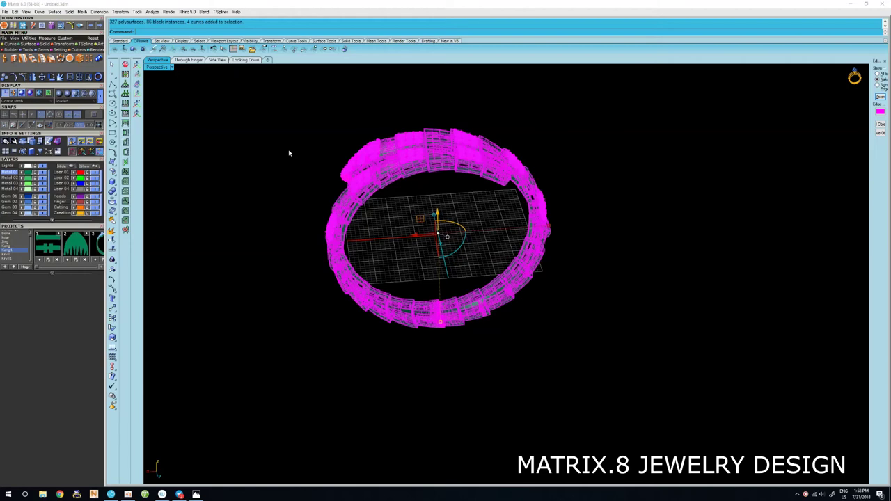
Open and close the object Properties window, then orbit and zoom the Perspective view onto the bangle.
key("F3")
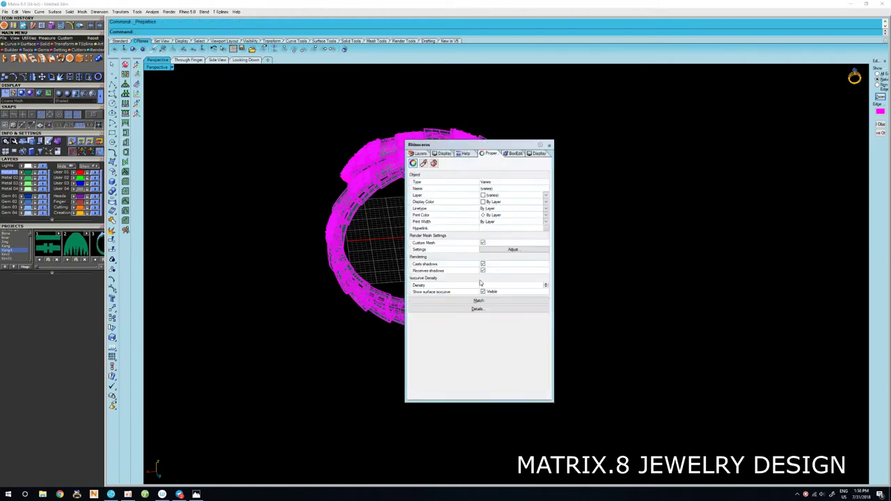
left_click(548, 145)
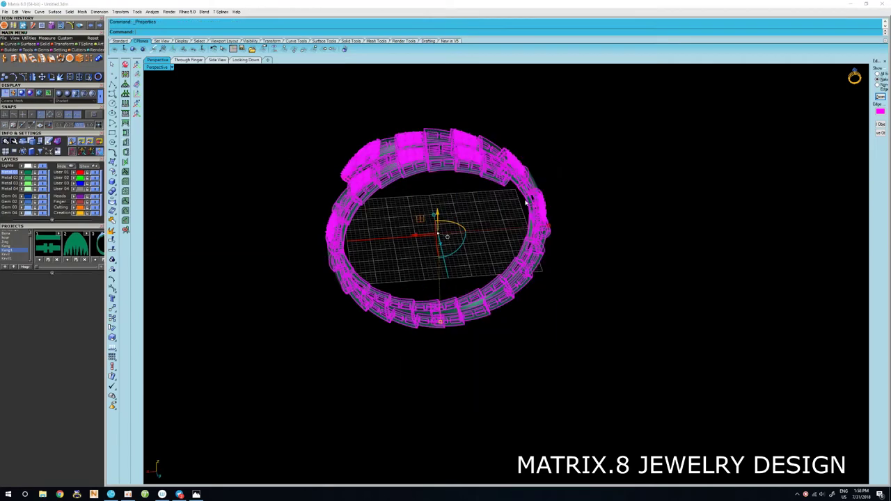
mouse_move(450, 173)
right_mouse_down()
mouse_move(440, 199)
mouse_move(635, 195)
right_mouse_up()
scroll(440, 199, "up", 3)
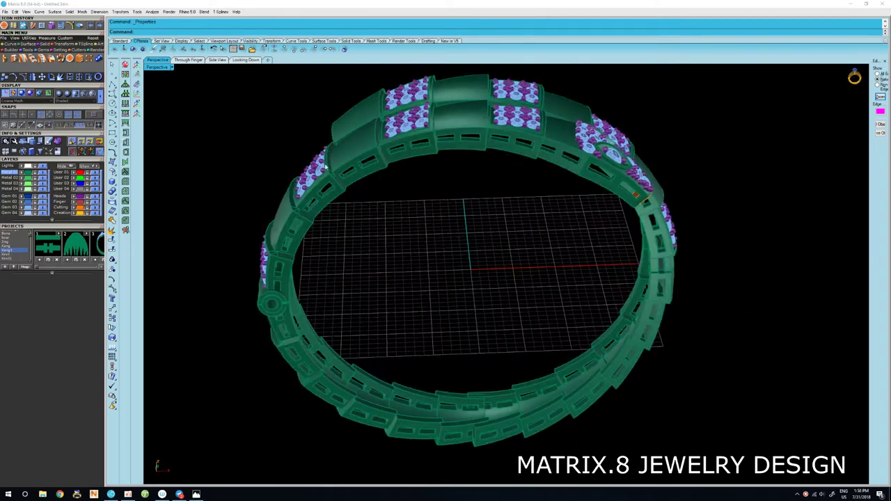
Switch to shaded display and orbit the bangle through tilted, upright and top-down oblique views.
left_click(66, 95)
right_click_drag(424, 198, 560, 281)
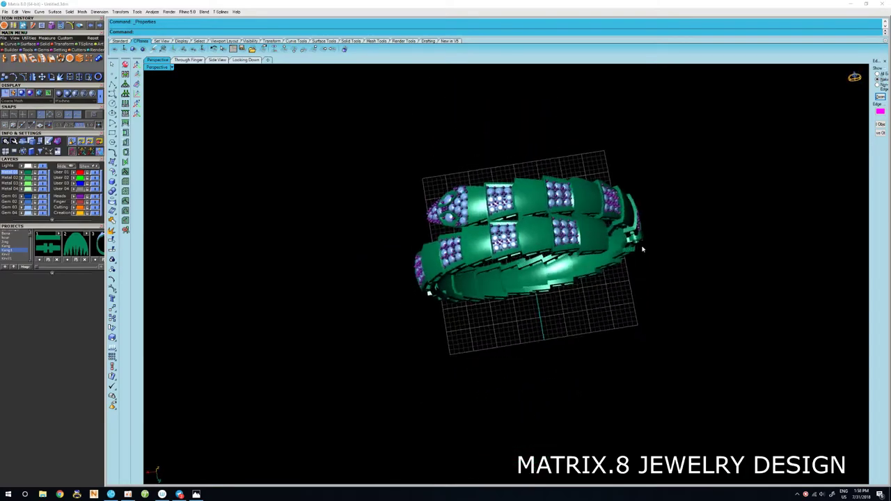
mouse_move(642, 249)
right_mouse_down()
mouse_move(532, 296)
mouse_move(449, 245)
mouse_move(599, 226)
mouse_move(506, 221)
right_mouse_up()
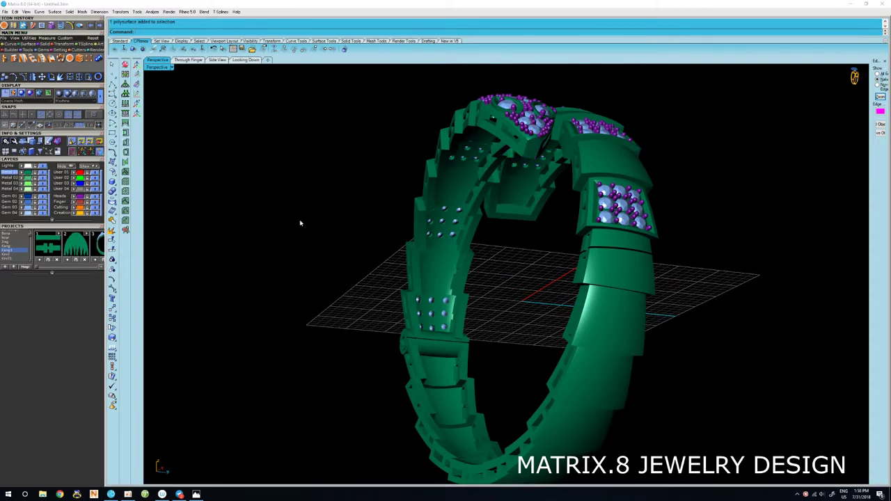
mouse_move(473, 226)
right_mouse_down()
mouse_move(562, 207)
mouse_move(574, 142)
mouse_move(652, 265)
mouse_move(628, 332)
mouse_move(610, 338)
right_mouse_up()
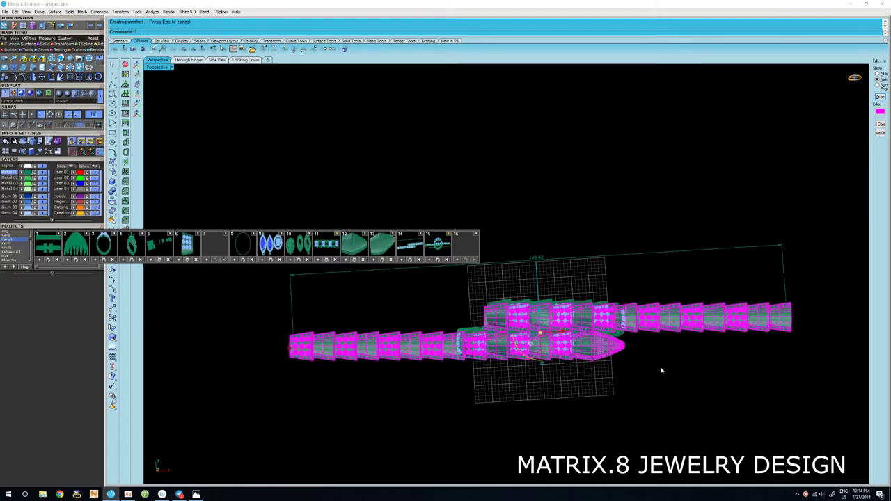
scroll(592, 253, "up", 3)
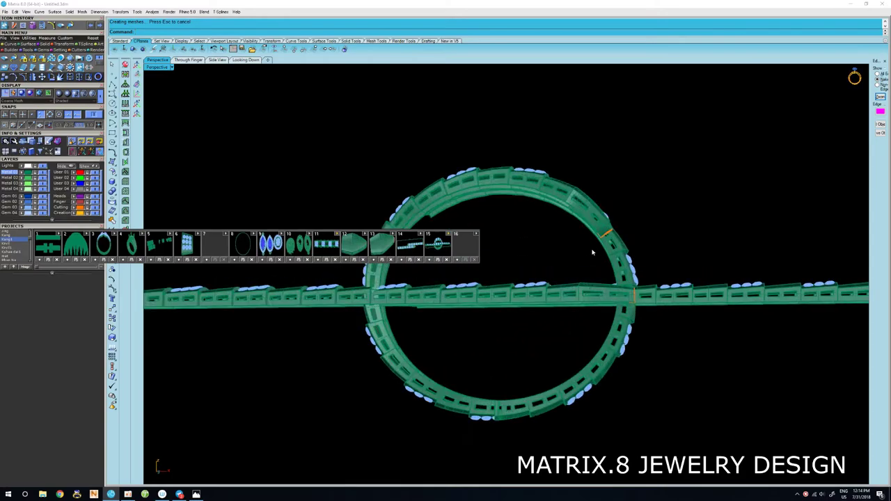
scroll(594, 265, "up", 2)
mouse_move(594, 264)
right_mouse_down()
mouse_move(619, 258)
mouse_move(653, 304)
mouse_move(634, 288)
mouse_move(631, 264)
mouse_move(672, 267)
mouse_move(706, 290)
mouse_move(740, 294)
mouse_move(759, 277)
mouse_move(771, 300)
right_mouse_up()
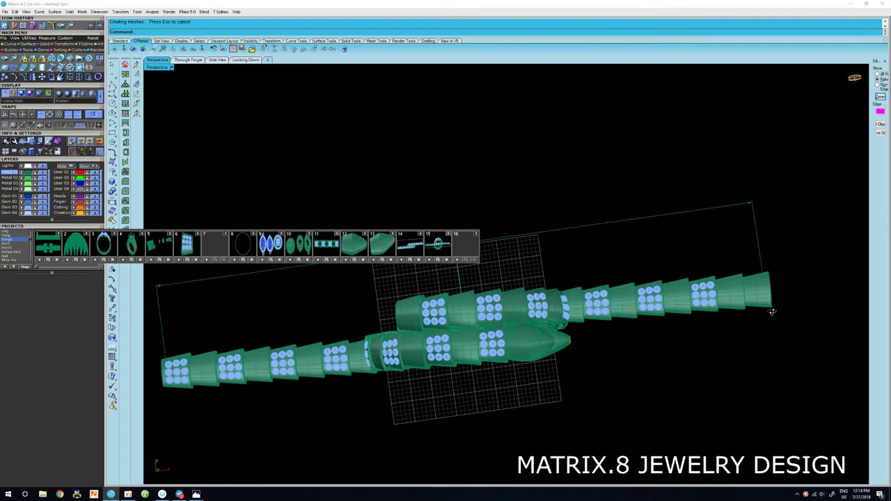
mouse_move(557, 333)
right_mouse_down()
mouse_move(576, 308)
mouse_move(577, 334)
mouse_move(568, 276)
mouse_move(565, 303)
mouse_move(551, 262)
mouse_move(533, 257)
mouse_move(543, 308)
mouse_move(568, 274)
mouse_move(554, 248)
mouse_move(631, 240)
mouse_move(652, 257)
mouse_move(747, 229)
mouse_move(778, 251)
mouse_move(790, 285)
mouse_move(773, 320)
mouse_move(682, 288)
mouse_move(555, 323)
mouse_move(579, 331)
mouse_move(563, 208)
mouse_move(563, 261)
right_mouse_up()
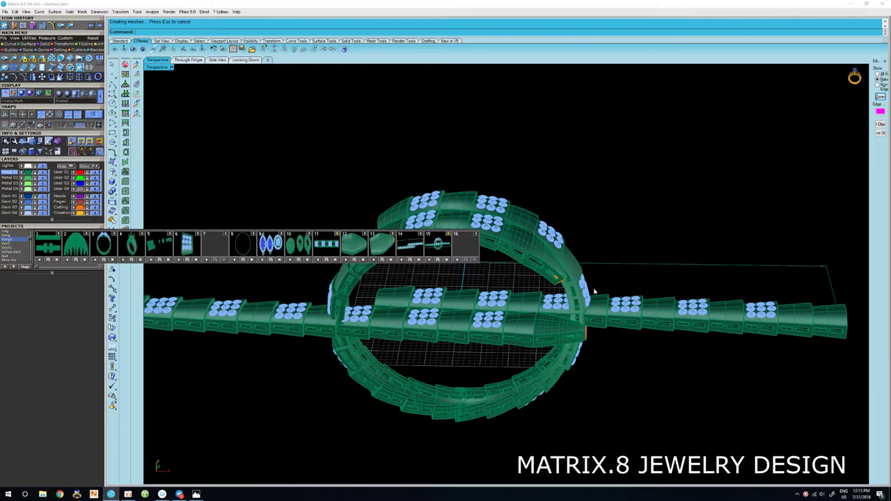
mouse_move(593, 291)
right_mouse_down()
mouse_move(592, 352)
mouse_move(565, 304)
mouse_move(604, 329)
mouse_move(592, 256)
mouse_move(560, 244)
mouse_move(579, 319)
mouse_move(557, 287)
mouse_move(541, 311)
right_mouse_up()
scroll(480, 310, "up", 2)
scroll(478, 311, "up", 2)
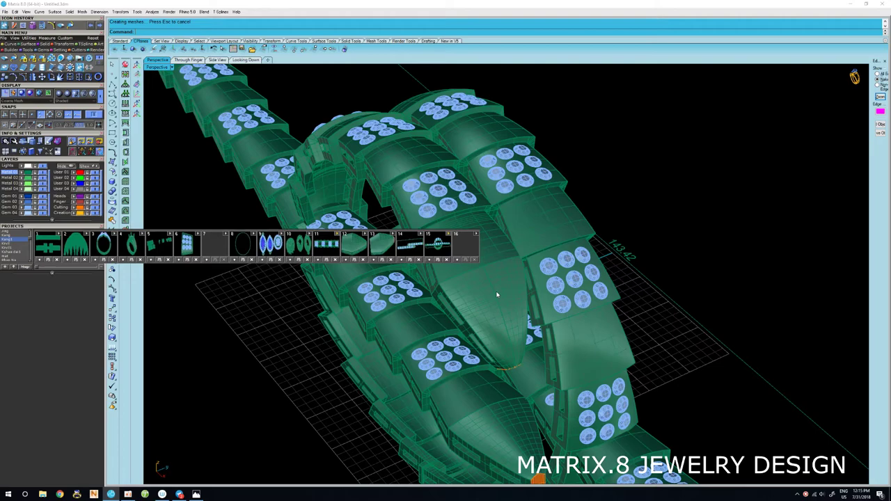
mouse_move(497, 295)
right_mouse_down()
mouse_move(589, 238)
mouse_move(478, 299)
mouse_move(565, 286)
mouse_move(585, 318)
right_mouse_up()
scroll(585, 318, "up", 5)
mouse_move(578, 280)
right_mouse_down()
mouse_move(562, 259)
mouse_move(562, 280)
mouse_move(587, 280)
mouse_move(569, 246)
mouse_move(588, 248)
mouse_move(581, 272)
right_mouse_up()
right_click_drag(604, 350, 610, 328)
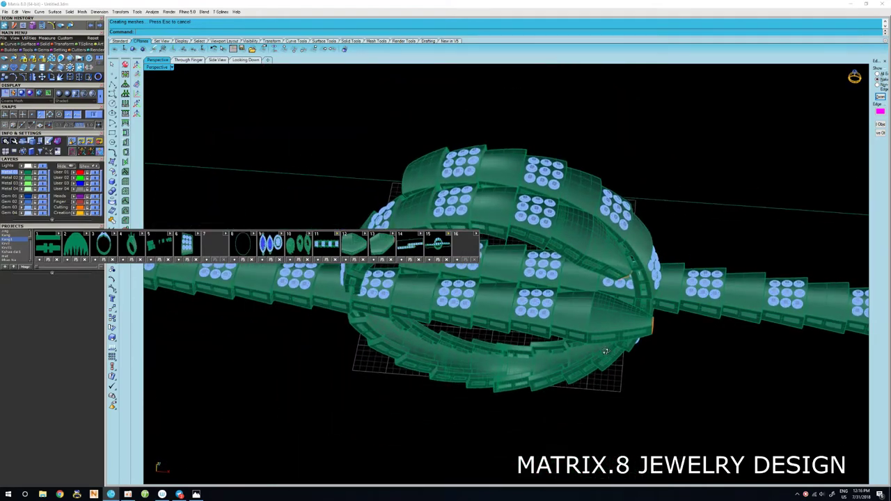
scroll(610, 329, "up", 2)
scroll(613, 332, "up", 2)
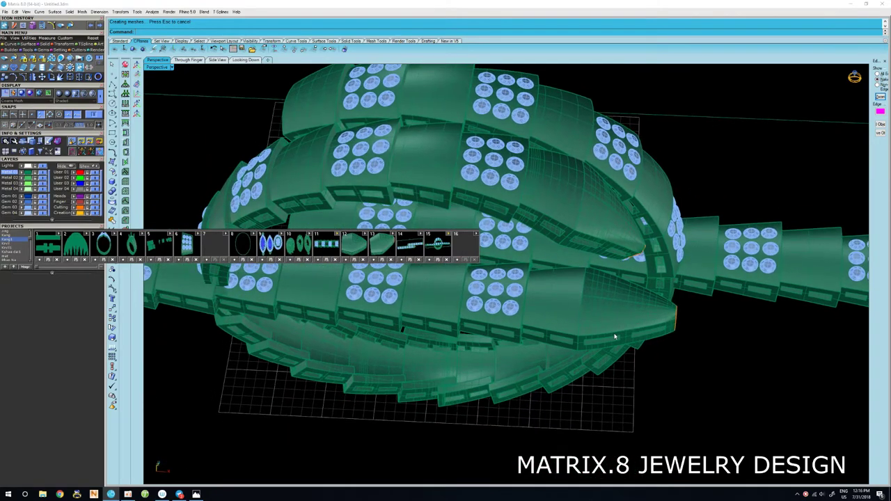
left_click(614, 337)
scroll(614, 337, "down", 4)
key("Escape")
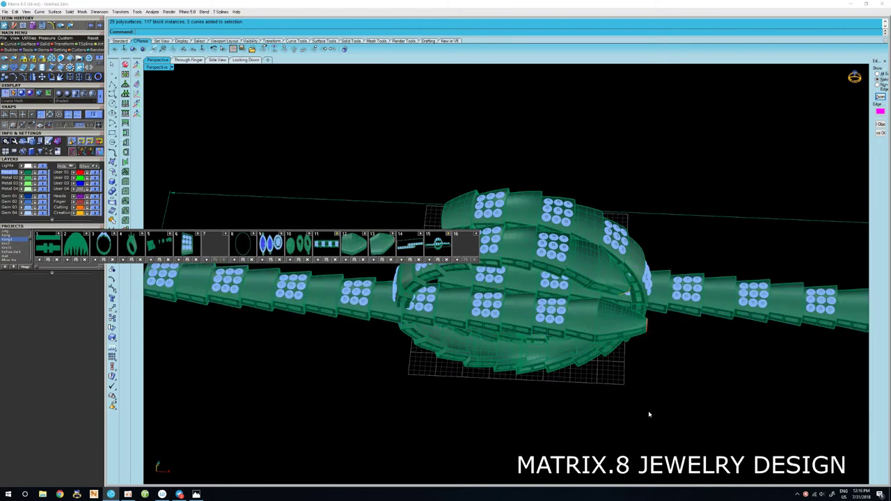
scroll(616, 357, "down", 2)
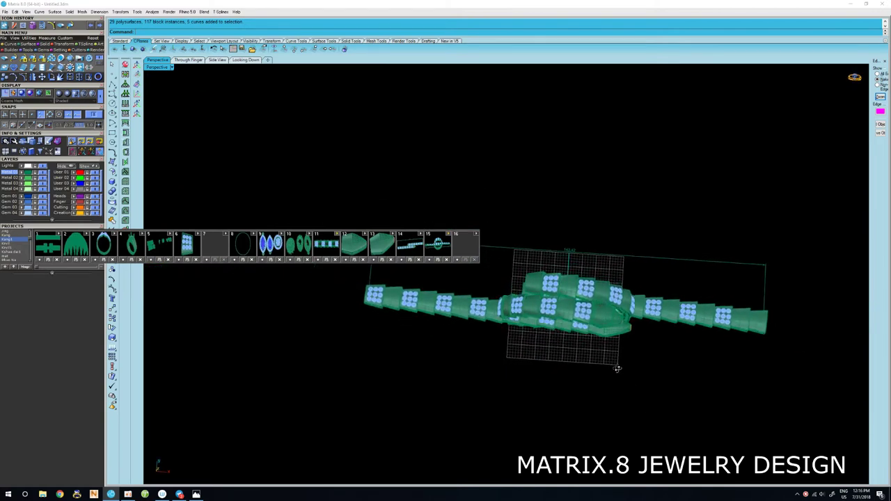
scroll(596, 341, "up", 2)
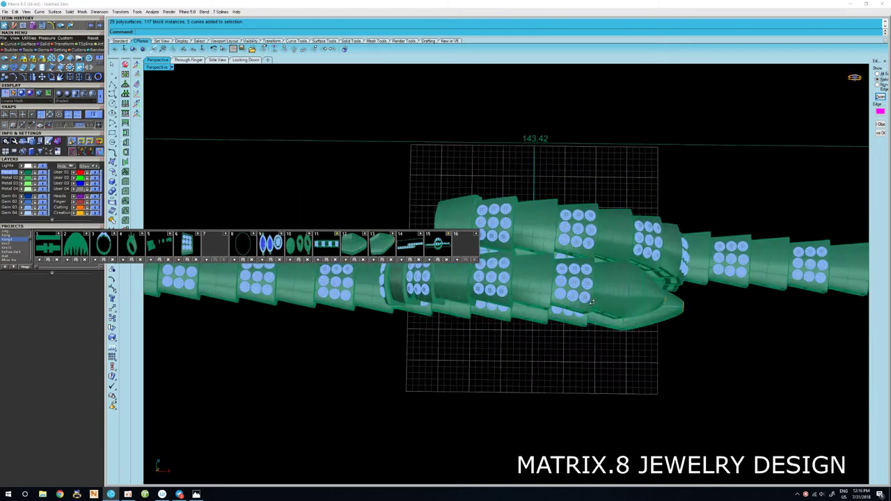
scroll(597, 338, "down", 2)
right_click_drag(597, 337, 599, 330)
right_click_drag(670, 290, 671, 304)
scroll(672, 314, "up", 1)
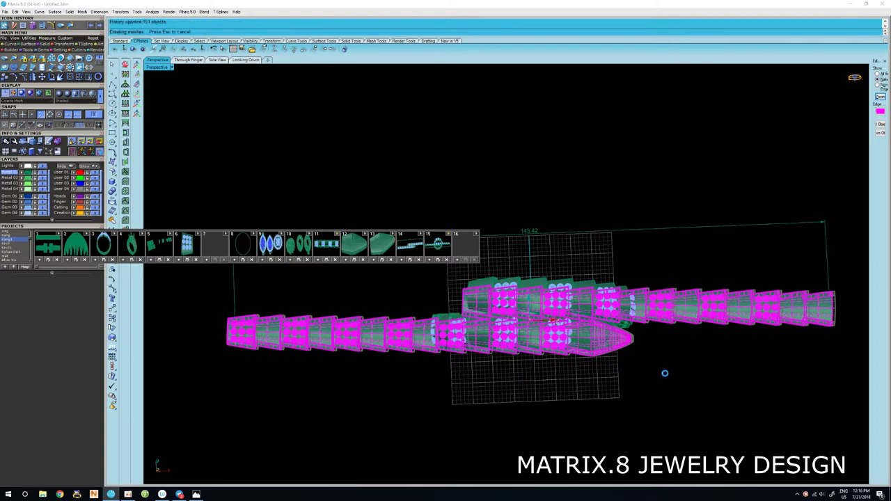
mouse_move(666, 376)
right_mouse_down()
mouse_move(666, 229)
mouse_move(662, 274)
mouse_move(626, 248)
mouse_move(641, 225)
right_mouse_up()
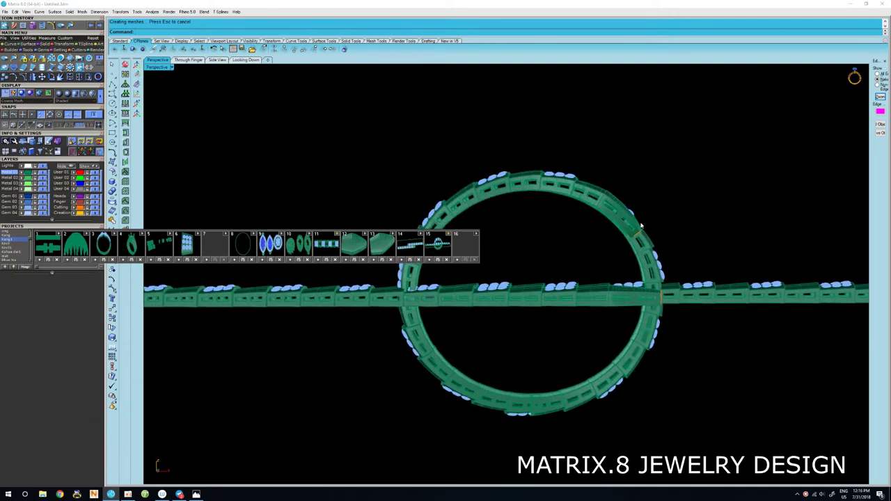
mouse_move(562, 289)
right_mouse_down()
mouse_move(771, 314)
mouse_move(622, 264)
mouse_move(676, 264)
mouse_move(730, 304)
mouse_move(760, 360)
right_mouse_up()
mouse_move(590, 355)
right_mouse_down()
mouse_move(666, 350)
mouse_move(638, 247)
mouse_move(567, 256)
mouse_move(628, 323)
right_mouse_up()
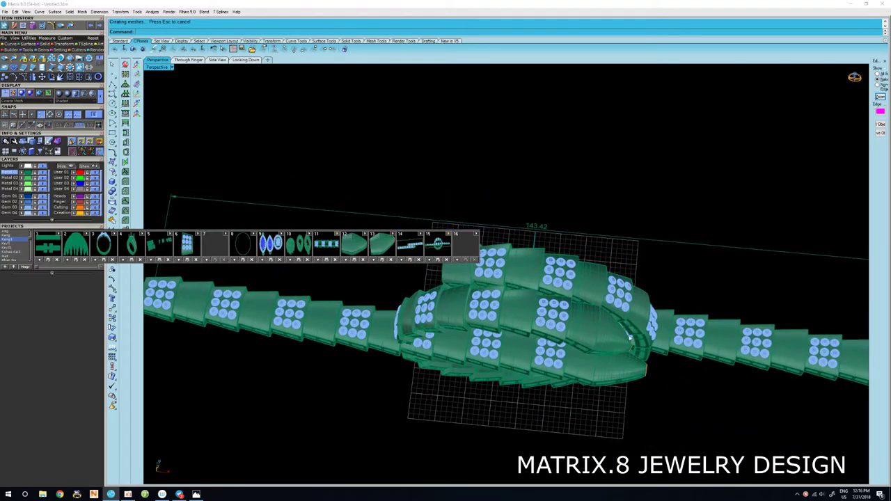
scroll(626, 350, "up", 3)
scroll(626, 350, "up", 3)
mouse_move(626, 350)
right_mouse_down()
mouse_move(614, 308)
mouse_move(605, 322)
mouse_move(612, 353)
mouse_move(598, 258)
mouse_move(553, 284)
mouse_move(567, 298)
mouse_move(626, 318)
mouse_move(622, 325)
right_mouse_up()
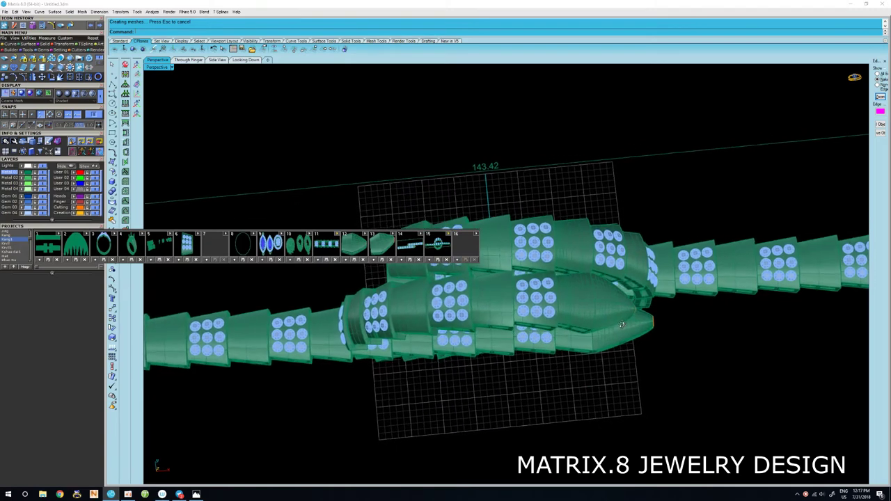
right_click_drag(619, 317, 640, 323)
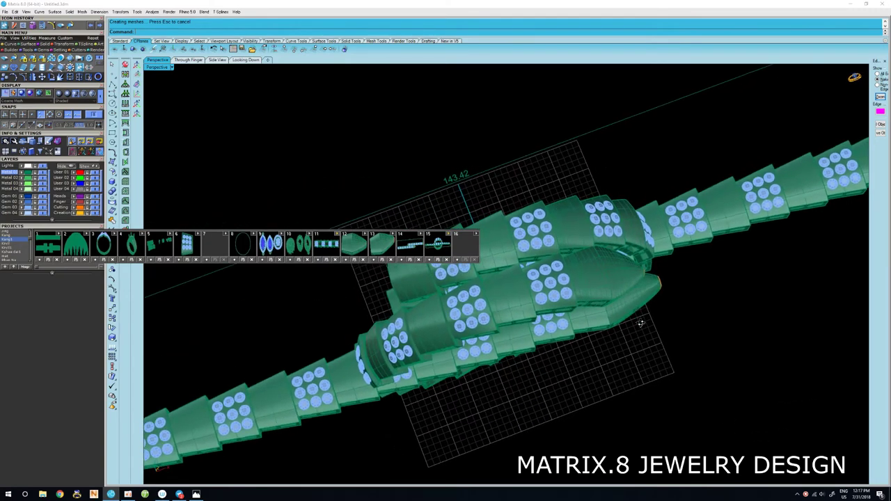
mouse_move(586, 315)
right_mouse_down()
mouse_move(604, 311)
mouse_move(592, 243)
mouse_move(605, 264)
mouse_move(603, 290)
right_mouse_up()
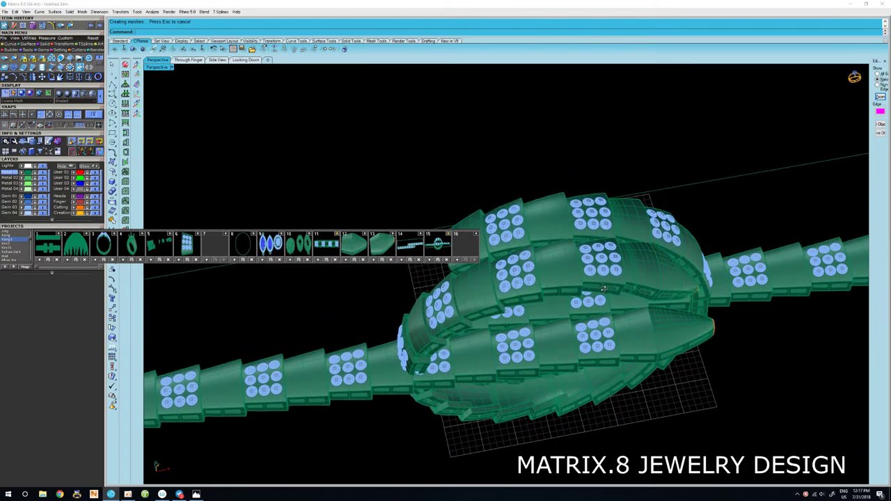
right_click_drag(603, 287, 600, 291)
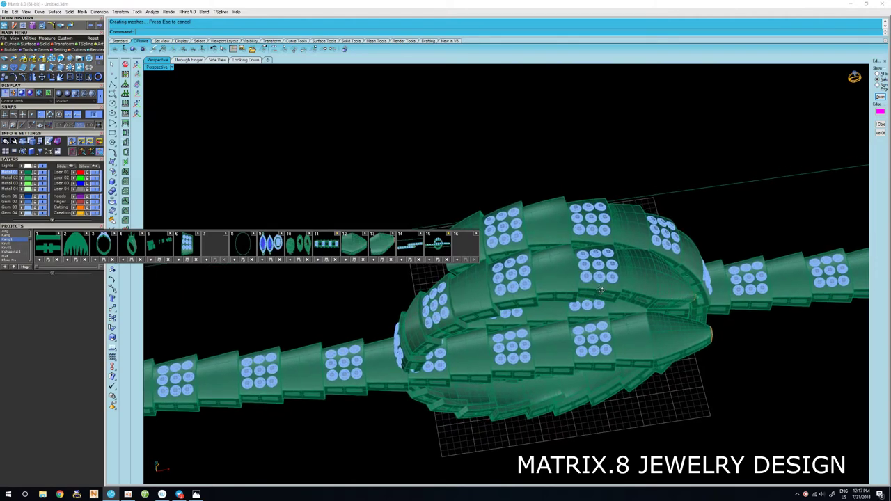
scroll(600, 292, "up", 3)
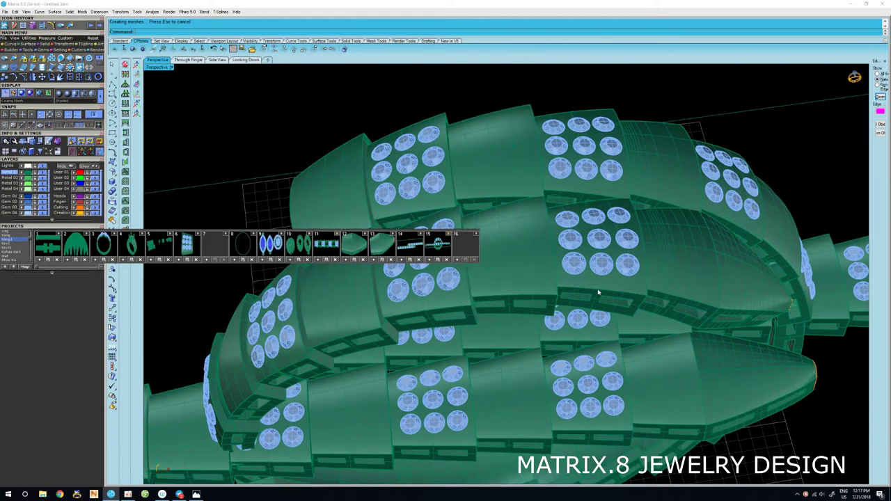
scroll(595, 279, "up", 3)
scroll(588, 265, "up", 1)
mouse_move(587, 261)
right_mouse_down()
mouse_move(568, 254)
mouse_move(570, 193)
mouse_move(589, 223)
mouse_move(592, 189)
mouse_move(598, 226)
mouse_move(583, 201)
mouse_move(576, 214)
mouse_move(590, 253)
right_mouse_up()
scroll(590, 252, "down", 5)
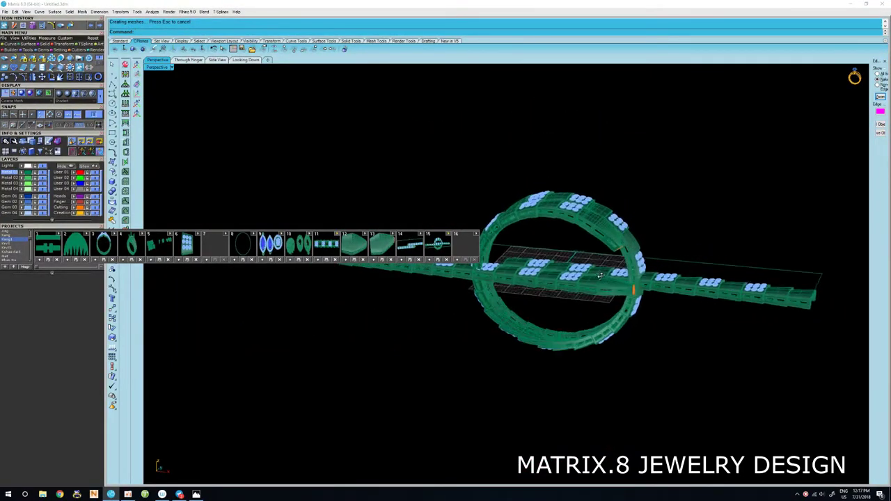
mouse_move(568, 273)
right_mouse_down()
mouse_move(602, 231)
mouse_move(628, 300)
mouse_move(622, 213)
mouse_move(630, 164)
mouse_move(687, 320)
mouse_move(693, 235)
right_mouse_up()
scroll(603, 231, "up", 3)
mouse_move(555, 269)
right_mouse_down()
mouse_move(657, 265)
mouse_move(661, 210)
mouse_move(662, 237)
mouse_move(632, 315)
mouse_move(686, 323)
mouse_move(661, 256)
mouse_move(636, 264)
mouse_move(493, 260)
right_mouse_up()
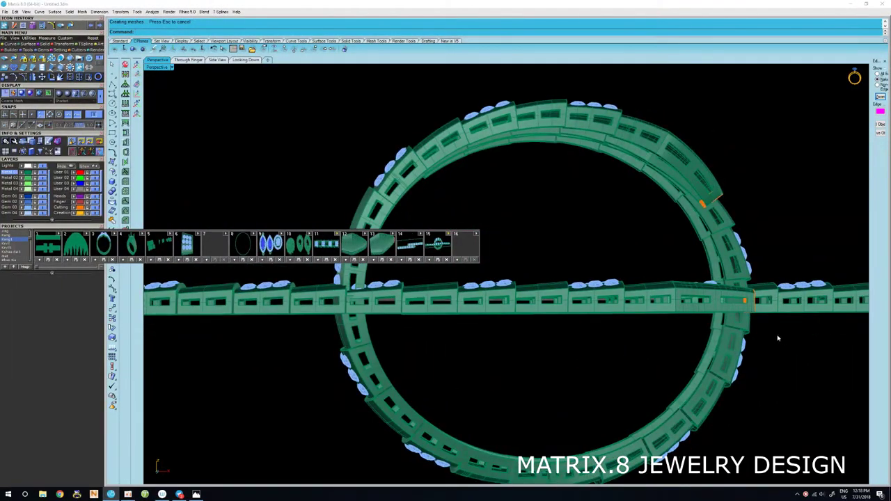
mouse_move(778, 338)
right_mouse_down()
mouse_move(738, 338)
mouse_move(805, 308)
mouse_move(801, 328)
mouse_move(764, 350)
mouse_move(690, 364)
mouse_move(679, 380)
mouse_move(573, 392)
mouse_move(623, 328)
mouse_move(604, 370)
right_mouse_up()
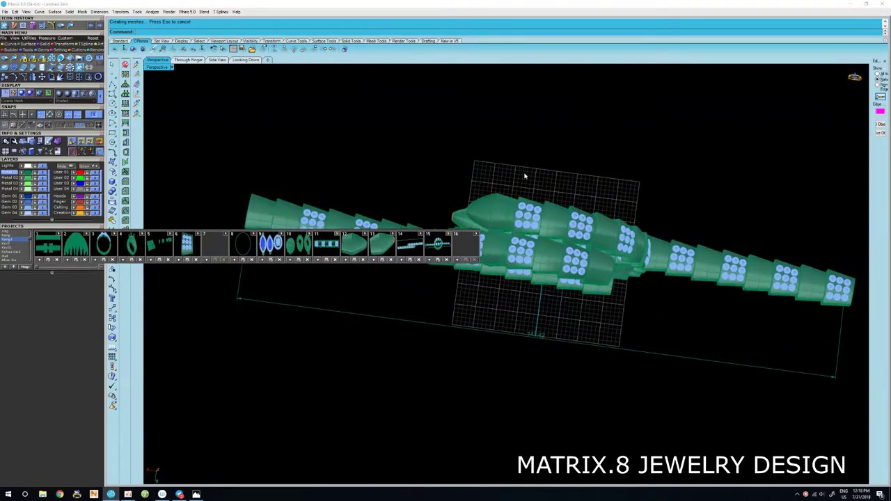
scroll(525, 176, "up", 2)
scroll(525, 176, "up", 2)
scroll(525, 176, "up", 2)
scroll(620, 289, "up", 2)
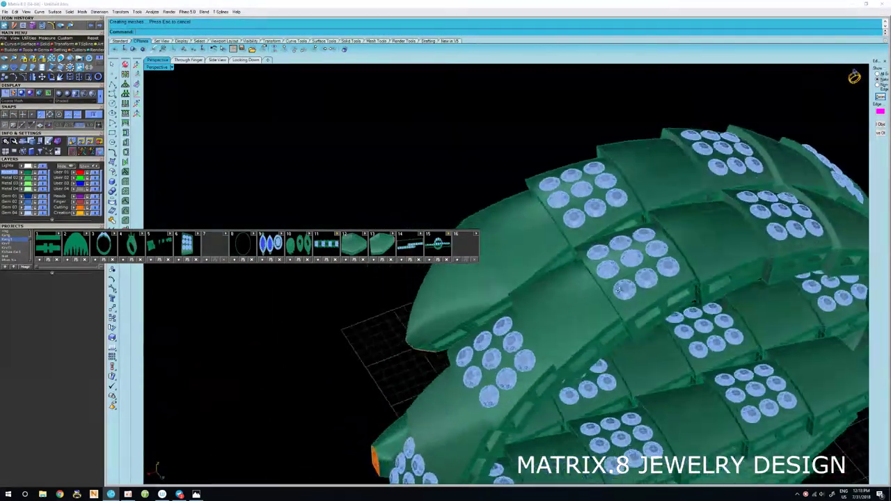
mouse_move(617, 290)
right_mouse_down()
mouse_move(627, 267)
mouse_move(682, 302)
mouse_move(636, 285)
mouse_move(665, 279)
mouse_move(658, 217)
mouse_move(658, 237)
right_mouse_up()
scroll(658, 239, "up", 3)
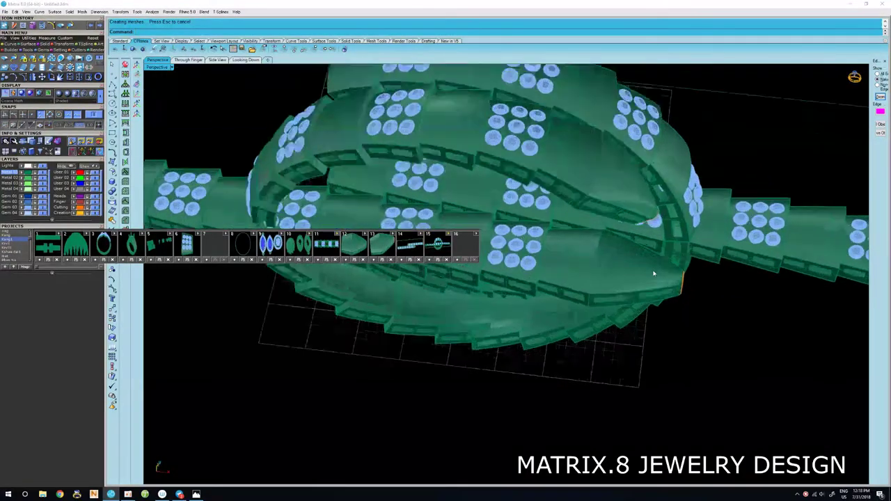
scroll(647, 274, "up", 3)
scroll(652, 273, "up", 2)
scroll(641, 295, "down", 2)
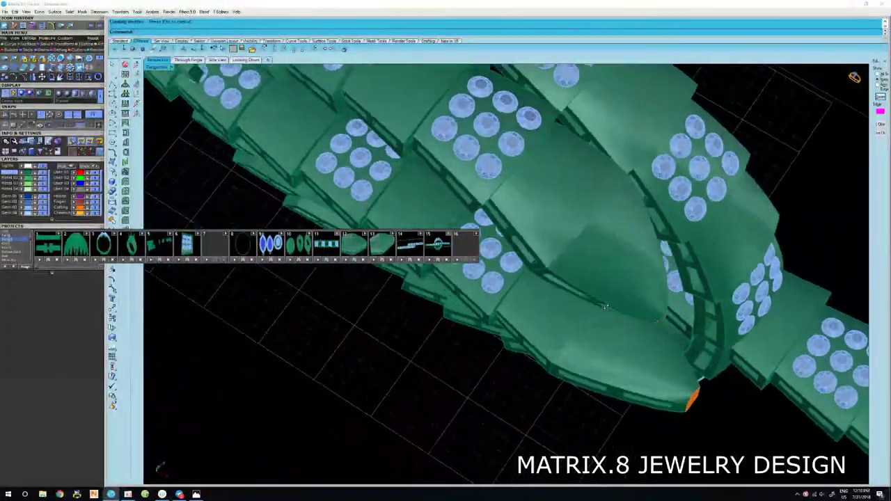
scroll(633, 295, "down", 2)
scroll(623, 294, "down", 2)
scroll(615, 293, "down", 2)
right_click_drag(615, 293, 596, 311)
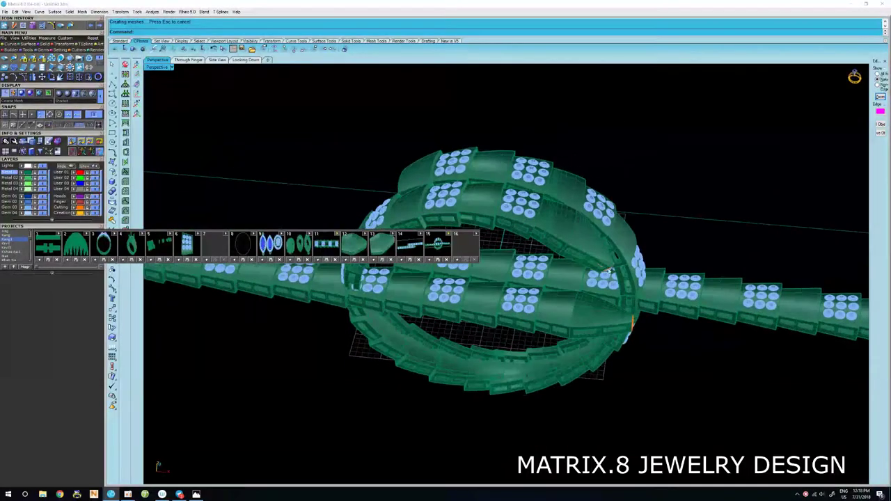
scroll(593, 311, "up", 3)
scroll(592, 307, "down", 3)
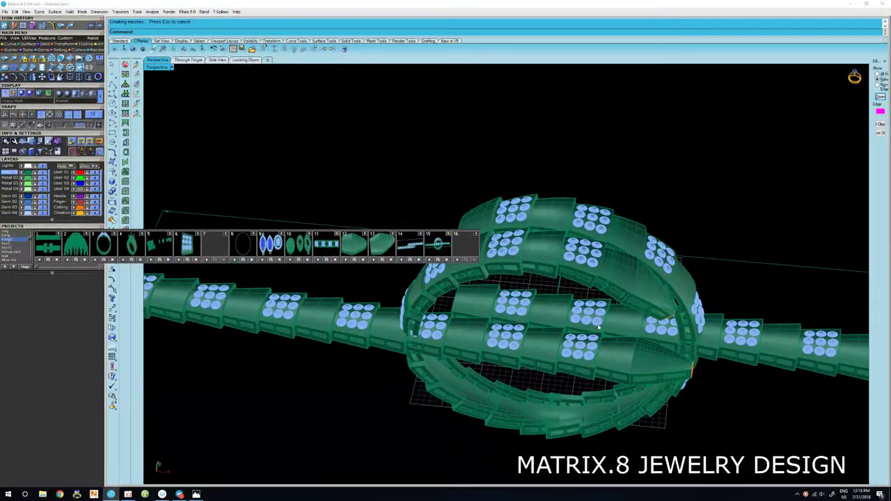
mouse_move(619, 341)
right_mouse_down()
mouse_move(609, 344)
mouse_move(575, 282)
right_mouse_up()
scroll(607, 341, "up", 2)
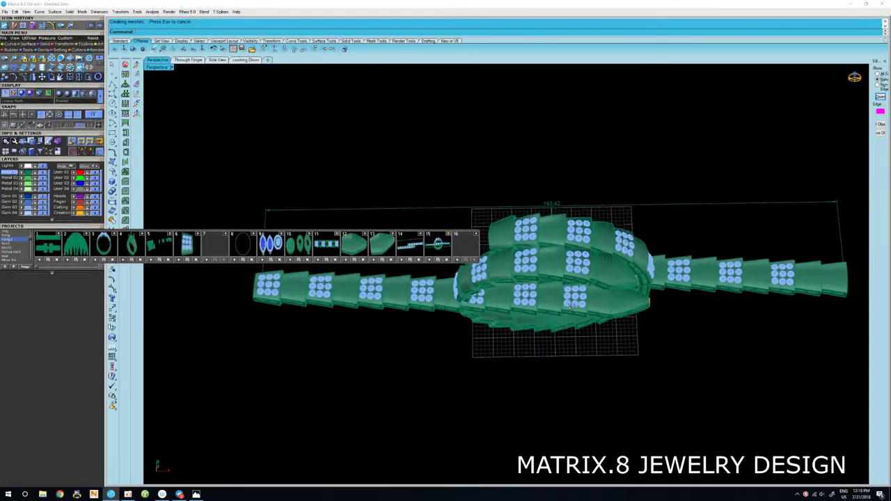
scroll(575, 271, "up", 2)
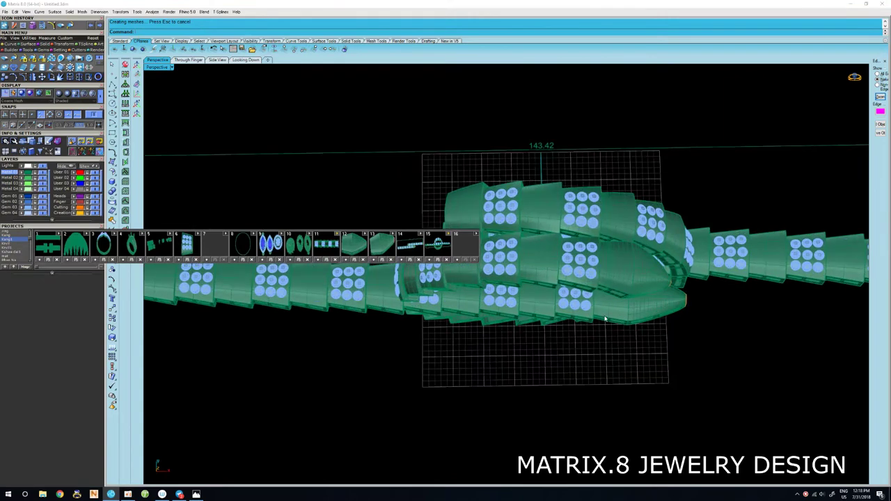
right_click_drag(604, 318, 603, 290)
key("ctrl+a")
Clear the selection to remove the 143.42 dimension line, then reorient the view of the link strip.
mouse_move(617, 345)
right_mouse_down()
mouse_move(622, 381)
mouse_move(595, 356)
right_mouse_up()
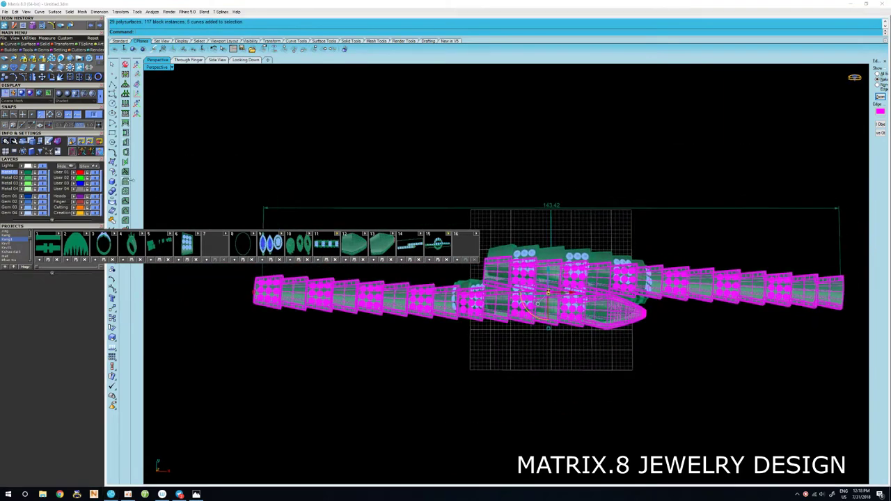
key("Escape")
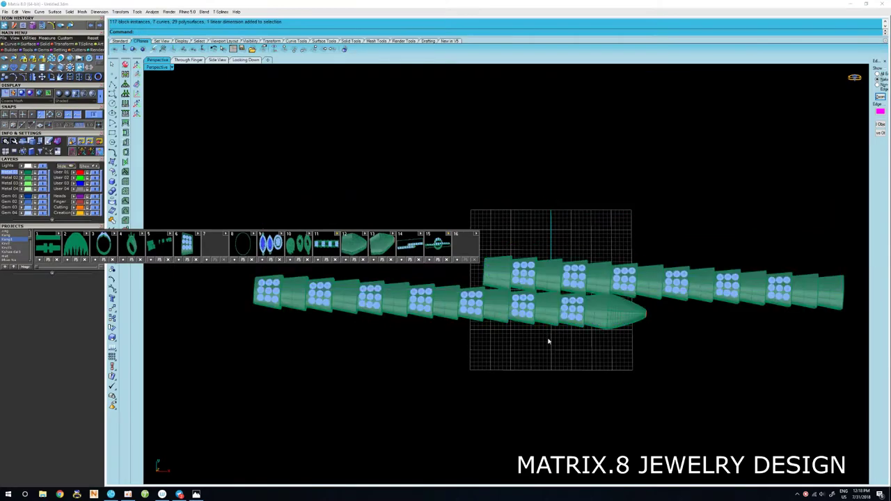
scroll(615, 310, "up", 5)
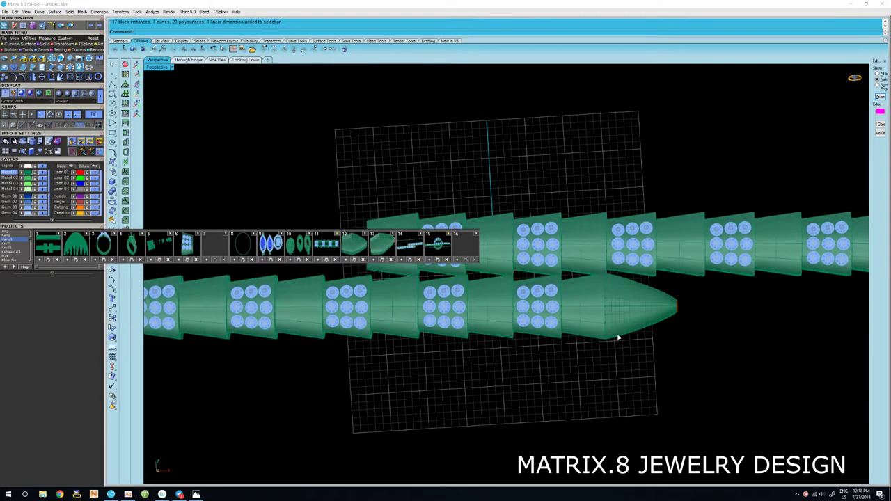
scroll(616, 322, "up", 2)
scroll(650, 338, "down", 2)
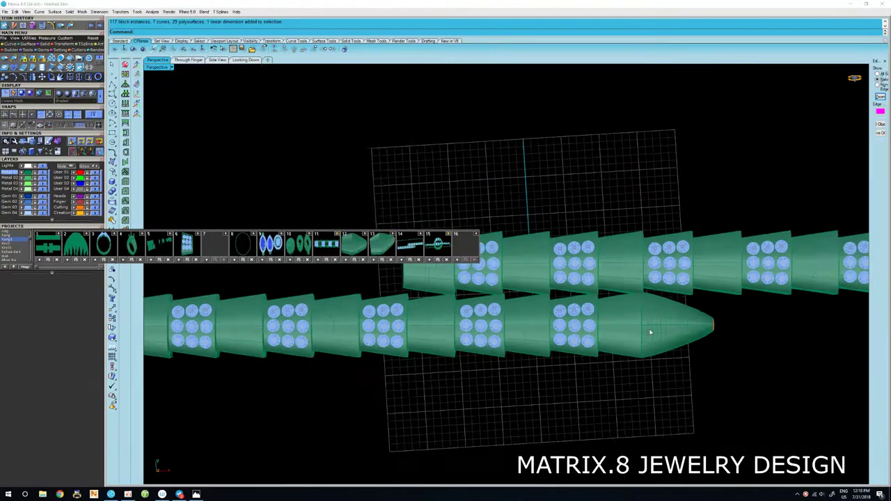
right_click_drag(650, 332, 647, 308)
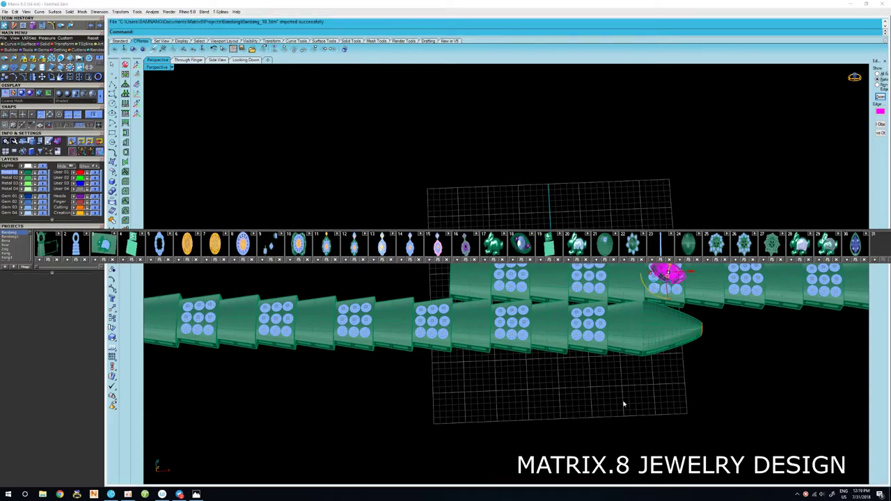
Orbit and zoom around the band through diagonal, top-down and low side views.
right_click_drag(645, 373, 588, 300)
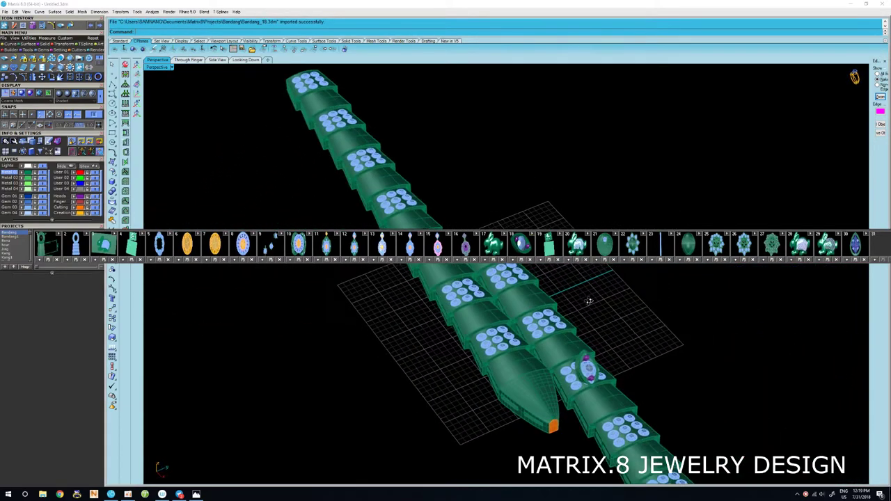
scroll(588, 300, "up", 3)
scroll(557, 341, "up", 2)
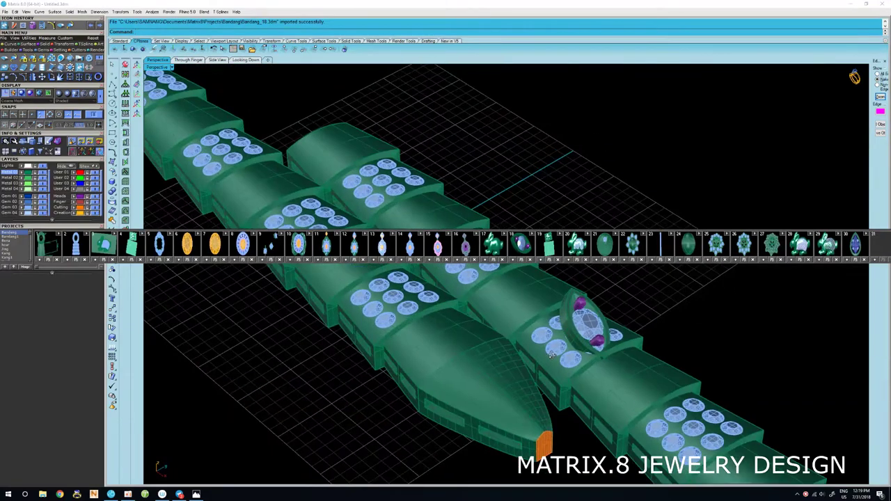
right_click_drag(551, 355, 611, 391)
scroll(587, 382, "down", 3)
scroll(586, 383, "up", 1)
scroll(625, 334, "up", 2)
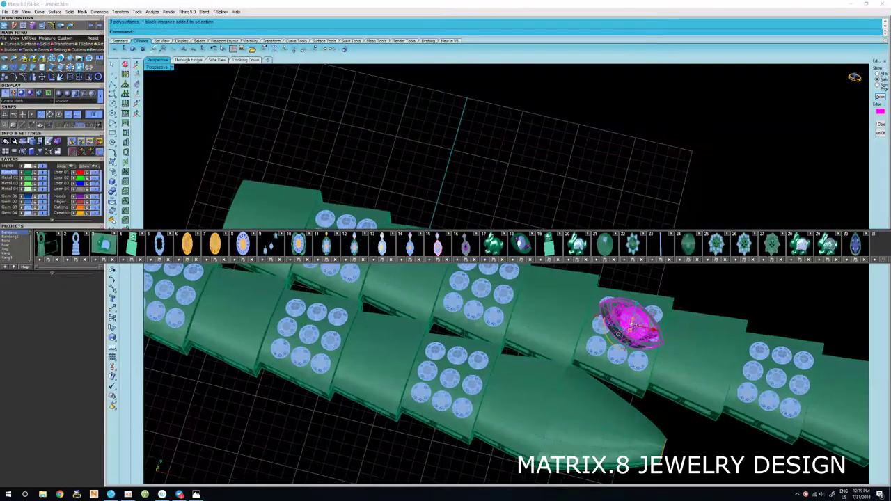
mouse_move(626, 336)
right_mouse_down()
mouse_move(624, 371)
mouse_move(623, 352)
right_mouse_up()
scroll(623, 371, "up", 2)
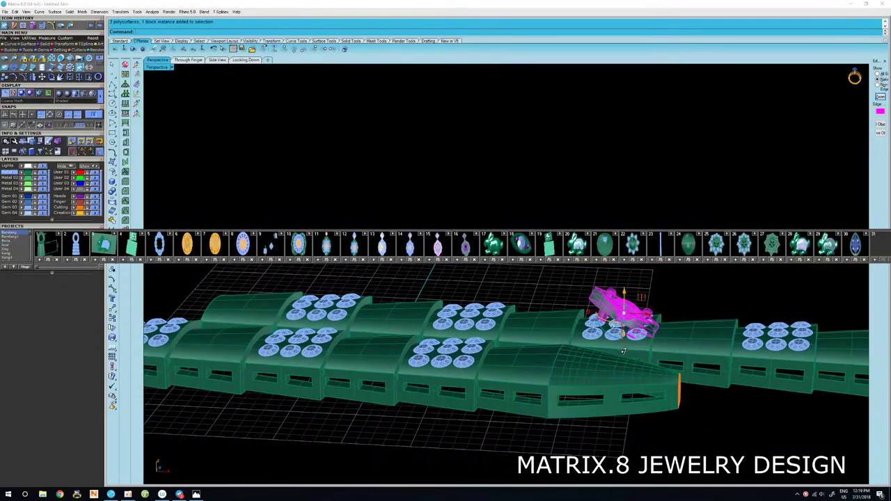
mouse_move(623, 313)
right_mouse_down()
mouse_move(612, 330)
mouse_move(562, 360)
mouse_move(483, 359)
mouse_move(483, 392)
mouse_move(522, 404)
mouse_move(505, 410)
right_mouse_up()
scroll(440, 329, "up", 2)
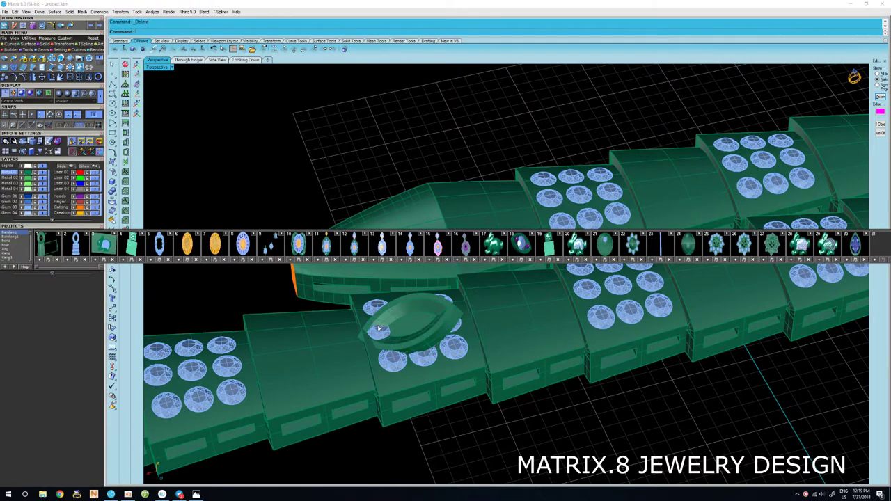
Select and delete the band and stones, then undo the deletion with Ctrl+Z and deselect.
key("ctrl+i")
key("Delete")
scroll(413, 341, "down", 2)
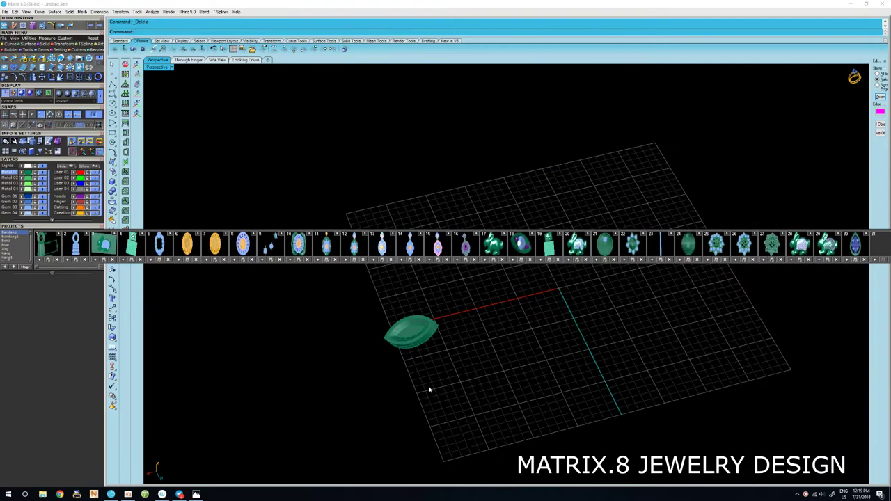
key("ctrl+z")
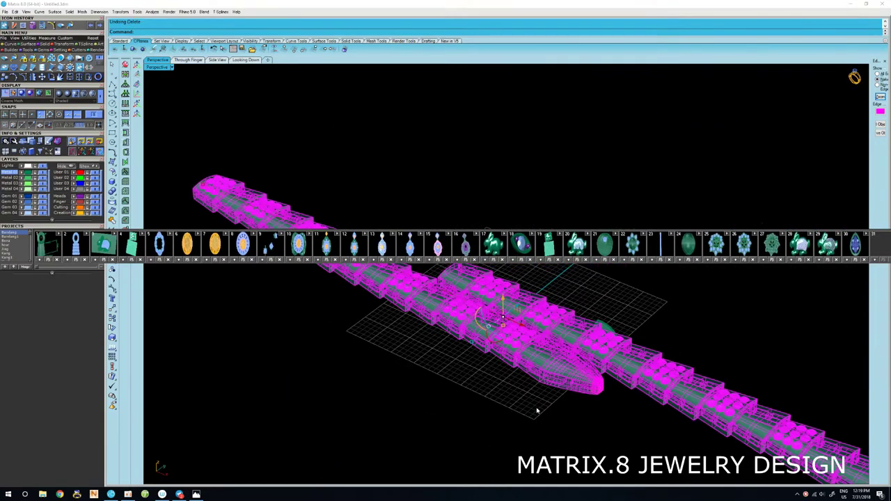
key("Escape")
Orbit around the band's end and side until the band runs vertically.
right_click_drag(570, 397, 629, 329)
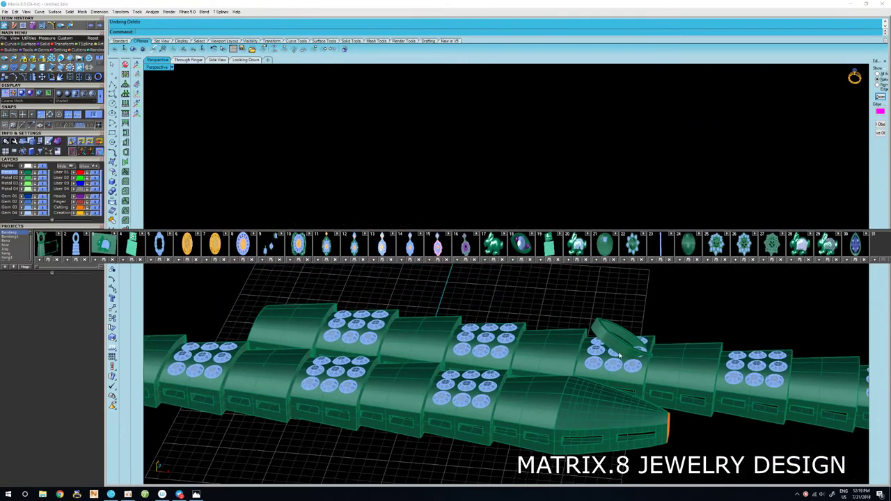
scroll(624, 352, "up", 2)
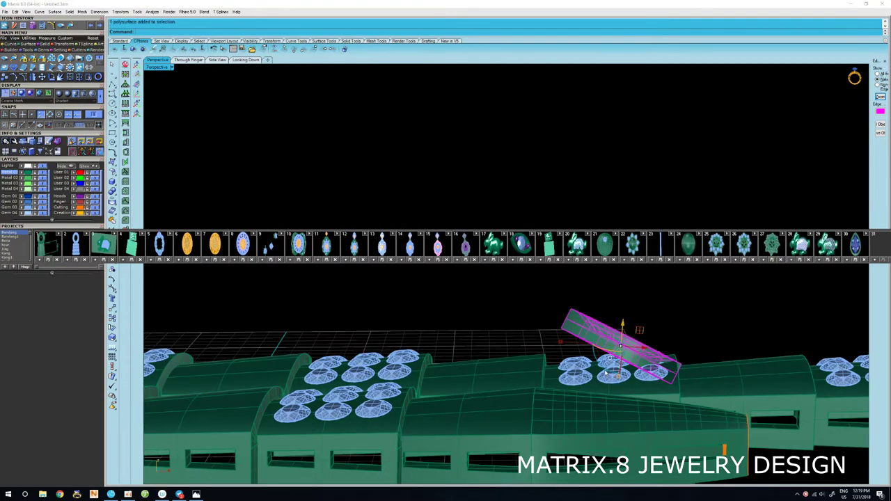
right_click_drag(627, 394, 551, 378)
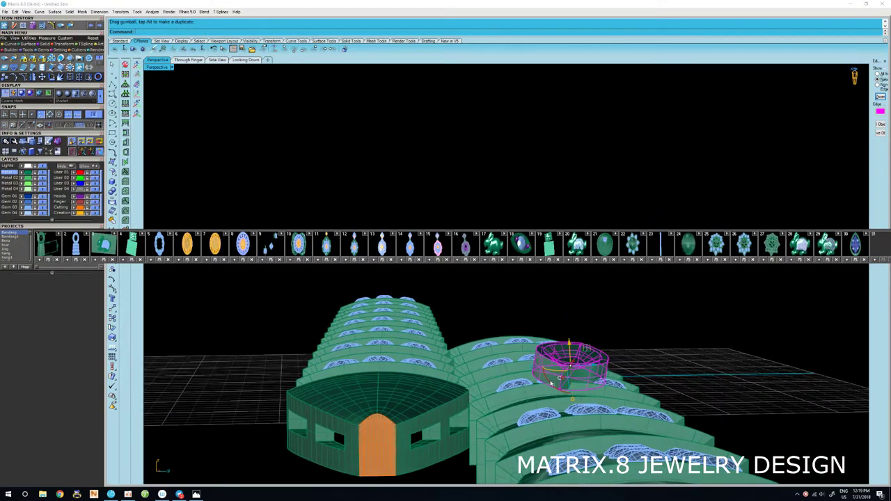
right_click_drag(647, 353, 497, 349)
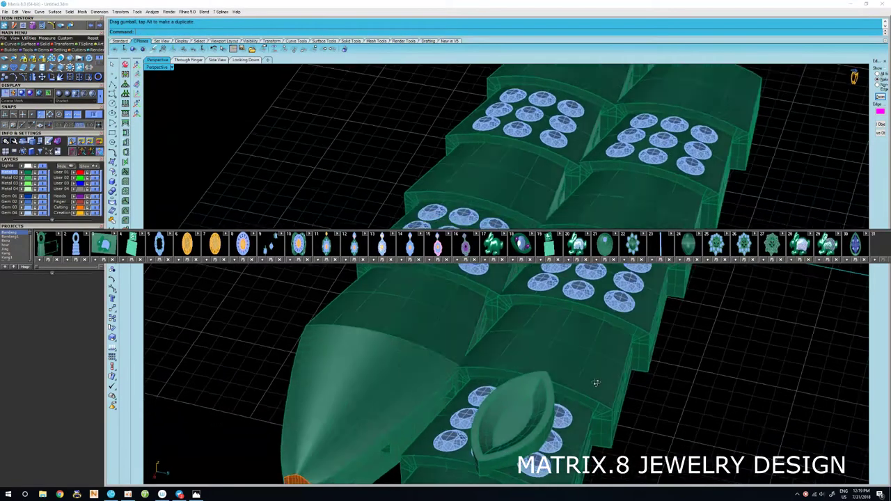
mouse_move(428, 367)
right_mouse_down()
mouse_move(474, 361)
mouse_move(418, 431)
mouse_move(580, 374)
mouse_move(627, 413)
mouse_move(559, 332)
mouse_move(609, 332)
right_mouse_up()
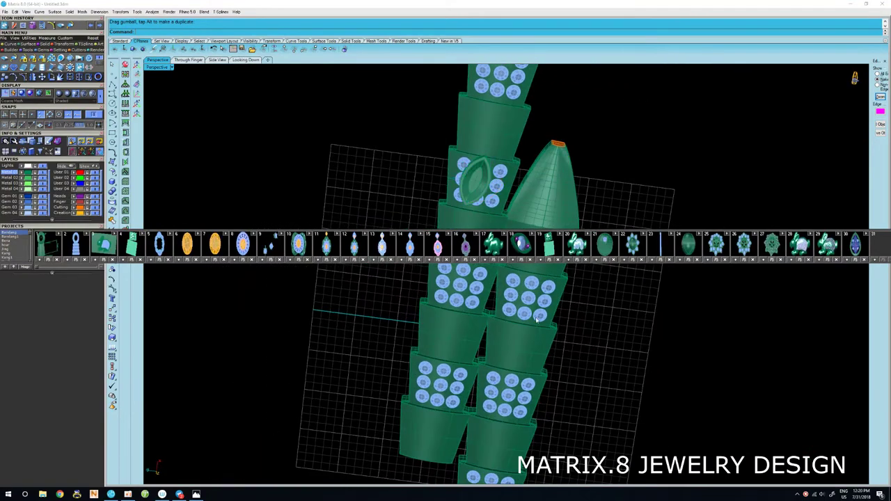
right_click_drag(537, 319, 328, 313)
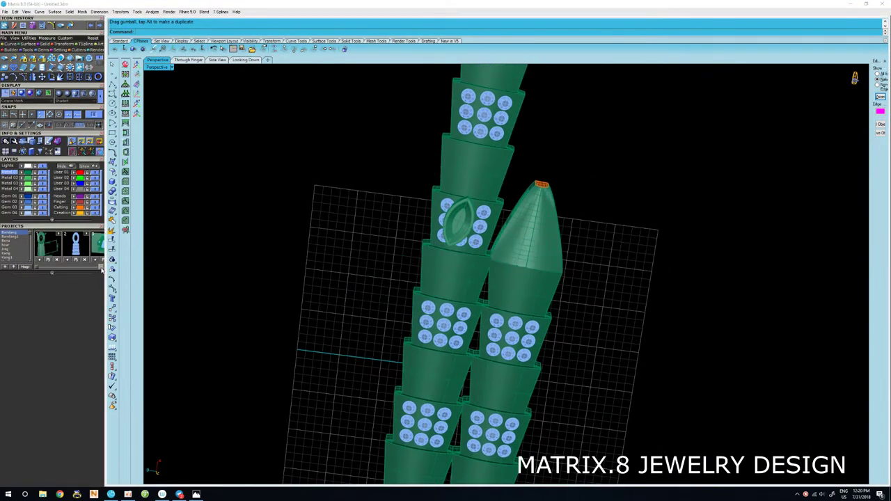
Orbit and zoom around the marquise bezel until the band lies horizontally, seen side-on.
scroll(445, 229, "up", 3)
scroll(445, 230, "up", 2)
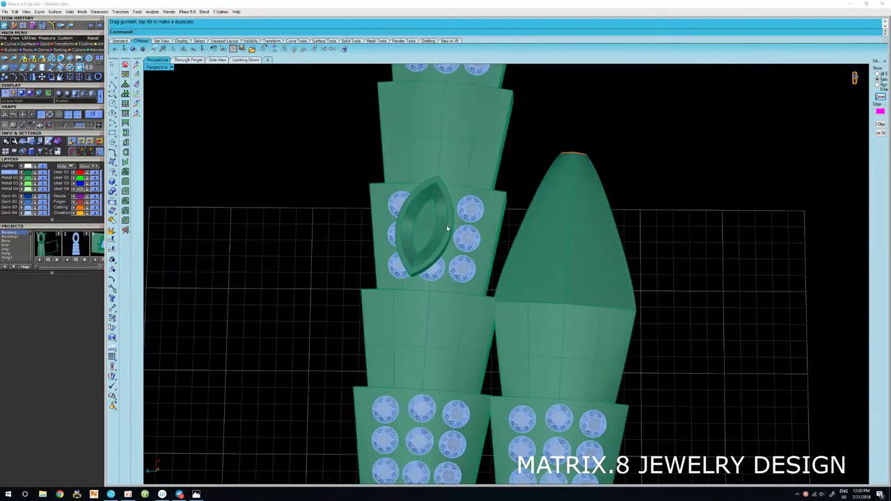
right_click_drag(446, 225, 421, 272)
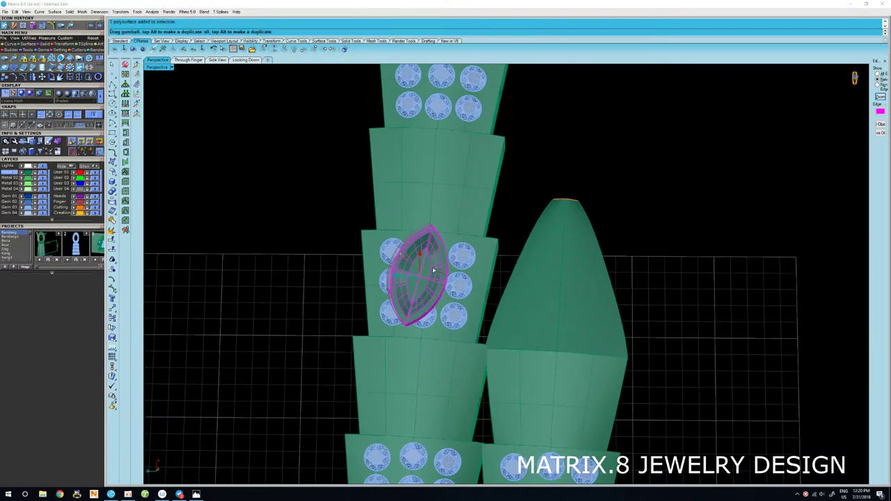
scroll(574, 285, "down", 3)
scroll(574, 282, "up", 2)
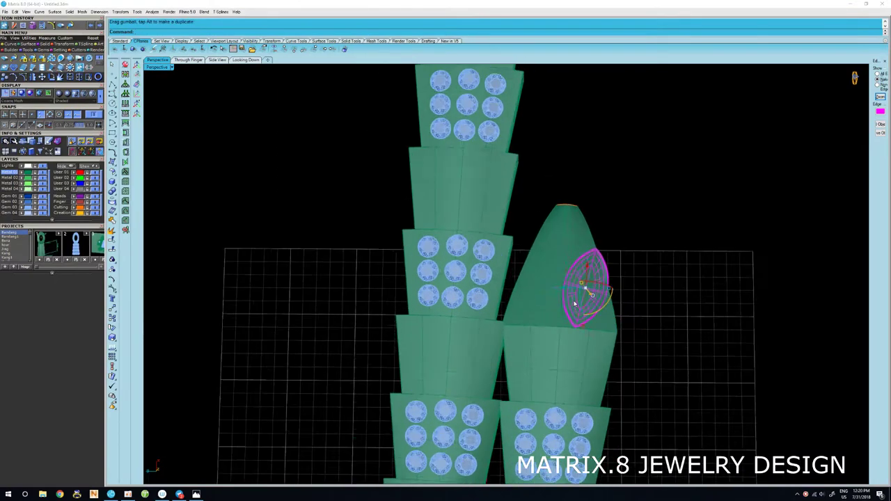
scroll(575, 279, "up", 1)
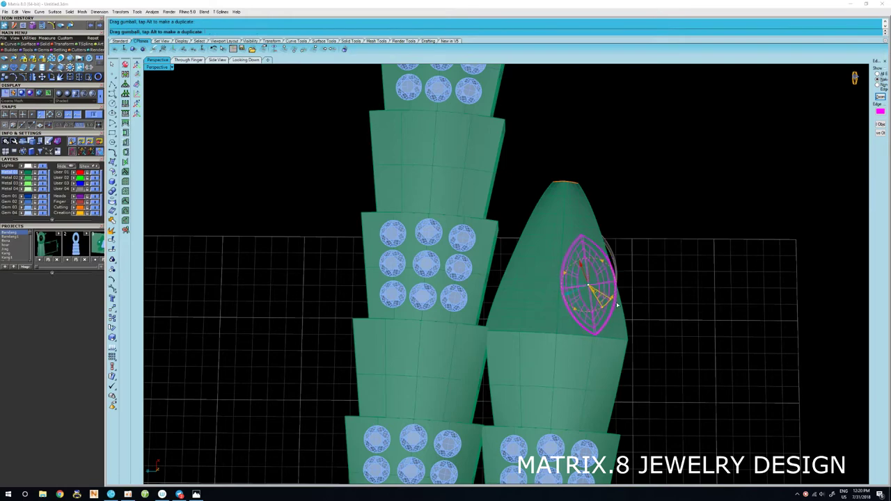
scroll(617, 304, "down", 3)
right_click_drag(612, 320, 511, 299)
mouse_move(518, 391)
right_mouse_down()
mouse_move(491, 275)
mouse_move(510, 355)
right_mouse_up()
scroll(491, 293, "up", 1)
scroll(515, 302, "up", 2)
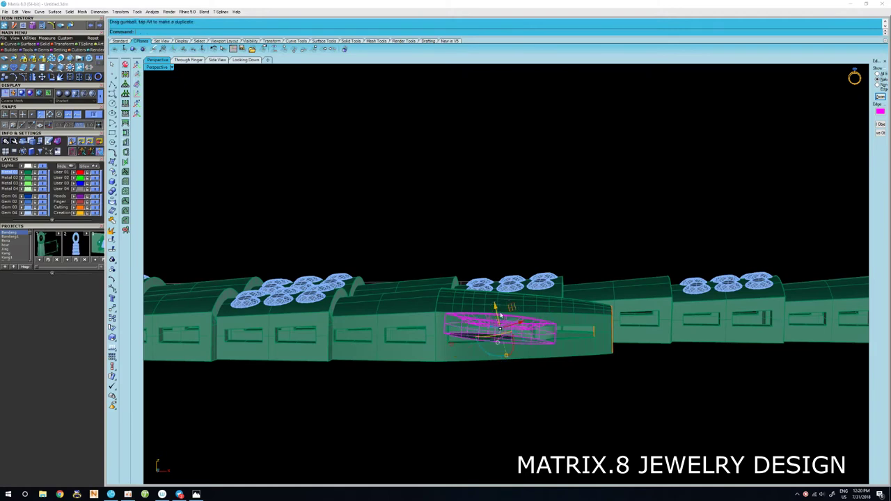
Look down onto the gem-set segments and select the marquise bezel on the pointed end piece.
mouse_move(503, 312)
right_mouse_down()
mouse_move(547, 345)
mouse_move(491, 347)
right_mouse_up()
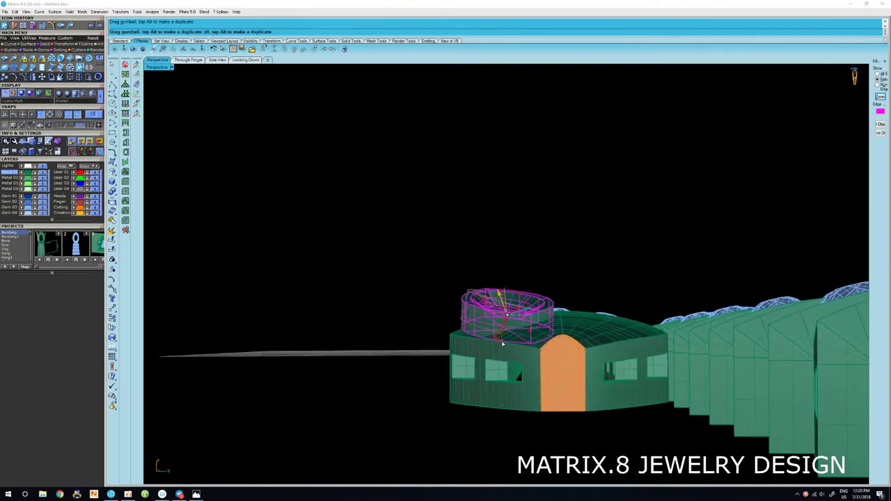
scroll(502, 340, "down", 3)
right_click_drag(503, 341, 634, 412)
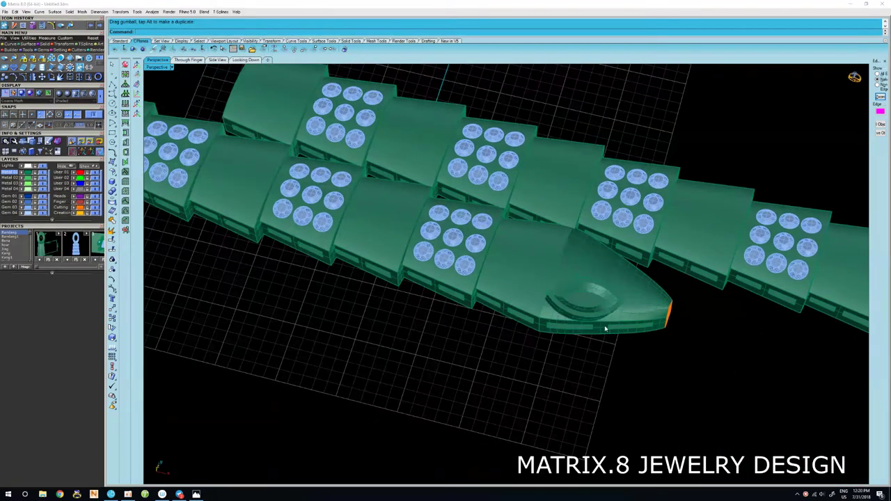
mouse_move(605, 329)
right_mouse_down()
mouse_move(626, 360)
mouse_move(588, 381)
right_mouse_up()
mouse_move(566, 295)
right_mouse_down()
mouse_move(563, 252)
mouse_move(567, 368)
mouse_move(561, 256)
mouse_move(552, 299)
right_mouse_up()
left_click(569, 350)
scroll(570, 350, "up", 3)
scroll(561, 256, "down", 3)
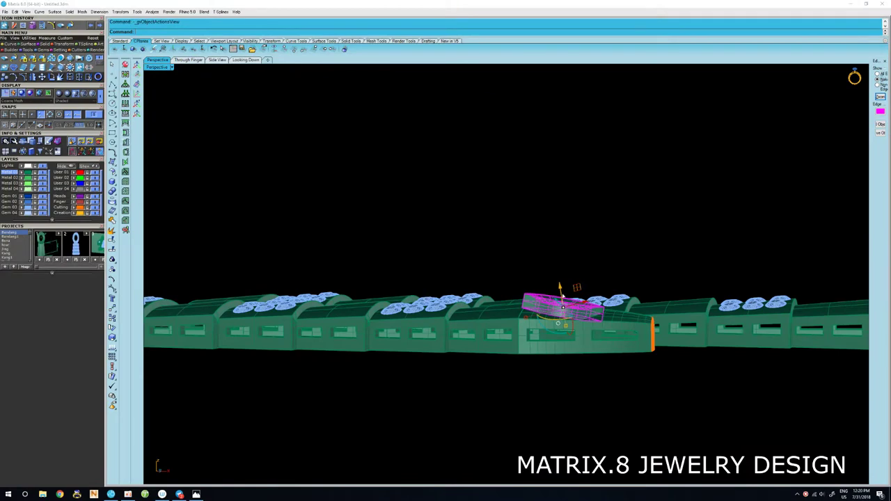
Tilt the round bezel level on top of the pointed end link with Edit Gem Positioner.
left_click(556, 307)
right_click(560, 278)
left_click(630, 311)
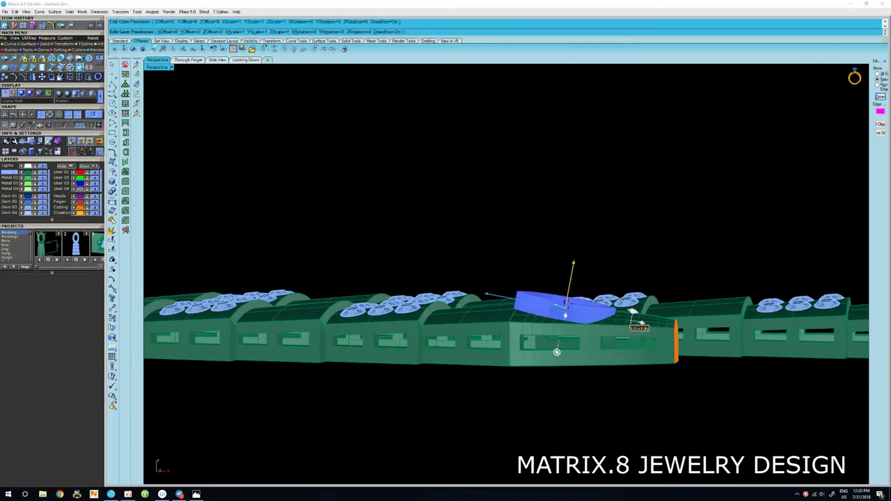
left_click_drag(556, 351, 564, 353)
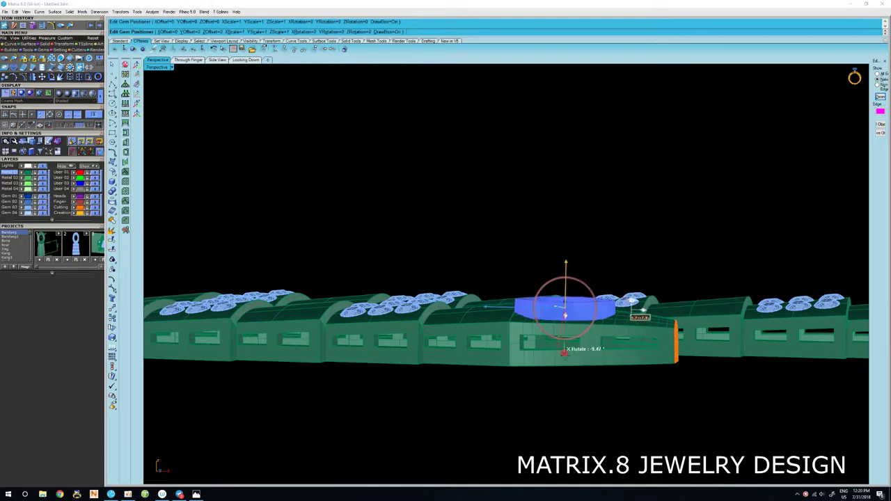
Nudge the marquise seat slightly left, then reposition and release the bezel cylinder.
right_click_drag(566, 355, 653, 315)
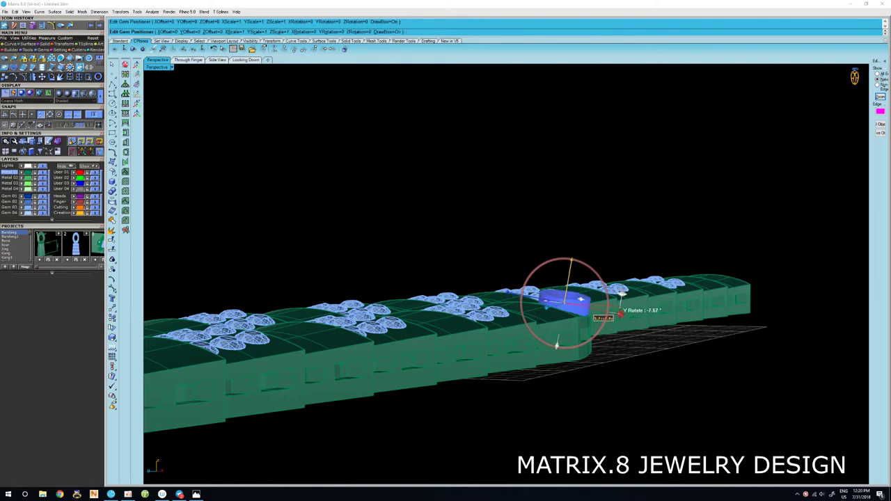
right_click_drag(621, 299, 547, 316)
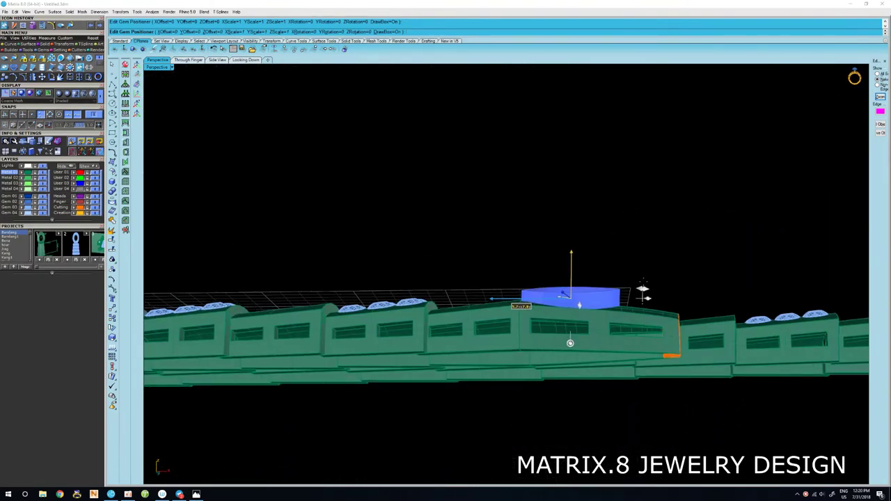
scroll(643, 292, "up", 2)
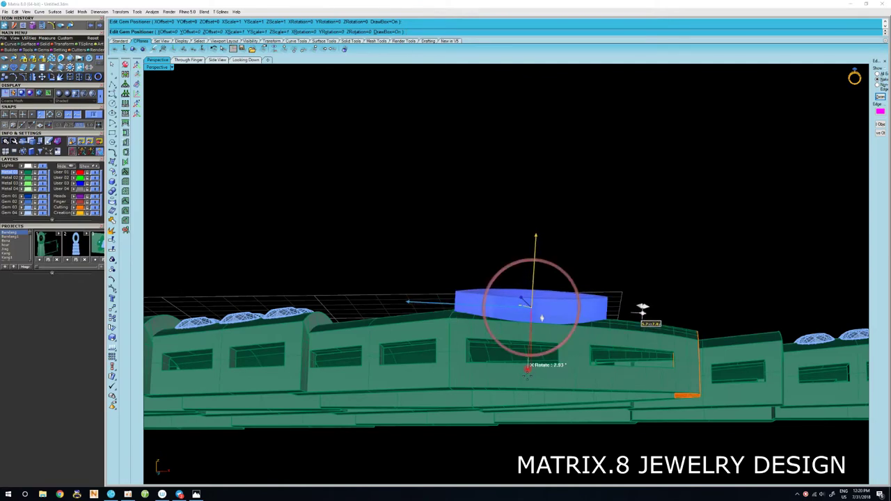
mouse_move(641, 312)
right_mouse_down()
mouse_move(640, 338)
mouse_move(591, 278)
mouse_move(587, 315)
right_mouse_up()
left_click_drag(574, 304, 567, 305)
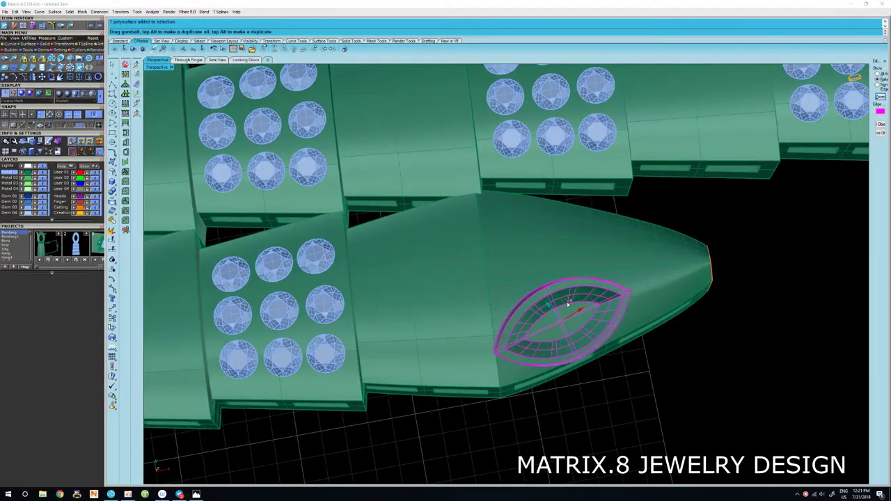
mouse_move(576, 313)
right_mouse_down()
mouse_move(640, 233)
mouse_move(711, 260)
mouse_move(675, 225)
mouse_move(572, 219)
mouse_move(515, 230)
right_mouse_up()
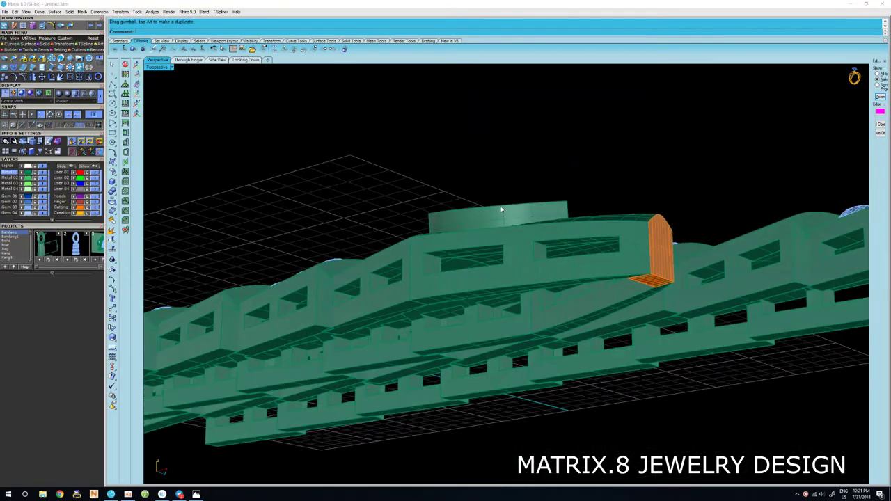
double_click(498, 212)
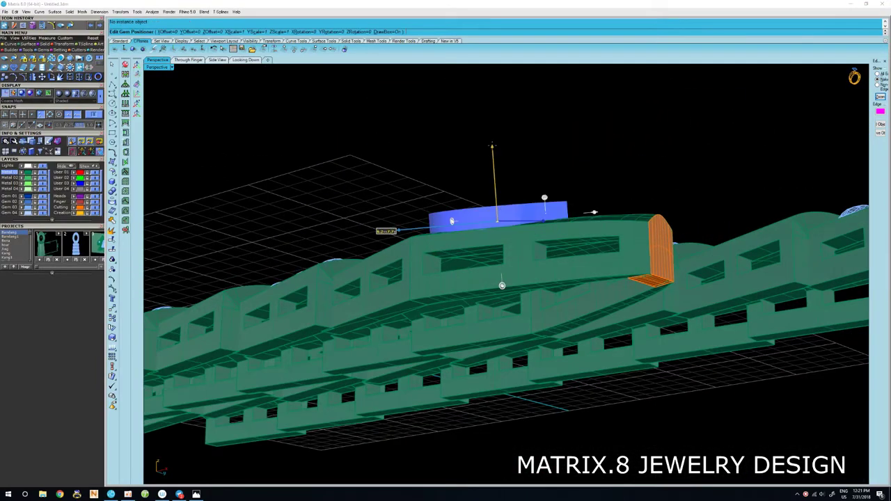
left_click(493, 159)
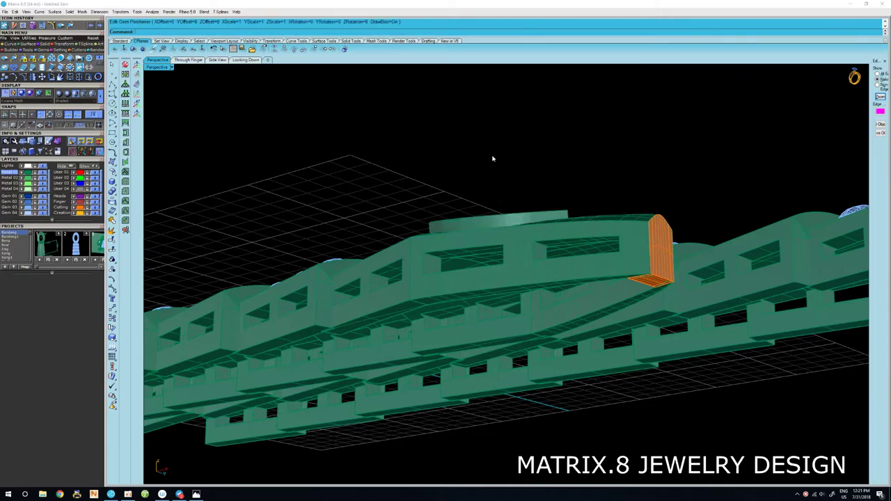
mouse_move(493, 159)
right_mouse_down()
mouse_move(636, 294)
mouse_move(666, 298)
mouse_move(562, 205)
mouse_move(562, 263)
right_mouse_up()
Mirror a copy of the marquise seat across the Mid-to-End plane and zoom in to inspect the pair.
scroll(564, 235, "up", 3)
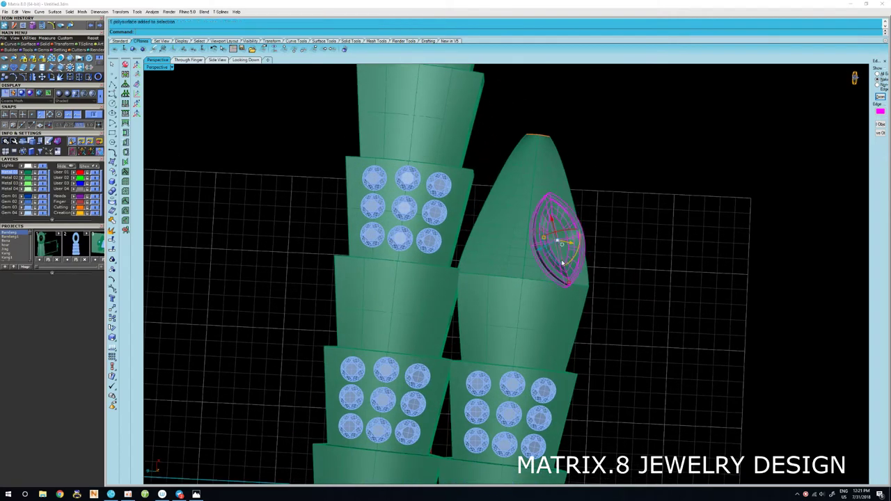
left_click(539, 133)
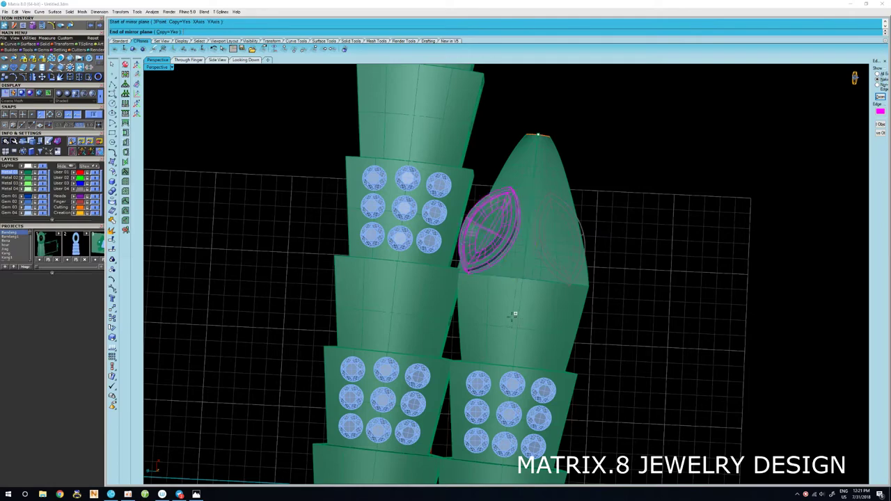
left_click(526, 281)
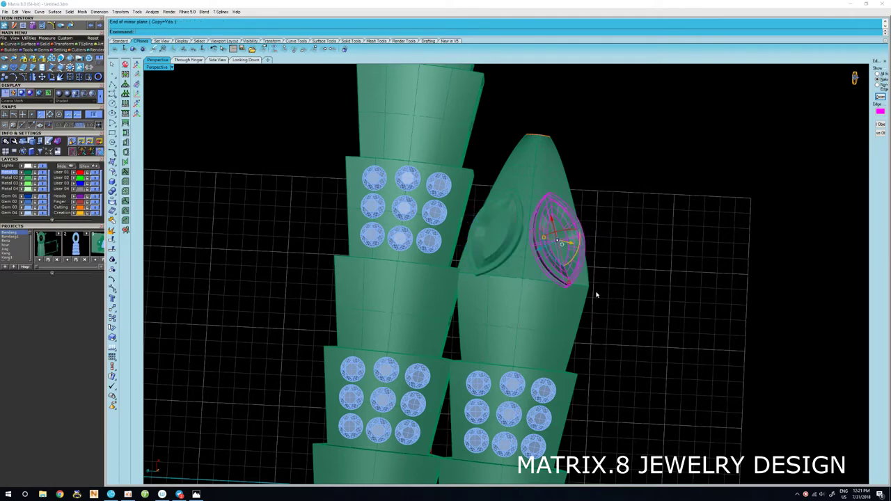
mouse_move(600, 256)
right_mouse_down()
mouse_move(497, 171)
mouse_move(401, 156)
mouse_move(519, 248)
mouse_move(585, 261)
mouse_move(584, 270)
mouse_move(533, 242)
mouse_move(483, 193)
mouse_move(500, 222)
mouse_move(503, 308)
mouse_move(498, 212)
mouse_move(503, 265)
mouse_move(594, 193)
mouse_move(598, 175)
mouse_move(565, 165)
mouse_move(441, 174)
mouse_move(470, 276)
mouse_move(569, 226)
mouse_move(547, 259)
right_mouse_up()
scroll(583, 272, "up", 2)
scroll(583, 271, "up", 3)
scroll(483, 193, "down", 3)
scroll(483, 190, "up", 2)
scroll(500, 223, "up", 1)
scroll(471, 276, "down", 5)
scroll(470, 277, "down", 2)
scroll(470, 276, "down", 5)
scroll(547, 258, "up", 3)
Select the lower marquise seat on the end piece and move it into its new position.
scroll(531, 262, "up", 3)
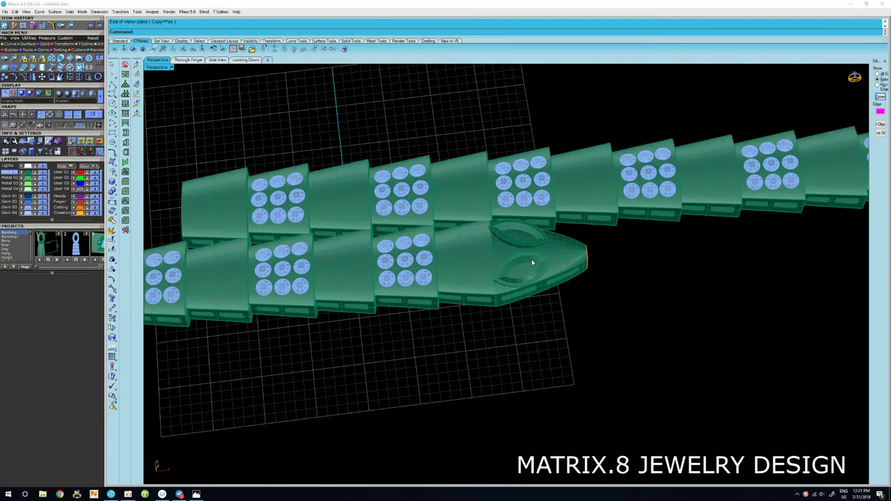
scroll(531, 263, "up", 2)
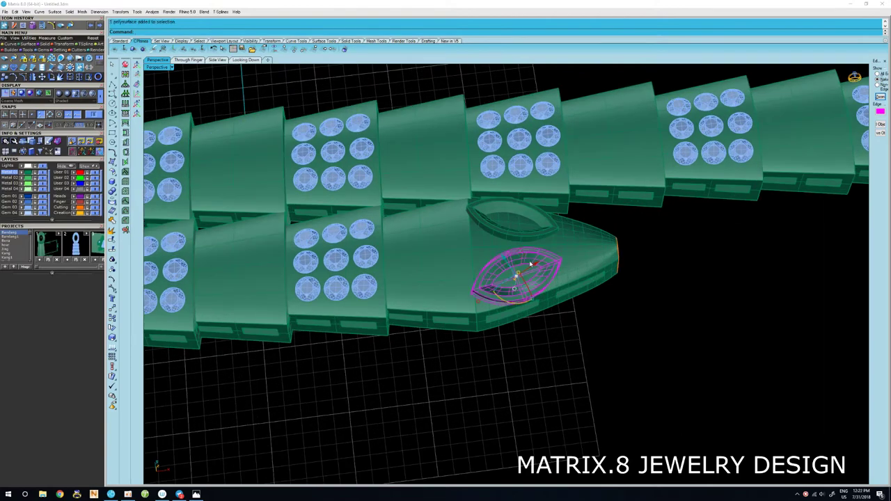
scroll(531, 263, "up", 2)
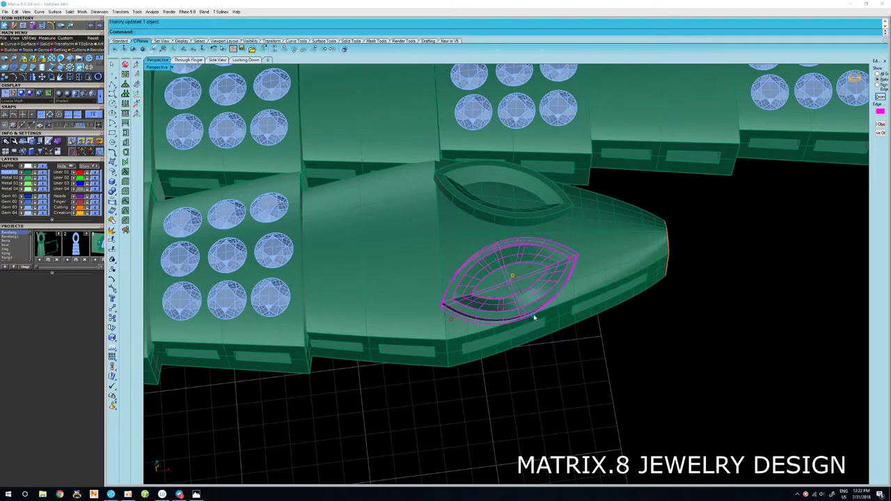
scroll(626, 308, "down", 5)
scroll(629, 342, "up", 2)
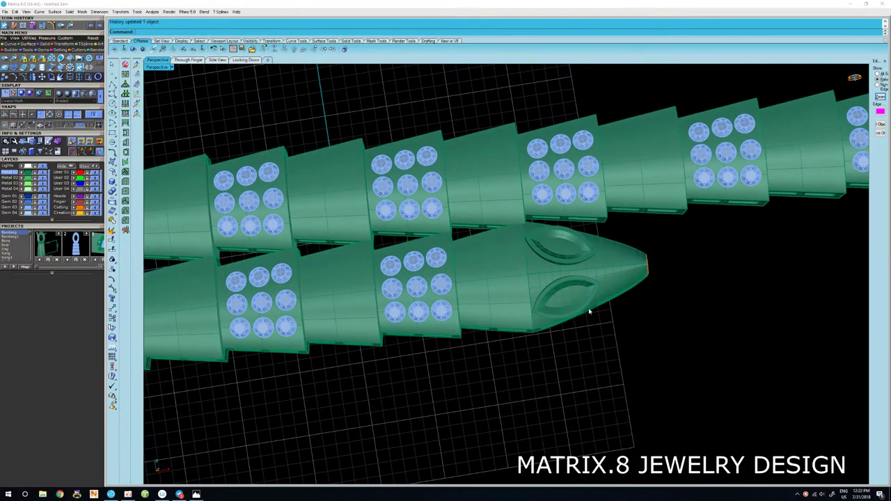
mouse_move(588, 311)
right_mouse_down()
mouse_move(568, 270)
mouse_move(608, 379)
right_mouse_up()
scroll(569, 270, "up", 2)
scroll(608, 379, "up", 2)
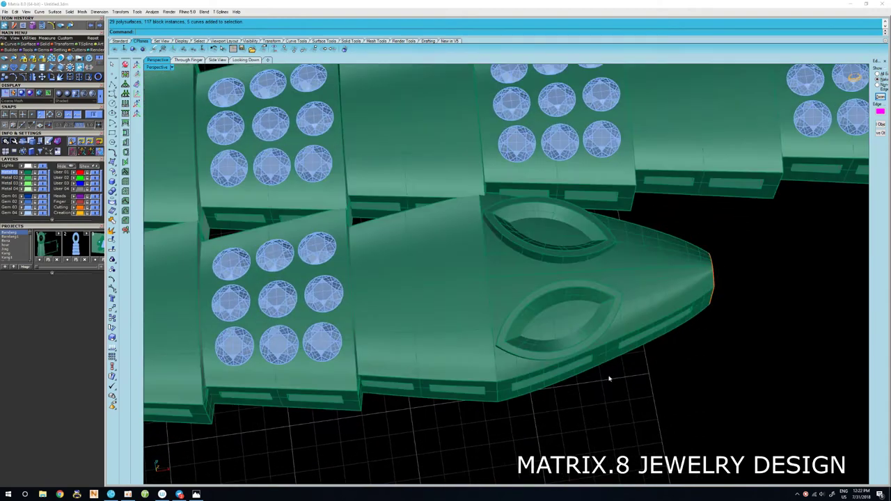
left_click(583, 344)
scroll(583, 344, "up", 1)
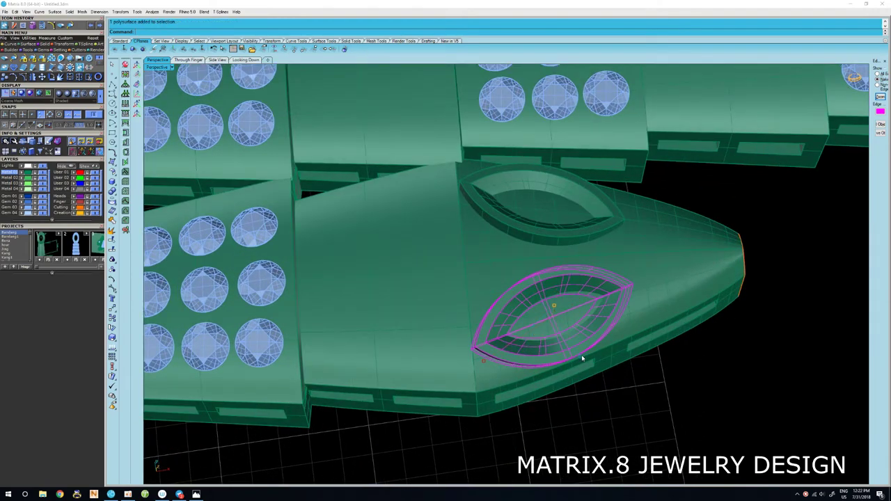
left_click(668, 402)
Orbit to a higher view and zoom in and out to inspect both marquise seats.
scroll(668, 402, "down", 2)
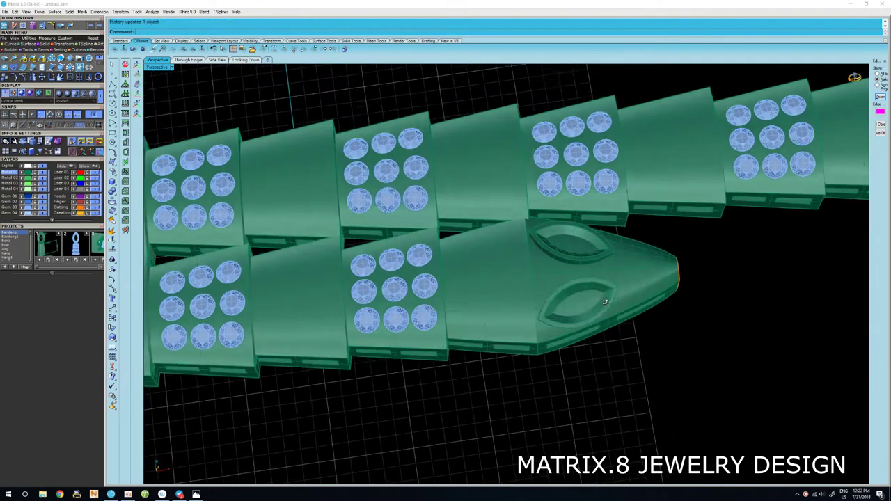
mouse_move(668, 402)
right_mouse_down()
mouse_move(583, 273)
mouse_move(587, 355)
mouse_move(580, 279)
mouse_move(571, 352)
right_mouse_up()
scroll(607, 301, "up", 2)
scroll(607, 301, "down", 2)
scroll(583, 272, "up", 2)
scroll(586, 273, "down", 2)
scroll(586, 354, "up", 2)
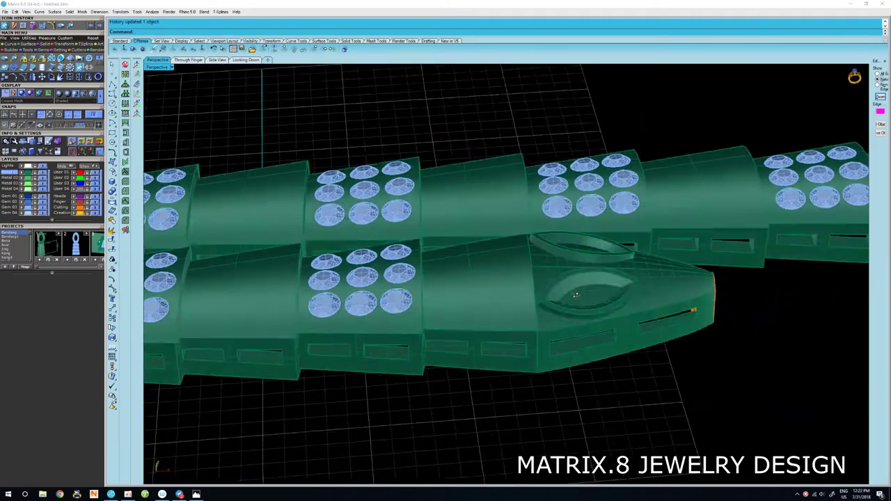
scroll(571, 353, "down", 3)
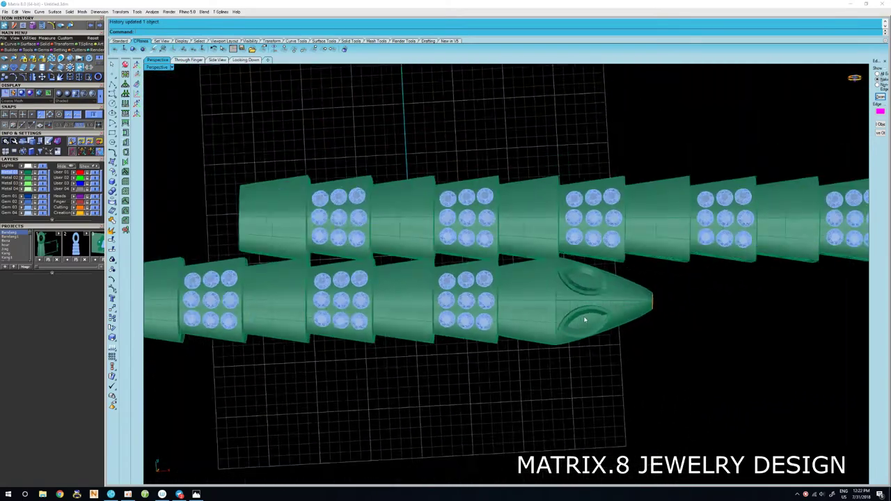
scroll(584, 320, "up", 1)
scroll(585, 319, "up", 1)
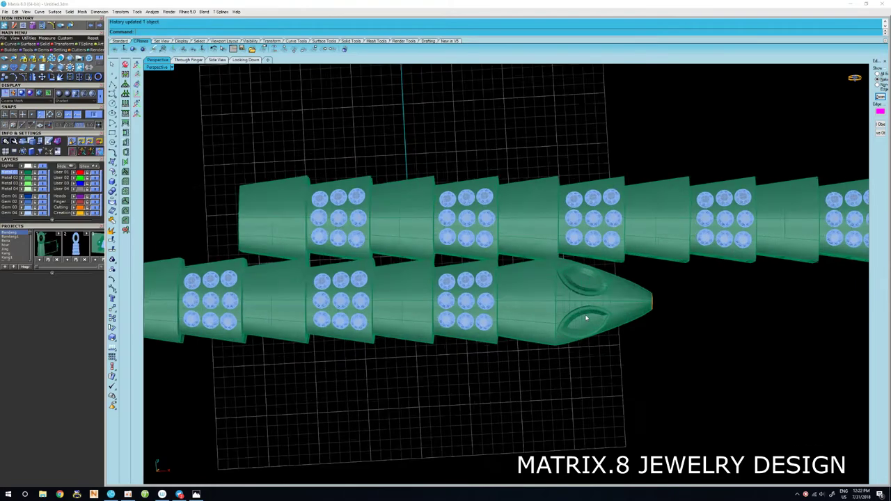
scroll(586, 319, "up", 2)
Drop a round gem into the lower marquise seat using the F6 quick actions.
left_click(587, 313)
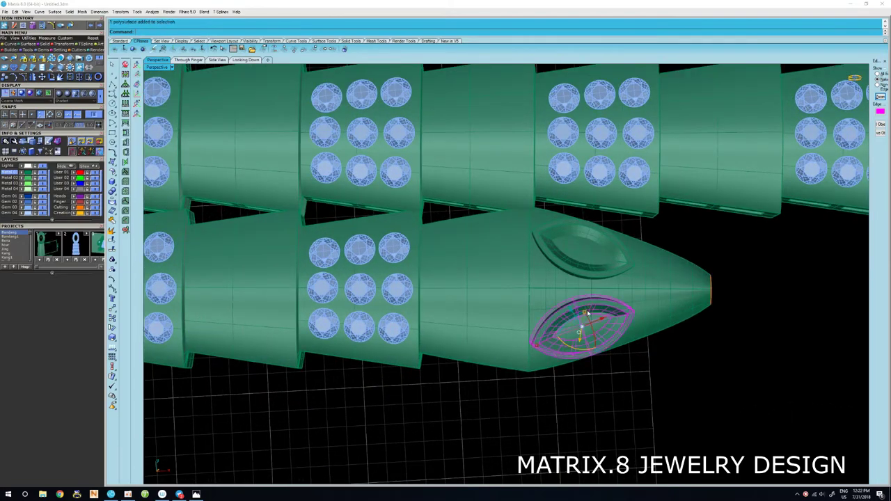
key("F6")
left_click(609, 327)
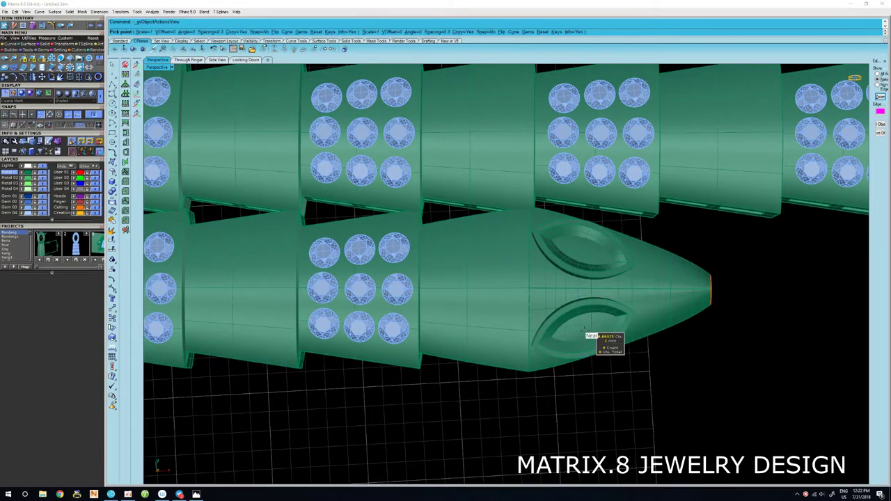
scroll(598, 337, "up", 2)
scroll(577, 327, "up", 2)
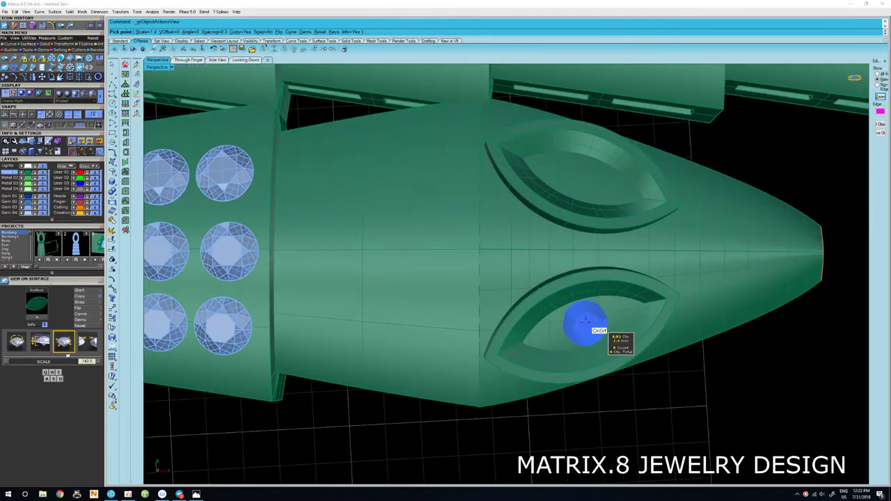
scroll(585, 320, "up", 1)
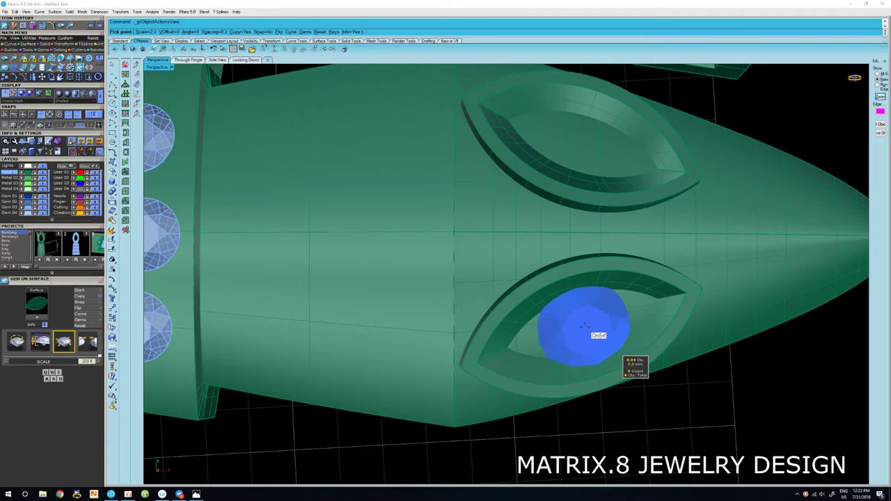
left_click(585, 326)
Raise the newly placed gem slightly in its seat with the gem positioner.
right_click_drag(584, 326, 625, 219)
left_click(608, 235)
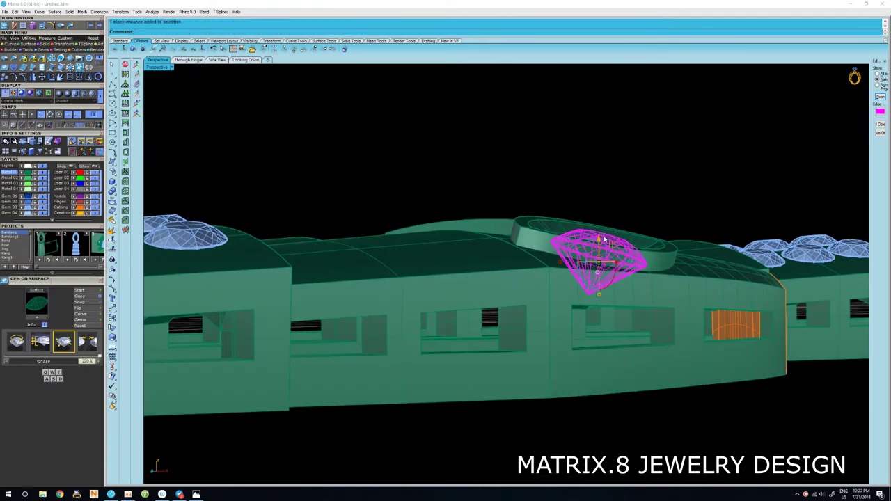
right_click(609, 241)
left_click(669, 270)
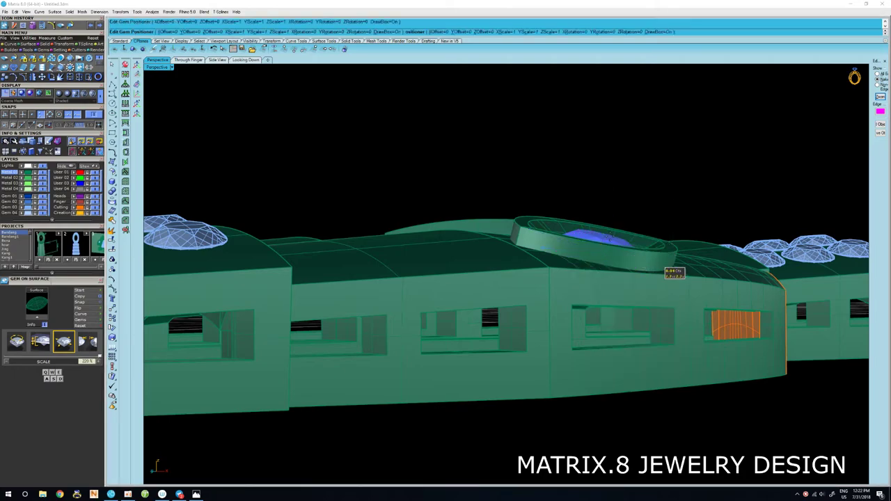
left_click_drag(668, 254, 671, 245)
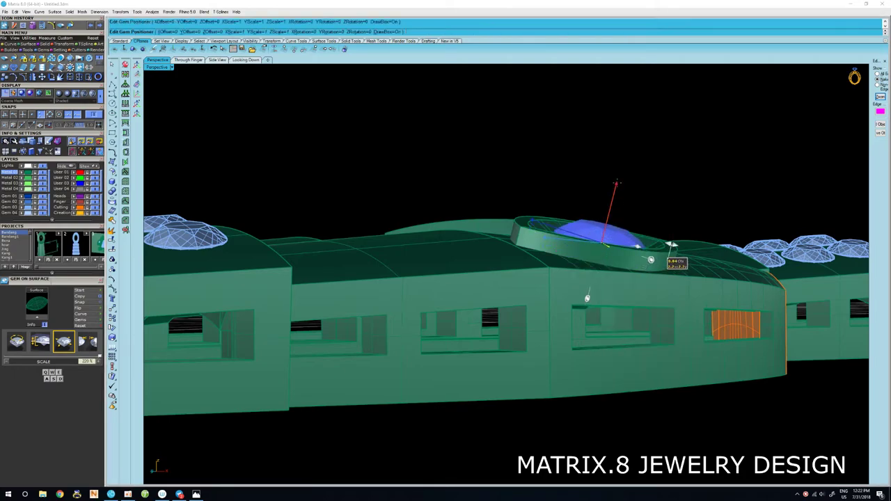
key("Return")
Zoom in from a top-down view and select the round gem in the eye recess.
mouse_move(671, 245)
right_mouse_down()
mouse_move(590, 291)
mouse_move(511, 281)
mouse_move(585, 292)
right_mouse_up()
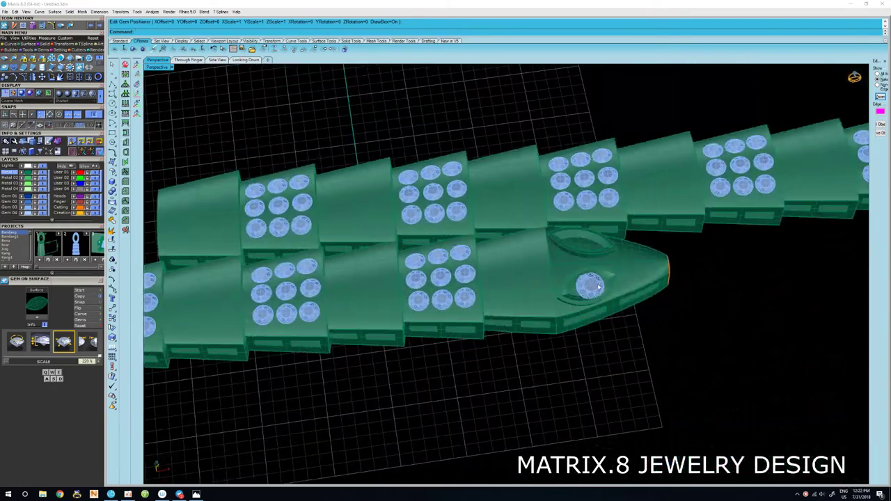
scroll(585, 292, "up", 4)
scroll(585, 293, "up", 2)
scroll(577, 299, "up", 2)
scroll(577, 318, "up", 1)
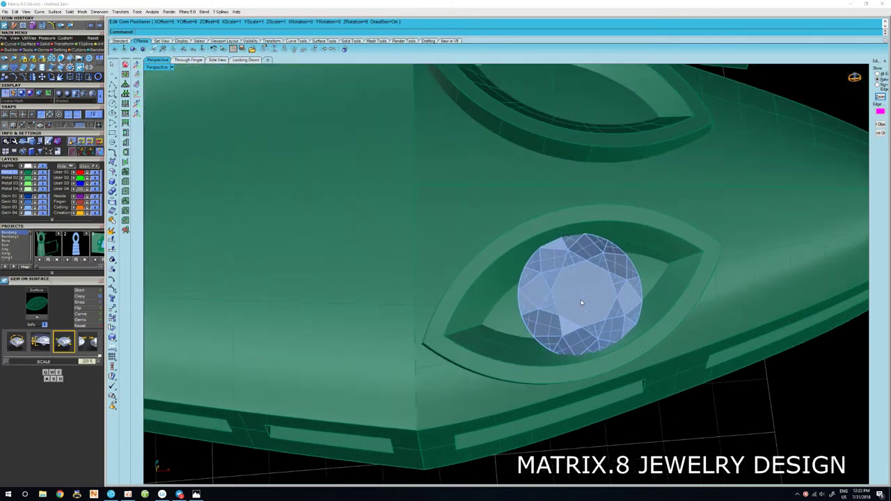
scroll(573, 320, "up", 1)
left_click(573, 322)
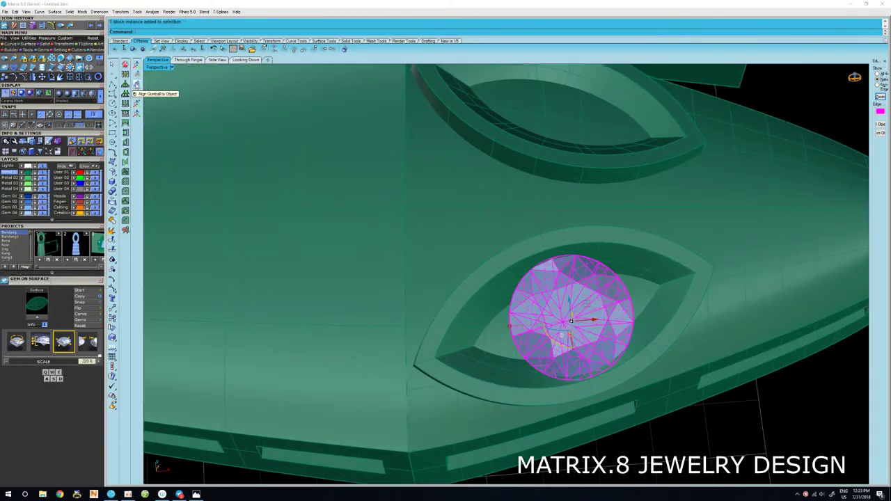
Check the eye gem from the side, then nudge it slightly upward.
right_click_drag(598, 317, 635, 255)
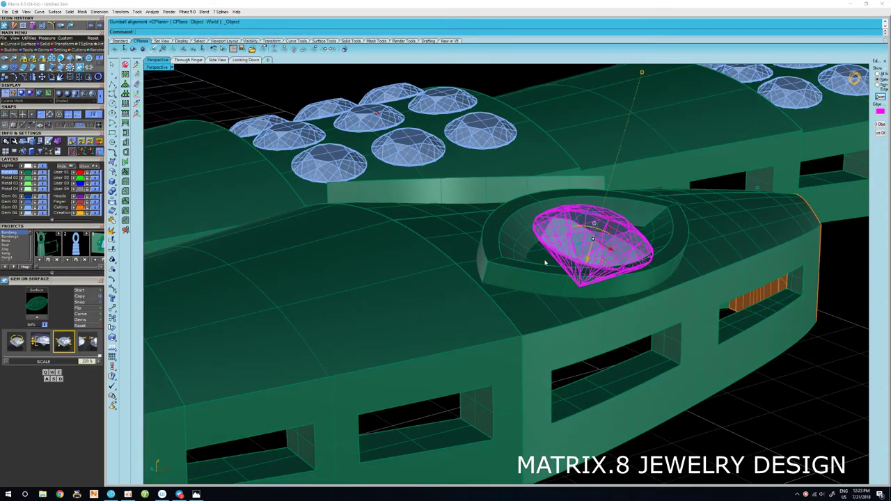
right_click_drag(545, 263, 546, 339)
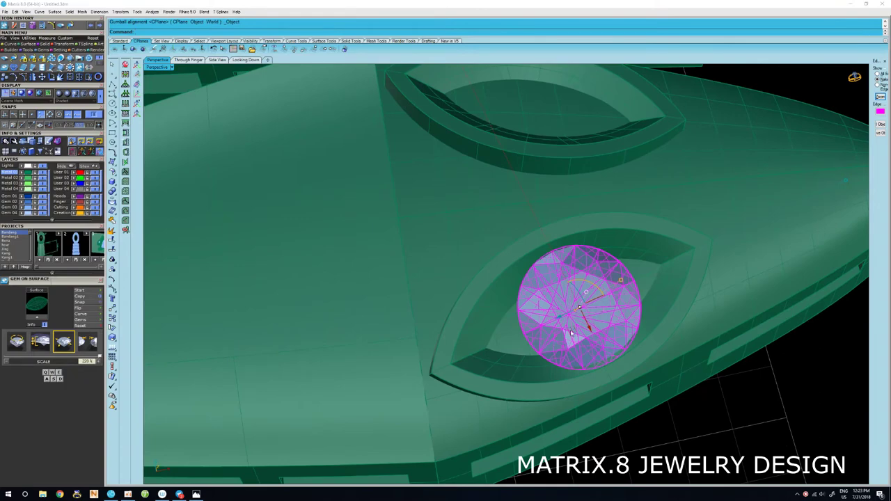
left_click_drag(571, 333, 572, 327)
scroll(635, 384, "down", 5)
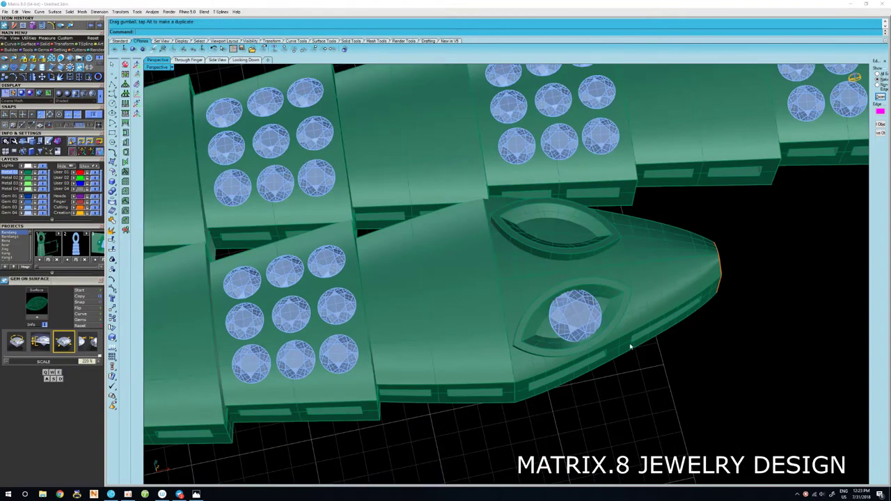
Reselect the eye gem and shift it slightly left to centre it in the bezel.
mouse_move(631, 346)
right_mouse_down()
mouse_move(620, 365)
mouse_move(607, 258)
mouse_move(612, 346)
mouse_move(629, 362)
mouse_move(758, 364)
mouse_move(604, 351)
mouse_move(574, 261)
mouse_move(561, 341)
right_mouse_up()
scroll(612, 347, "up", 3)
scroll(612, 346, "up", 2)
scroll(564, 338, "up", 3)
left_click(565, 336)
left_click_drag(541, 352, 538, 353)
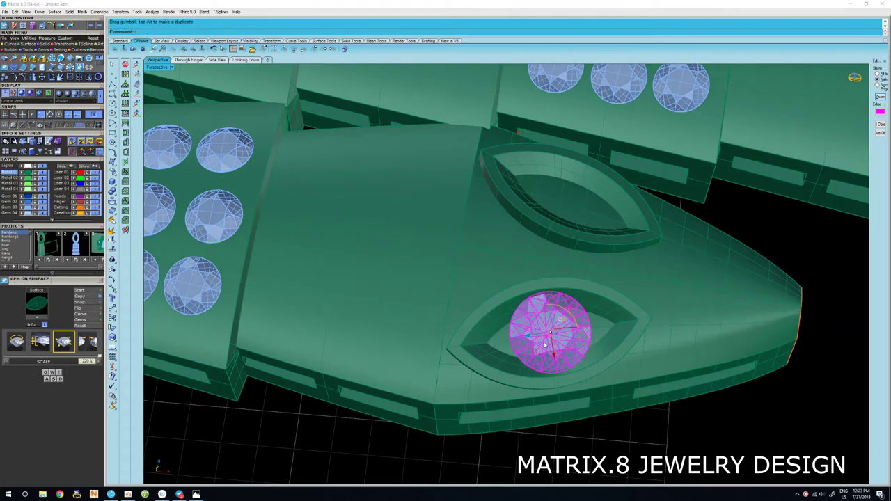
scroll(547, 341, "down", 3)
mouse_move(559, 351)
right_mouse_down()
mouse_move(557, 312)
mouse_move(564, 373)
right_mouse_up()
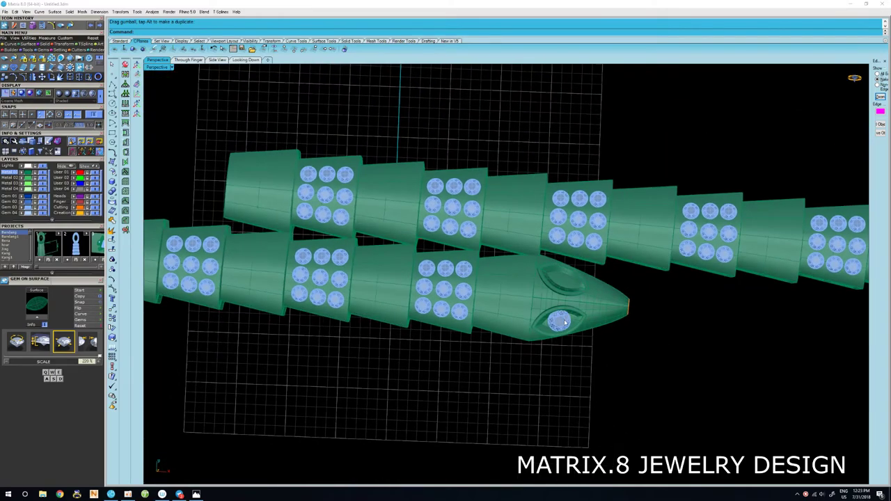
left_click(563, 324)
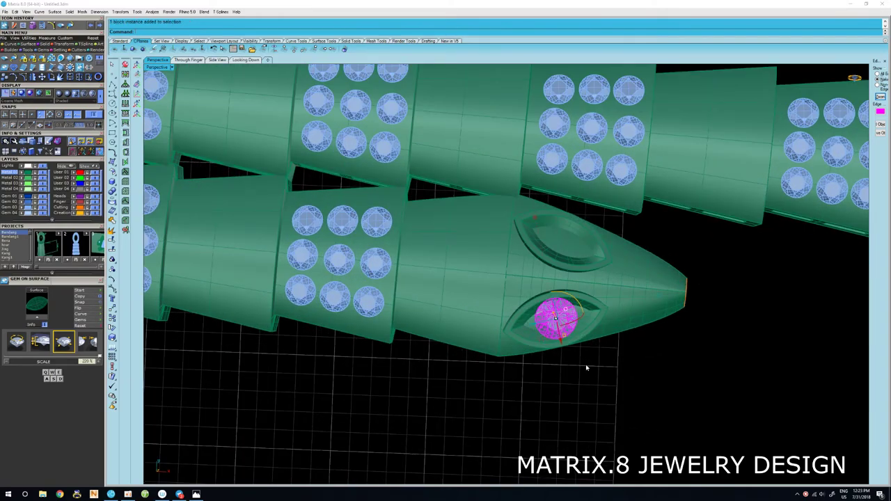
right_click_drag(587, 357, 592, 320)
mouse_move(646, 394)
right_mouse_down()
mouse_move(598, 347)
mouse_move(552, 327)
mouse_move(637, 339)
mouse_move(641, 368)
right_mouse_up()
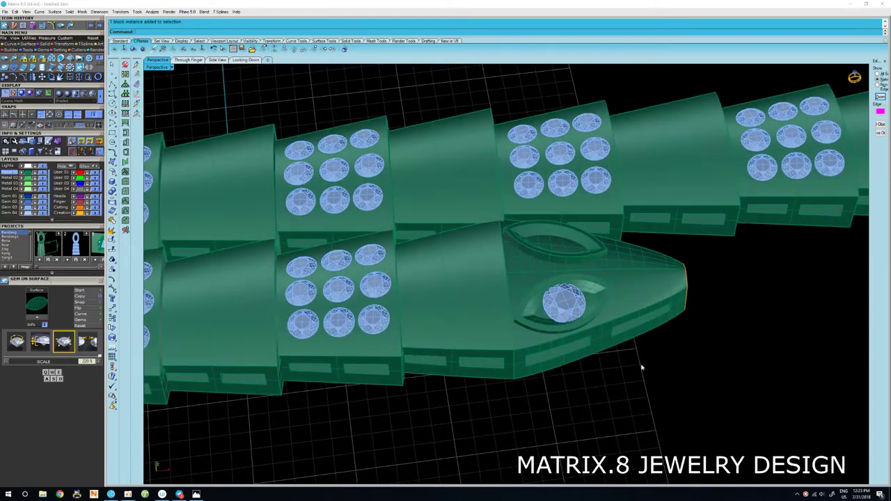
scroll(574, 313, "up", 1)
scroll(570, 306, "down", 2)
scroll(566, 297, "down", 1)
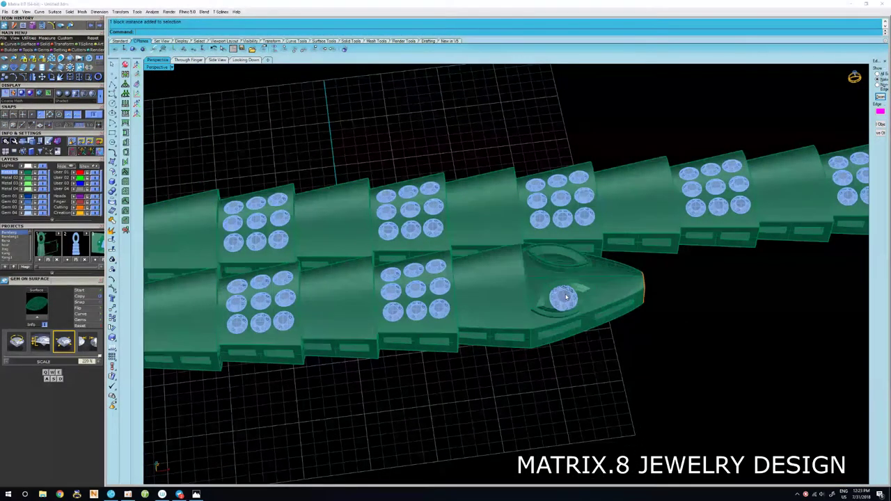
right_click_drag(566, 296, 557, 298)
scroll(565, 311, "down", 2)
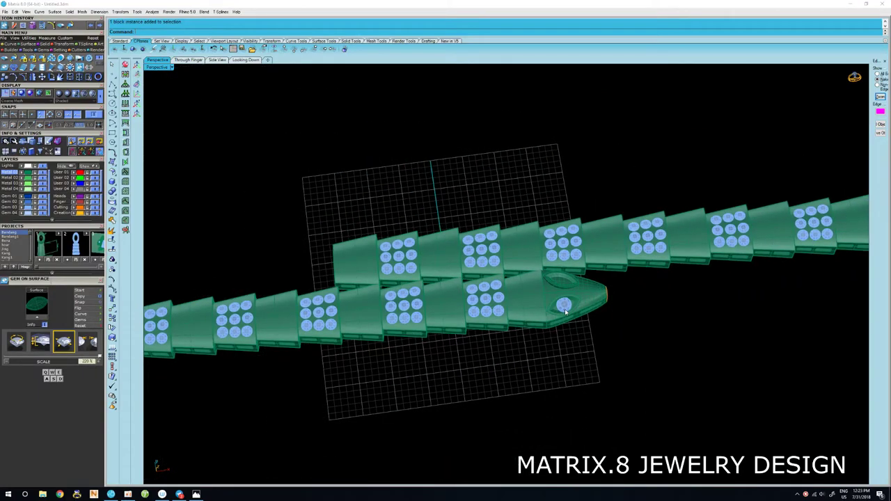
right_click_drag(565, 312, 562, 321)
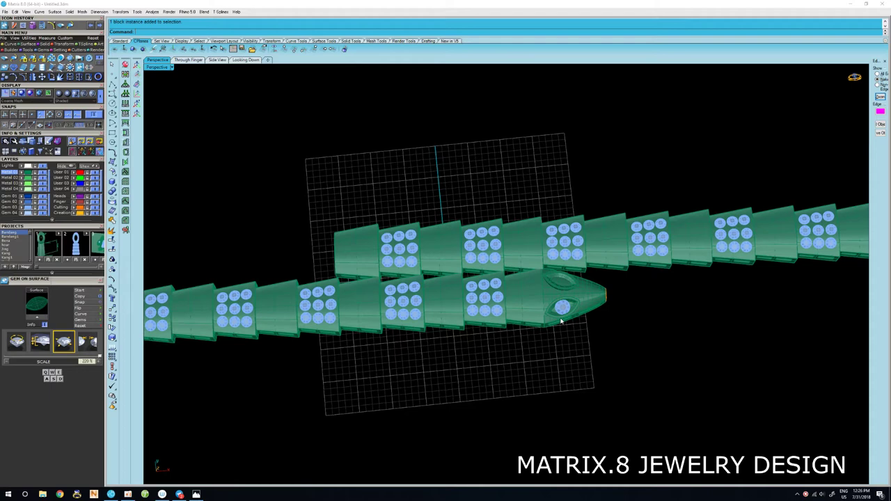
Zoom in and out on the snake chain of links and orbit slightly to inspect it.
scroll(561, 322, "down", 3)
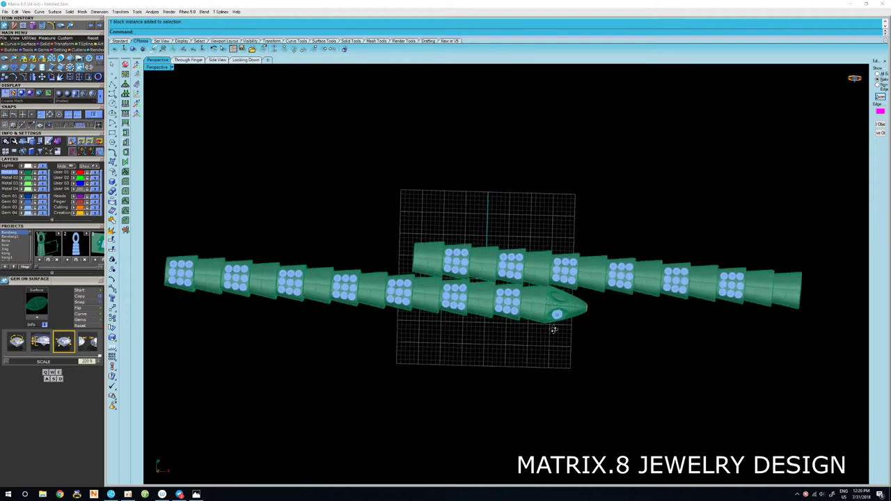
scroll(551, 297, "up", 1)
scroll(548, 289, "up", 1)
scroll(549, 290, "down", 1)
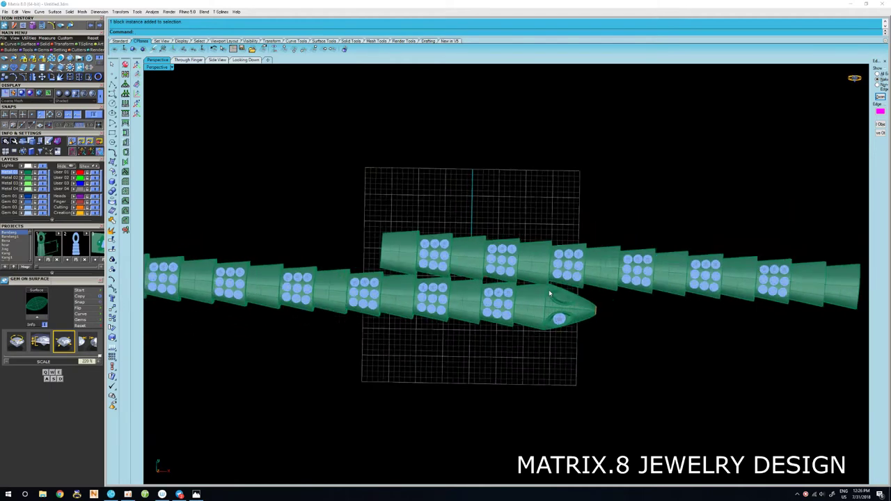
scroll(549, 292, "down", 1)
scroll(549, 293, "up", 1)
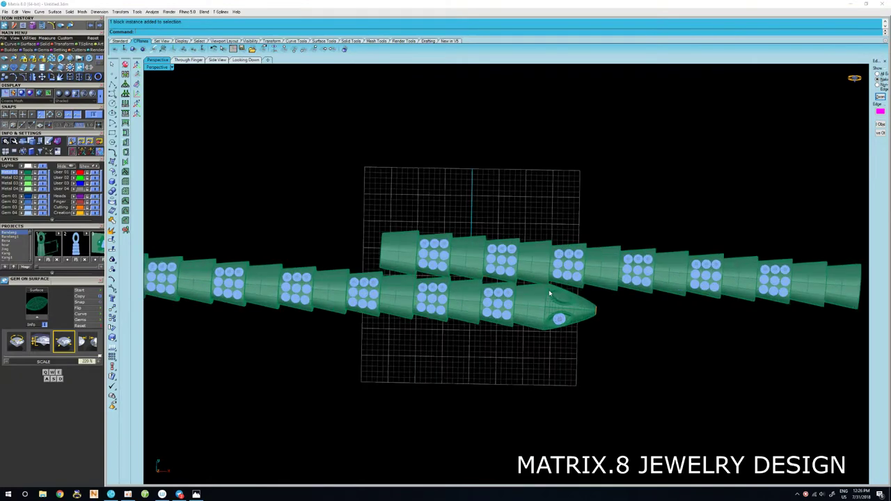
scroll(549, 293, "up", 1)
scroll(549, 293, "down", 1)
mouse_move(561, 285)
right_mouse_down()
mouse_move(557, 243)
mouse_move(558, 252)
right_mouse_up()
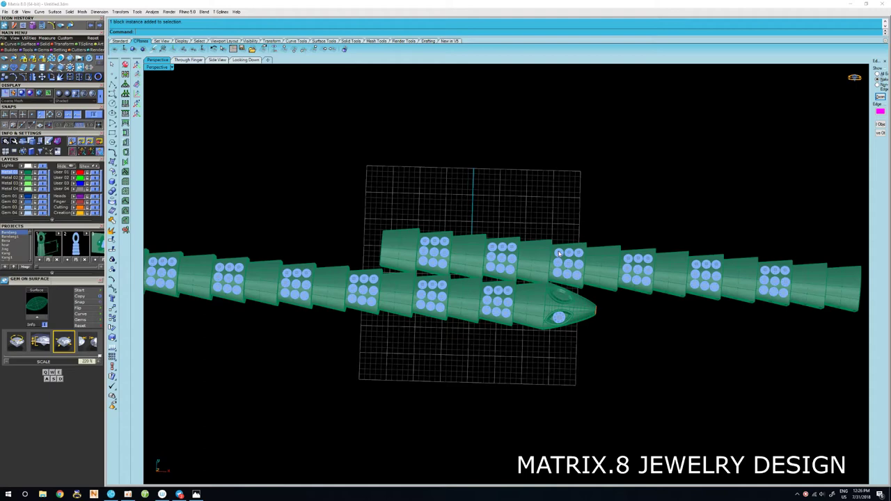
scroll(558, 253, "down", 2)
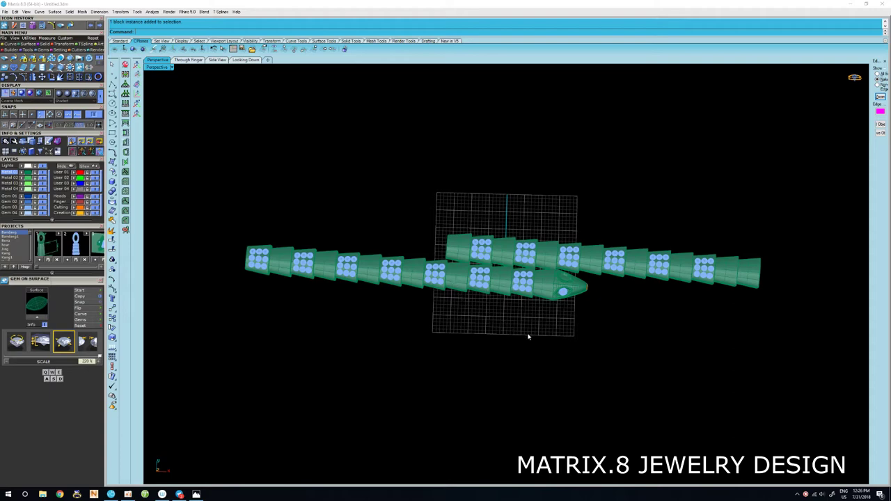
scroll(553, 264, "up", 2)
scroll(553, 264, "up", 2)
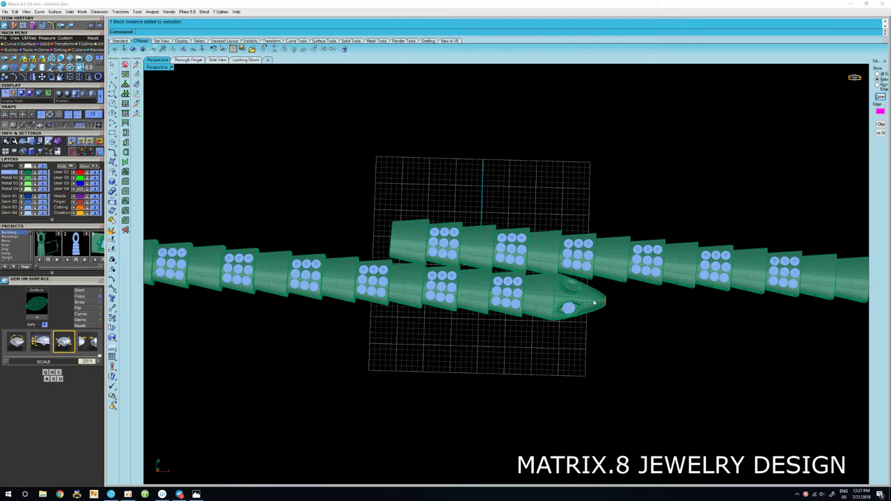
scroll(600, 310, "up", 1)
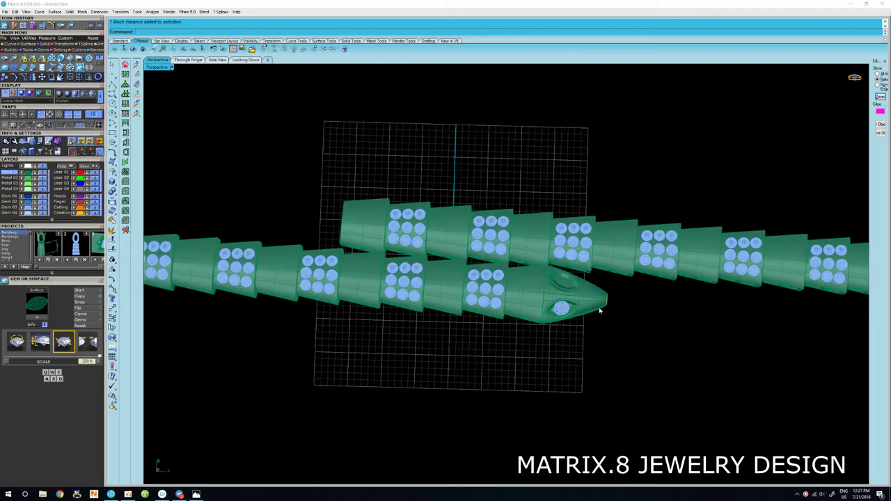
scroll(599, 310, "up", 1)
scroll(600, 311, "up", 1)
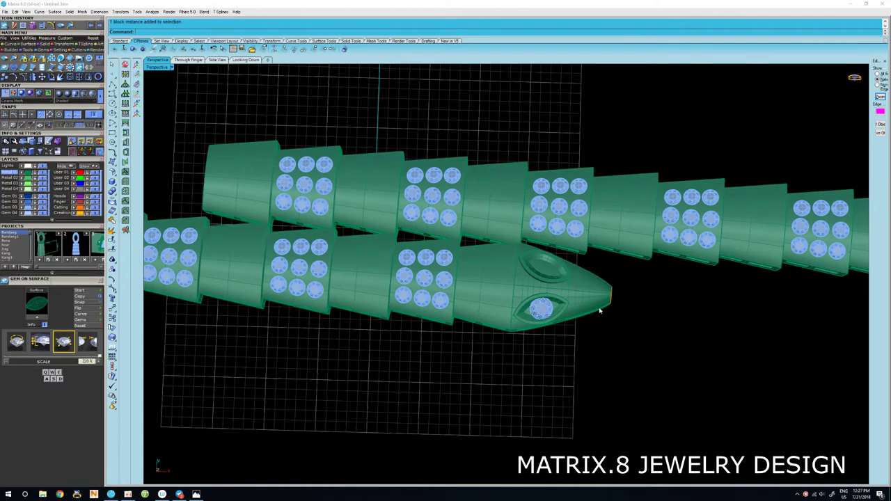
scroll(615, 299, "down", 5)
Orbit the bracelet through several angles and zoom to review the whole row of links.
mouse_move(610, 304)
right_mouse_down()
mouse_move(571, 324)
mouse_move(581, 300)
mouse_move(567, 324)
mouse_move(602, 318)
right_mouse_up()
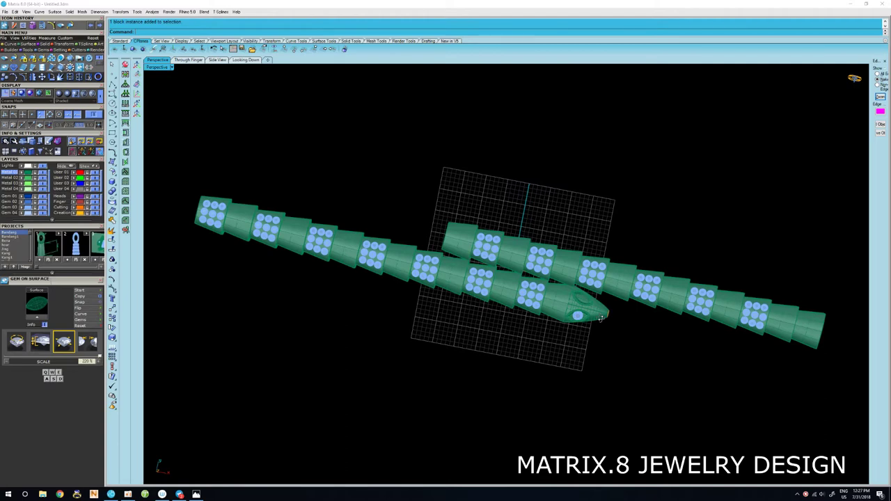
right_click_drag(601, 318, 604, 311)
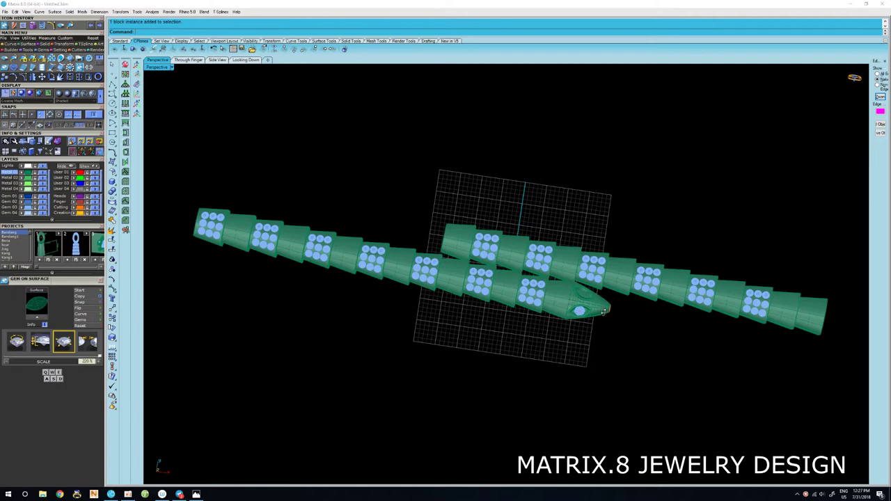
mouse_move(604, 311)
right_mouse_down()
mouse_move(607, 302)
mouse_move(611, 309)
right_mouse_up()
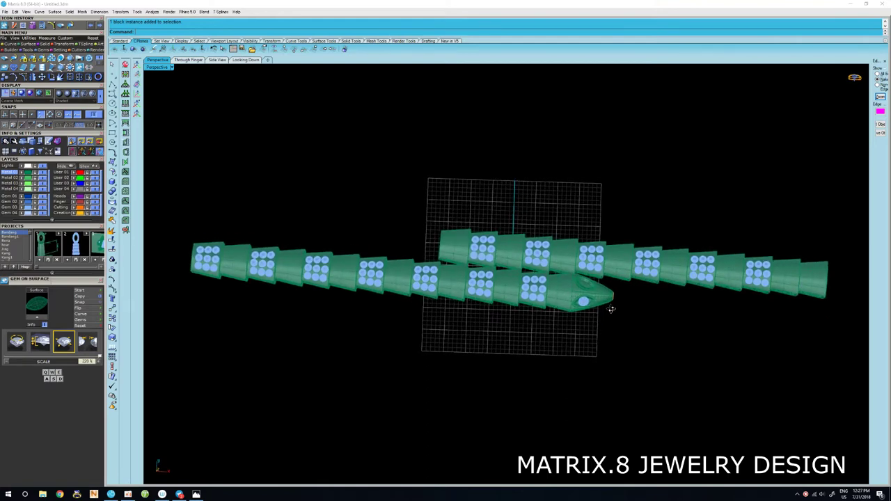
mouse_move(611, 309)
right_mouse_down()
mouse_move(607, 319)
mouse_move(609, 306)
right_mouse_up()
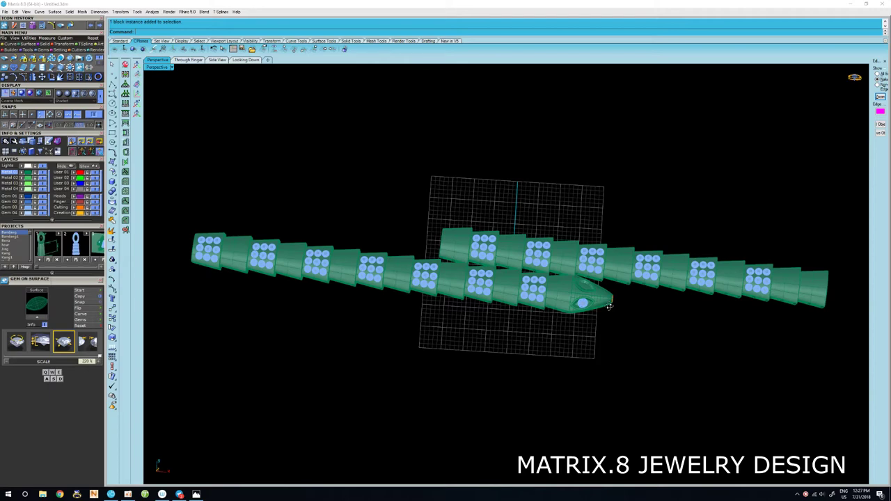
right_click_drag(609, 306, 610, 307)
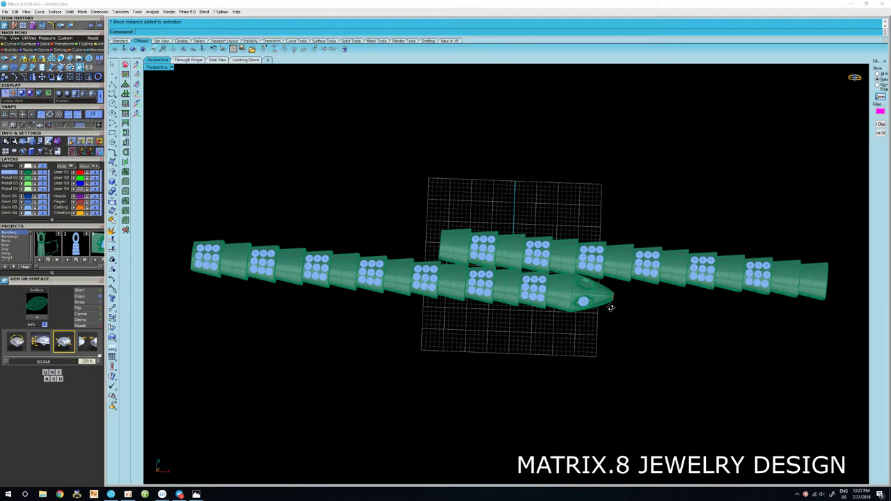
right_click_drag(610, 307, 615, 308)
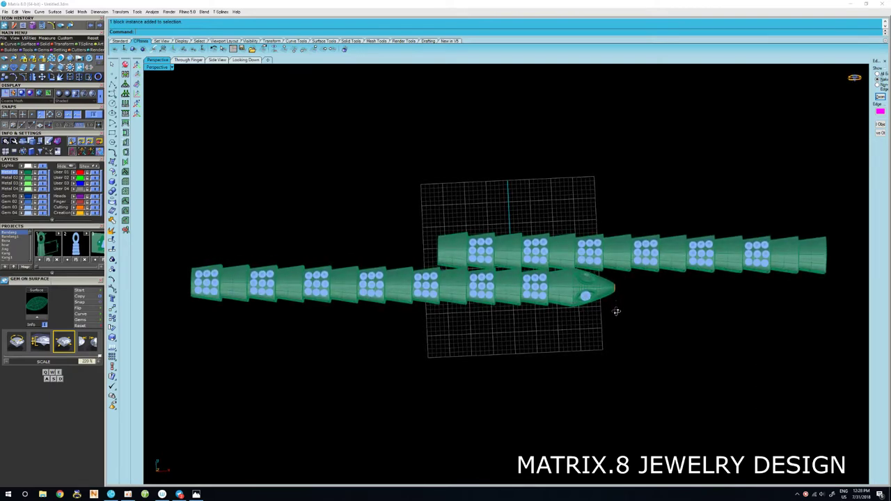
right_click_drag(616, 311, 615, 311)
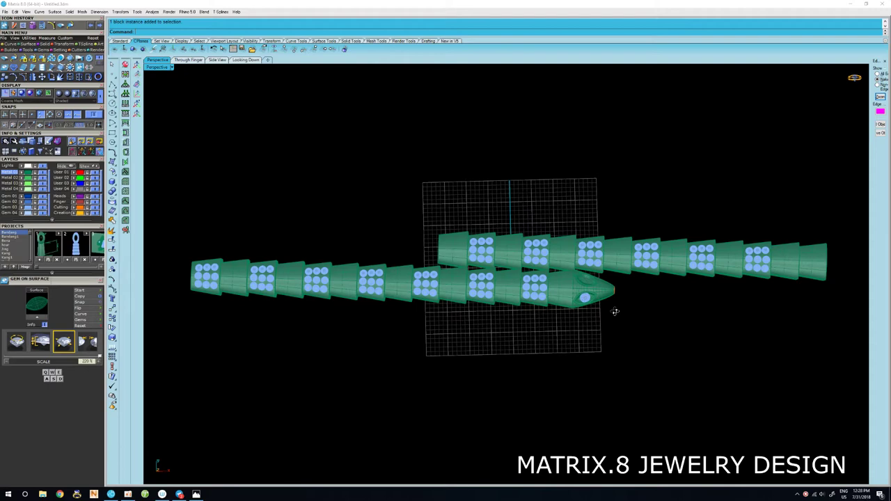
scroll(589, 290, "up", 3)
scroll(590, 290, "down", 3)
scroll(585, 265, "up", 4)
scroll(585, 265, "down", 2)
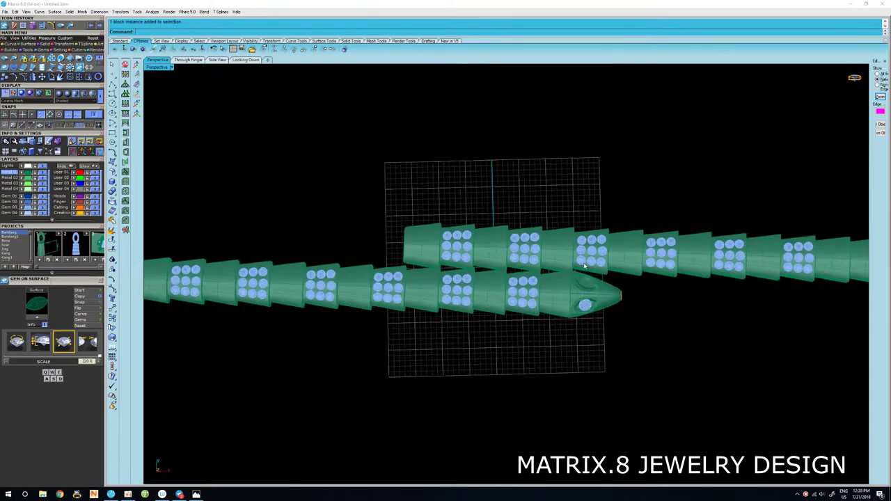
scroll(585, 265, "down", 1)
scroll(584, 264, "up", 1)
scroll(584, 263, "up", 3)
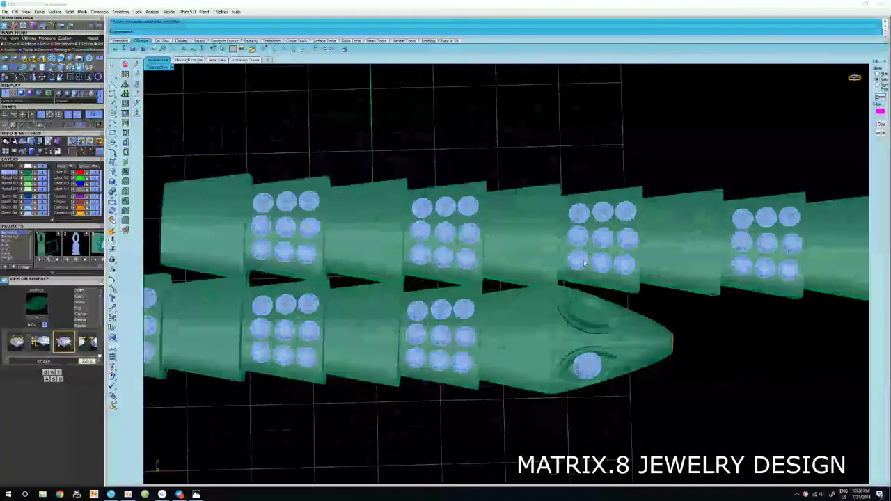
scroll(585, 263, "down", 3)
scroll(582, 264, "up", 1)
scroll(578, 264, "up", 2)
scroll(576, 264, "down", 3)
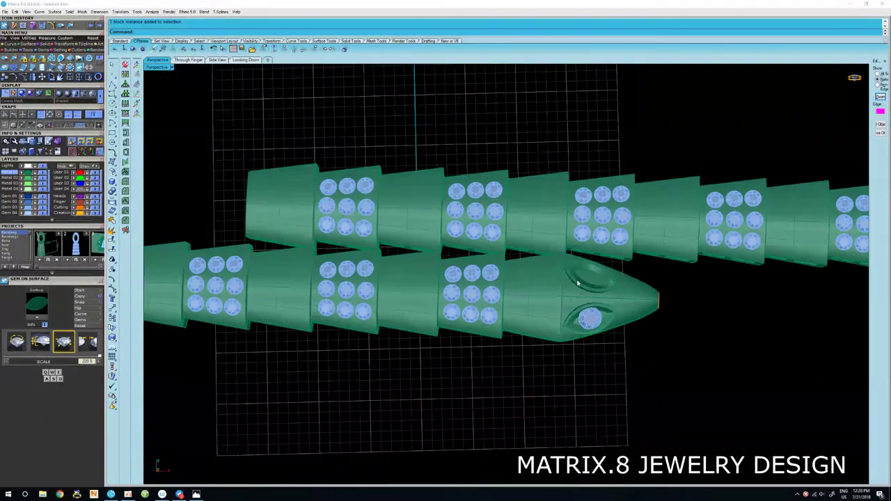
scroll(577, 278, "up", 1)
scroll(559, 258, "down", 3)
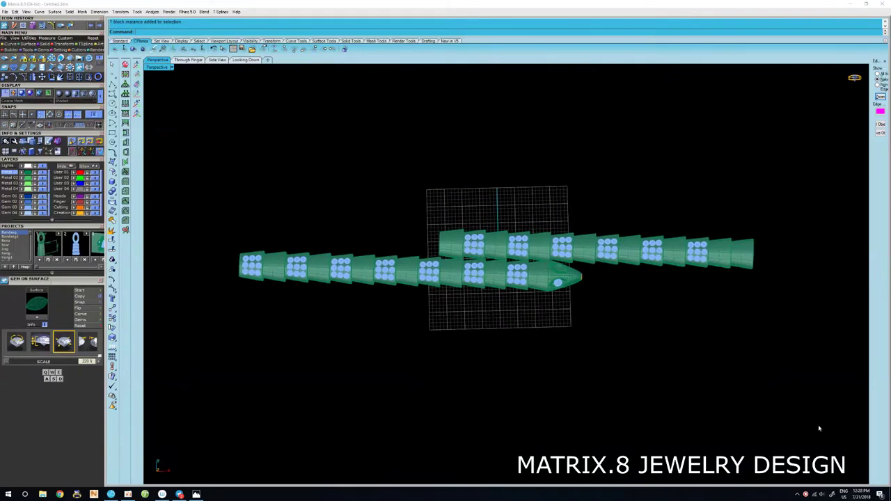
Duplicate the gem block's lower front edge as a curve.
left_click(807, 494)
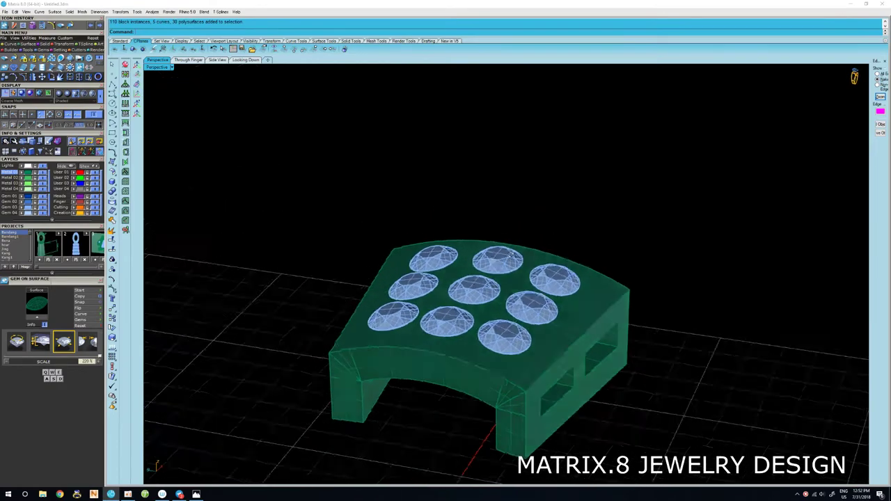
mouse_move(553, 234)
right_mouse_down()
mouse_move(625, 303)
mouse_move(521, 338)
mouse_move(493, 311)
right_mouse_up()
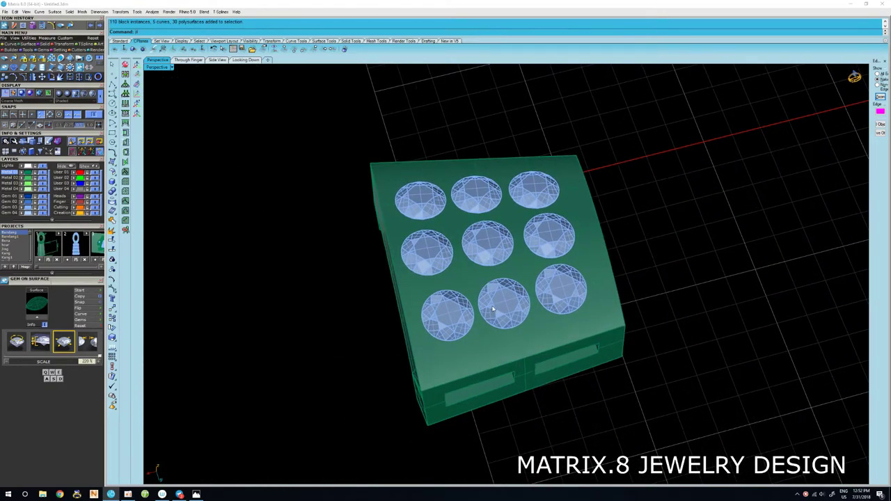
right_click(492, 311)
left_click(532, 357)
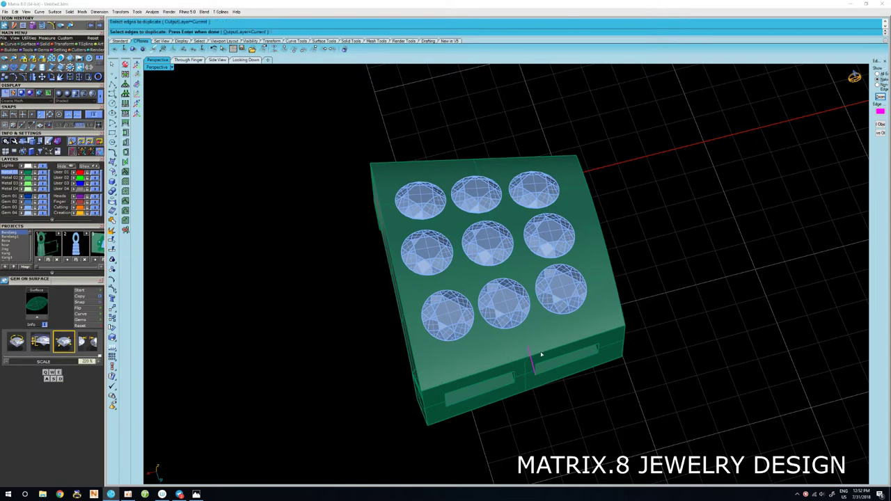
mouse_move(549, 351)
right_mouse_down()
mouse_move(474, 332)
mouse_move(233, 155)
right_mouse_up()
right_click(474, 332)
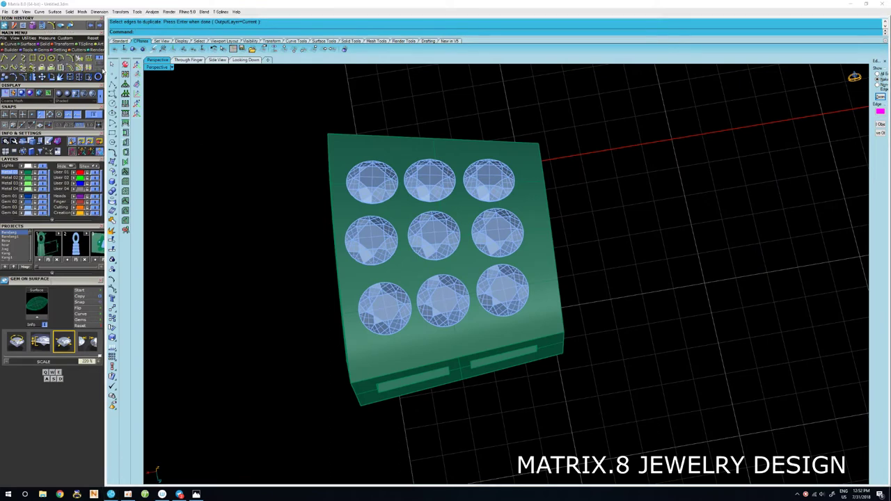
Extract a V-direction isocurve across the block's curved top.
left_click(88, 68)
scroll(546, 236, "up", 2)
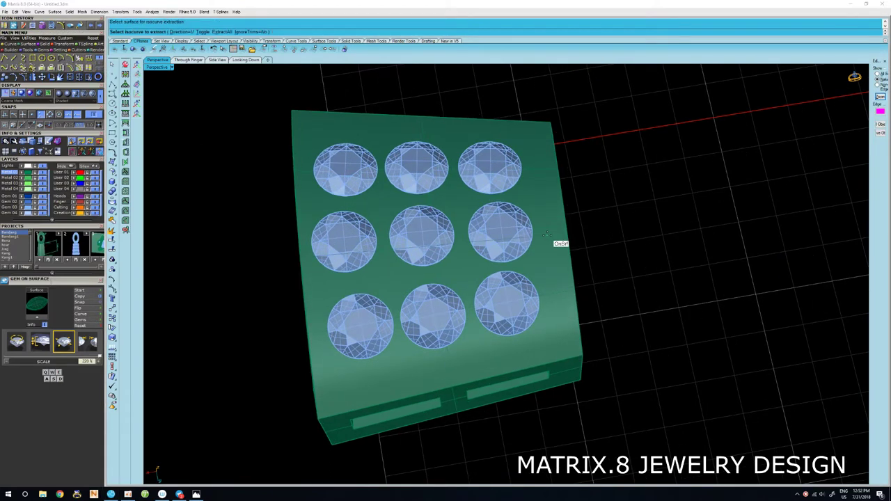
mouse_move(477, 149)
right_mouse_down()
mouse_move(488, 162)
mouse_move(608, 163)
mouse_move(485, 237)
right_mouse_up()
mouse_move(404, 165)
right_mouse_down()
mouse_move(385, 218)
mouse_move(431, 249)
mouse_move(387, 227)
right_mouse_up()
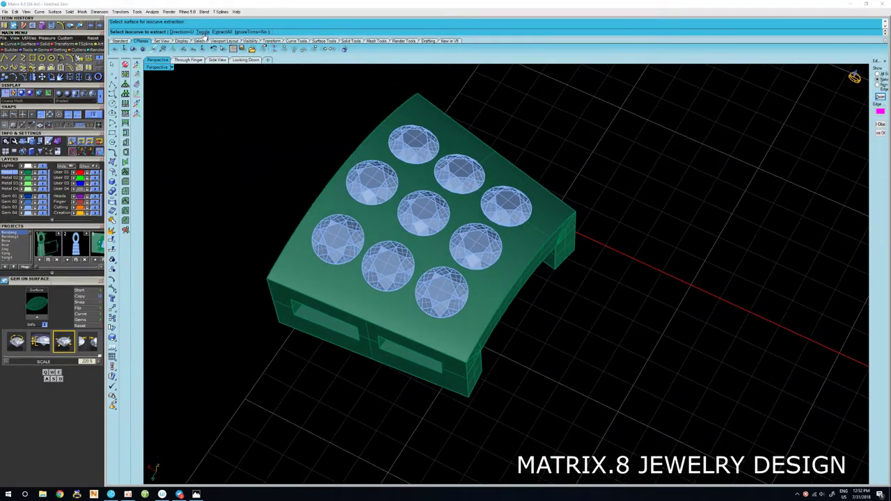
left_click(202, 32)
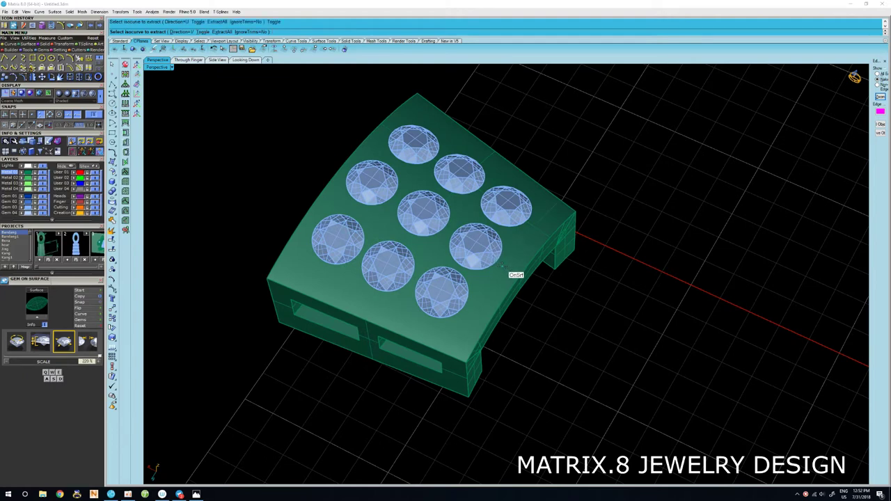
left_click(502, 266)
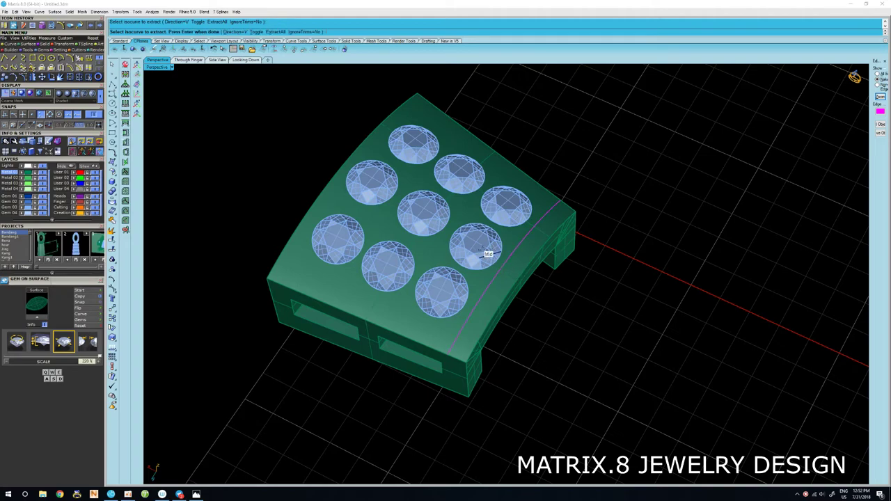
mouse_move(483, 255)
right_mouse_down()
mouse_move(529, 260)
mouse_move(403, 302)
right_mouse_up()
right_click(553, 263)
key("Escape")
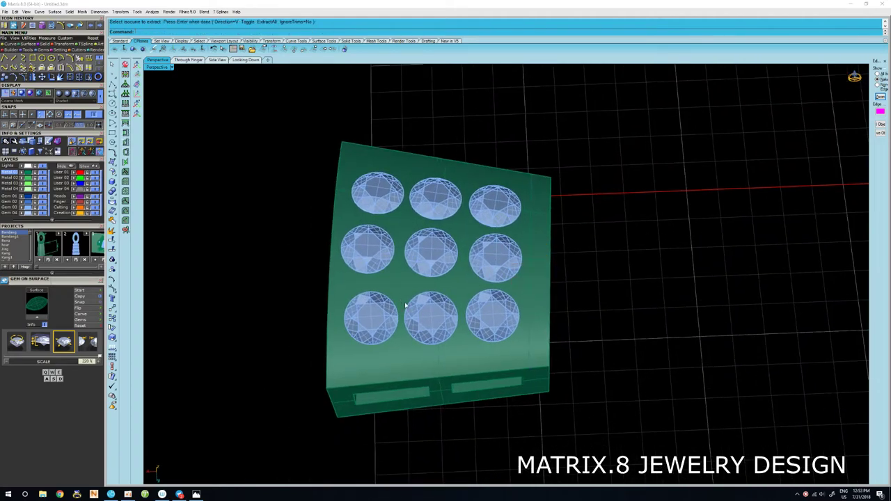
Duplicate the block's bottom front edge and left vertical edge as curves.
key("Return")
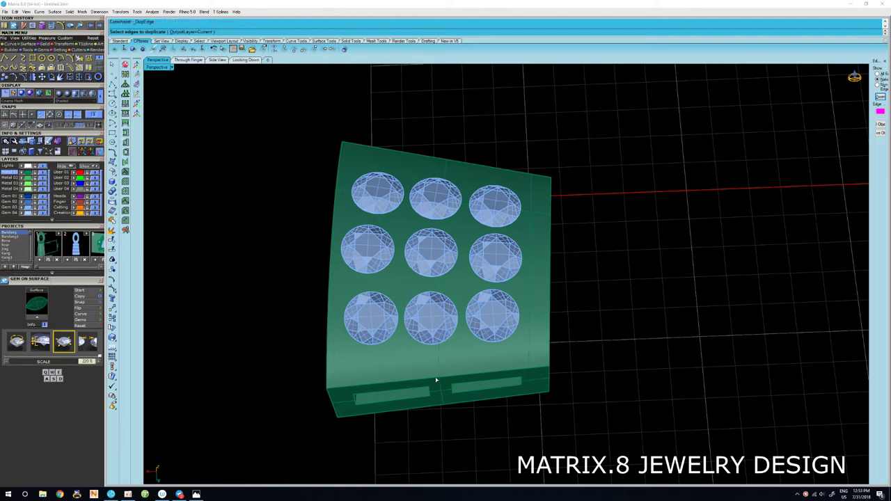
left_click(435, 379)
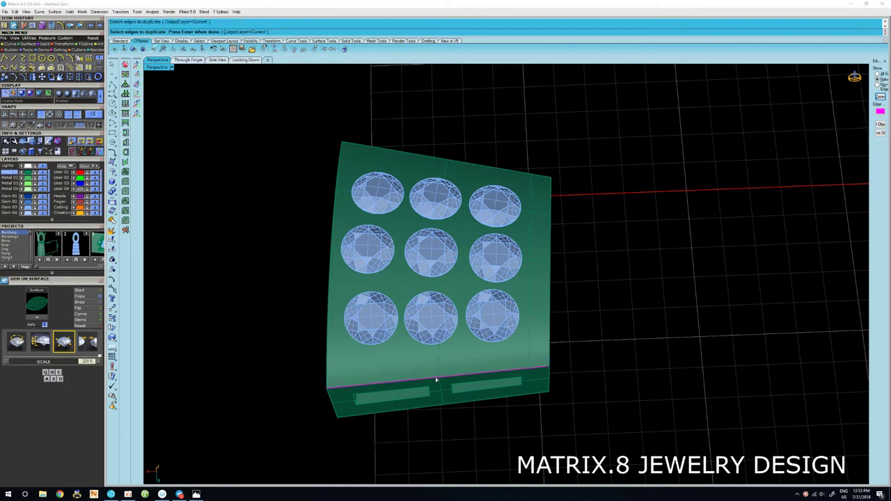
left_click(328, 293)
right_click_drag(409, 245, 430, 224)
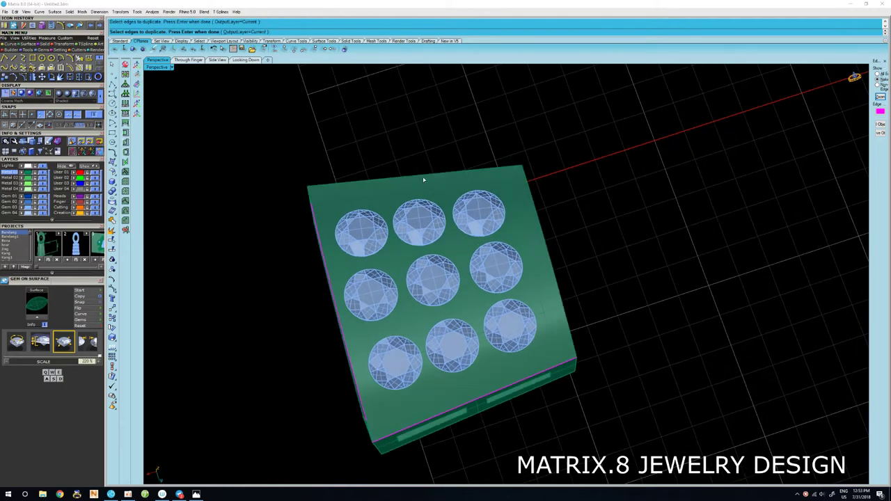
right_click_drag(423, 176, 436, 179)
key("Return")
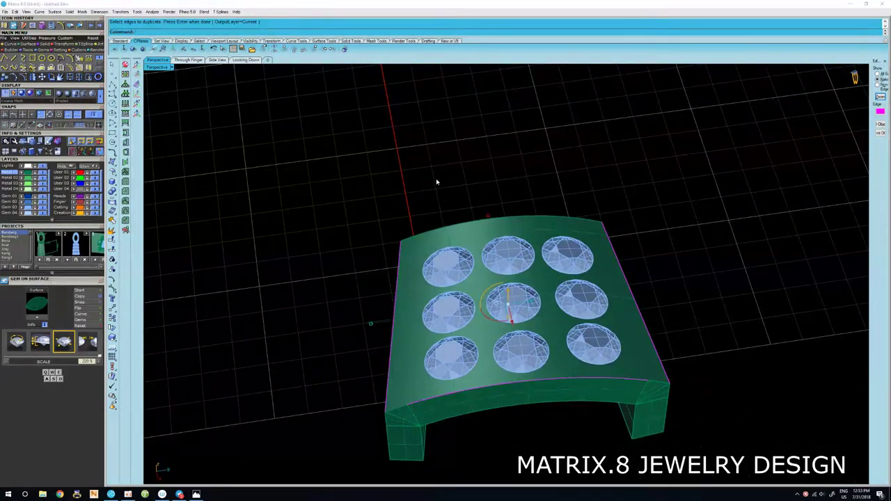
right_click_drag(539, 228, 427, 397)
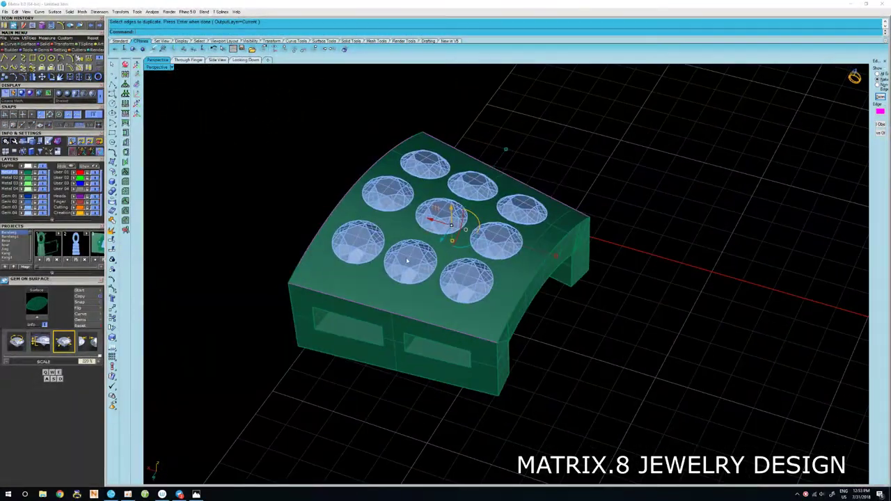
Offset the front top edge curves 0.5 across the curved top surface.
left_click(442, 330)
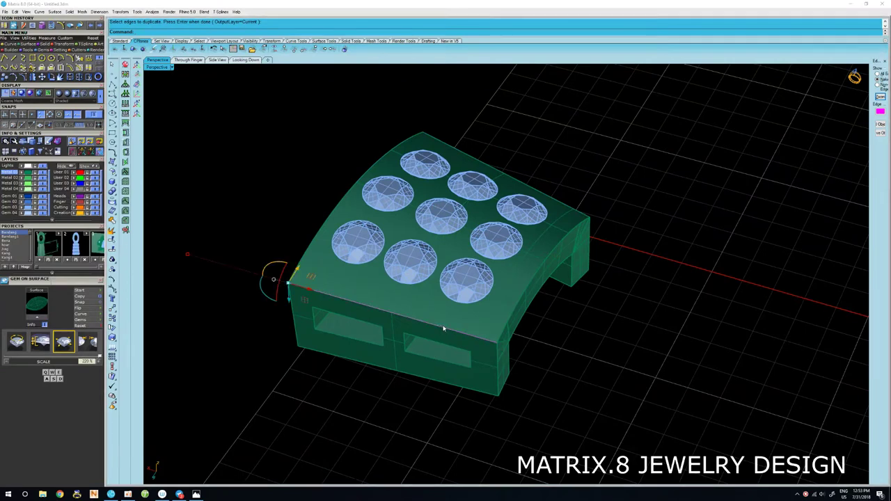
key("Return")
left_click(450, 316)
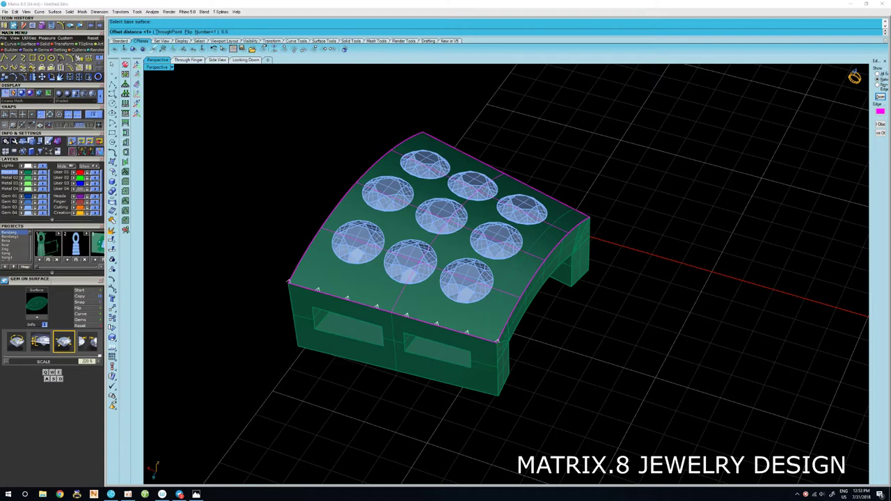
left_click(450, 316)
mouse_move(450, 316)
right_mouse_down()
mouse_move(377, 437)
mouse_move(353, 312)
right_mouse_up()
left_click(389, 301)
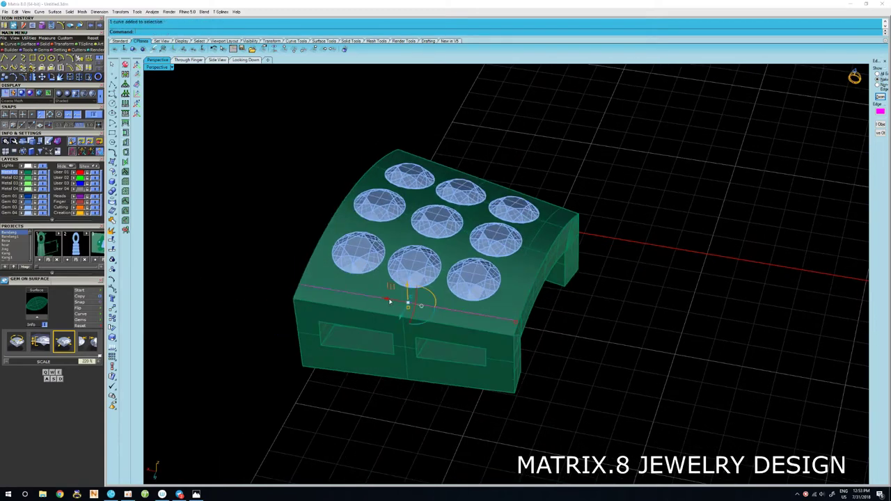
left_click(395, 297)
mouse_move(396, 297)
right_mouse_down()
mouse_move(354, 266)
mouse_move(458, 297)
mouse_move(508, 298)
right_mouse_up()
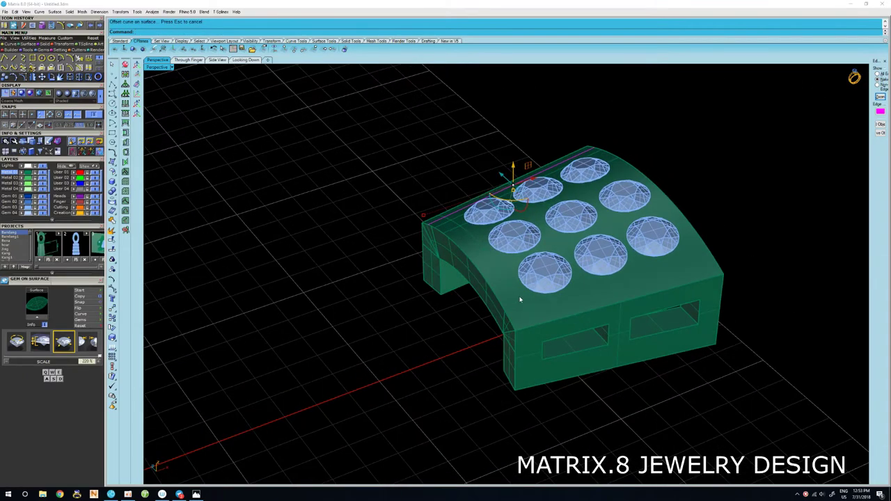
left_click(519, 299)
left_click(520, 298)
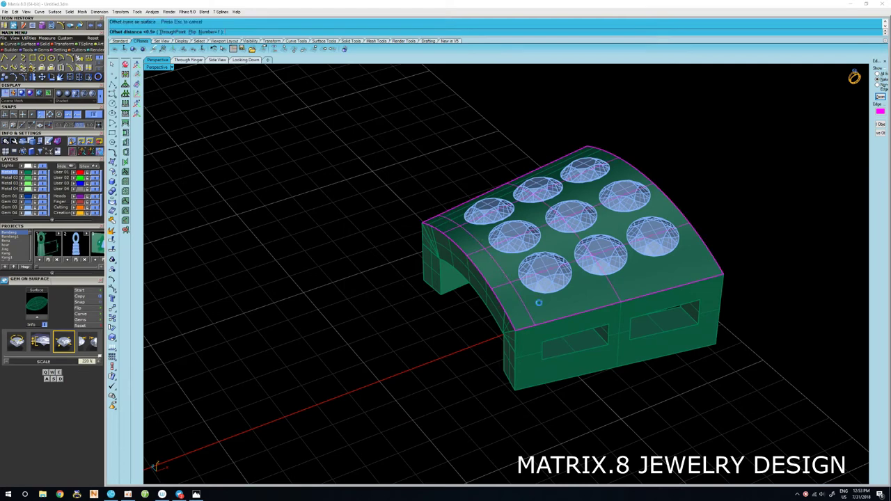
left_click(539, 302)
Offset the remaining front and right-hand top edge curves 0.5 on the curved top.
left_click(537, 308)
right_click_drag(566, 308, 558, 331)
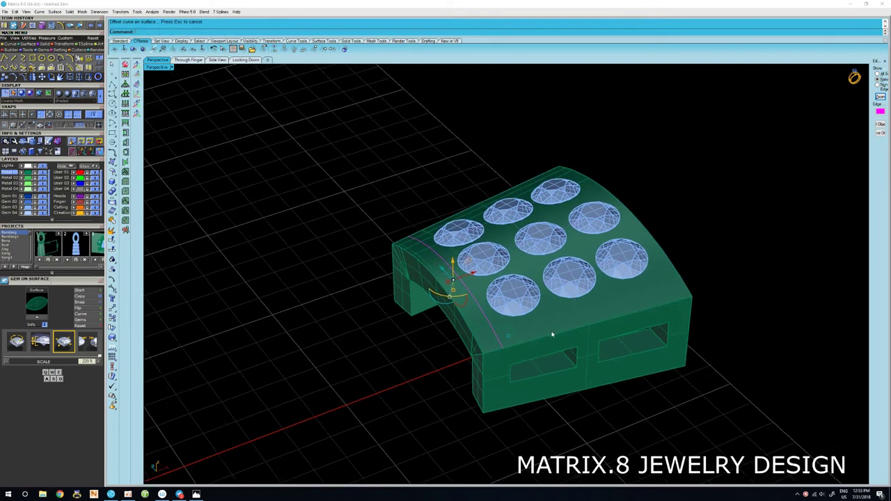
left_click(558, 331)
left_click(588, 353)
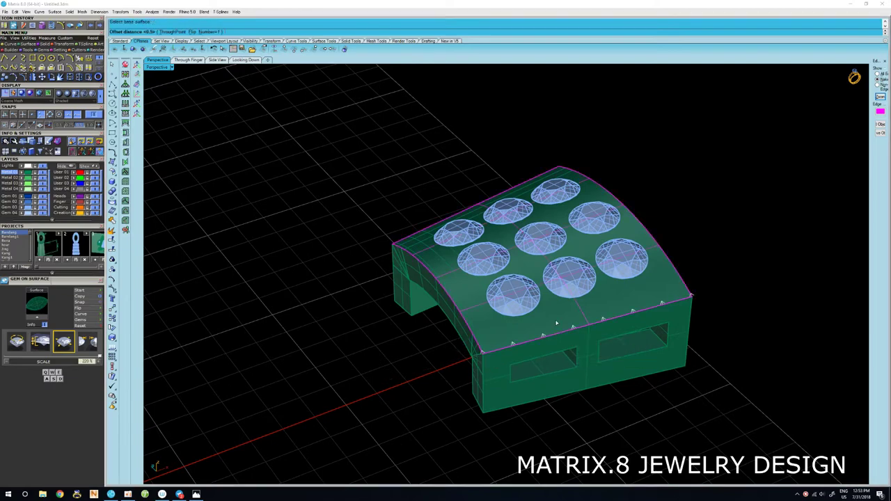
right_click(562, 316)
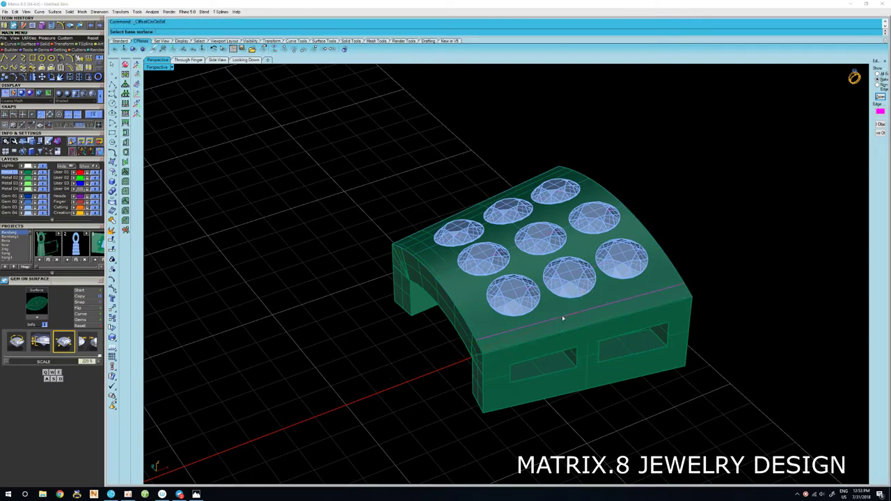
left_click(556, 311)
right_click(557, 311)
right_click_drag(557, 311, 511, 344)
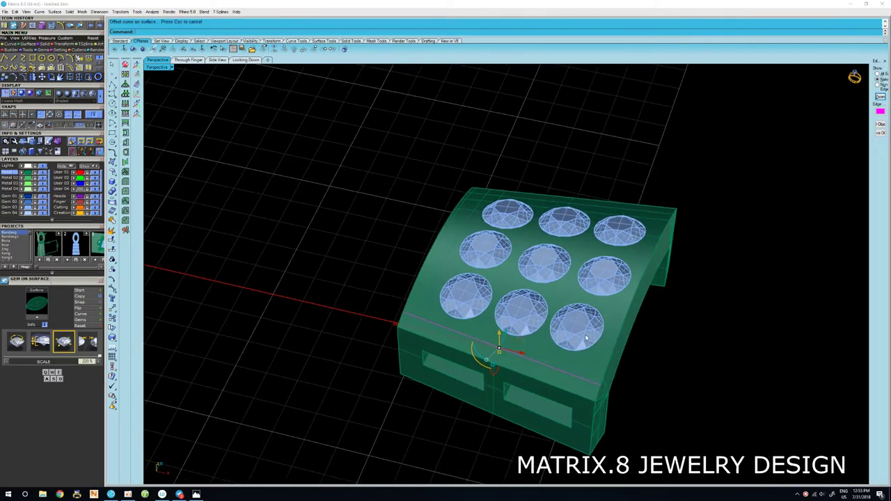
left_click(525, 348)
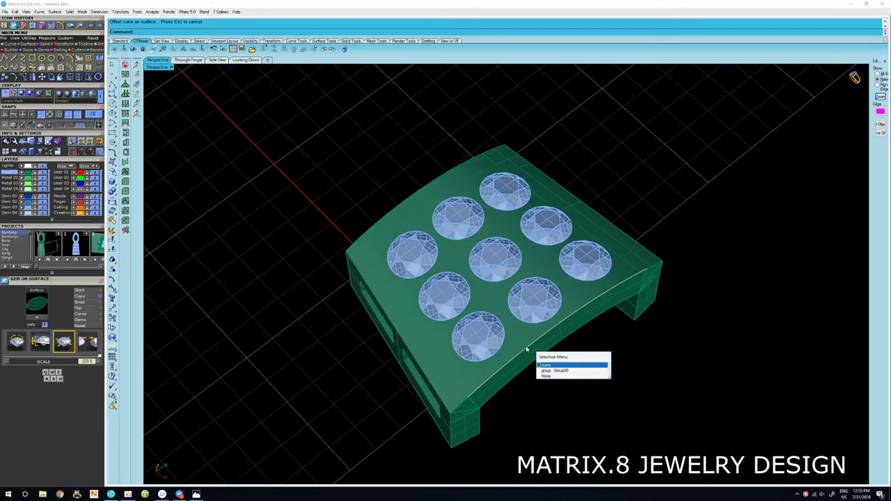
left_click(525, 348)
left_click(518, 348)
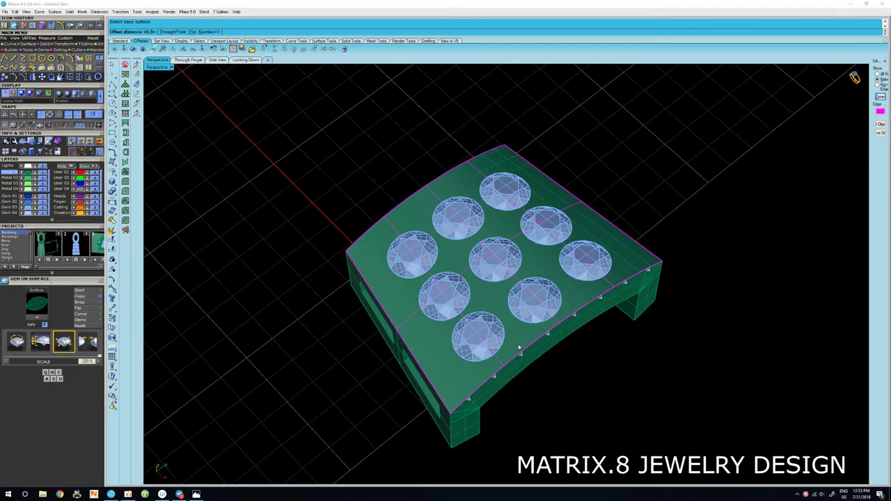
right_click(518, 348)
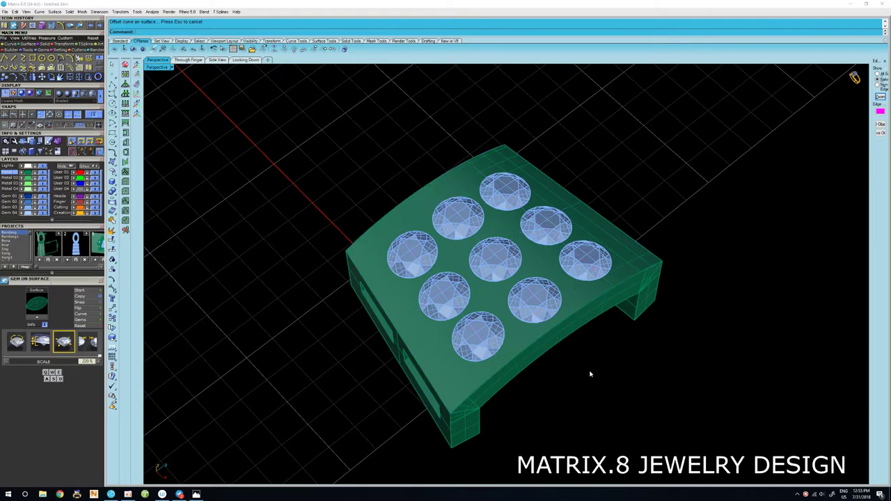
mouse_move(546, 325)
right_mouse_down()
mouse_move(603, 297)
mouse_move(551, 337)
mouse_move(701, 363)
mouse_move(603, 292)
mouse_move(586, 317)
mouse_move(608, 295)
mouse_move(595, 276)
right_mouse_up()
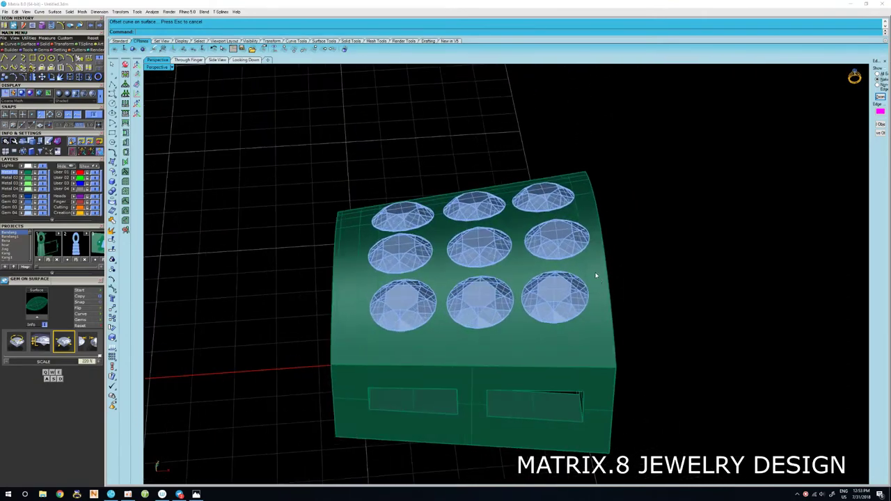
Extract another isocurve from the curved top near its right side.
left_click(596, 328)
right_click_drag(595, 315, 611, 294)
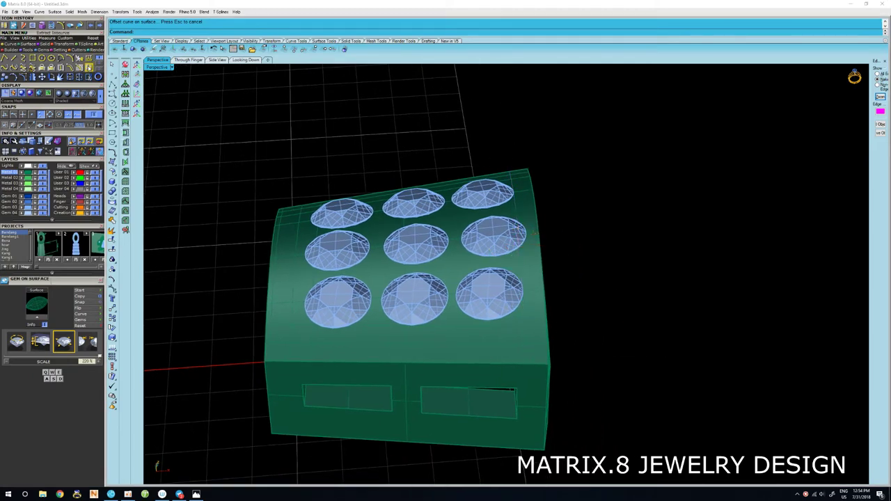
left_click(93, 68)
left_click(533, 272)
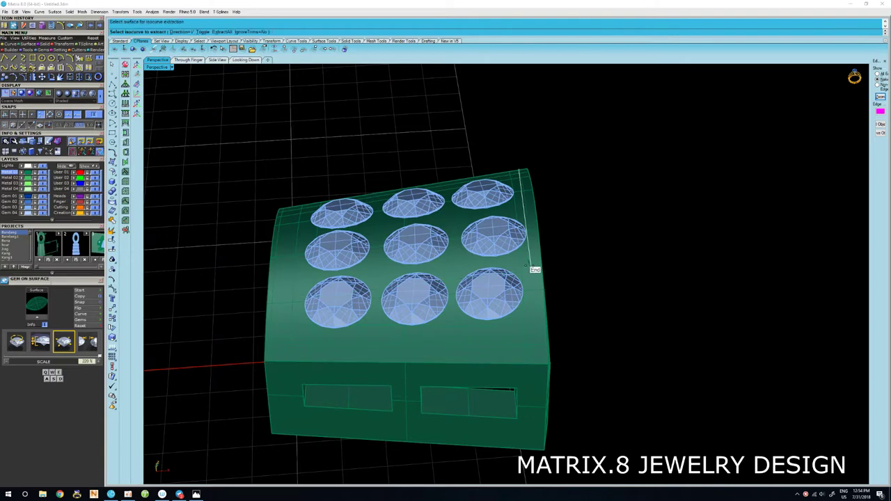
scroll(530, 263, "up", 2)
scroll(529, 250, "up", 2)
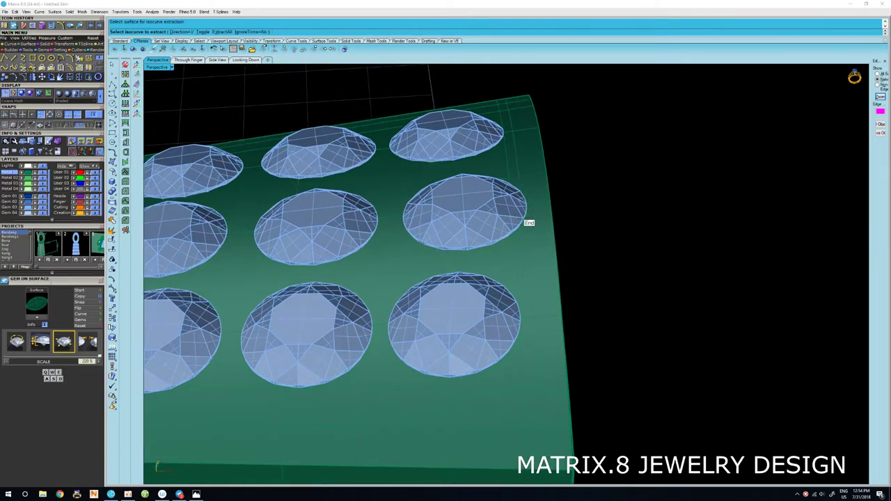
left_click(527, 221)
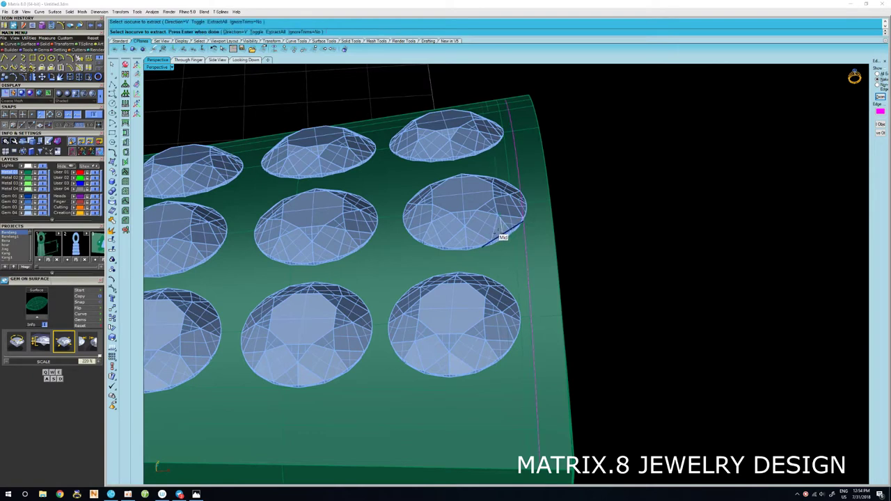
key("Return")
Select the block together with all nine gems from the selection menu.
scroll(618, 220, "down", 3)
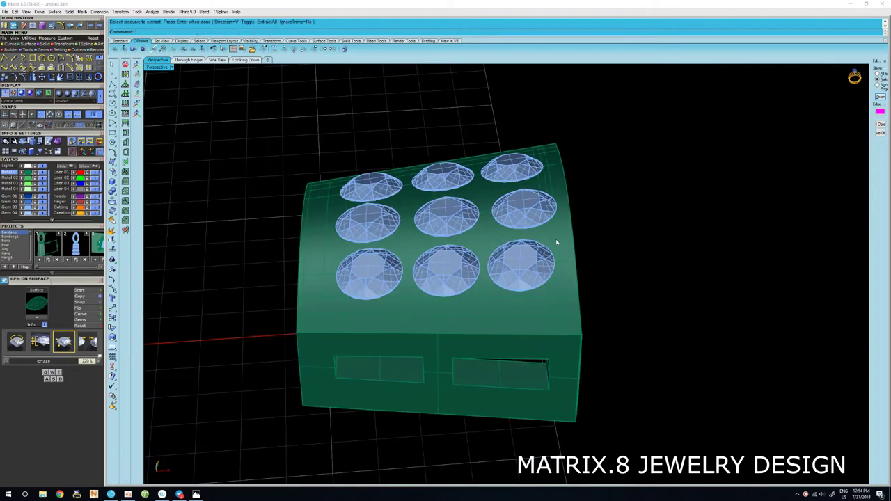
right_click(552, 236)
left_click(563, 254)
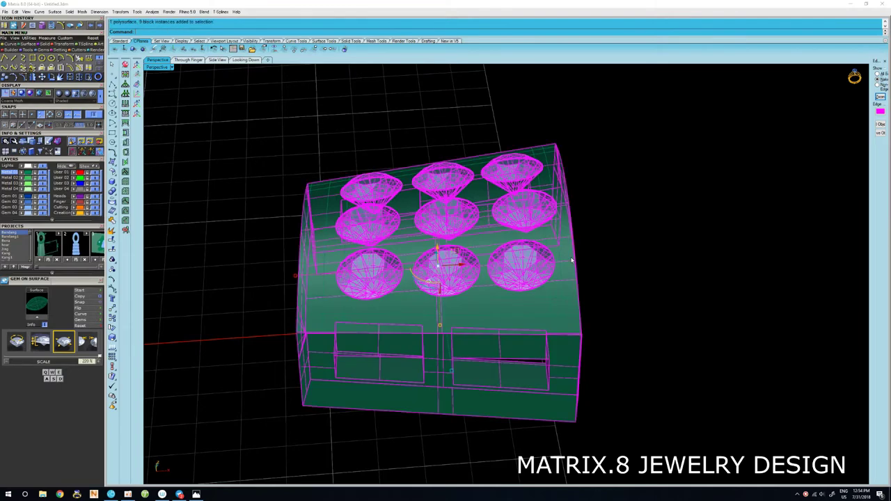
Lock the block and nine gems, and delete the leftover stray object.
key("ctrl+l")
right_click_drag(572, 260, 552, 283)
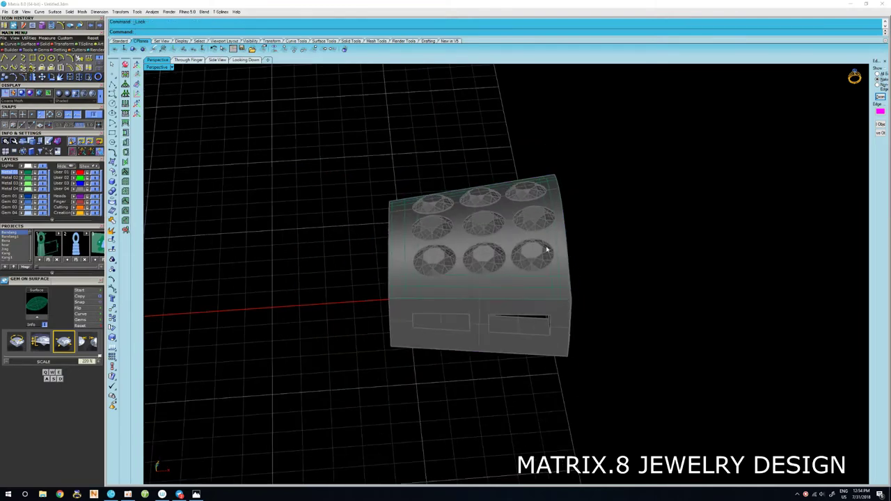
scroll(427, 324, "up", 2)
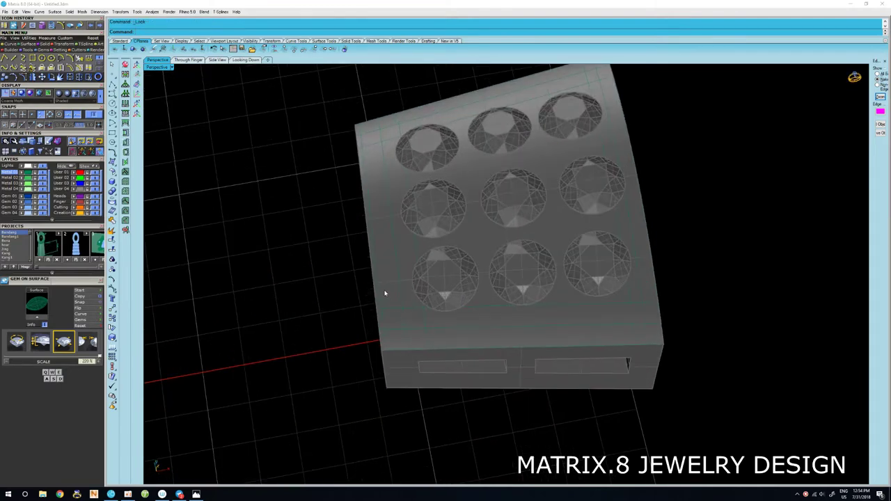
key("Delete")
right_click_drag(382, 282, 441, 277)
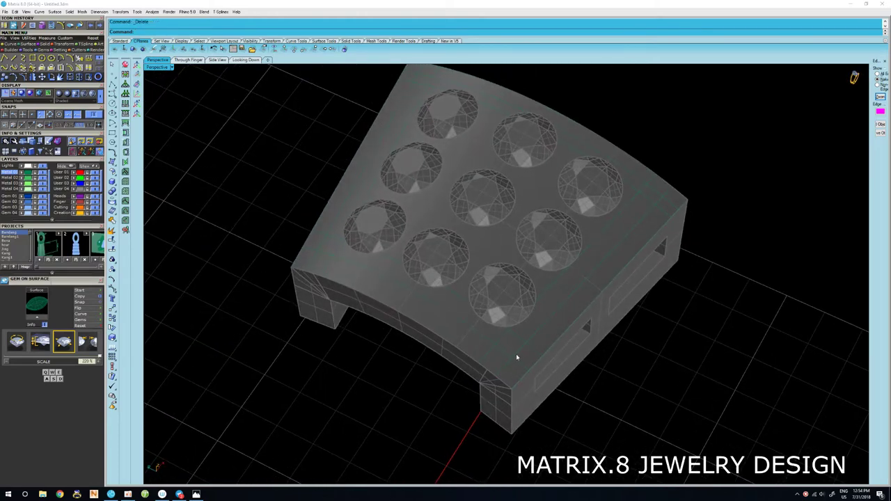
Select the extracted border curves along the top edges.
left_click(516, 357)
left_click(501, 352, "shift")
left_click(502, 342, "shift")
right_click_drag(500, 340, 464, 357)
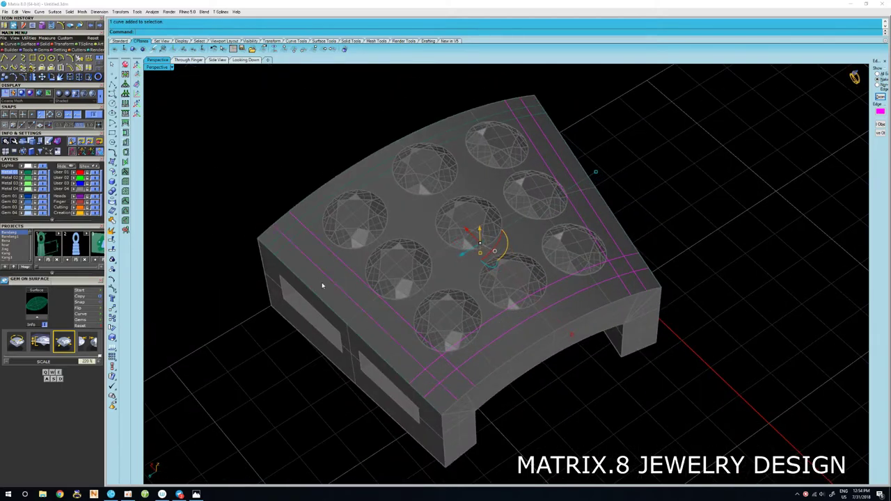
right_click_drag(460, 374, 348, 279)
right_click_drag(330, 309, 444, 279)
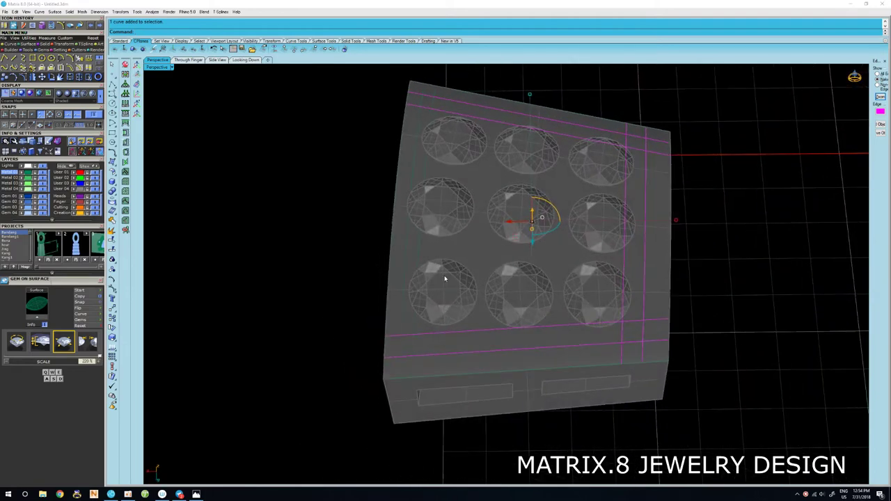
Add the left-edge curves and trim the overlapping border curves.
left_click(402, 342, "shift")
key("Return")
scroll(646, 348, "up", 3)
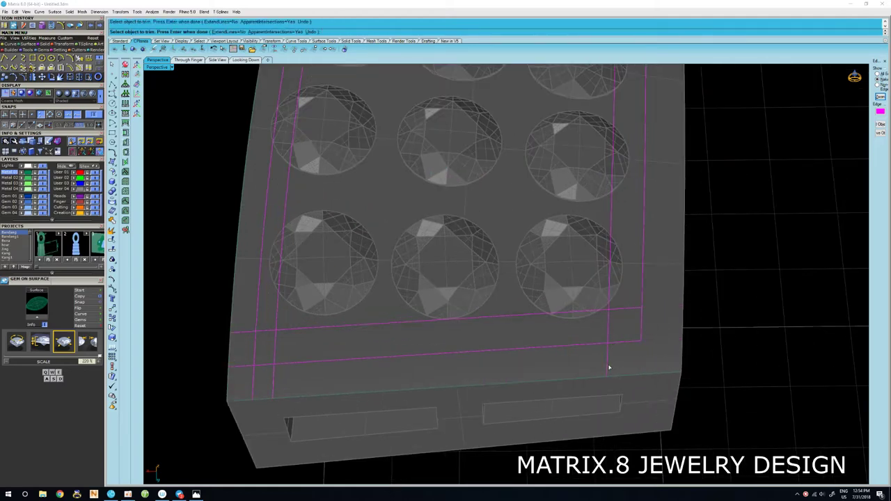
scroll(609, 367, "down", 5)
scroll(483, 355, "up", 5)
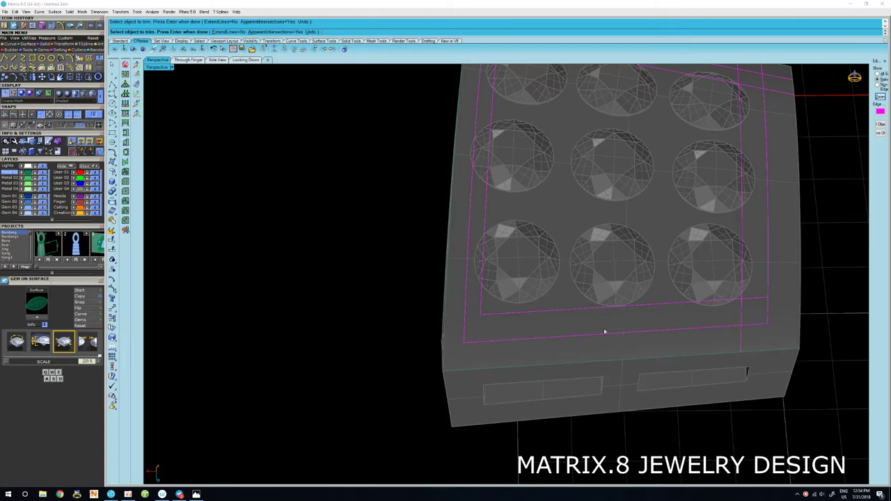
mouse_move(604, 332)
right_mouse_down()
mouse_move(609, 360)
mouse_move(506, 370)
mouse_move(479, 341)
mouse_move(519, 313)
right_mouse_up()
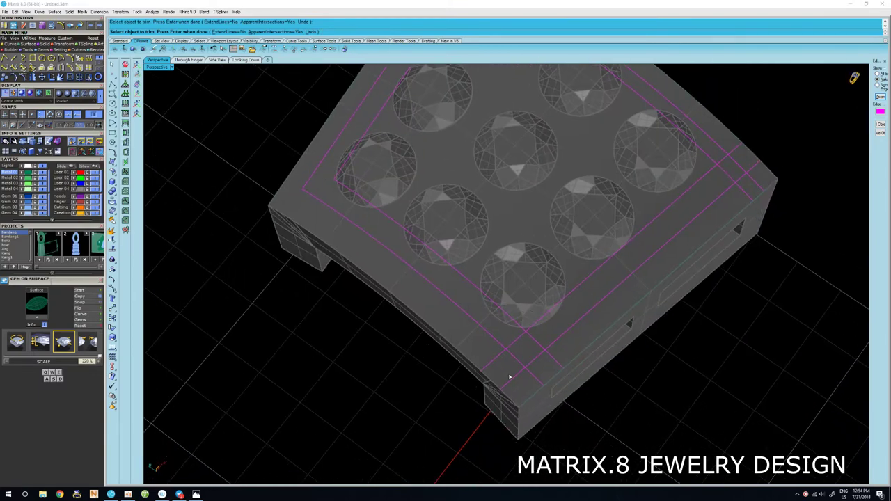
mouse_move(492, 365)
right_mouse_down()
mouse_move(516, 371)
mouse_move(474, 369)
mouse_move(551, 352)
mouse_move(499, 322)
right_mouse_up()
scroll(499, 322, "up", 1)
scroll(532, 351, "up", 2)
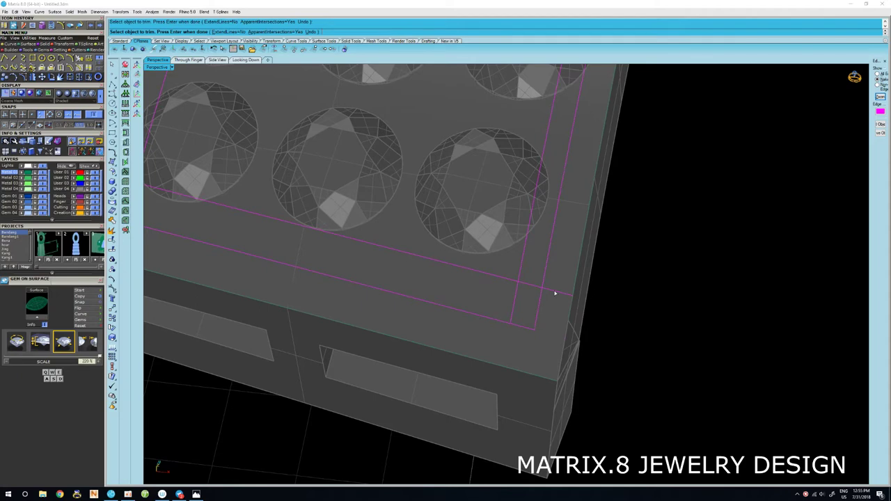
scroll(513, 308, "down", 3)
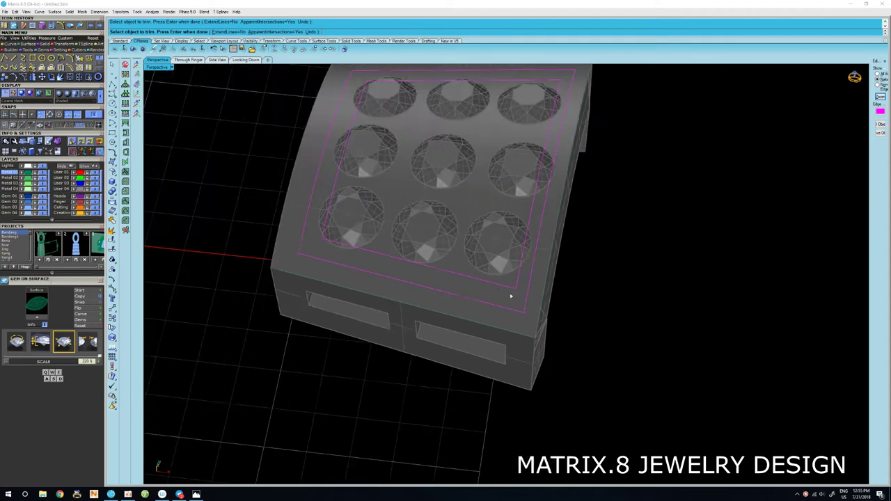
scroll(510, 327, "down", 1)
key("Return")
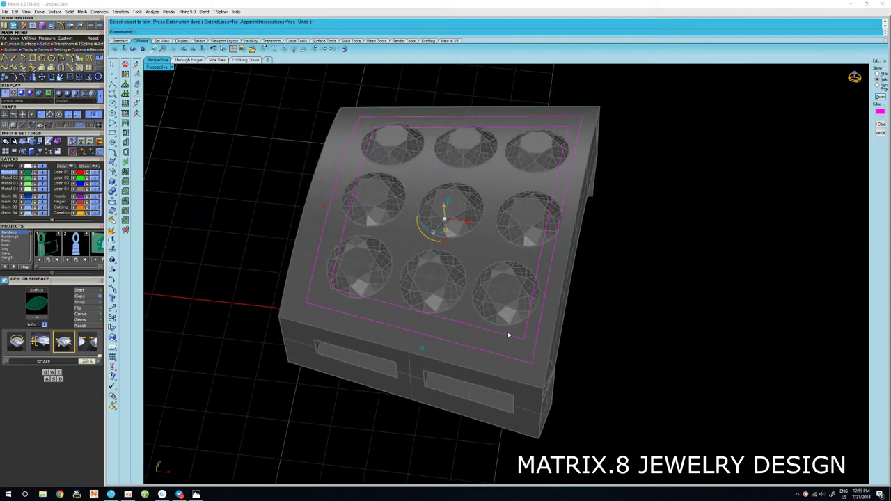
Join the trimmed curves into closed outlines and unlock the block and gems.
key("Return")
right_click_drag(492, 350, 521, 341)
key("ctrl+a")
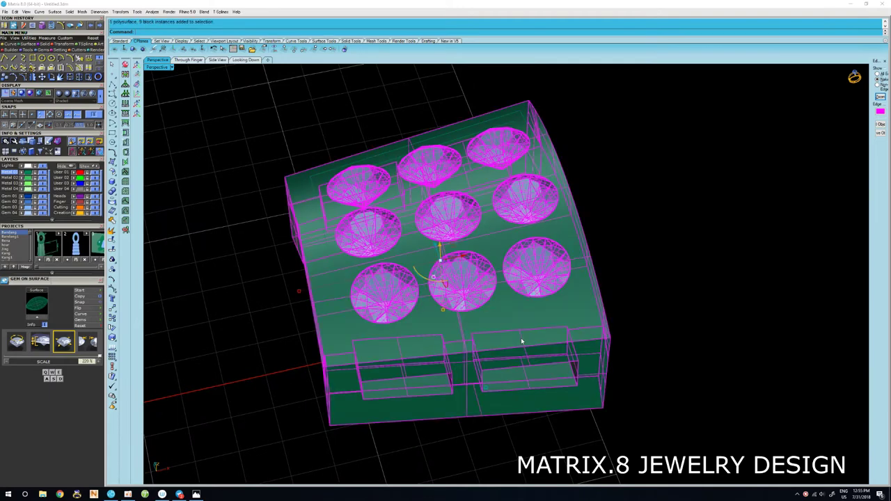
Split the block's curved top using the border outline as the cutter.
type("split")
key("Return")
scroll(540, 330, "up", 2)
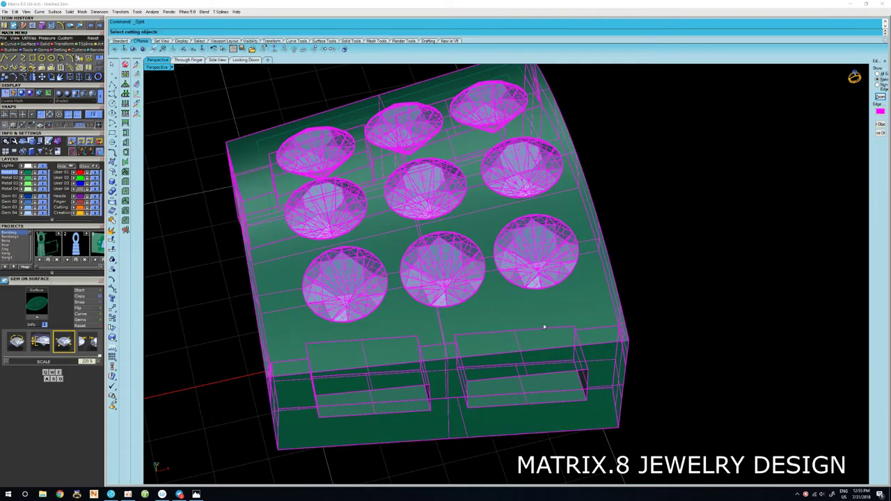
left_click(544, 327)
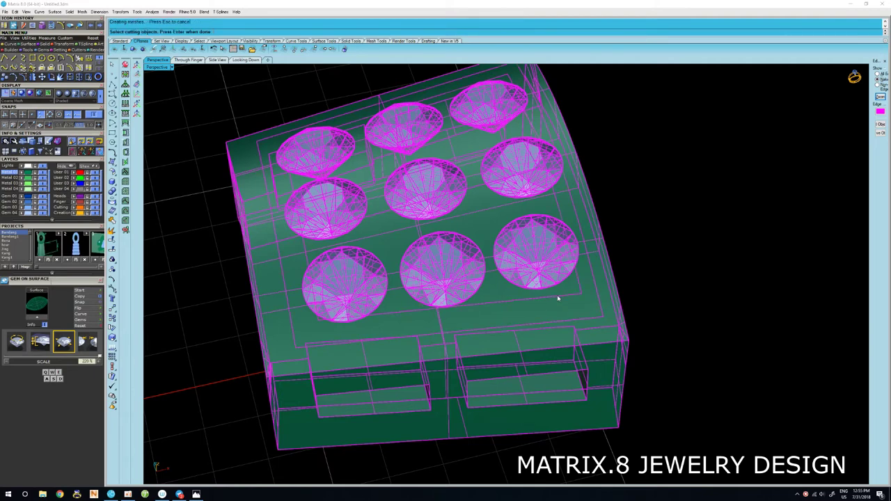
key("Return")
Ungroup the objects and delete the cut-out inner top surface to open the recess.
key("ctrl+a")
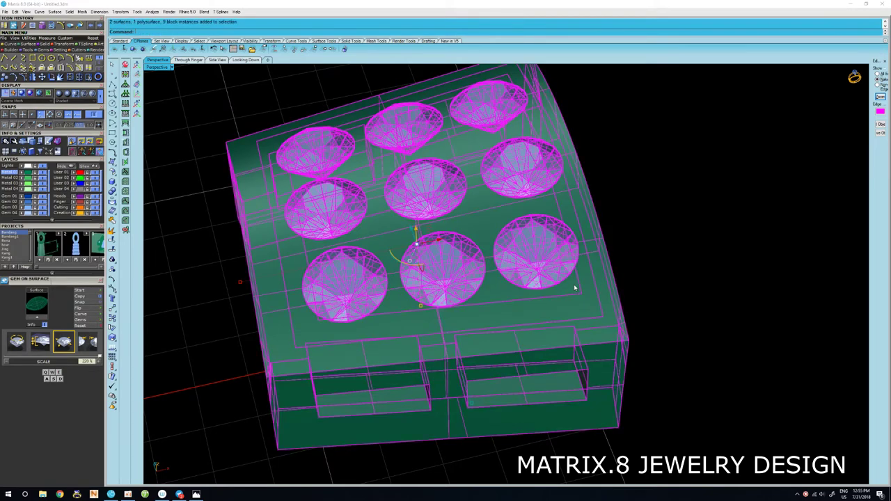
left_click(696, 323)
left_click(598, 325)
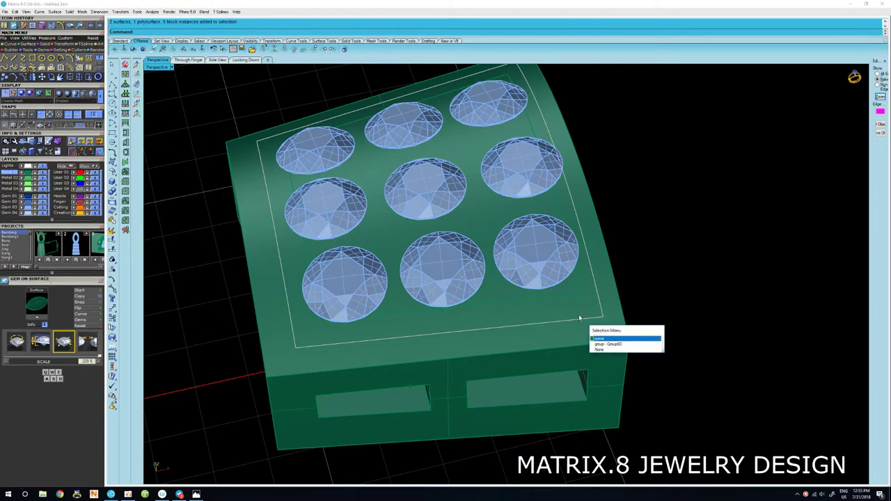
key("ctrl+a")
key("Escape")
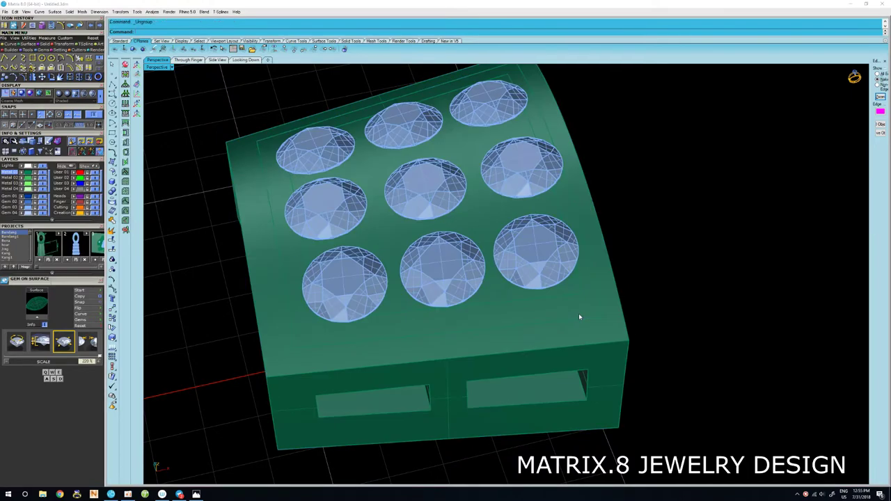
left_click(578, 313)
key("Delete")
right_click_drag(578, 312, 569, 293)
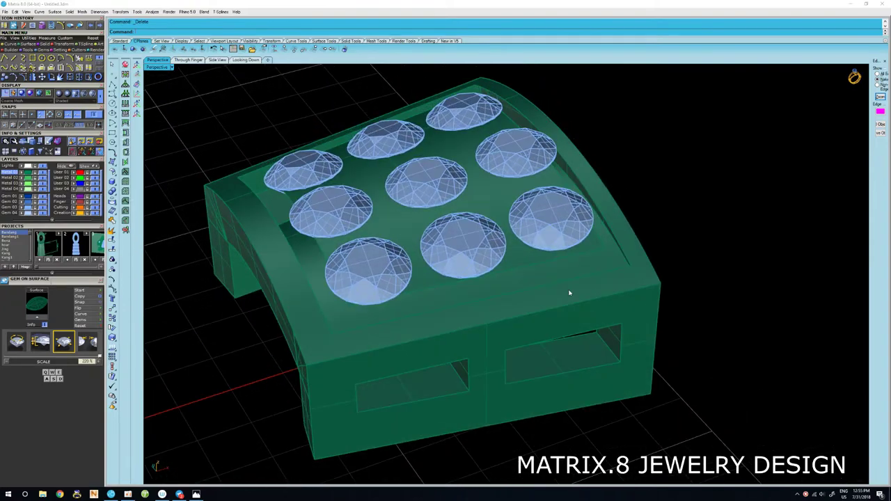
Offset the recess floor into a flipped solid slab at distance 0.3 and delete leftover outlines.
left_click(518, 256)
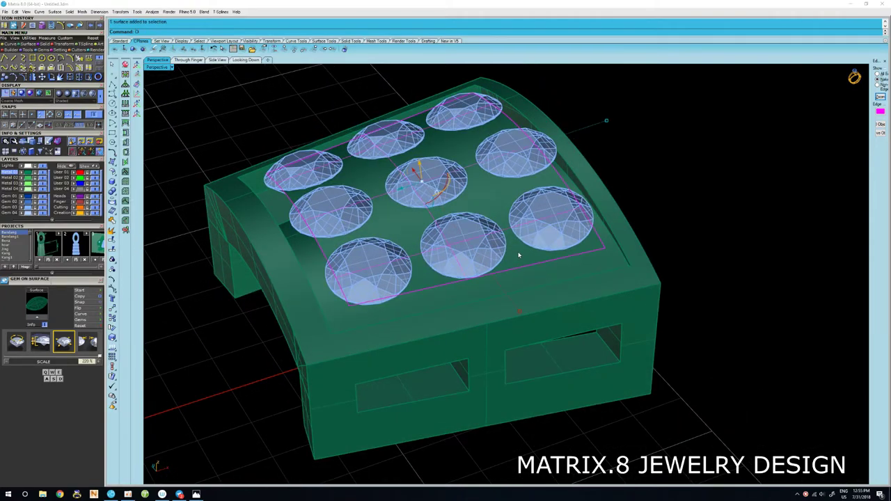
type("ffsetSrf")
key("Return")
right_click_drag(518, 256, 518, 242)
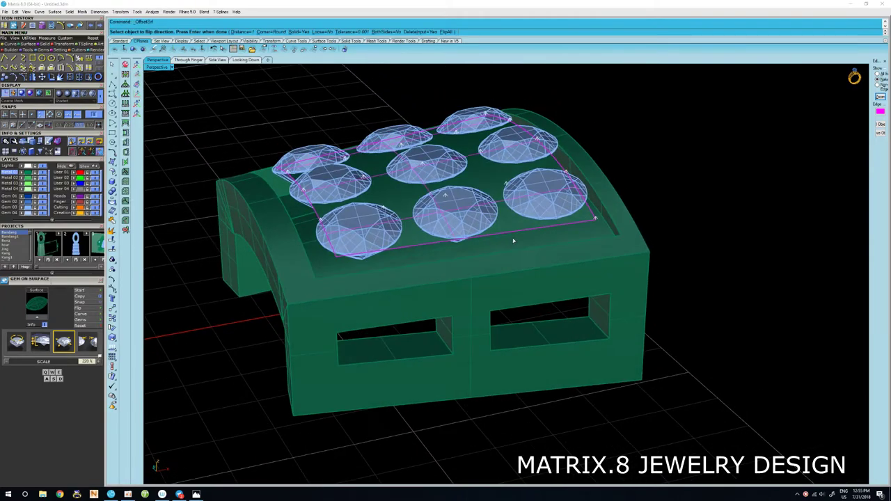
type("F")
key("Return")
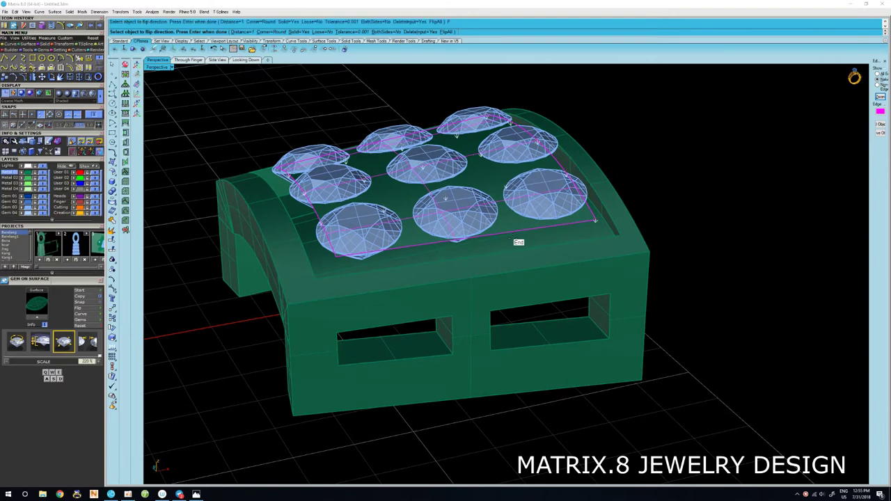
type("0.3")
key("Return")
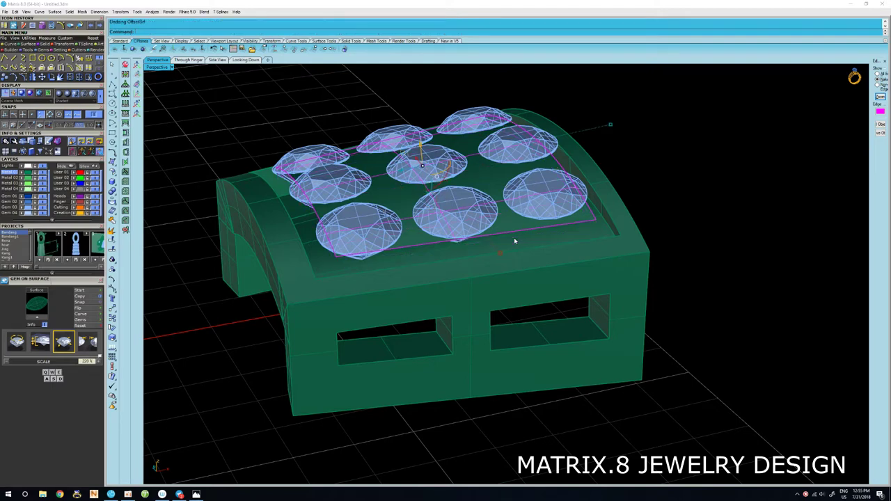
key("Return")
key("Return")
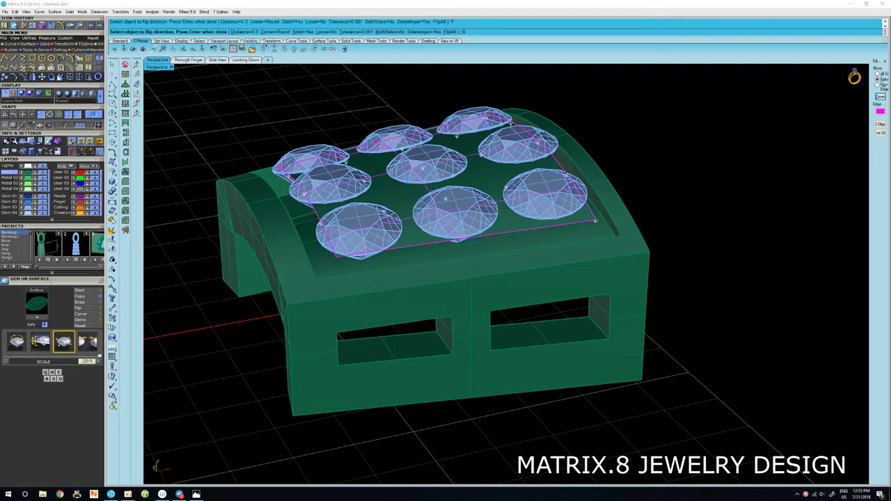
key("Delete")
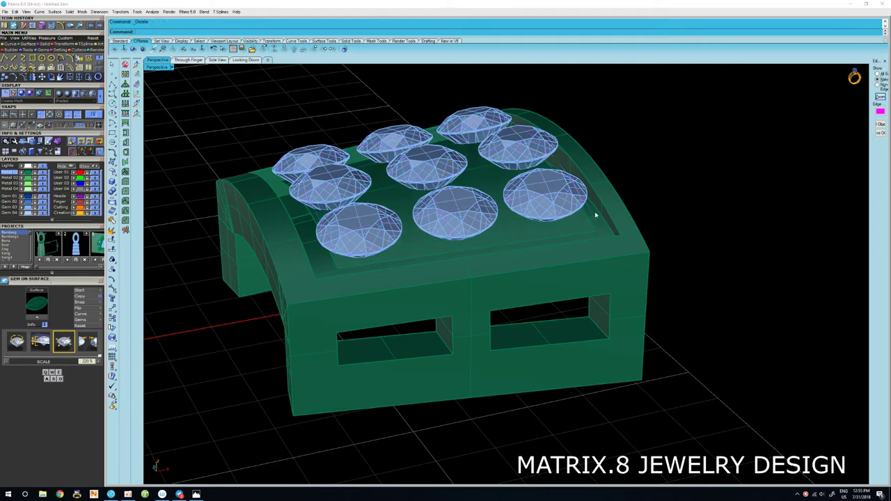
Duplicate the border of the slab surface under the gems as a curve.
left_click(580, 235)
left_click(600, 240)
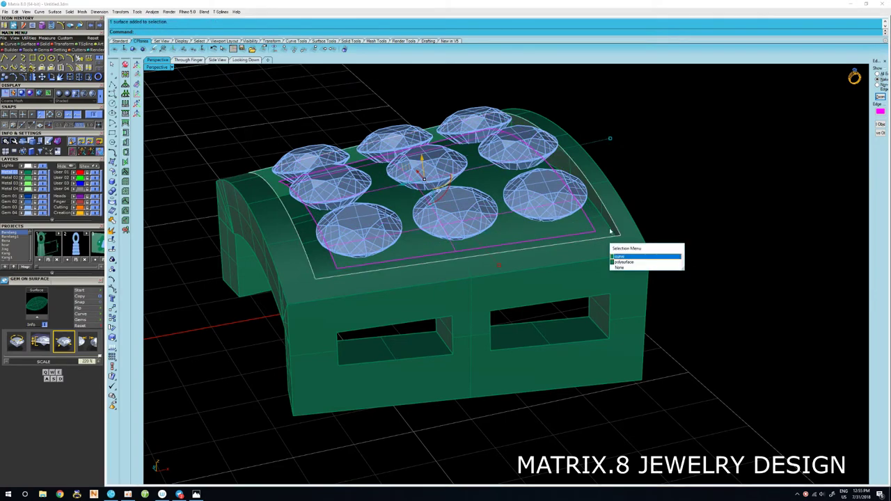
key("Escape")
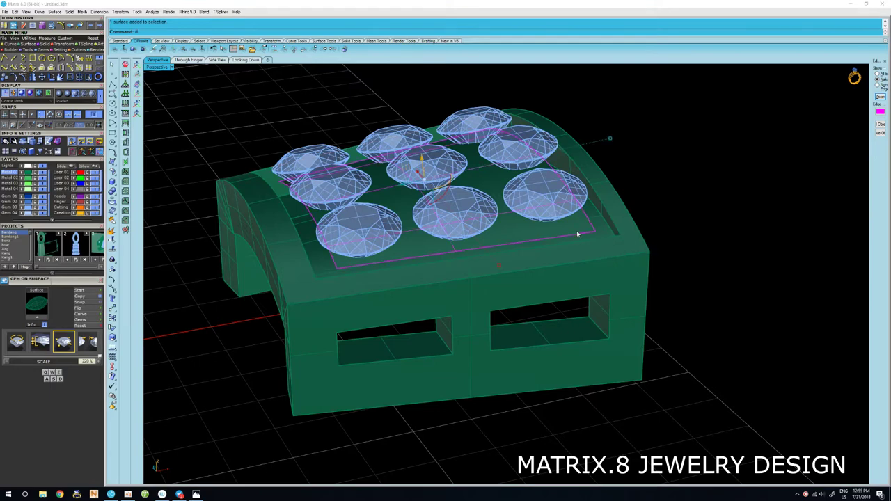
key("Return")
left_click(607, 241)
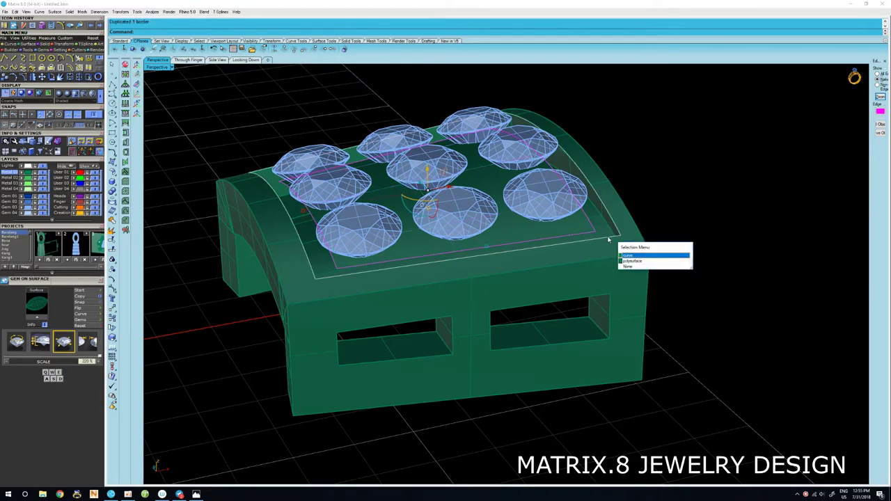
right_click_drag(607, 240, 584, 260)
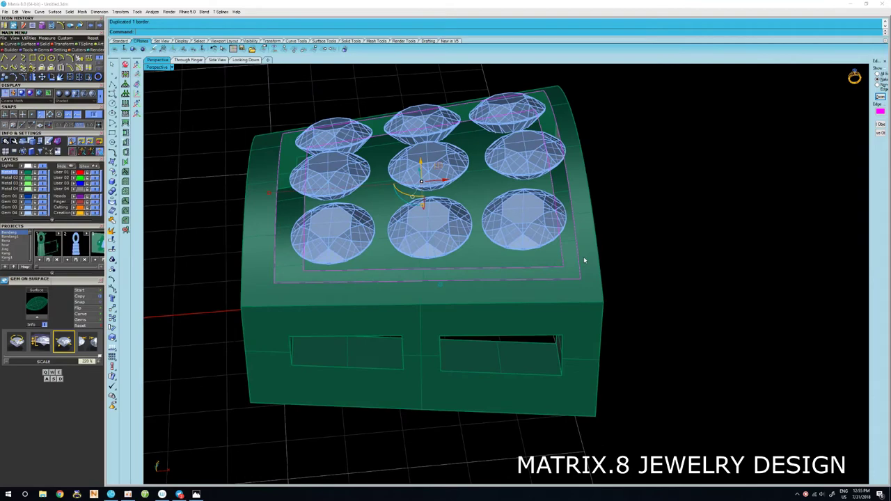
Loft between the outer and inset border curves with an aligned seam, then inspect the bevel.
type("ft")
key("Return")
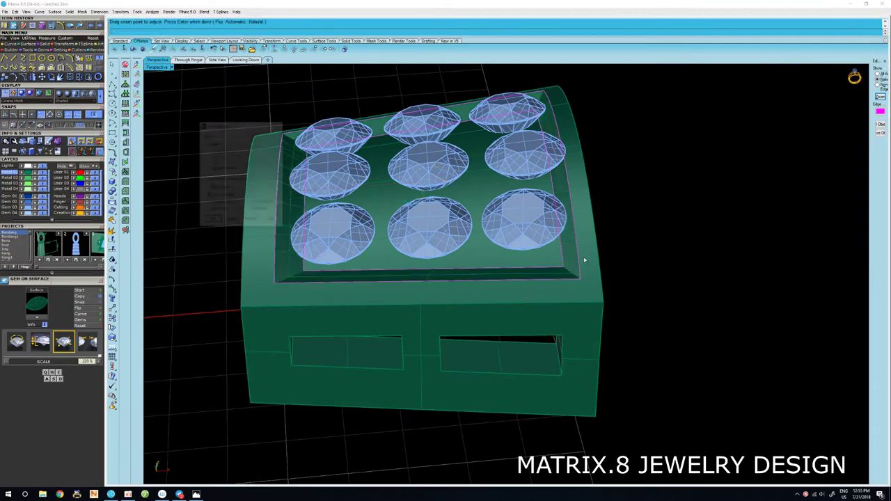
right_click_drag(583, 260, 592, 299)
key("Return")
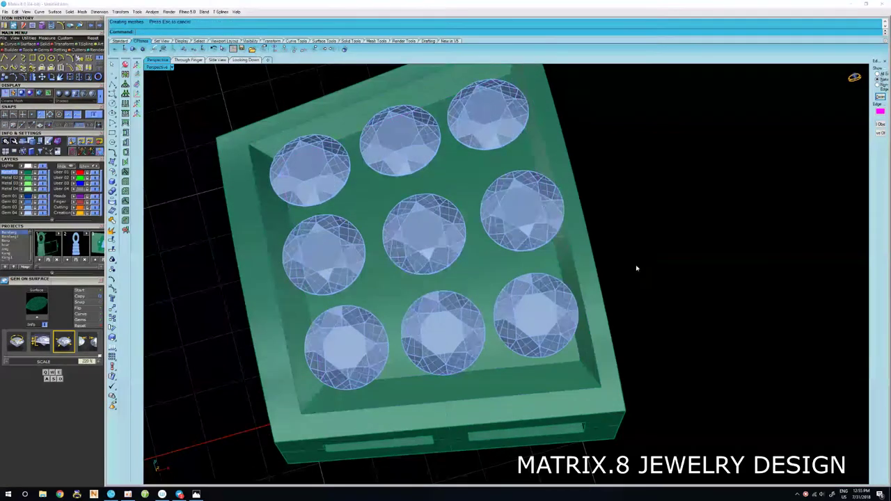
scroll(636, 265, "down", 3)
mouse_move(636, 264)
right_mouse_down()
mouse_move(652, 225)
mouse_move(558, 288)
right_mouse_up()
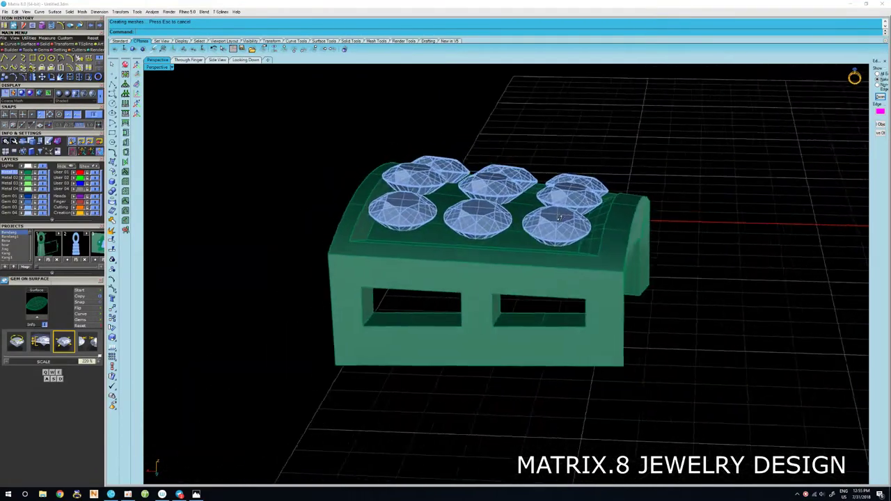
left_click_drag(680, 378, 459, 174)
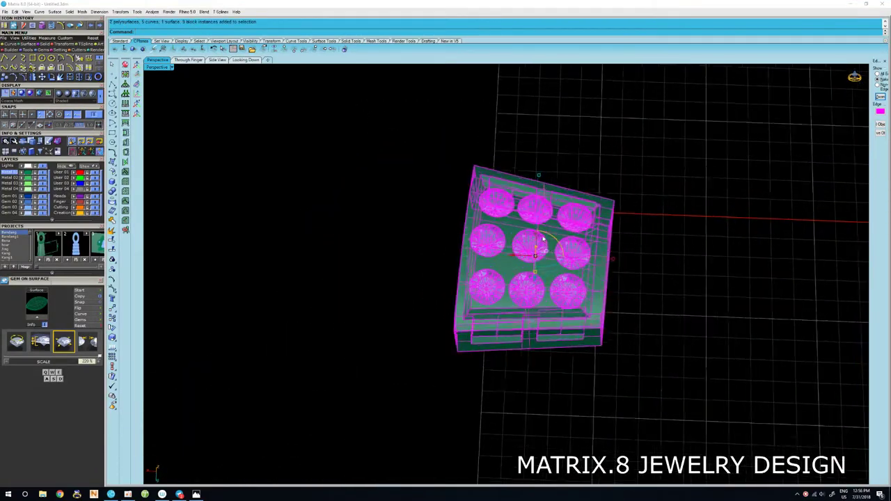
right_click_drag(459, 174, 533, 179)
left_click(555, 138)
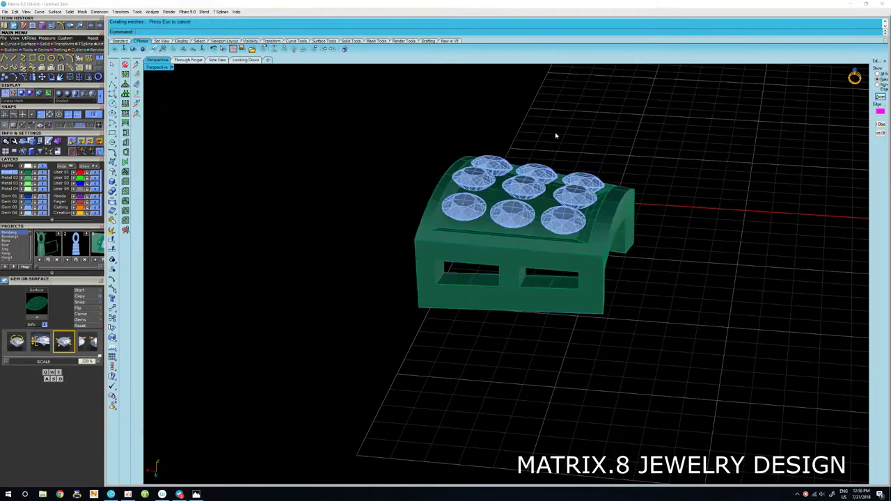
scroll(533, 193, "up", 3)
scroll(489, 180, "up", 2)
mouse_move(489, 180)
right_mouse_down()
mouse_move(468, 196)
mouse_move(469, 167)
mouse_move(495, 207)
right_mouse_up()
Select all nine gems, excluding the ring body.
left_click(532, 254)
left_click(557, 222, "shift")
left_click(575, 184, "shift")
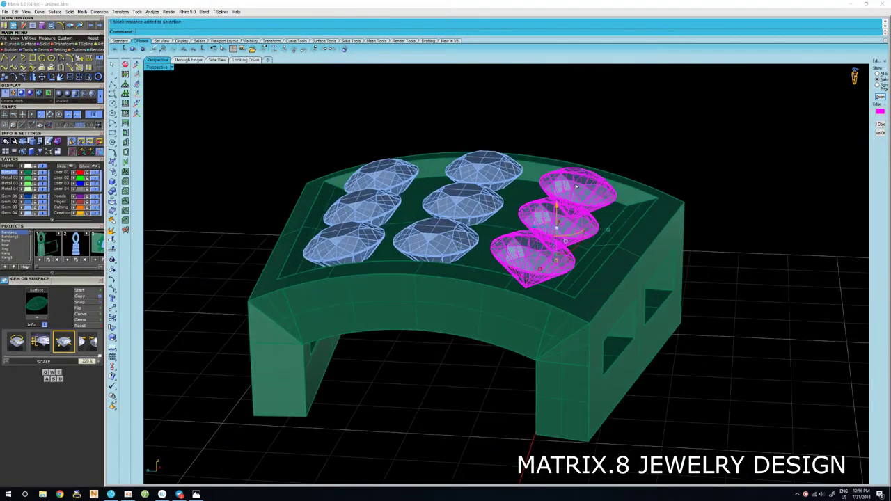
left_click(483, 170, "shift")
left_click(457, 221, "shift")
left_click(436, 240, "shift")
left_click(362, 209, "shift")
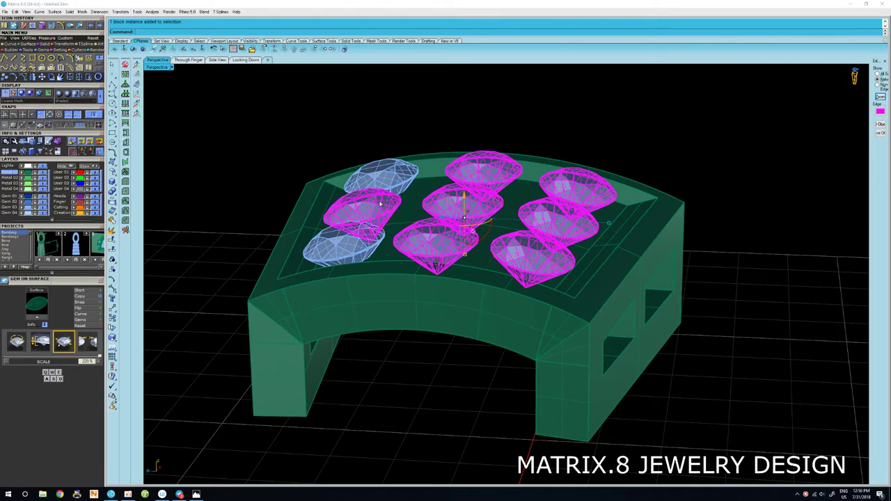
left_click(376, 191, "shift")
left_click(379, 177, "shift")
left_click(345, 240, "shift")
left_click(391, 272, "ctrl")
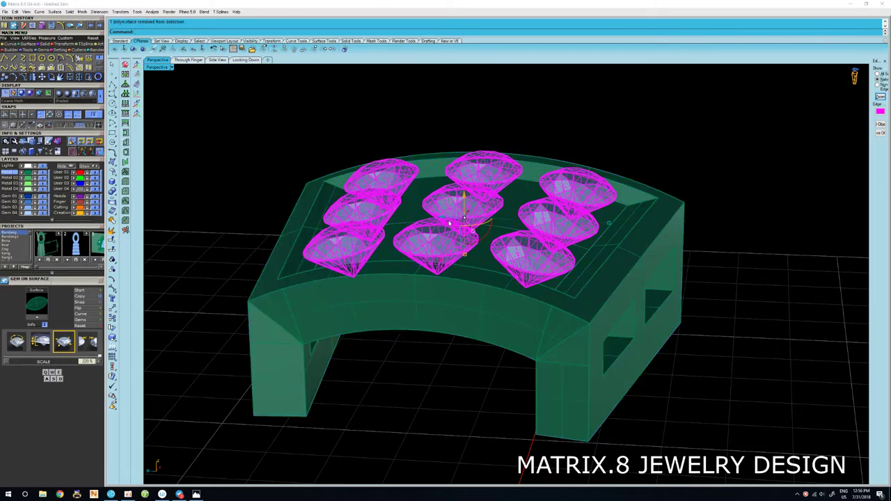
Sink the selected gems down into the band with Gem Positioner from the F6 list.
key("F6")
left_click(464, 223)
right_click_drag(515, 230, 539, 160)
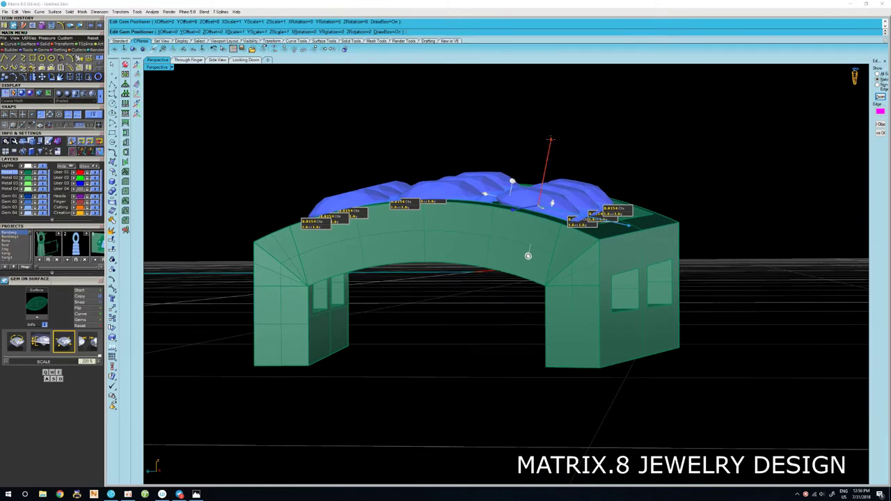
left_click_drag(528, 256, 525, 270)
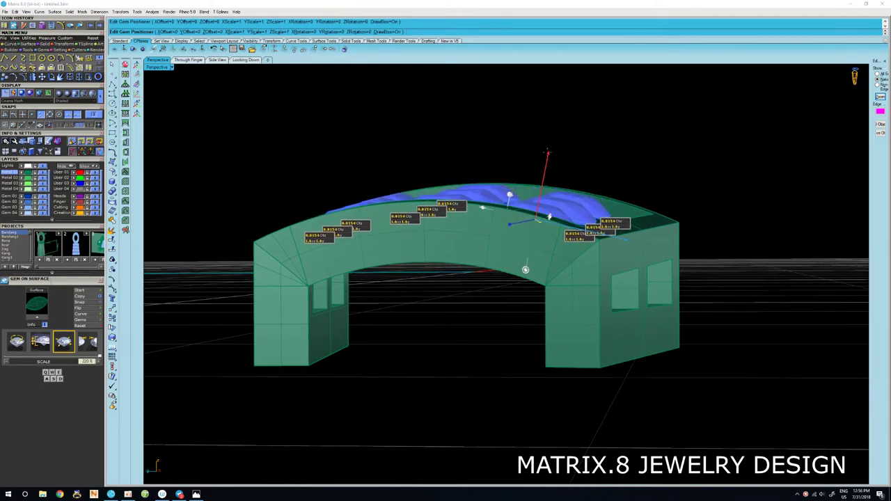
mouse_move(525, 270)
right_mouse_down()
mouse_move(521, 342)
mouse_move(537, 254)
right_mouse_up()
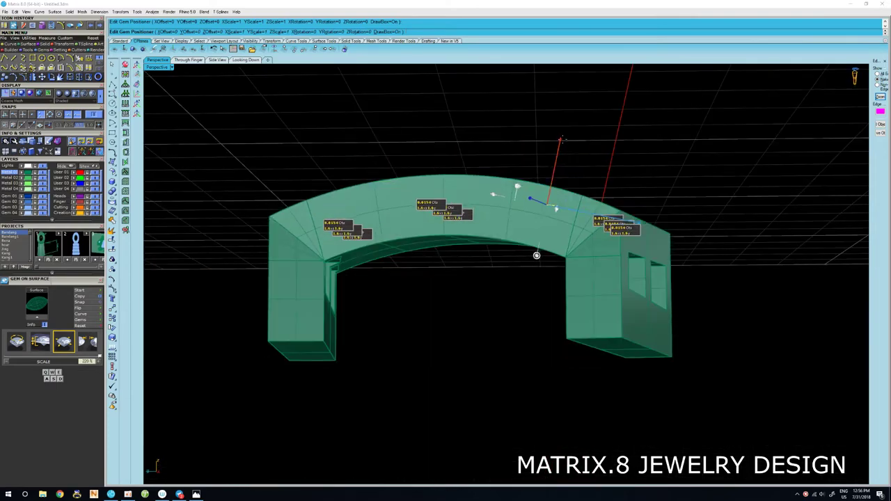
mouse_move(536, 254)
right_mouse_down()
mouse_move(495, 313)
mouse_move(489, 364)
right_mouse_up()
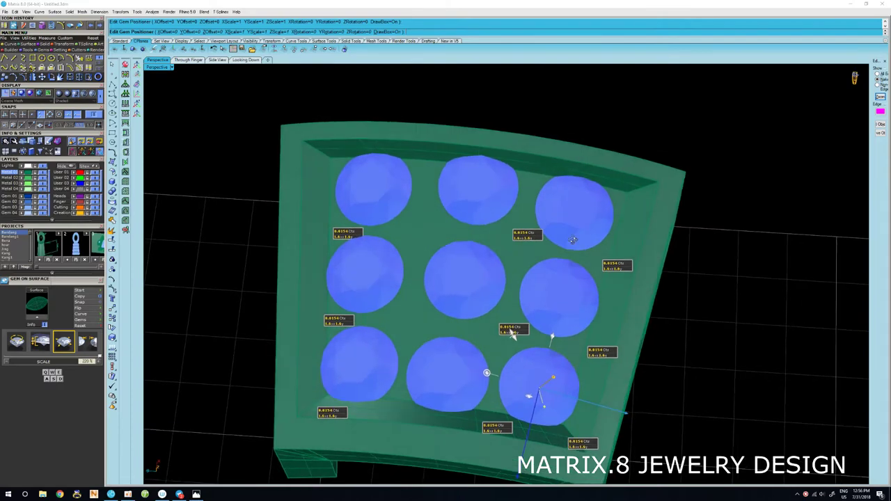
right_click(572, 237)
scroll(564, 244, "down", 3)
Nudge the top-right, right-side and bottom-right gems into line on the plate.
scroll(556, 247, "up", 2)
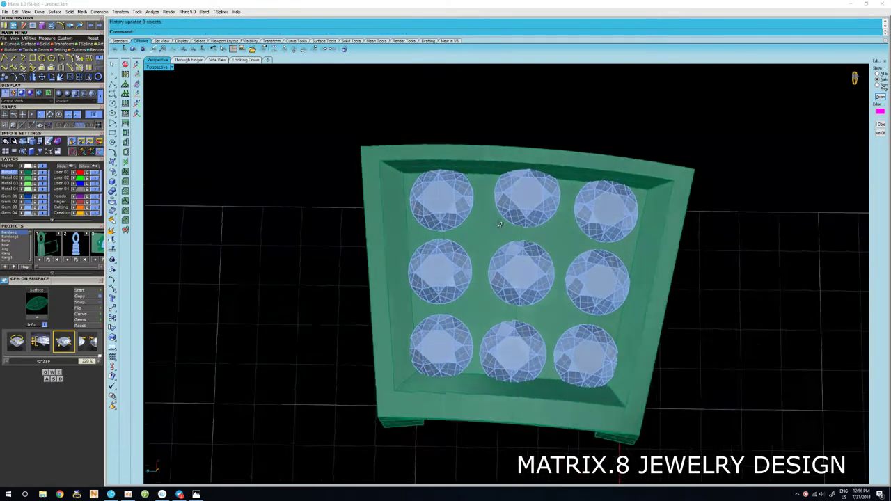
mouse_move(556, 247)
right_mouse_down()
mouse_move(478, 285)
mouse_move(518, 238)
mouse_move(472, 224)
mouse_move(546, 183)
mouse_move(529, 225)
right_mouse_up()
left_click(529, 225)
scroll(531, 224, "up", 2)
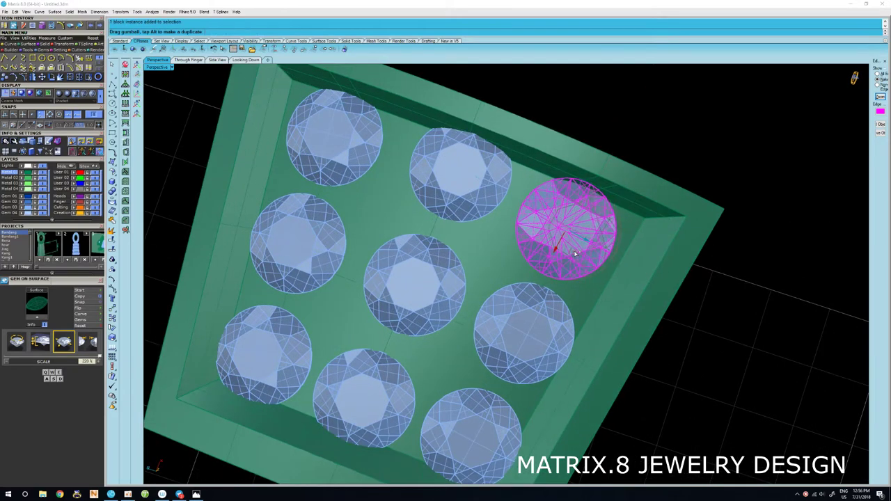
left_click_drag(583, 258, 553, 216)
left_click(535, 293)
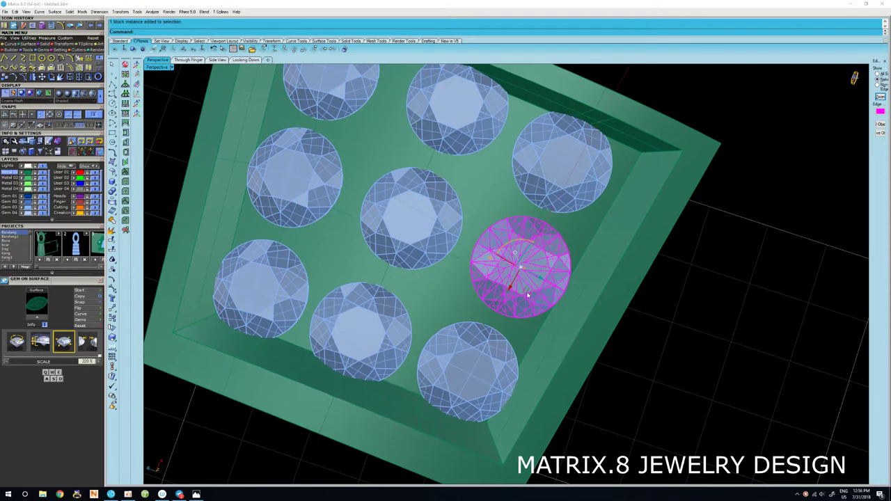
left_click_drag(533, 295, 524, 292)
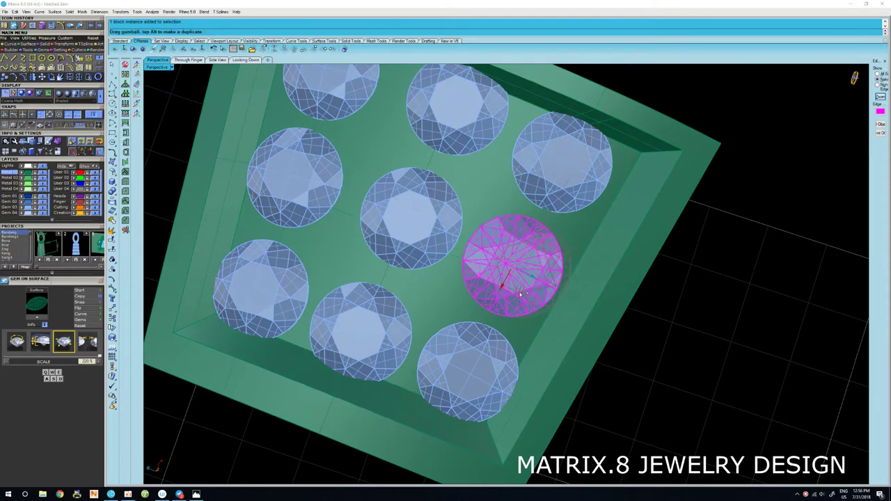
left_click(491, 326)
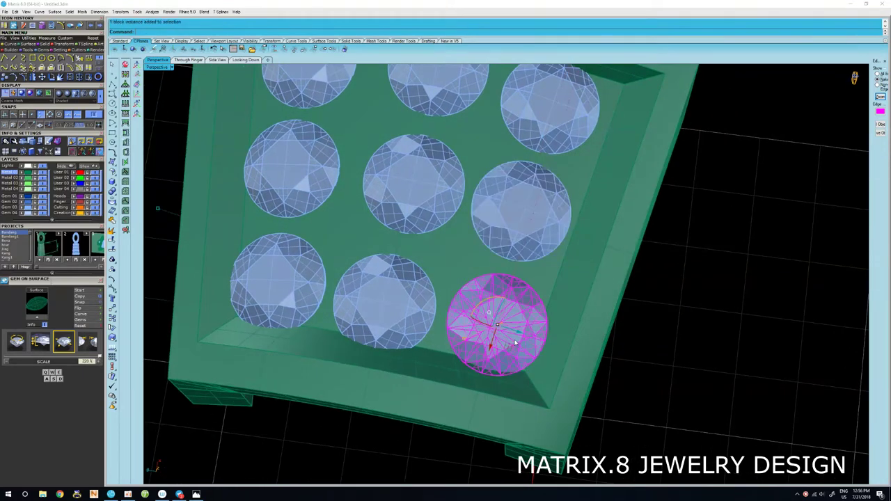
left_click_drag(514, 340, 512, 337)
Adjust the left middle gem within the grid, then deselect it.
scroll(513, 278, "down", 5)
mouse_move(513, 279)
right_mouse_down()
mouse_move(513, 263)
mouse_move(487, 237)
right_mouse_up()
scroll(390, 230, "up", 2)
right_click_drag(418, 225, 390, 234)
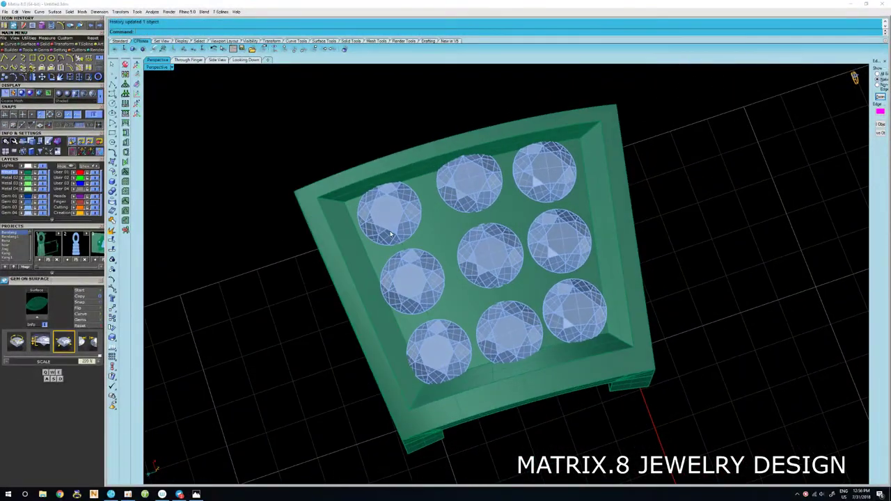
left_click(399, 293)
scroll(401, 295, "up", 2)
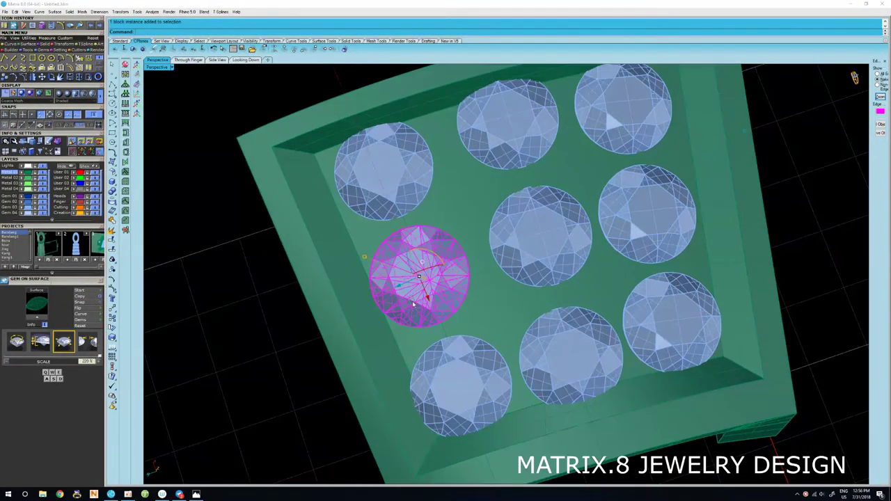
right_click_drag(413, 305, 459, 322)
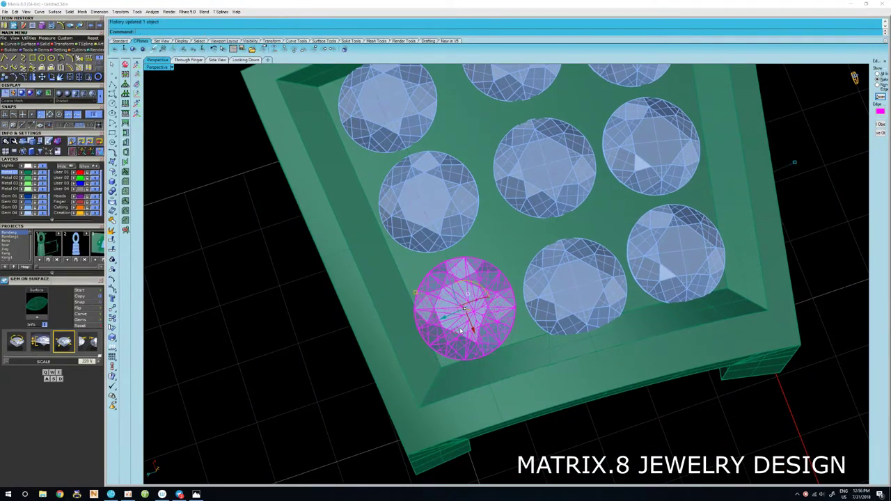
scroll(563, 396, "down", 3)
left_click(563, 395)
mouse_move(563, 395)
right_mouse_down()
mouse_move(402, 316)
mouse_move(310, 313)
mouse_move(468, 333)
mouse_move(505, 252)
right_mouse_up()
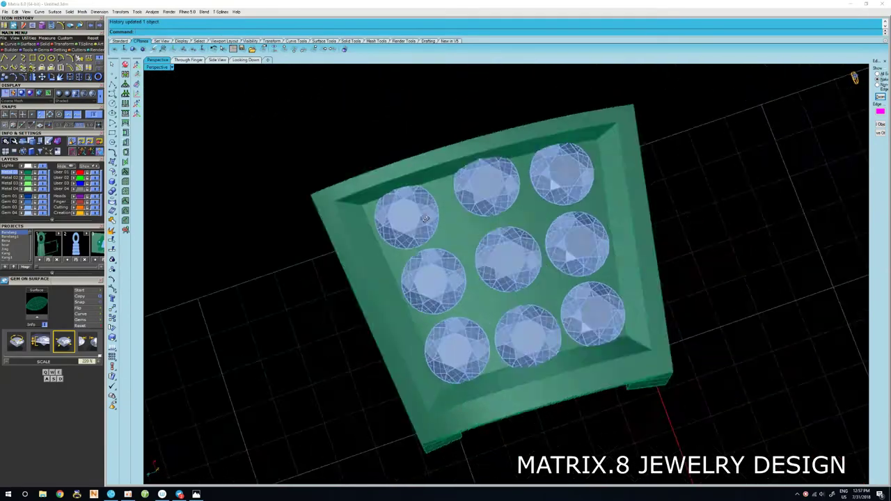
Check the top-middle and left corner gems while turning the plate face-on.
left_click(502, 254)
scroll(502, 254, "up", 1)
scroll(502, 254, "up", 2)
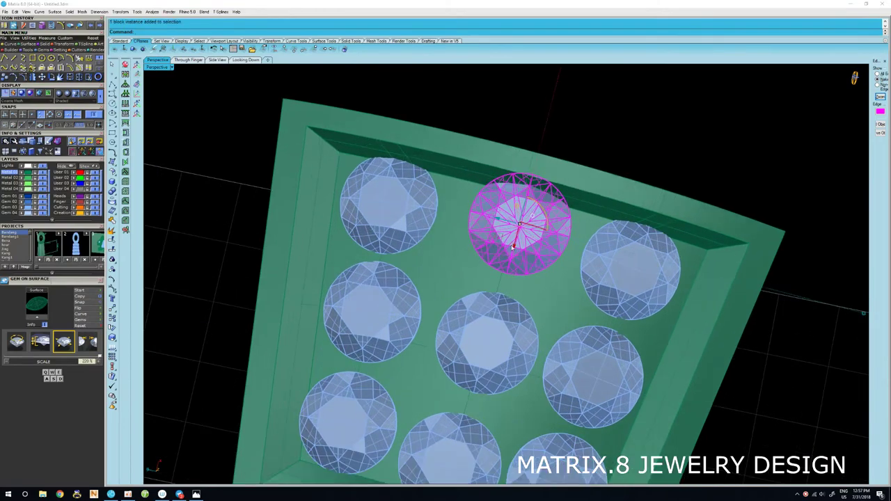
scroll(515, 247, "down", 3)
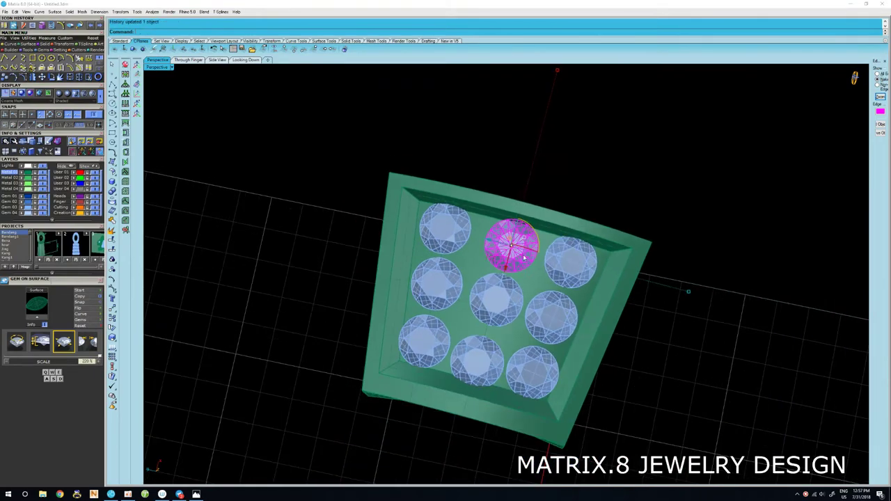
left_click(713, 314)
right_click_drag(713, 313, 421, 279)
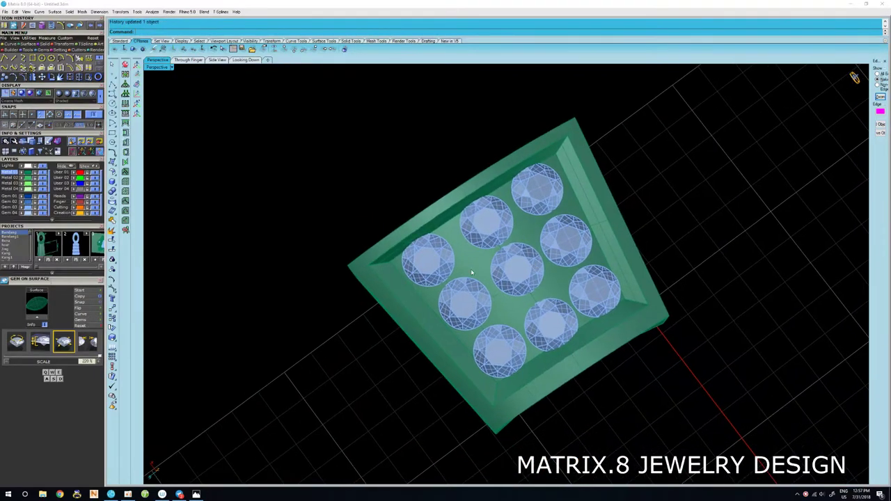
scroll(420, 279, "up", 3)
left_click(420, 279)
scroll(420, 279, "up", 2)
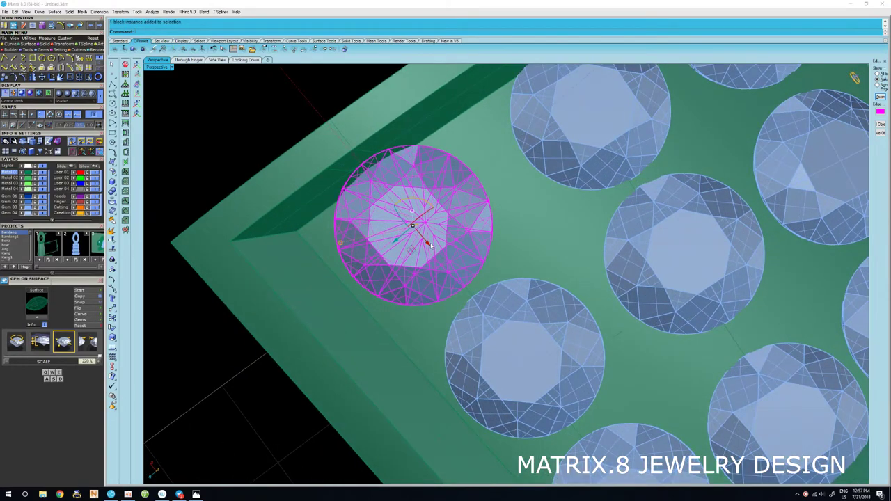
scroll(425, 241, "down", 3)
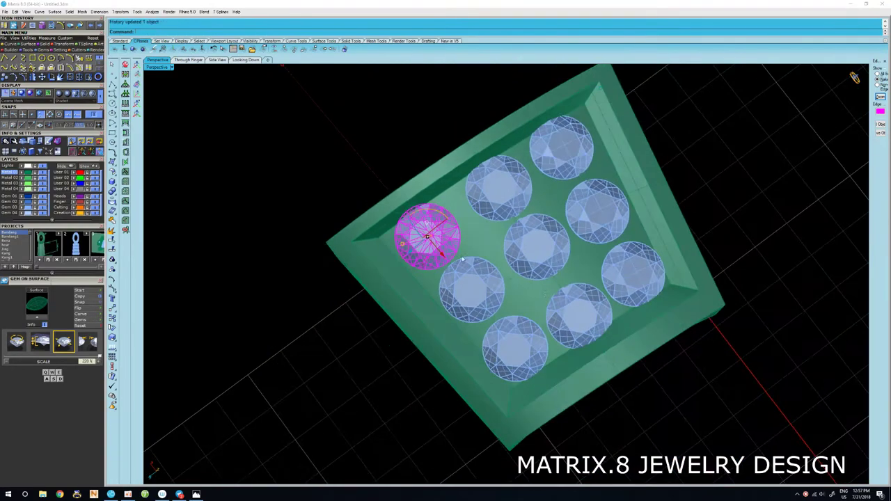
right_click_drag(425, 240, 512, 294)
scroll(559, 276, "up", 3)
mouse_move(559, 276)
right_mouse_down()
mouse_move(544, 239)
mouse_move(513, 255)
mouse_move(529, 215)
mouse_move(518, 206)
right_mouse_up()
Rotate the top-middle gem's facets and nudge the centre gem slightly left to centre it.
left_click(518, 206)
scroll(518, 202, "up", 2)
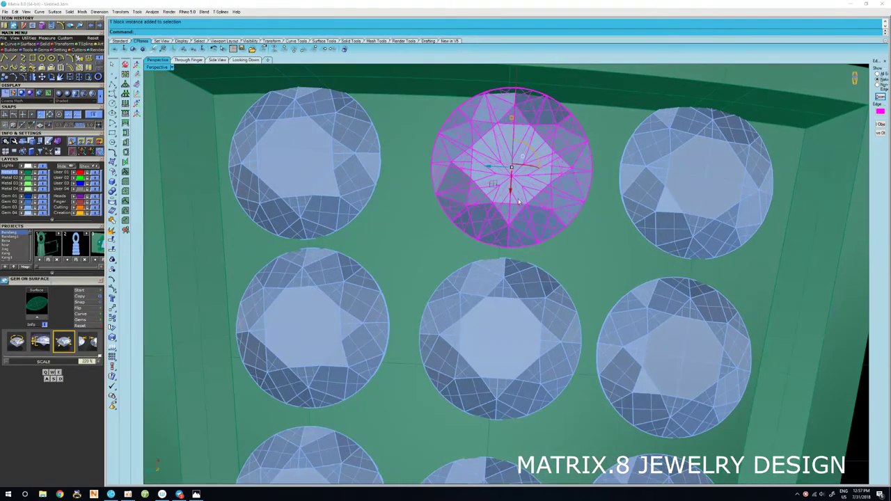
left_click_drag(493, 185, 495, 196)
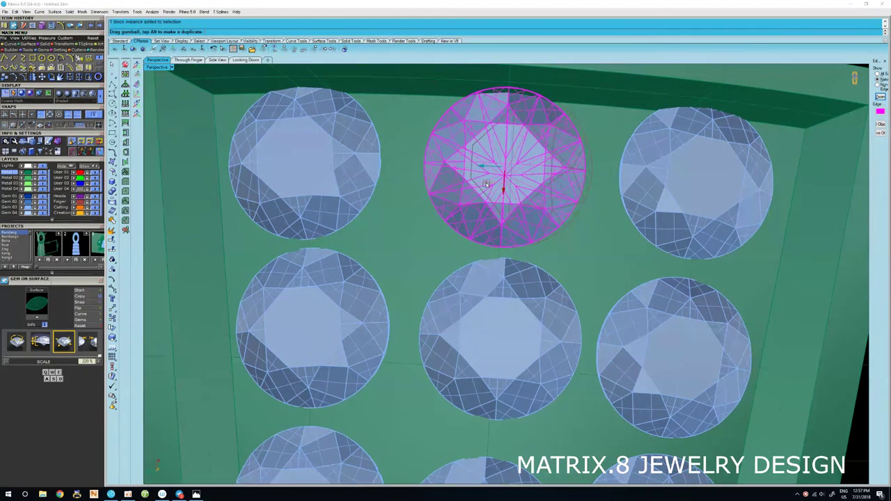
scroll(487, 208, "down", 3)
left_click(470, 267)
scroll(470, 268, "up", 1)
scroll(470, 268, "up", 1)
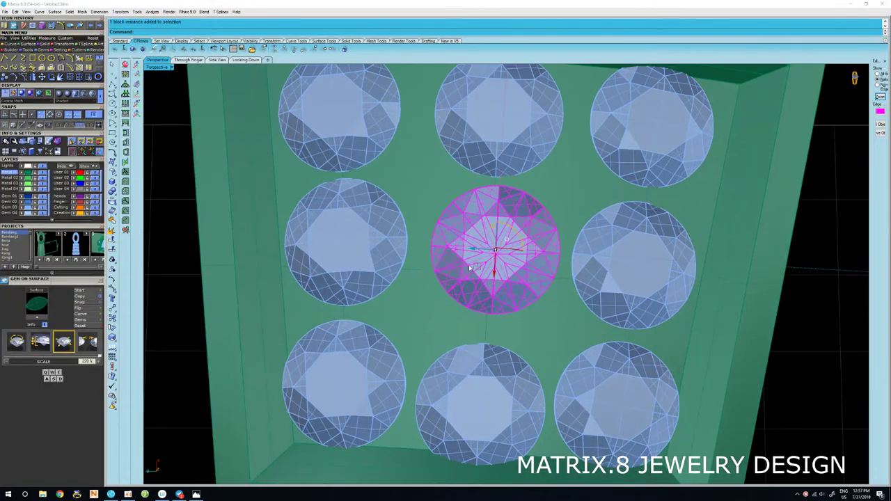
left_click_drag(476, 267, 470, 267)
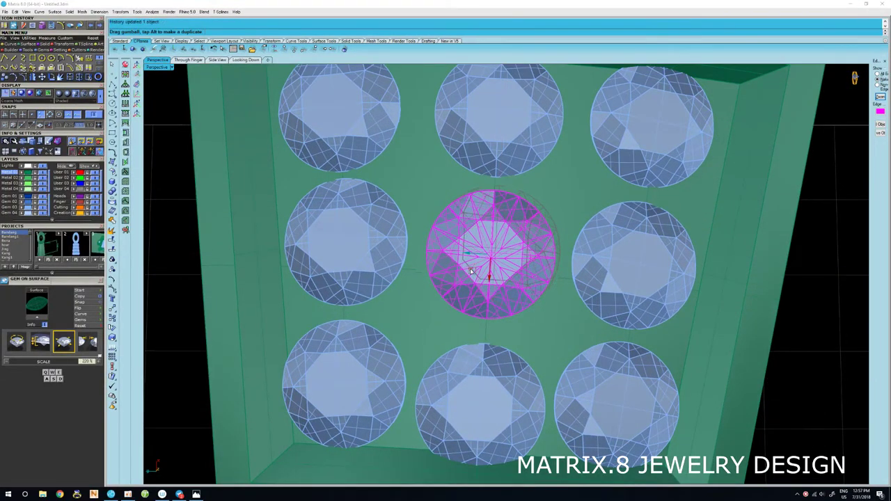
scroll(474, 270, "down", 4)
key("Escape")
Select the plate from a three-quarter view.
scroll(475, 272, "up", 2)
right_click_drag(506, 237, 429, 230)
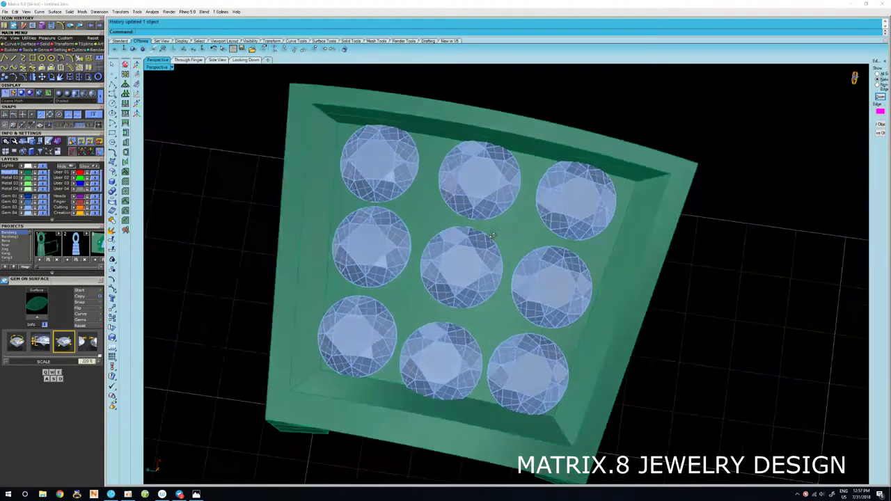
left_click(541, 242)
scroll(536, 240, "up", 3)
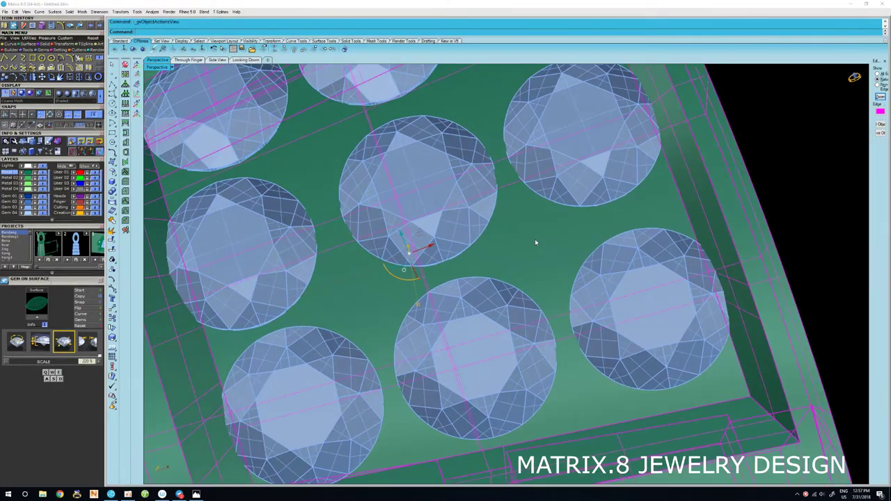
Start Prong on Surface with diameter 0.55, drop 0.2, height 0.55 and fillet 100.
key("F6")
left_click(544, 263)
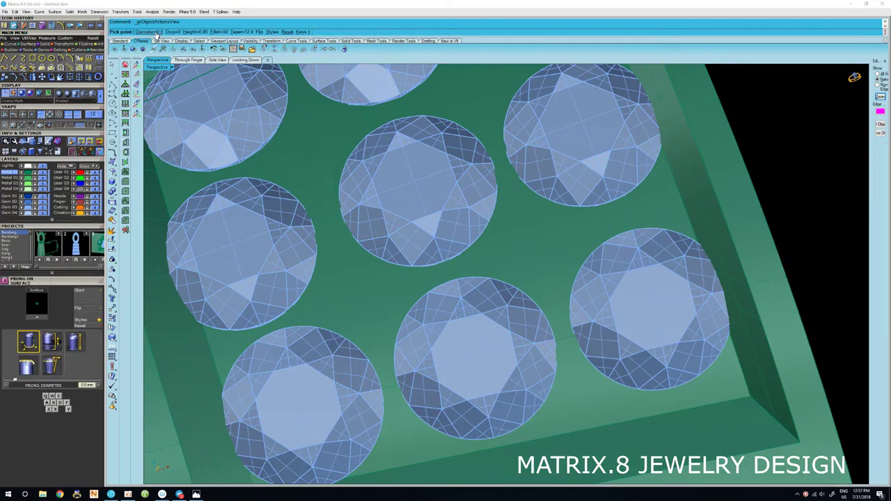
left_click(157, 32)
type("0")
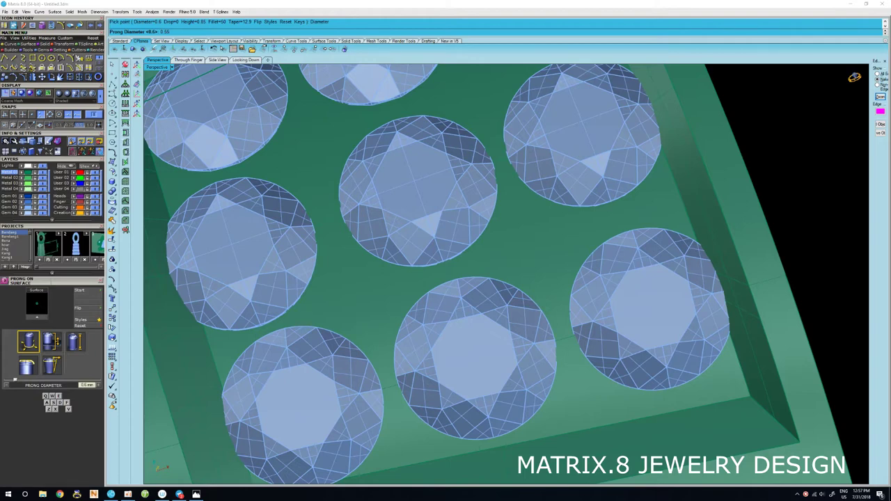
key("Return")
left_click(177, 32)
type("0.2")
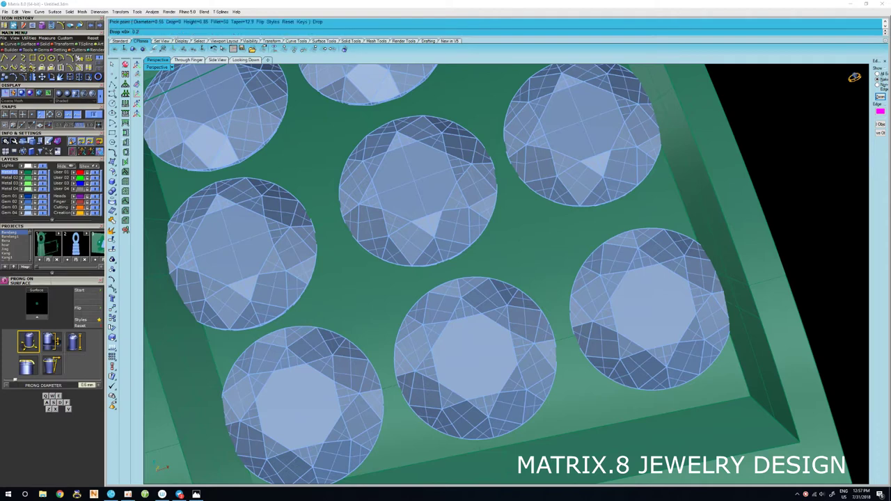
key("Return")
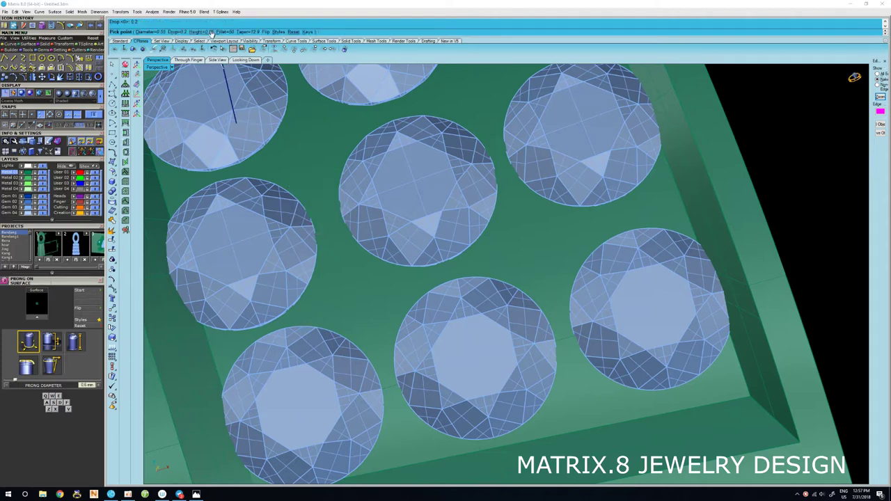
left_click(212, 33)
type("0.55")
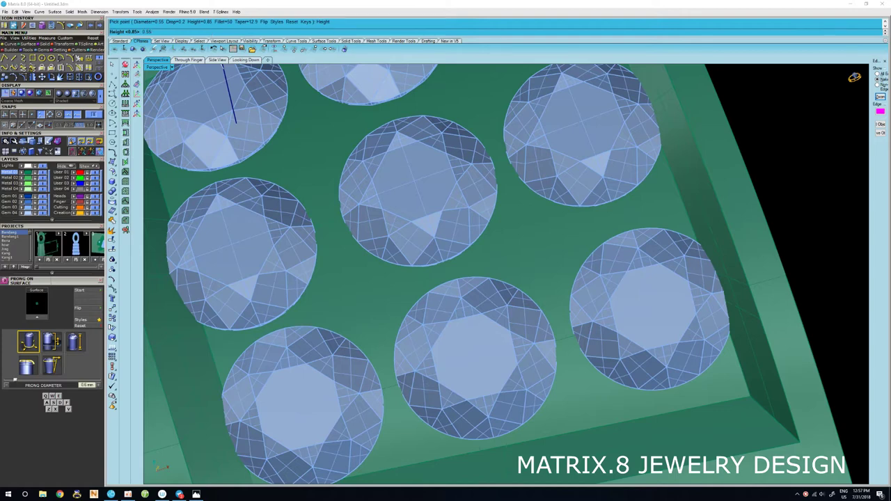
key("Return")
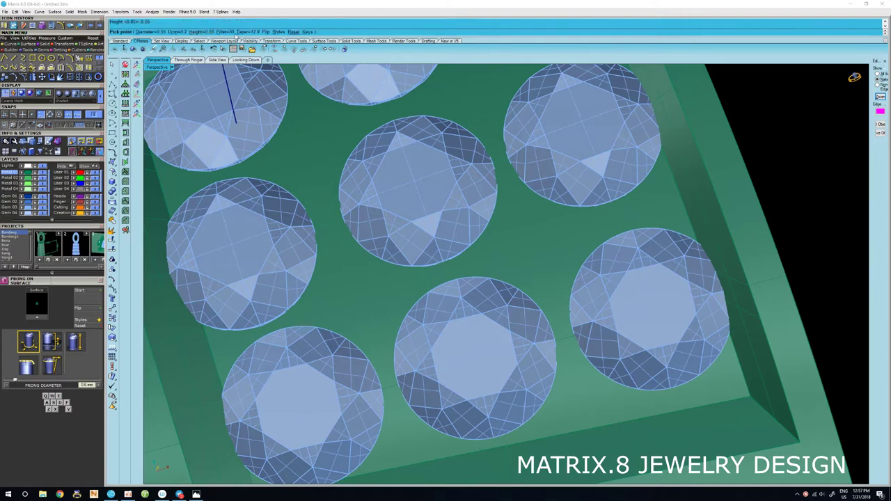
left_click(225, 32)
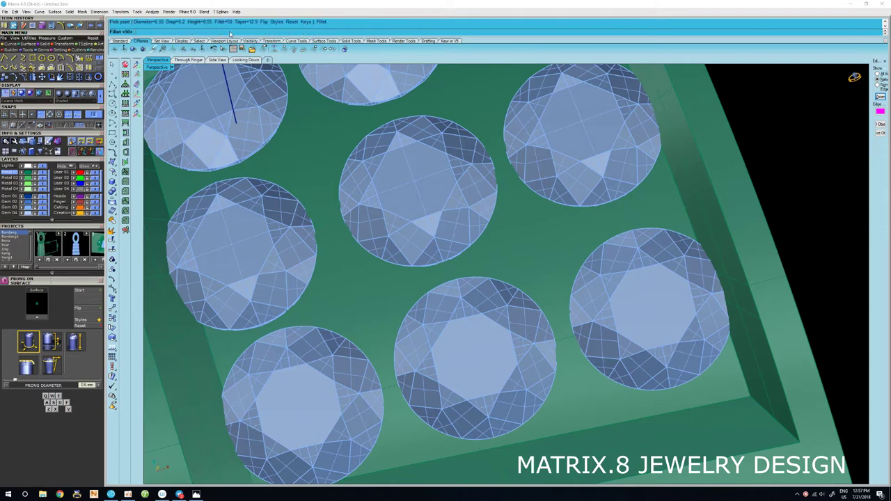
type("100")
key("Return")
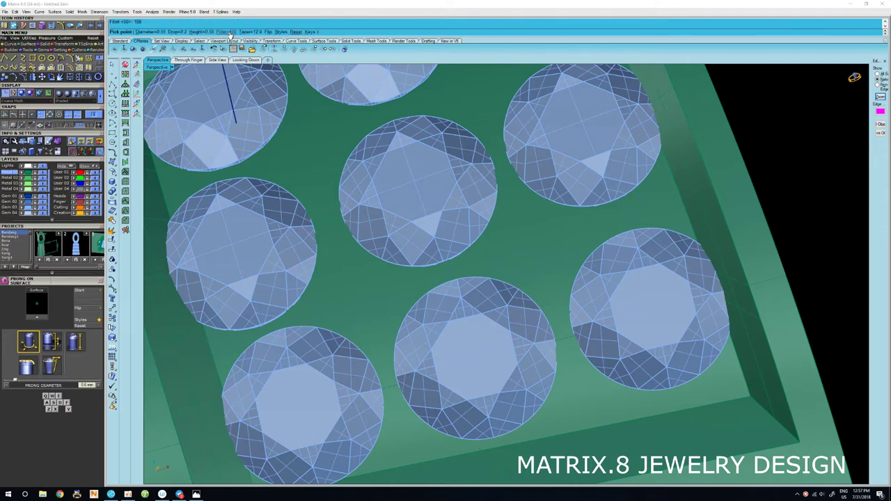
Change the prong diameter to 0.5.
scroll(411, 313, "down", 5)
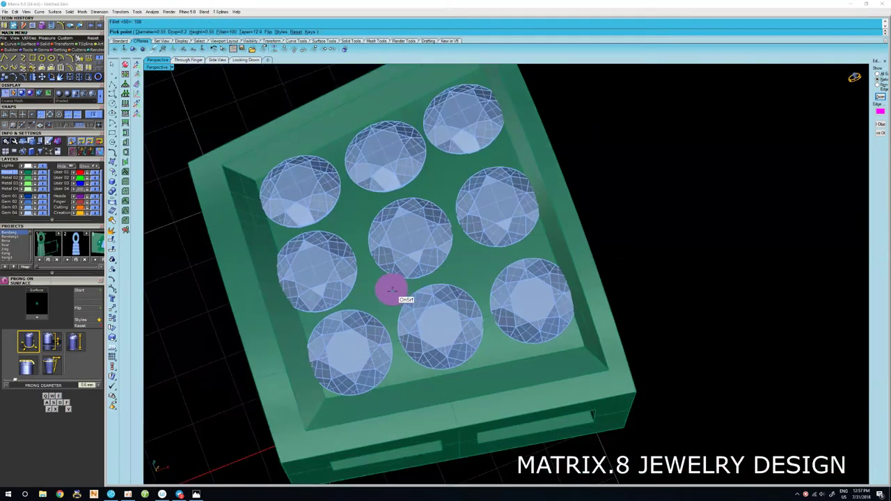
mouse_move(379, 296)
right_mouse_down()
mouse_move(397, 342)
mouse_move(433, 350)
mouse_move(455, 254)
mouse_move(457, 302)
right_mouse_up()
scroll(446, 354, "down", 4)
scroll(446, 362, "up", 6)
scroll(450, 278, "down", 4)
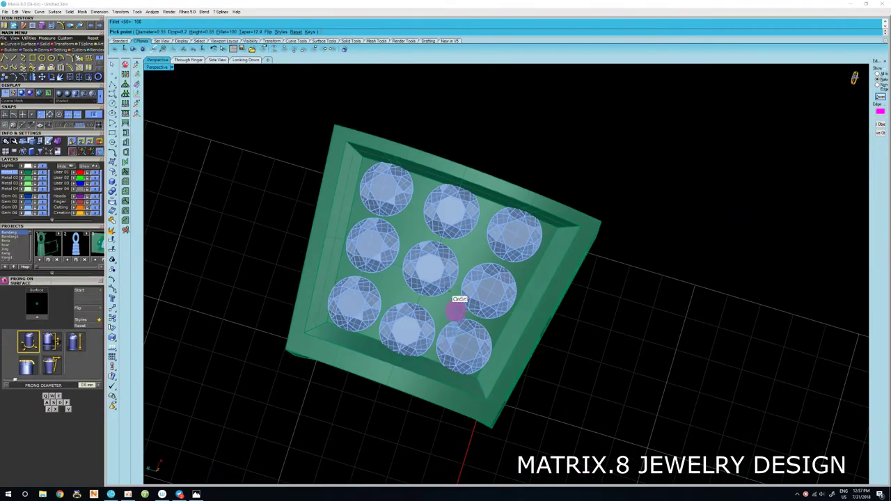
scroll(458, 302, "up", 4)
left_click(160, 32)
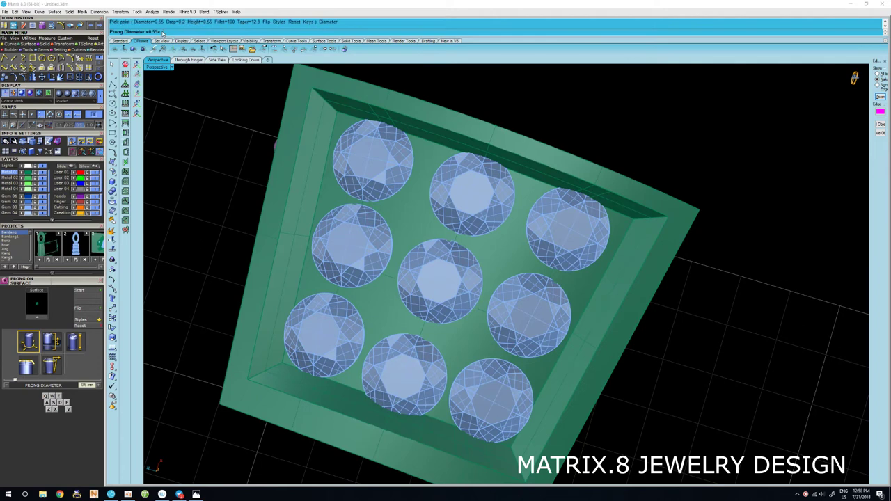
type("0.5")
key("Return")
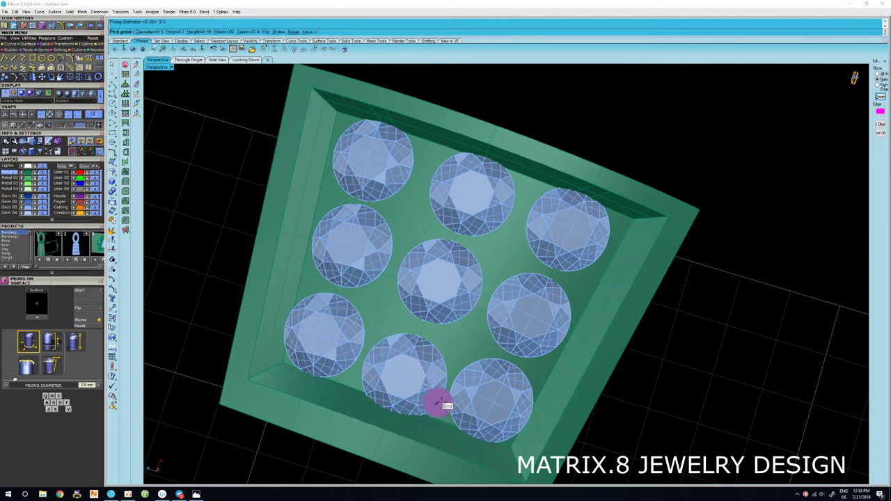
Flip the prong orientation and place 0.5 mm ball prongs along the bottom row of stones.
left_click(90, 309)
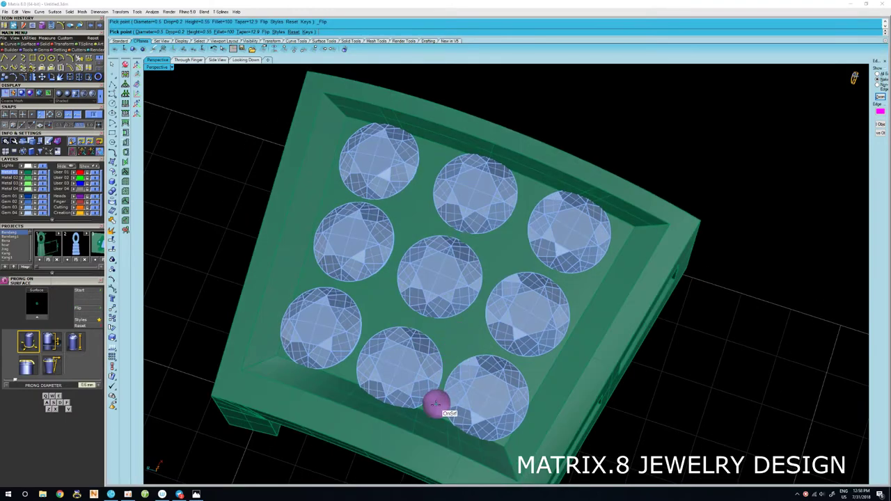
left_click(434, 404)
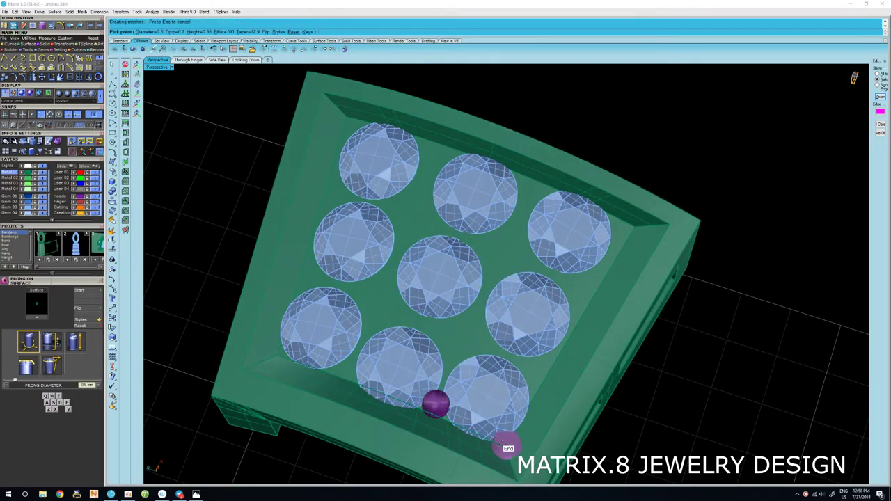
left_click(503, 440)
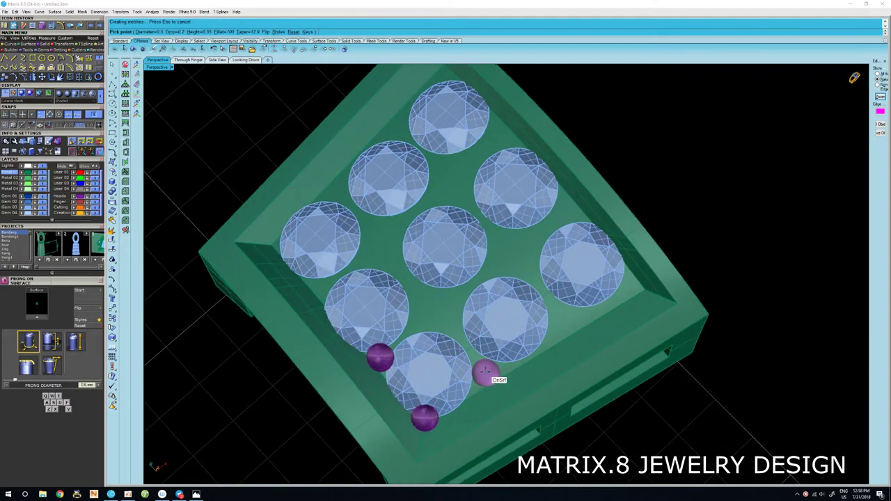
left_click(485, 376)
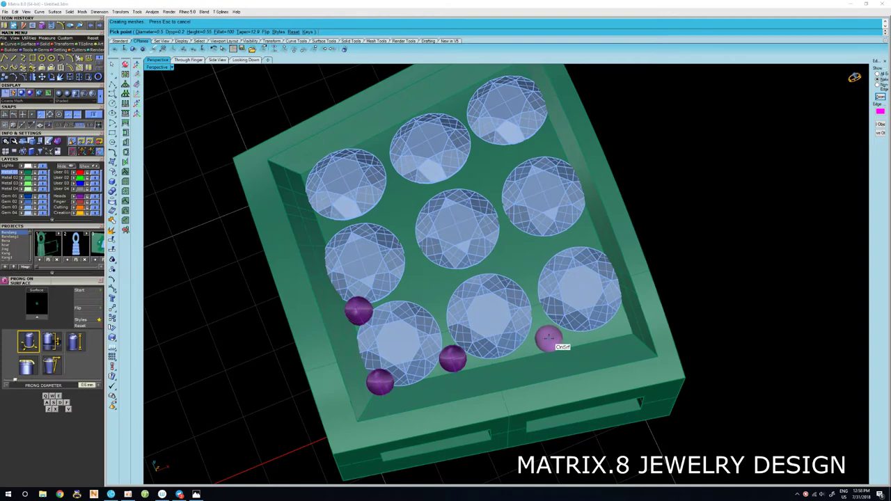
left_click(544, 333)
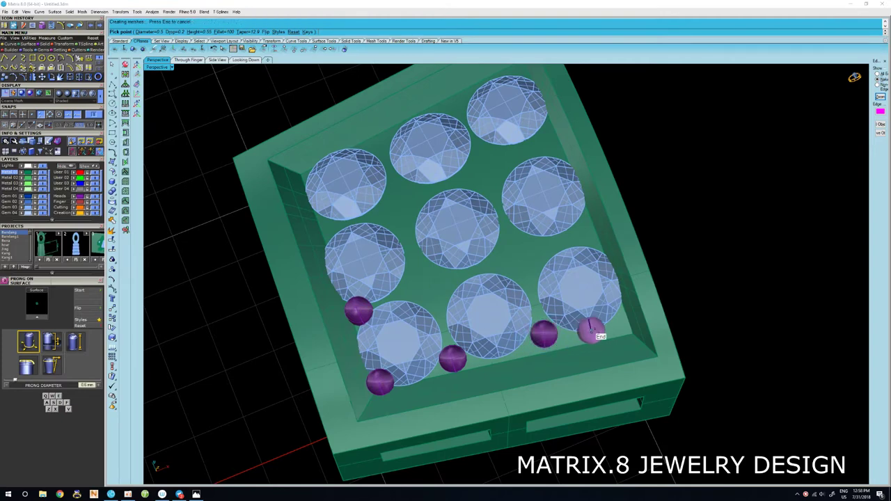
left_click(621, 323)
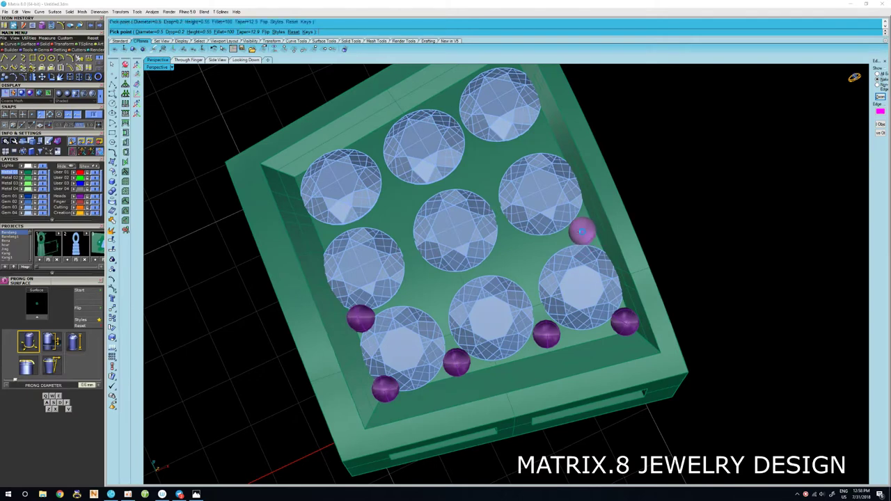
Add shared ball prongs beside the right-hand stone and between the centre stones.
left_click(582, 231)
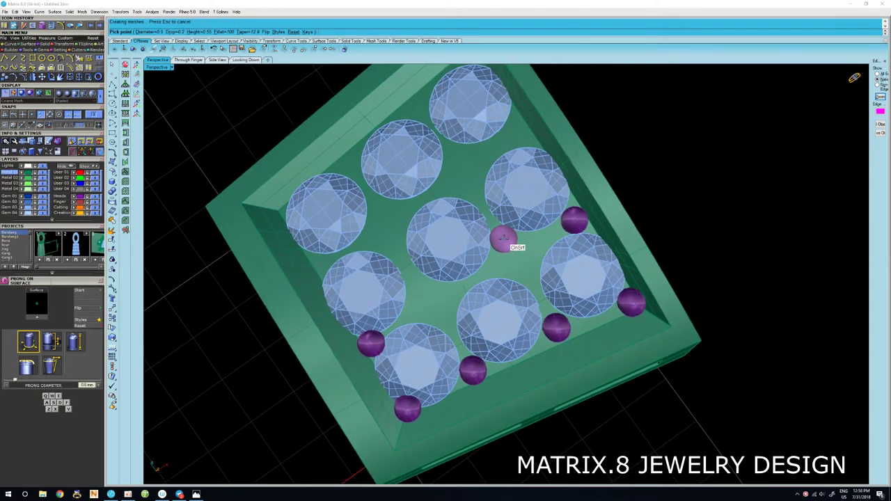
left_click(501, 239)
left_click(534, 243)
left_click(528, 272)
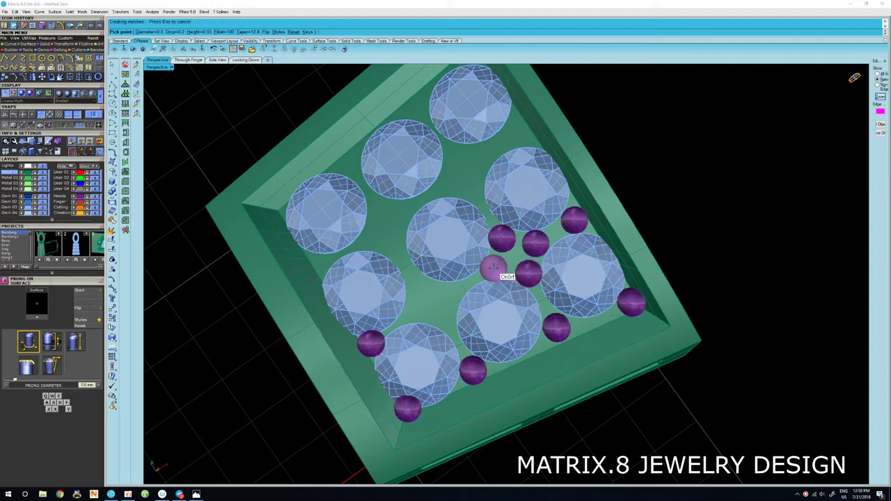
left_click(493, 270)
right_click_drag(492, 270, 471, 325)
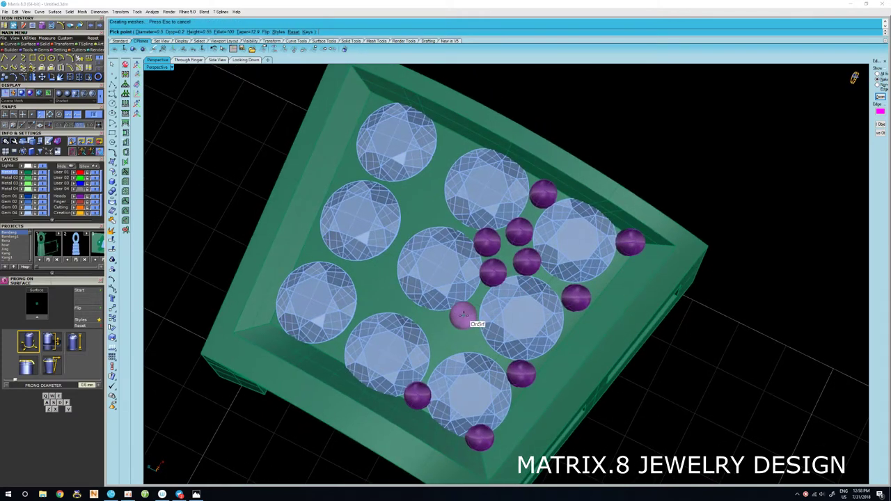
left_click(463, 315)
left_click(472, 339)
left_click(442, 350)
Add ball prongs at the left edge stone and in the gaps between the left-hand stones.
right_click_drag(439, 327, 431, 323)
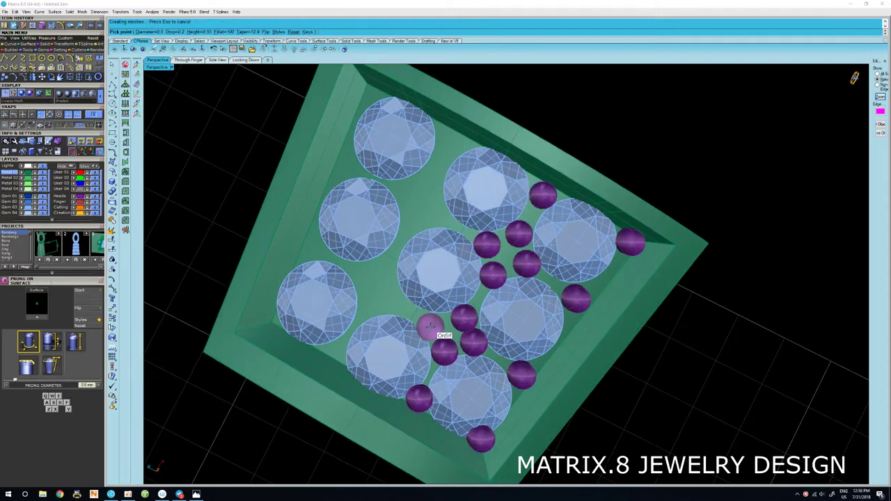
left_click(432, 324)
right_click_drag(425, 289, 463, 265)
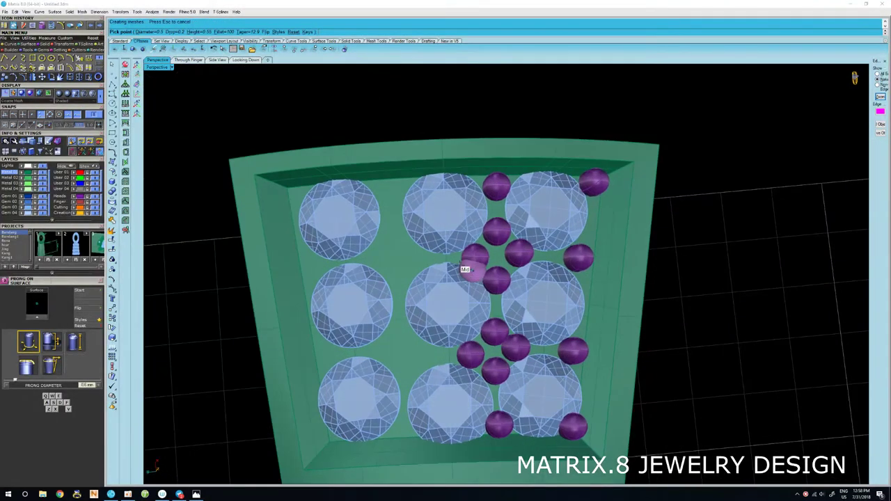
left_click(391, 189)
right_click_drag(391, 190, 309, 318)
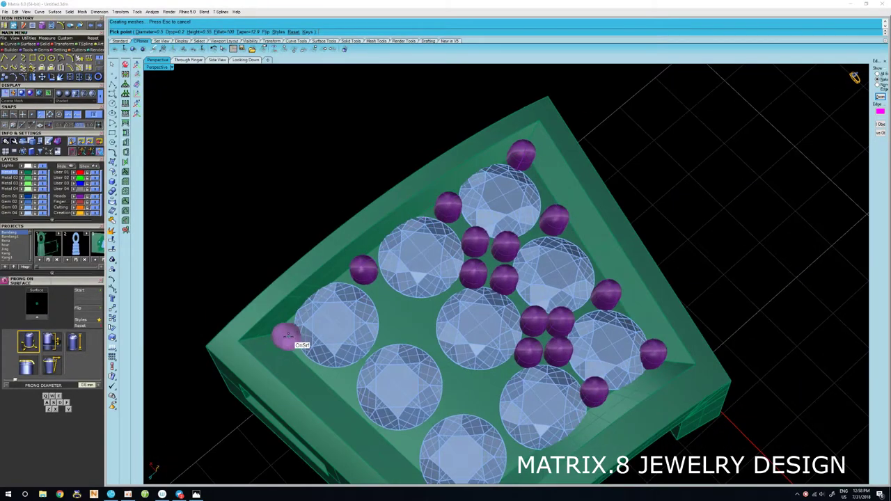
left_click(286, 337)
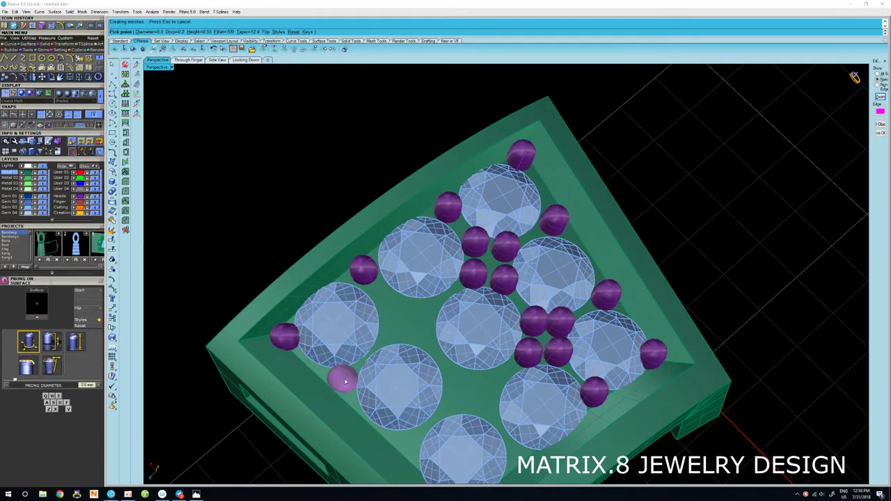
right_click_drag(342, 375, 387, 338)
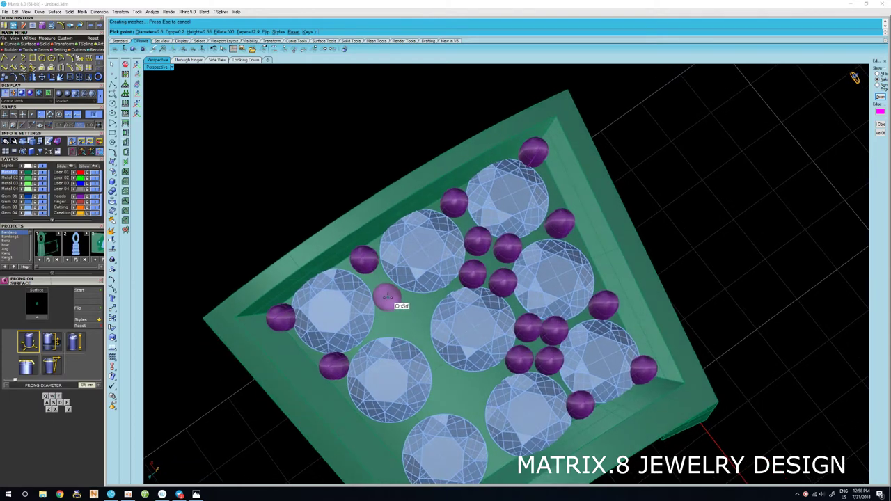
left_click(387, 297)
left_click(422, 303)
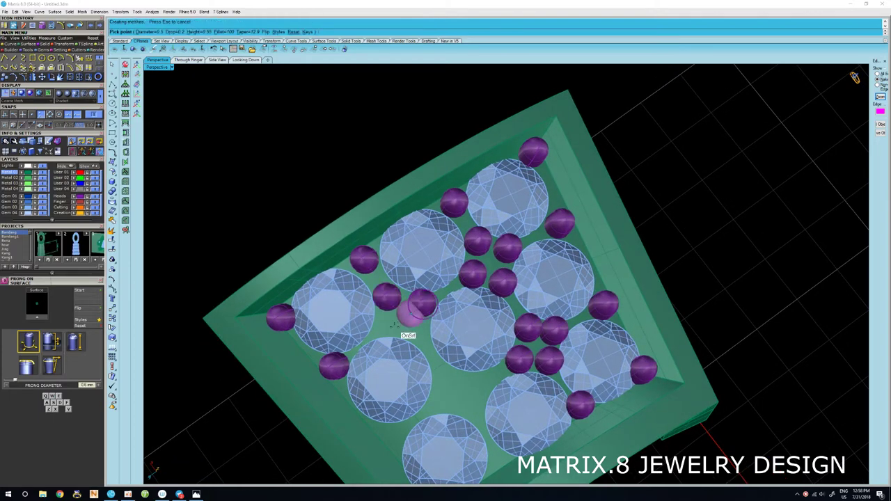
left_click(382, 325)
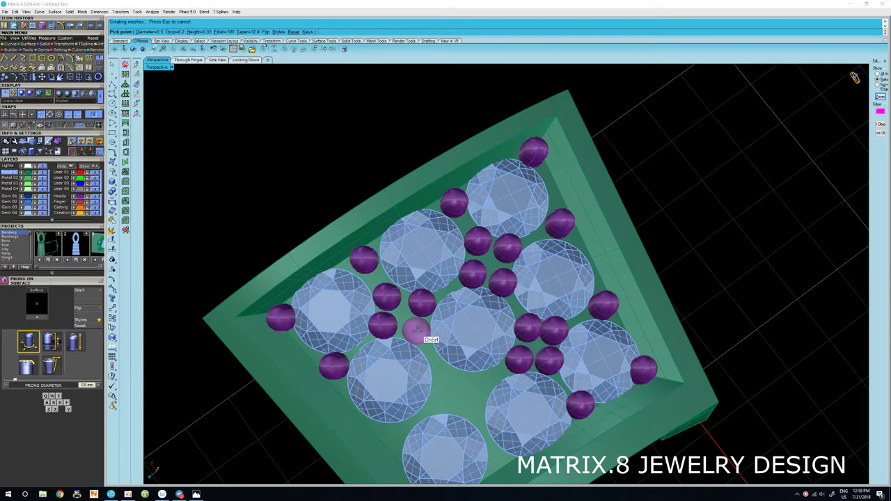
left_click(416, 333)
Fill the last gaps among the bottom stones with shared ball prongs.
scroll(417, 335, "down", 3)
scroll(431, 344, "up", 3)
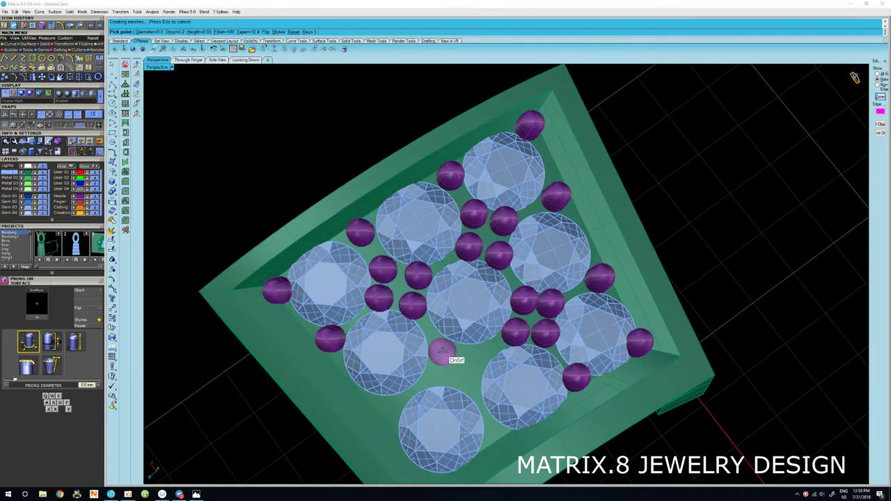
left_click(441, 353)
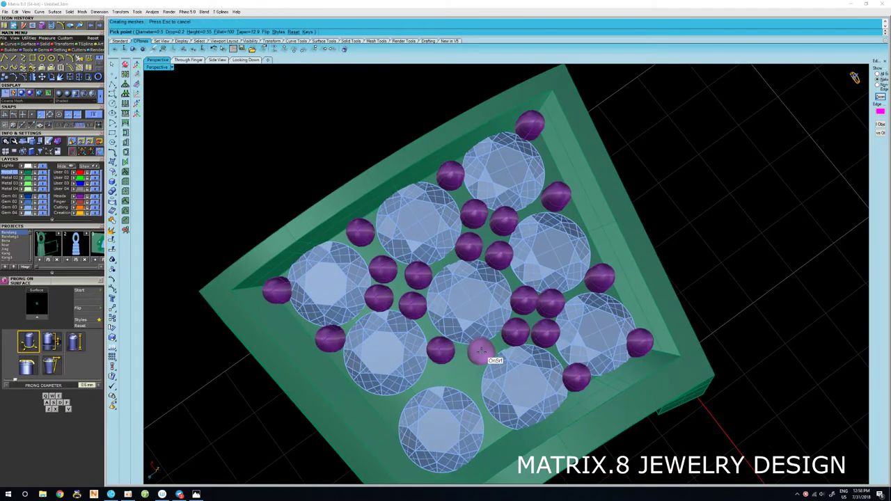
left_click(481, 353)
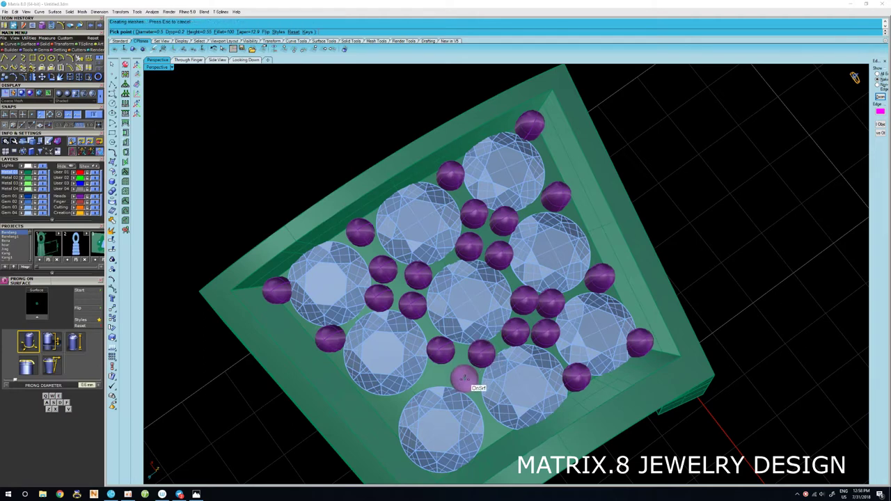
left_click(468, 383)
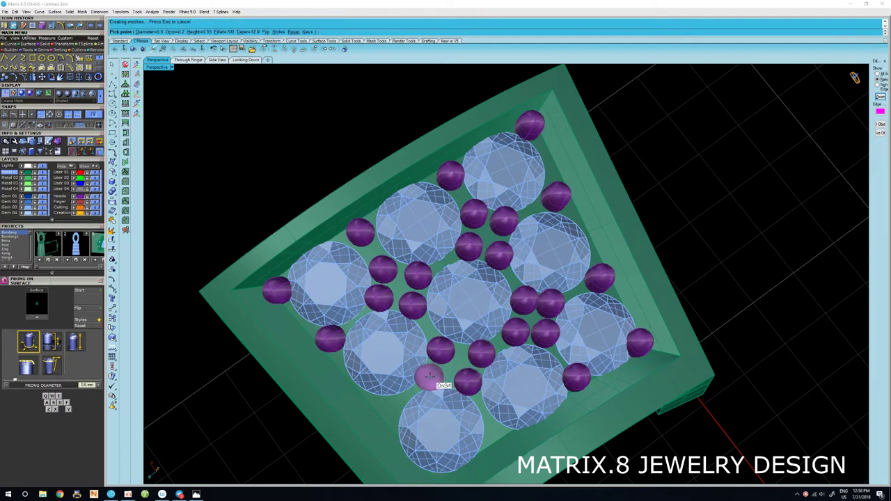
left_click(428, 377)
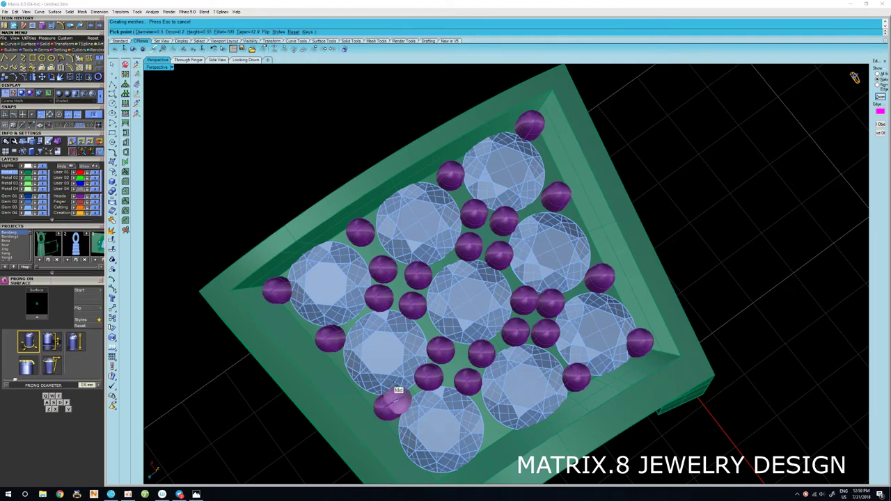
scroll(392, 406, "down", 3)
scroll(449, 411, "up", 3)
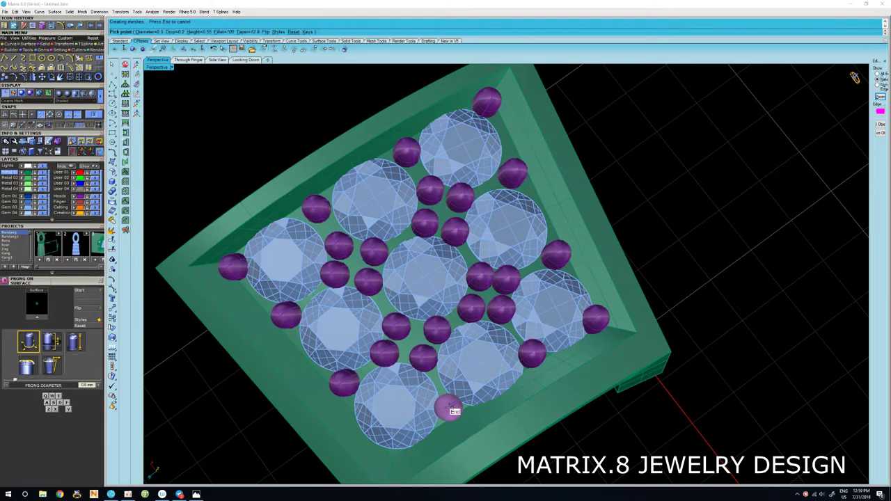
left_click(450, 405)
Select all 28 ball prongs and group them together.
mouse_move(392, 452)
right_mouse_down()
mouse_move(455, 215)
mouse_move(469, 367)
right_mouse_up()
scroll(436, 306, "up", 2)
scroll(455, 215, "down", 3)
scroll(459, 334, "up", 2)
scroll(469, 367, "up", 2)
left_click(476, 372)
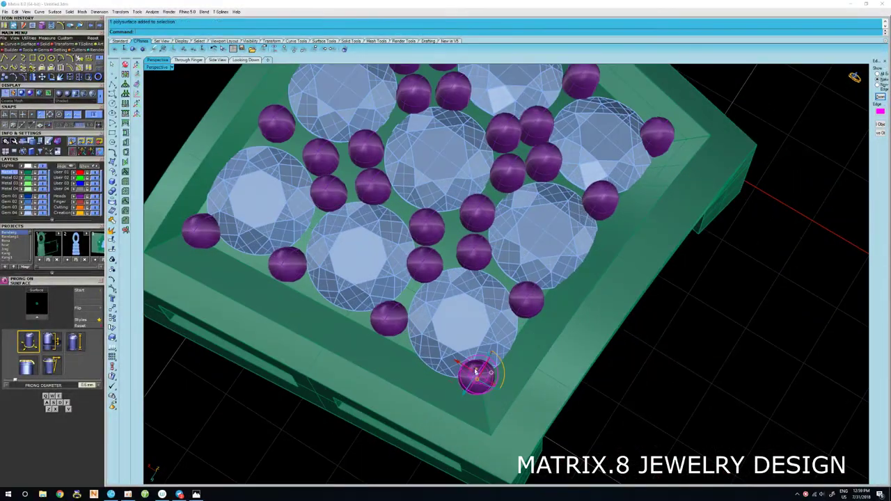
scroll(453, 384, "down", 1)
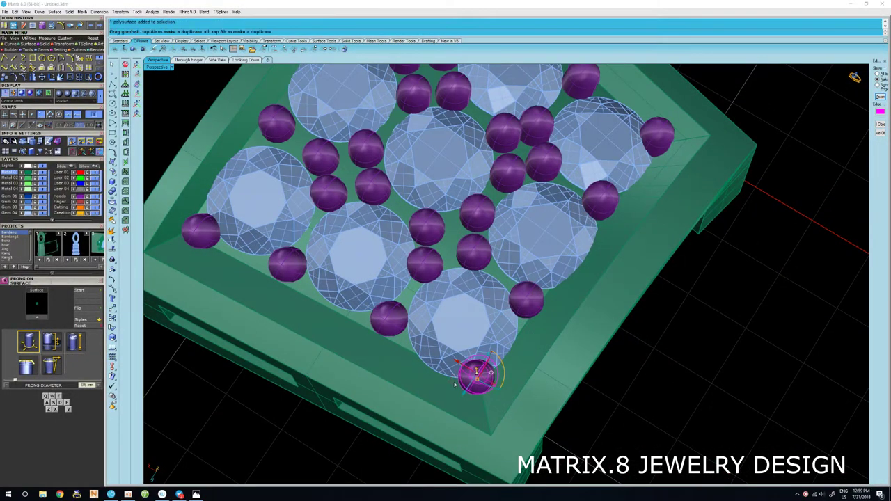
scroll(487, 368, "down", 3)
mouse_move(565, 359)
right_mouse_down()
mouse_move(495, 360)
mouse_move(487, 271)
mouse_move(505, 313)
mouse_move(516, 306)
mouse_move(454, 272)
right_mouse_up()
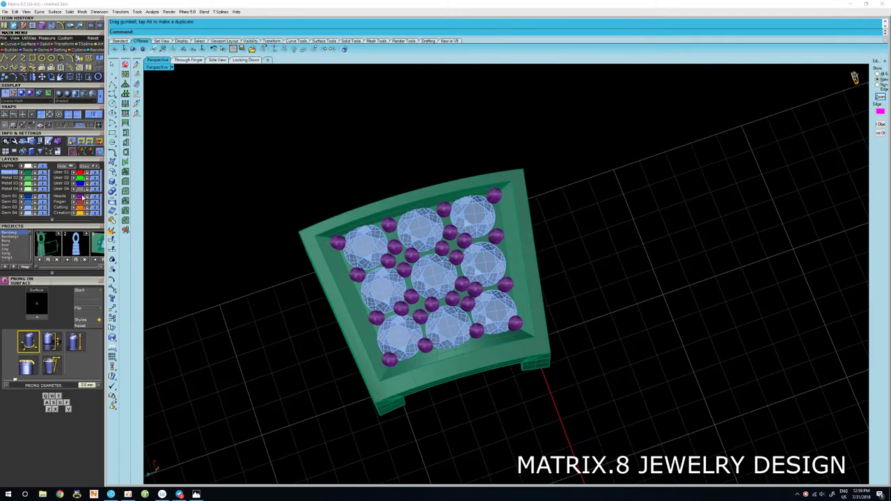
left_click(81, 197)
left_click(261, 365)
Select the nine round stones and bring up the middle-click quick-command menu.
scroll(441, 268, "up", 2)
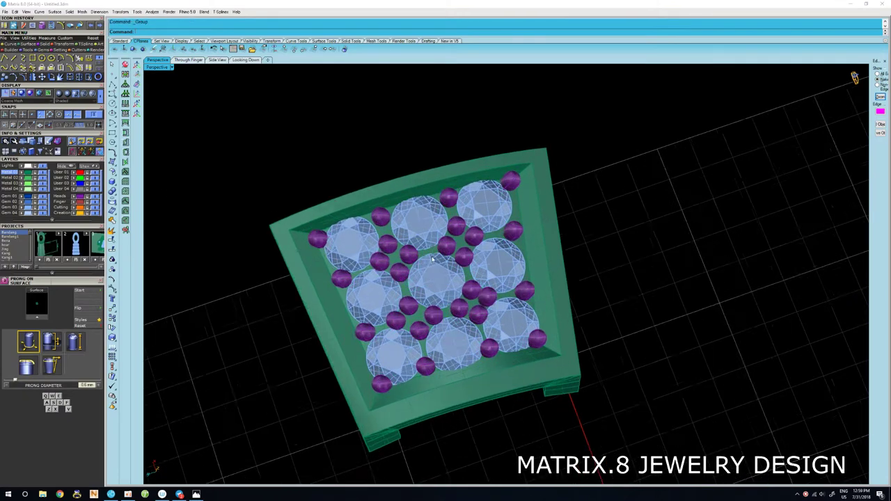
scroll(440, 268, "up", 1)
left_click(31, 213)
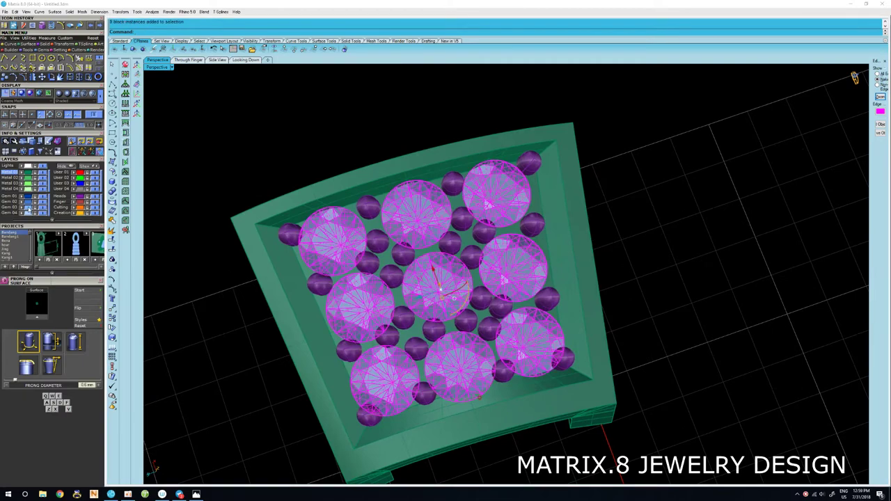
scroll(481, 280, "down", 2)
scroll(481, 280, "down", 2)
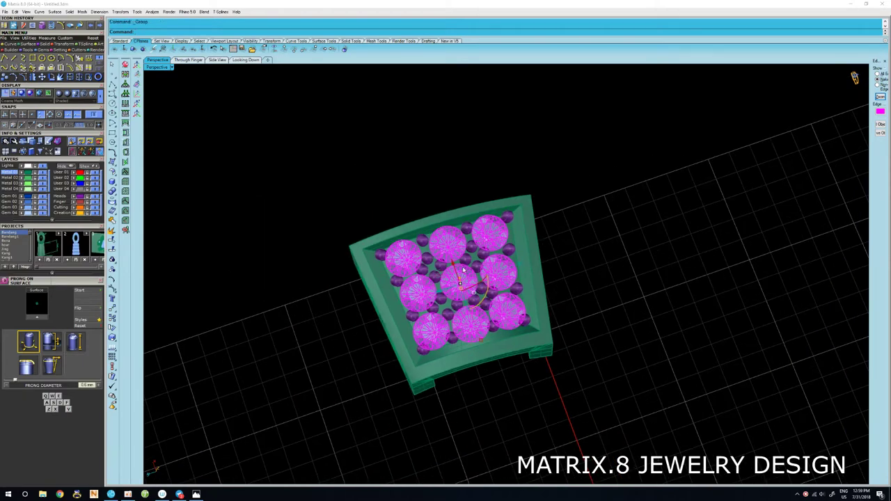
middle_click(463, 270)
Generate seat cutters for the nine stones with Gem Cutter and accept the cutter shape.
left_click(482, 306)
left_click(533, 285)
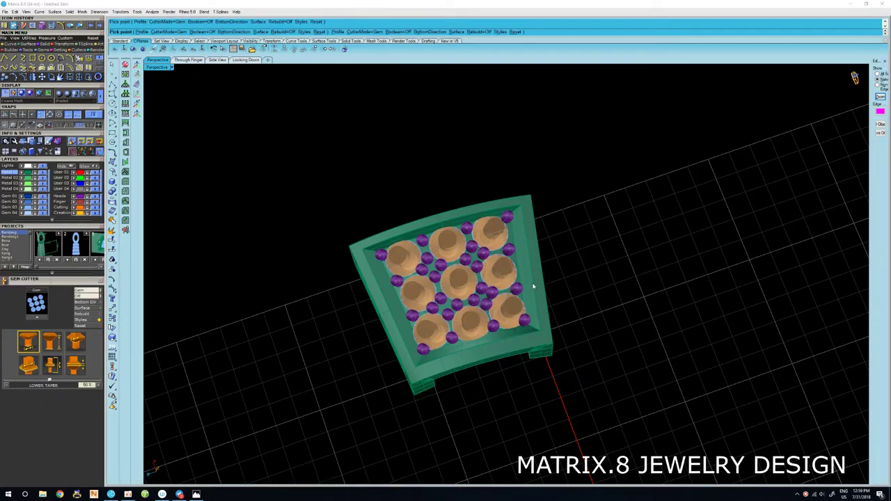
mouse_move(529, 312)
right_mouse_down()
mouse_move(511, 207)
mouse_move(541, 352)
right_mouse_up()
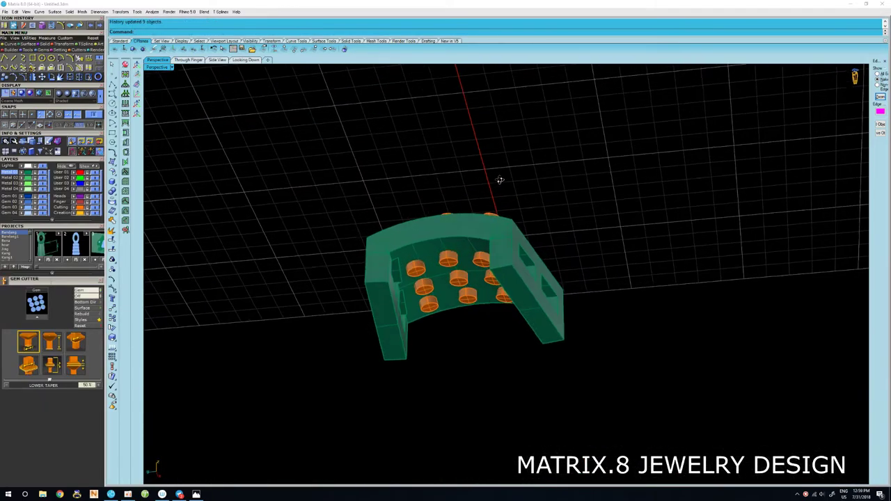
Select all objects and save the model to Projects as Bandang_31.
key("ctrl+a")
scroll(446, 279, "up", 3)
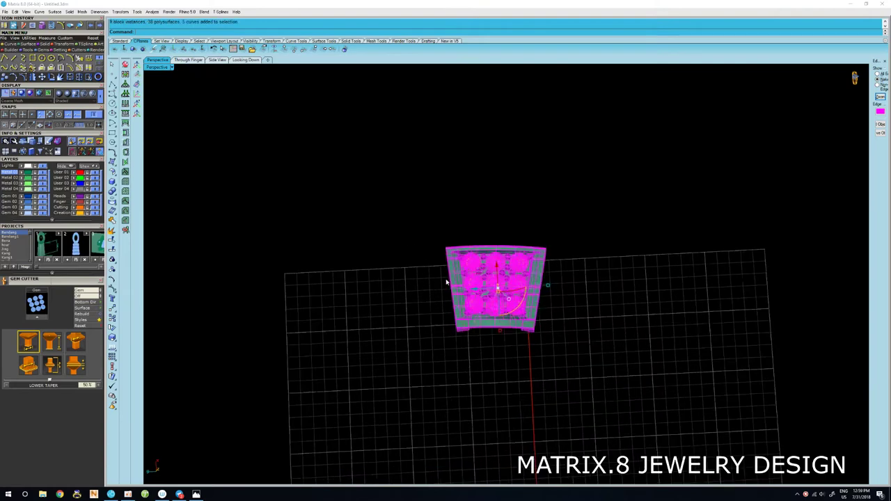
left_click(101, 269)
left_click(871, 259)
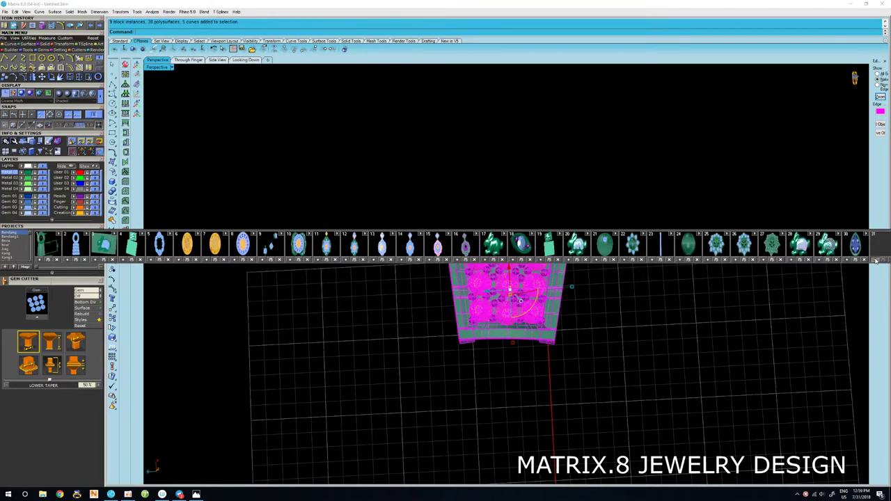
right_click_drag(367, 362, 267, 322)
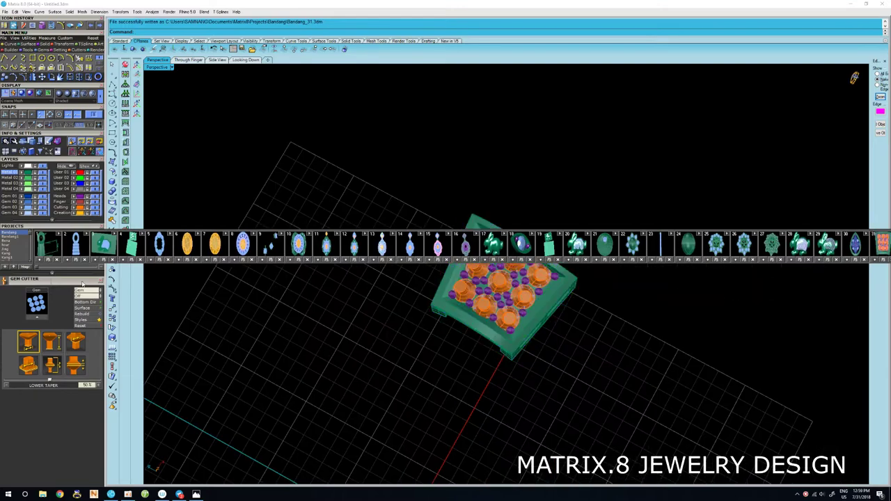
left_click(102, 269)
Boolean-subtract the gem cutters from the metal plate to cut the nine stone seats.
scroll(535, 358, "up", 3)
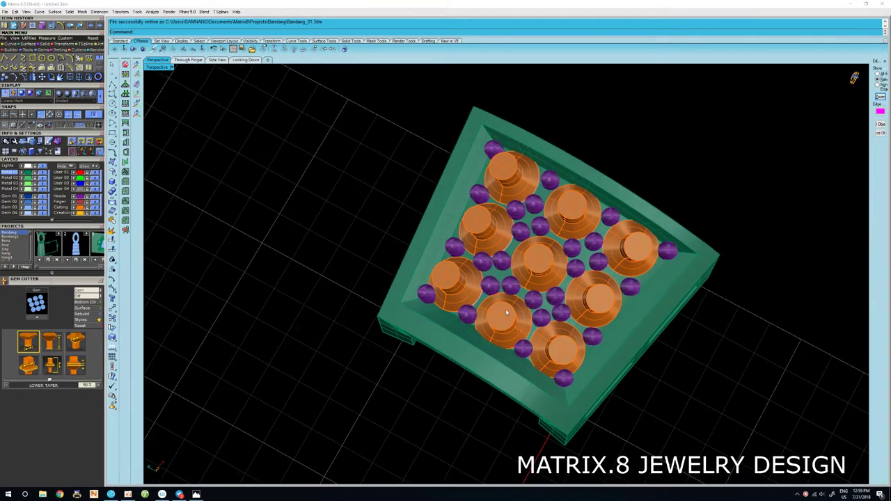
scroll(535, 358, "up", 2)
right_click_drag(534, 357, 475, 393)
left_click(475, 393)
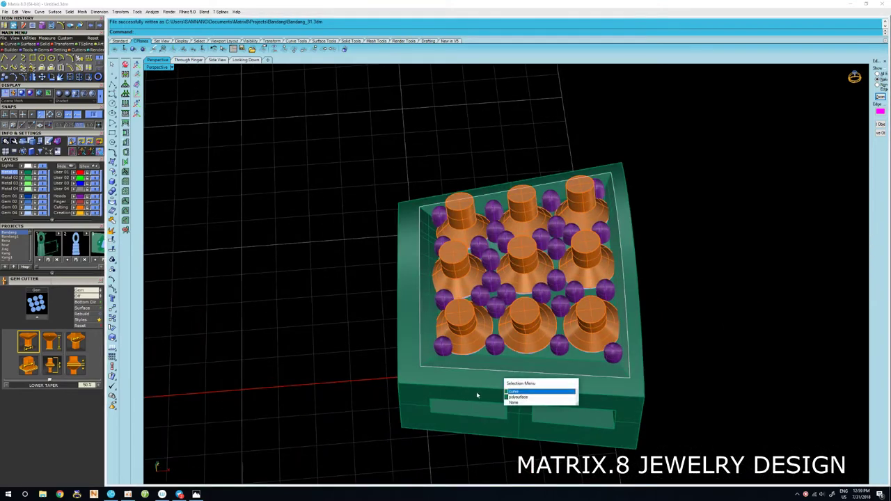
left_click(528, 392)
scroll(487, 367, "down", 3)
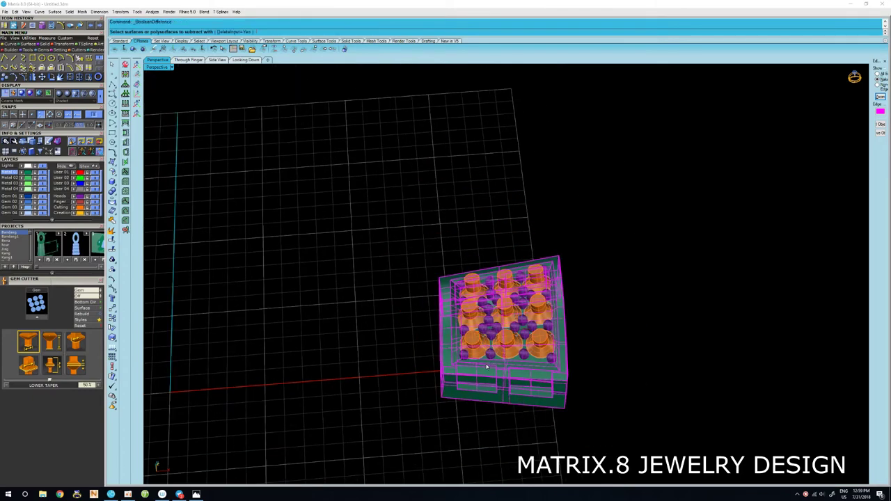
scroll(486, 367, "up", 1)
left_click(504, 339)
key("Return")
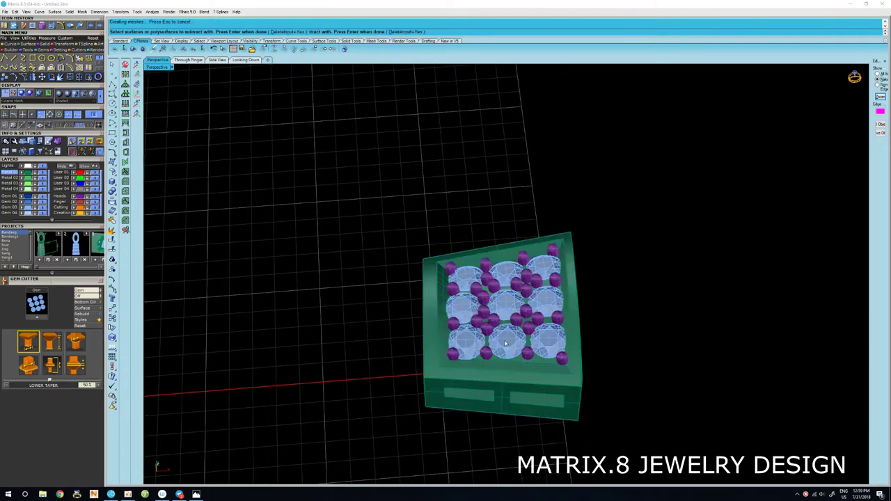
right_click_drag(504, 339, 507, 368)
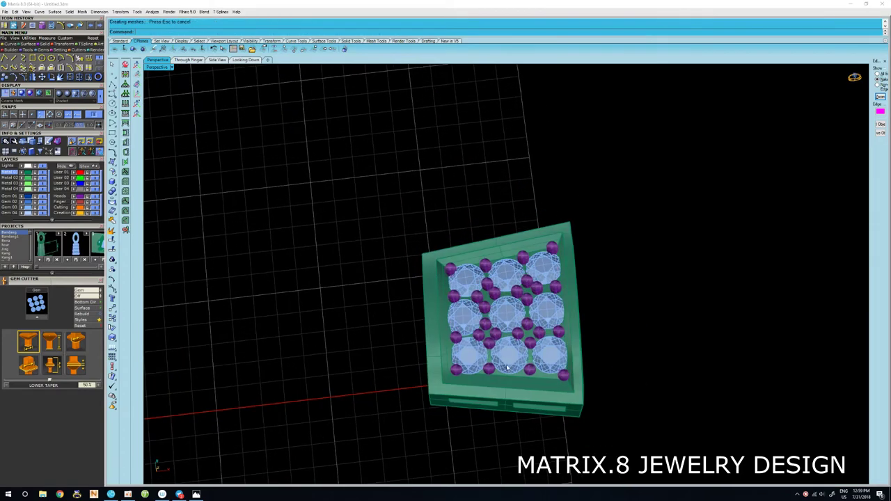
left_click(60, 141)
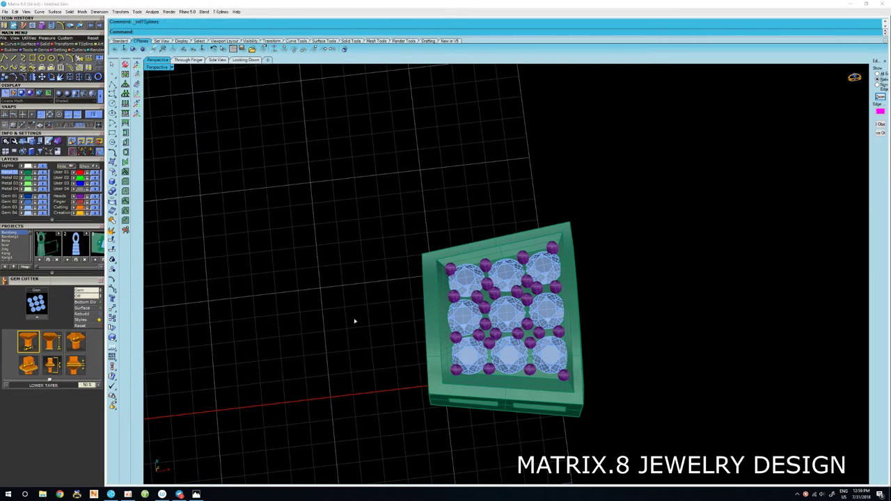
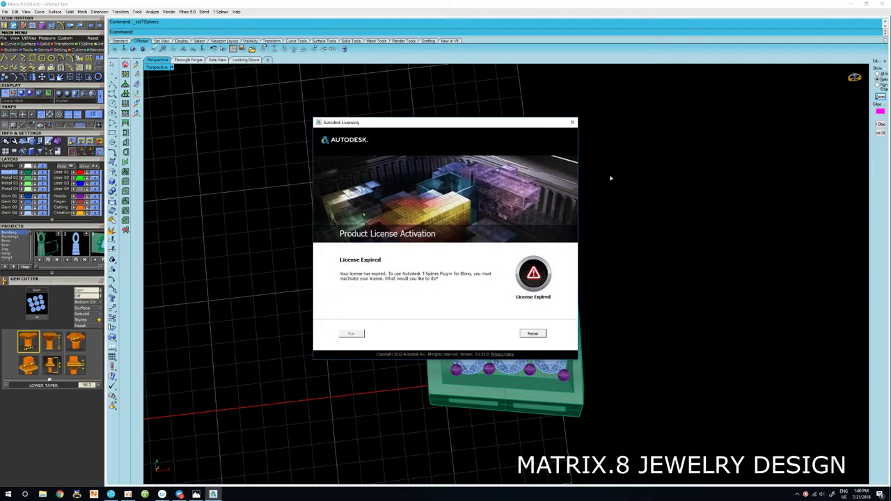
Dismiss the expired licence notice and delete the reselected leftover curves from the pavé panel.
left_click(571, 124)
middle_click(230, 380)
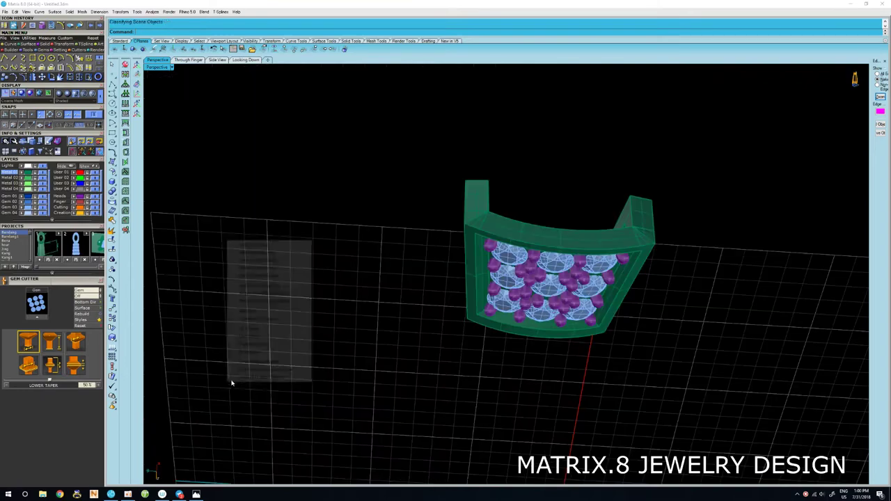
left_click(255, 245)
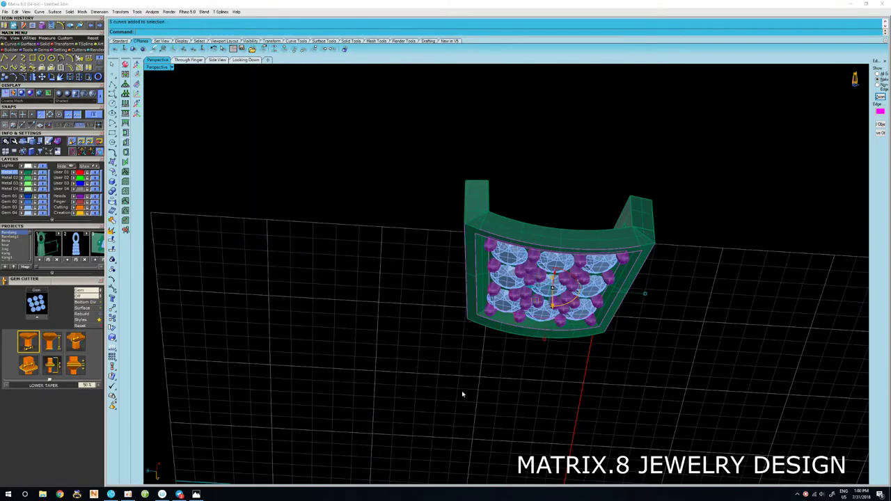
right_click_drag(462, 392, 555, 305)
key("Delete")
Window-select the whole 3×3 gem panel from a front-on view.
scroll(555, 305, "up", 2)
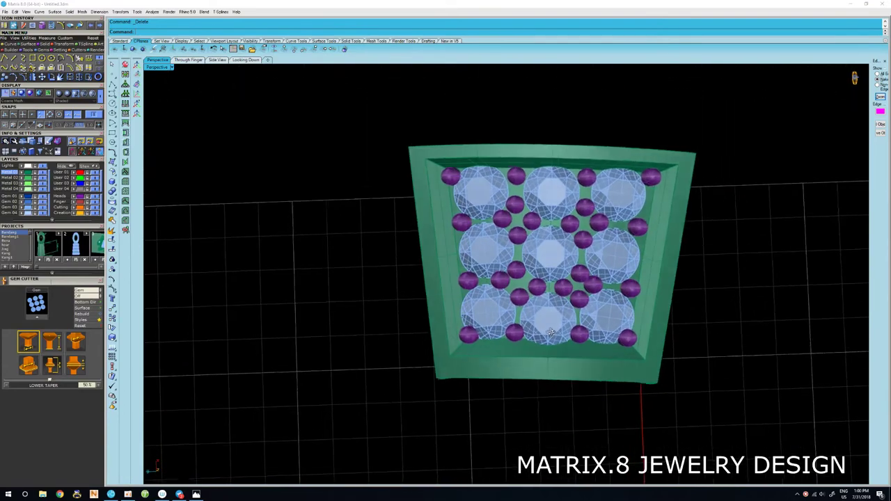
right_click_drag(547, 337, 534, 316)
scroll(535, 316, "down", 2)
left_click_drag(535, 317, 413, 295)
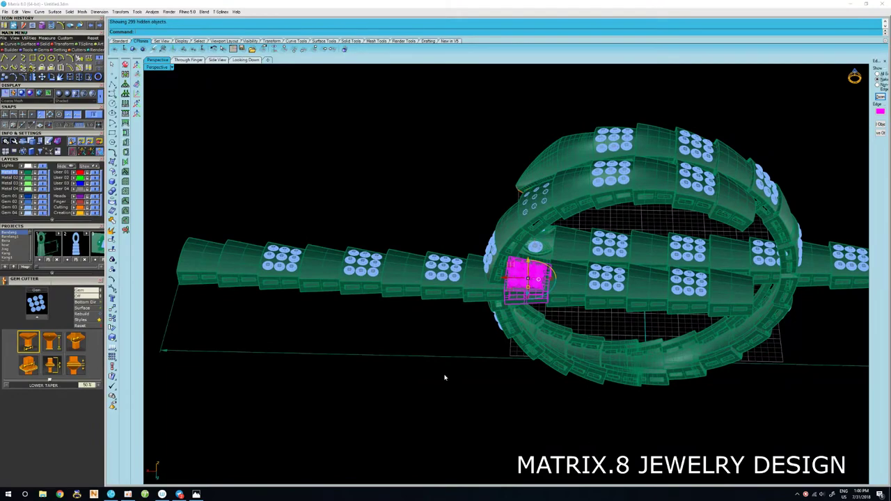
Reveal the hidden bracelet parts and delete the coiled outer ring.
key("Escape")
left_click(625, 189)
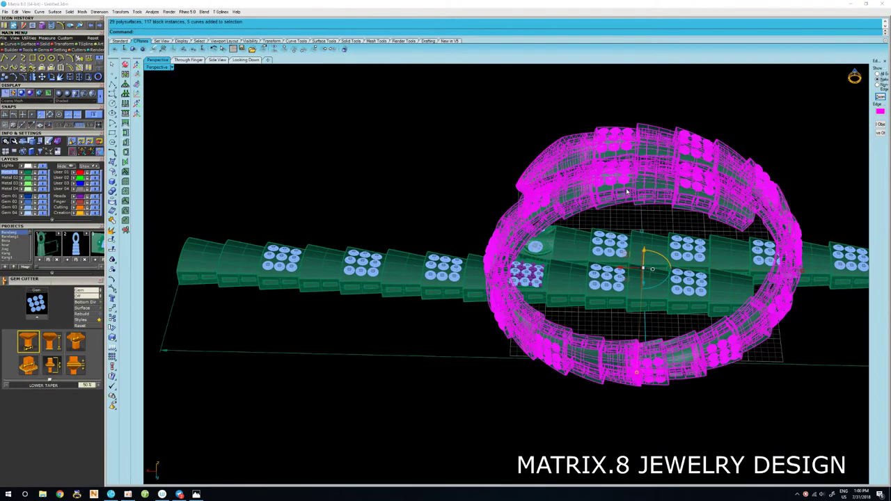
key("Delete")
From a lower side view, select a plain gem block on the upper band.
mouse_move(622, 192)
right_mouse_down()
mouse_move(624, 240)
mouse_move(753, 225)
mouse_move(533, 243)
mouse_move(577, 243)
mouse_move(598, 229)
mouse_move(609, 256)
right_mouse_up()
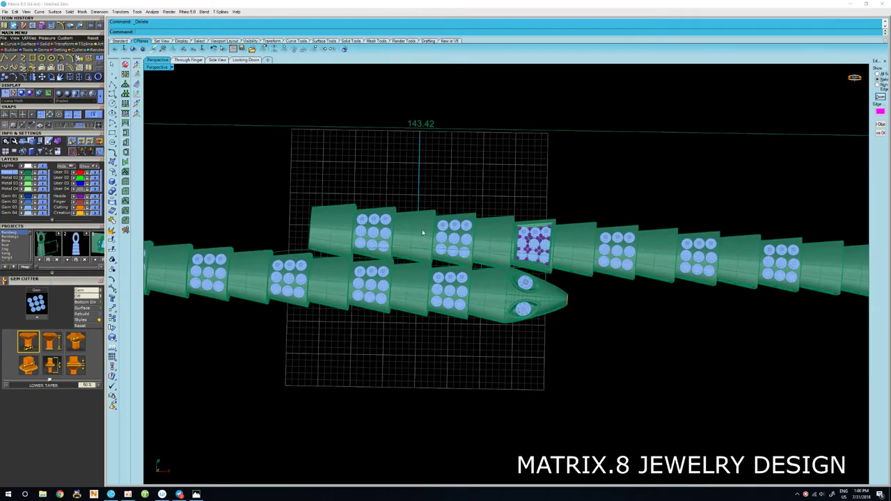
scroll(423, 233, "up", 3)
left_click(386, 235)
scroll(386, 233, "down", 2)
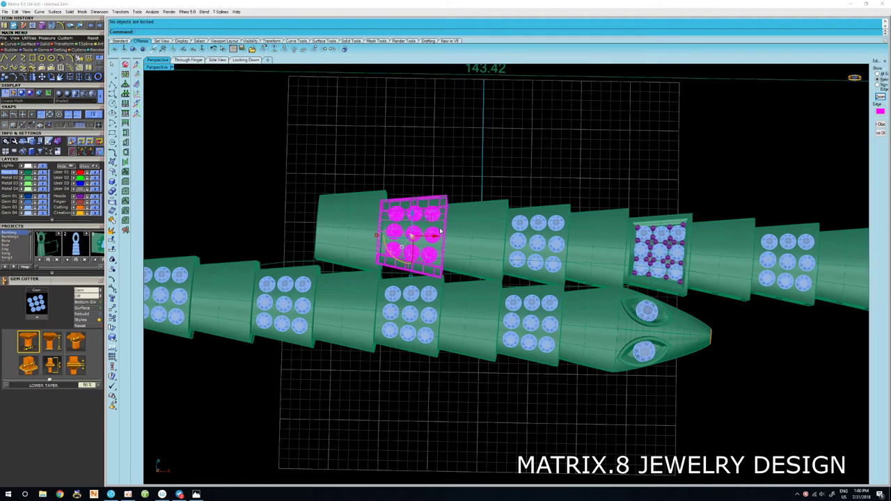
Lock the plain gem block, then copy the pavé panel onto the locked block's segment.
key("ctrl+l")
left_click(657, 239)
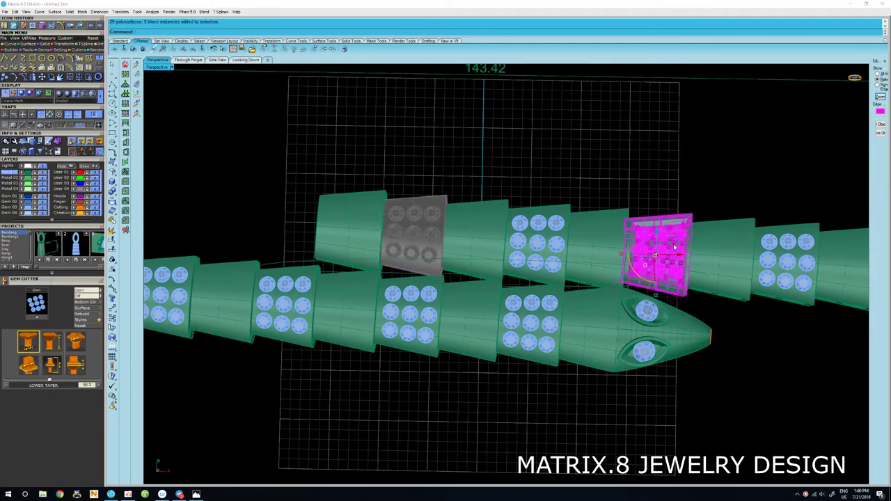
left_click_drag(677, 242, 432, 222)
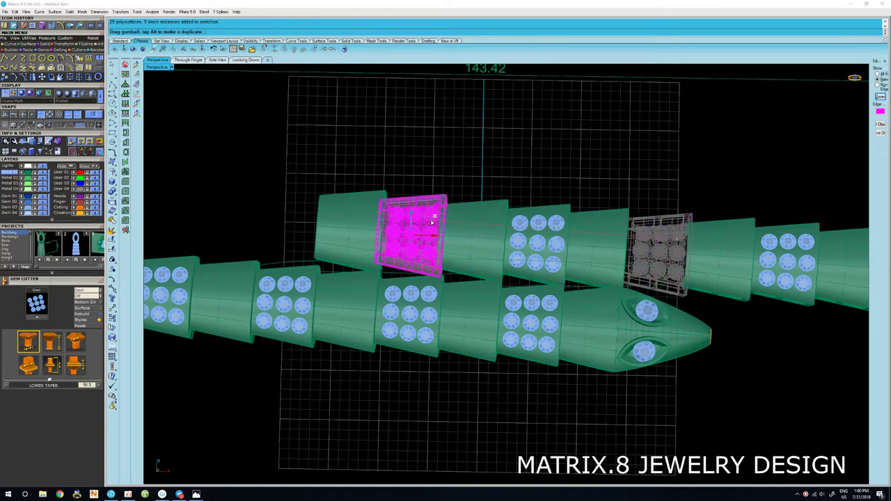
scroll(433, 220, "up", 2)
scroll(432, 221, "up", 2)
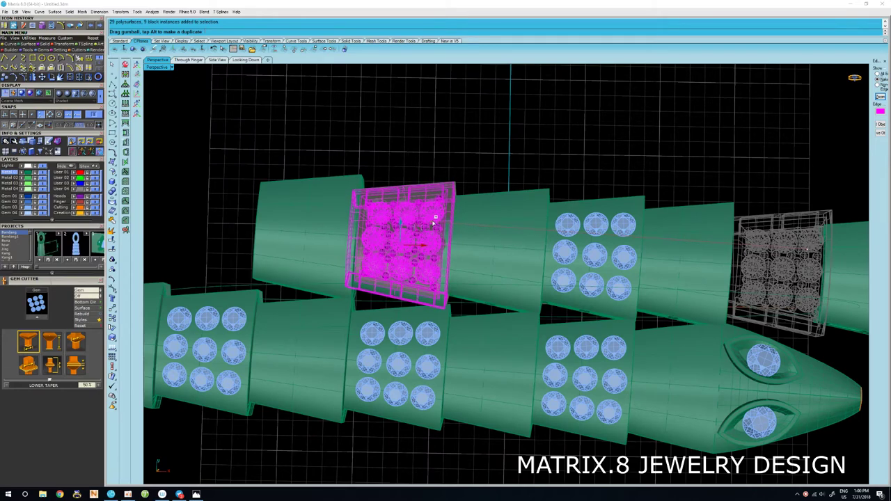
left_click(462, 158)
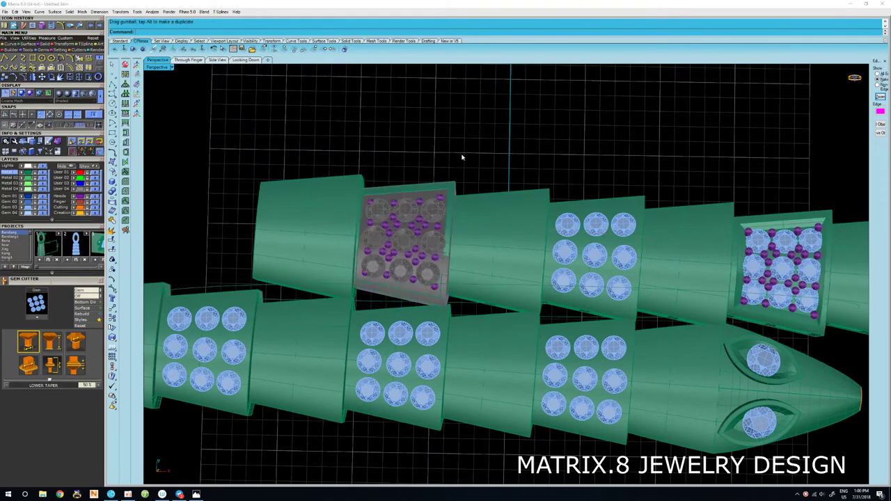
Copy the pavé panel onto the neighbouring segment and nudge it into place.
scroll(443, 218, "up", 2)
scroll(443, 218, "down", 2)
right_click_drag(447, 222, 414, 210, "shift")
scroll(578, 203, "down", 1)
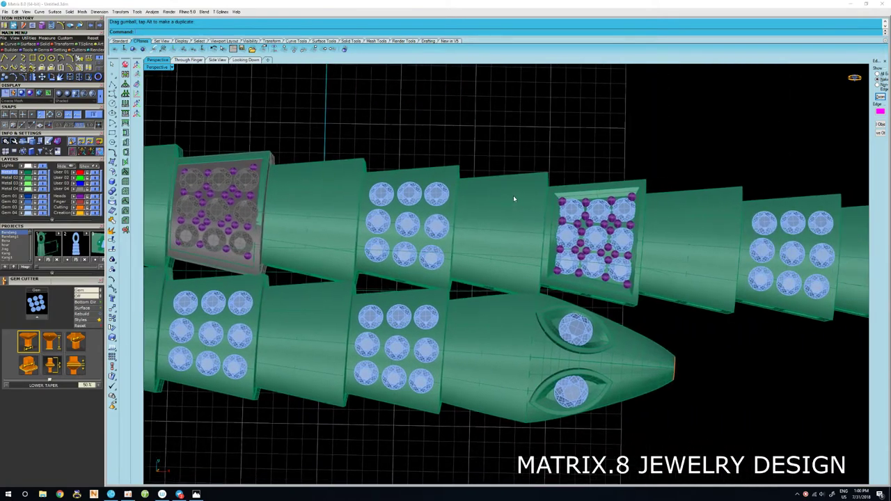
scroll(513, 199, "down", 2)
scroll(543, 209, "up", 1)
right_click_drag(559, 217, 582, 221, "shift")
left_click(582, 221)
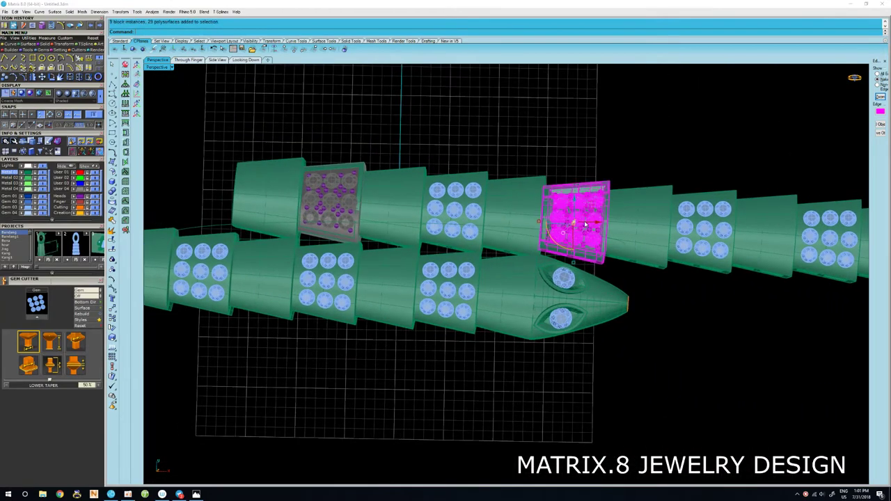
scroll(584, 223, "up", 1)
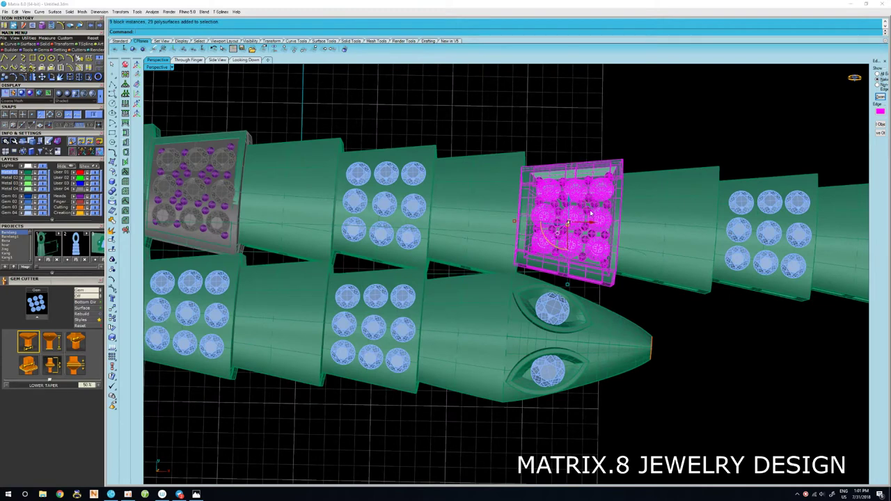
left_click_drag(484, 207, 401, 193)
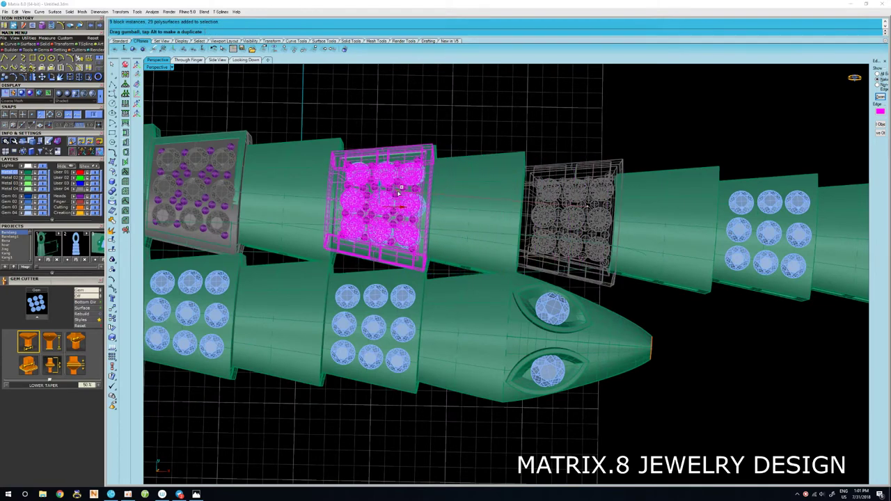
left_click_drag(401, 188, 402, 189)
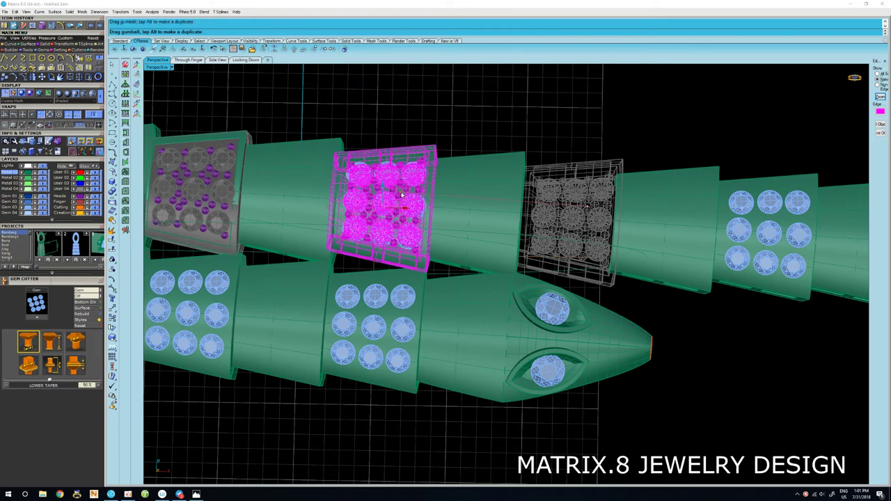
left_click_drag(404, 188, 404, 188)
right_click_drag(431, 167, 489, 146)
key("Escape")
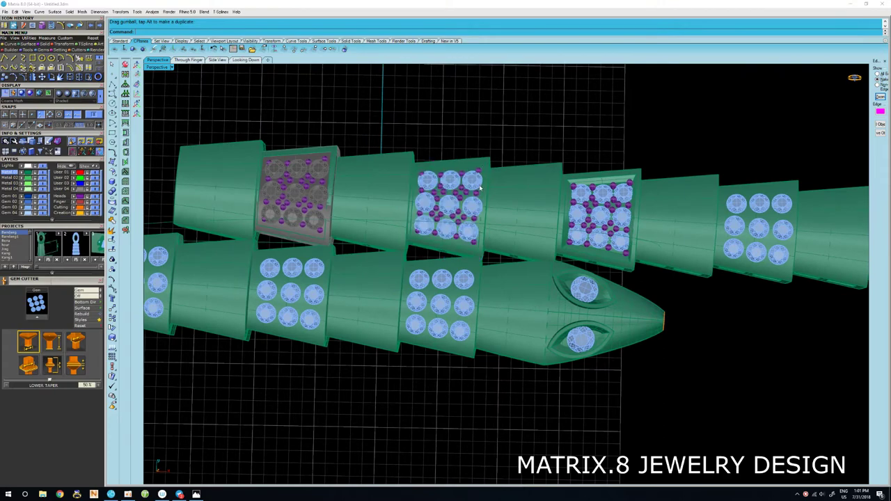
Select the gem block's group Group61 and add the left gem block to the selection.
scroll(481, 181, "up", 4)
left_click(489, 188)
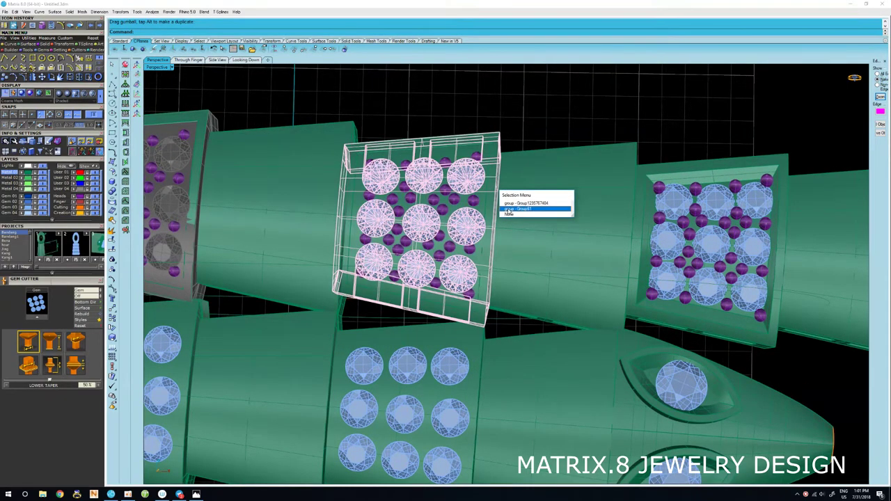
left_click(509, 209)
scroll(506, 206, "down", 4)
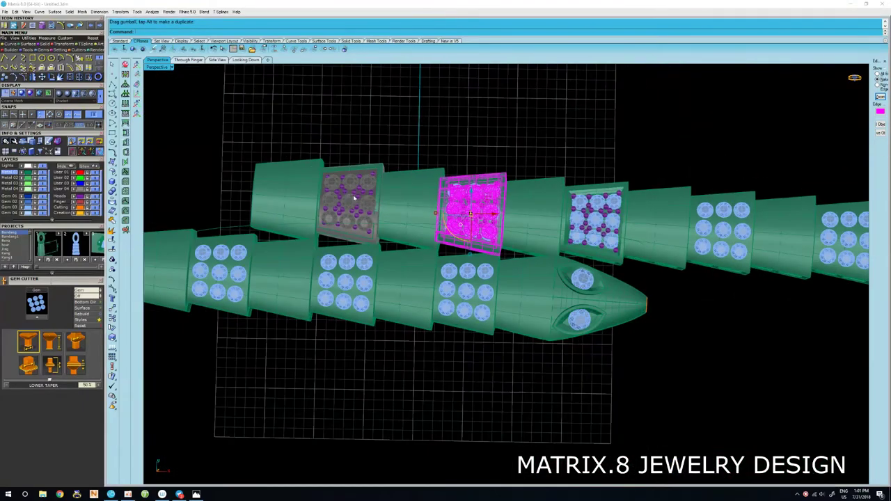
scroll(358, 196, "up", 2)
scroll(376, 188, "up", 2)
left_click(393, 176, "shift")
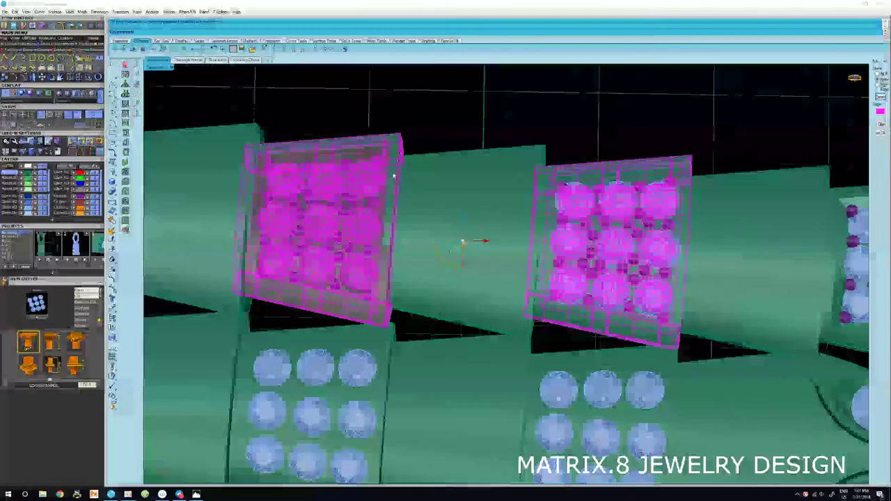
Copy the pavé panel further right onto the next upper-band segment, then deselect.
scroll(545, 203, "down", 3)
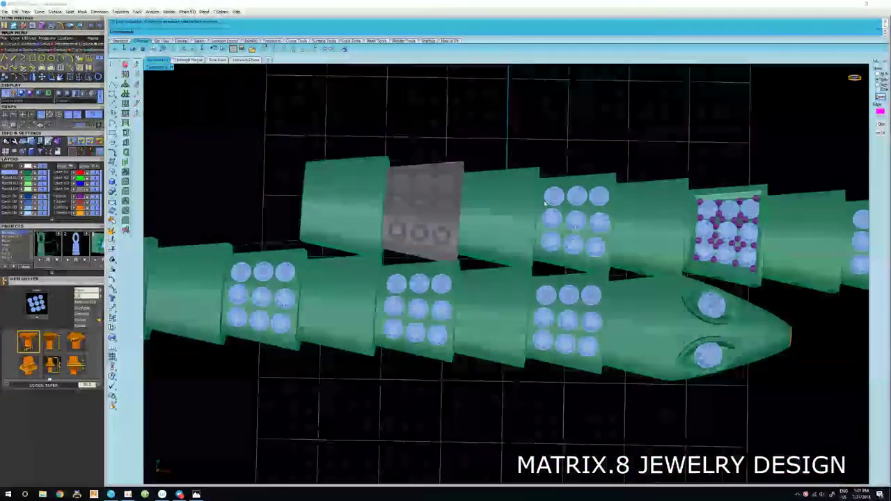
scroll(545, 203, "down", 4)
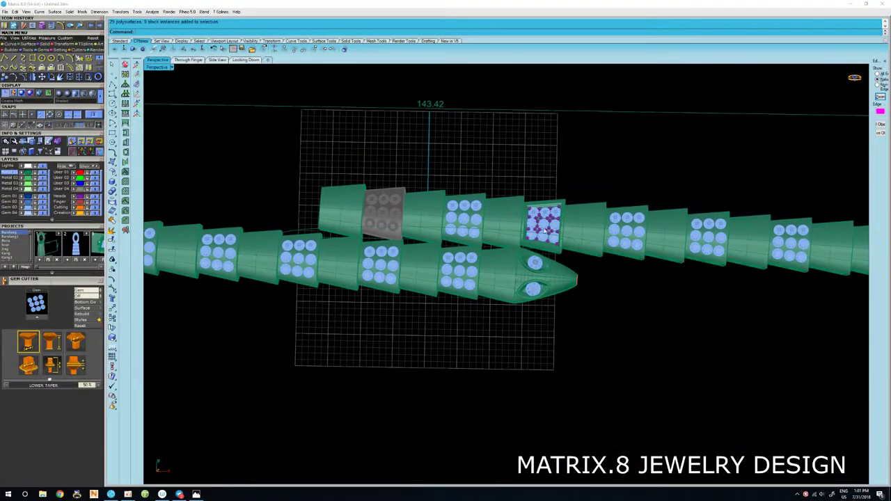
scroll(546, 230, "up", 1)
mouse_move(562, 228)
right_mouse_down("shift")
mouse_move(546, 216)
mouse_move(446, 218)
right_mouse_up("shift")
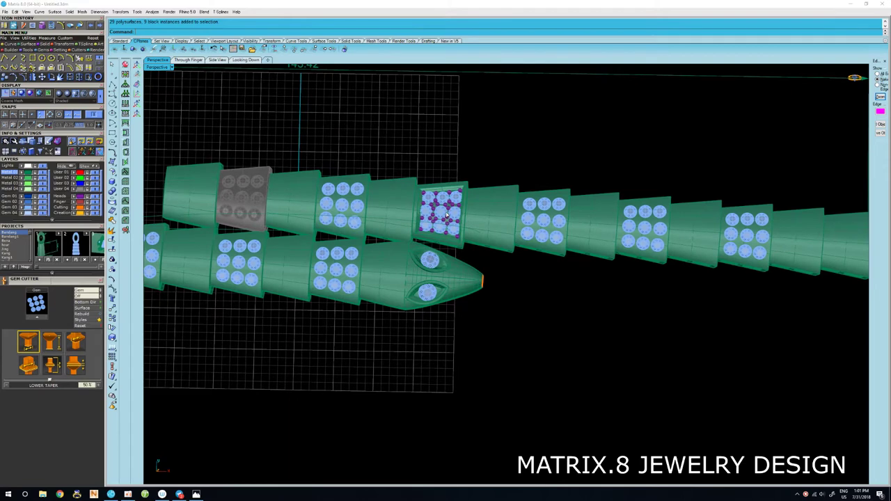
left_click(446, 218)
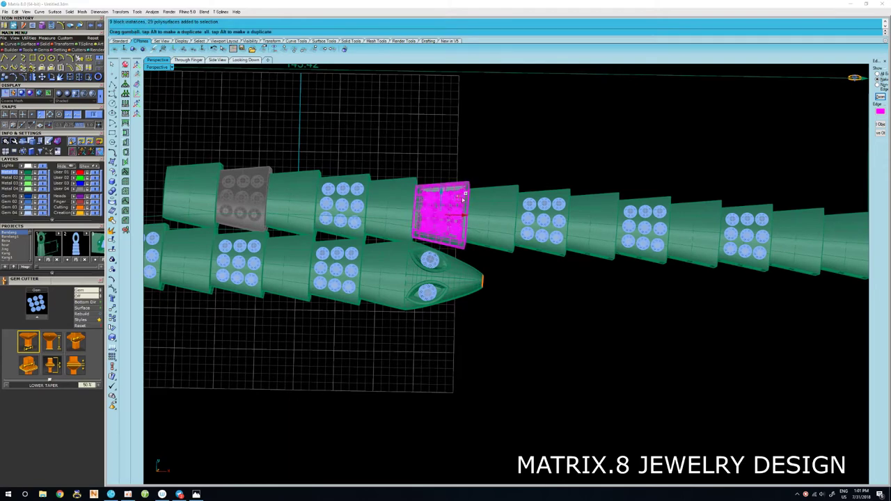
left_click_drag(458, 200, 564, 206)
scroll(551, 204, "up", 2)
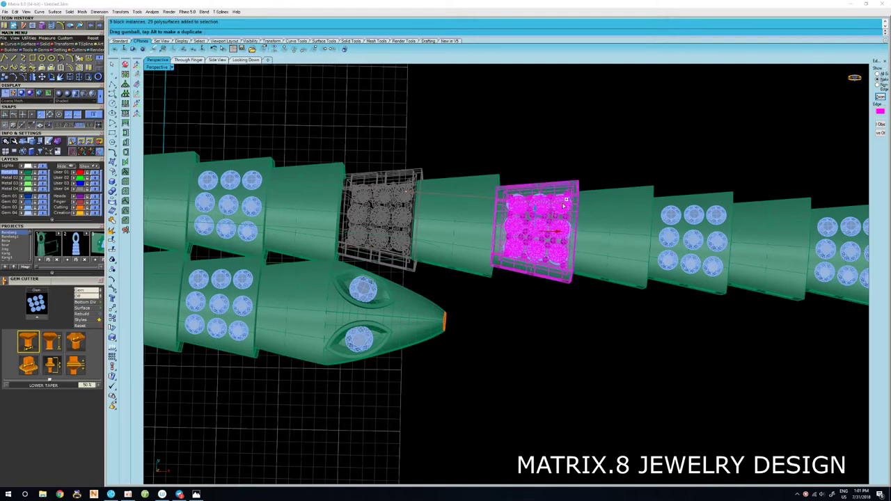
left_click(550, 322)
Select a pavé gem panel on the upper band again.
scroll(616, 263, "down", 5)
scroll(616, 263, "up", 3)
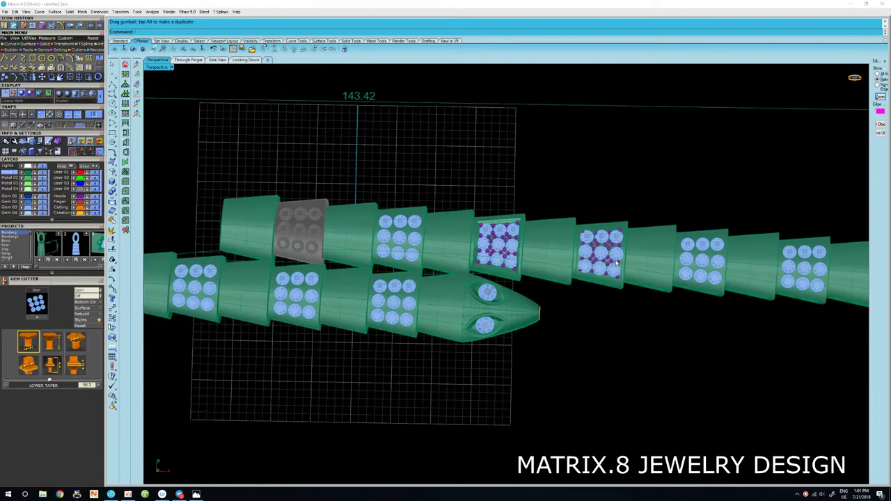
scroll(616, 263, "down", 5)
scroll(556, 262, "up", 4)
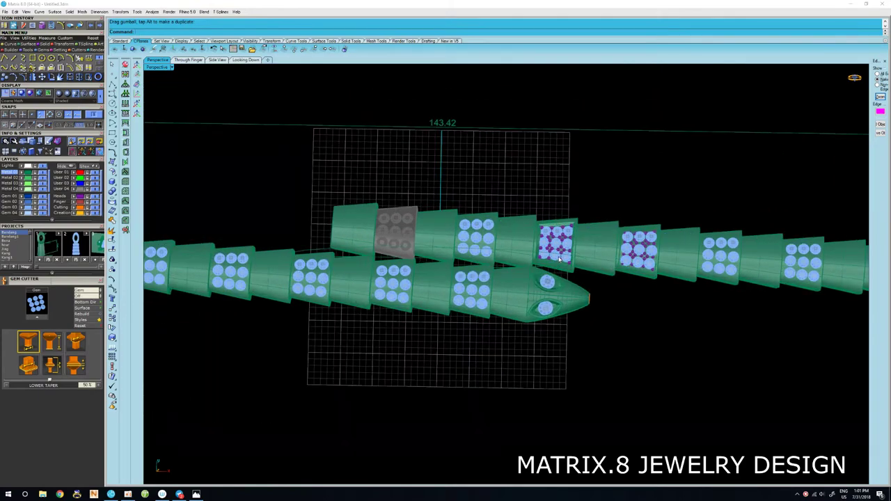
left_click(559, 259)
scroll(577, 244, "up", 1)
scroll(588, 240, "up", 1)
scroll(595, 240, "up", 1)
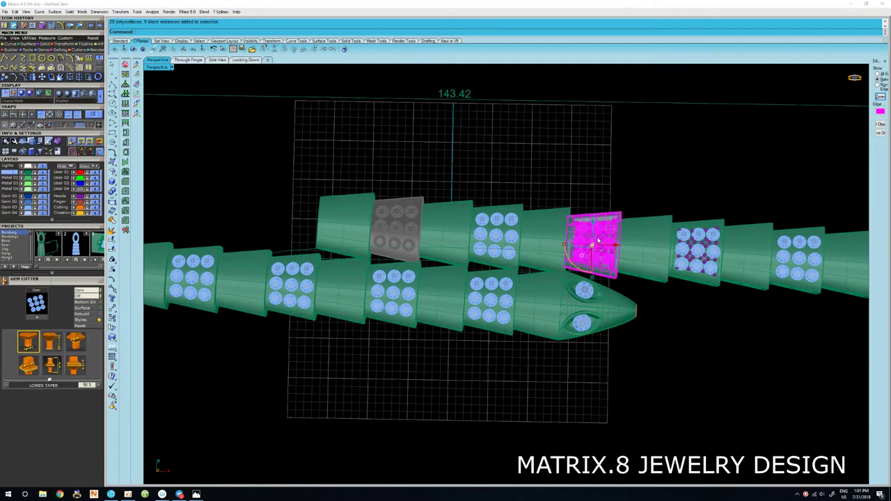
Copy the pavé panel onto the lower band, then undo the misplaced adjustment.
left_click_drag(613, 226, 495, 297)
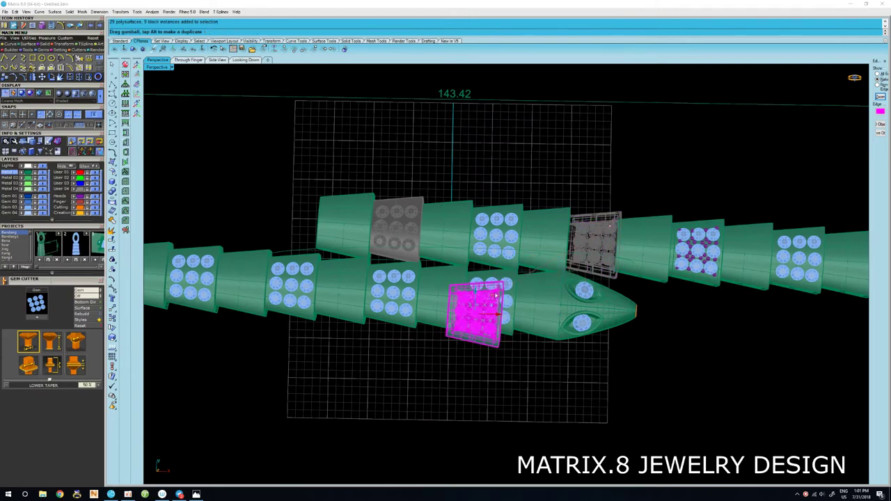
scroll(496, 298, "up", 2)
scroll(508, 284, "up", 1)
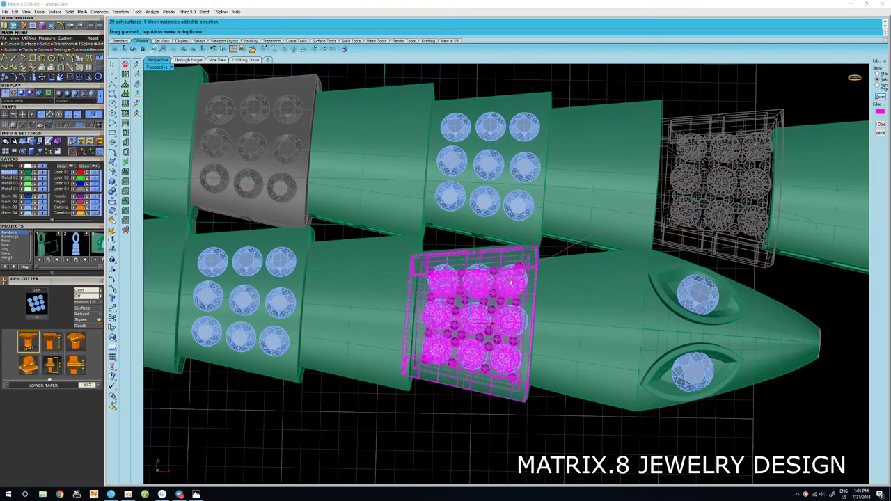
left_click_drag(511, 281, 512, 280)
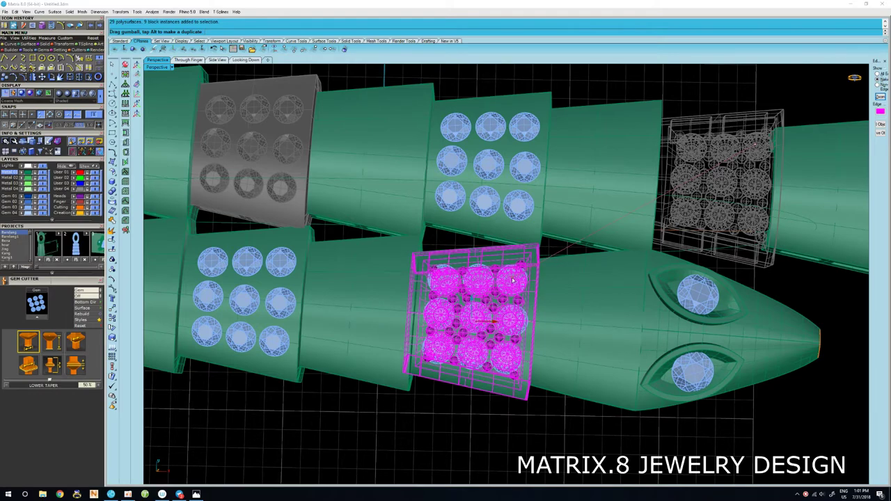
scroll(513, 280, "down", 1)
scroll(511, 281, "down", 2)
scroll(510, 282, "down", 2)
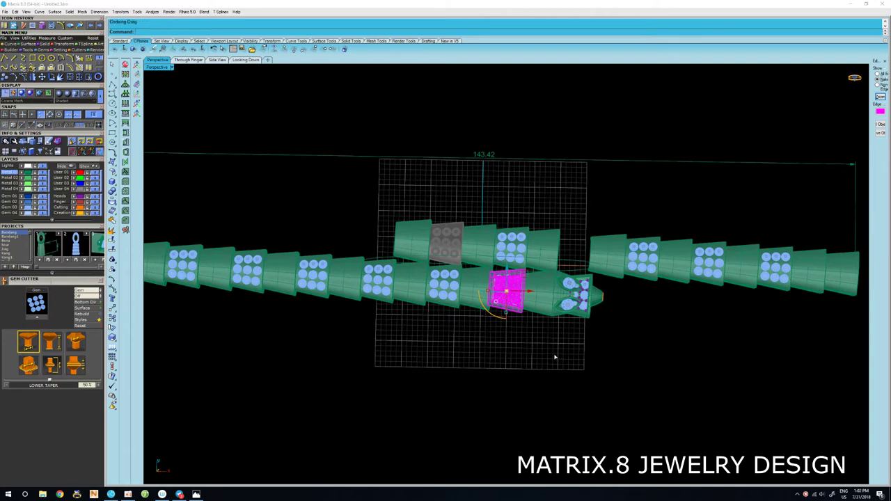
key("ctrl+z")
Place a fresh copy of the pavé panel on the lower band.
scroll(591, 235, "up", 2)
right_click_drag(592, 235, 638, 236, "shift")
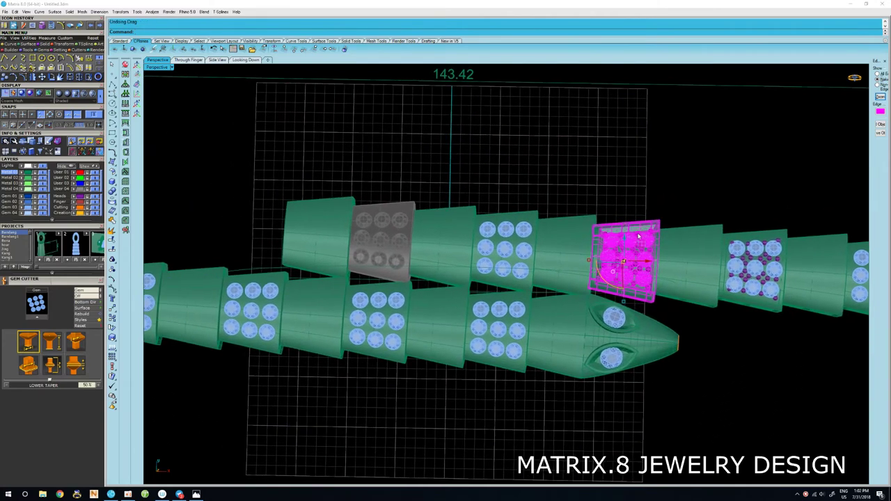
left_click_drag(645, 247, 518, 310)
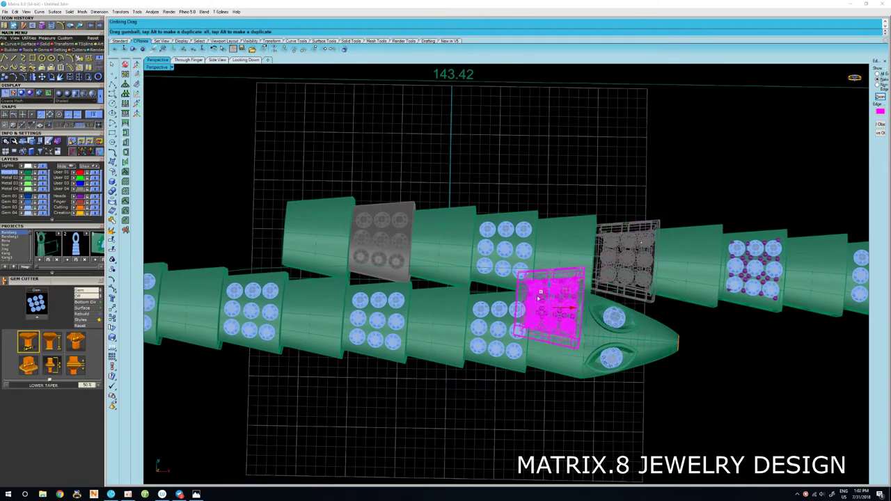
scroll(519, 309, "up", 2)
scroll(510, 308, "up", 2)
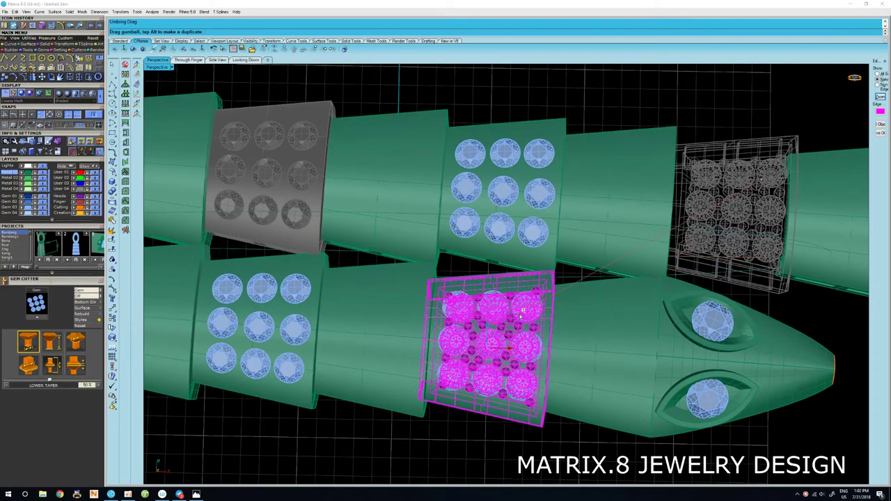
scroll(522, 318, "down", 3)
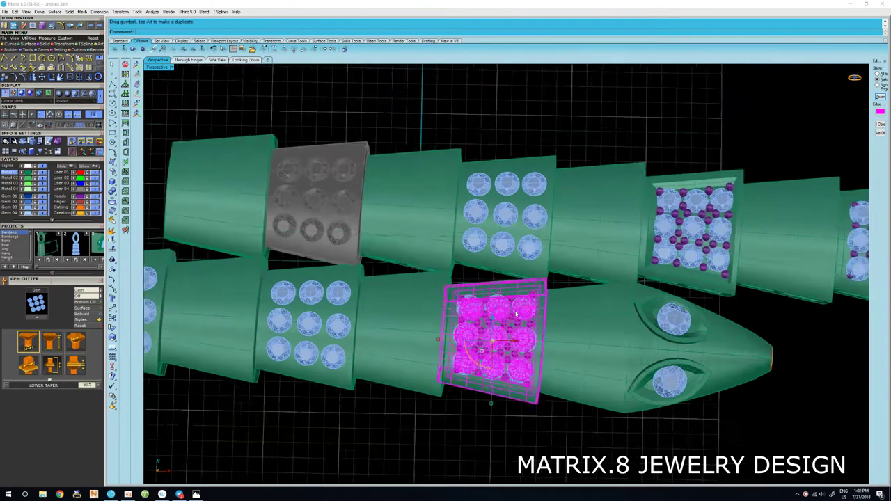
scroll(581, 309, "down", 2)
Slide the copied panel left along the lower band onto the next segment, then deselect.
right_click_drag(581, 309, 626, 317, "shift")
scroll(624, 325, "up", 2)
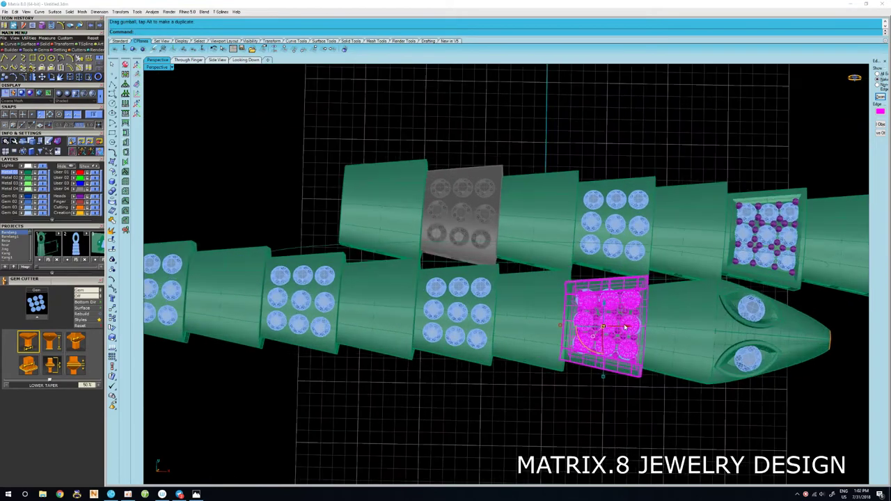
left_click_drag(626, 313, 475, 300)
scroll(598, 326, "down", 3)
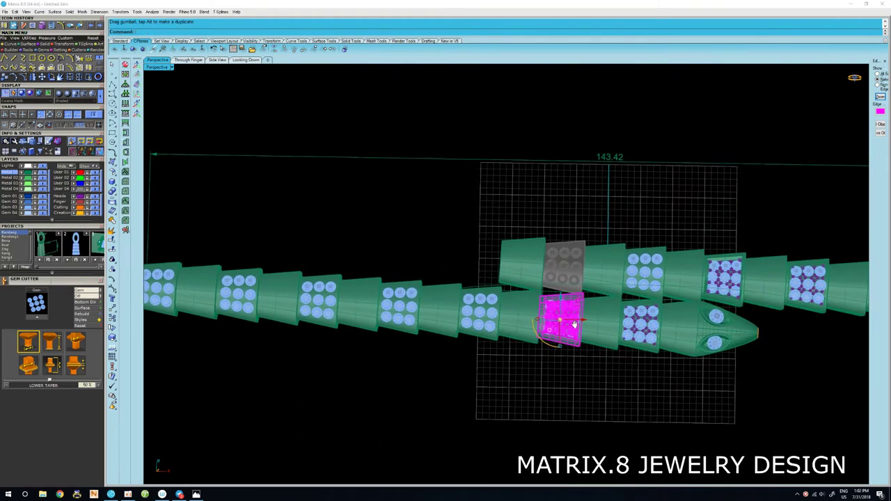
scroll(604, 318, "up", 1)
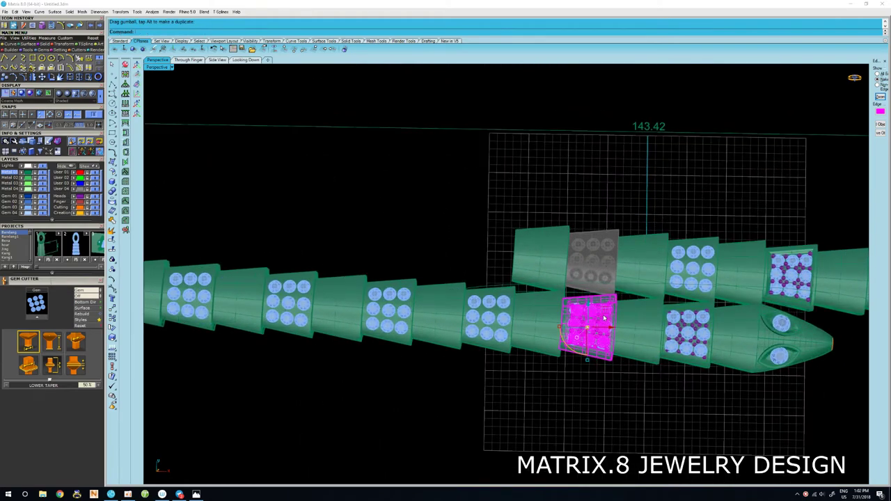
left_click_drag(606, 312, 507, 297)
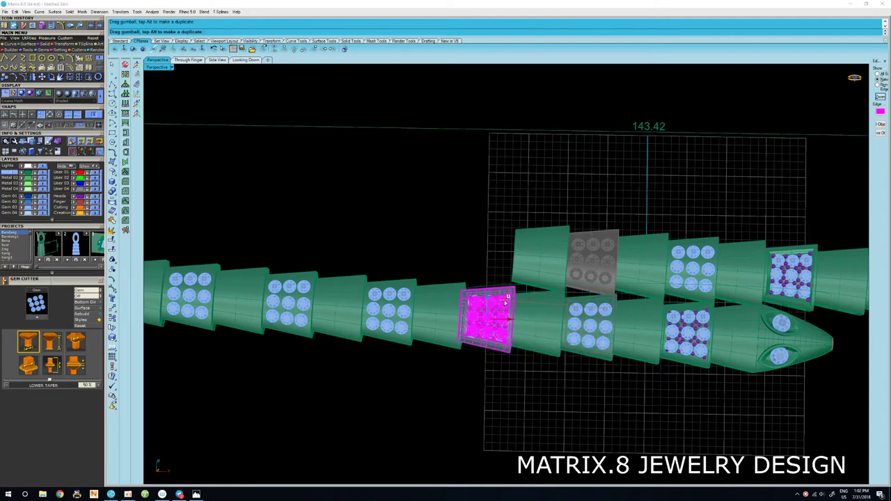
left_click_drag(505, 302, 506, 303)
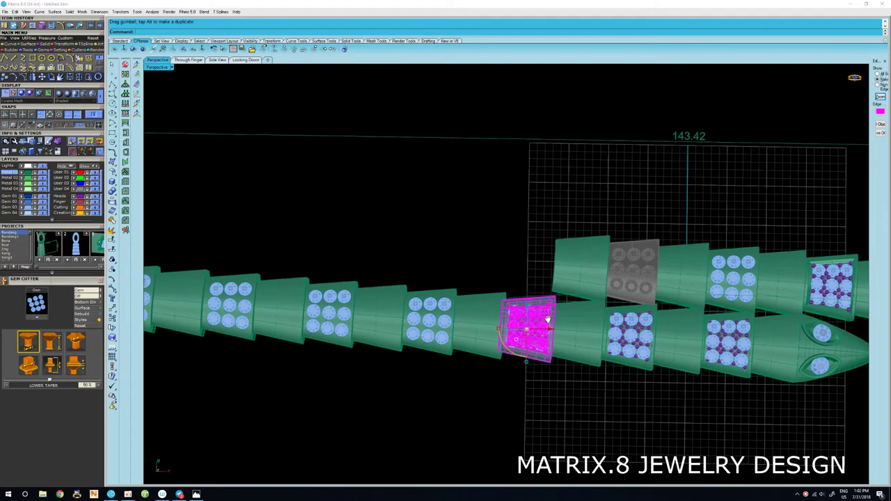
scroll(550, 317, "up", 5)
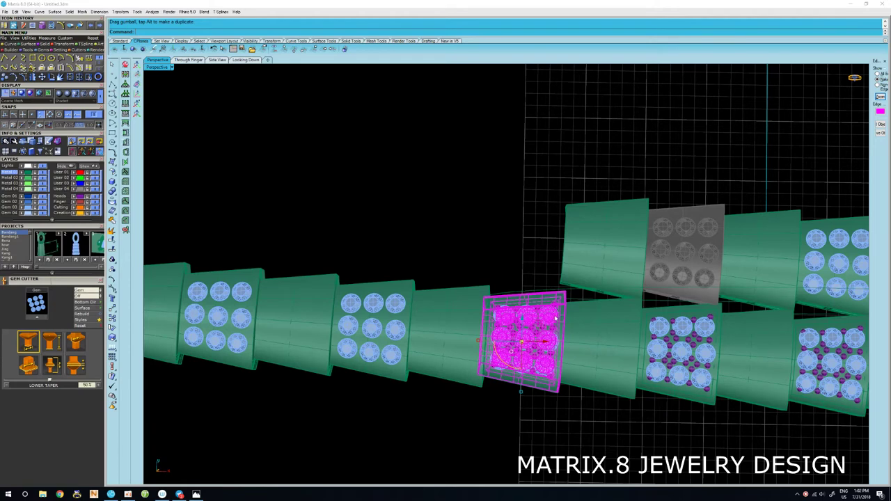
right_click_drag(555, 318, 544, 327)
left_click_drag(538, 324, 389, 307)
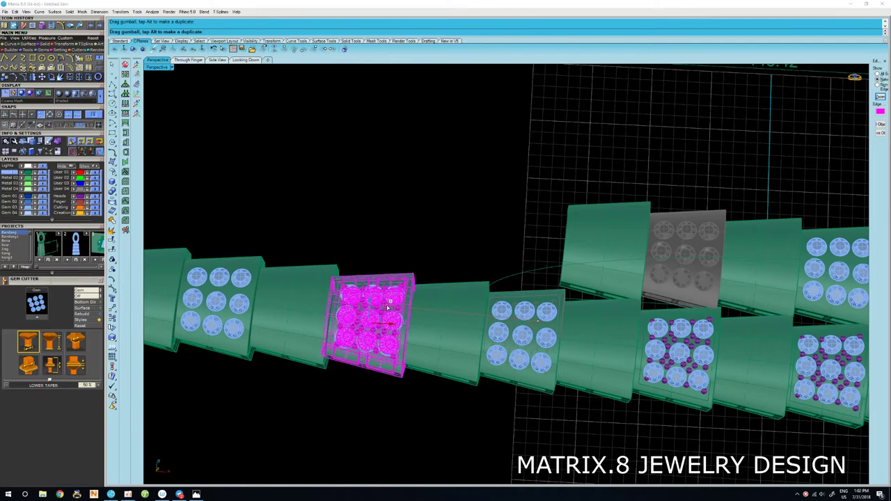
left_click(497, 243)
Check two lower-band gem panels, then clear the selection and view the bracelet edge-on.
scroll(496, 243, "down", 3)
scroll(497, 243, "down", 2)
scroll(497, 247, "down", 1)
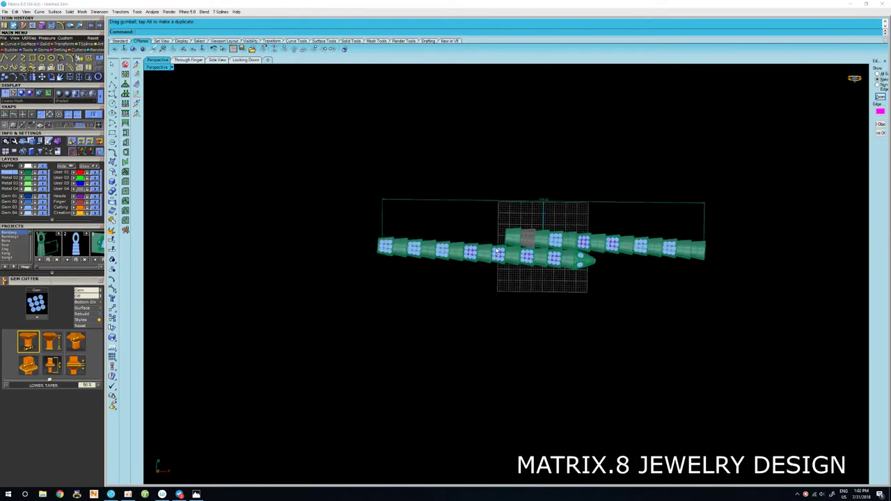
scroll(496, 250, "up", 2)
scroll(494, 253, "up", 2)
scroll(490, 257, "up", 2)
left_click(484, 262)
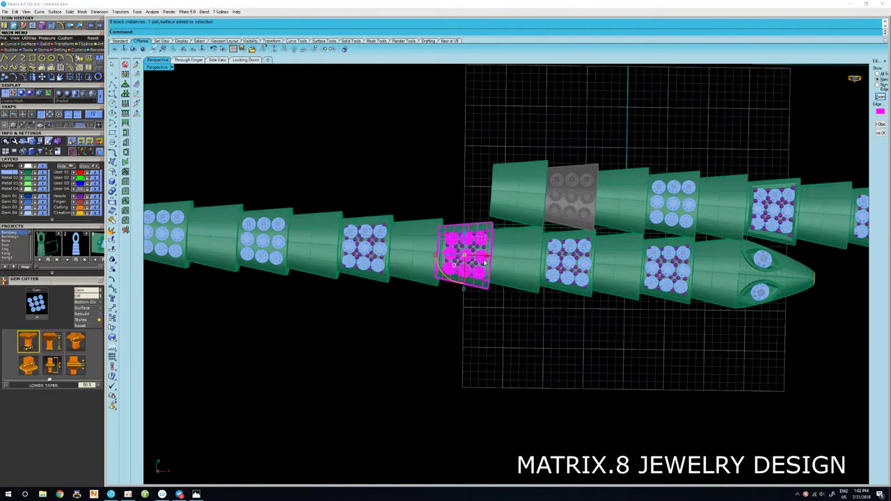
left_click(381, 258, "shift")
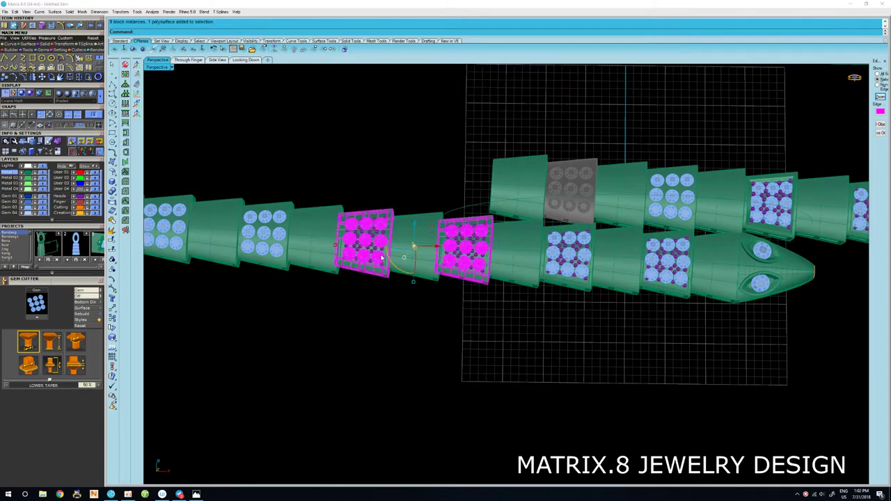
key("Escape")
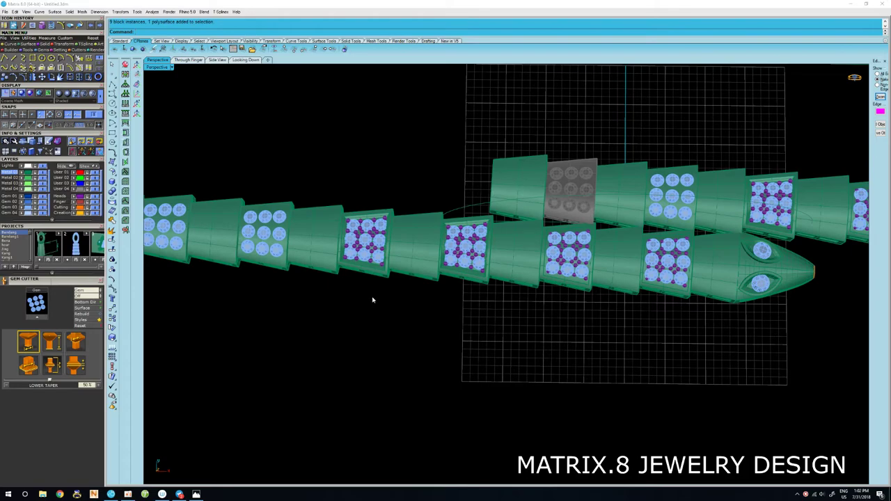
right_click_drag(372, 300, 372, 237)
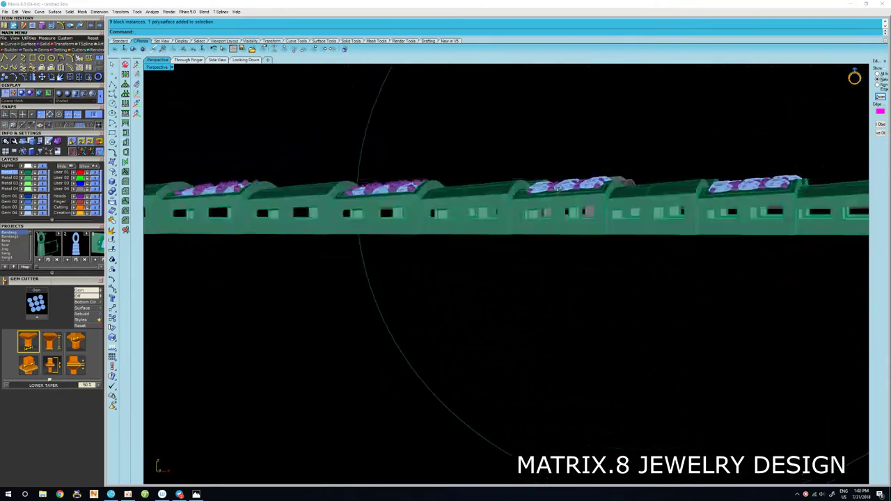
Delete the duplicate gem panel overlapping a lower-band link.
right_click_drag(559, 188, 571, 243)
left_click(584, 256)
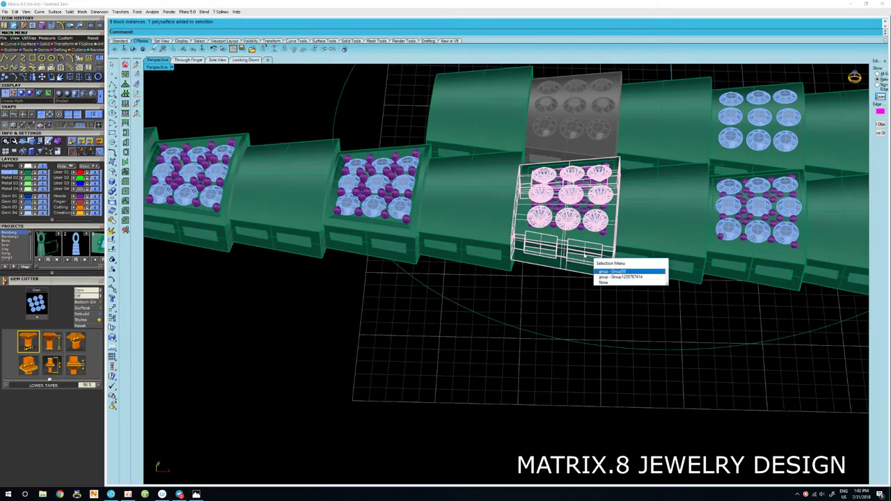
key("Return")
key("Delete")
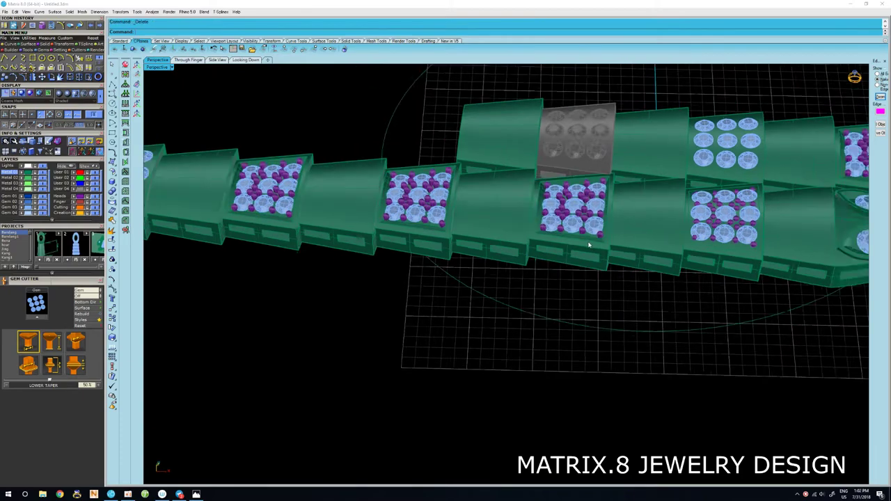
Delete the extra gem panel near the head, restoring the prong group removed by mistake.
right_click_drag(585, 255, 696, 259)
left_click(698, 257)
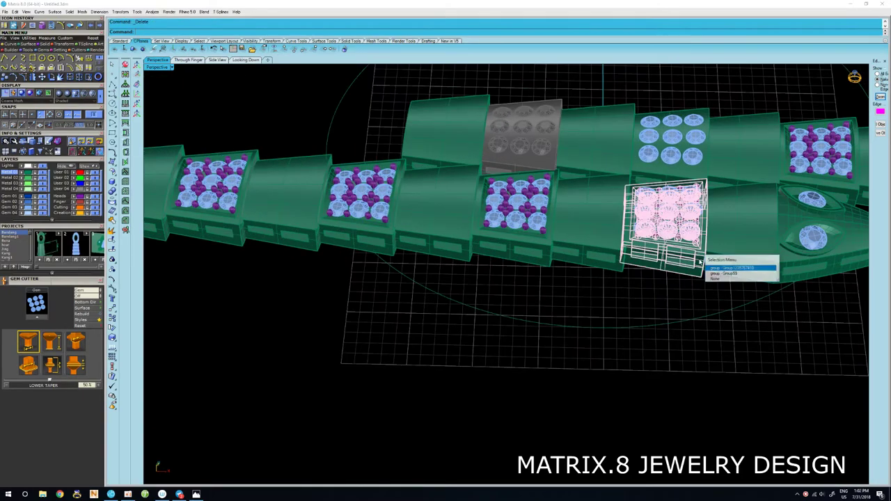
key("Return")
key("Delete")
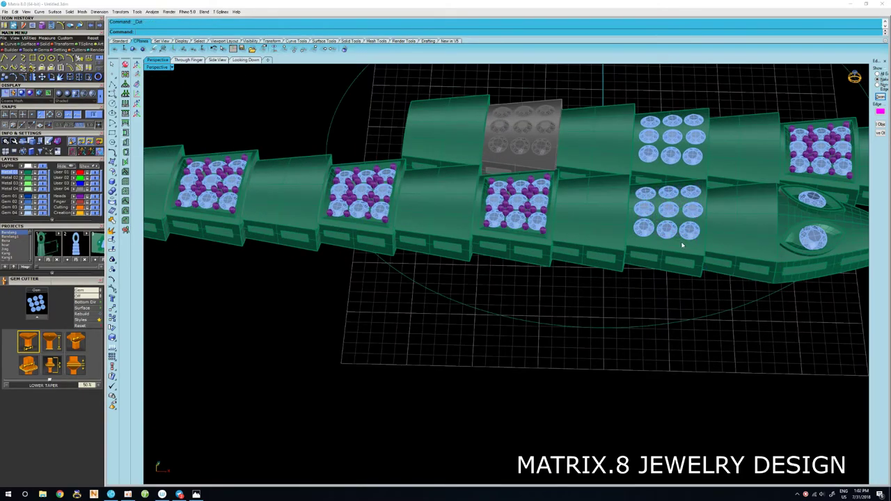
key("ctrl+z")
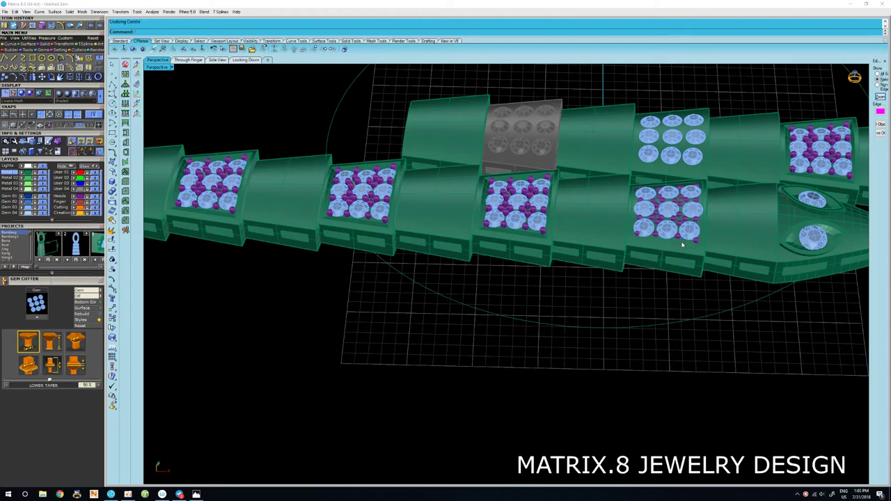
left_click(684, 242)
key("Delete")
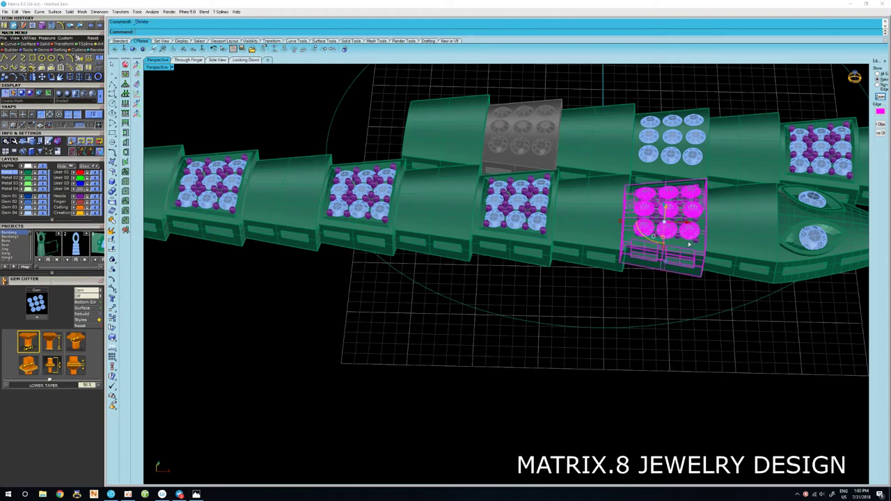
mouse_move(689, 244)
right_mouse_down()
mouse_move(603, 242)
mouse_move(604, 266)
right_mouse_up()
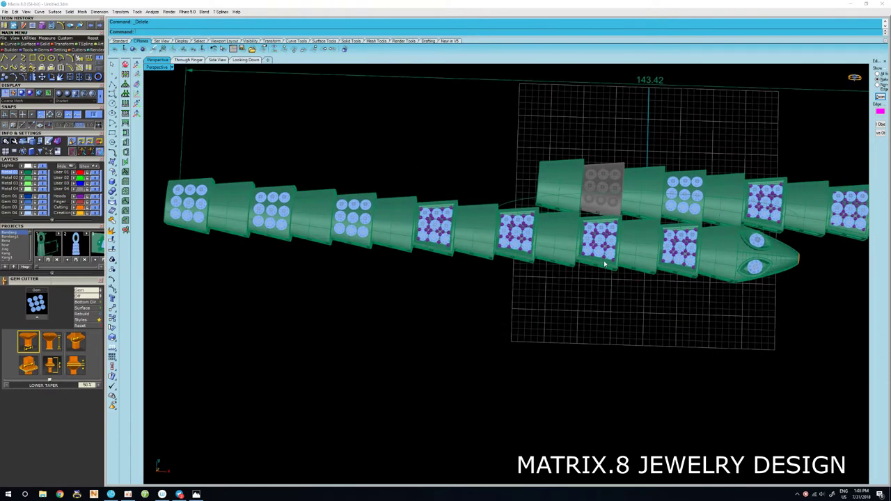
key("ctrl+alt+h")
right_click_drag(632, 241, 438, 248)
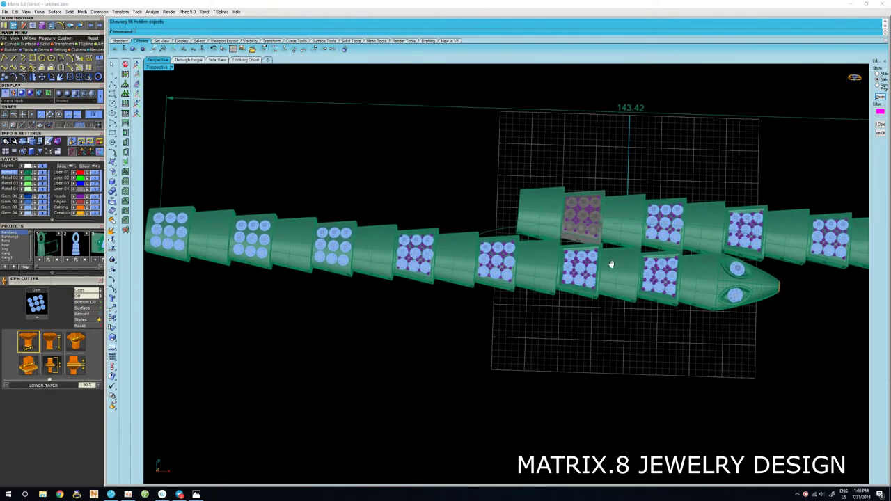
scroll(437, 248, "up", 3)
left_click(414, 256)
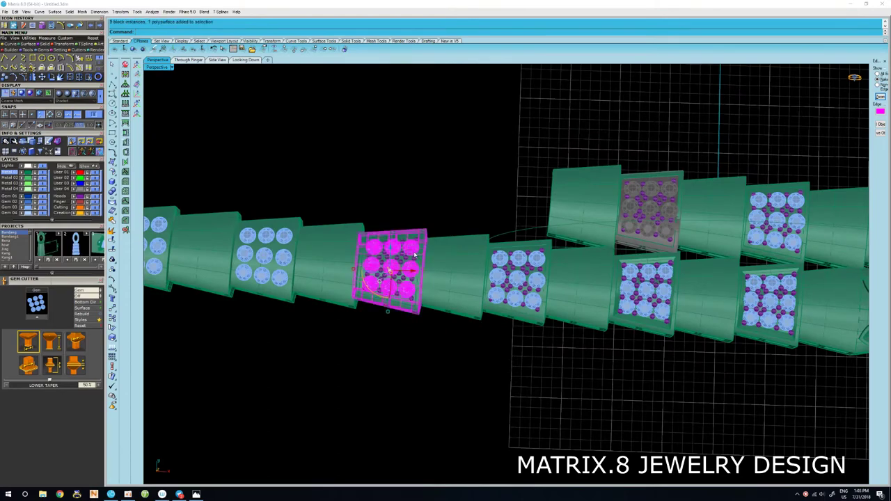
key("Delete")
right_click_drag(414, 256, 446, 251)
scroll(559, 237, "up", 3)
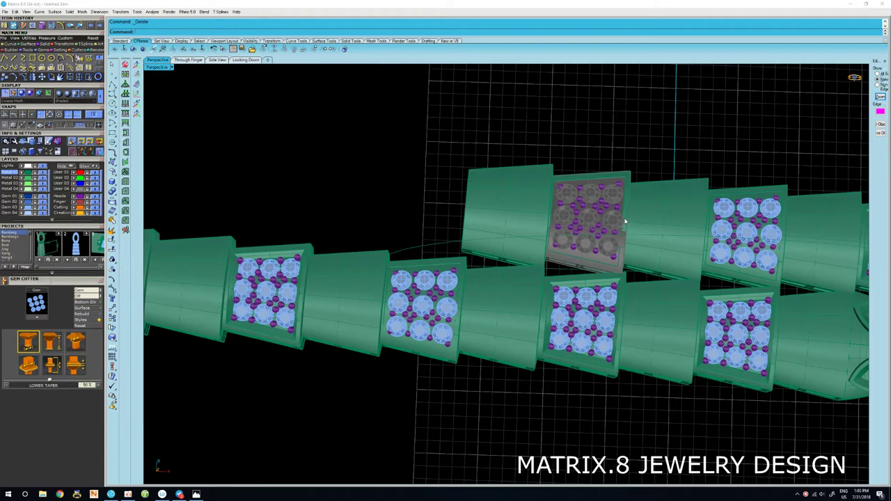
key("ctrl+alt+l")
left_click(626, 223)
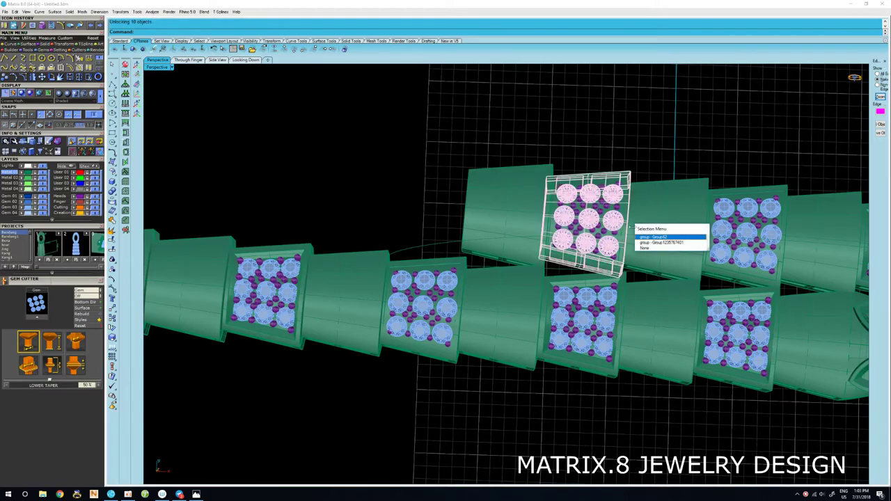
key("Delete")
scroll(633, 230, "down", 5)
scroll(715, 240, "up", 5)
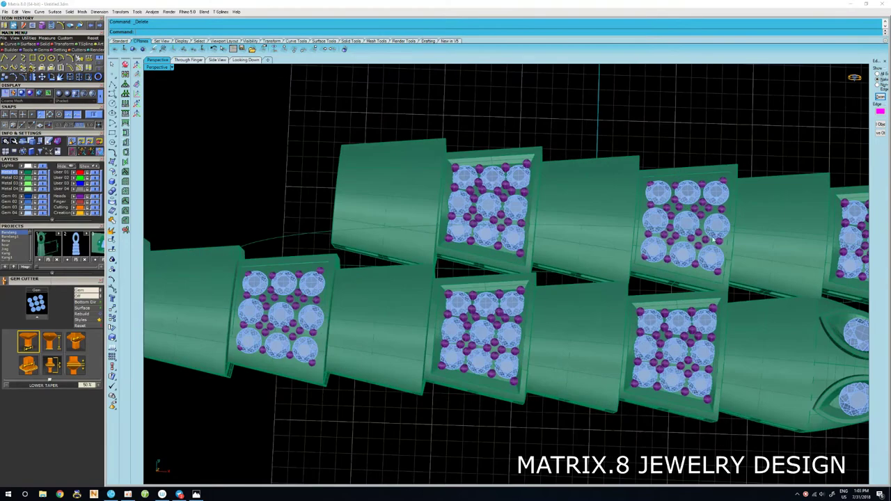
scroll(715, 240, "up", 3)
left_click(733, 256)
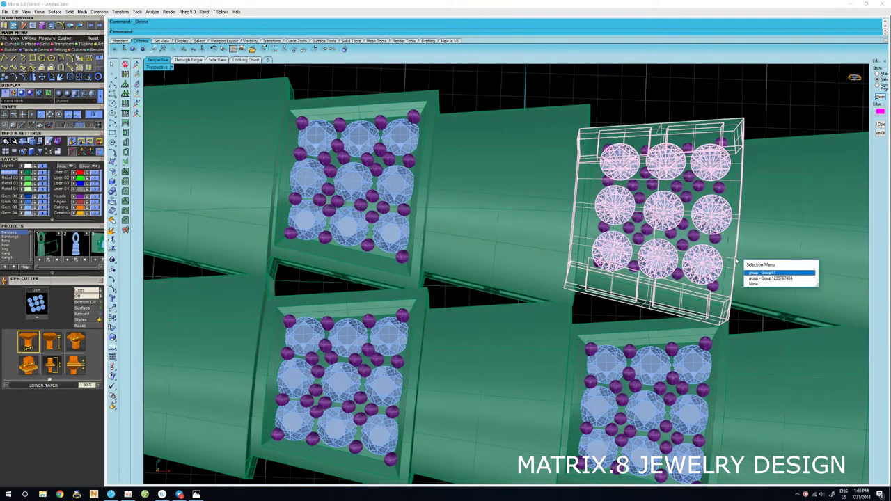
key("Escape")
scroll(716, 254, "down", 5)
scroll(705, 249, "down", 2)
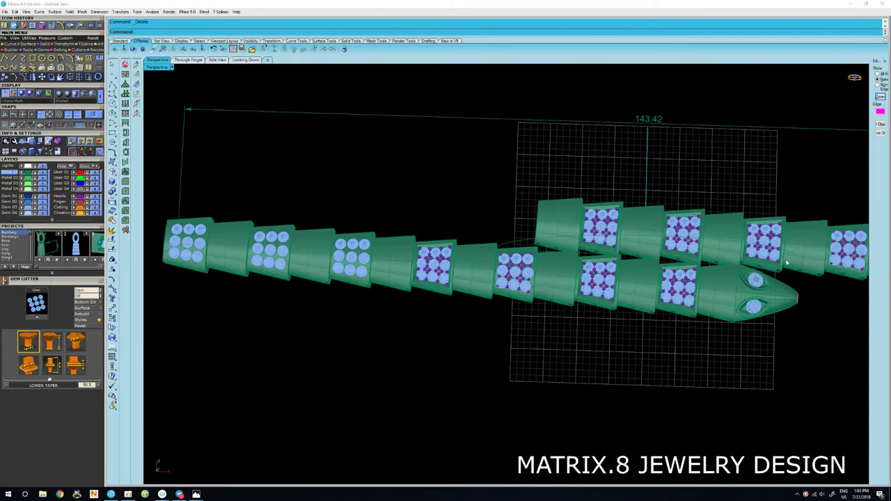
scroll(786, 262, "down", 3)
right_click_drag(771, 289, 562, 291, "shift")
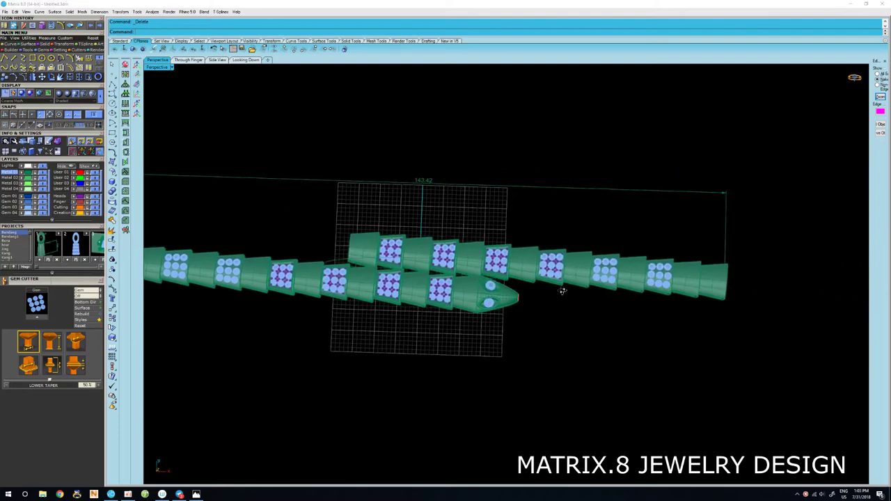
scroll(562, 291, "up", 2)
scroll(562, 291, "up", 1)
scroll(566, 280, "down", 3)
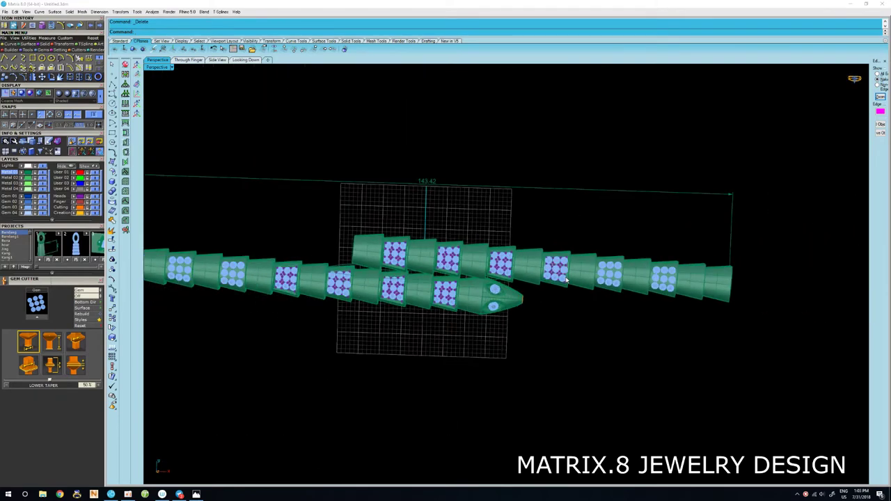
right_click_drag(568, 280, 569, 267)
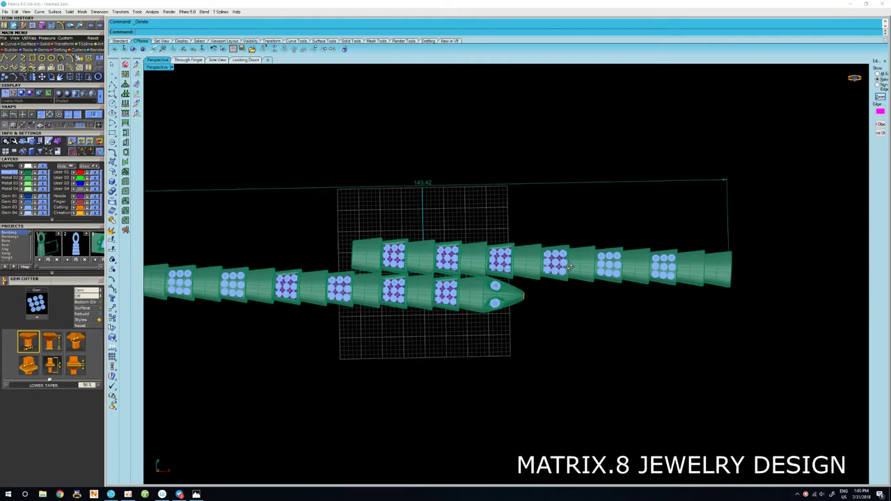
scroll(499, 288, "up", 2)
scroll(501, 292, "up", 1)
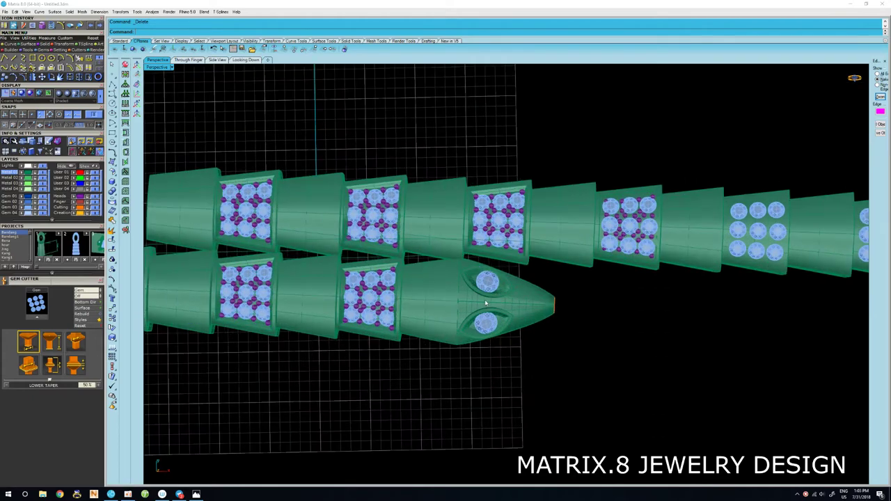
mouse_move(476, 296)
right_mouse_down()
mouse_move(467, 238)
mouse_move(477, 295)
right_mouse_up()
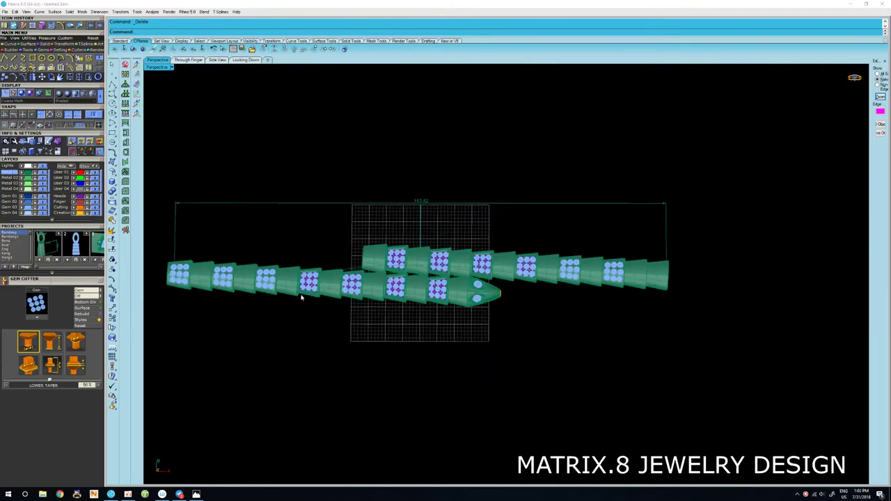
Move the view to the bracelet's tail end and try selecting segments there.
left_click(269, 285)
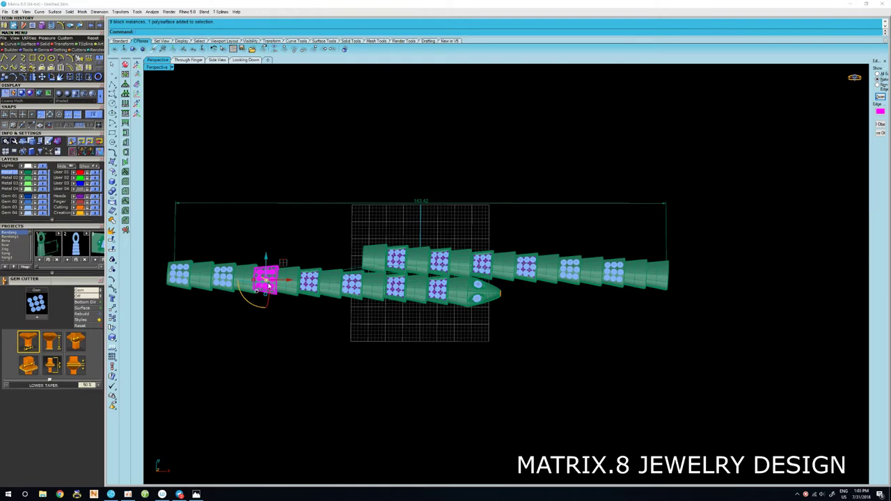
scroll(268, 285, "up", 2)
right_click_drag(268, 286, 472, 313, "shift")
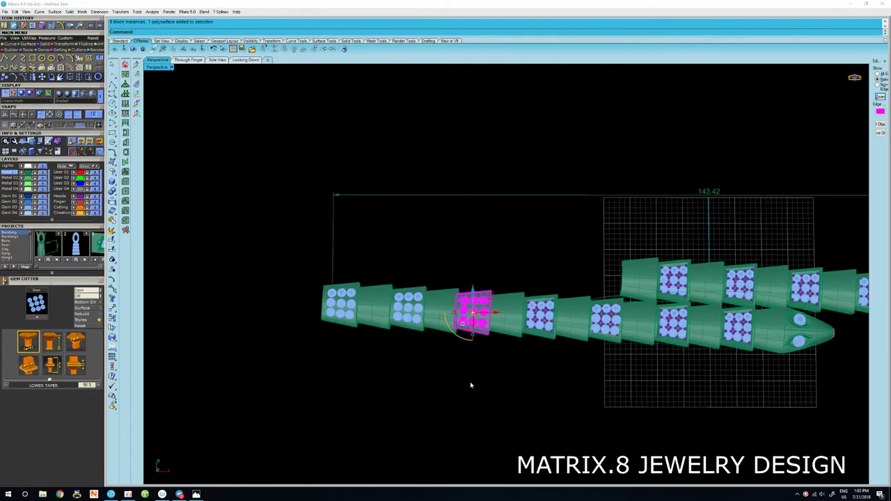
left_click(474, 394)
scroll(487, 348, "up", 1)
scroll(495, 319, "up", 2)
scroll(495, 320, "down", 3)
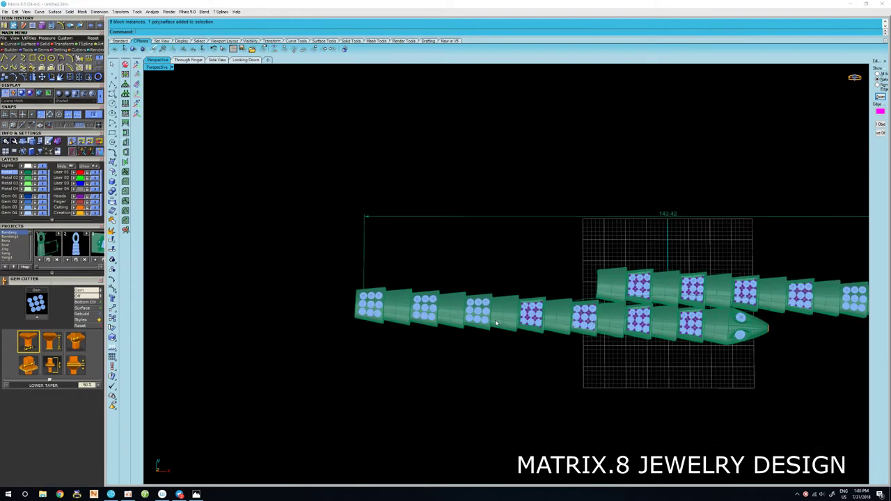
left_click(495, 320)
scroll(494, 323, "up", 1)
scroll(496, 322, "up", 1)
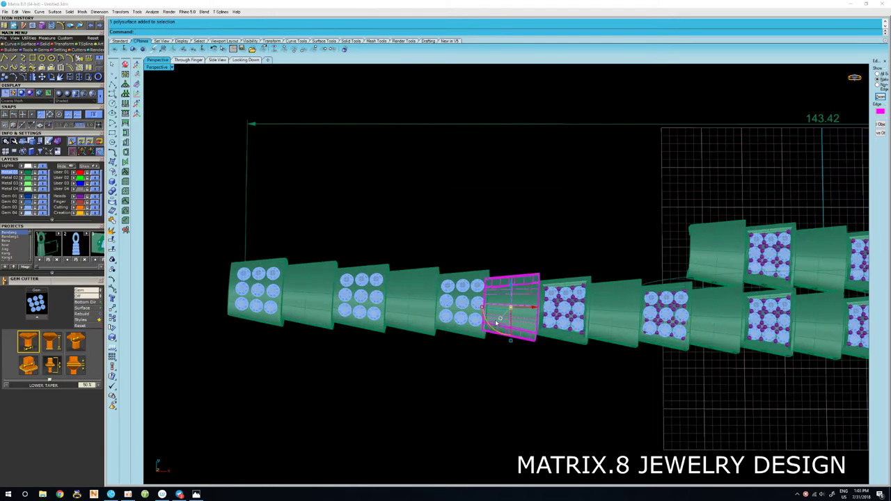
left_click(495, 364)
Select the third gem panel from the tail with its nine gems, cancelling Save As.
left_click(473, 326)
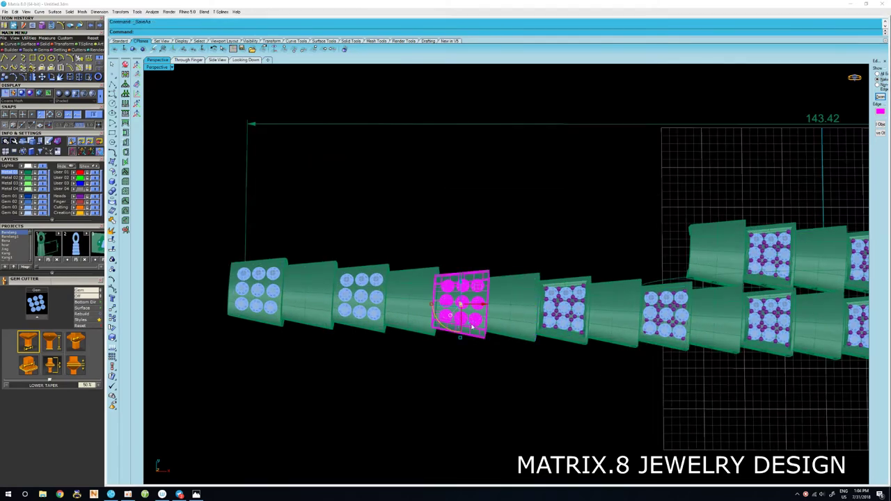
left_click(463, 369)
left_click(470, 314)
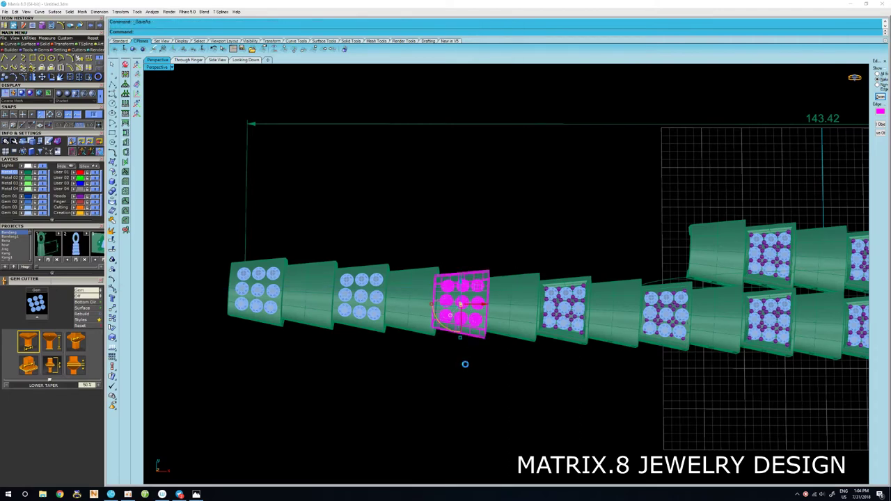
key("ctrl+shift+s")
key("Escape")
scroll(449, 333, "up", 1)
left_click(447, 342)
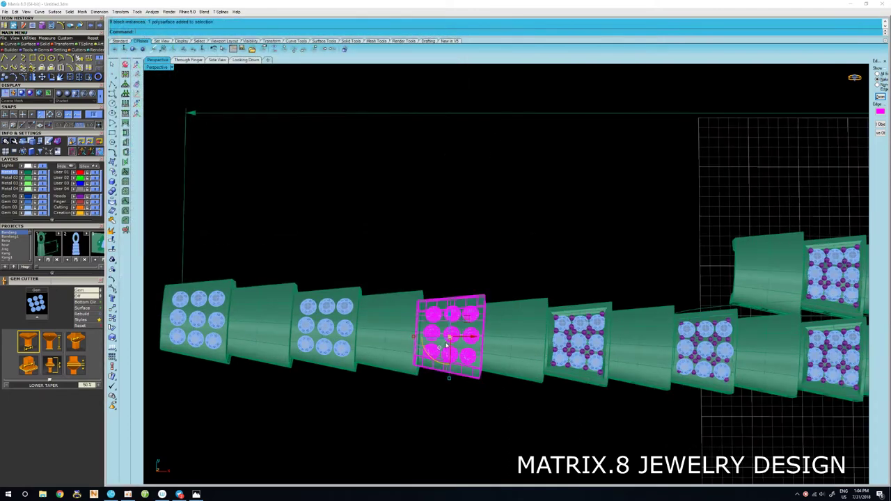
Delete seven gems from the first plain panel: centre, right-middle, top row, middle-left and bottom row.
left_click(448, 336)
right_click(449, 336)
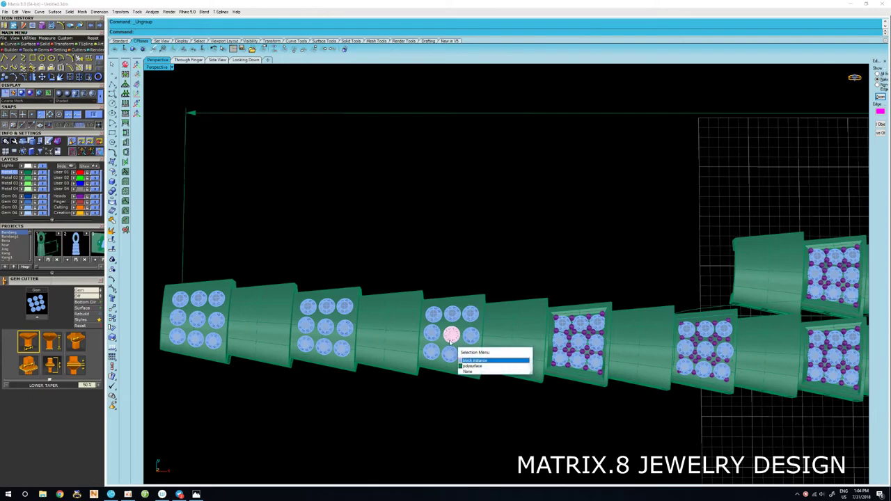
key("Delete")
left_click(471, 335)
key("Delete")
left_click(470, 314)
key("Delete")
left_click(451, 314)
key("Delete")
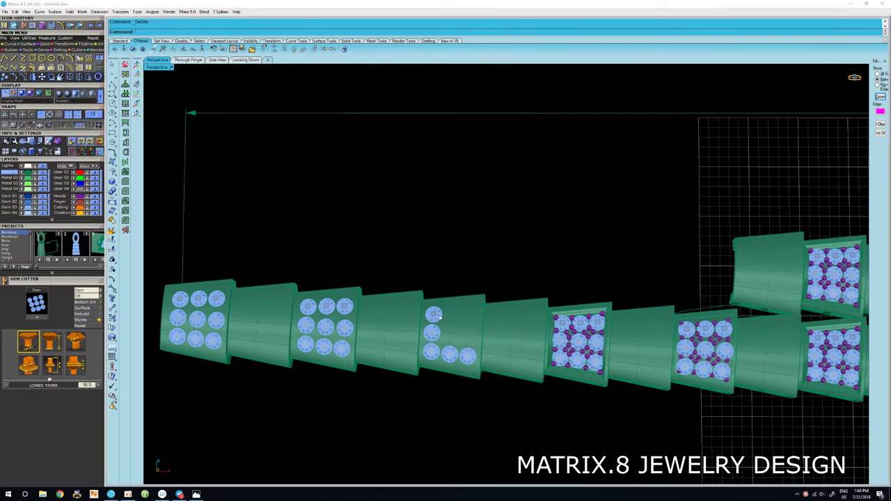
left_click(432, 334)
key("Delete")
left_click(431, 355)
key("Delete")
left_click(449, 354)
key("Delete")
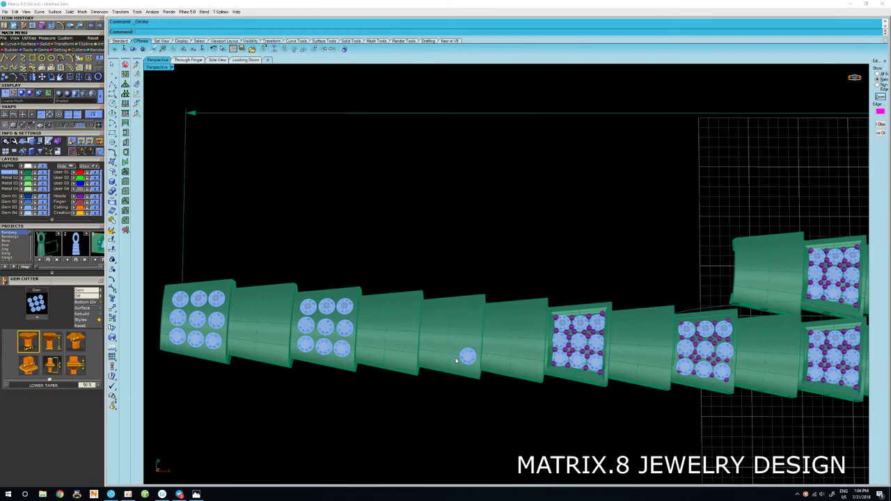
Delete the round gems from the second panel one by one.
left_click(321, 365)
left_click(334, 382)
left_click(335, 352)
left_click(326, 344)
key("Delete")
left_click(307, 345)
key("Delete")
left_click(307, 326)
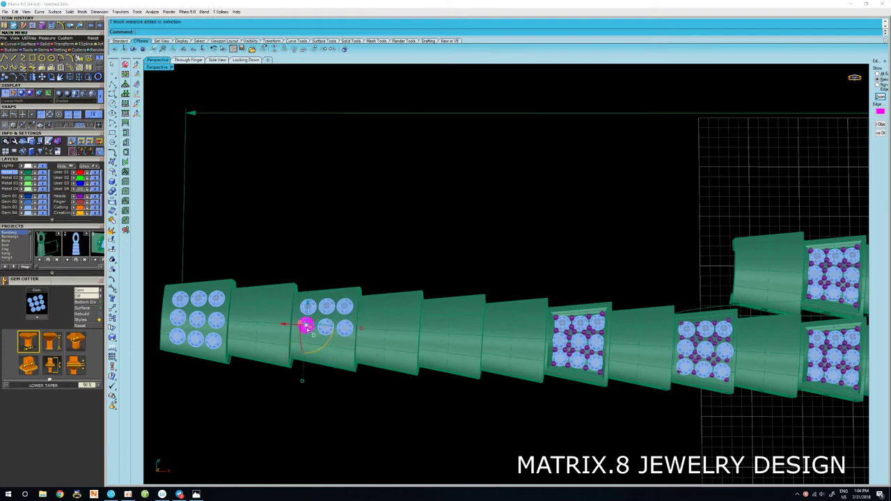
key("Delete")
key("Delete")
left_click(308, 306)
Restore the accidentally deleted second panel body and remove its two remaining loose gems.
key("Delete")
left_click(326, 306)
key("Delete")
key("Delete")
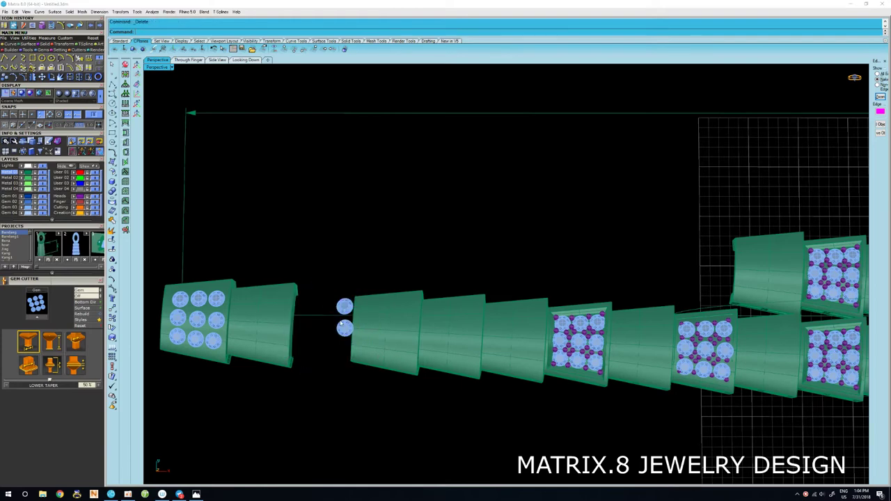
key("ctrl+z")
left_click(345, 328)
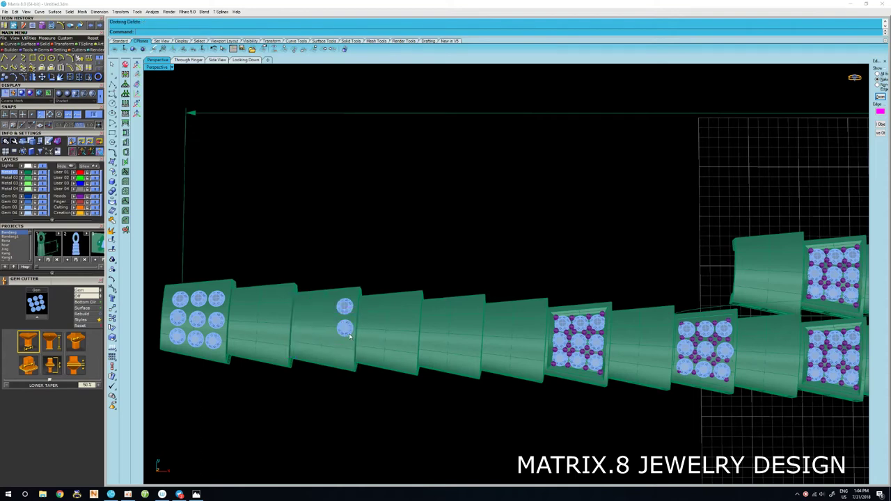
key("Delete")
left_click(344, 307)
key("Delete")
Delete the top-left gem from the tail-end panel.
scroll(248, 332, "down", 3)
scroll(249, 332, "up", 2)
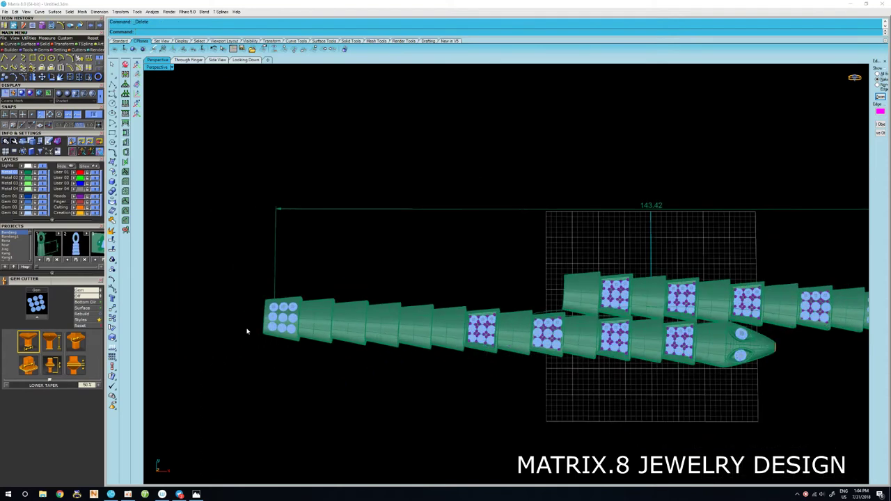
left_click(274, 328)
scroll(293, 361, "up", 5)
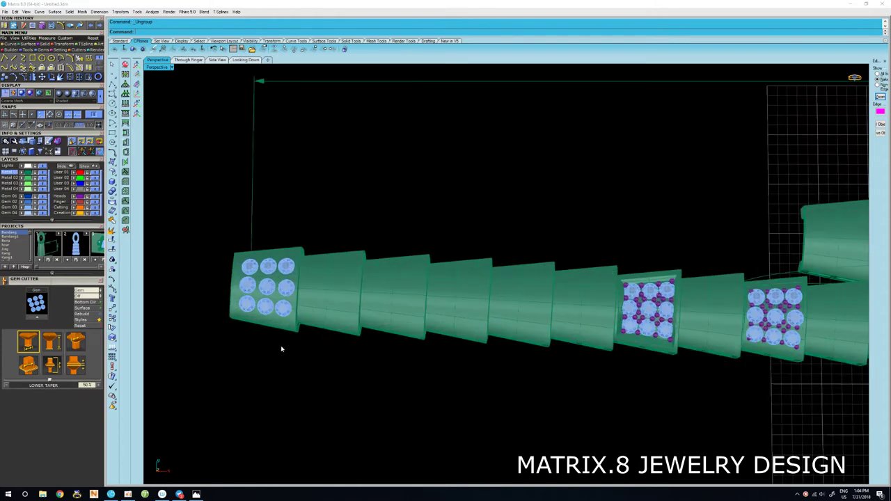
left_click(283, 315)
left_click(255, 273)
left_click(268, 279)
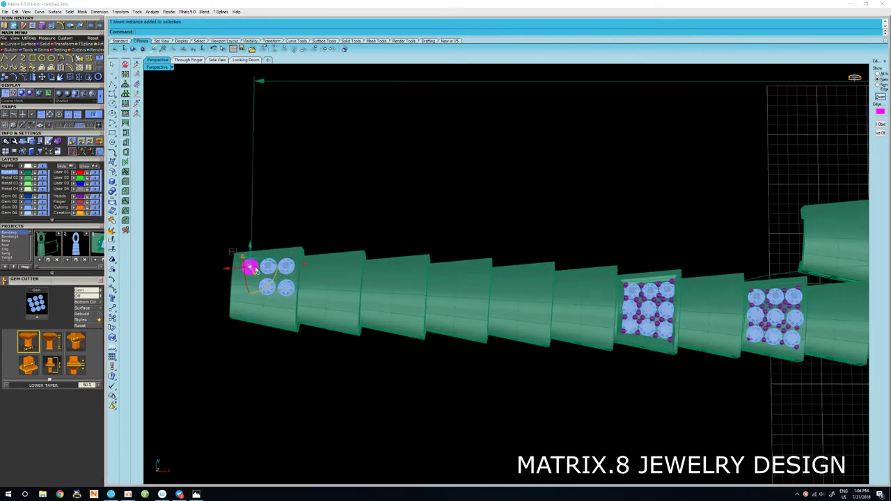
key("Delete")
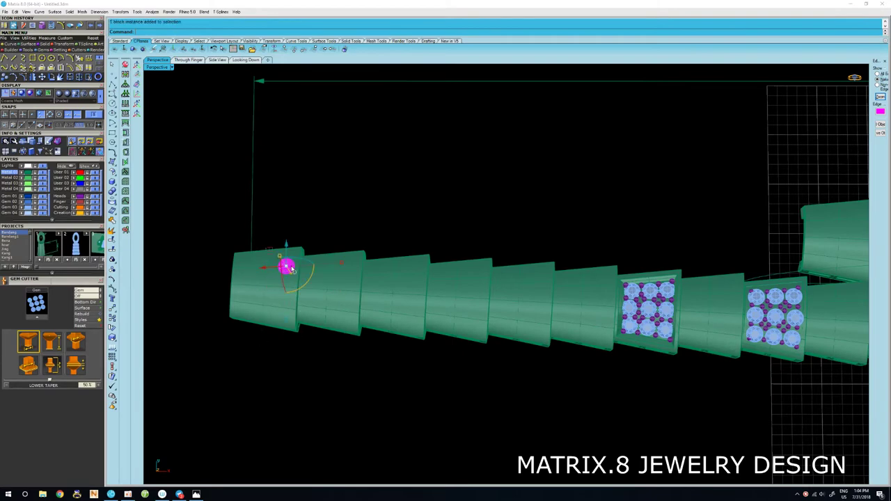
Delete the plain frame block at the tail end, undoing the unintended gem removal.
scroll(335, 296, "down", 3)
scroll(783, 306, "down", 2)
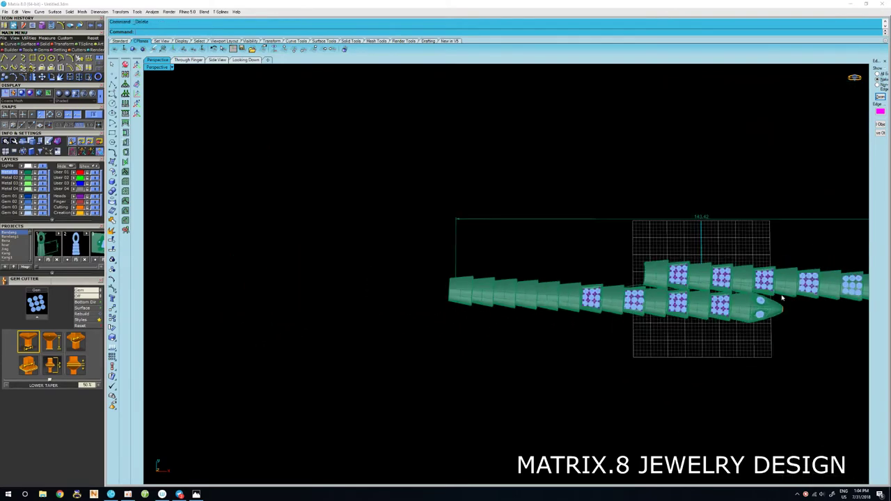
scroll(455, 324, "up", 2)
scroll(420, 314, "up", 1)
scroll(549, 305, "up", 3)
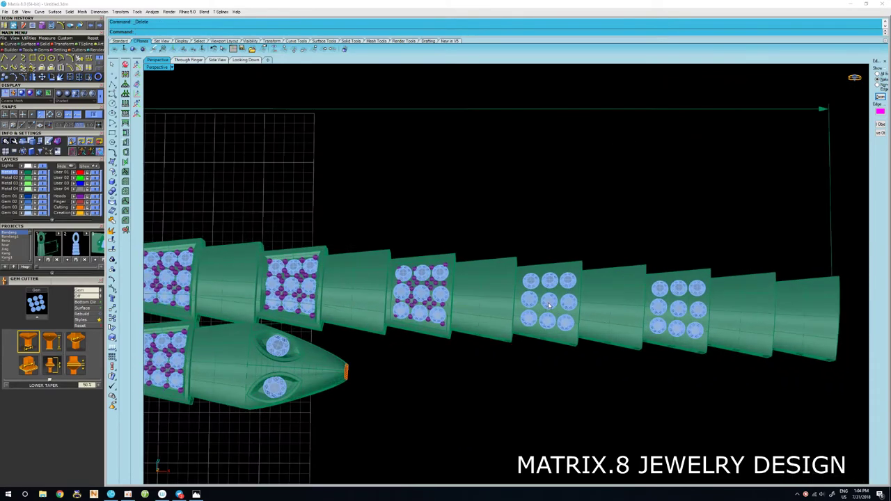
left_click(549, 305)
right_click_drag(555, 382, 444, 287)
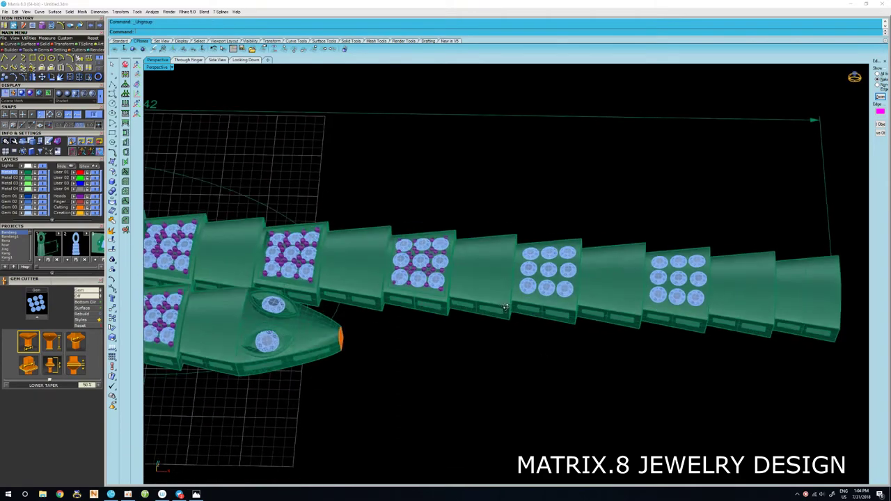
left_click(444, 288)
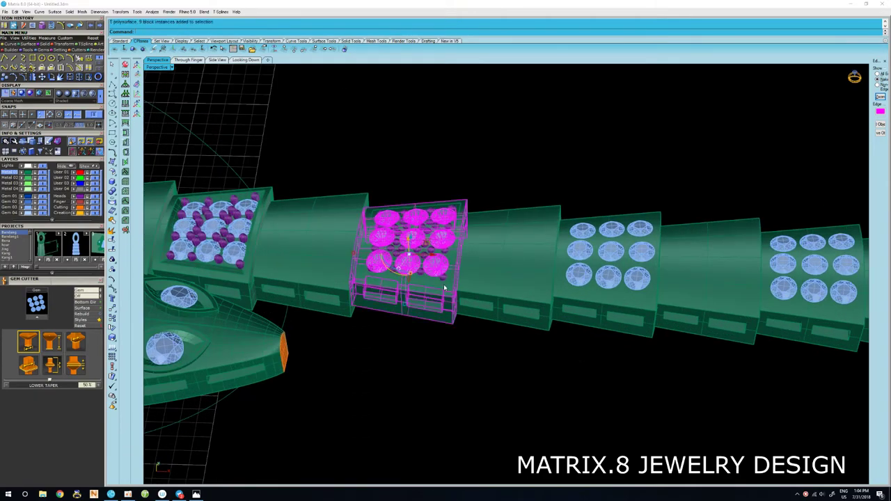
key("Delete")
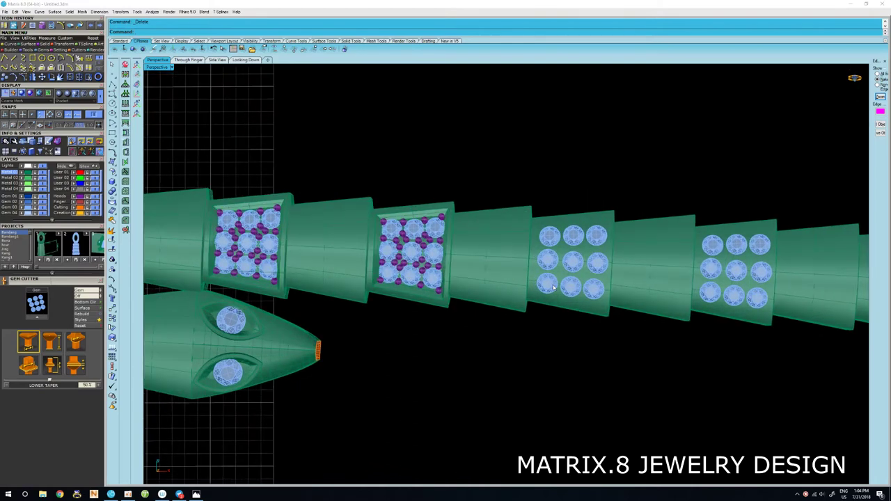
left_click(554, 287)
left_click(554, 259)
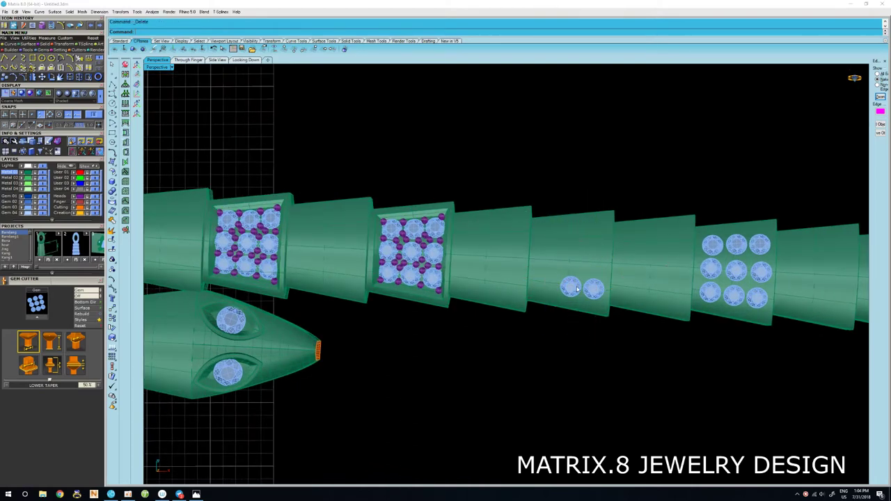
key("ctrl+z")
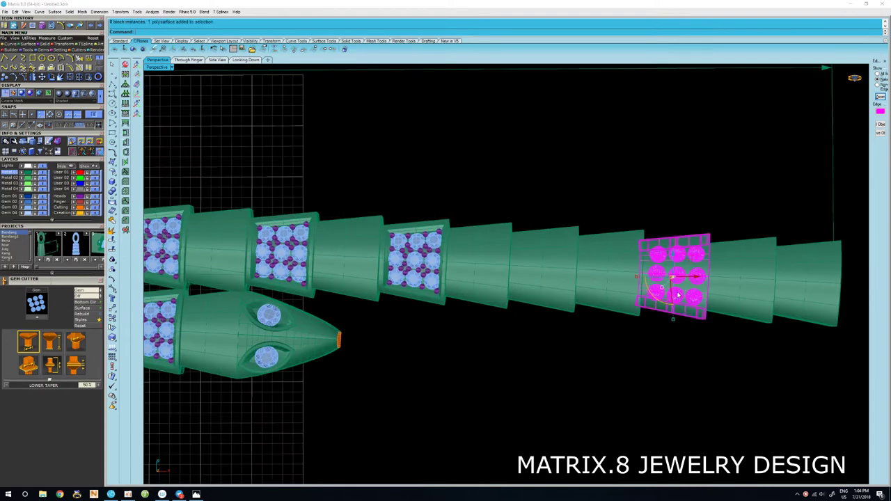
key("Escape")
Delete the bottom-middle gem and the three top-row gems from the next panel.
left_click(679, 298)
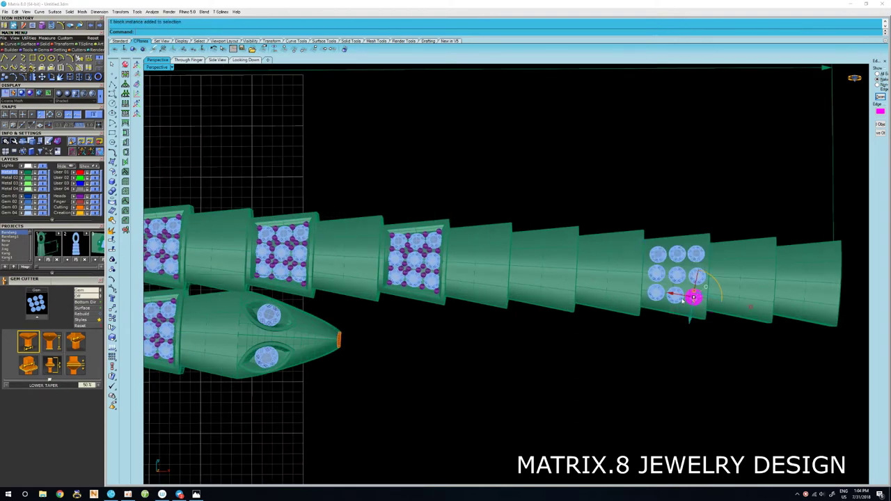
key("Delete")
left_click(657, 254)
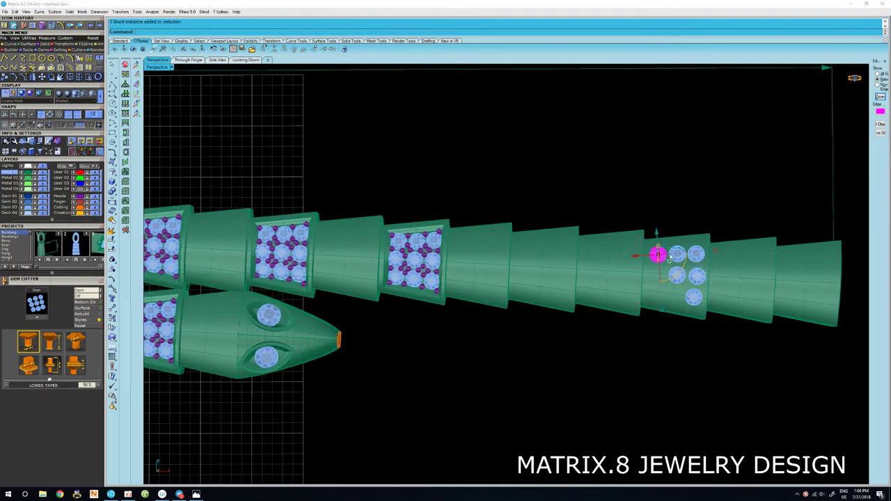
key("Delete")
left_click(677, 254)
key("Delete")
left_click(696, 254)
key("Delete")
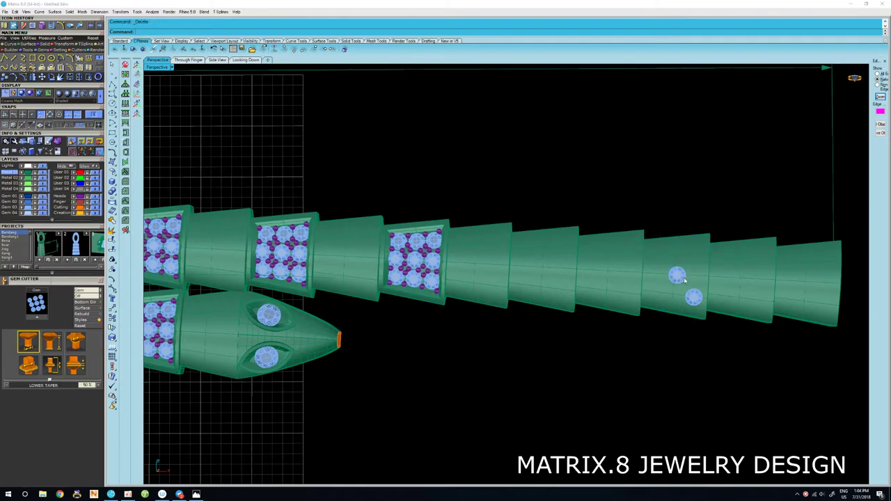
Centre the bracelet in the Perspective view, then zoom and orbit onto the snake head.
scroll(700, 305, "down", 3)
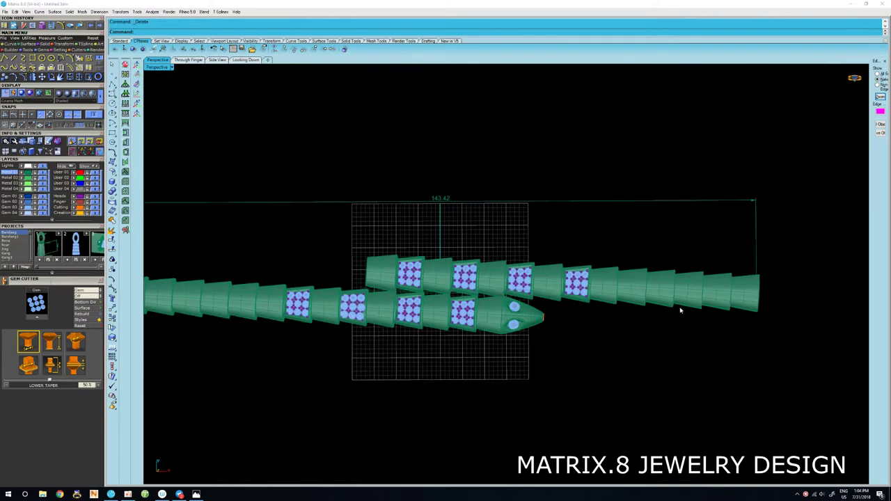
scroll(680, 311, "down", 3)
right_click_drag(578, 308, 602, 388, "shift")
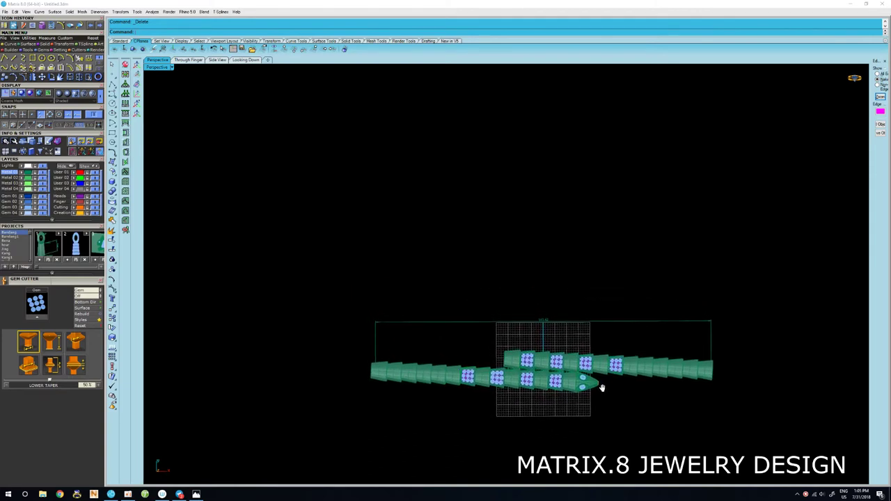
scroll(580, 388, "up", 3)
scroll(578, 383, "up", 3)
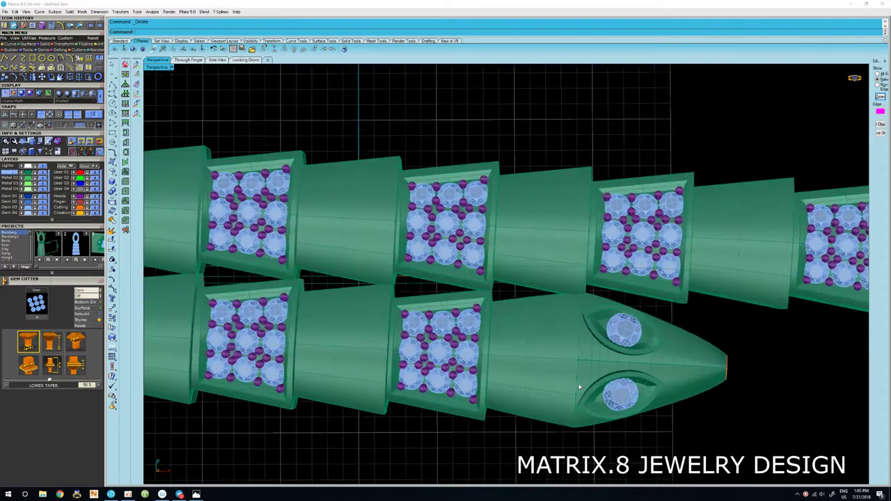
scroll(571, 377, "up", 1)
mouse_move(565, 373)
right_mouse_down()
mouse_move(554, 255)
mouse_move(550, 330)
mouse_move(578, 402)
right_mouse_up()
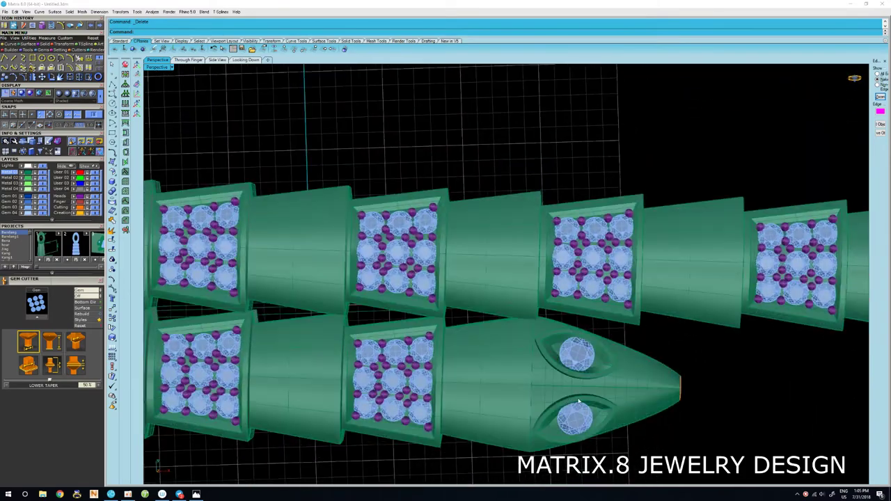
Select only the snake head's main body, then orbit to a low side view.
right_click_drag(640, 399, 583, 394)
left_click(582, 393)
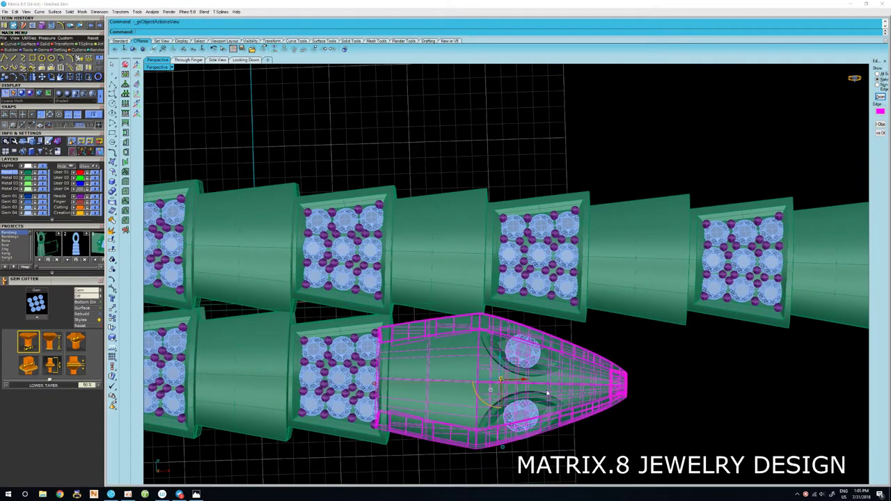
key("Escape")
left_click(583, 393)
left_click(583, 394)
mouse_move(582, 393)
right_mouse_down()
mouse_move(556, 297)
mouse_move(621, 338)
right_mouse_up()
Start Gem on Surface on the head with a 1.6 mm round gem in SCALE mode.
key("F6")
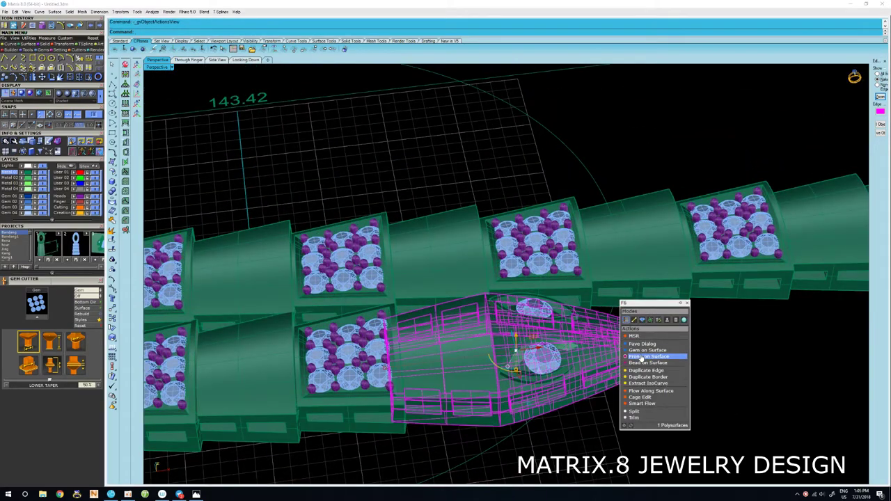
left_click(641, 357)
scroll(591, 344, "up", 2)
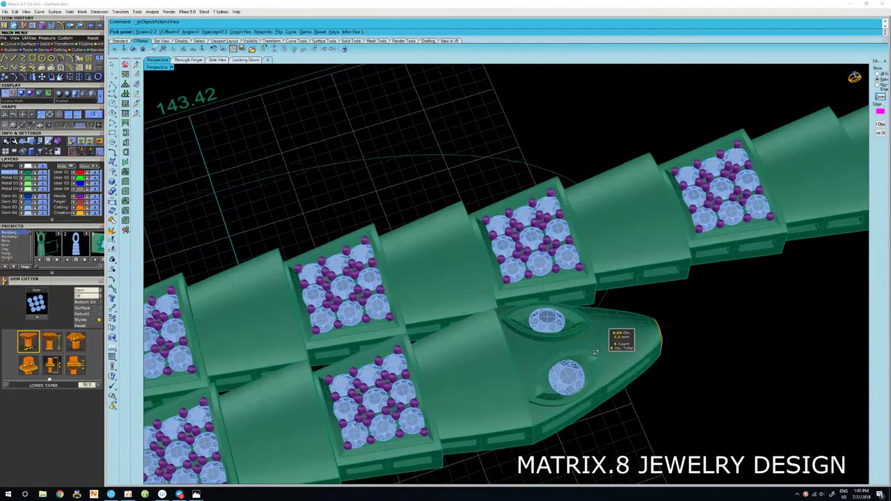
right_click_drag(596, 353, 476, 266)
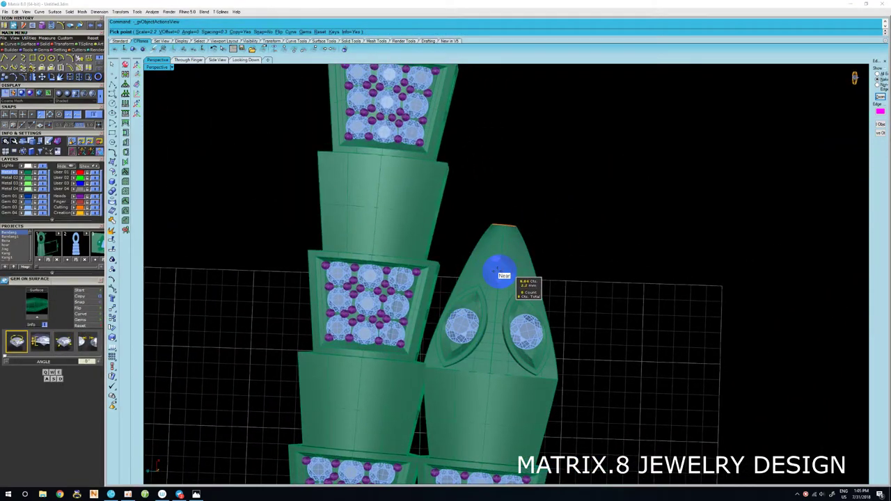
right_click_drag(498, 275, 495, 274)
key("s")
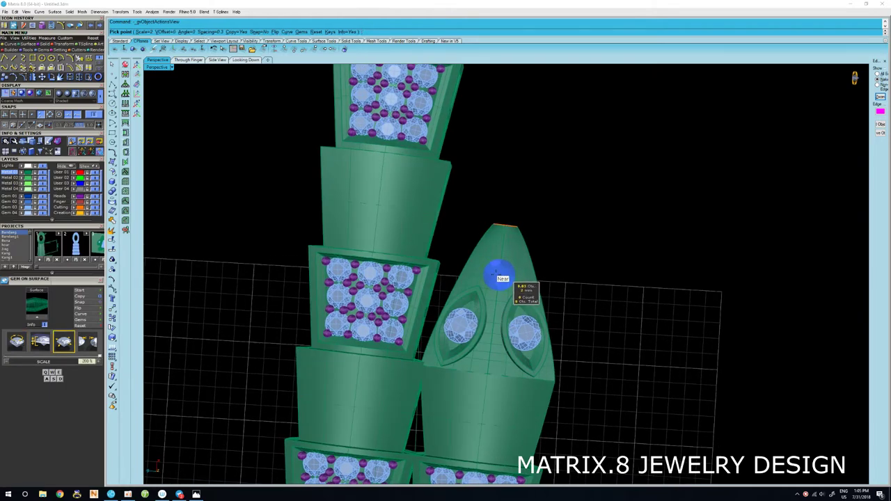
scroll(498, 276, "up", 2)
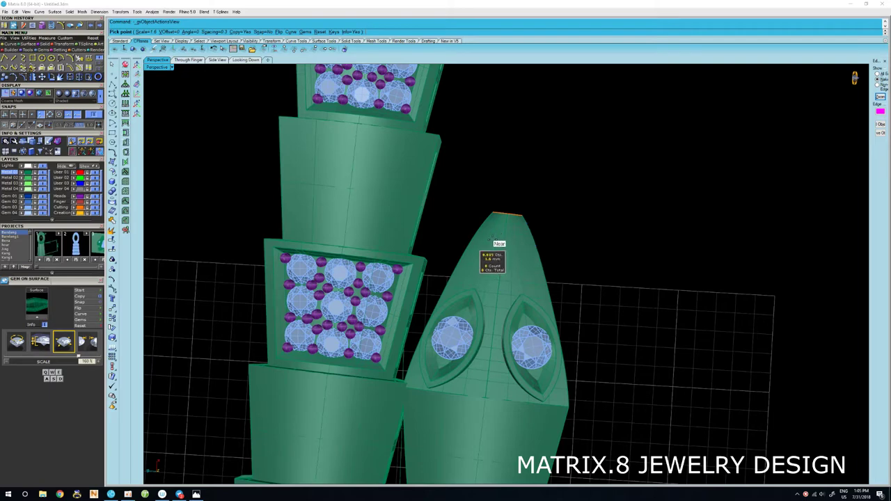
scroll(500, 242, "up", 2)
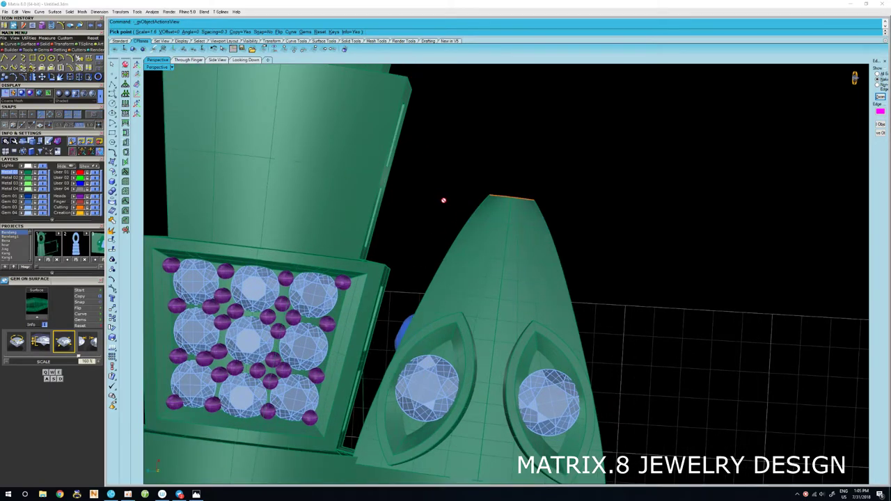
Place four round gems in a diamond cluster at the snout: tip, lower-left, lower-right, bottom centre.
left_click(507, 224)
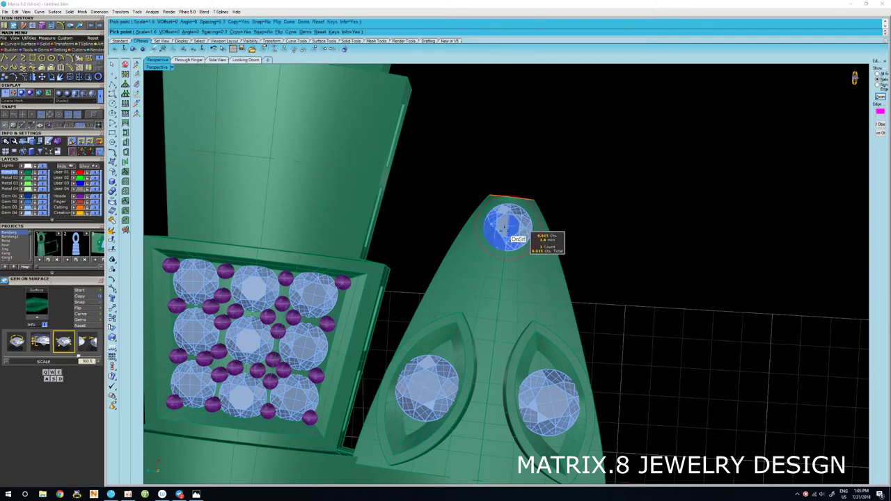
left_click(472, 264)
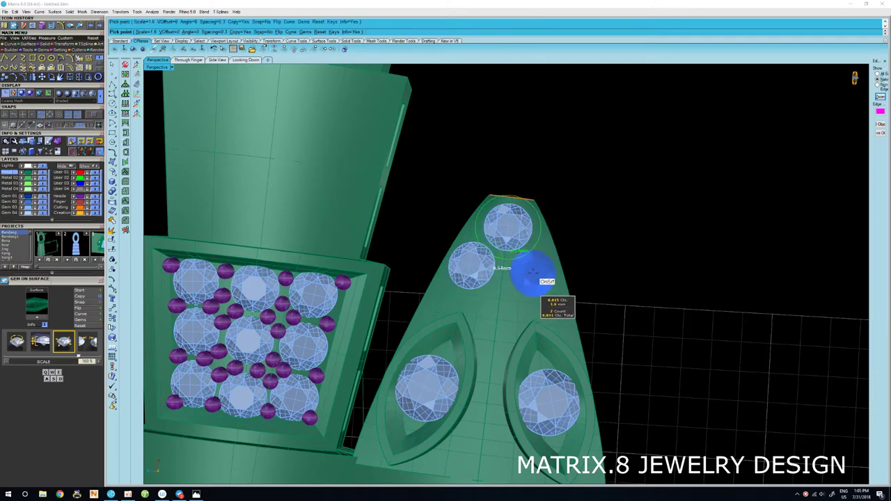
left_click(532, 273)
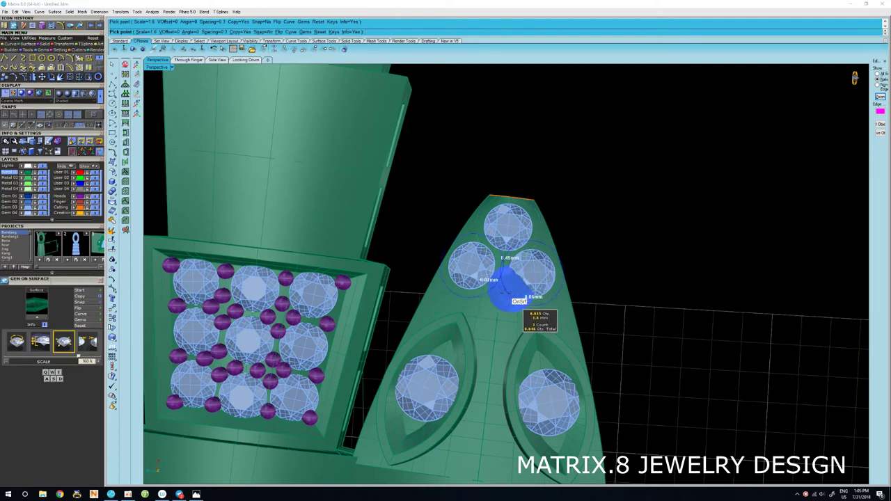
left_click(496, 317)
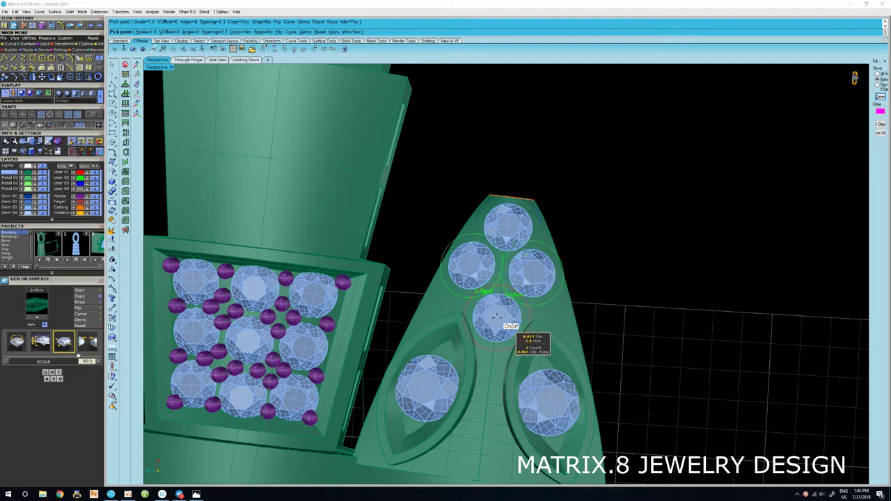
key("Return")
Inspect the upper-left and right-hand gems of the new cluster, then clear the selection.
scroll(502, 298, "down", 2)
scroll(502, 298, "up", 2)
scroll(487, 222, "up", 2)
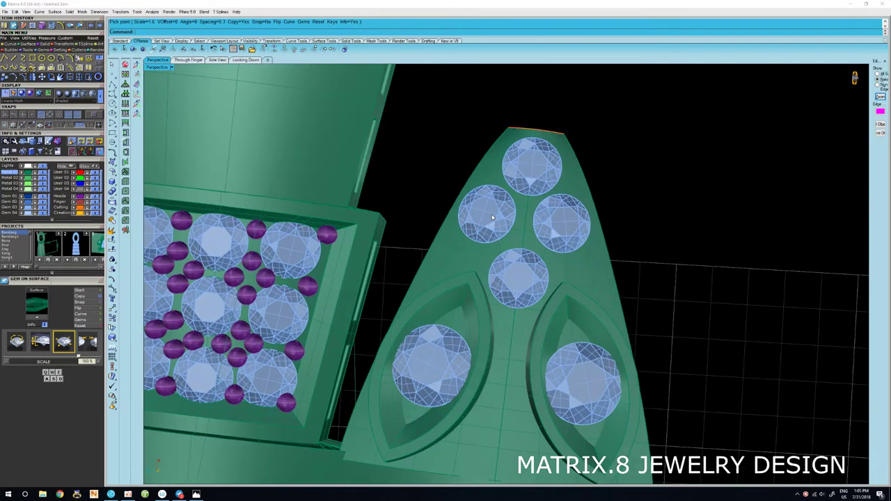
left_click(487, 215)
scroll(491, 217, "up", 1)
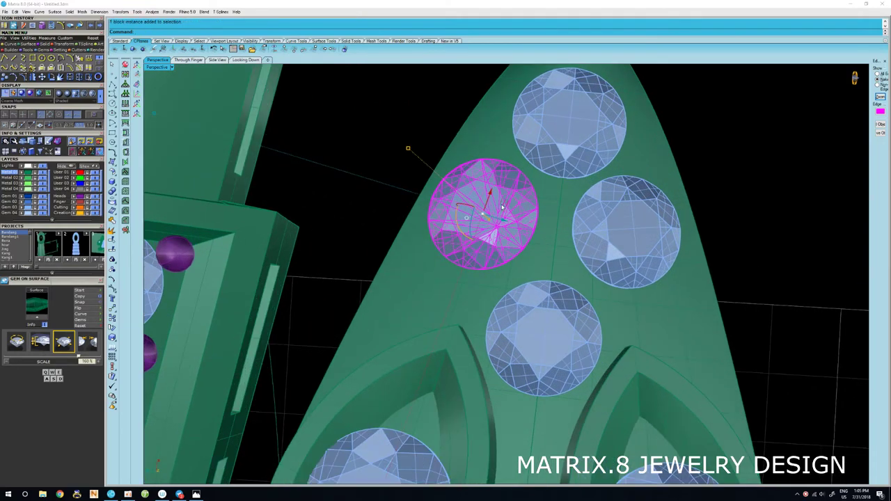
scroll(494, 205, "down", 2)
left_click(562, 235)
scroll(563, 235, "up", 2)
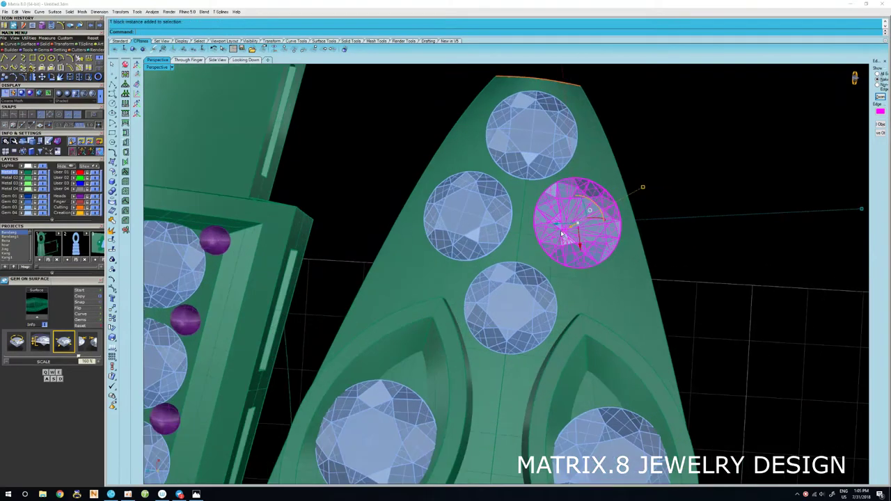
scroll(557, 243, "down", 1)
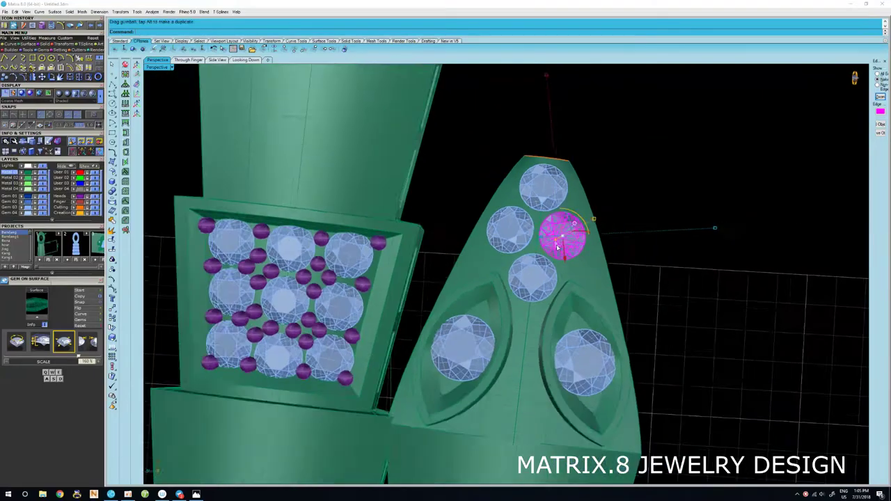
scroll(543, 257, "down", 1)
key("Escape")
scroll(528, 277, "up", 2)
Resume Gem on Surface on the head, placing one gem between the marquise eyes and two below.
left_click(508, 303)
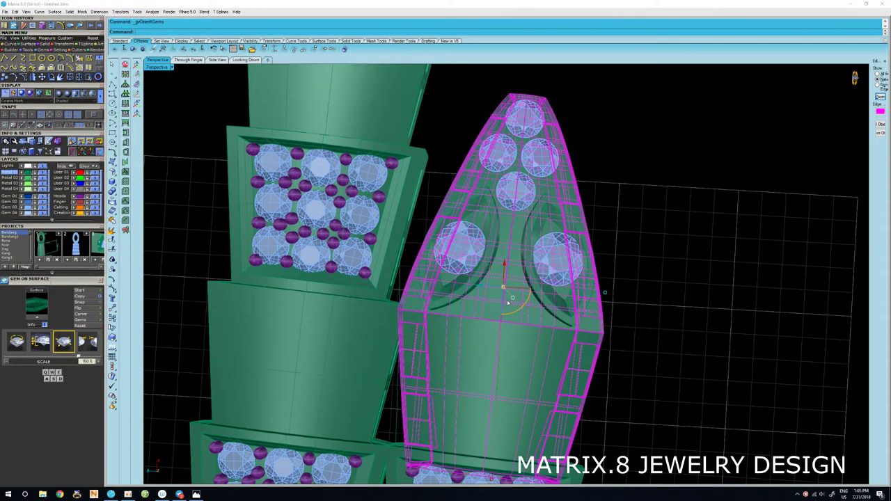
key("Return")
scroll(505, 294, "up", 1)
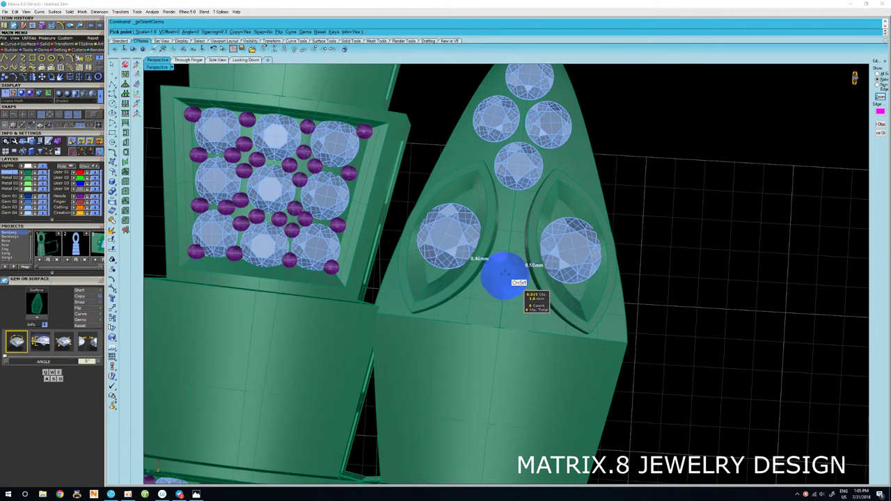
left_click(505, 270)
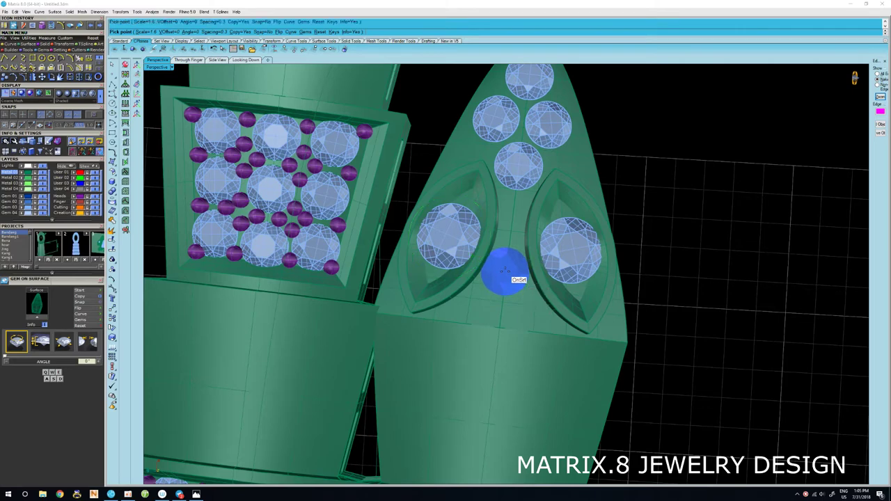
left_click(529, 318)
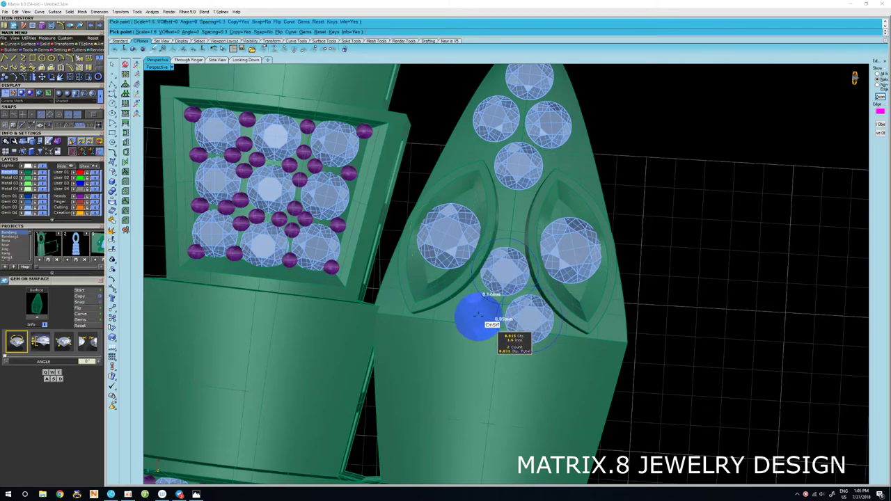
left_click(476, 314)
scroll(478, 315, "down", 1)
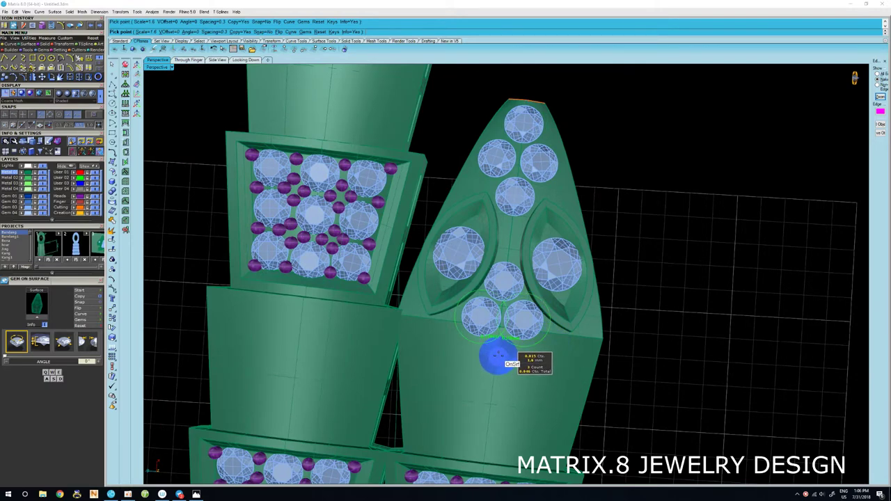
Add five more gems in a lower row fanning toward the head's left and right edges.
left_click(497, 356)
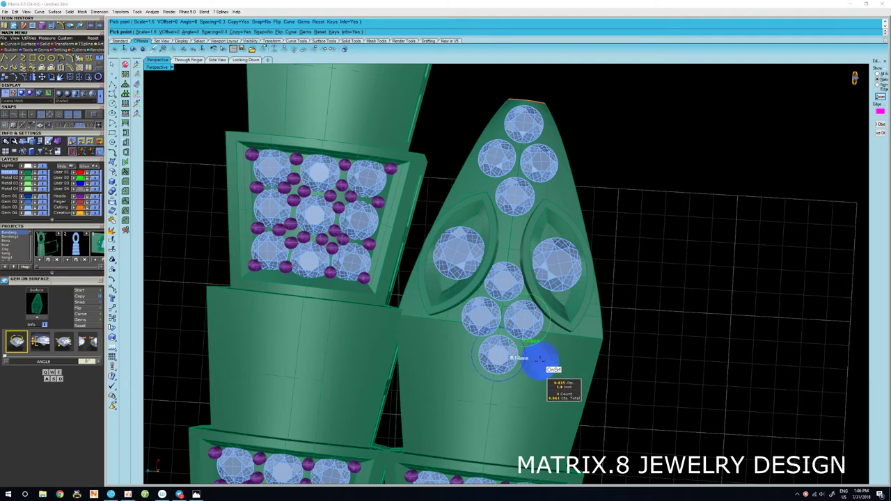
left_click(538, 361)
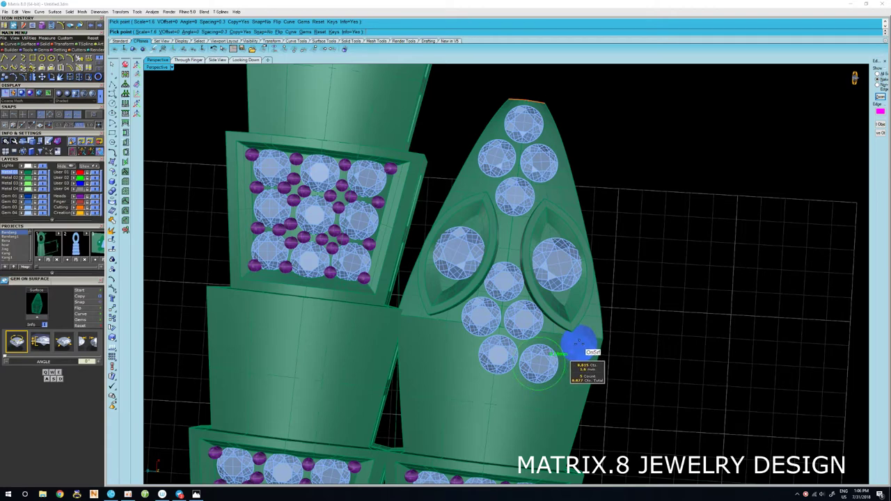
left_click(578, 342)
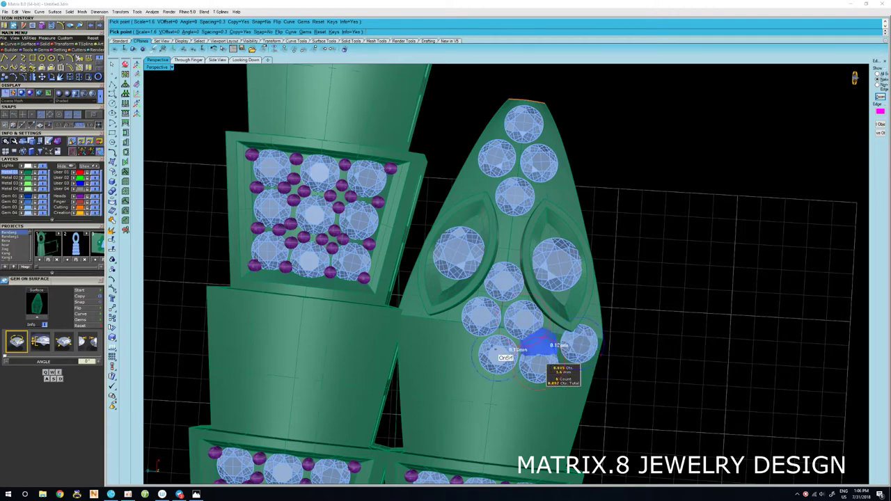
left_click(456, 344)
scroll(417, 333, "up", 1)
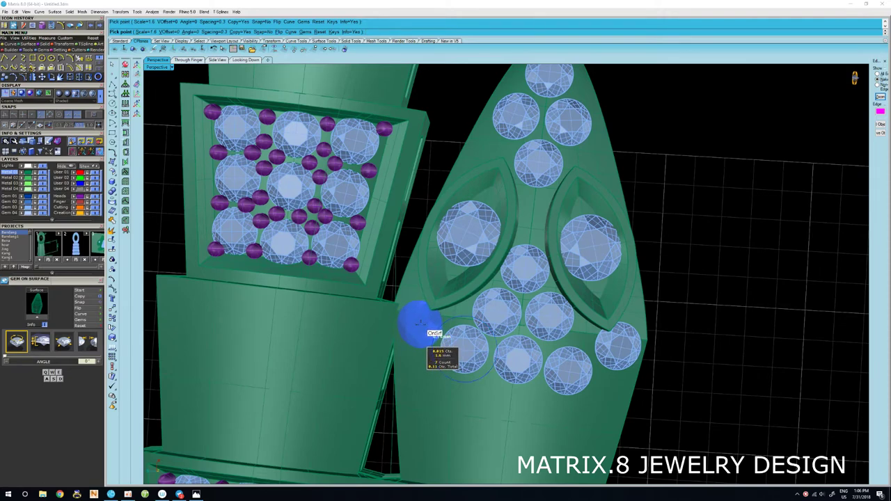
left_click(419, 322)
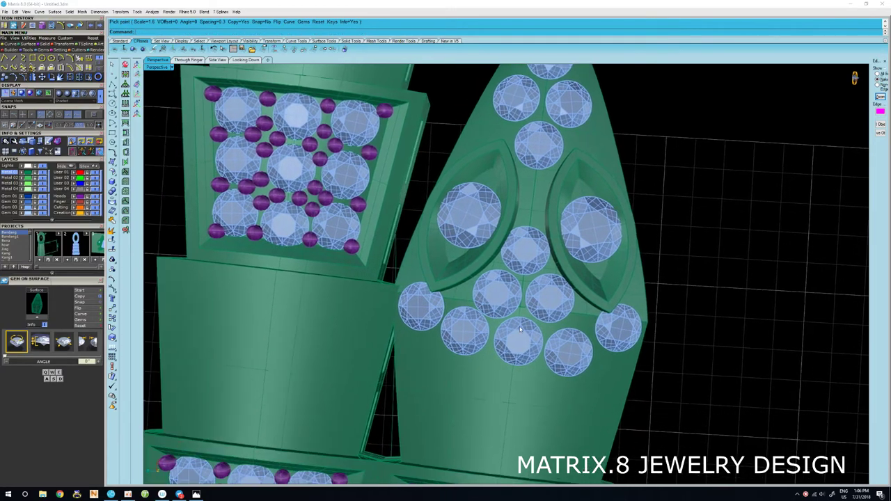
Select a bottom-row gem and begin repositioning it with the gumball.
mouse_move(519, 326)
right_mouse_down()
mouse_move(559, 309)
mouse_move(480, 317)
right_mouse_up()
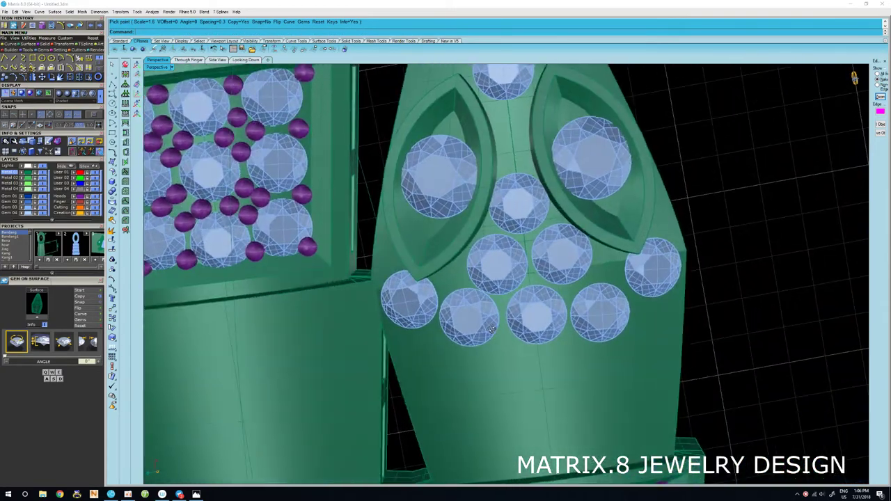
left_click(480, 317)
scroll(487, 301, "up", 1)
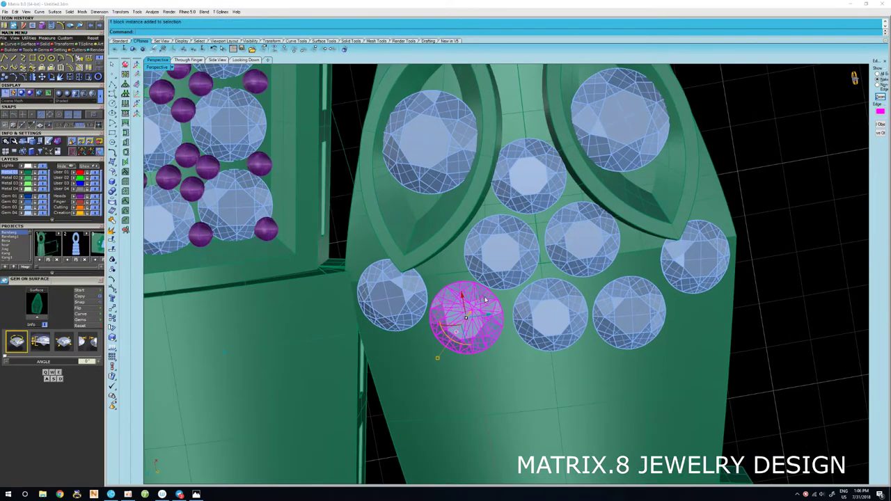
left_click_drag(486, 299, 485, 301)
Nudge a middle-row gem slightly, check the lower-right gem, then deselect.
right_click_drag(573, 317, 557, 352, "shift")
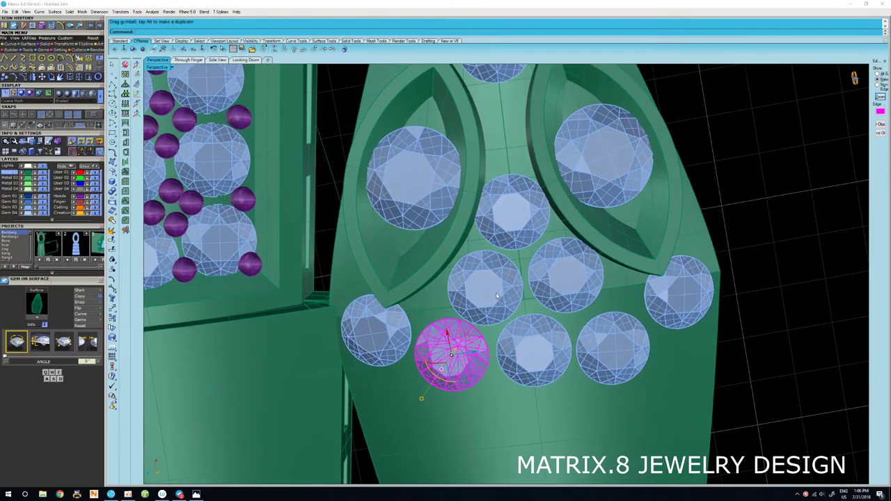
left_click(496, 297)
left_click_drag(502, 274, 501, 275)
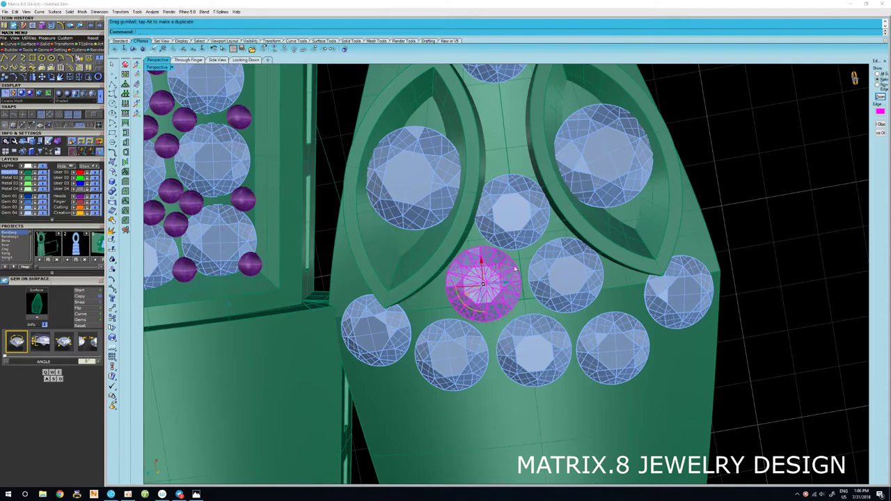
scroll(529, 293, "down", 2)
left_click(565, 352)
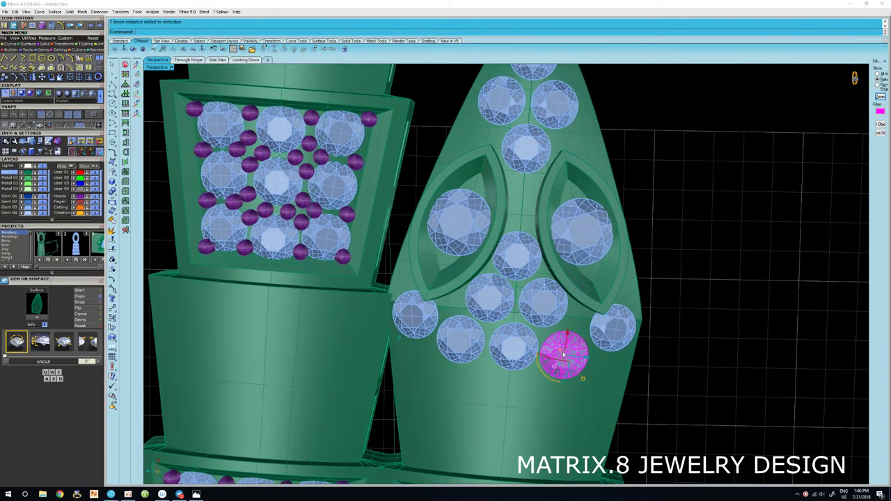
scroll(565, 352, "up", 2)
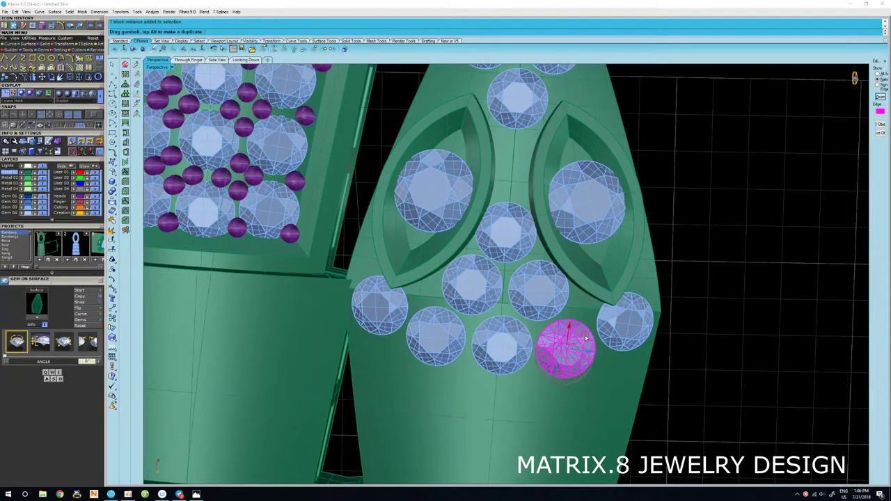
scroll(585, 343, "down", 3)
left_click(705, 376)
Duplicate the gem near the head tip with Alt and shift the copy up and left.
right_click_drag(705, 377, 578, 353)
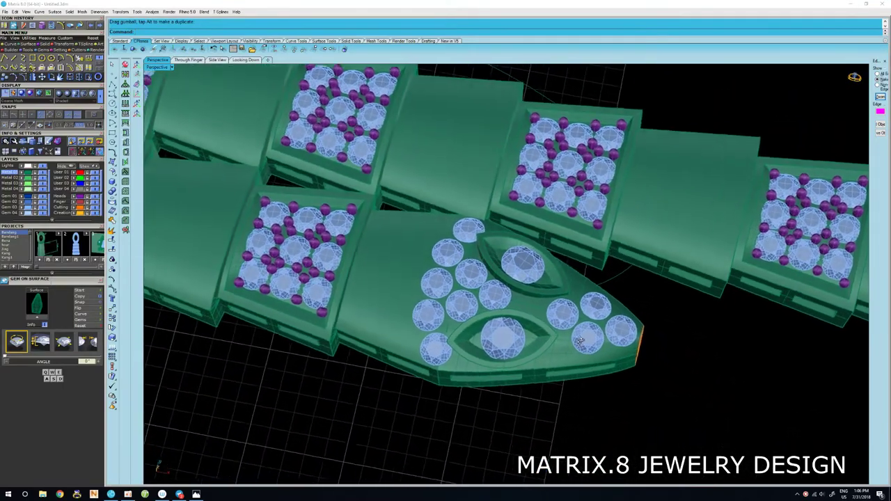
scroll(571, 316, "up", 3)
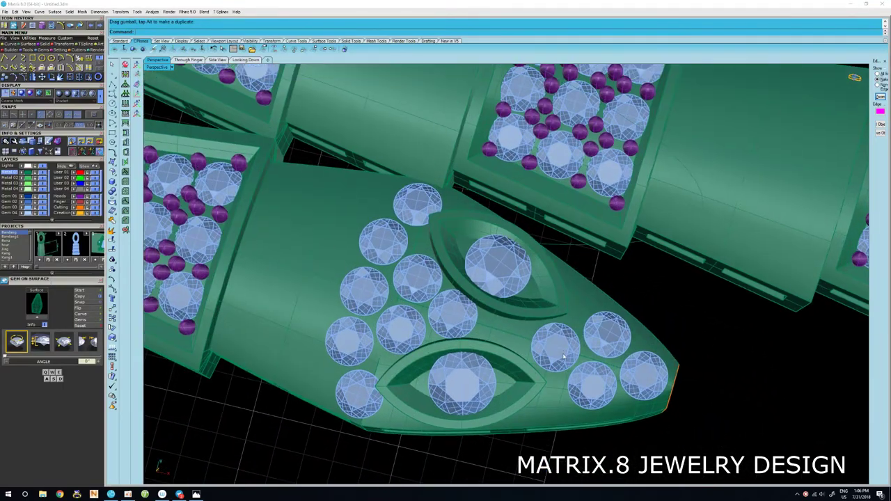
left_click(562, 351)
scroll(563, 356, "up", 1)
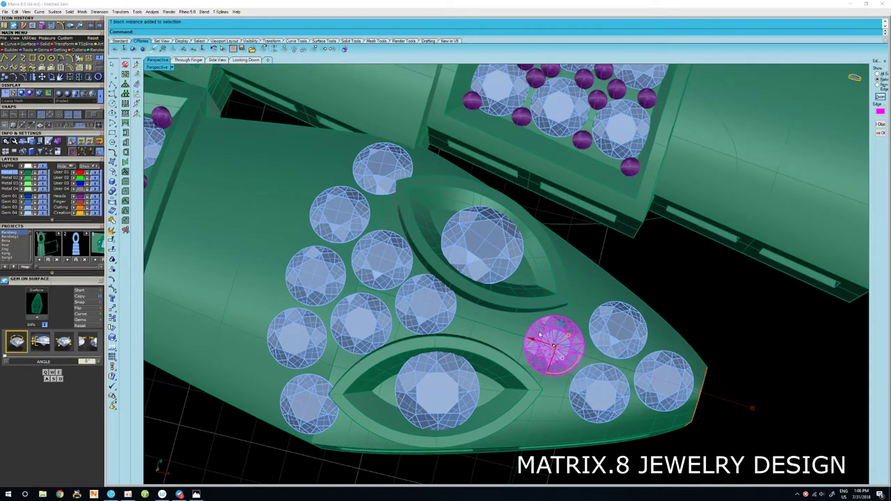
right_click_drag(540, 335, 554, 336)
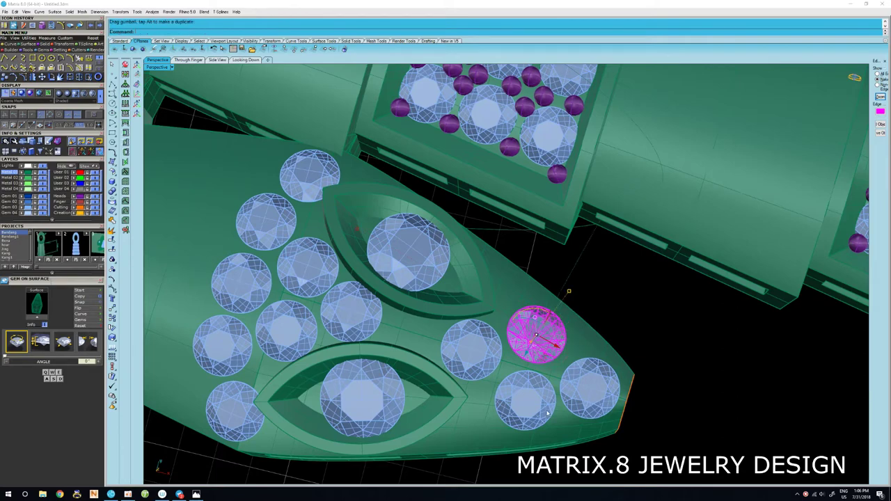
left_click(549, 351)
scroll(531, 397, "up", 2)
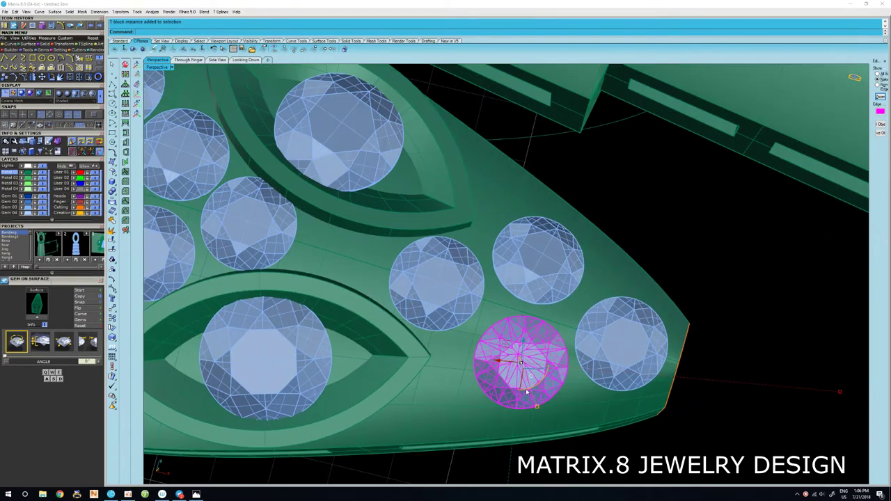
mouse_move(512, 350)
left_mouse_down()
mouse_move(547, 341)
mouse_move(493, 344)
left_mouse_up()
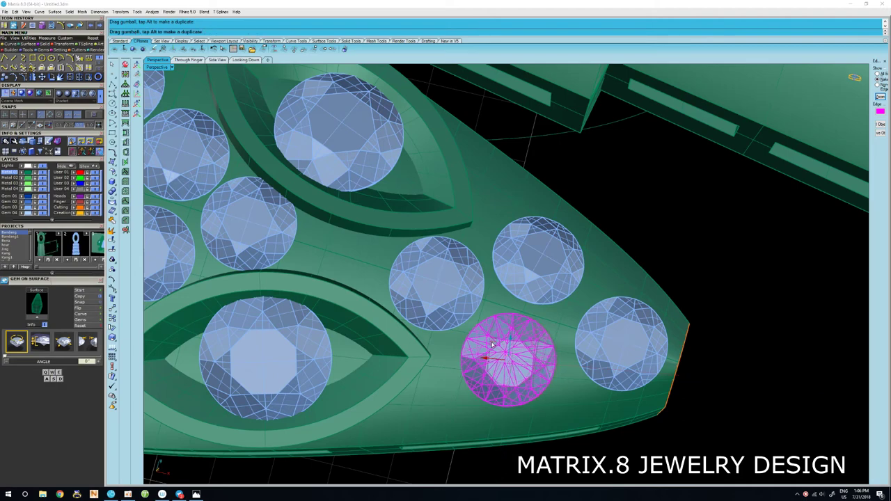
Move the upper gem near the tip into place at the snout's edge.
scroll(541, 323, "up", 2)
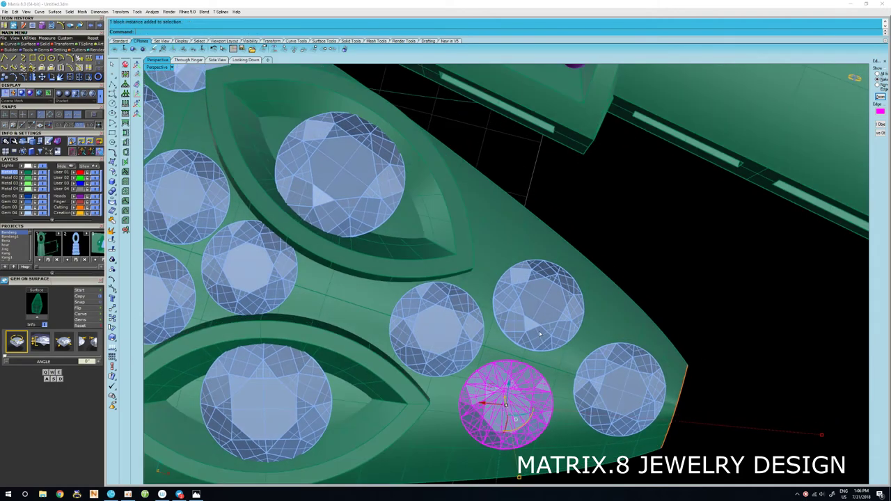
left_click(545, 319)
scroll(545, 320, "up", 1)
scroll(545, 323, "down", 3)
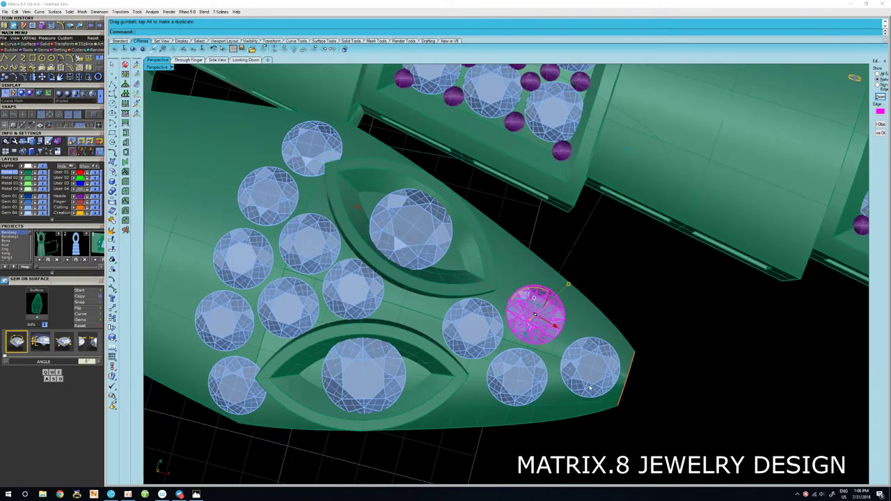
scroll(594, 377, "up", 2)
left_click_drag(576, 365, 562, 338)
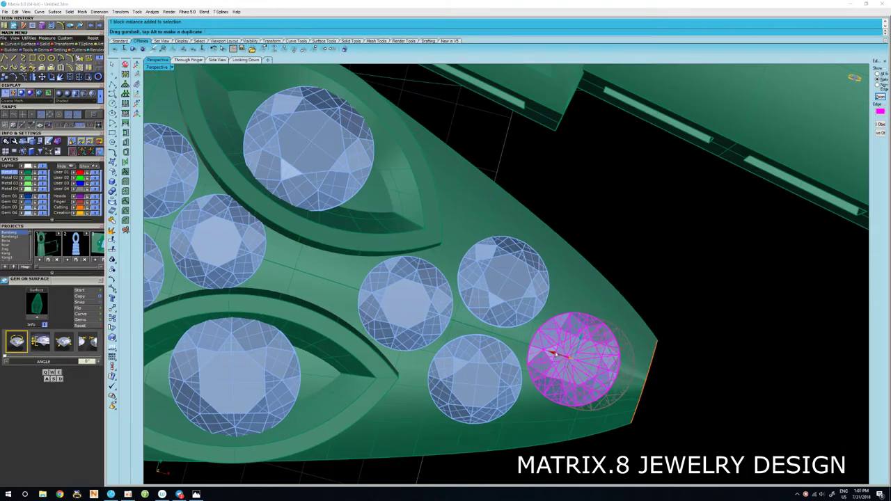
scroll(554, 348, "down", 1)
Orbit to a low side view, select the snake head body and bring up its F6 action list.
scroll(613, 376, "down", 3)
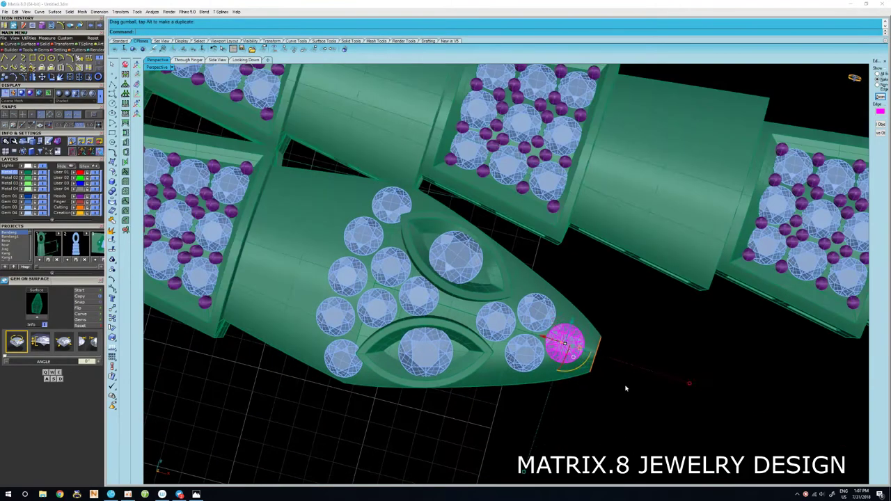
scroll(624, 383, "down", 2)
right_click_drag(624, 384, 637, 350)
scroll(637, 350, "down", 2)
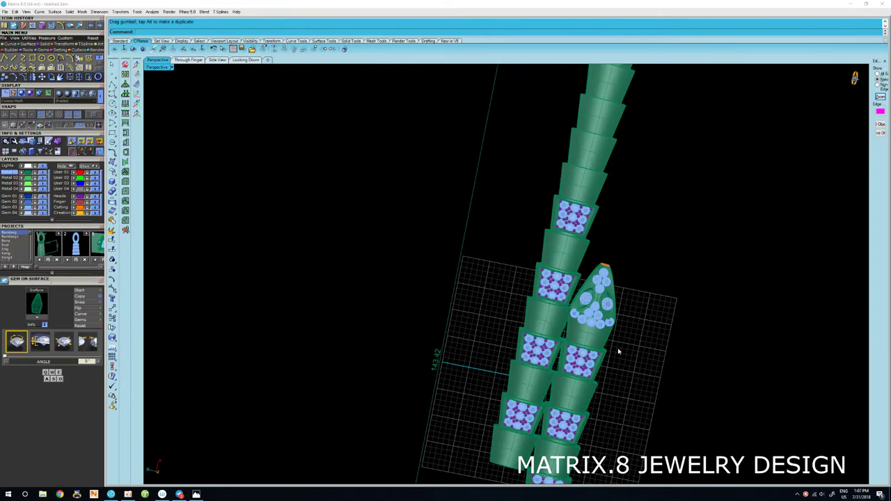
scroll(618, 352, "up", 1)
scroll(585, 335, "up", 1)
scroll(579, 331, "up", 2)
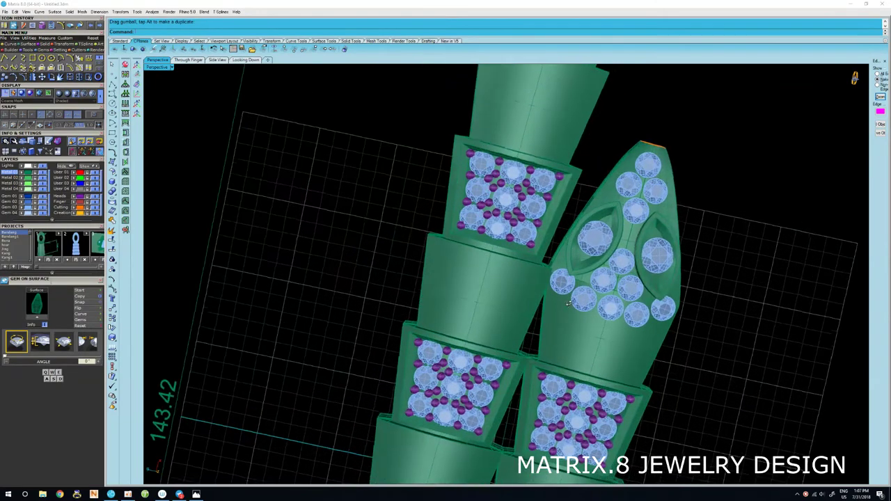
mouse_move(568, 303)
right_mouse_down()
mouse_move(580, 348)
mouse_move(563, 382)
mouse_move(561, 369)
right_mouse_up()
scroll(560, 370, "up", 1)
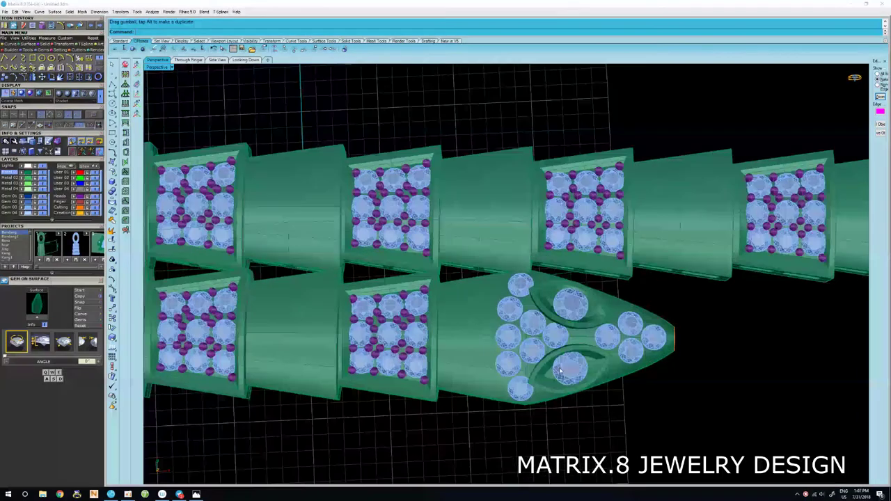
scroll(560, 371, "up", 2)
left_click(533, 369)
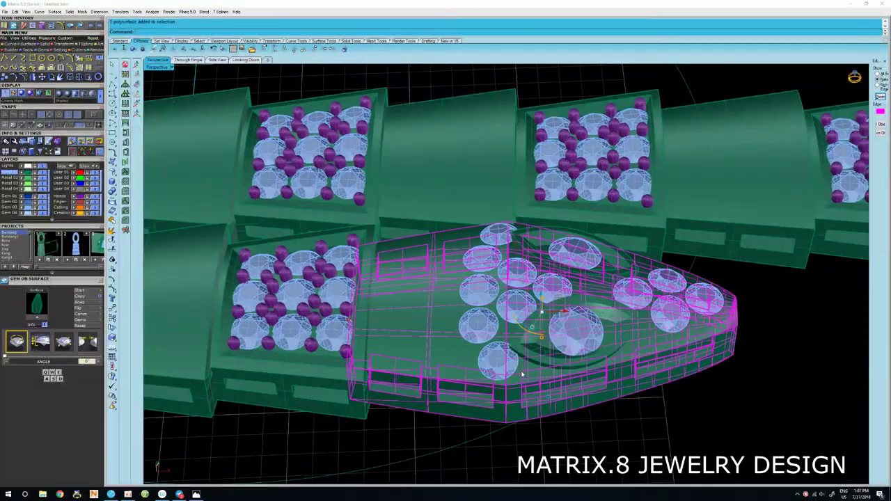
key("F6")
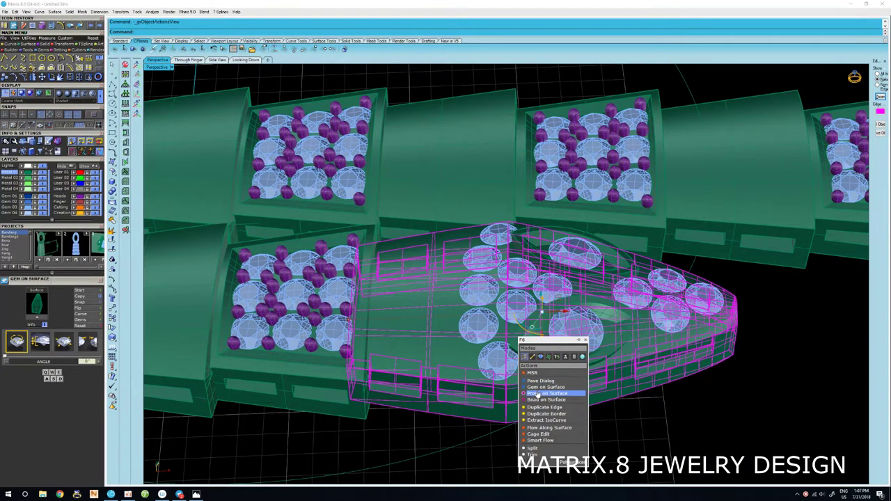
Start Prong on Surface and place prongs beside the lower gem and between neighbouring round gems.
left_click(537, 395)
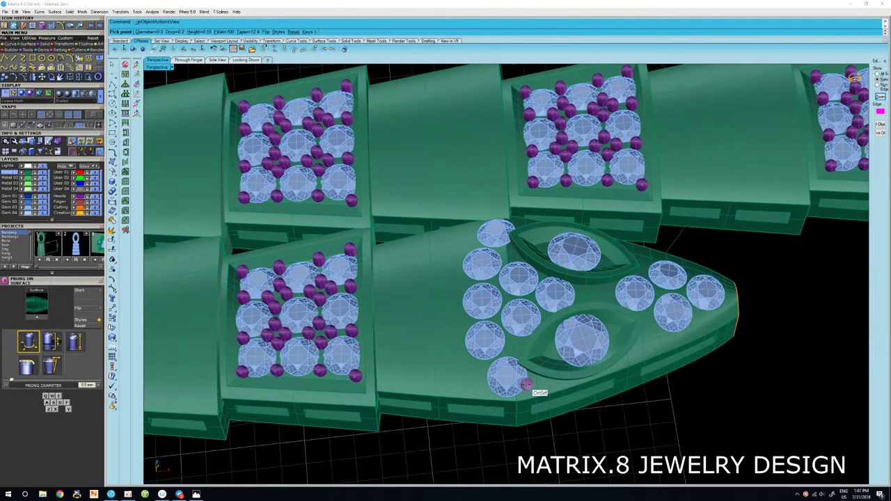
scroll(526, 384, "up", 2)
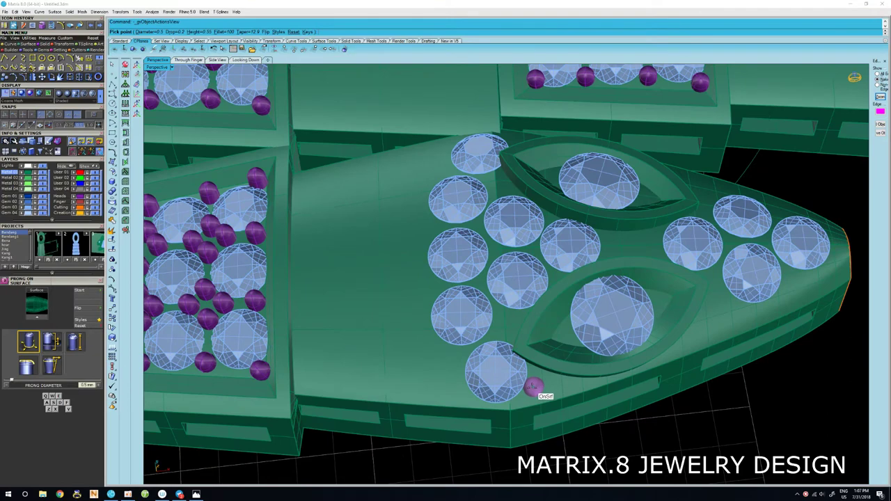
left_click(530, 388)
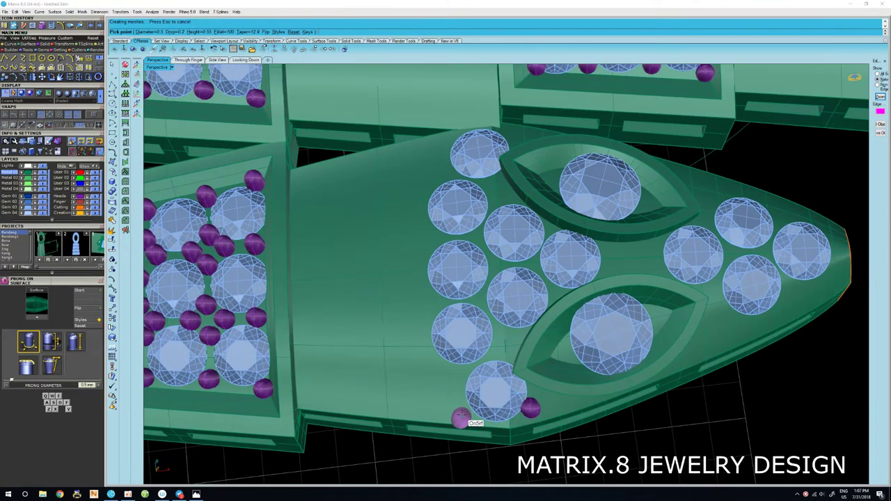
right_click_drag(466, 397, 493, 384)
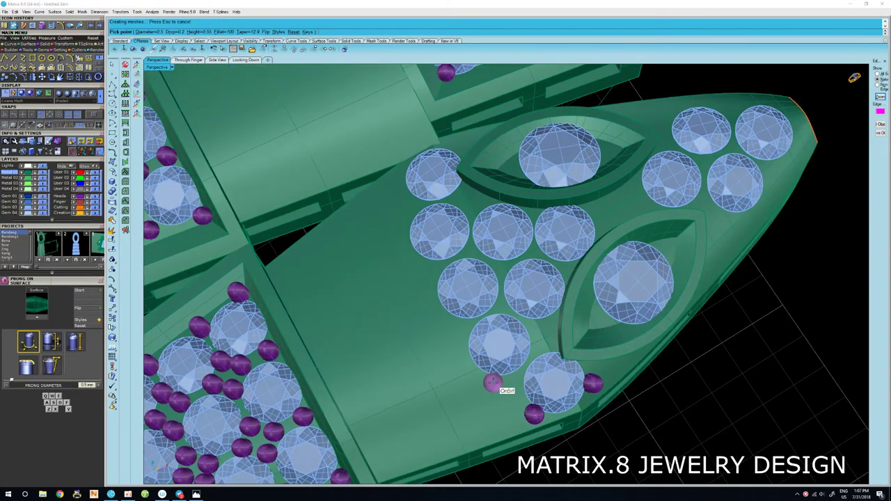
left_click(515, 394)
left_click(534, 325)
left_click(537, 350)
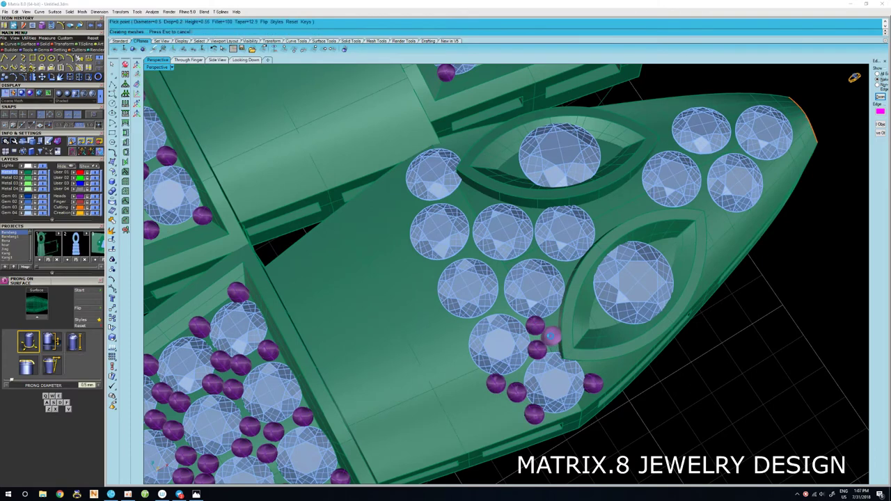
left_click(549, 336)
Add four more prongs between the round gems in the head's cluster.
mouse_move(550, 336)
right_mouse_down()
mouse_move(511, 342)
mouse_move(536, 334)
mouse_move(512, 296)
right_mouse_up()
left_click(489, 340)
left_click(526, 309)
left_click(507, 281)
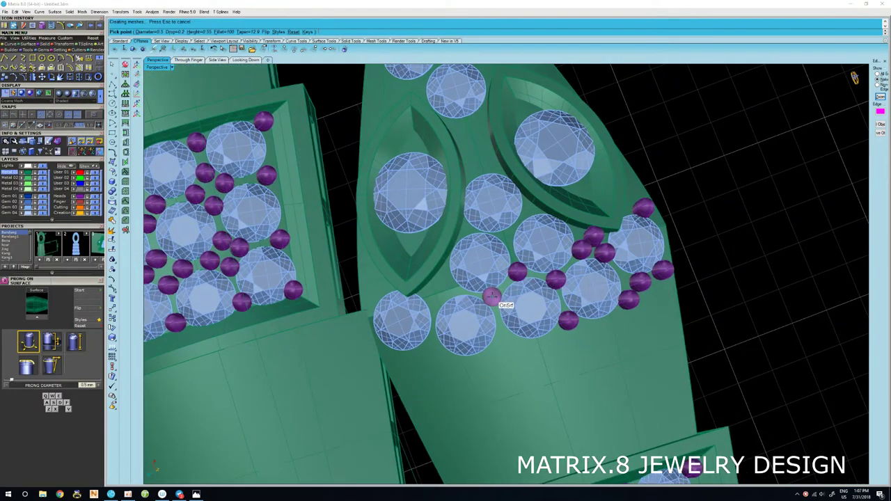
left_click(492, 297)
Place prongs down the gem cluster's edge to the lowest gem and flip the prong orientation.
mouse_move(503, 337)
right_mouse_down()
mouse_move(521, 334)
mouse_move(538, 360)
mouse_move(549, 355)
right_mouse_up()
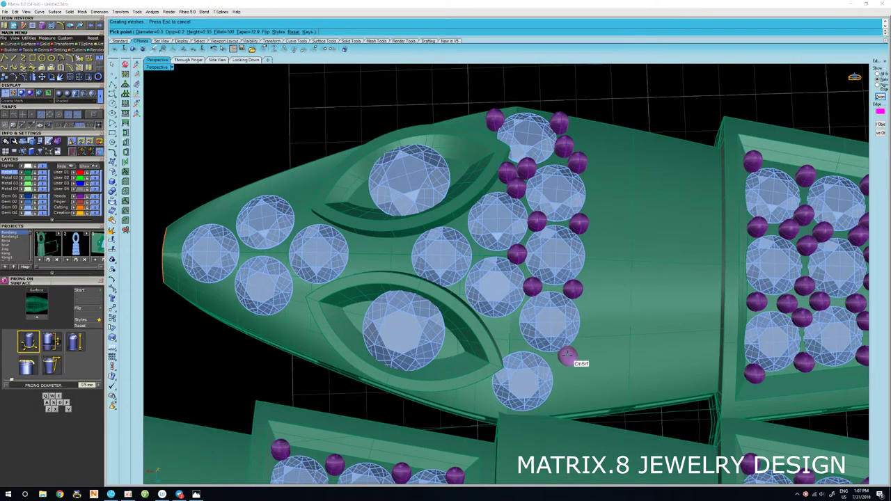
left_click(567, 355)
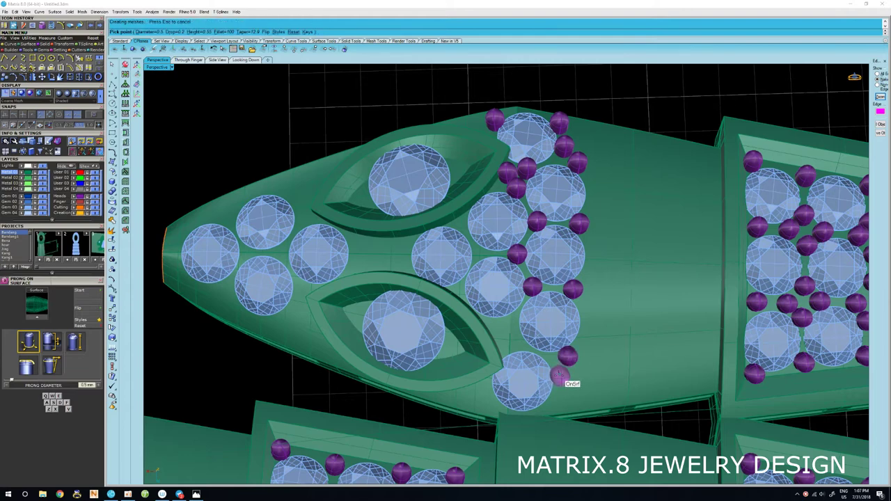
left_click(559, 377)
left_click(551, 405)
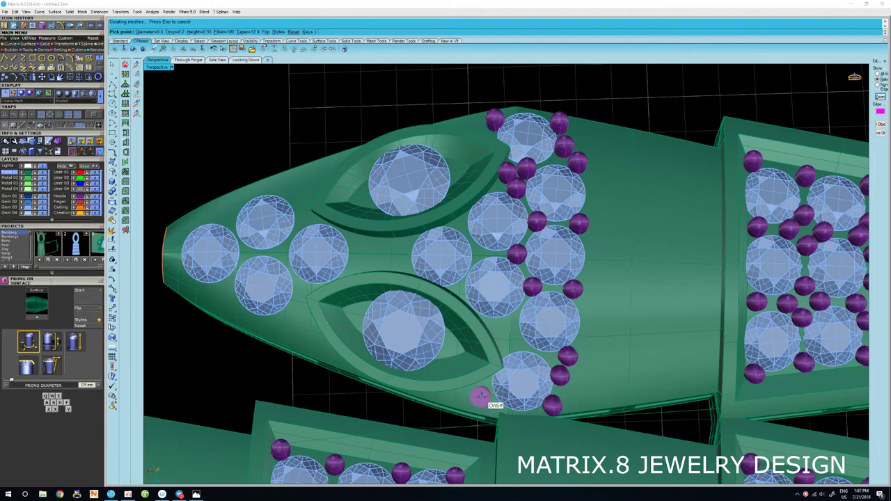
left_click(87, 308)
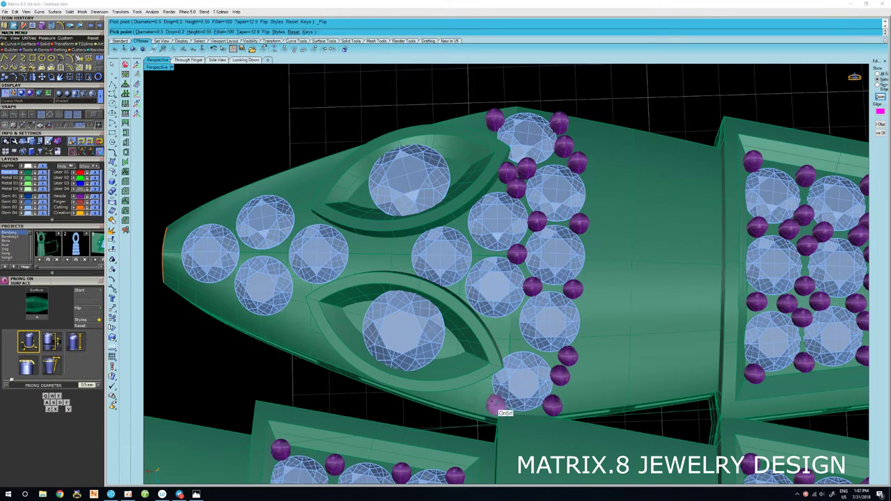
Place prongs below the bottom gem and between the lower round gems, flipping orientation as needed.
left_click(490, 403)
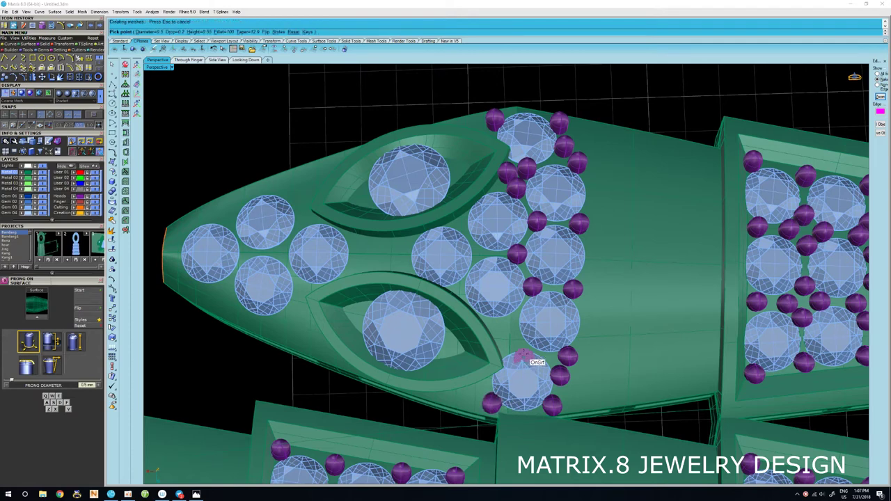
left_click(96, 311)
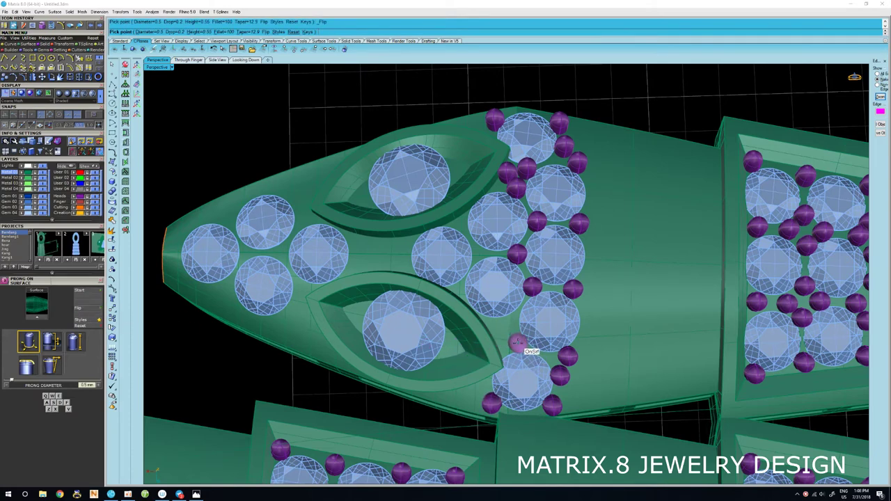
left_click(518, 344)
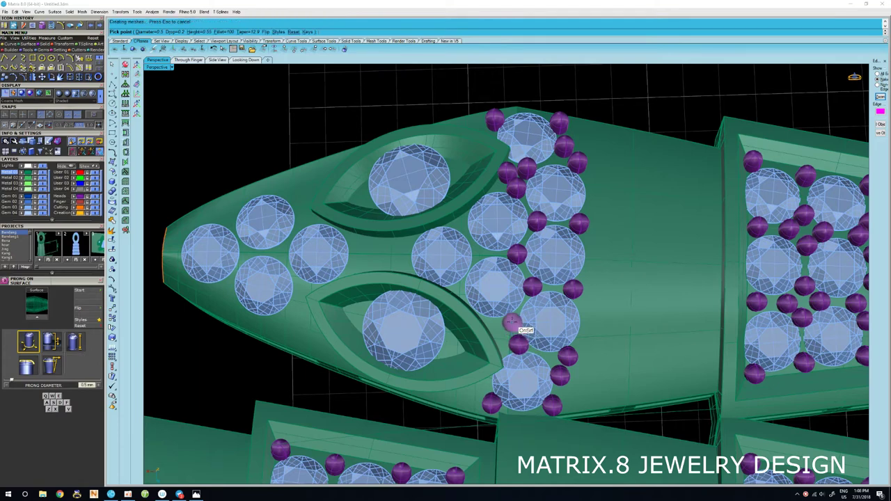
left_click(511, 320)
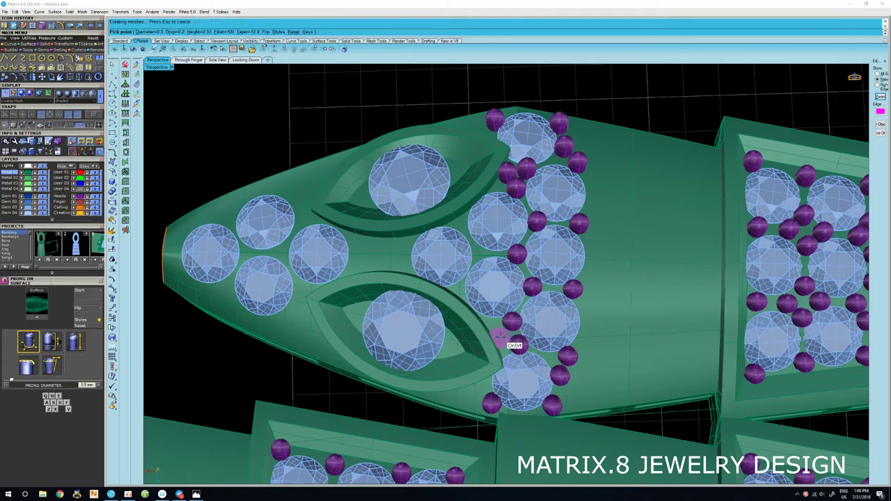
left_click(87, 309)
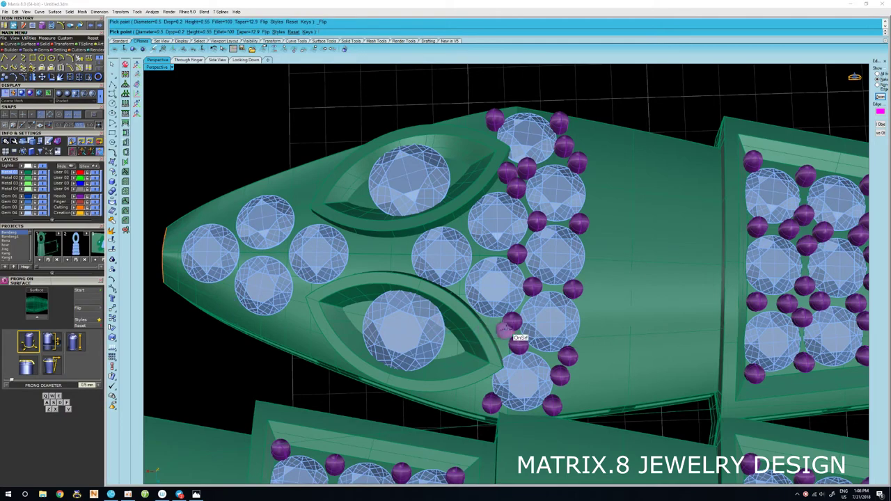
left_click(501, 336)
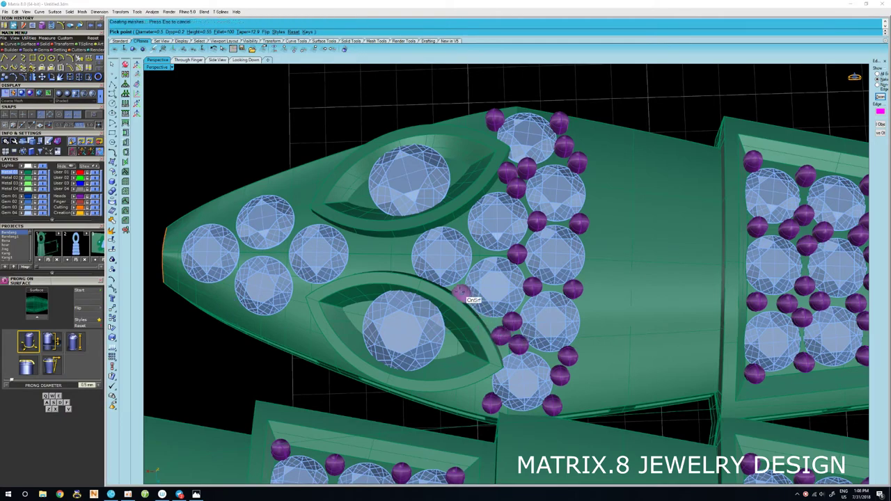
left_click(460, 288)
Flip the prong onto the surface and place one between round gems beside the eye.
key("Left")
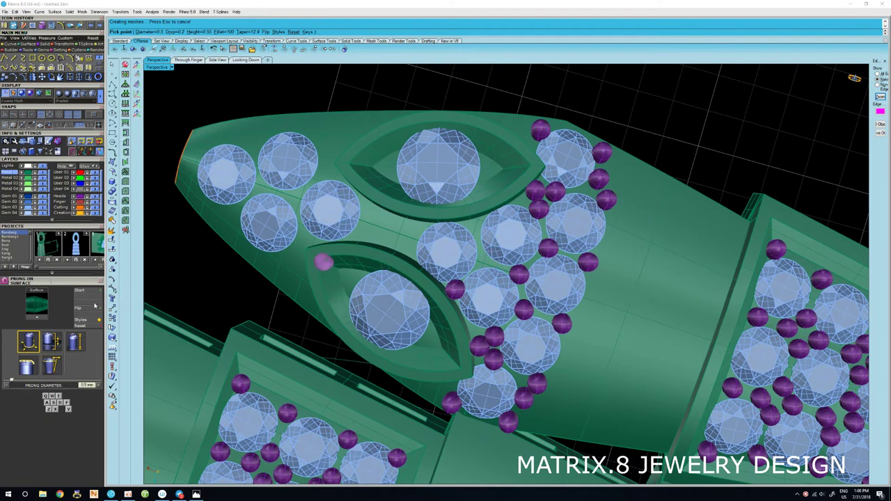
left_click(91, 308)
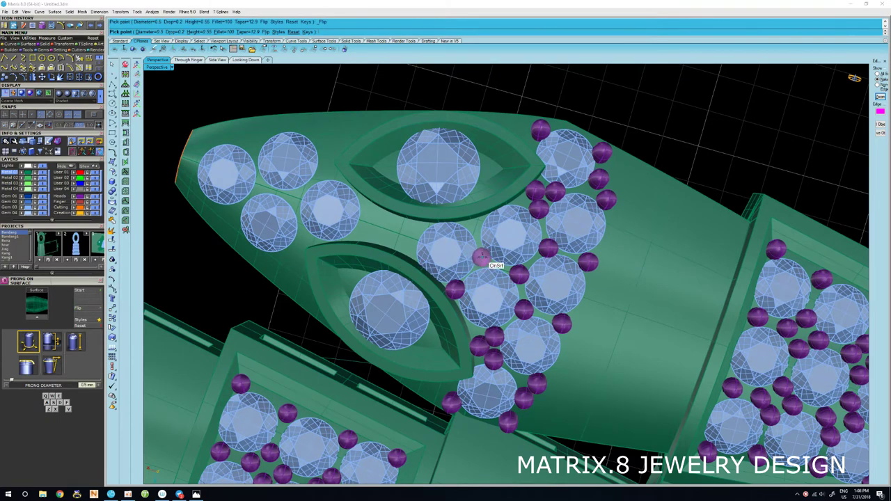
left_click(482, 259)
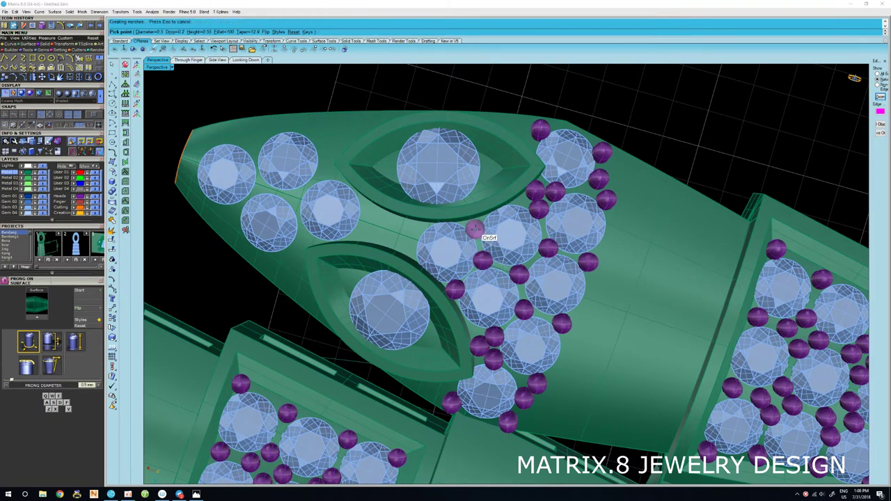
key("Left")
key("Left")
key("Left")
key("Left")
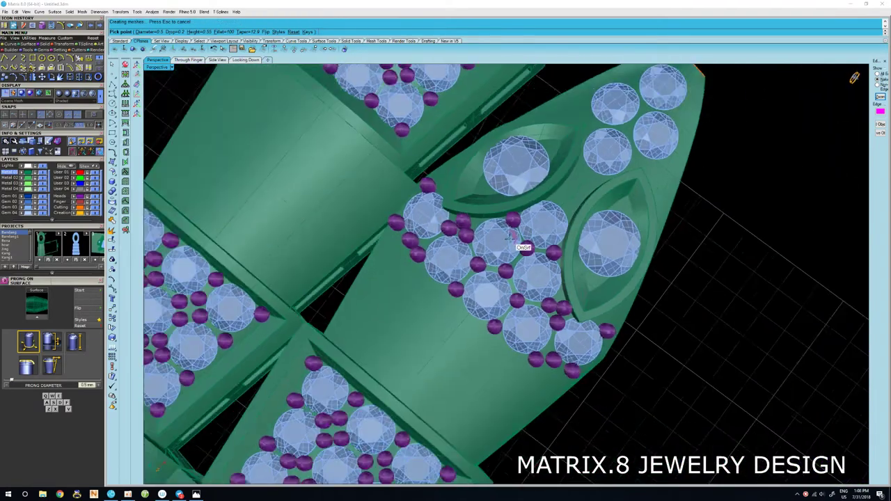
key("Left")
key("Left")
scroll(550, 217, "up", 2)
key("Left")
key("Left")
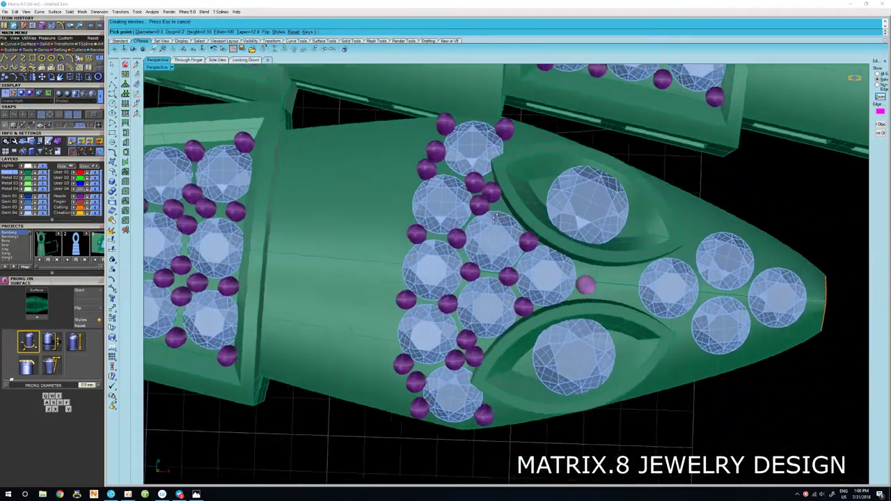
key("Left")
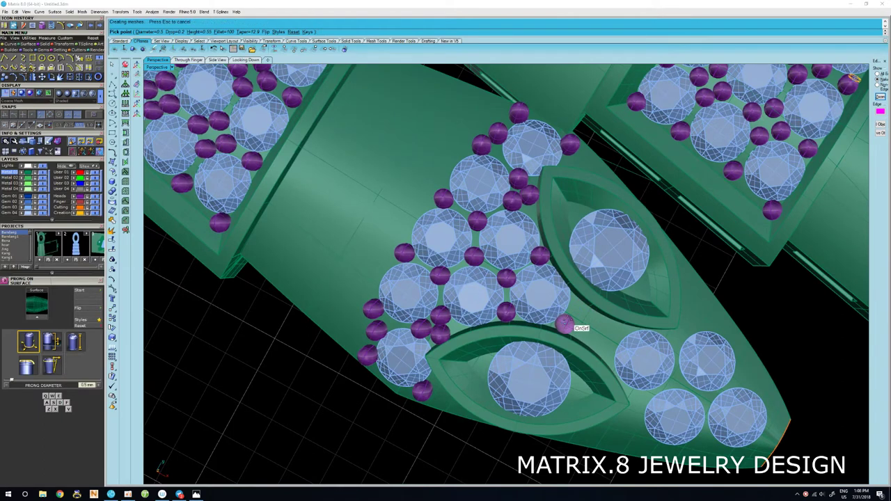
Place six prongs around the lower marquise eye and between the tip gems.
left_click(564, 324)
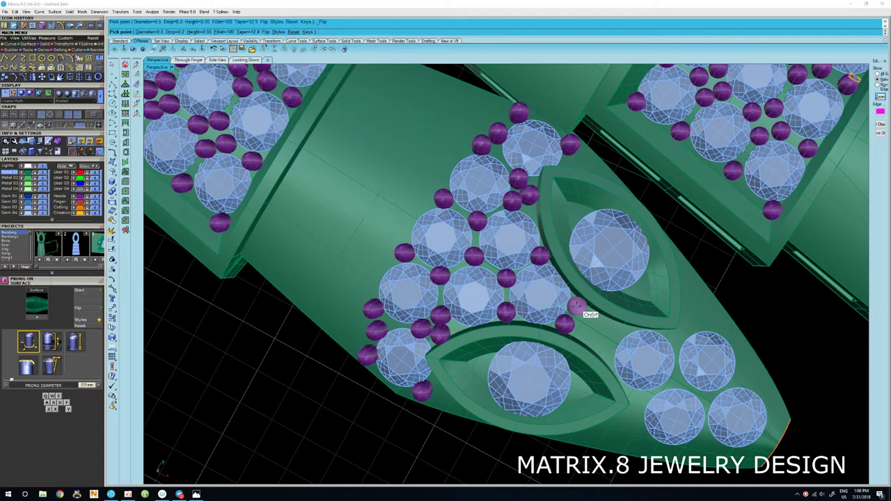
left_click(577, 306)
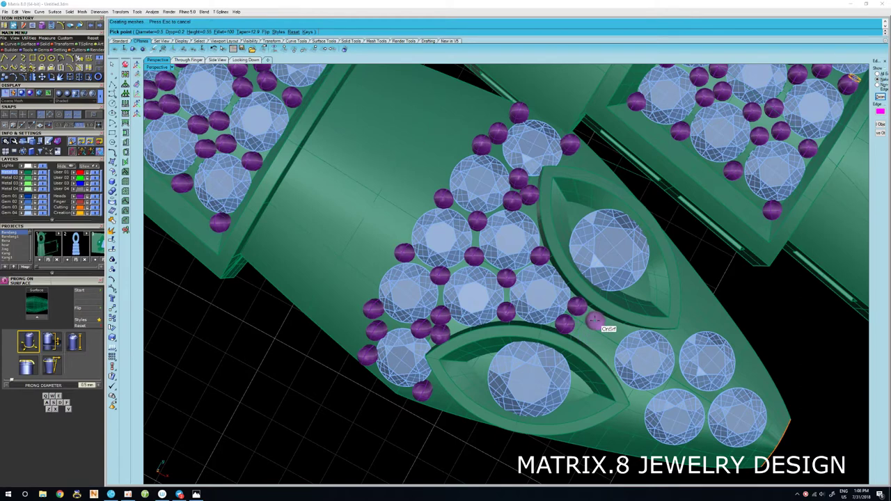
left_click(594, 319)
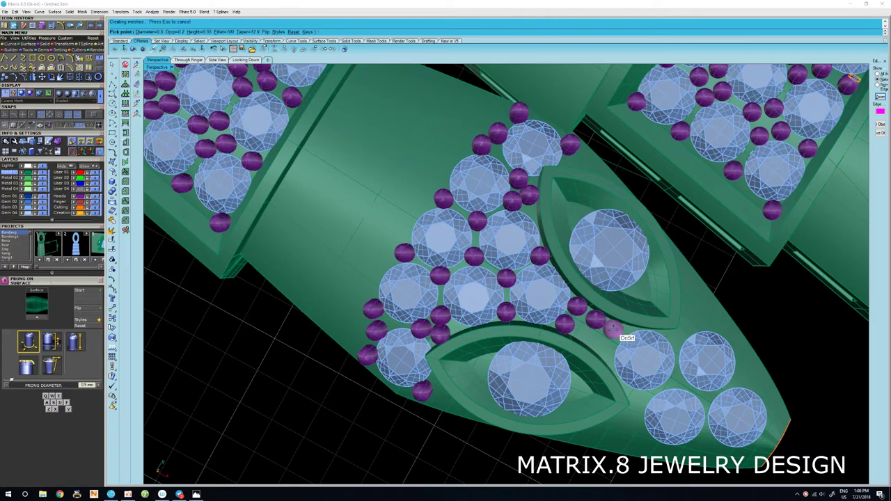
left_click(616, 330)
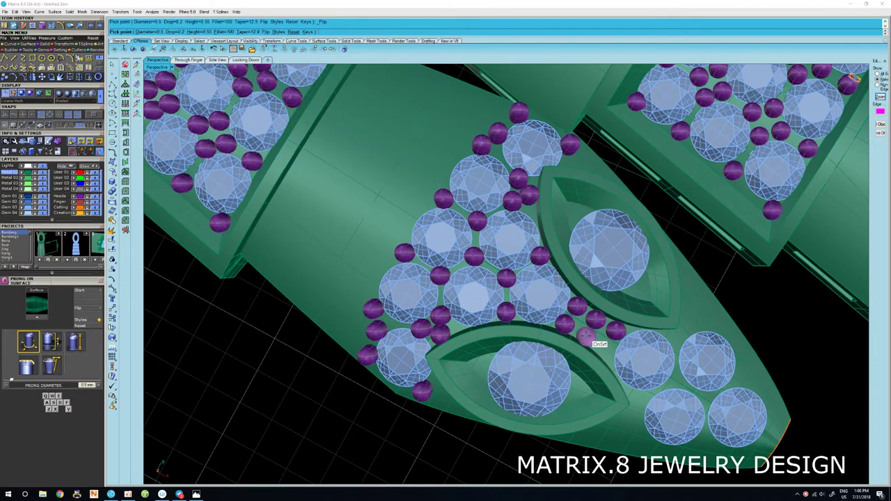
left_click(586, 336)
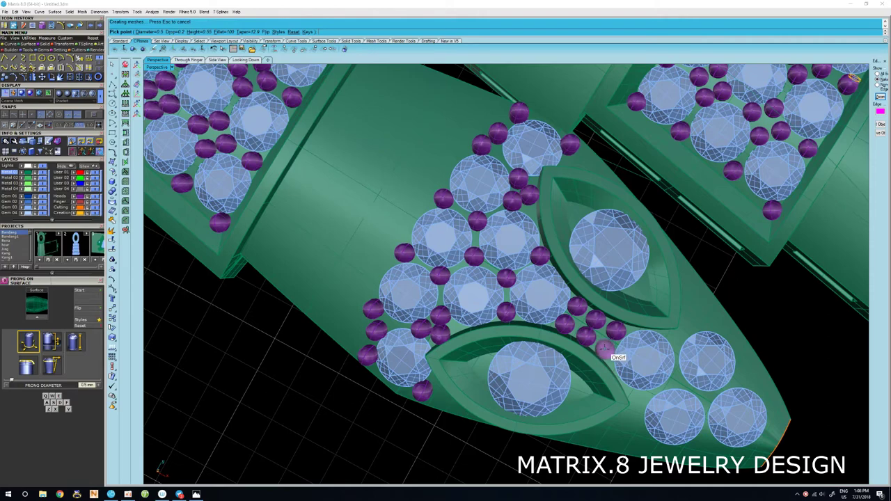
left_click(603, 348)
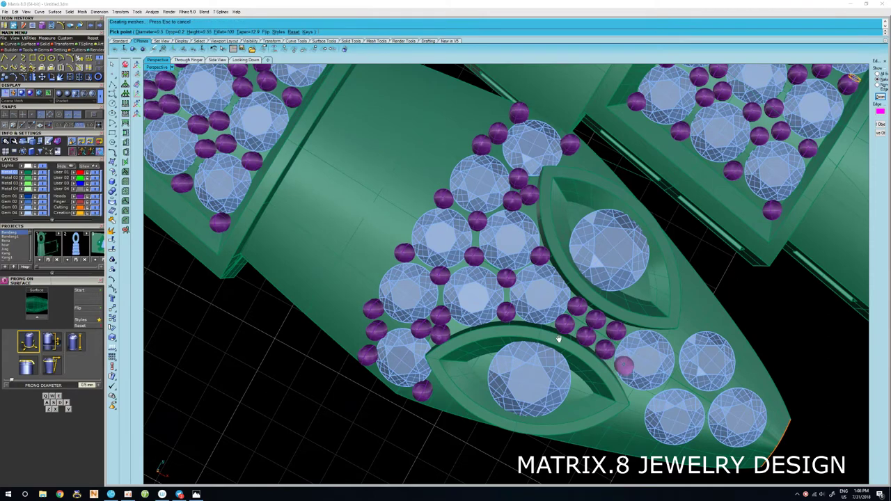
Add prongs between the tip gems and along the tip's lower edge.
right_click_drag(603, 349, 466, 308, "shift")
scroll(488, 308, "down", 3)
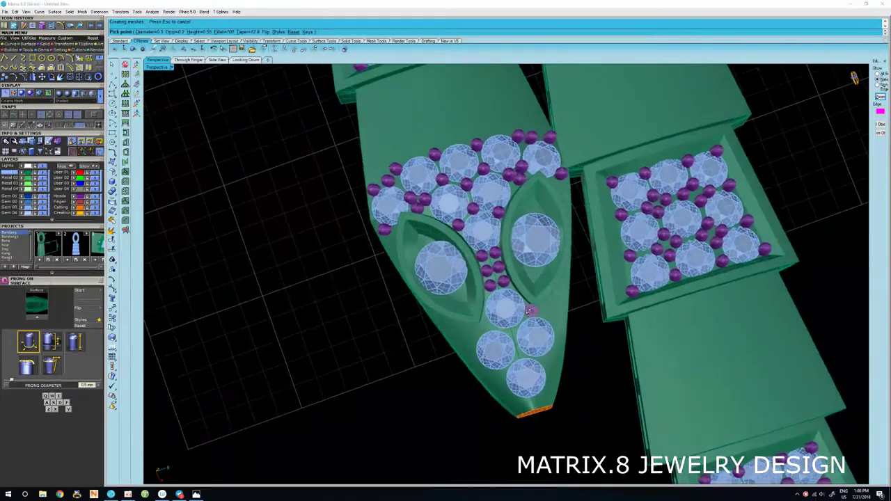
scroll(533, 308, "up", 1)
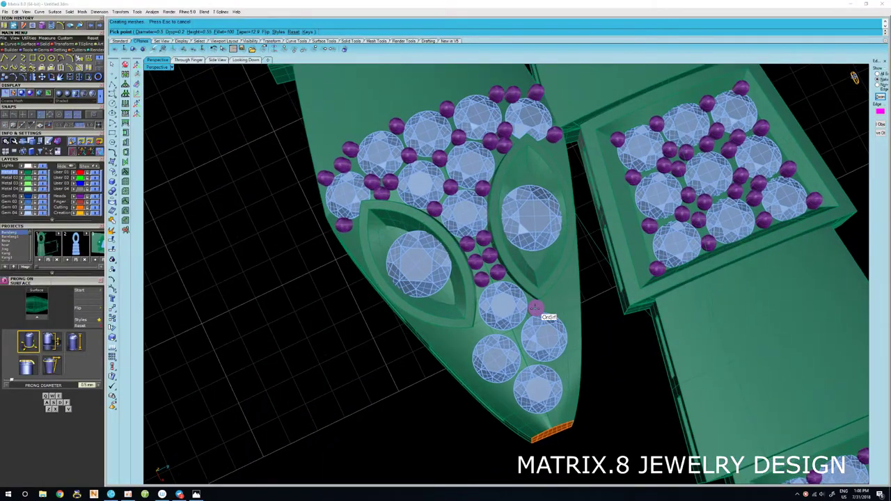
scroll(515, 312, "up", 1)
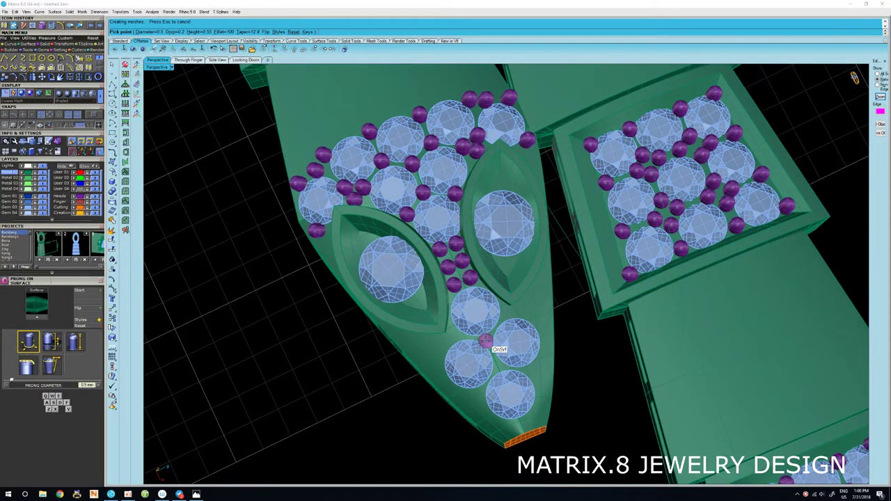
mouse_move(487, 341)
right_mouse_down()
mouse_move(533, 350)
mouse_move(473, 327)
right_mouse_up()
left_click(513, 347)
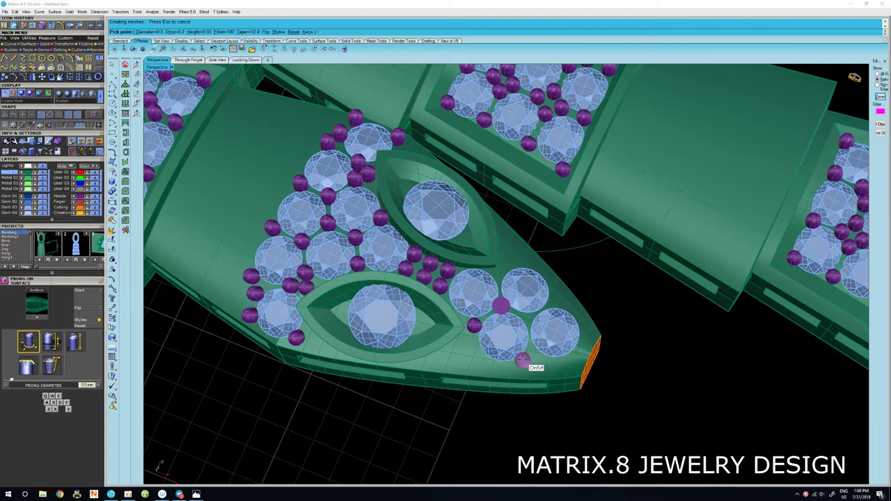
left_click(522, 359)
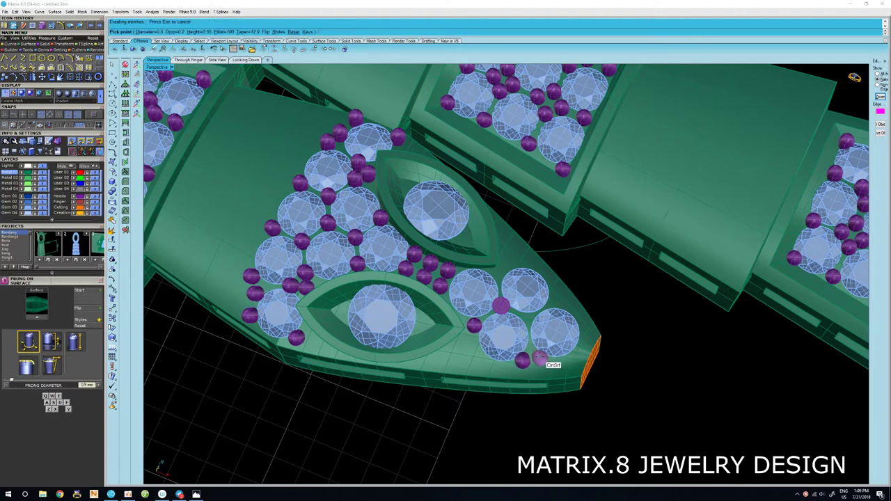
left_click(539, 358)
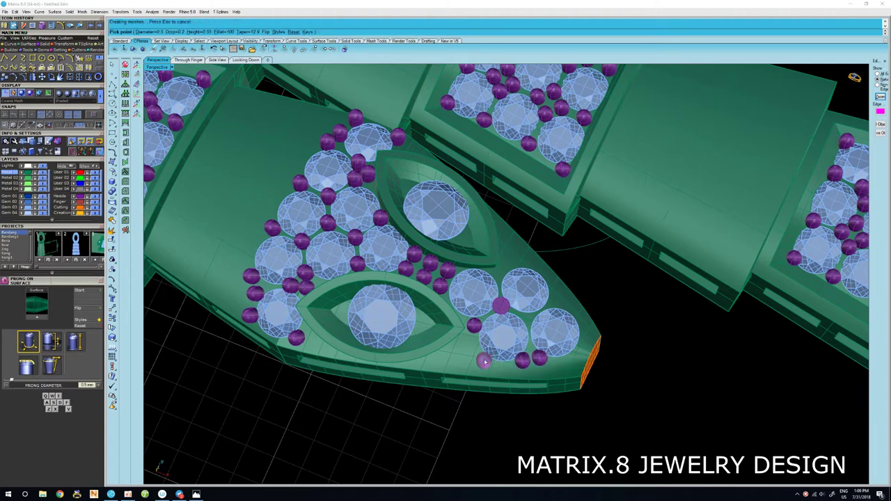
left_click(484, 361)
Continue prongs along the head edge to the very snout tip, then finish the command.
left_click(472, 345)
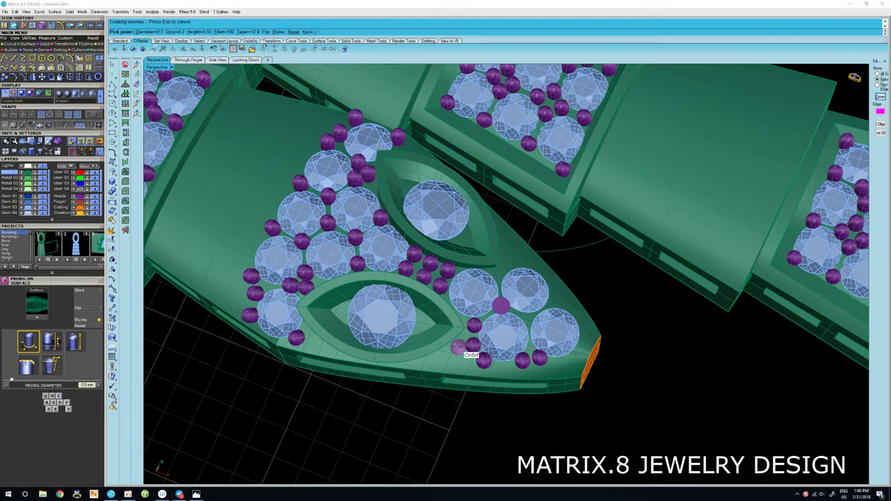
left_click(453, 347)
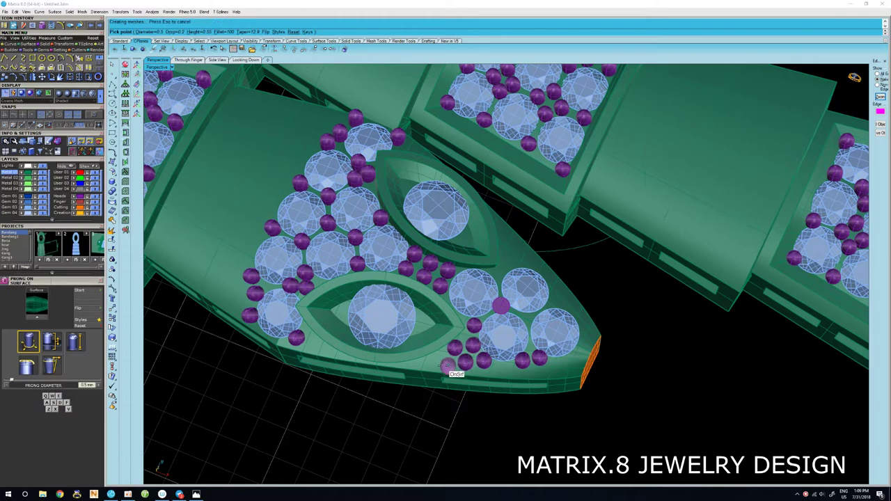
left_click(456, 359)
left_click(441, 357)
right_click_drag(446, 358, 468, 369)
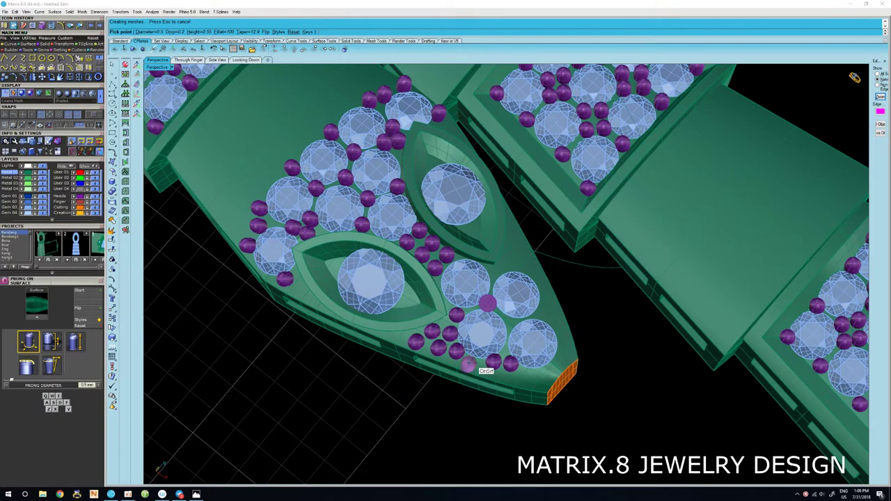
left_click(473, 362)
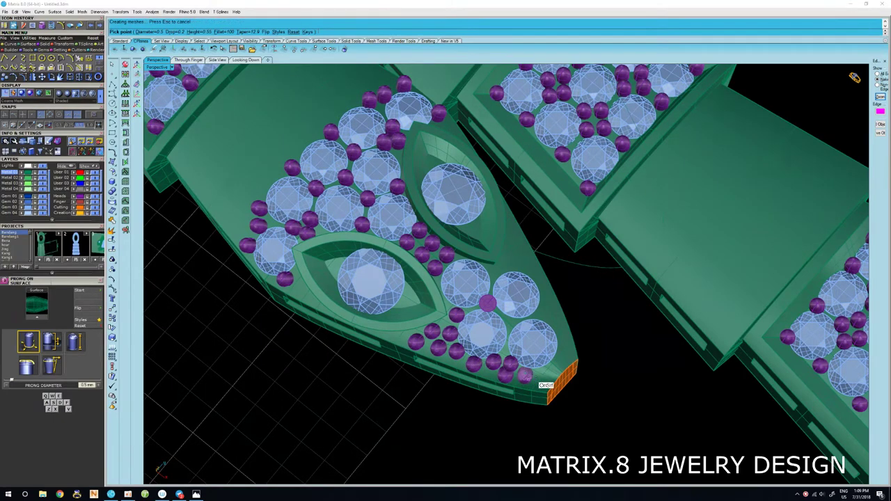
mouse_move(526, 379)
right_mouse_down()
mouse_move(511, 382)
mouse_move(636, 309)
right_mouse_up()
left_click(483, 377)
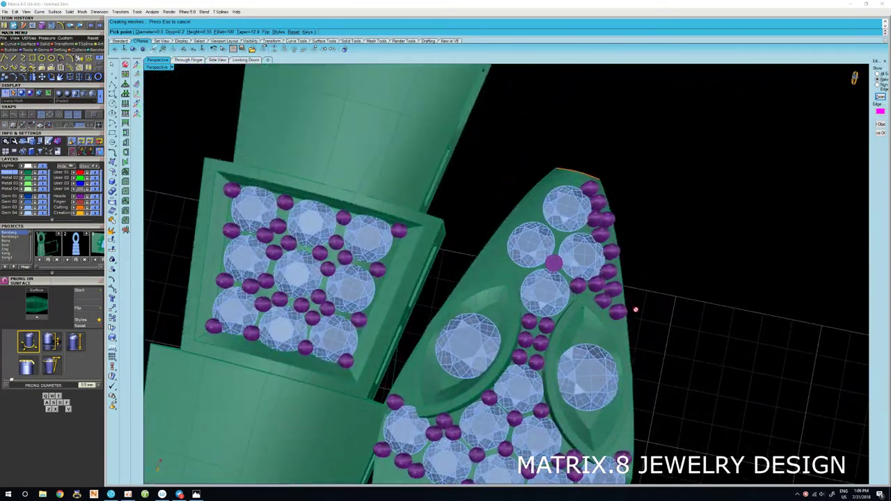
scroll(559, 233, "up", 2)
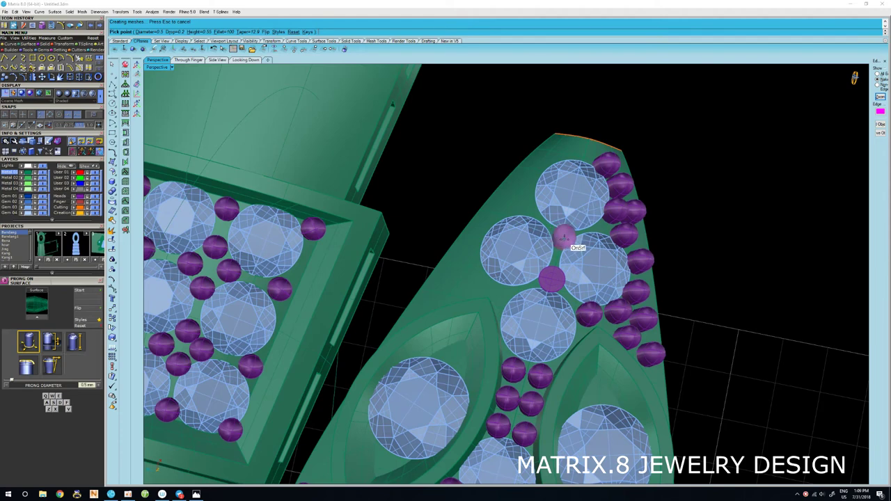
left_click(563, 239)
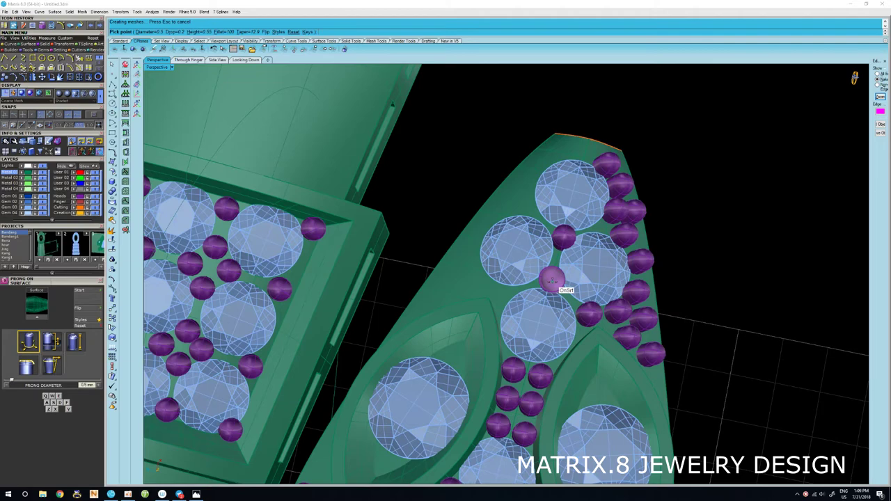
left_click(551, 281)
Select the twelve new prongs along the snake head's edge.
scroll(547, 282, "up", 3)
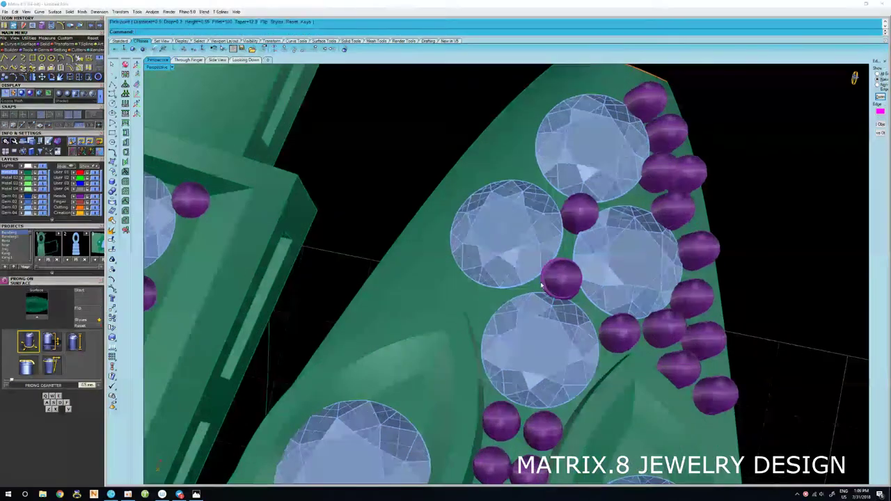
scroll(543, 284, "down", 5)
scroll(557, 286, "up", 2)
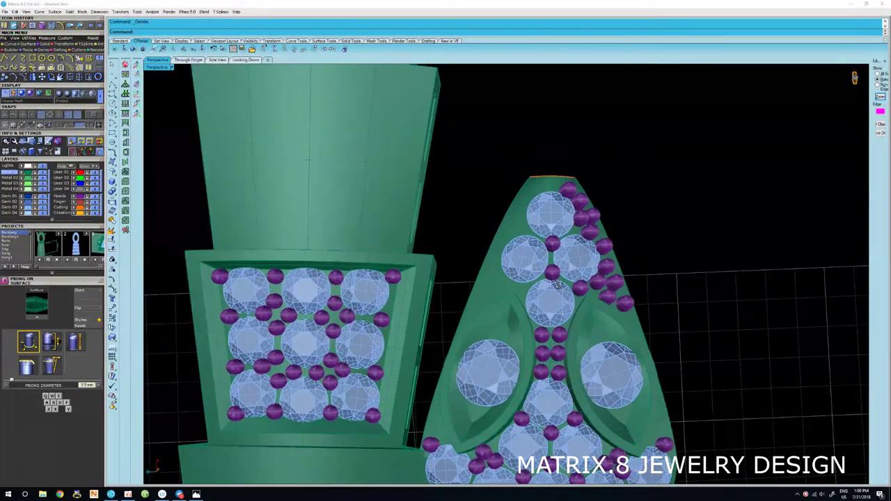
scroll(557, 286, "up", 2)
scroll(553, 278, "up", 2)
scroll(543, 268, "up", 2)
left_click(533, 254)
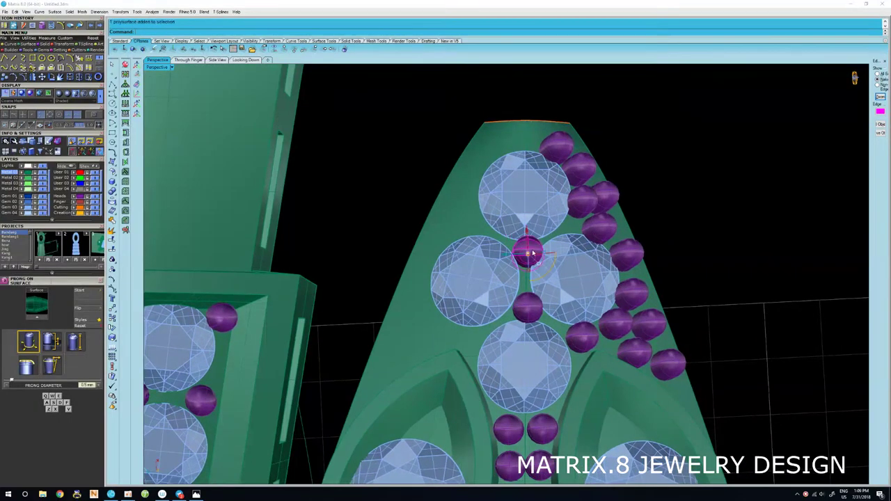
scroll(532, 254, "up", 2)
scroll(524, 301, "down", 3)
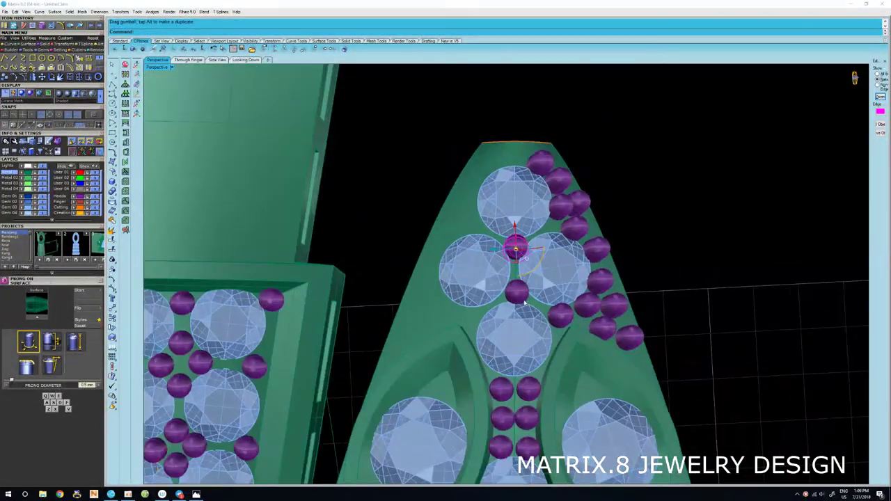
scroll(524, 302, "down", 3)
left_click_drag(524, 163, 609, 330)
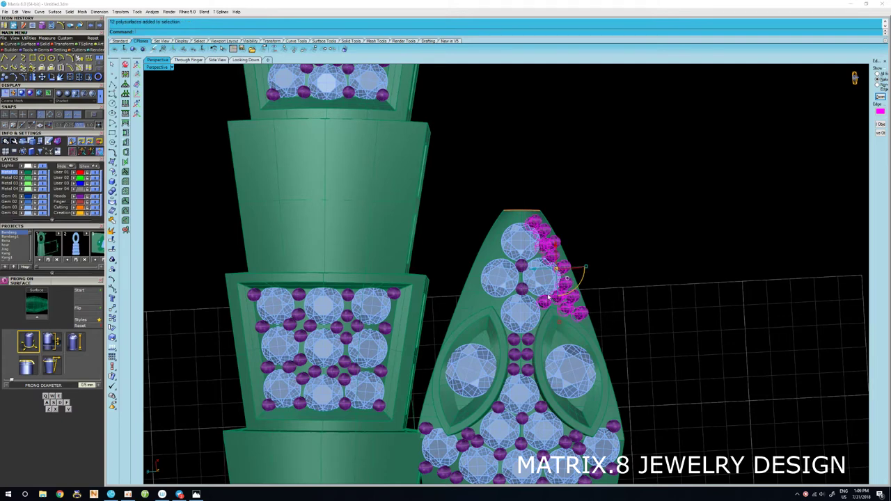
Mirror the prongs as copies across the head's centreline with snapping enabled.
key("ctrl+m")
scroll(528, 202, "up", 2)
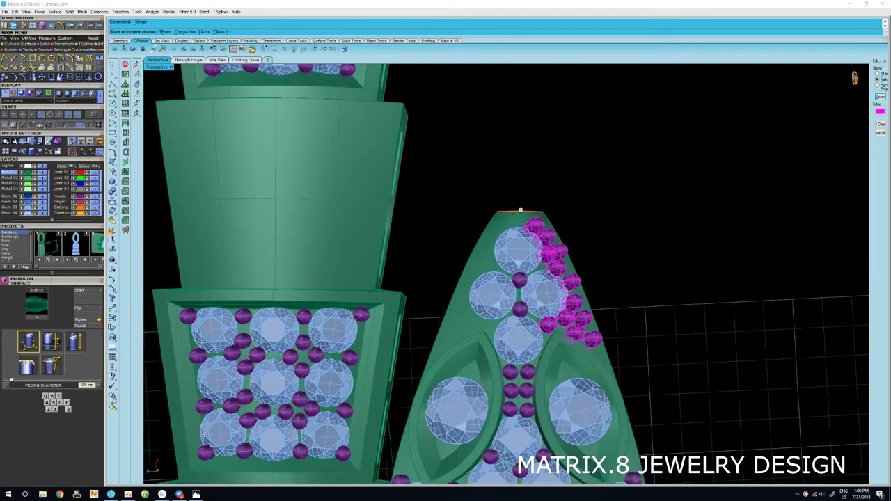
left_click(90, 114)
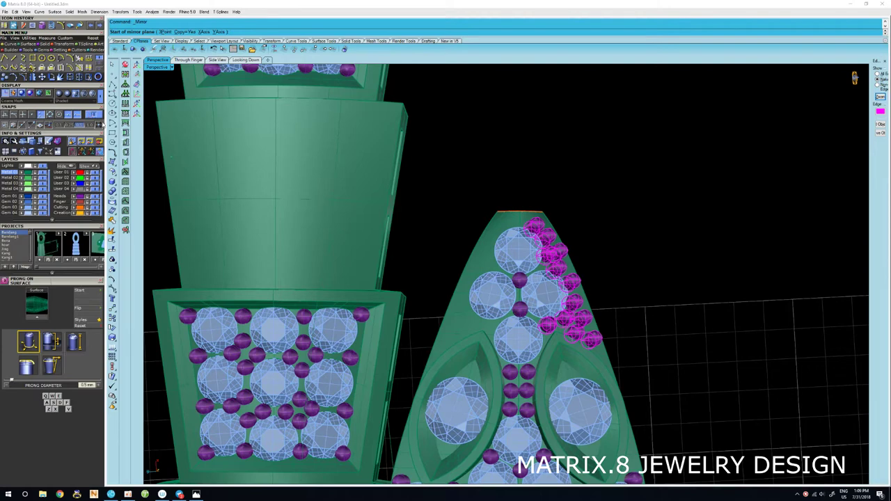
left_click(523, 211)
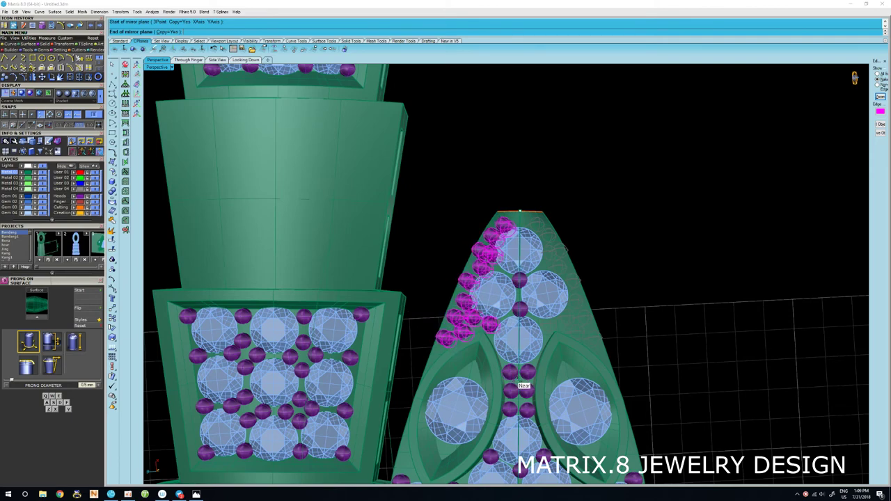
left_click(524, 385)
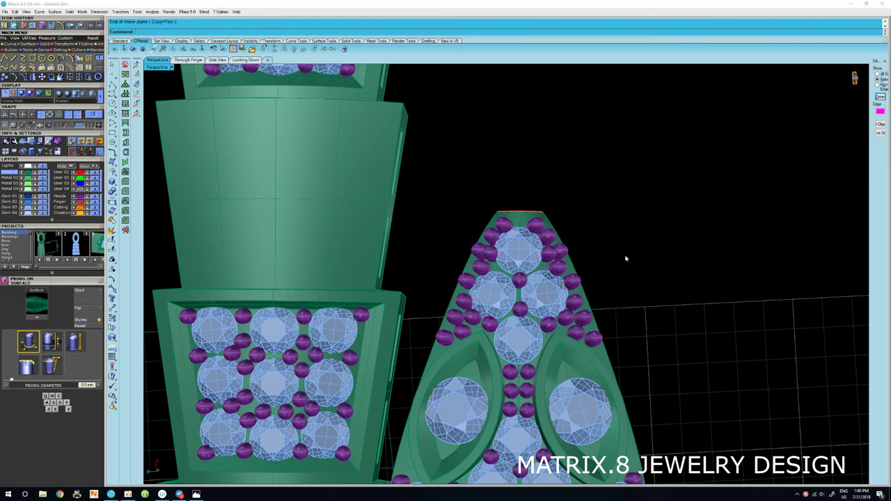
scroll(615, 254, "down", 3)
From a diagonal top-down view, launch Prong On Surface on the snake head.
mouse_move(615, 255)
right_mouse_down()
mouse_move(712, 215)
mouse_move(484, 219)
right_mouse_up()
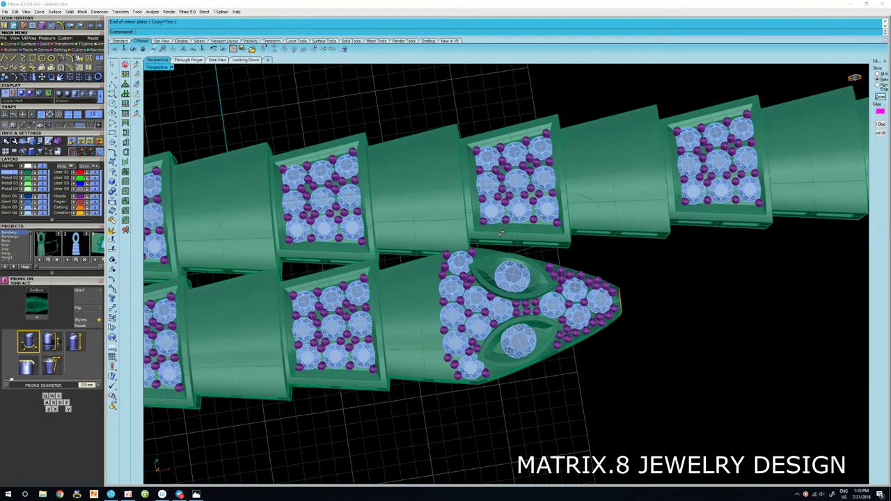
right_click_drag(484, 219, 473, 262)
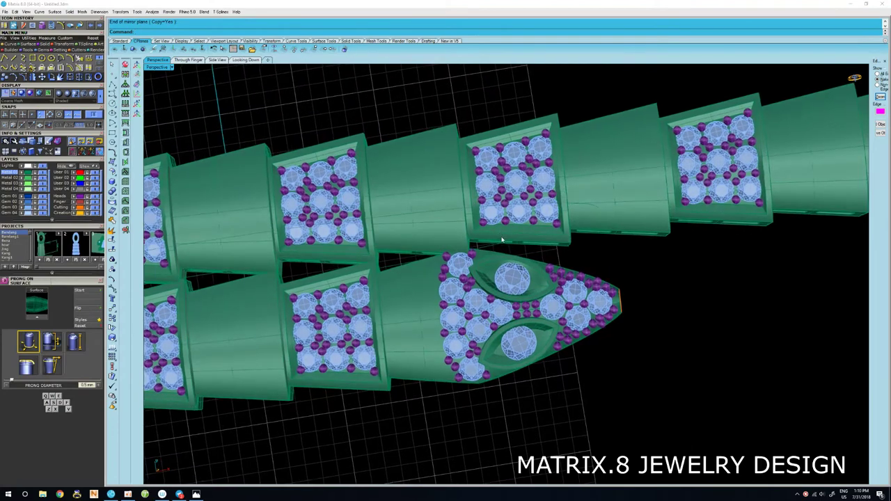
scroll(475, 258, "up", 3)
left_click(480, 253)
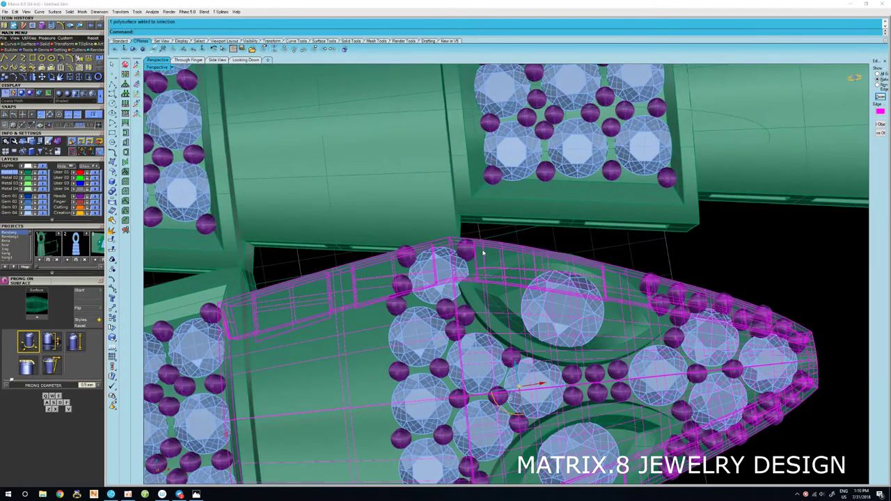
right_click(483, 254)
left_click(495, 272)
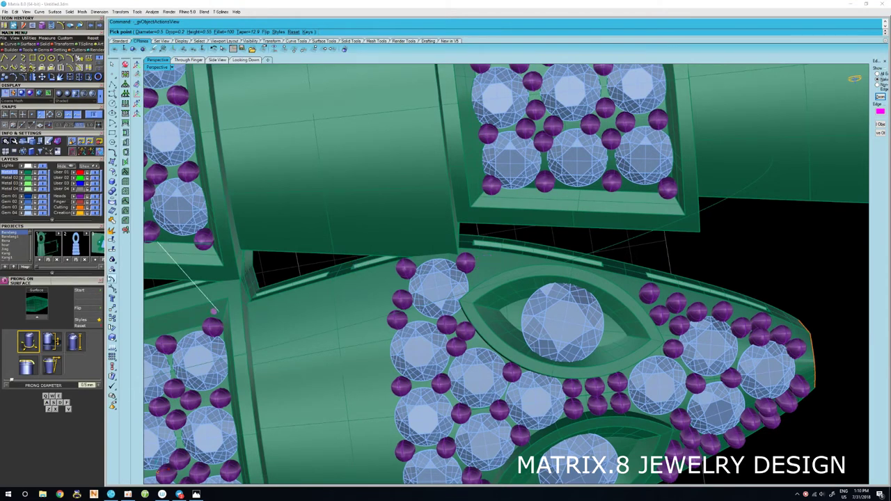
Place a flipped prong beside the upper marquise eye and end the command.
left_click(89, 308)
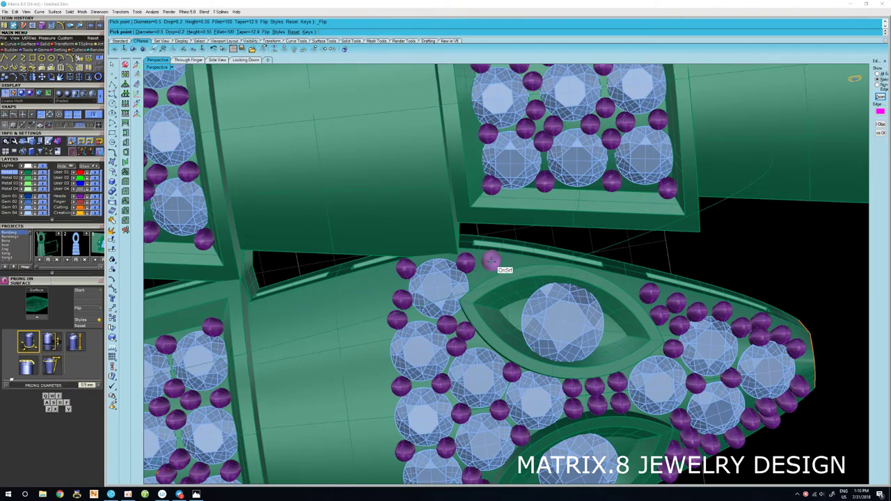
left_click(490, 262)
scroll(485, 280, "up", 2)
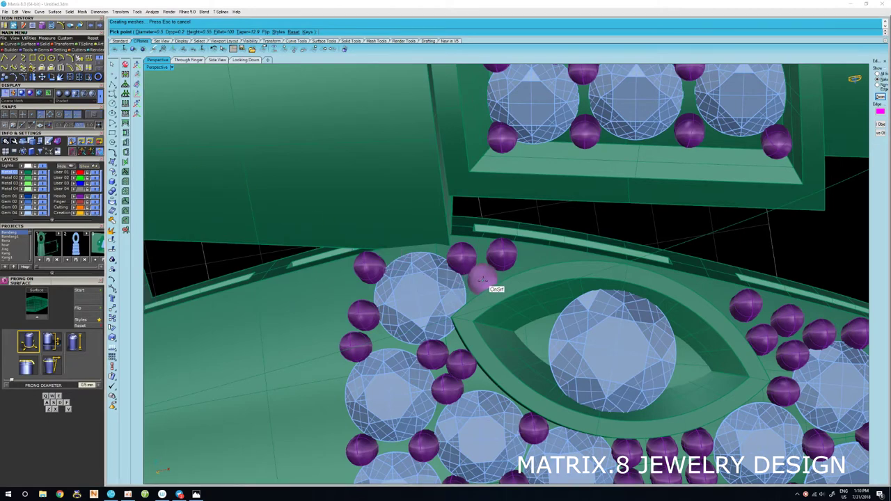
key("Escape")
scroll(483, 279, "down", 2)
scroll(487, 293, "down", 3)
scroll(494, 313, "down", 2)
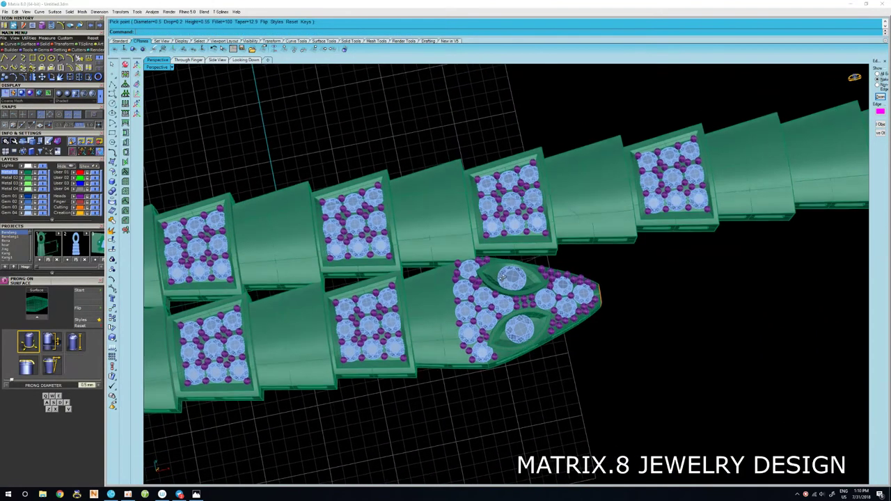
scroll(506, 345, "up", 2)
scroll(507, 345, "up", 1)
scroll(505, 320, "up", 2)
Rerun Prong On Surface with Flip and surface snap, placing two prongs below the lower marquise eye.
right_click(506, 305)
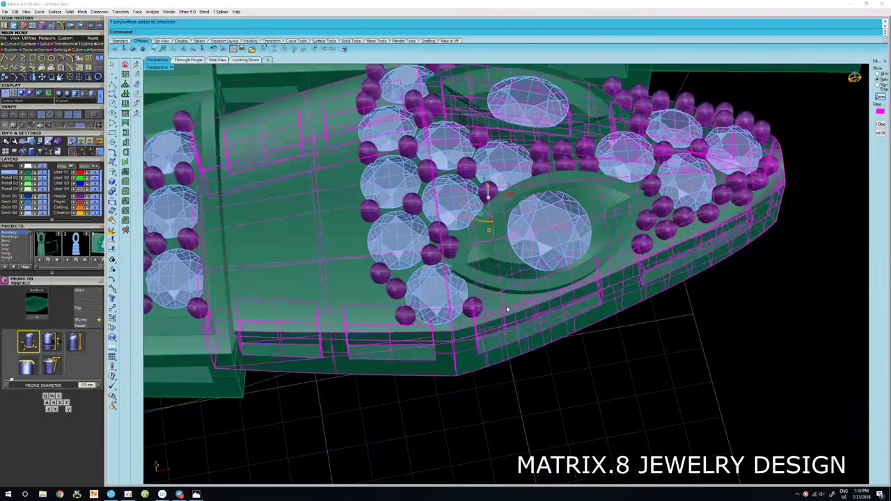
scroll(506, 306, "up", 2)
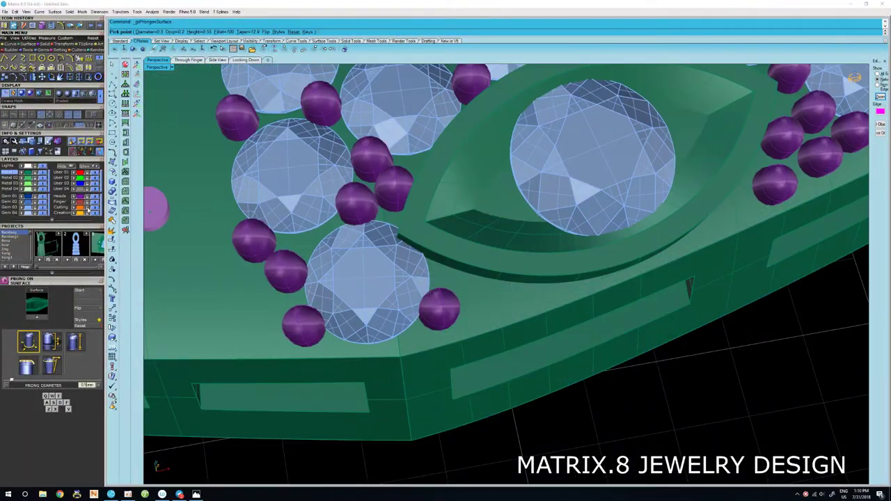
left_click(85, 309)
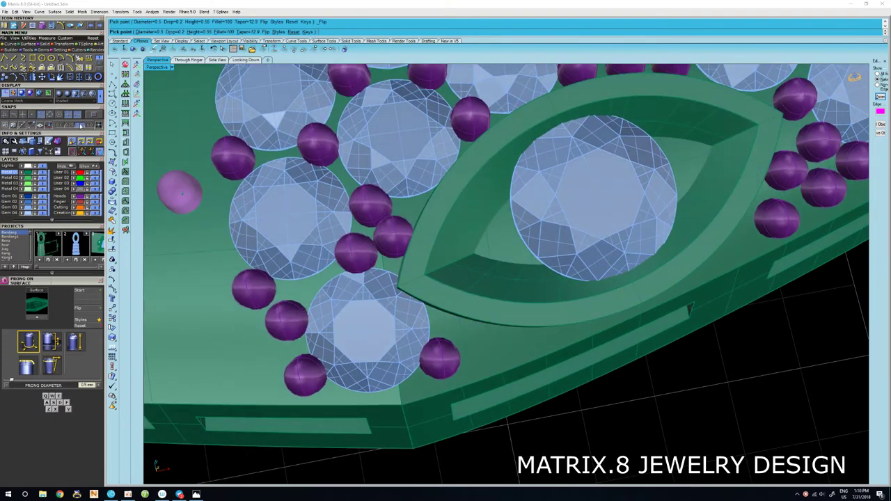
left_click(94, 115)
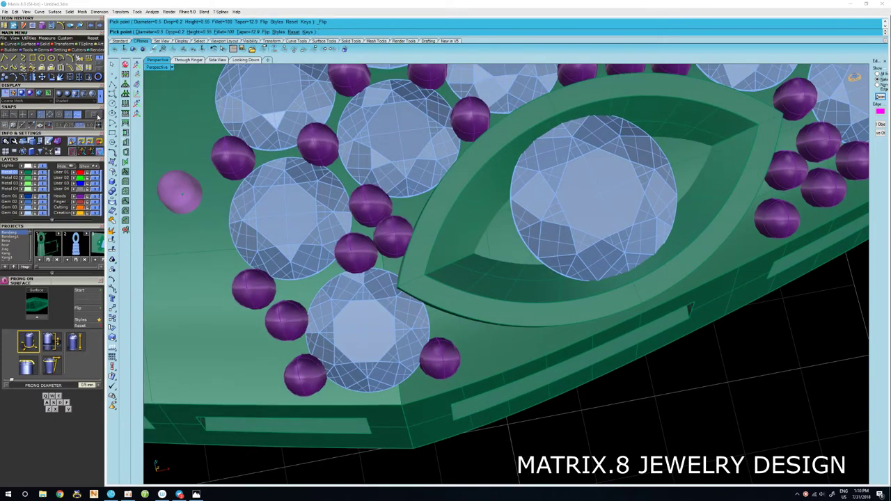
left_click(467, 327)
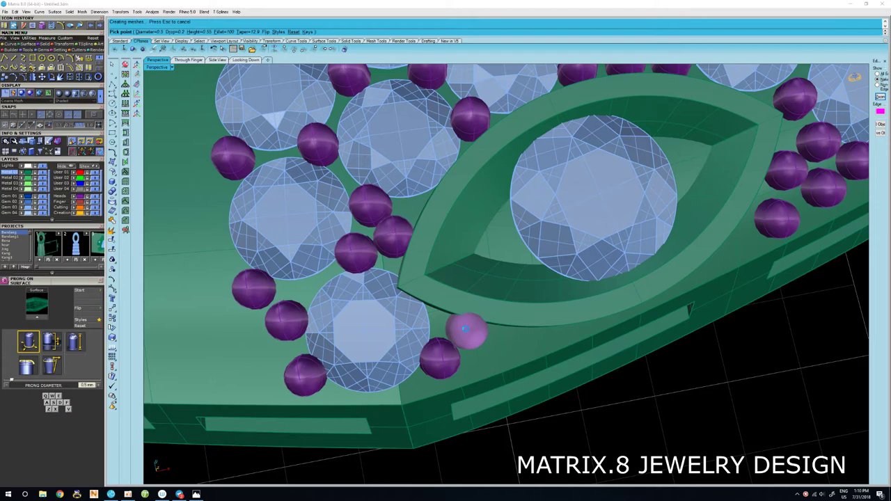
left_click(483, 362)
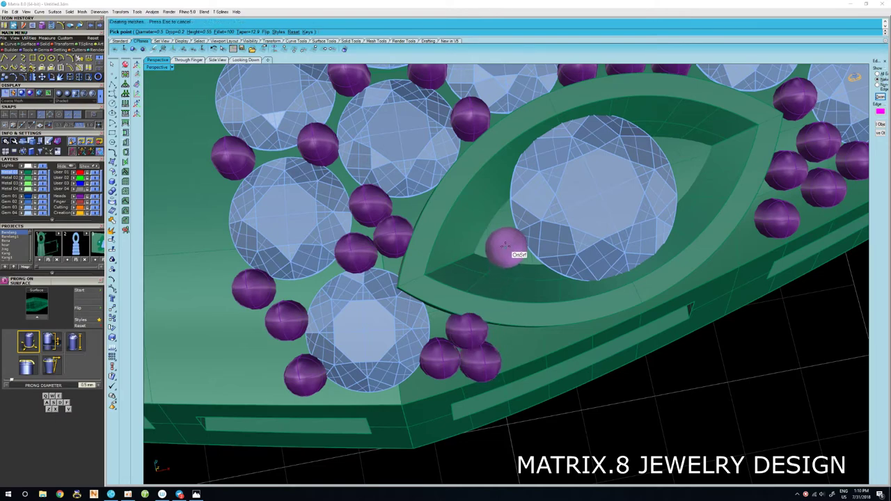
mouse_move(503, 259)
right_mouse_down()
mouse_move(459, 200)
mouse_move(512, 262)
mouse_move(536, 263)
right_mouse_up()
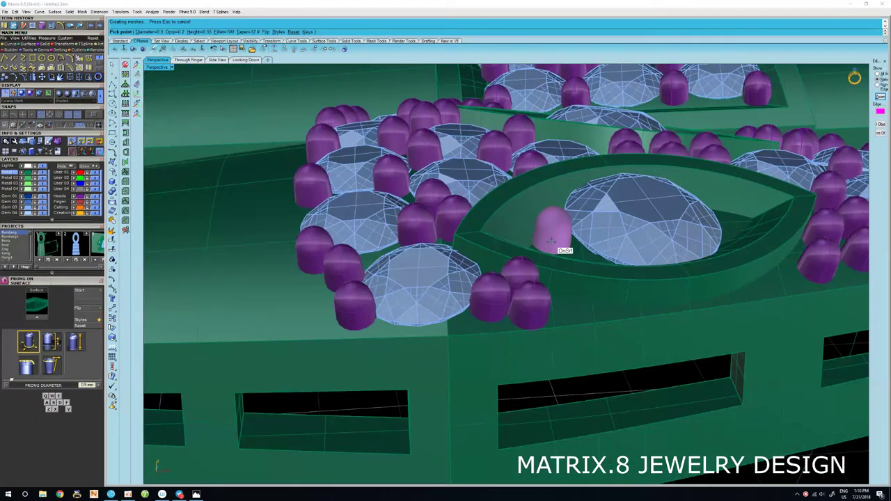
scroll(551, 237, "down", 3)
scroll(471, 285, "down", 2)
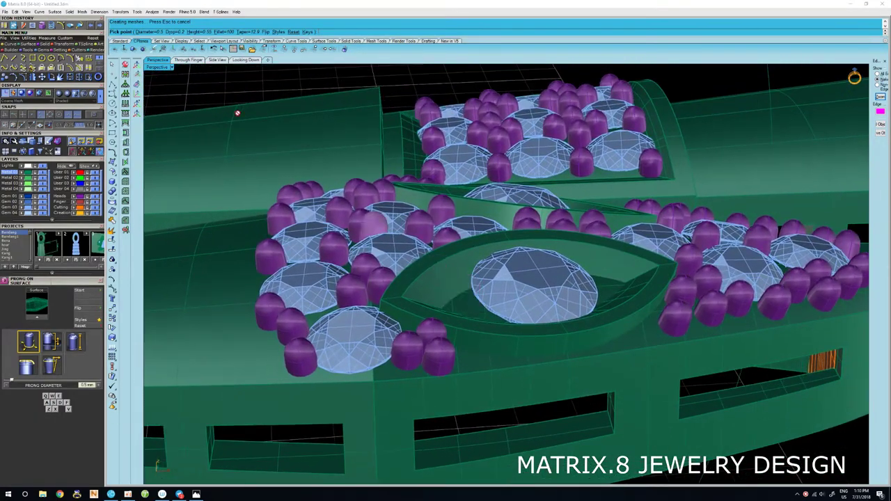
Set prong diameter 0.6 and height 0.65, then place a taller prong inside the marquise eye.
left_click(161, 32)
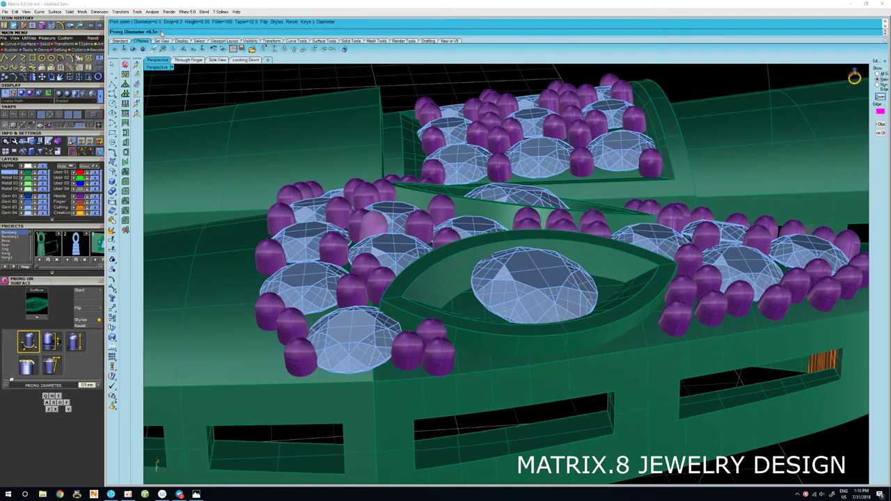
type("0.6")
key("Return")
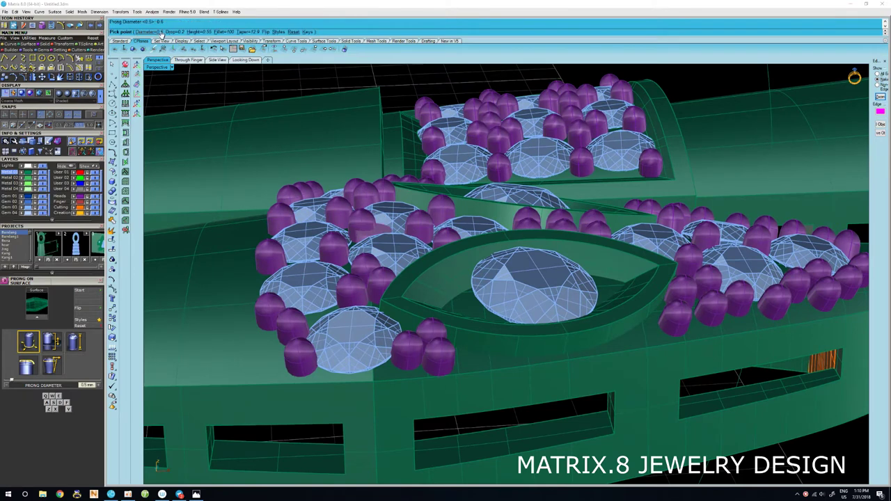
left_click(199, 32)
type("0.65")
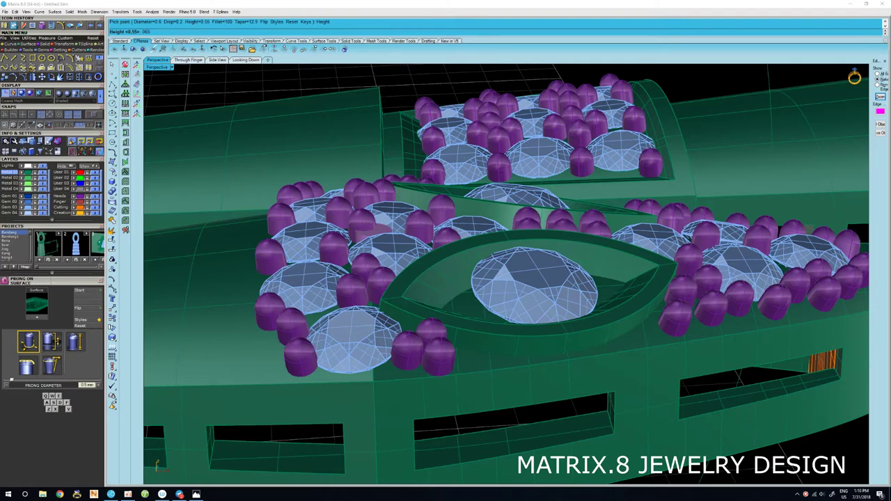
key("Return")
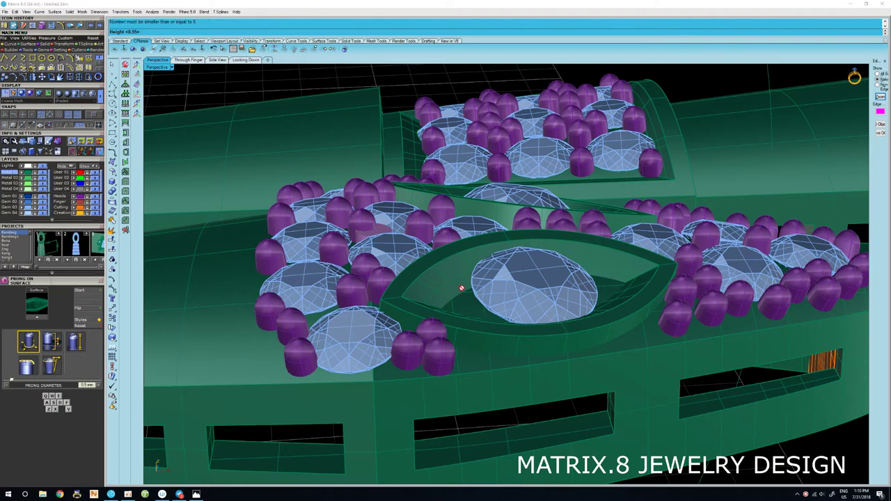
key("Return")
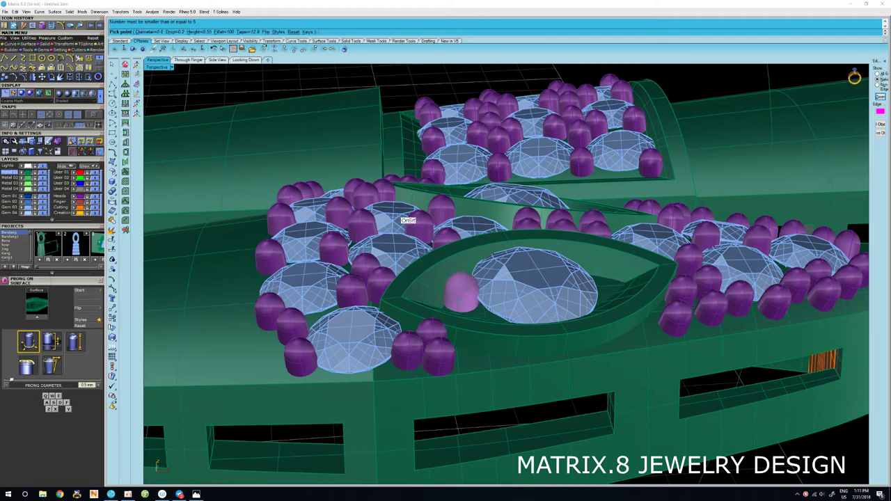
left_click(198, 32)
type("0.65")
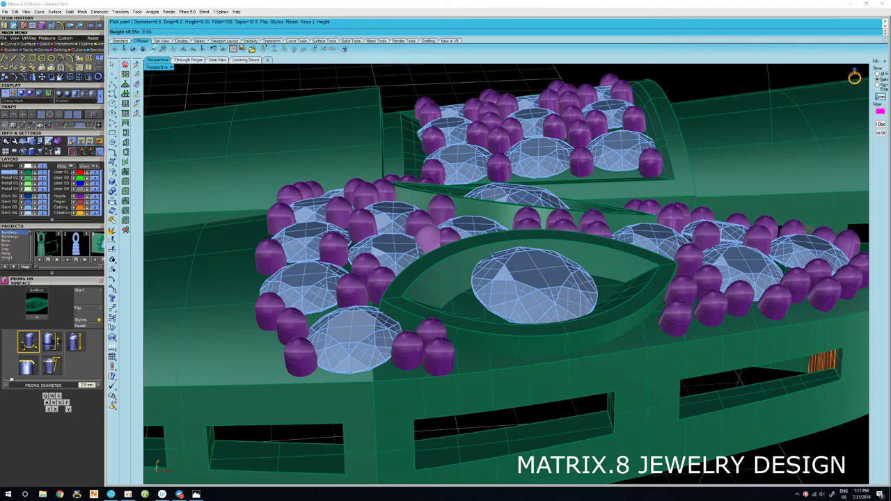
key("Return")
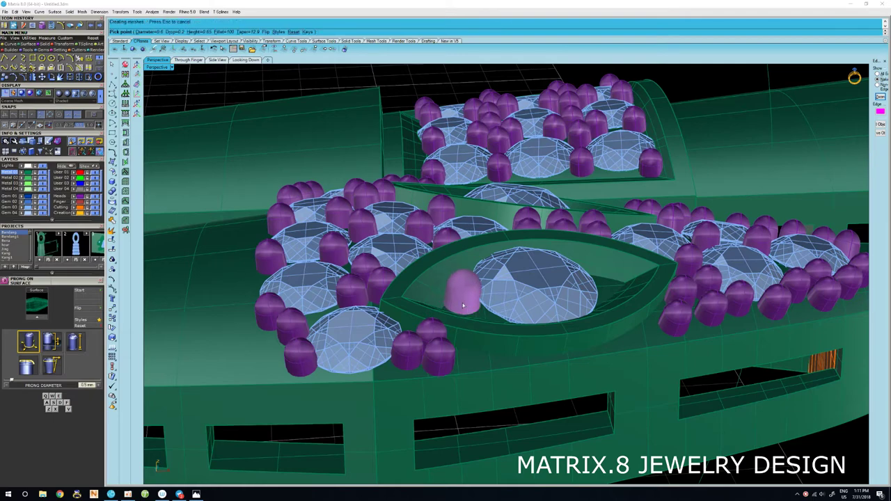
left_click(462, 305)
right_click_drag(473, 302, 494, 327)
scroll(506, 338, "up", 3)
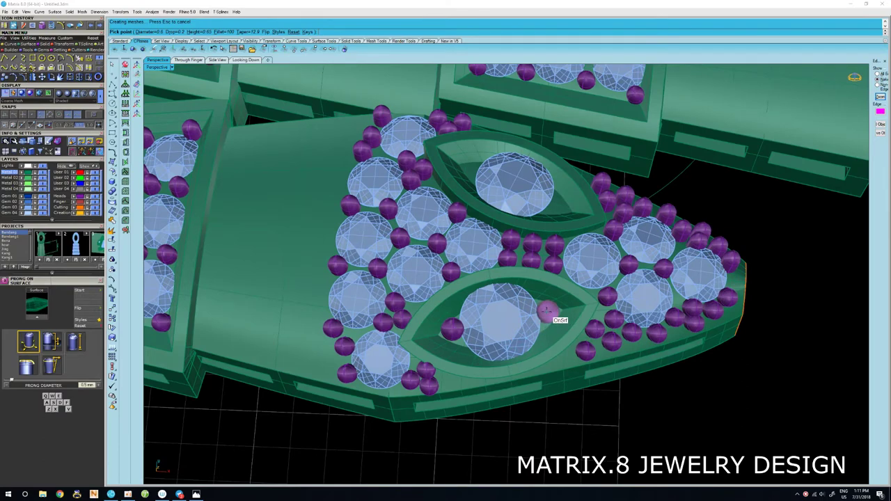
Finish the prongs and lower the marquise eye's centre gem into its seat.
key("Return")
scroll(546, 315, "down", 3)
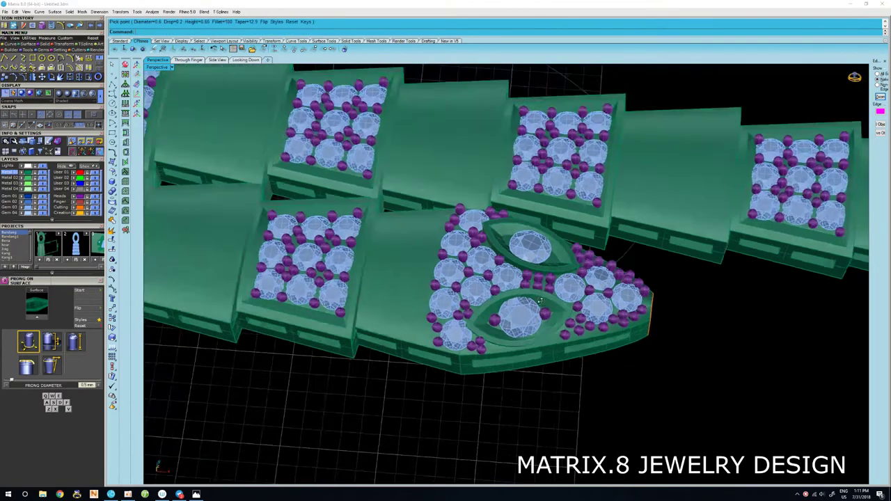
right_click_drag(546, 314, 522, 220)
scroll(500, 267, "up", 2)
left_click(509, 272)
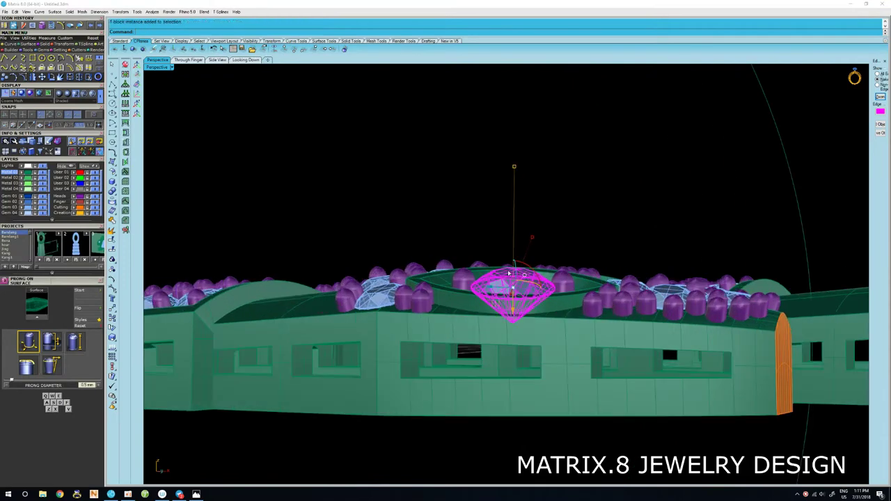
key("F6")
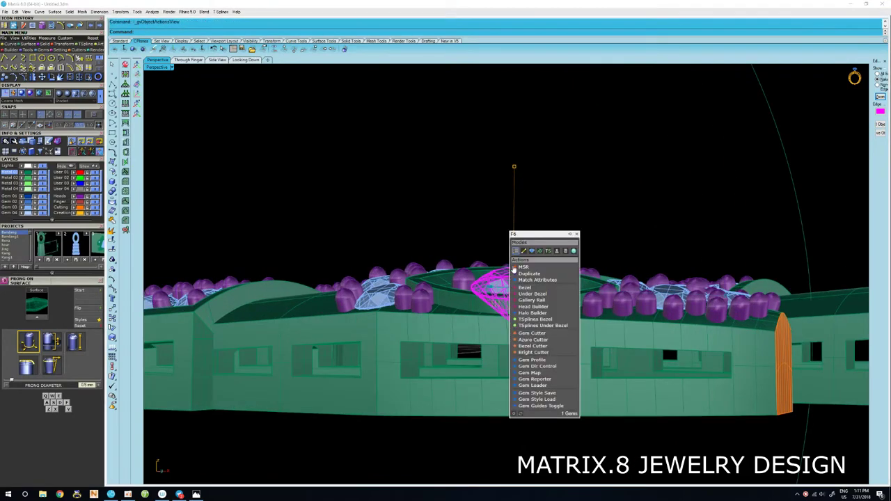
left_click(523, 268)
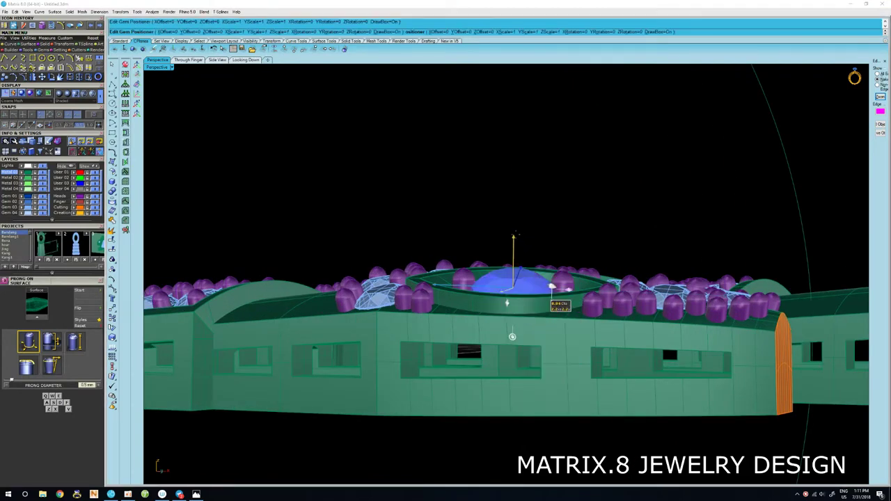
left_click_drag(551, 286, 551, 289)
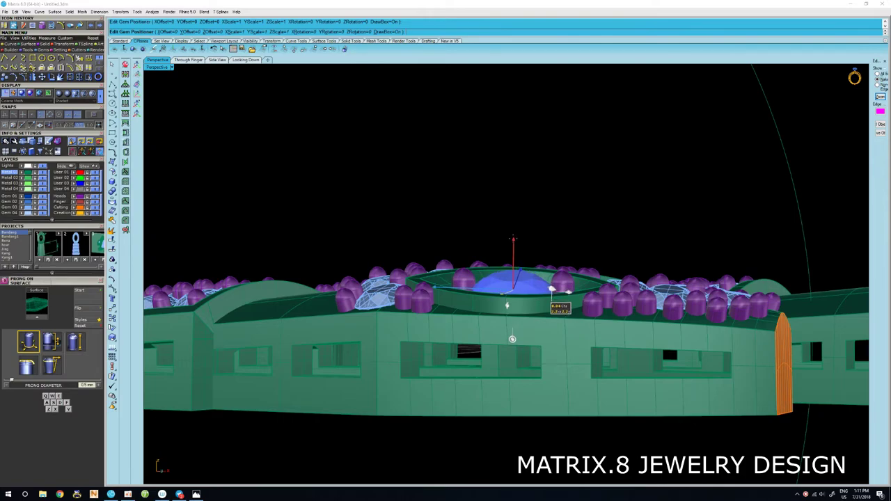
key("Return")
Delete the extra centre marquise gem from the head.
mouse_move(551, 289)
right_mouse_down()
mouse_move(567, 315)
mouse_move(509, 237)
mouse_move(564, 313)
right_mouse_up()
scroll(567, 315, "down", 3)
scroll(509, 238, "up", 2)
scroll(508, 237, "up", 2)
left_click(509, 237)
key("Delete")
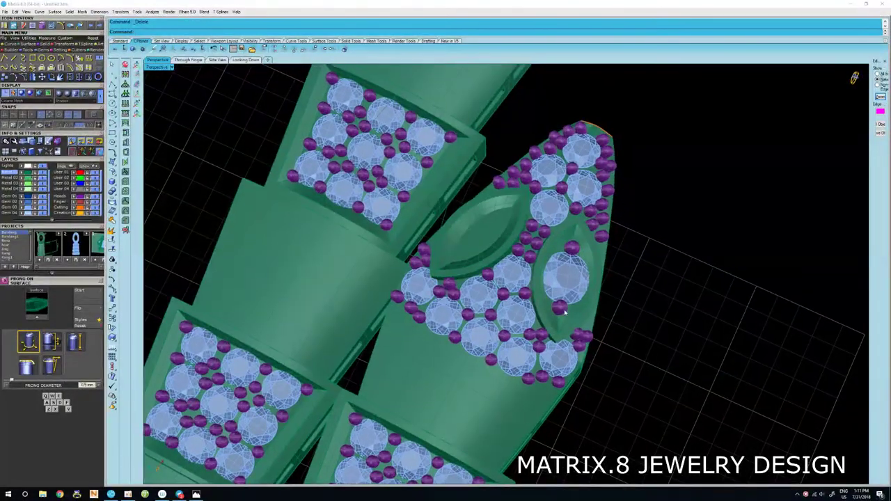
Group the eye's centre gem together with its surrounding prongs.
left_click(572, 249)
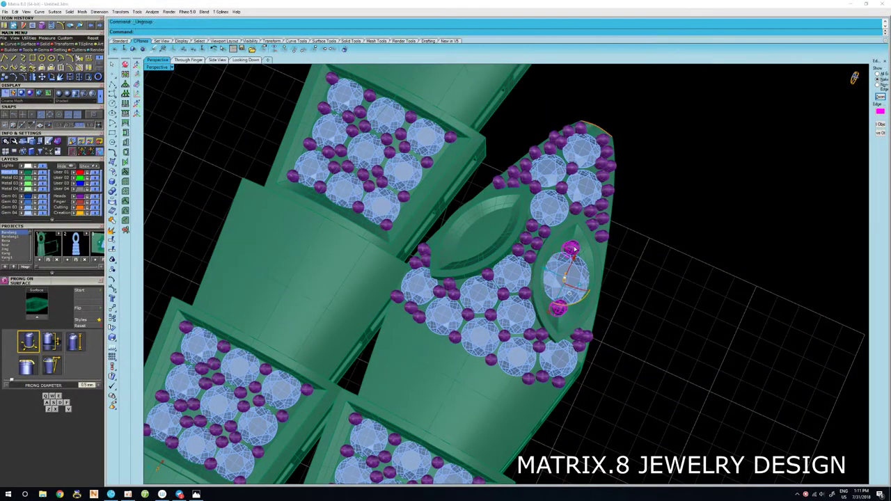
left_click(561, 276)
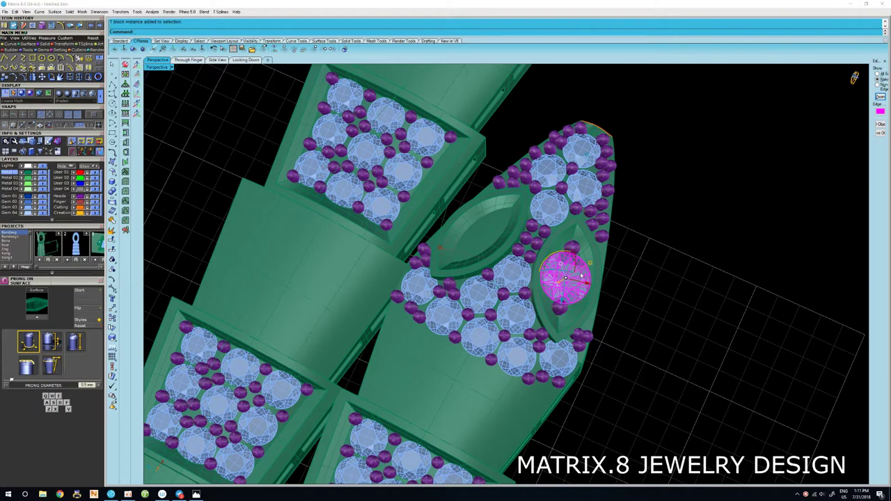
left_click(564, 305)
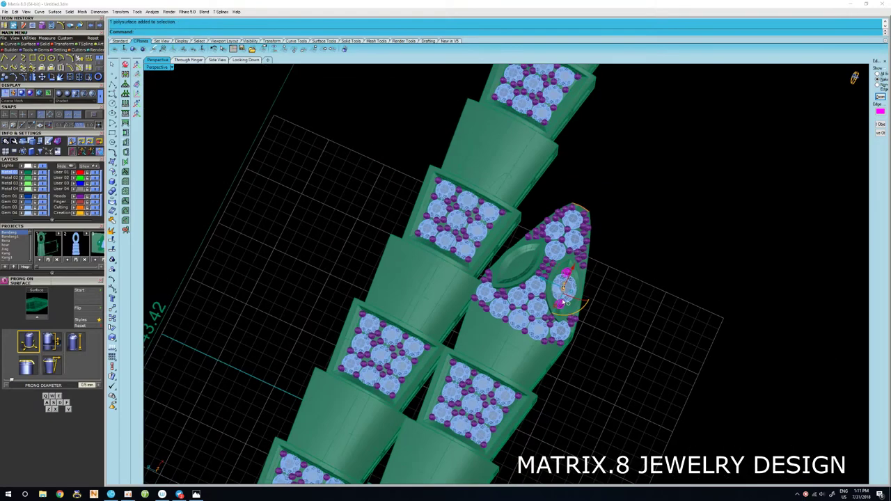
right_click_drag(564, 305, 556, 264)
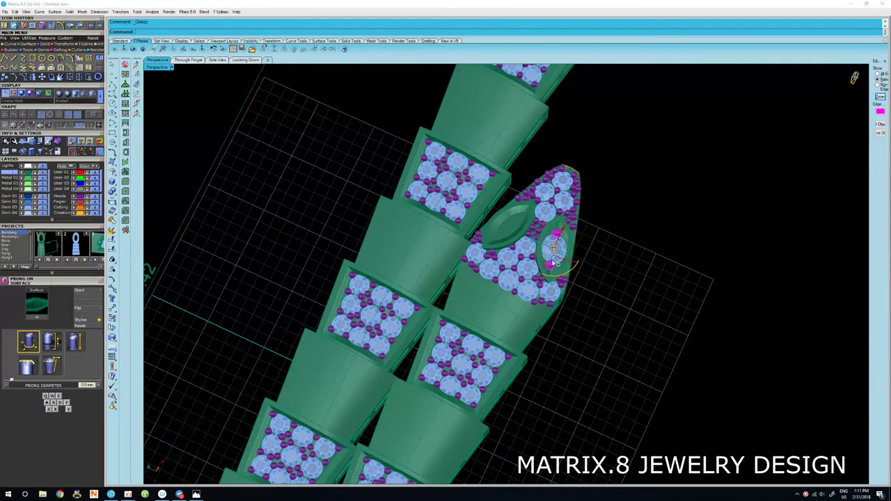
scroll(554, 263, "up", 3)
left_click(559, 257)
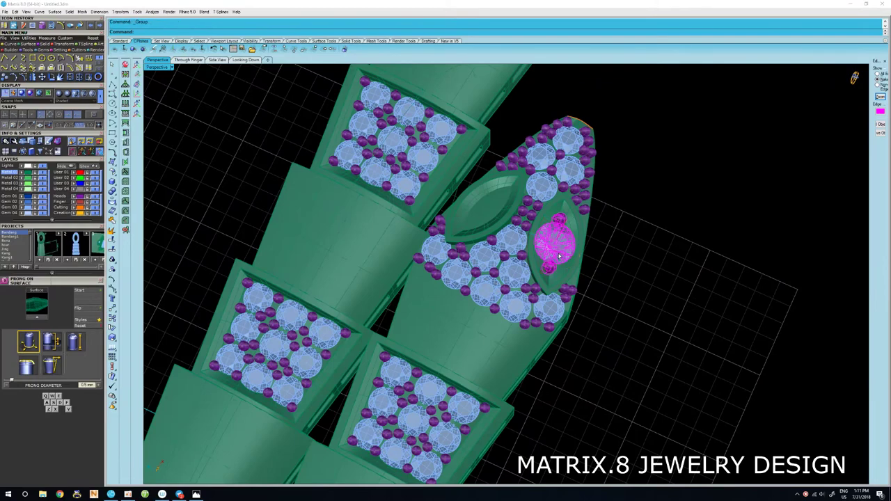
key("Return")
Mirror a copy of the grouped eye gem across the head's centreline into the other eye.
right_click_drag(590, 276, 511, 186)
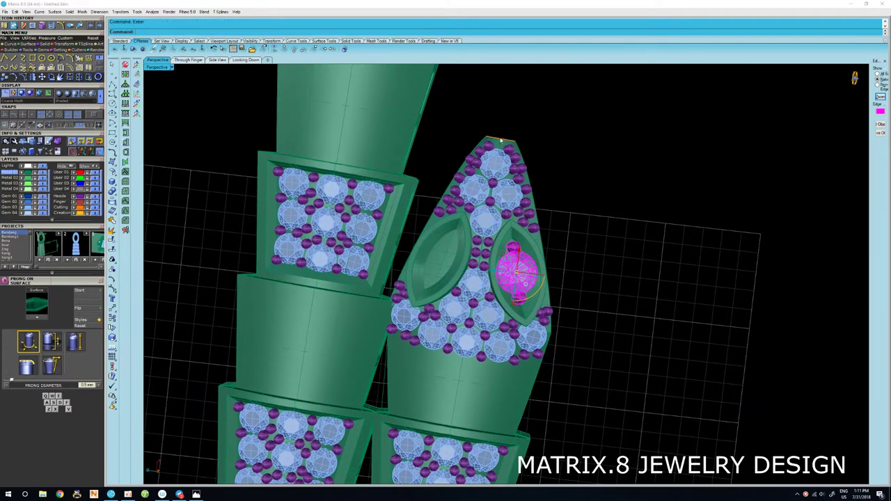
type("mirror")
key("Return")
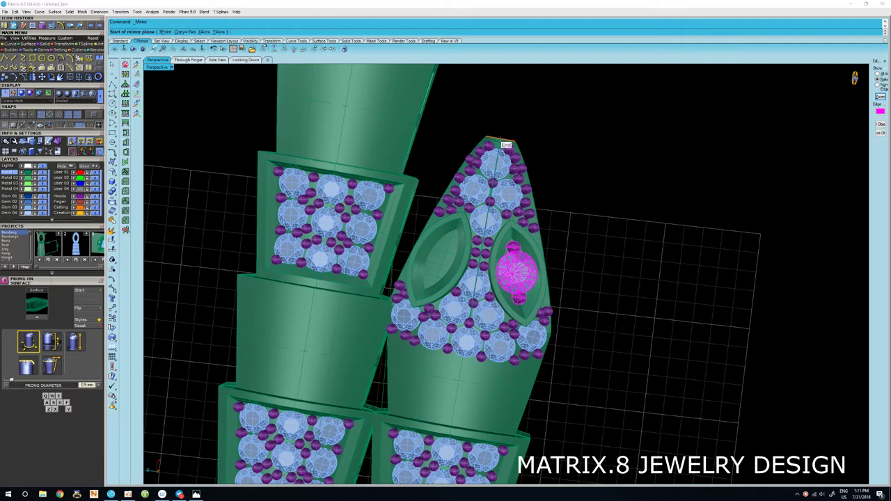
left_click(502, 140)
scroll(483, 254, "up", 1)
scroll(487, 264, "up", 1)
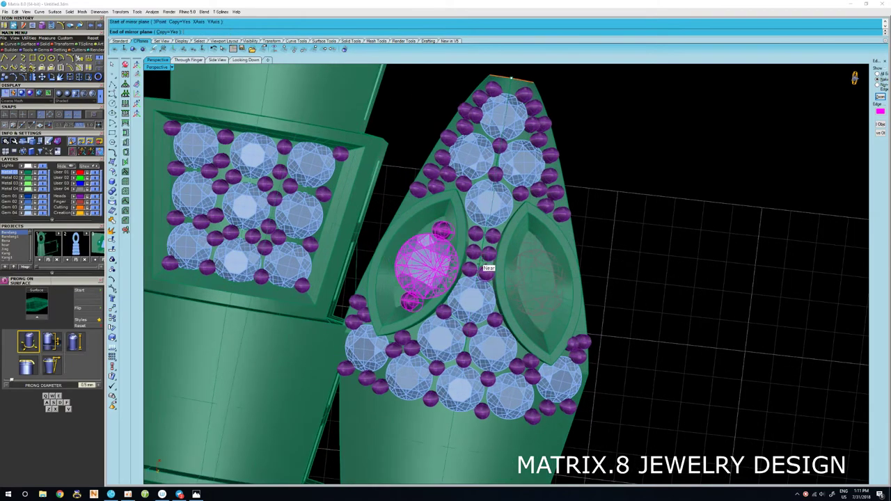
left_click(485, 263)
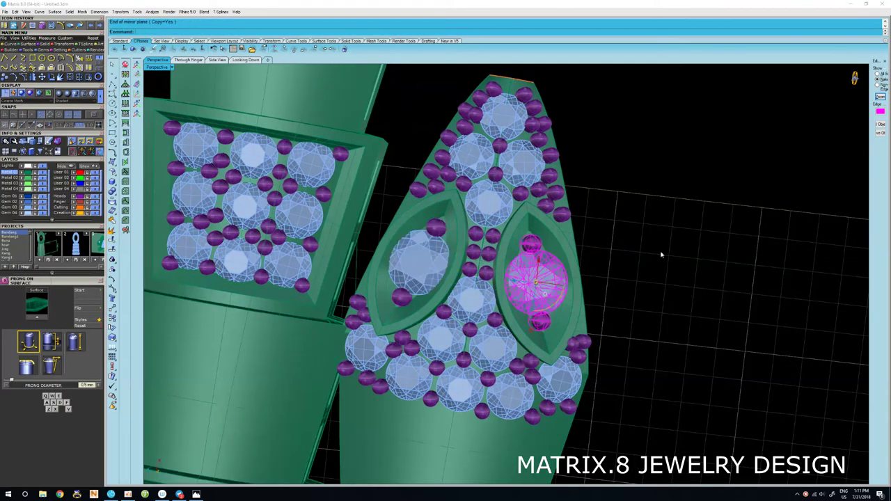
mouse_move(662, 252)
right_mouse_down()
mouse_move(554, 240)
mouse_move(633, 197)
mouse_move(647, 244)
mouse_move(586, 179)
mouse_move(596, 237)
mouse_move(610, 213)
mouse_move(578, 162)
mouse_move(533, 238)
mouse_move(548, 183)
mouse_move(533, 318)
mouse_move(551, 313)
mouse_move(492, 280)
right_mouse_up()
Group both eye gems and all the round head gems together with Ctrl+G.
left_click(499, 287)
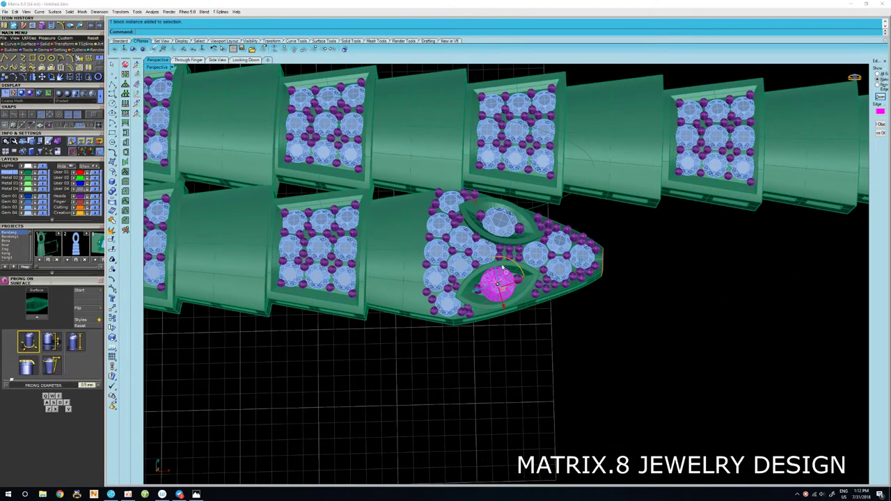
scroll(515, 278, "up", 2)
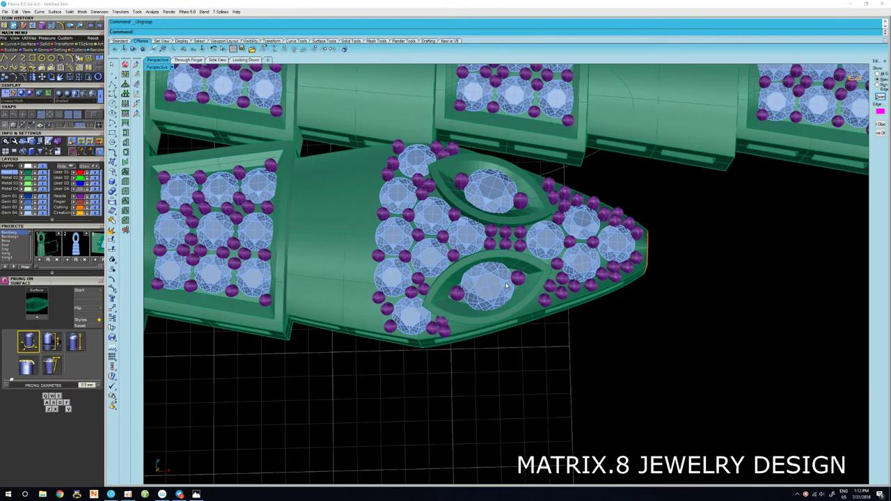
left_click(494, 282)
left_click(579, 263, "shift")
left_click(550, 243, "shift")
left_click(581, 222, "shift")
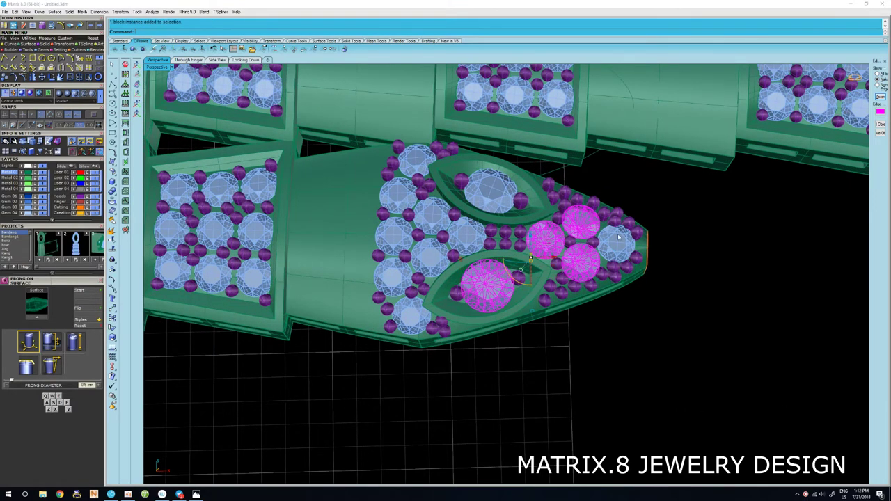
left_click(615, 244, "shift")
left_click(491, 191, "shift")
left_click(467, 235, "shift")
left_click(432, 216, "shift")
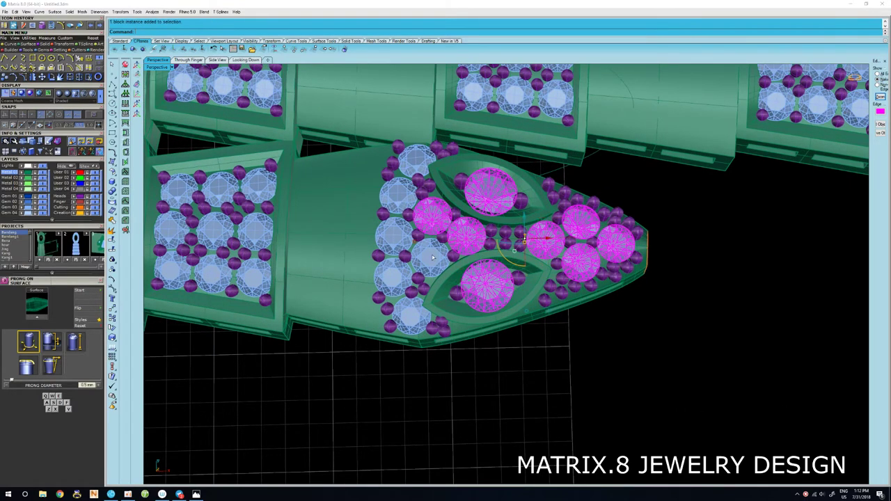
left_click(431, 257, "shift")
left_click(393, 278, "shift")
left_click(395, 237, "shift")
left_click(397, 207, "shift")
left_click(404, 165, "shift")
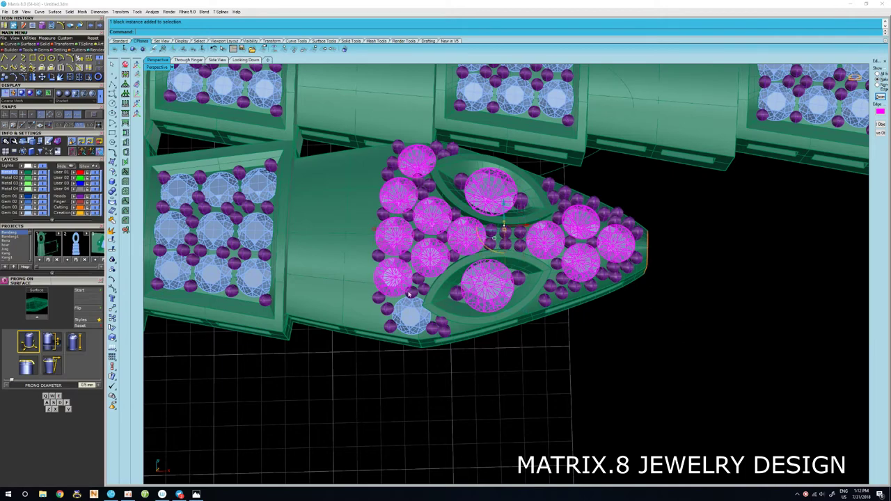
left_click(410, 315, "shift")
scroll(451, 314, "down", 3)
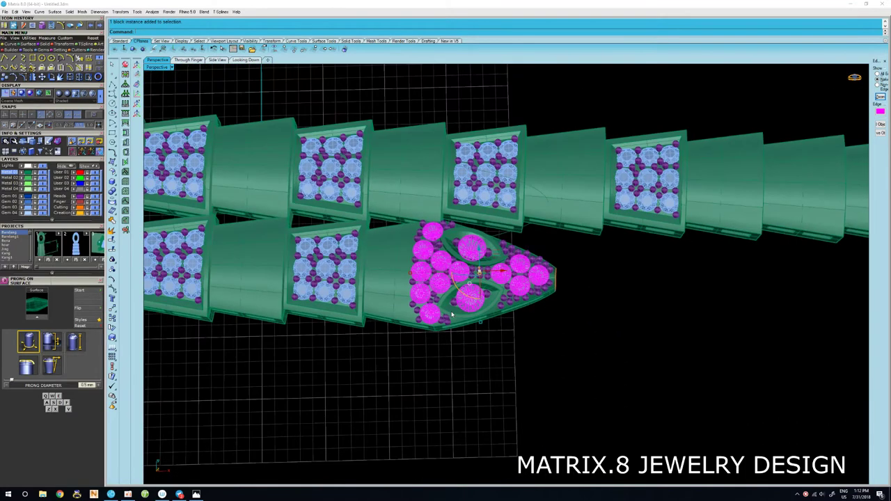
key("ctrl+g")
Delete the stray round gem below the lower band and reselect the grouped head gems.
scroll(487, 349, "down", 2)
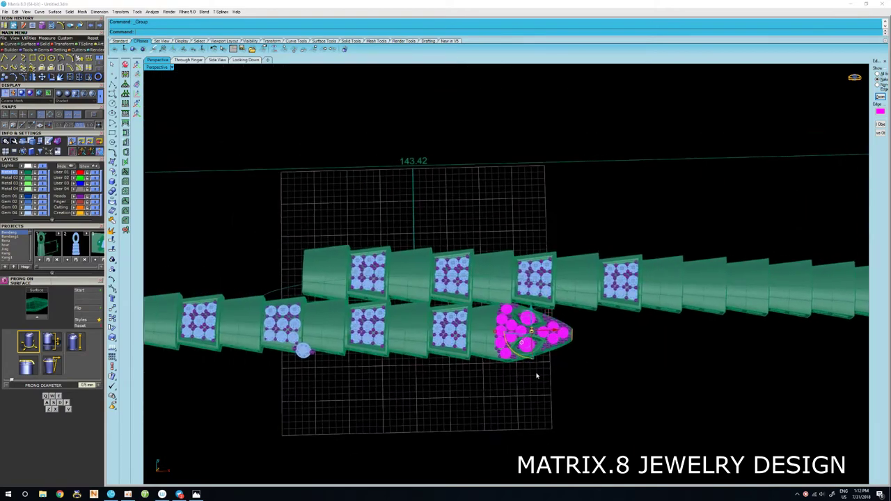
left_click(537, 401)
scroll(537, 363, "up", 1)
scroll(537, 363, "up", 1)
scroll(431, 352, "down", 2)
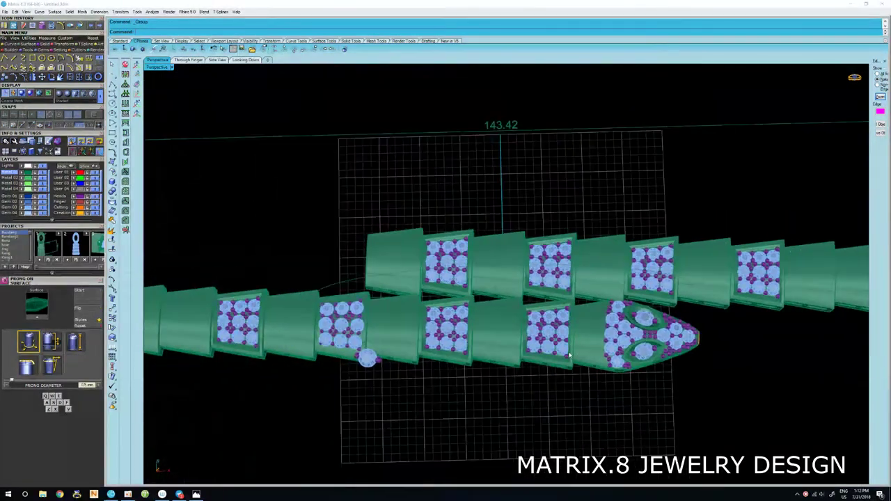
scroll(394, 368, "up", 2)
key("Delete")
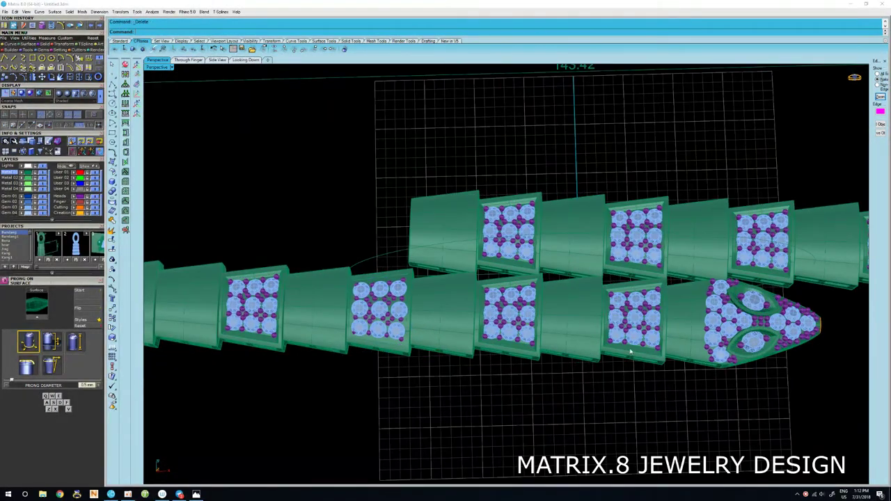
scroll(723, 340, "up", 1)
scroll(626, 348, "up", 1)
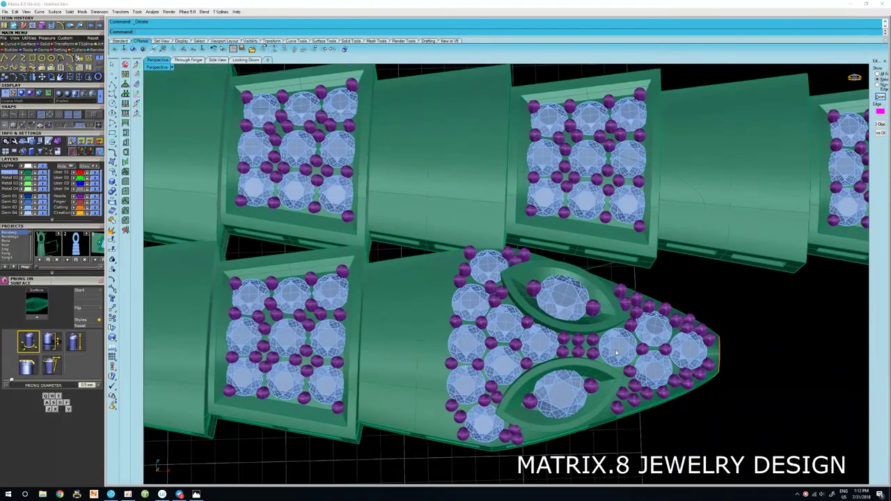
left_click(616, 350)
Add gem cutters beneath the grouped head gems using the chosen cutter shape.
right_click(617, 350)
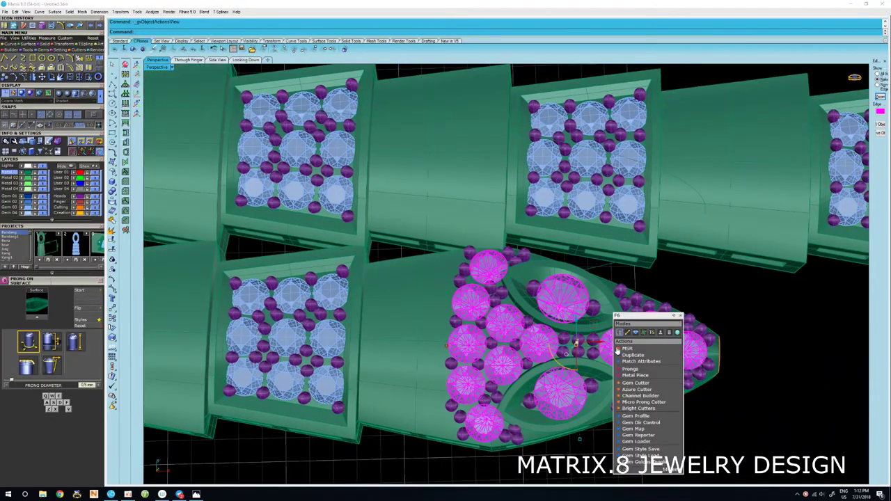
left_click(622, 382)
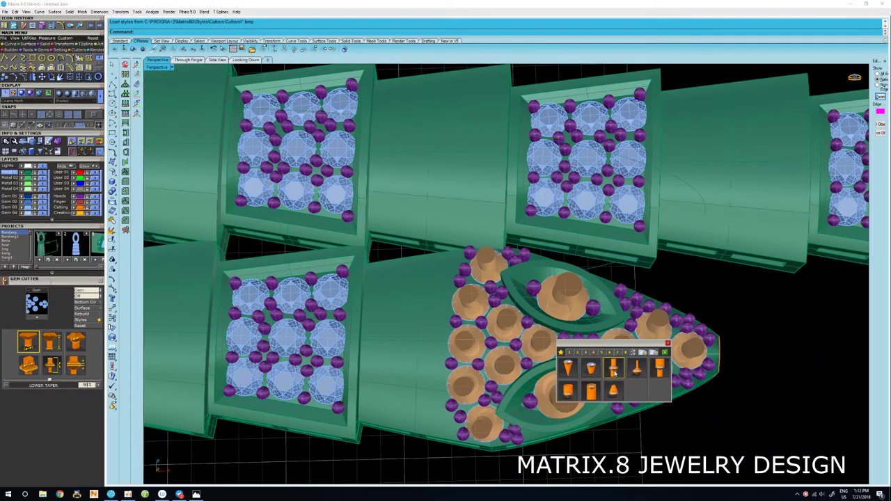
left_click(665, 354)
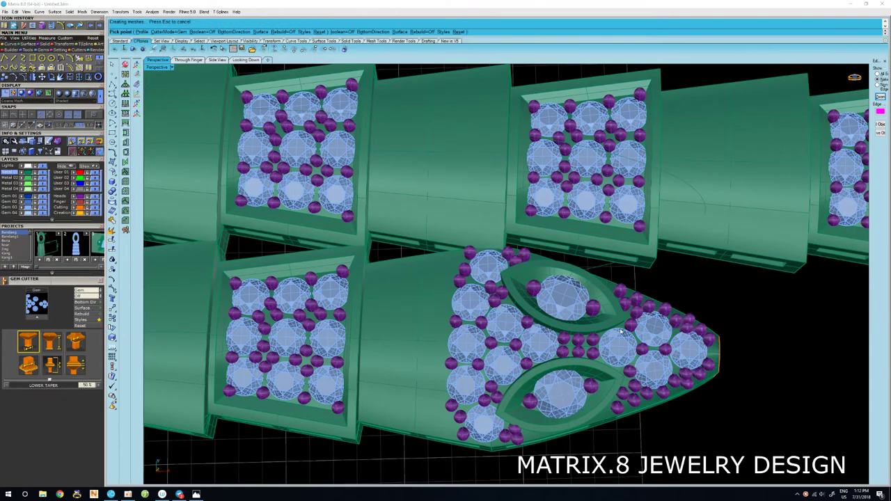
scroll(618, 351, "down", 1)
scroll(618, 351, "down", 2)
right_click_drag(617, 351, 605, 177)
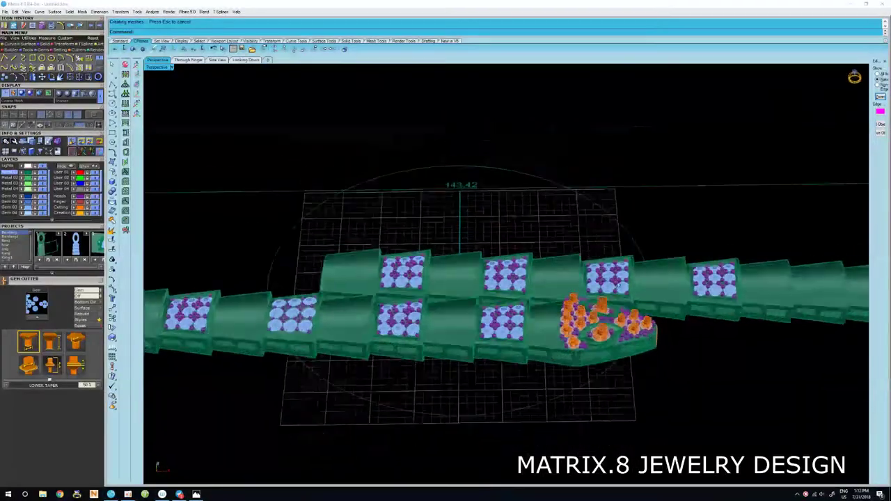
scroll(605, 178, "up", 2)
scroll(607, 195, "up", 1)
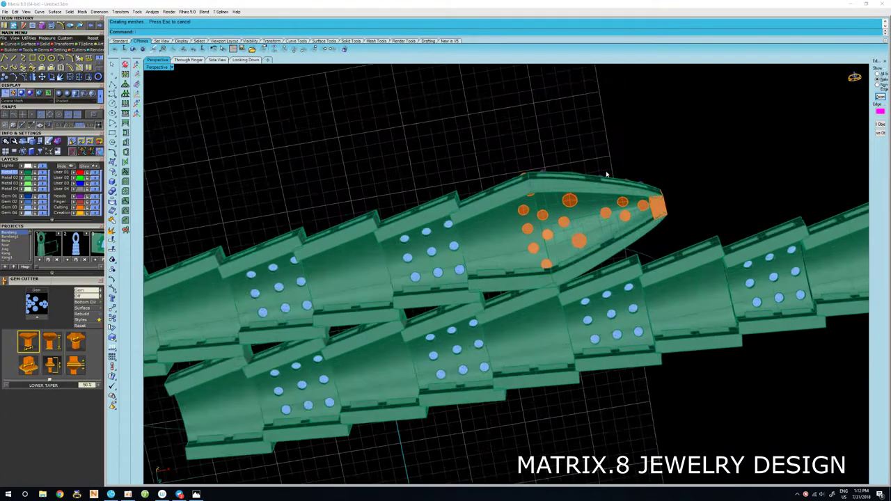
scroll(609, 216, "up", 1)
scroll(612, 227, "up", 1)
Set the head's gem cutter group Lower Seat Size to 55%.
left_click(611, 227)
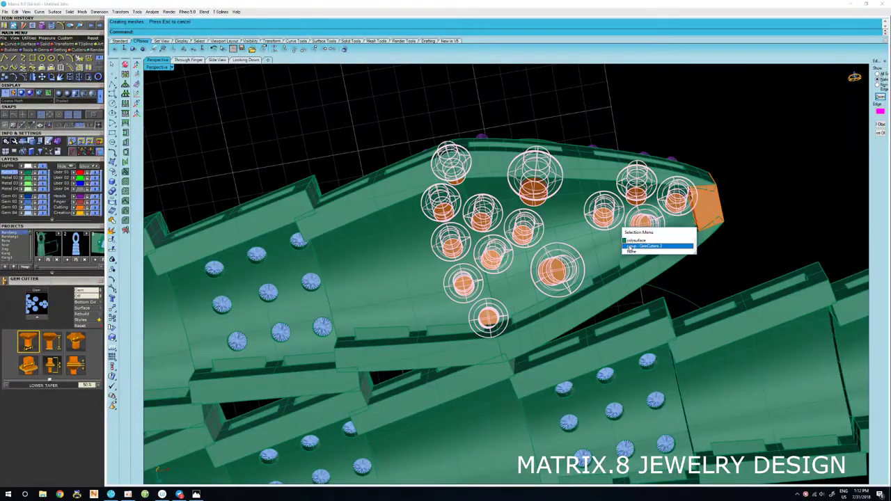
left_click(632, 246)
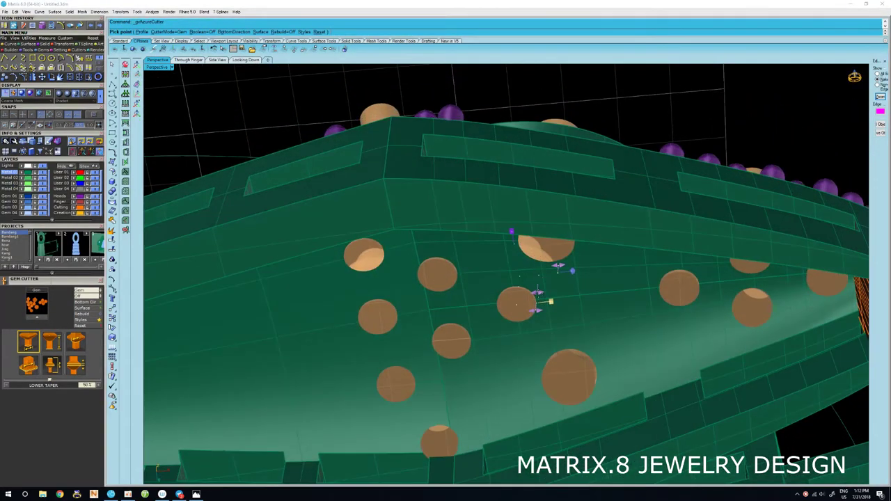
left_click_drag(550, 301, 552, 301)
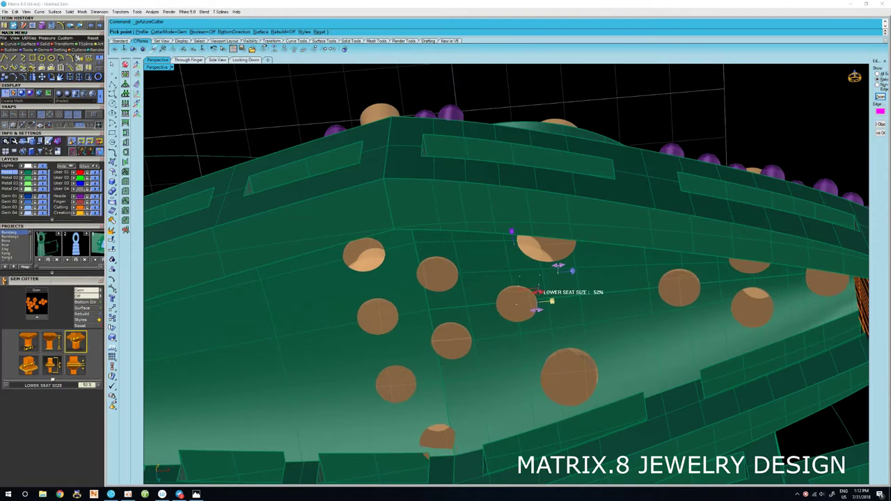
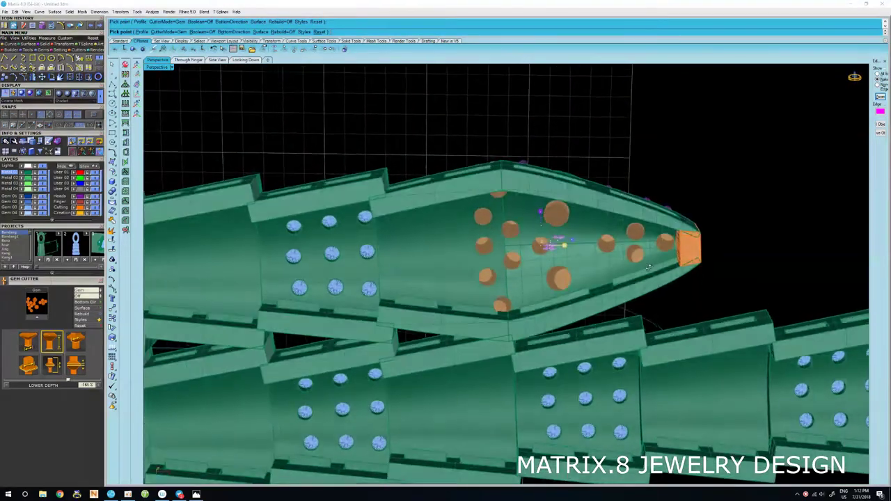
Finish the gem cutters, then subtract them from the pointed head's metal and pear seat.
key("Return")
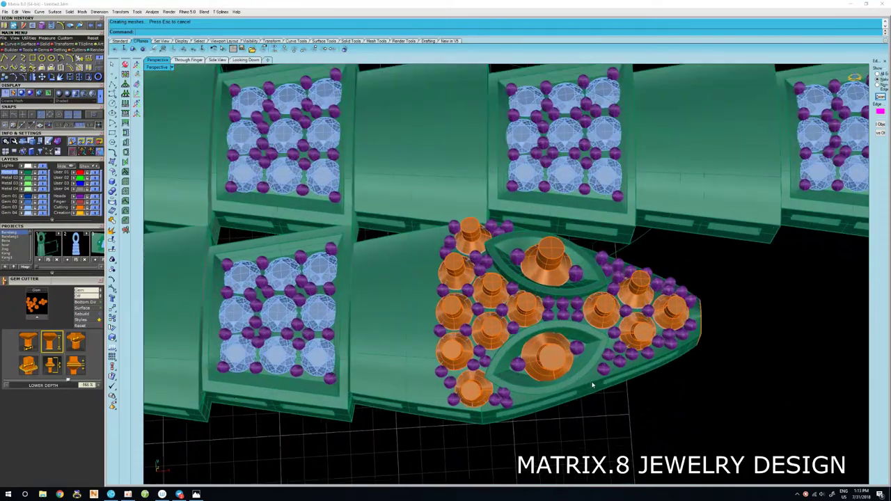
left_click(590, 382)
left_click(593, 329, "shift")
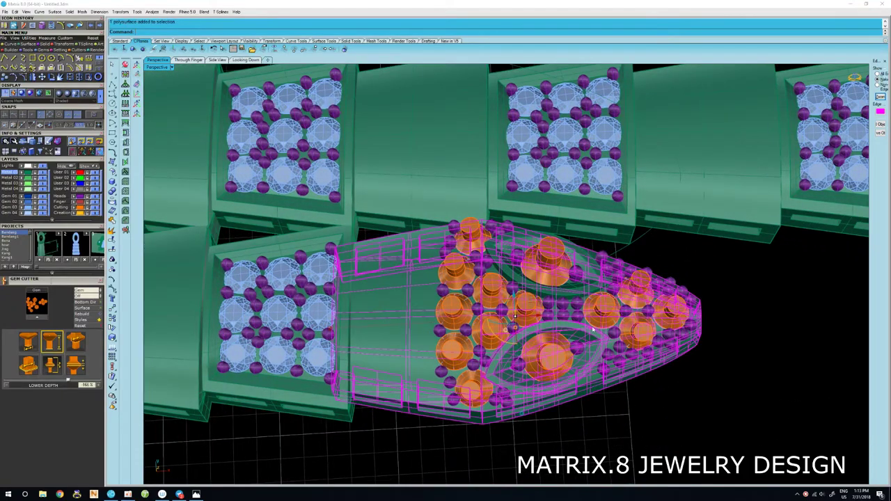
right_click(590, 292)
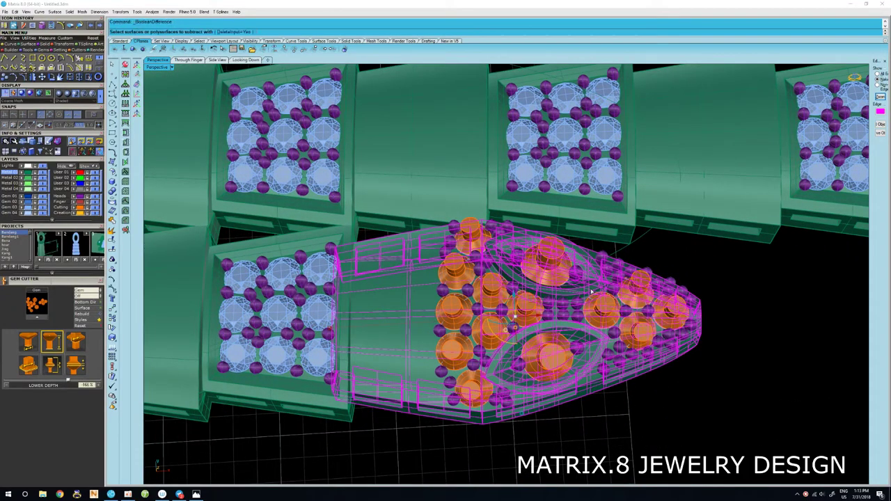
left_click(547, 363)
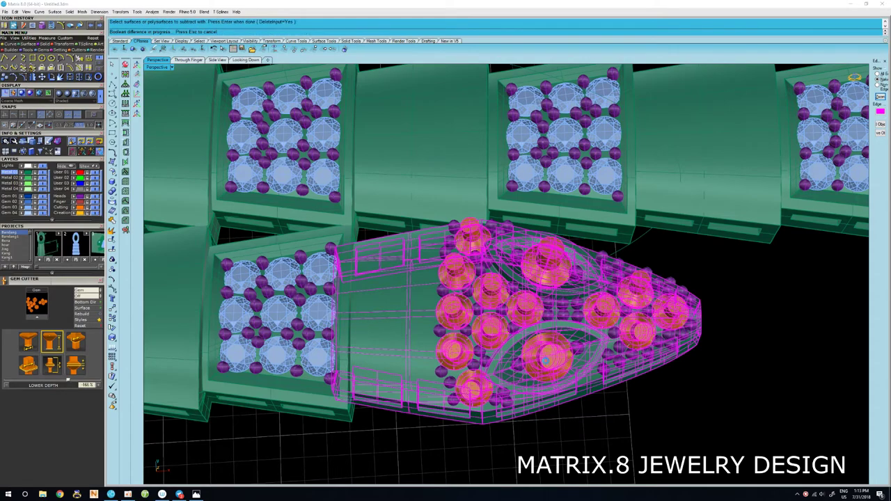
key("Return")
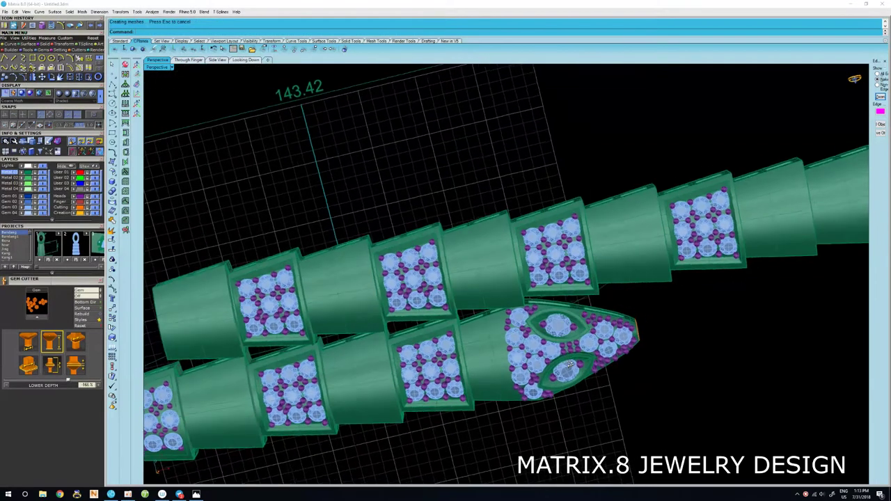
Window-select the pointed head section and its gems, then pick a single head body.
mouse_move(569, 363)
right_mouse_down()
mouse_move(581, 345)
mouse_move(662, 343)
mouse_move(575, 337)
mouse_move(579, 367)
right_mouse_up()
scroll(600, 333, "up", 2)
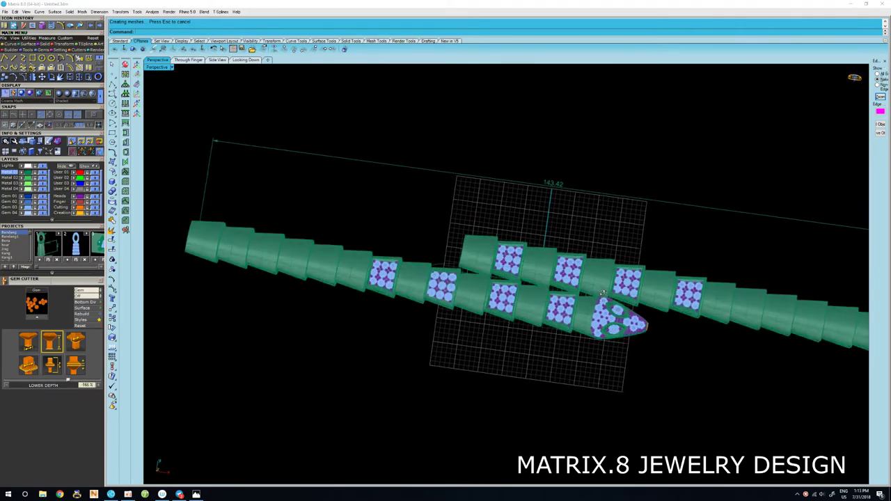
scroll(605, 341, "up", 3)
scroll(618, 353, "up", 2)
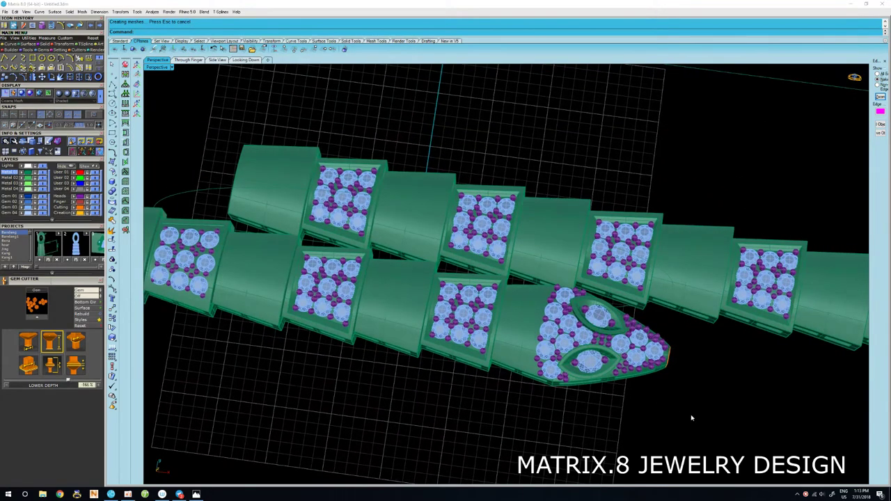
left_click_drag(555, 357, 550, 352)
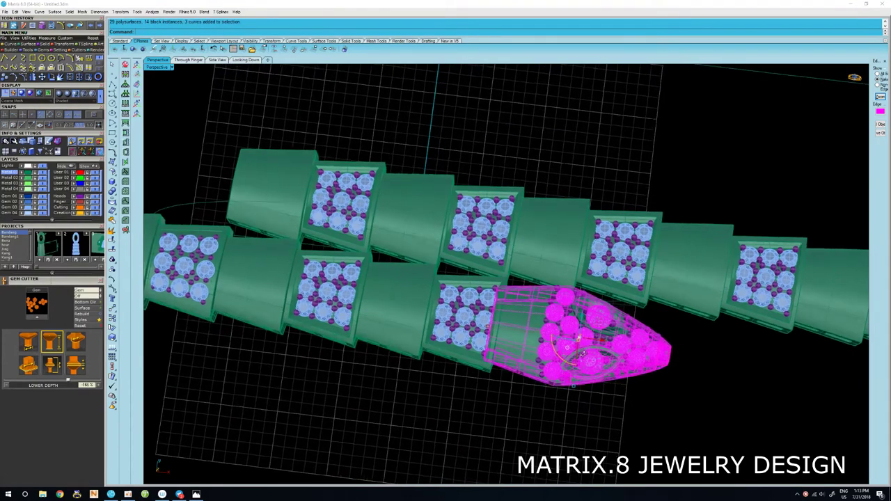
scroll(567, 350, "up", 3)
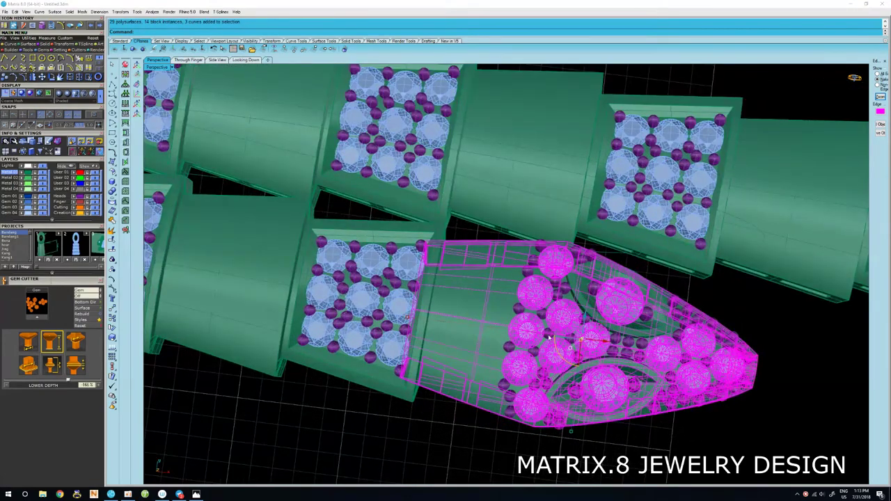
left_click(548, 337)
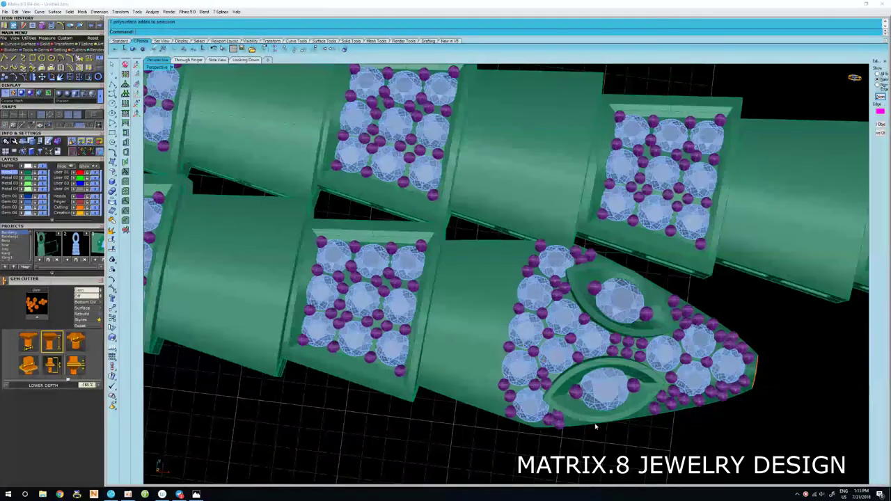
Select every gem, then remove two gem clusters from the selection, checking the band's underside.
mouse_move(606, 449)
right_mouse_down()
mouse_move(486, 356)
mouse_move(493, 339)
right_mouse_up()
scroll(493, 339, "down", 3)
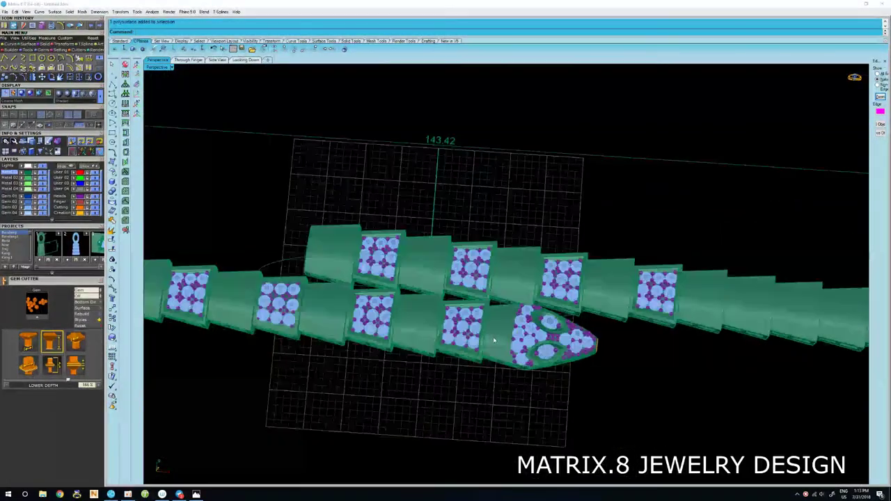
scroll(493, 339, "down", 3)
left_click(79, 201)
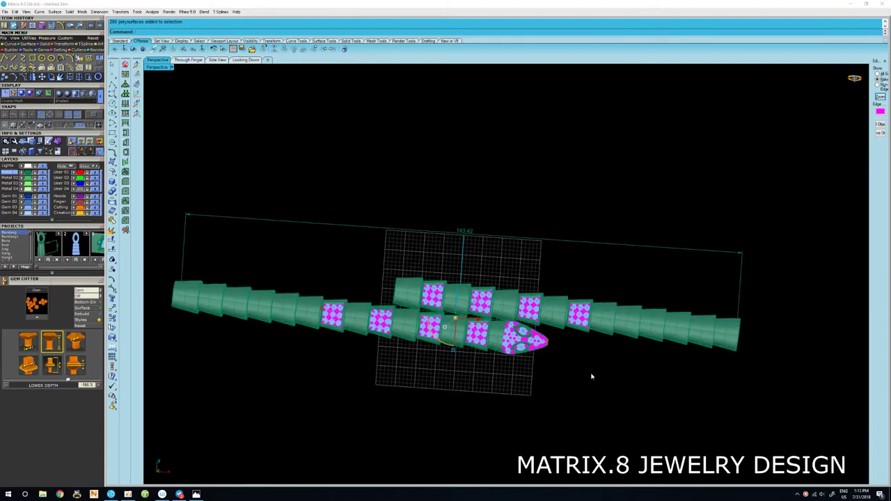
left_click(577, 308, "ctrl")
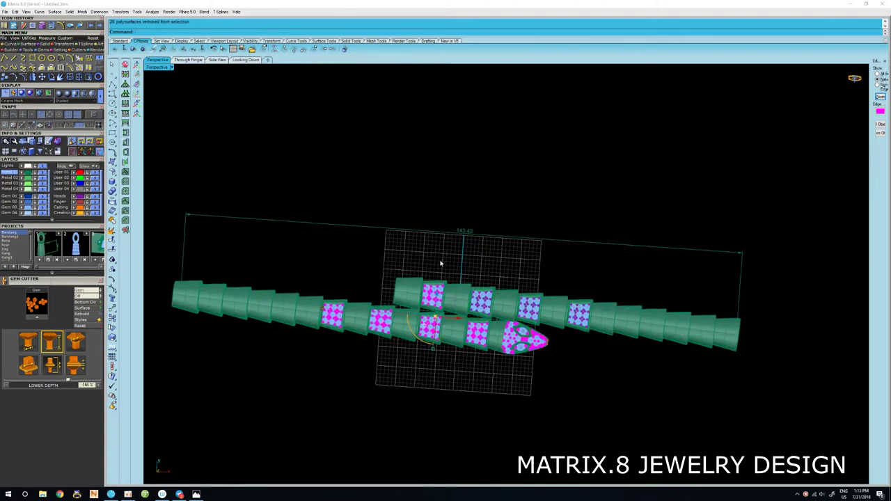
left_click(321, 324, "ctrl")
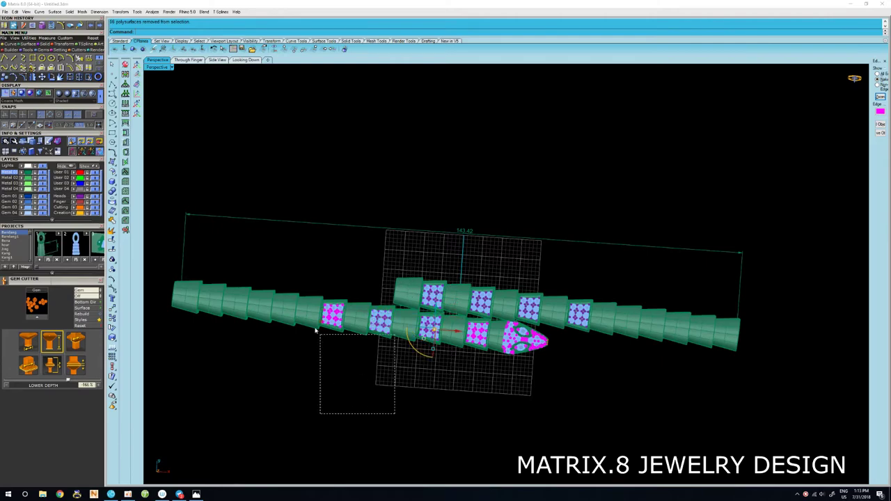
scroll(526, 332, "up", 2)
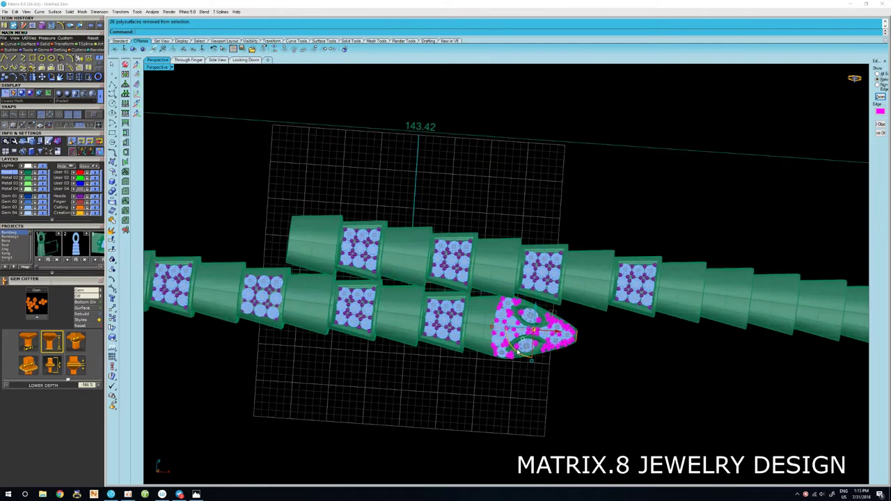
scroll(526, 332, "up", 2)
scroll(526, 332, "up", 3)
right_click_drag(526, 332, 526, 324)
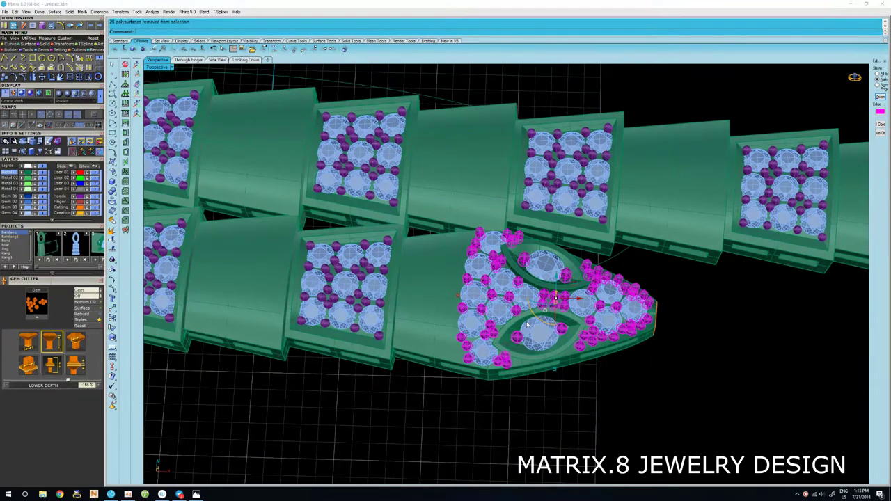
scroll(527, 325, "down", 2)
scroll(522, 331, "down", 3)
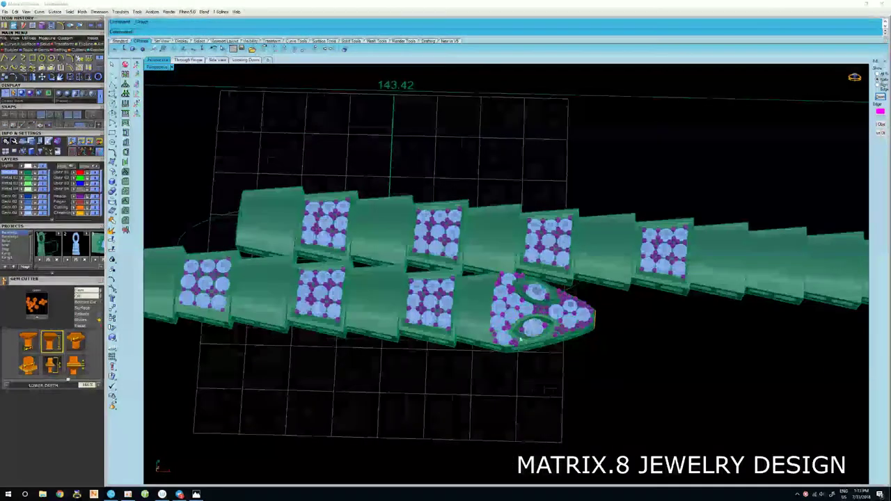
scroll(520, 338, "up", 3)
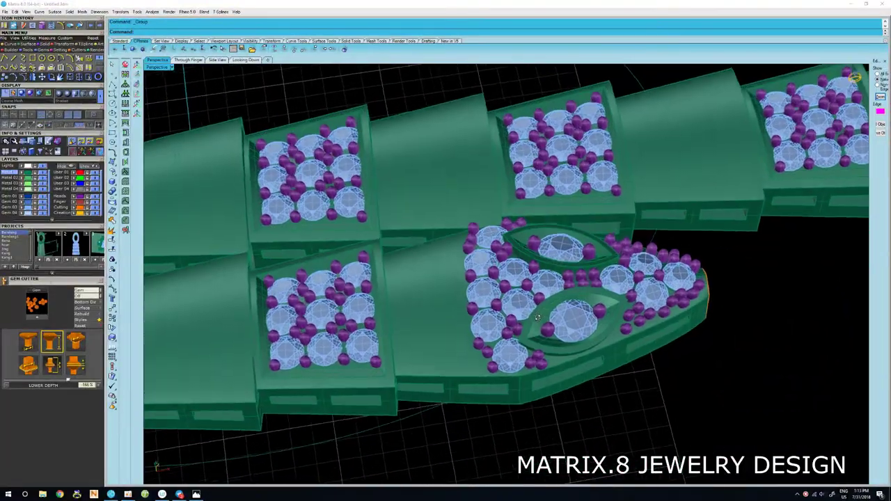
Turn the view so the band runs horizontally with the head left, and select the pointed gem head.
mouse_move(537, 317)
right_mouse_down()
mouse_move(536, 355)
mouse_move(616, 400)
right_mouse_up()
scroll(536, 355, "down", 2)
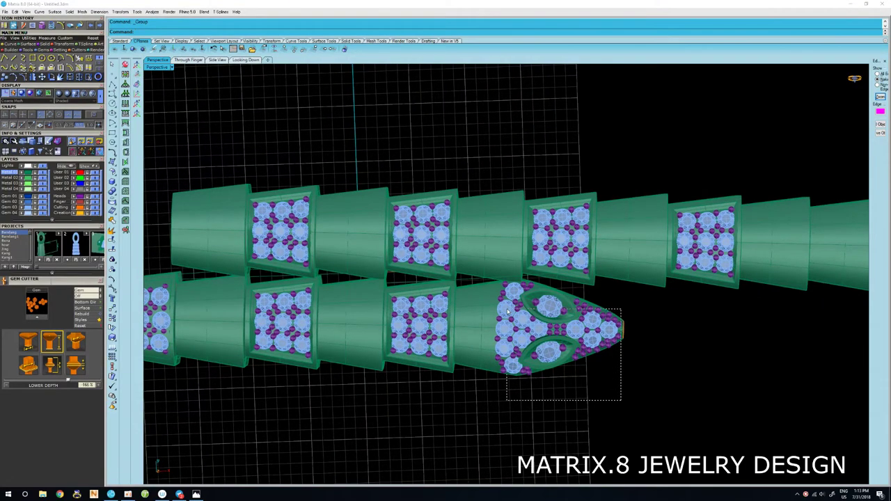
left_click_drag(507, 311, 507, 311)
scroll(517, 291, "up", 5)
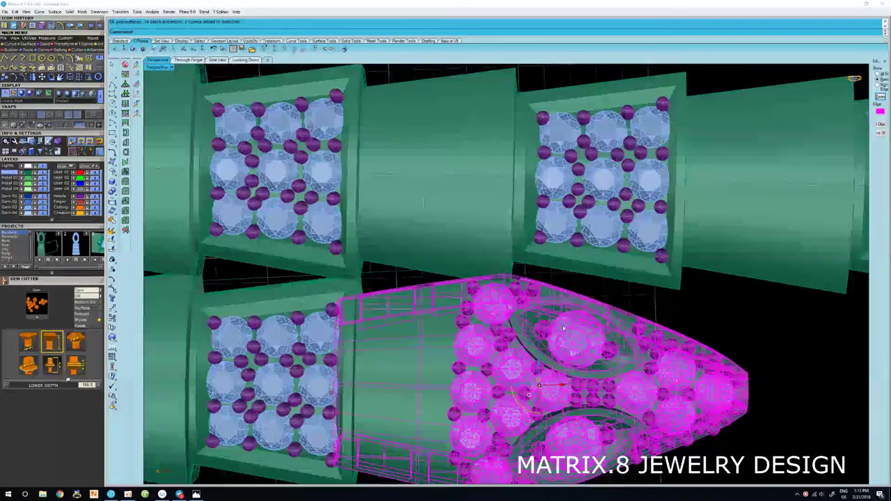
scroll(564, 329, "down", 4)
scroll(564, 329, "down", 3)
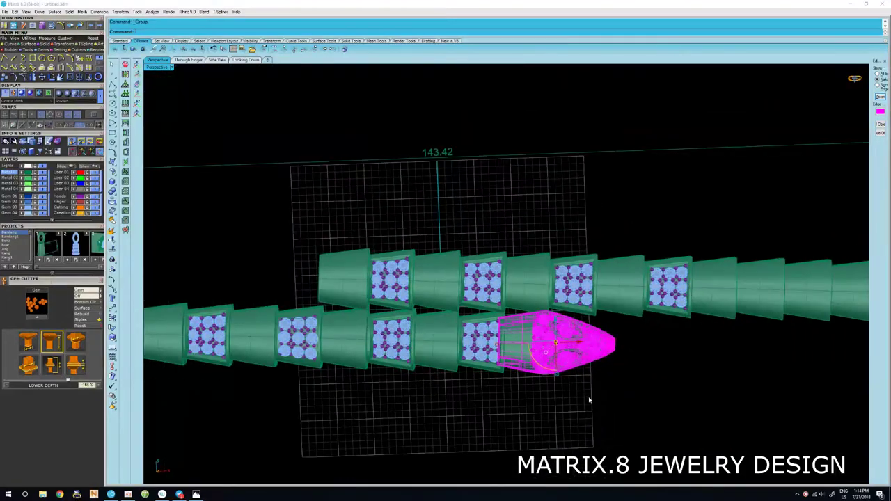
mouse_move(564, 329)
right_mouse_down()
mouse_move(587, 341)
mouse_move(592, 318)
right_mouse_up()
scroll(550, 292, "up", 3)
scroll(540, 282, "up", 2)
mouse_move(541, 282)
right_mouse_down()
mouse_move(536, 303)
mouse_move(527, 302)
right_mouse_up()
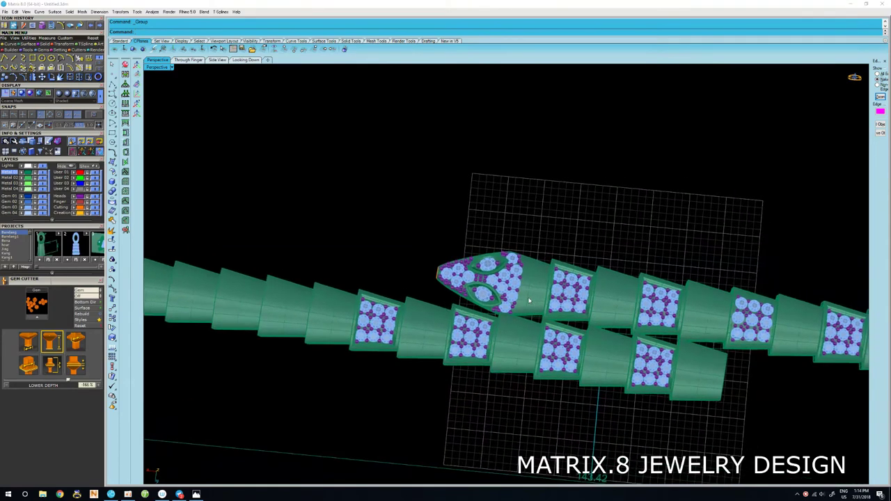
left_click(528, 302)
scroll(529, 301, "up", 2)
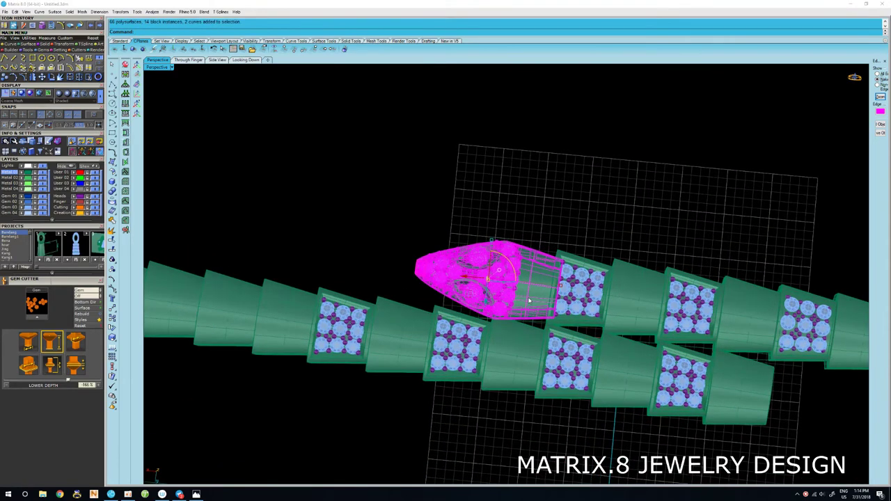
Rotate the head group about its centre into line with the band, pavé top facing up.
key("r")
left_click(559, 307)
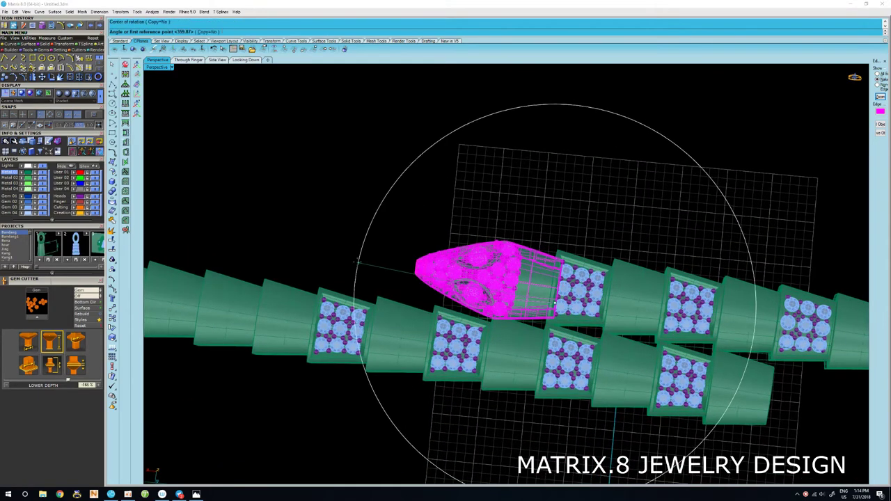
left_click(259, 234)
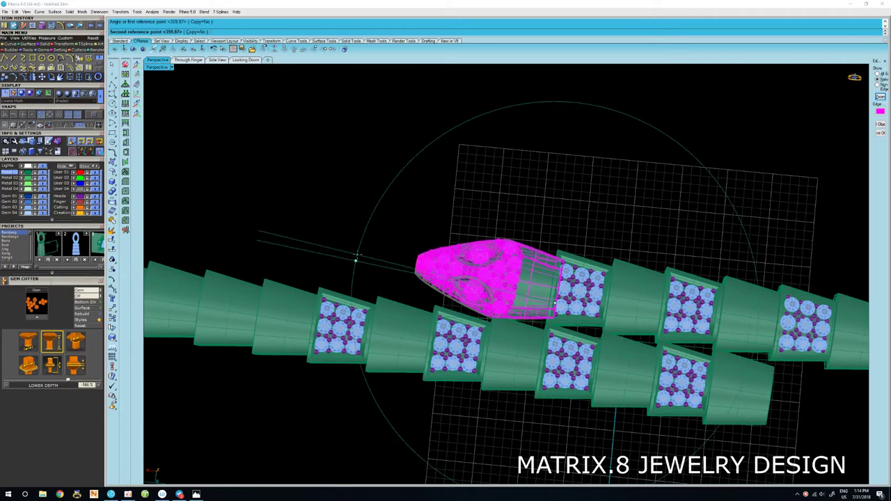
left_click(357, 257)
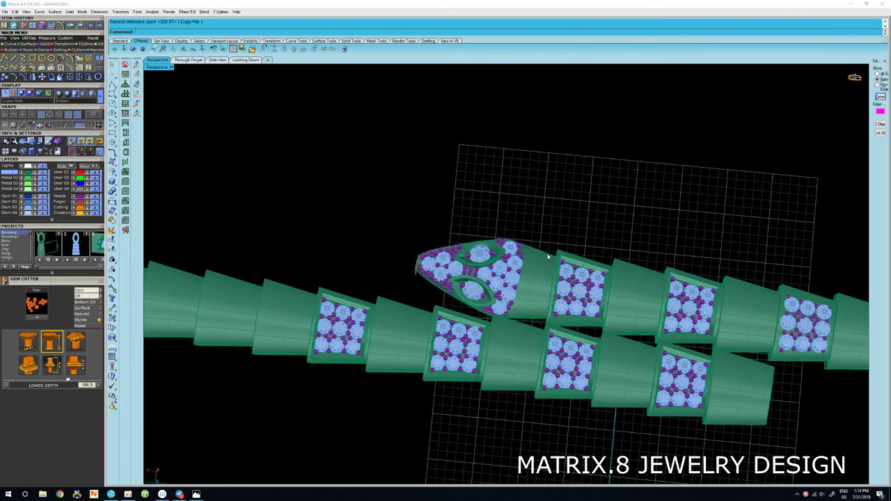
Delete the stray curve left at the head's tip.
right_click_drag(357, 257, 602, 302)
scroll(442, 267, "up", 3)
scroll(549, 240, "up", 3)
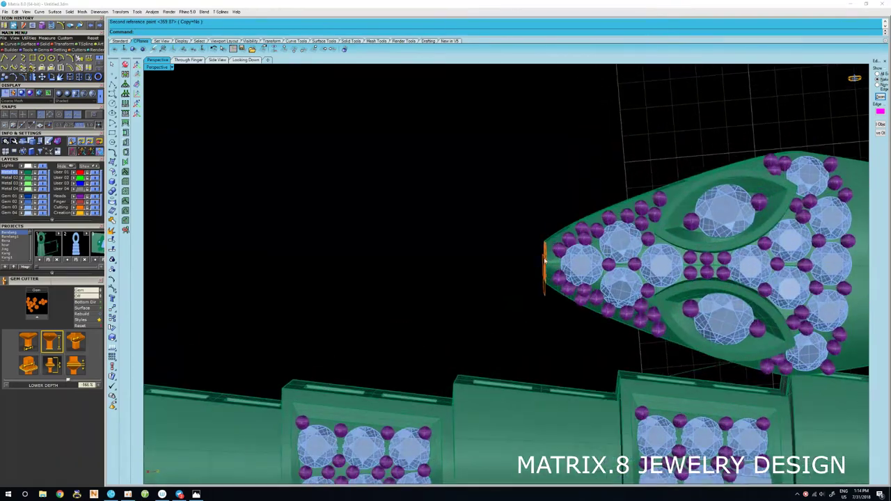
scroll(552, 226, "up", 2)
scroll(546, 301, "down", 2)
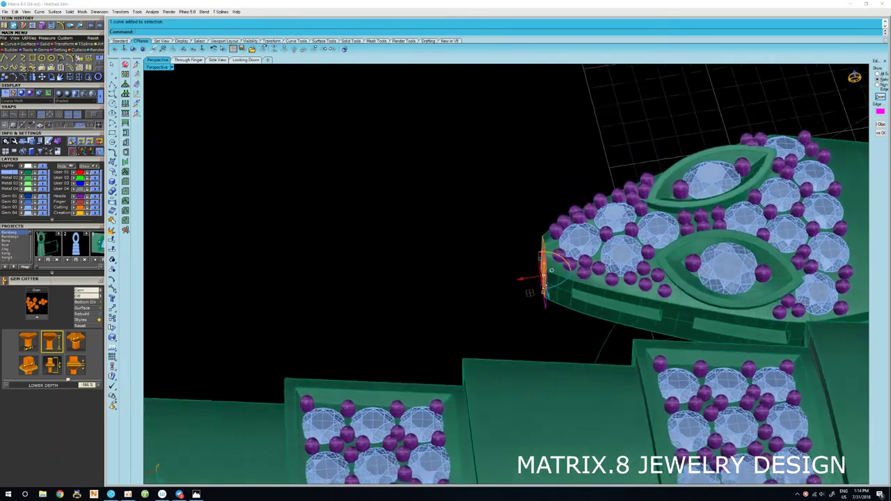
scroll(541, 278, "down", 2)
mouse_move(541, 279)
right_mouse_down()
mouse_move(453, 337)
mouse_move(519, 289)
mouse_move(529, 295)
right_mouse_up()
key("Delete")
scroll(453, 337, "down", 3)
scroll(453, 337, "down", 2)
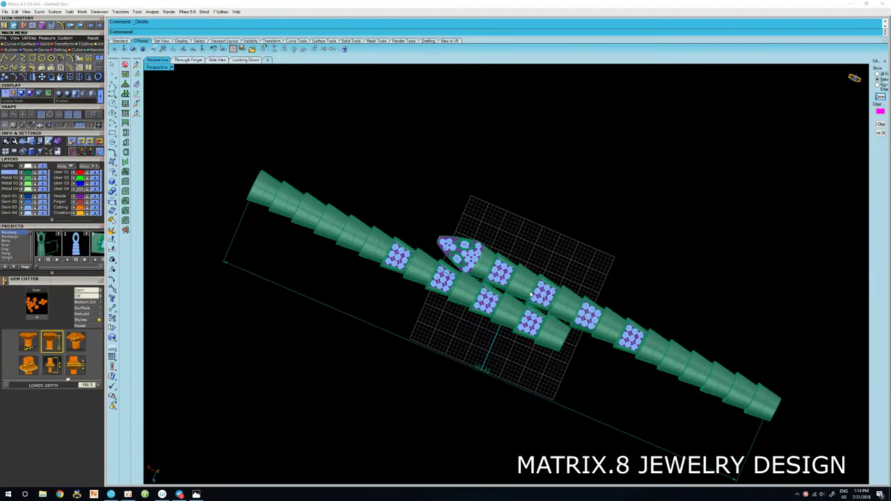
scroll(530, 296, "up", 3)
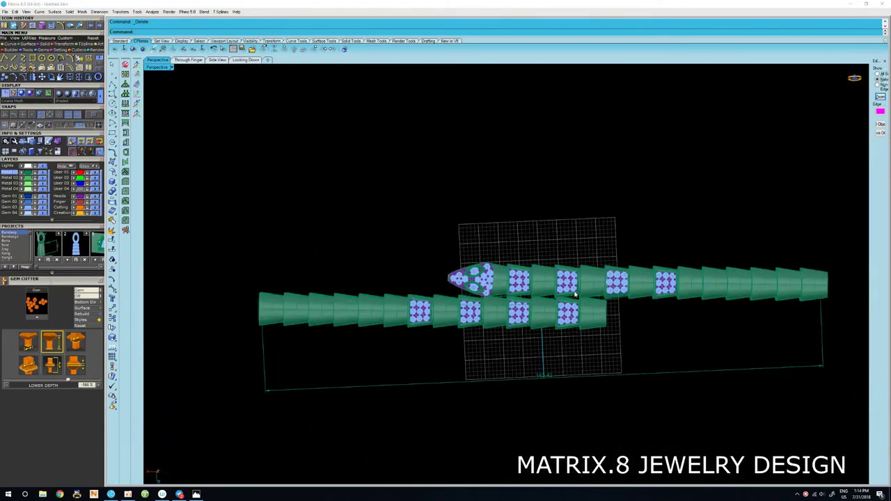
mouse_move(575, 295)
right_mouse_down()
mouse_move(607, 293)
mouse_move(543, 295)
right_mouse_up()
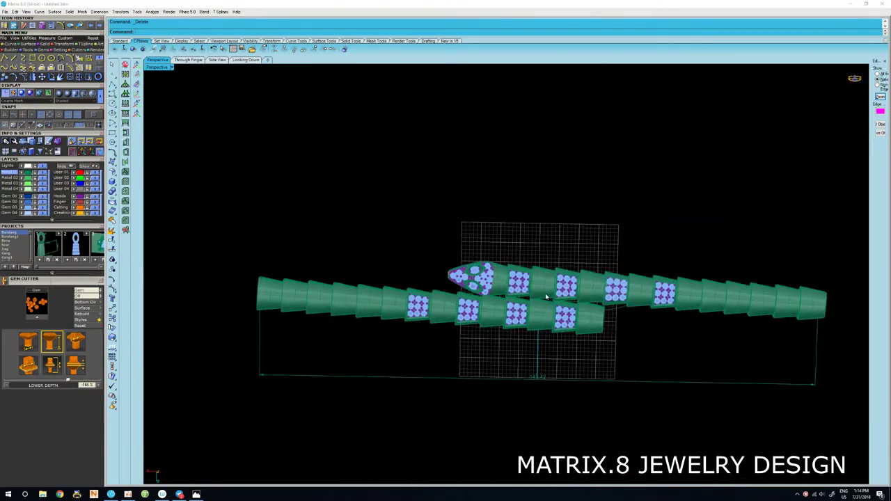
scroll(536, 295, "up", 3)
scroll(515, 297, "up", 2)
scroll(480, 299, "up", 2)
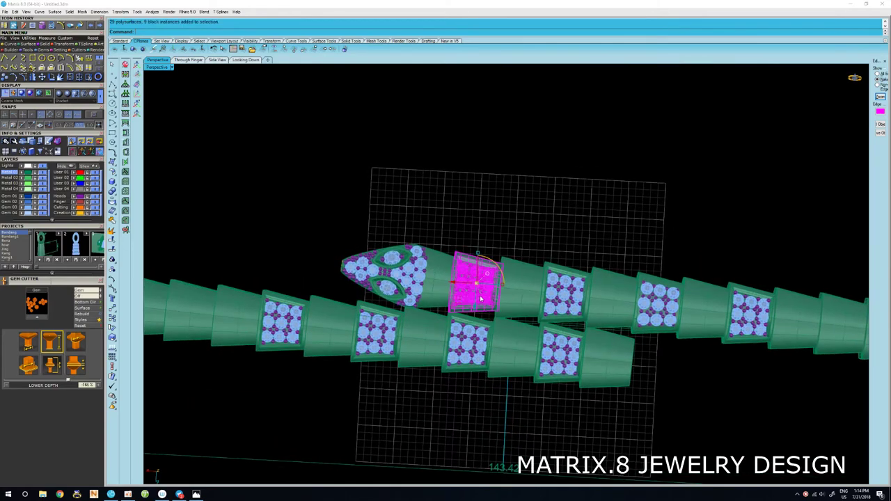
scroll(516, 299, "up", 2)
scroll(521, 298, "down", 2)
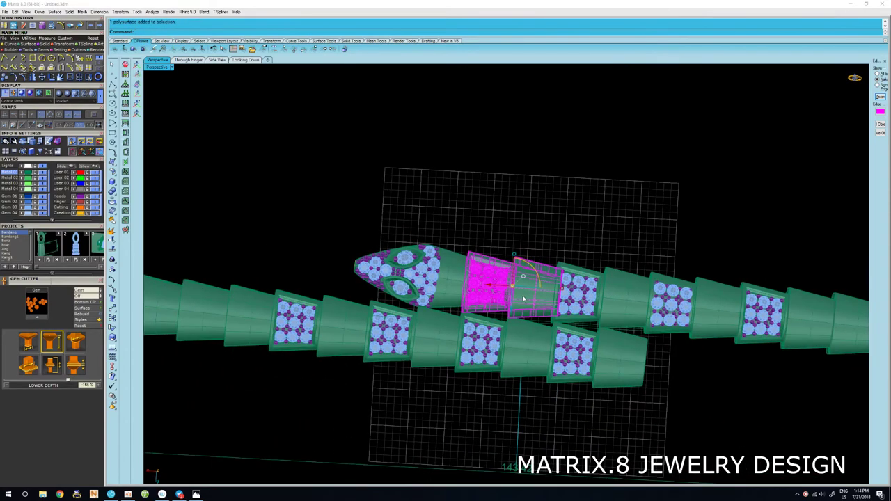
left_click(569, 297, "shift")
scroll(533, 276, "up", 2)
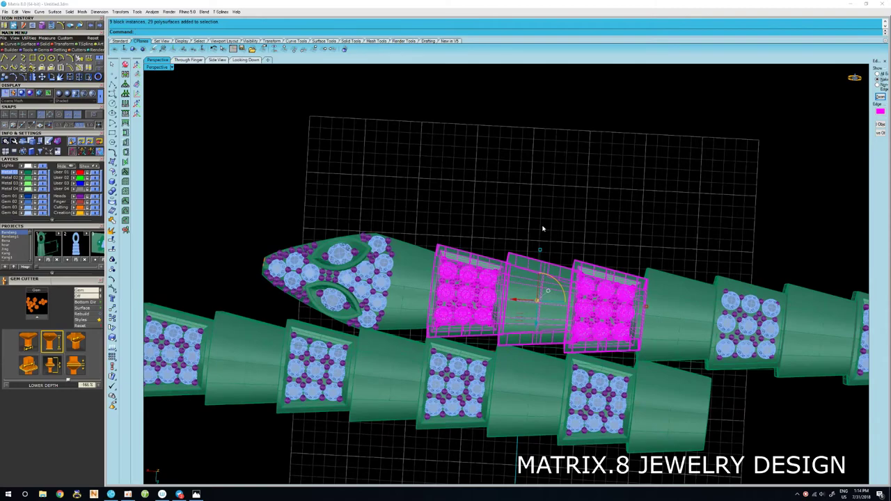
key("Escape")
scroll(543, 228, "down", 2)
mouse_move(543, 228)
right_mouse_down()
mouse_move(342, 318)
mouse_move(550, 320)
right_mouse_up()
scroll(600, 306, "up", 2)
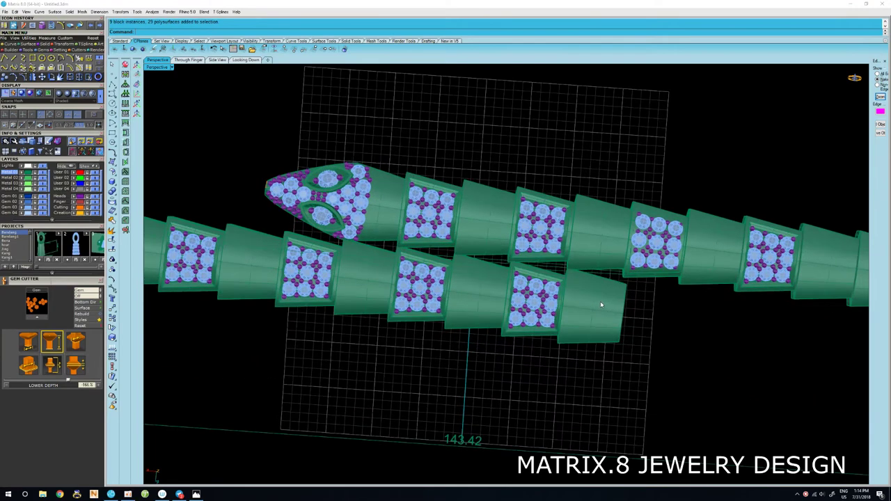
scroll(600, 304, "down", 2)
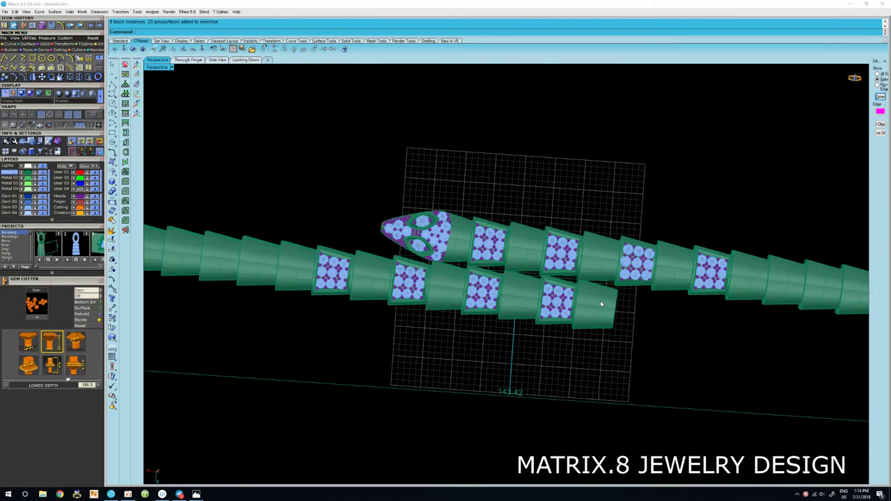
Zoom in on the end link's top face from a low tilted angle and clear the edge selection.
mouse_move(596, 332)
right_mouse_down()
mouse_move(577, 247)
mouse_move(439, 196)
right_mouse_up()
scroll(440, 196, "up", 1)
scroll(538, 265, "up", 2)
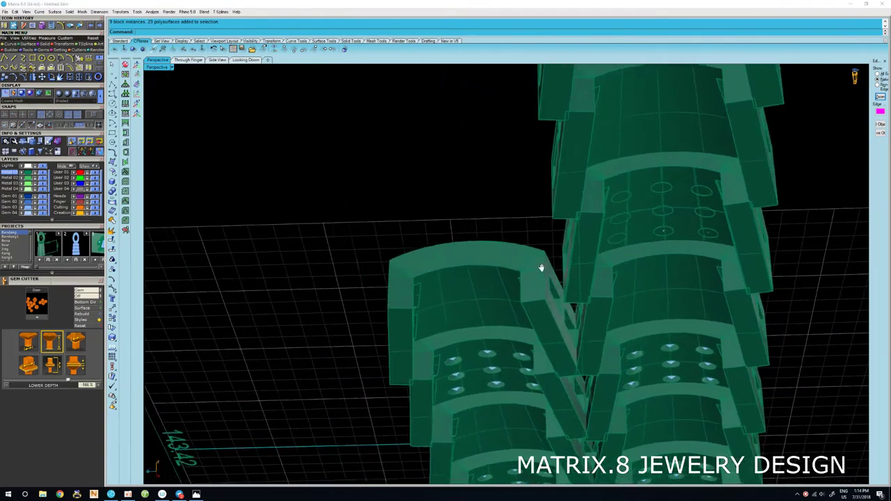
scroll(544, 271, "up", 2)
scroll(544, 271, "down", 2)
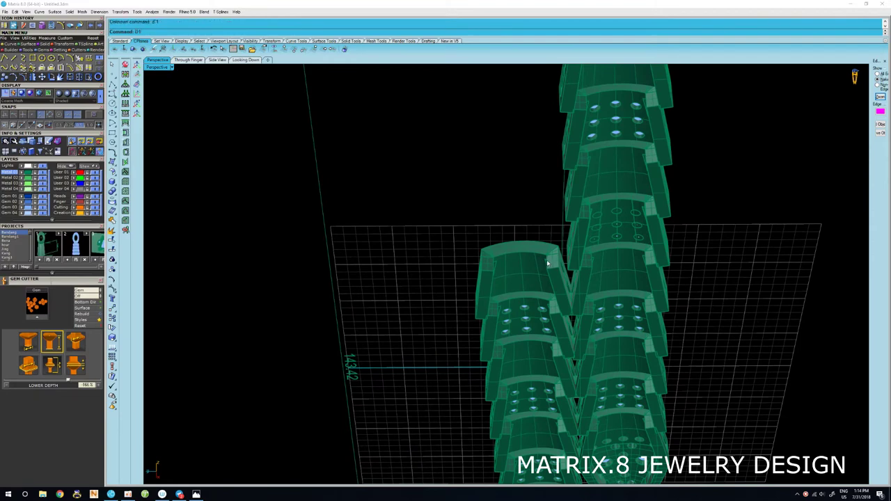
scroll(540, 247, "up", 1)
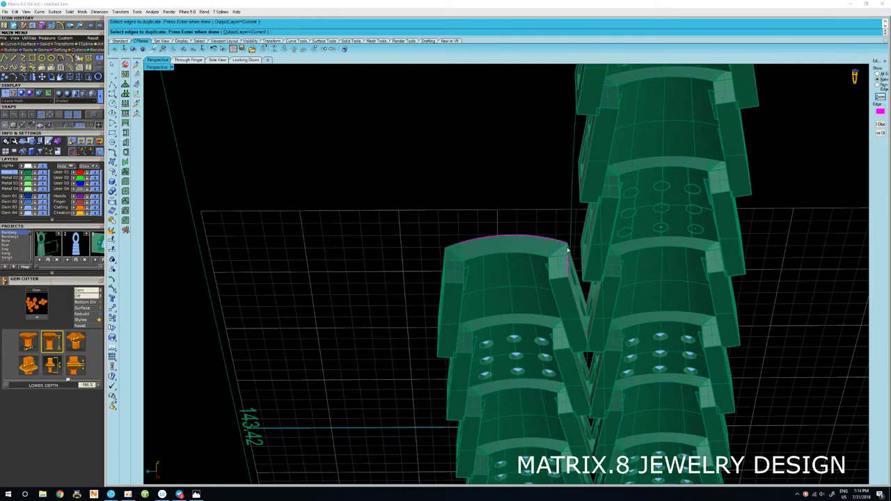
scroll(568, 249, "up", 2)
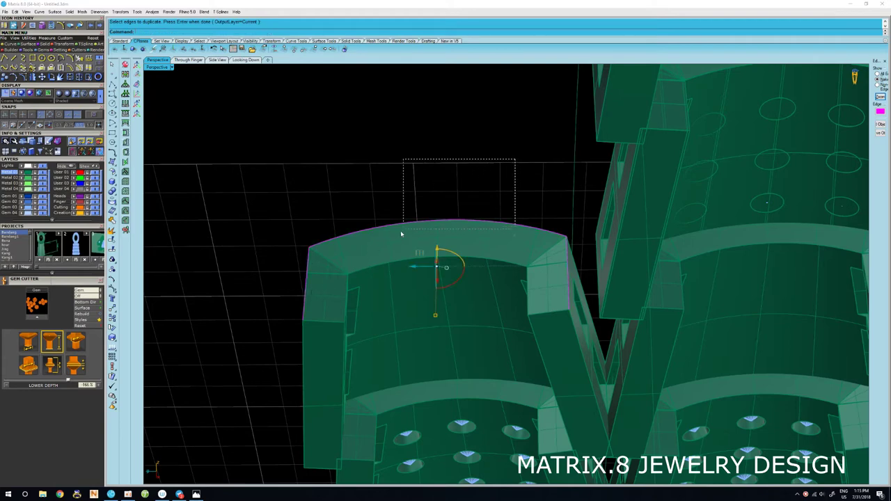
left_click_drag(340, 253, 340, 253, "ctrl")
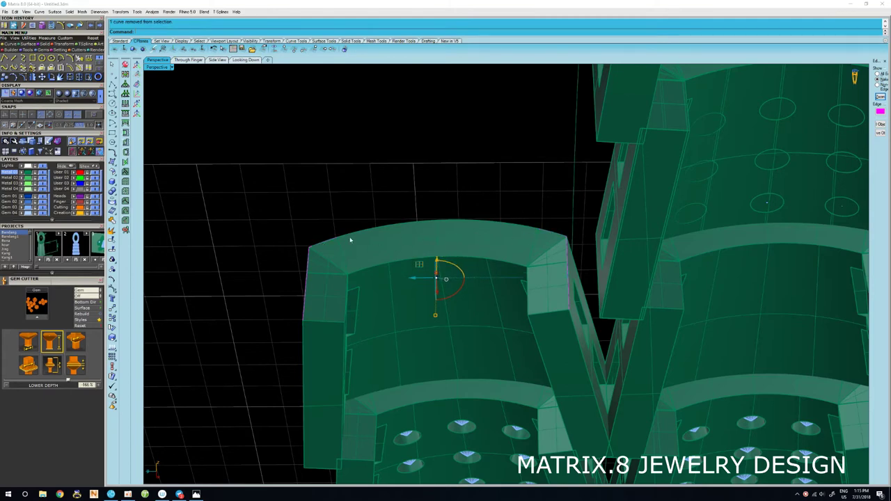
Pick the curved top rim edges of the end link, choosing the curves over the link body.
left_click(463, 192)
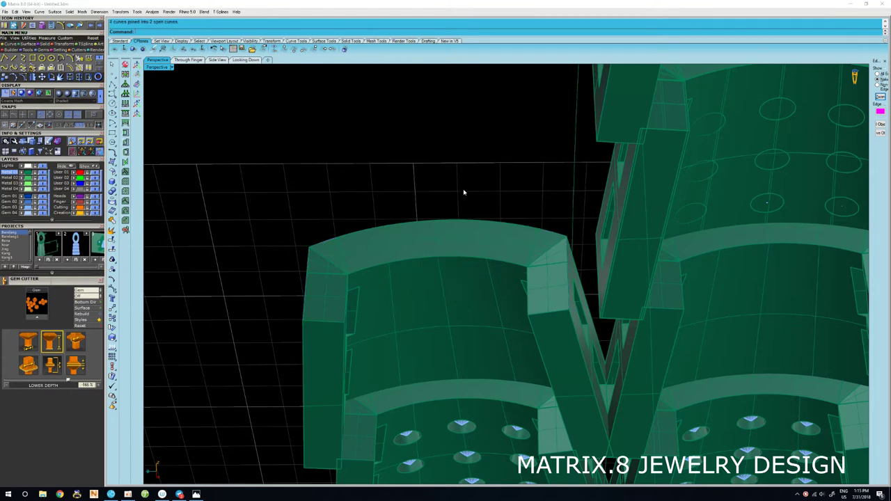
left_click(328, 244)
left_click(362, 255)
left_click(373, 232)
left_click(396, 248)
left_click(546, 232)
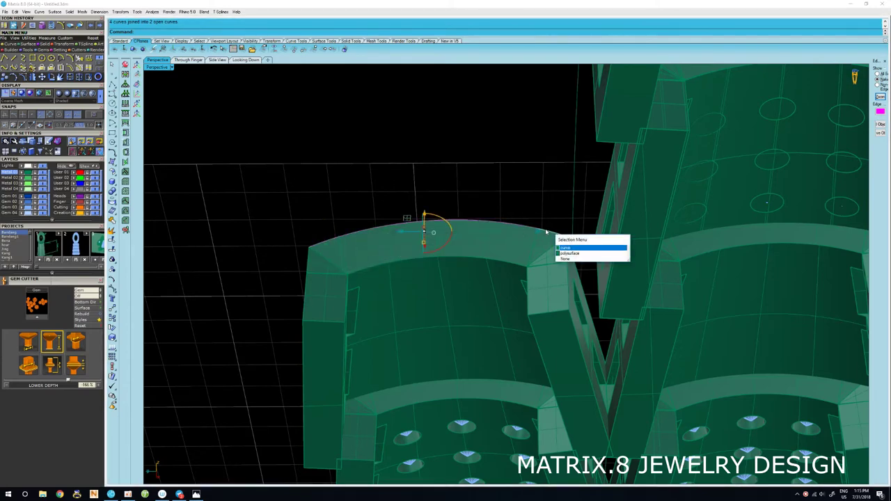
key("Return")
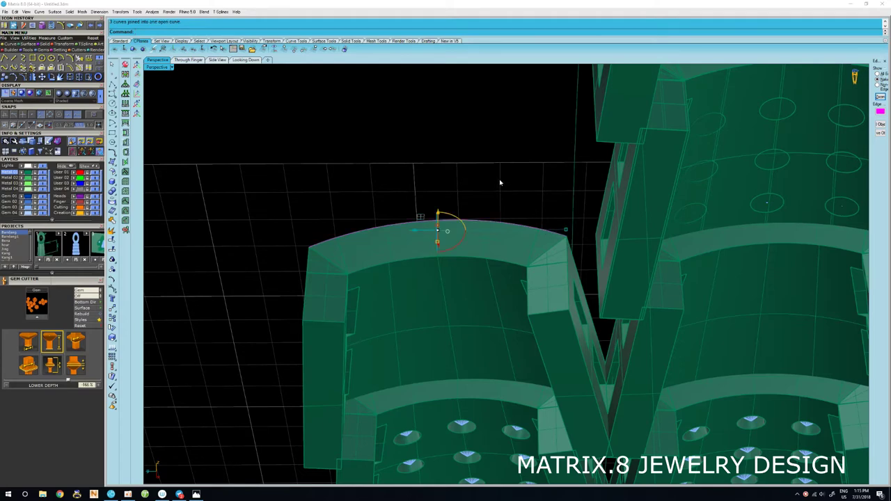
Select the end link's lower inner edge curves as the sweep rails.
left_click(305, 291)
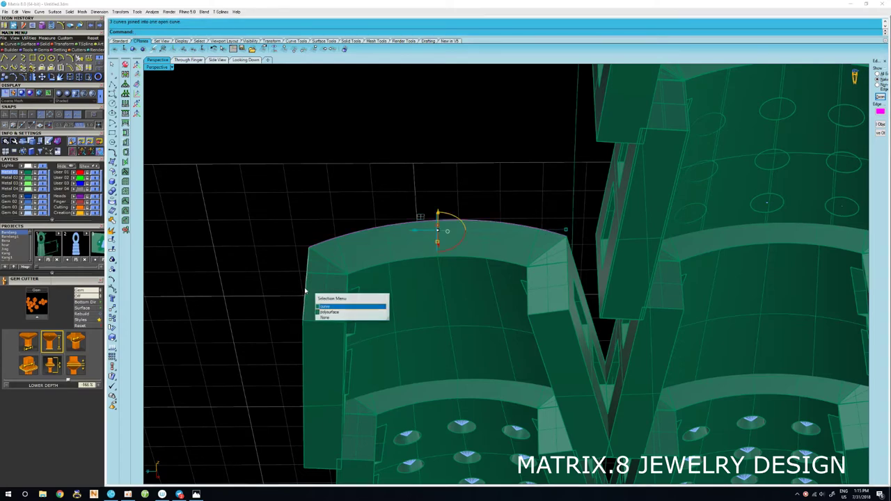
left_click(370, 294)
left_click(571, 301)
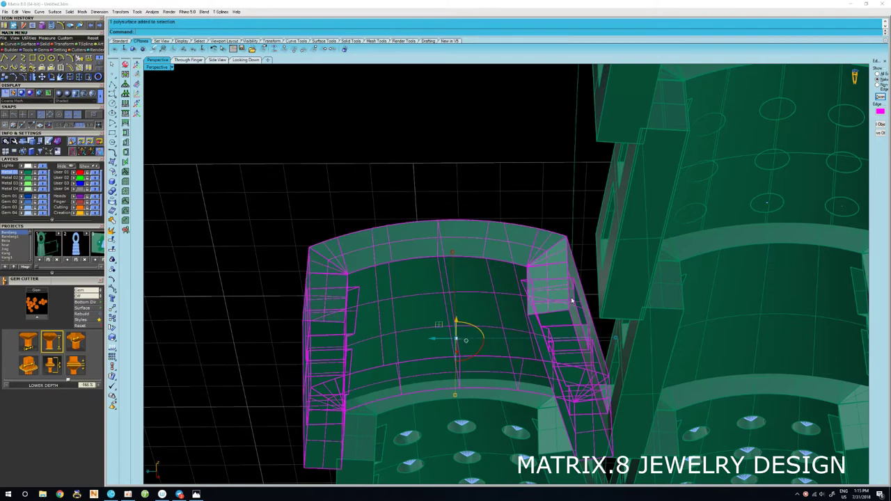
left_click(571, 319, "ctrl")
left_click(568, 304, "ctrl")
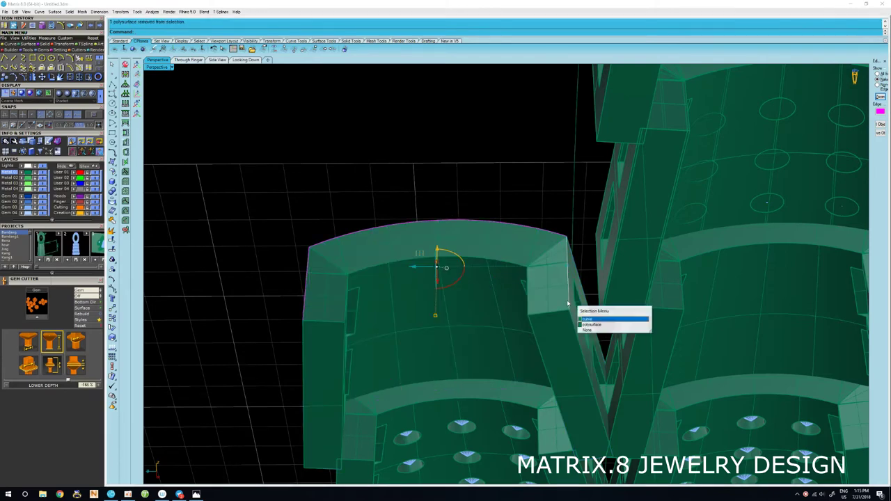
key("Escape")
key("Return")
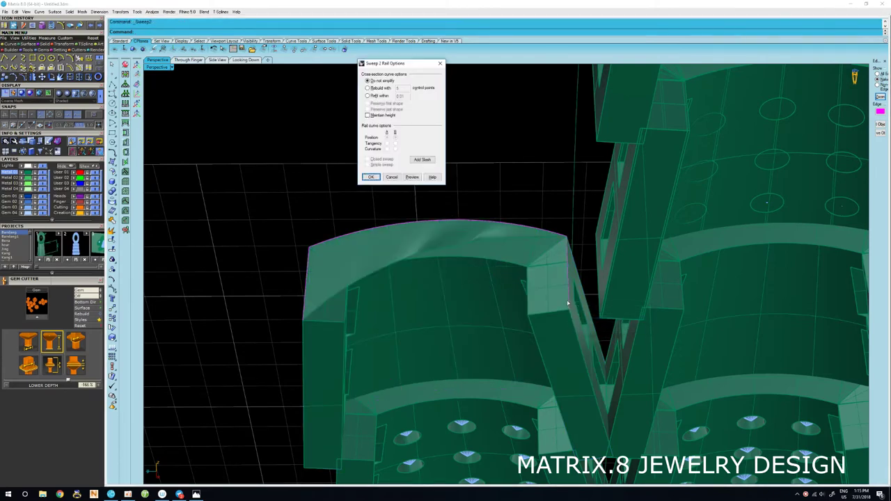
key("Return")
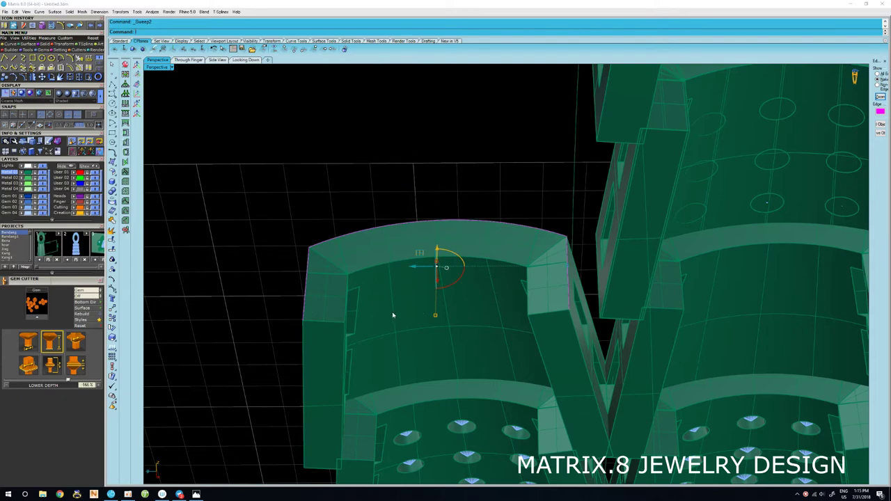
Draw a line between the link's two lower corners and Sweep2 to cap the open end.
key("l")
left_click(302, 322)
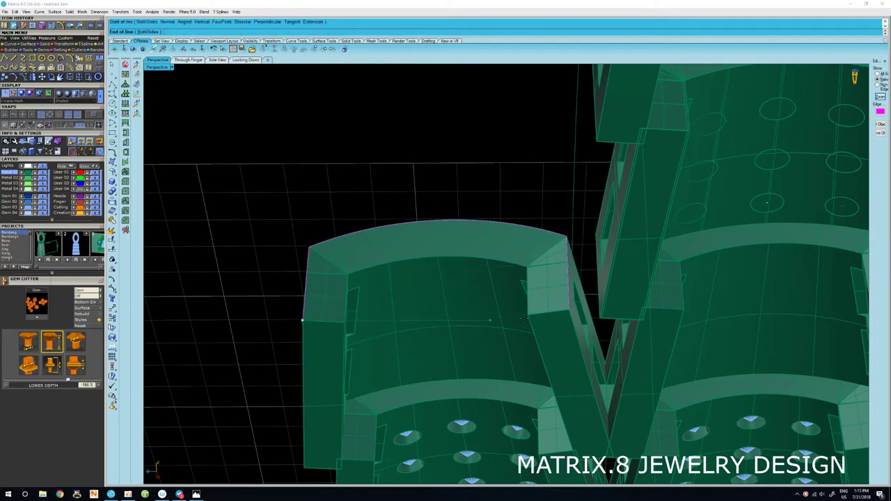
left_click(570, 310)
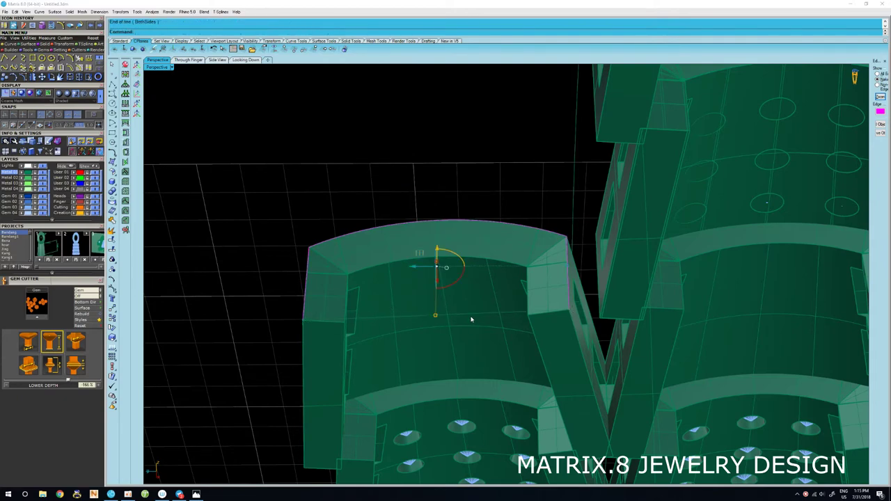
left_click(470, 320)
left_click(436, 320, "ctrl")
key("Return")
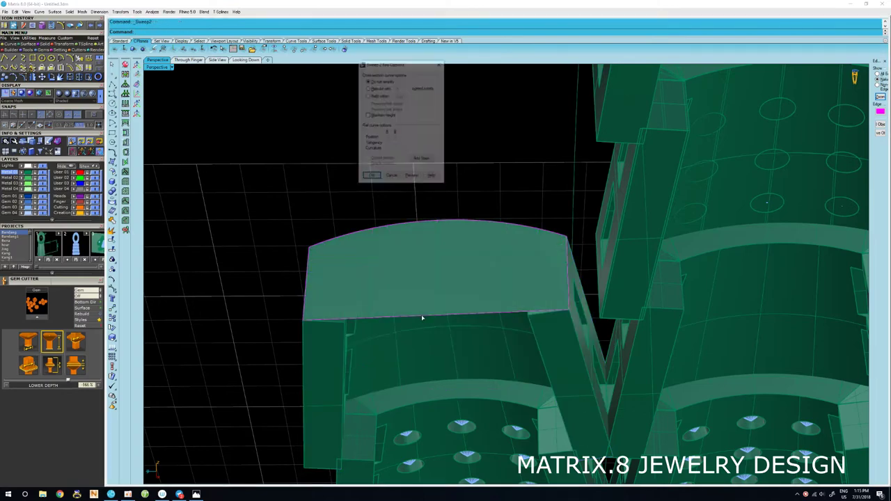
key("Return")
scroll(504, 295, "down", 5)
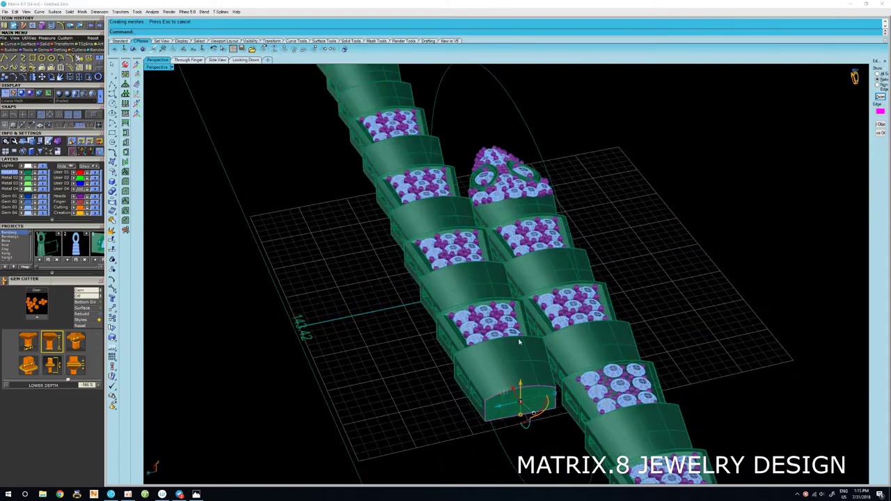
Offset the end-cap surface into a solid wall, redoing it with the direction flipped.
scroll(505, 449, "up", 5)
left_click(504, 409)
scroll(512, 411, "down", 2)
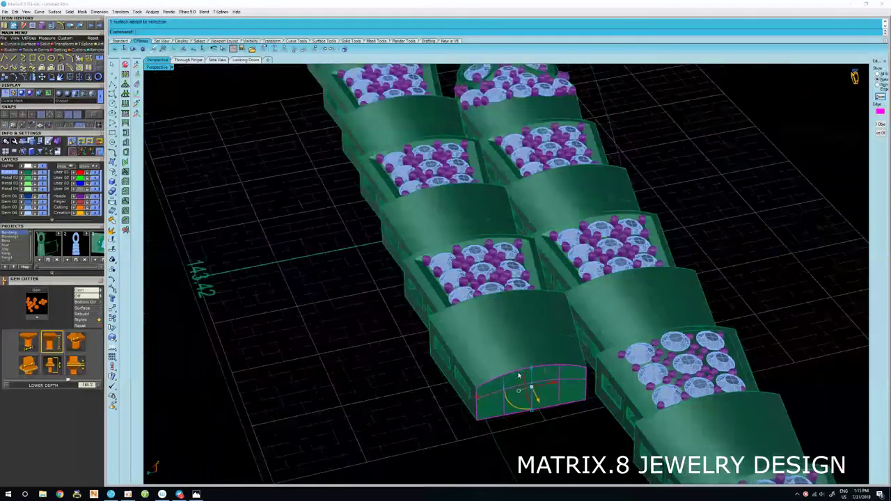
scroll(518, 411, "down", 2)
scroll(519, 411, "up", 2)
scroll(547, 422, "up", 2)
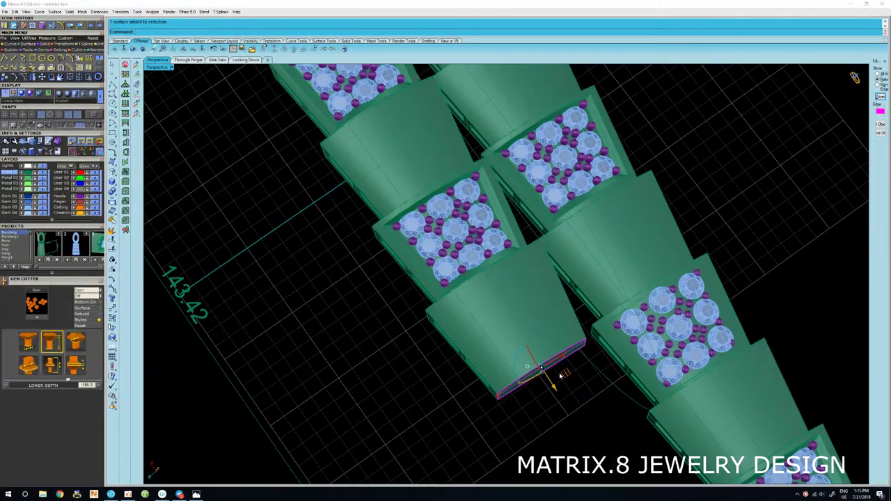
mouse_move(560, 375)
right_mouse_down()
mouse_move(551, 351)
mouse_move(603, 203)
right_mouse_up()
left_click(550, 351)
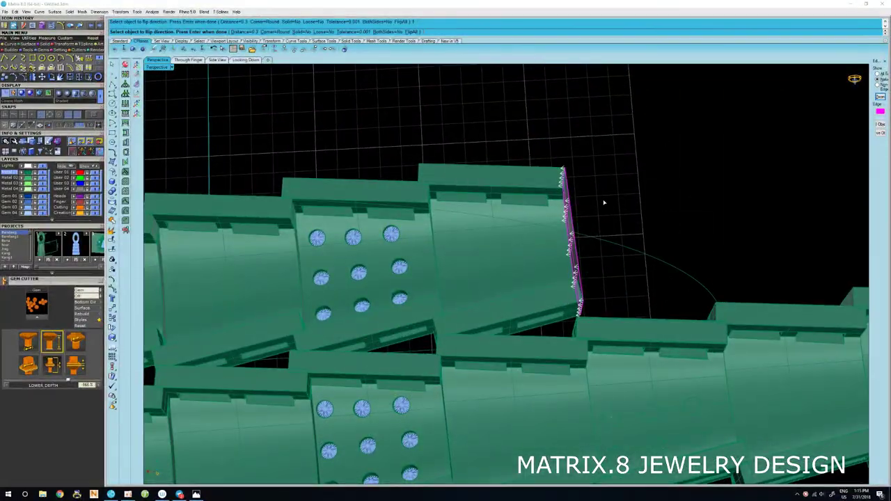
key("Return")
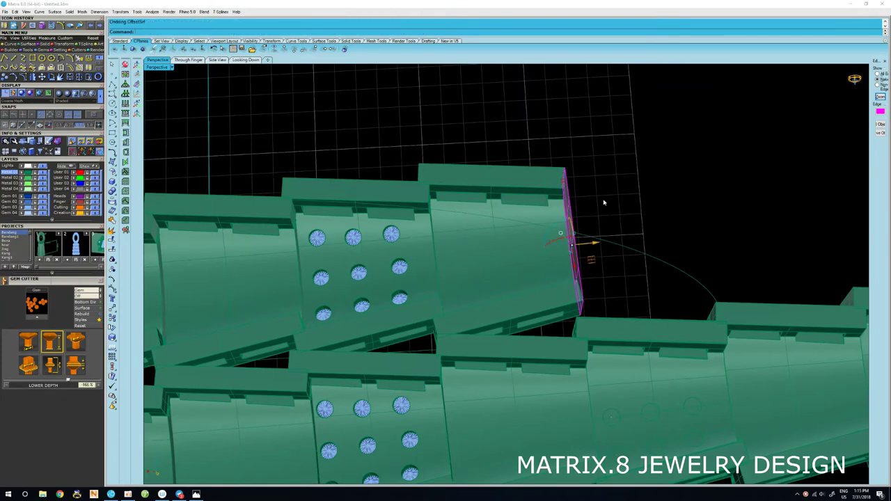
key("Return")
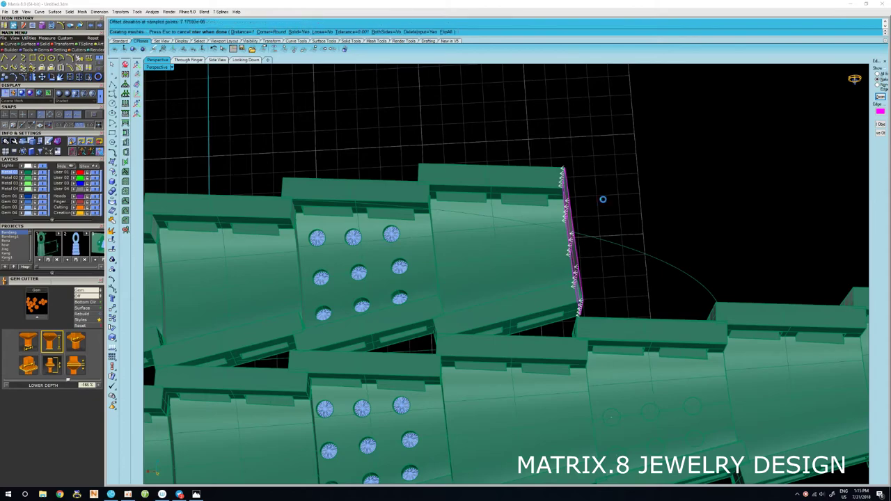
key("Return")
mouse_move(621, 195)
right_mouse_down()
mouse_move(604, 391)
mouse_move(533, 358)
mouse_move(666, 377)
mouse_move(631, 396)
mouse_move(580, 257)
mouse_move(584, 217)
right_mouse_up()
Delete the first leftover construction curve on the capped link's rim.
scroll(575, 229, "up", 3)
scroll(552, 210, "up", 3)
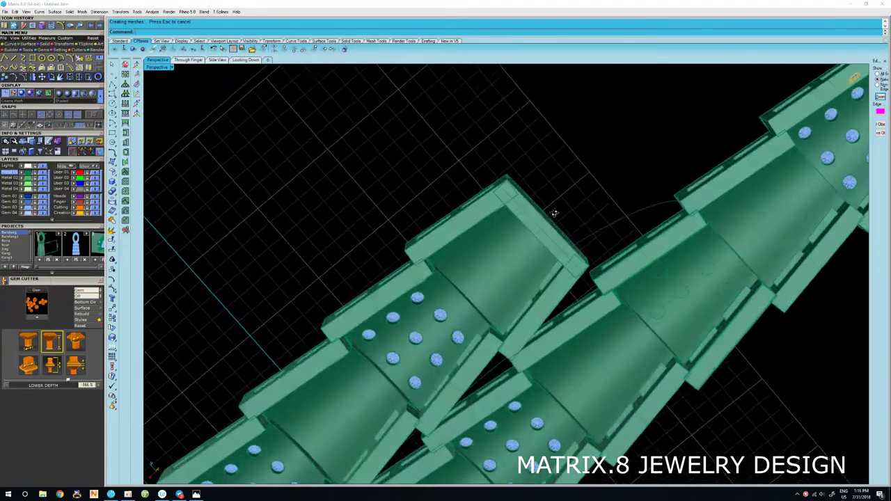
scroll(546, 202, "up", 3)
scroll(529, 181, "up", 3)
left_click(510, 165)
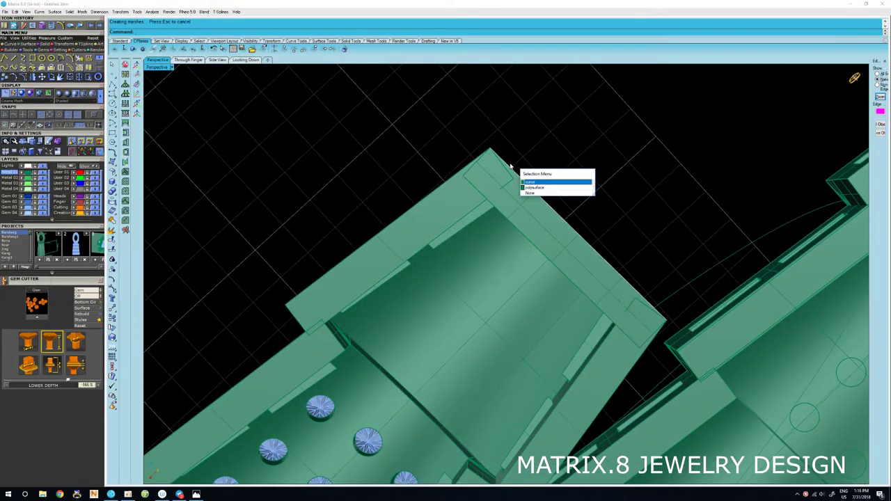
right_click(552, 176)
mouse_move(538, 182)
right_mouse_down()
mouse_move(519, 137)
mouse_move(529, 179)
mouse_move(528, 324)
right_mouse_up()
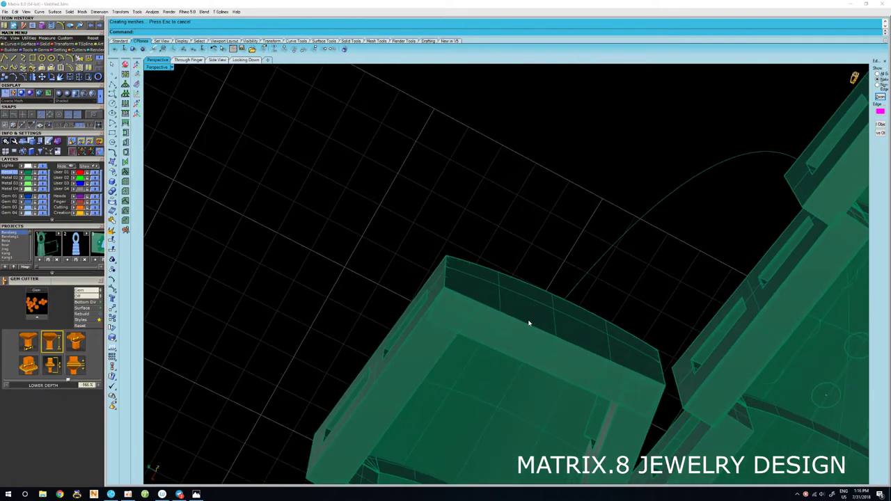
left_click(453, 266)
left_click(477, 253)
left_click(503, 274)
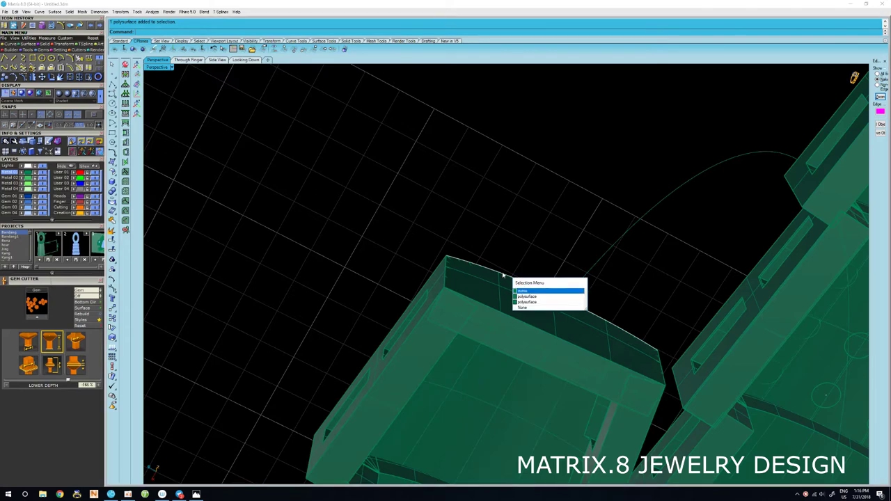
key("Delete")
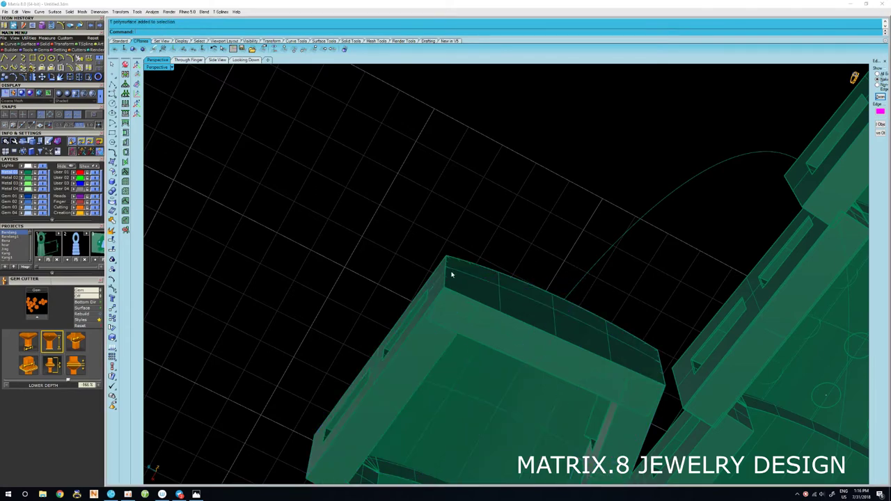
Delete another leftover curve, check the remaining rim curves, and select the capped link body.
left_click(446, 277)
key("Delete")
left_click(661, 368)
key("Escape")
left_click(644, 341)
key("Escape")
left_click(604, 360)
Group the selected link box pieces with Ctrl+G.
scroll(437, 339, "down", 5)
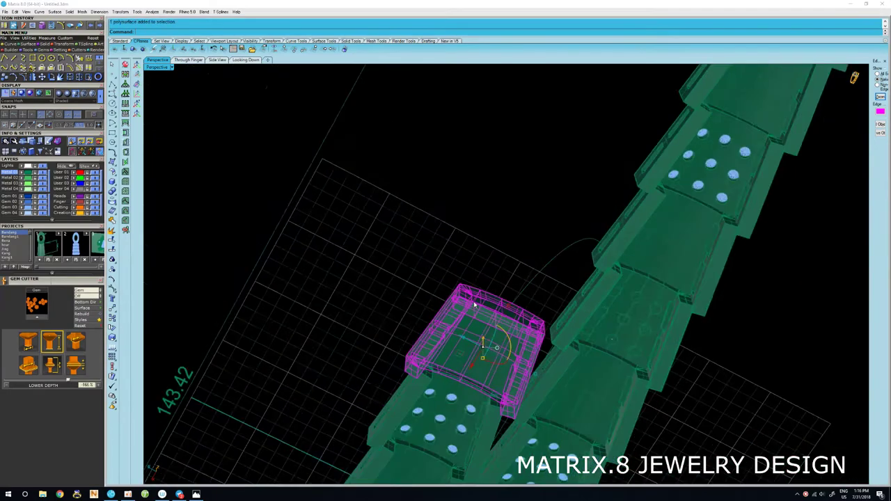
mouse_move(437, 339)
right_mouse_down()
mouse_move(539, 421)
mouse_move(553, 378)
right_mouse_up()
key("ctrl+g")
scroll(564, 381, "up", 2)
left_click(564, 381)
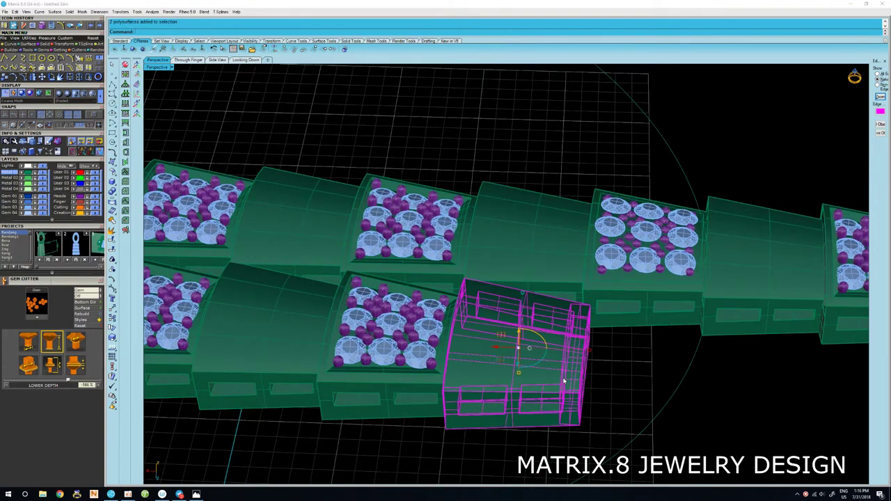
scroll(545, 338, "down", 2)
right_click_drag(545, 338, 554, 385)
left_click(560, 376)
Orbit and zoom along the band to inspect the two pavé link strands and snake head.
scroll(559, 376, "down", 2)
scroll(560, 376, "down", 3)
scroll(527, 357, "up", 2)
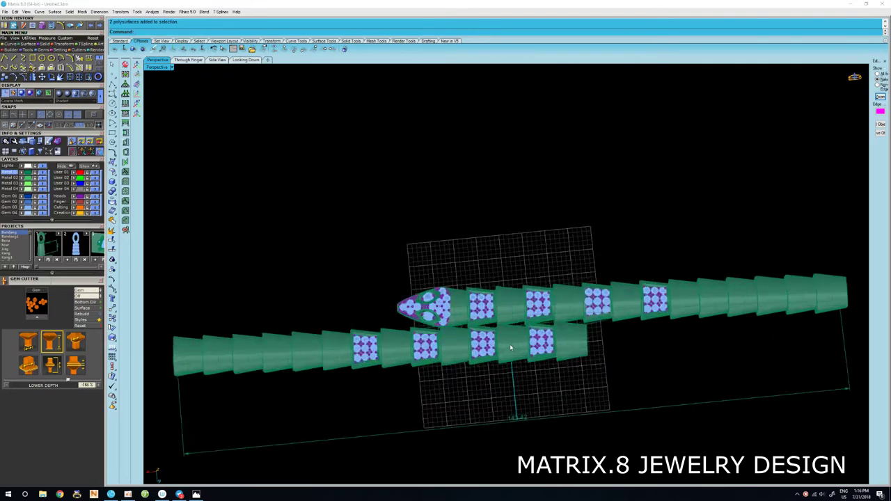
scroll(527, 358, "up", 2)
mouse_move(527, 358)
right_mouse_down()
mouse_move(427, 297)
mouse_move(472, 311)
mouse_move(464, 188)
mouse_move(537, 263)
mouse_move(546, 372)
mouse_move(509, 421)
mouse_move(561, 427)
mouse_move(519, 370)
right_mouse_up()
scroll(427, 297, "down", 3)
scroll(471, 311, "up", 3)
scroll(538, 265, "down", 3)
scroll(558, 308, "up", 2)
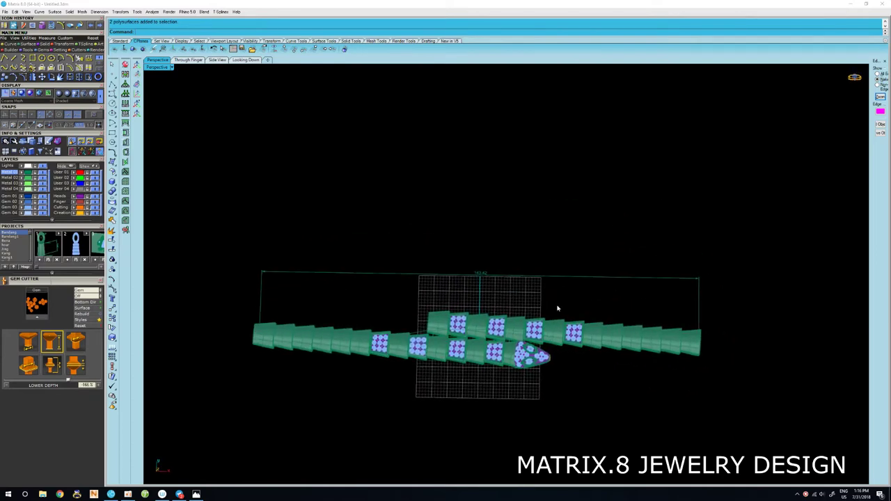
scroll(560, 292, "up", 2)
scroll(585, 251, "down", 2)
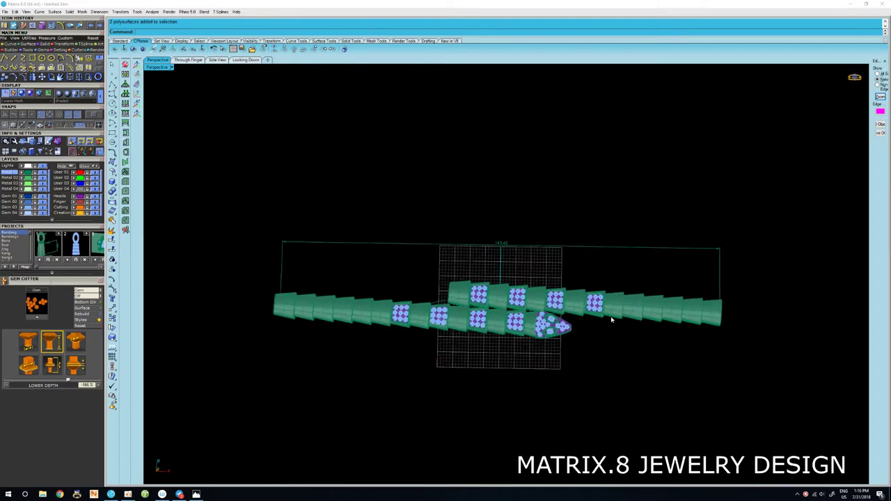
scroll(549, 325, "up", 3)
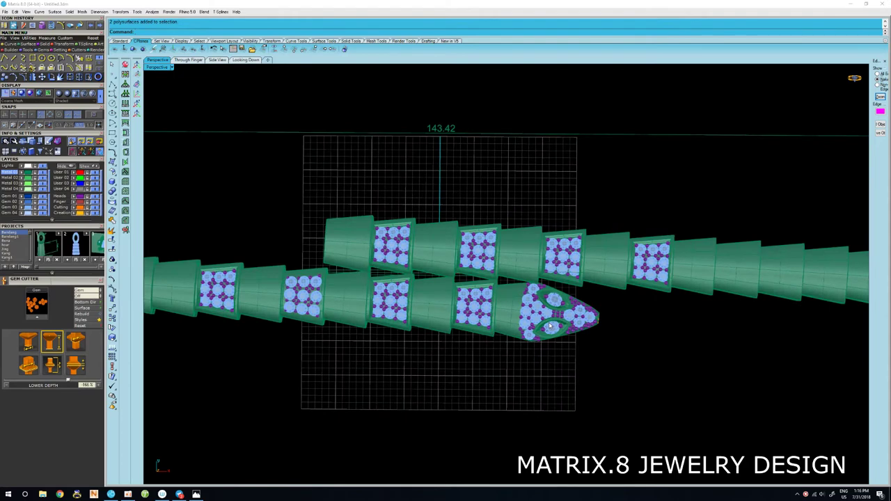
right_click_drag(549, 325, 548, 324)
scroll(528, 331, "up", 2)
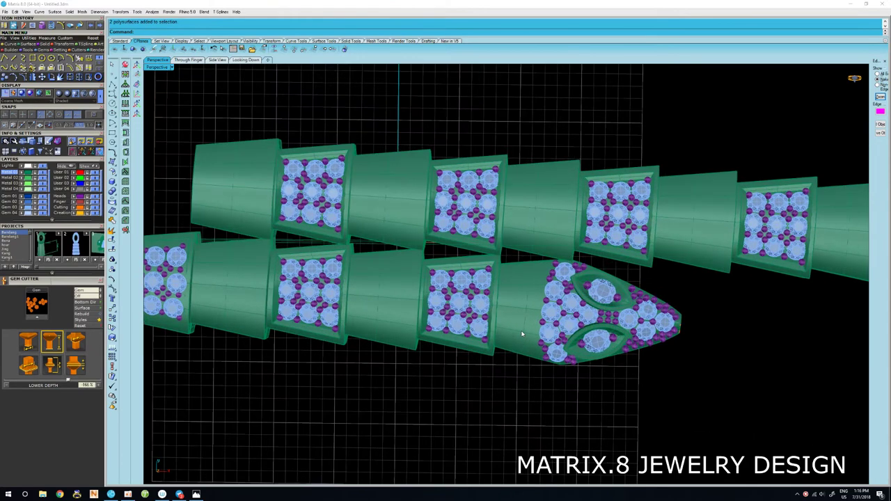
scroll(568, 329, "up", 1)
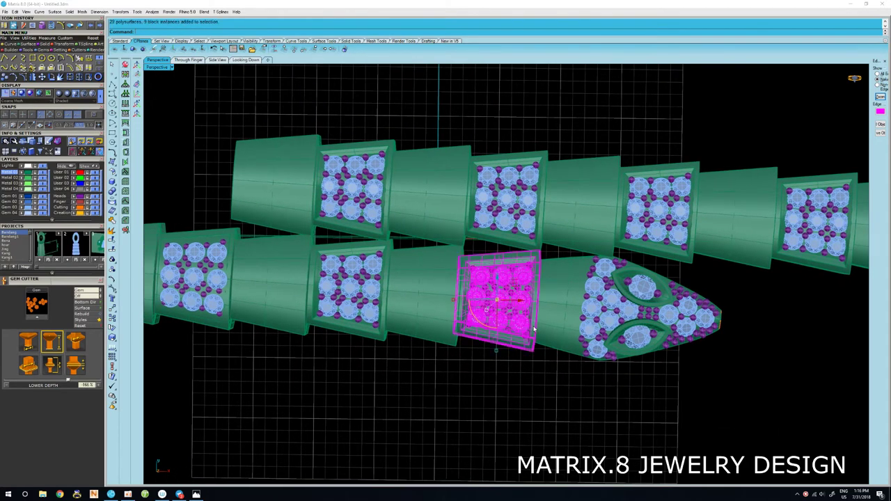
Rotate the pointed tip section and its neighbouring link so the snake head aligns with its strand.
left_click(550, 327, "shift")
right_click_drag(542, 327, 528, 328)
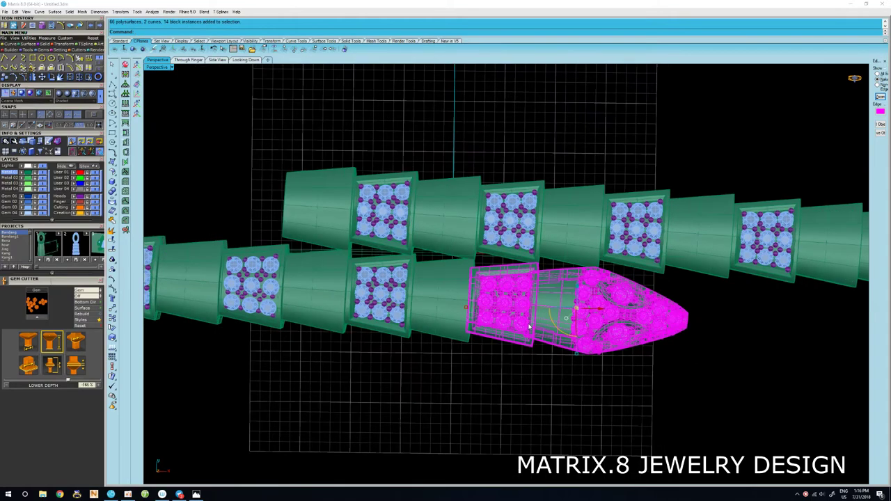
left_click(466, 324)
left_click(731, 325)
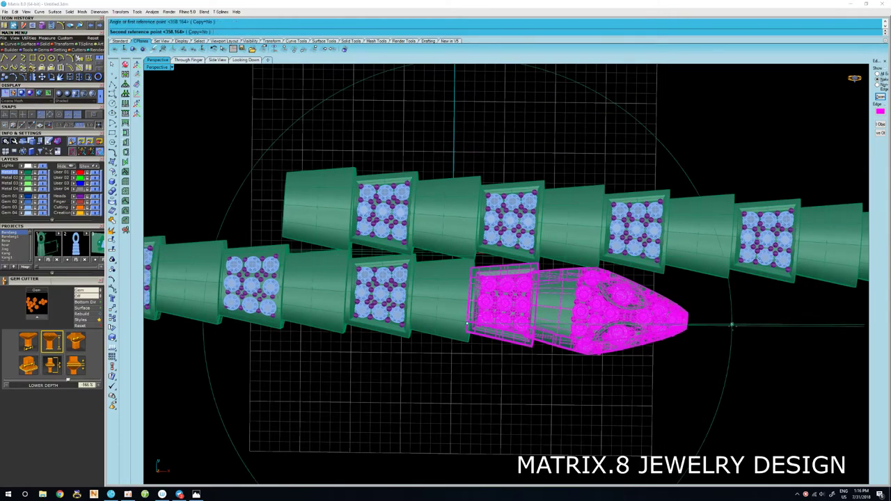
left_click(732, 327)
scroll(720, 320, "down", 4)
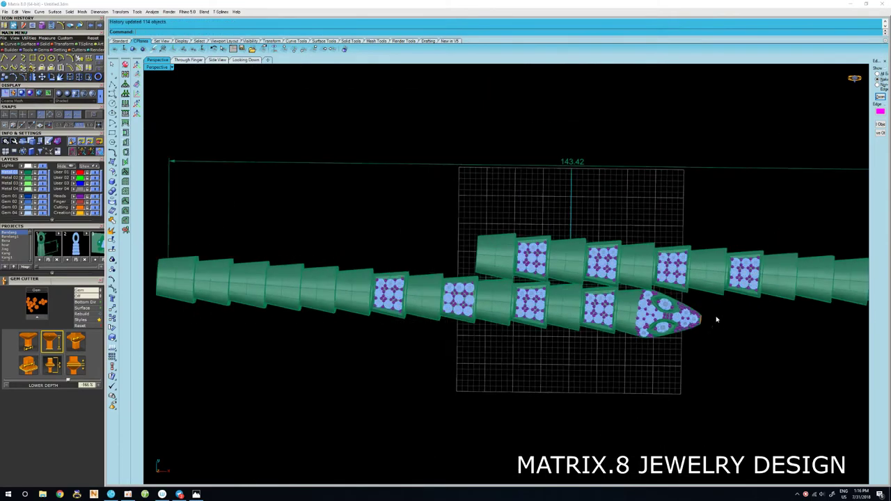
mouse_move(715, 318)
right_mouse_down()
mouse_move(773, 324)
mouse_move(728, 312)
mouse_move(673, 281)
mouse_move(660, 193)
mouse_move(662, 104)
mouse_move(657, 306)
right_mouse_up()
Window-select every link and gem of the band and group them into one object.
scroll(658, 306, "down", 3)
scroll(617, 323, "down", 3)
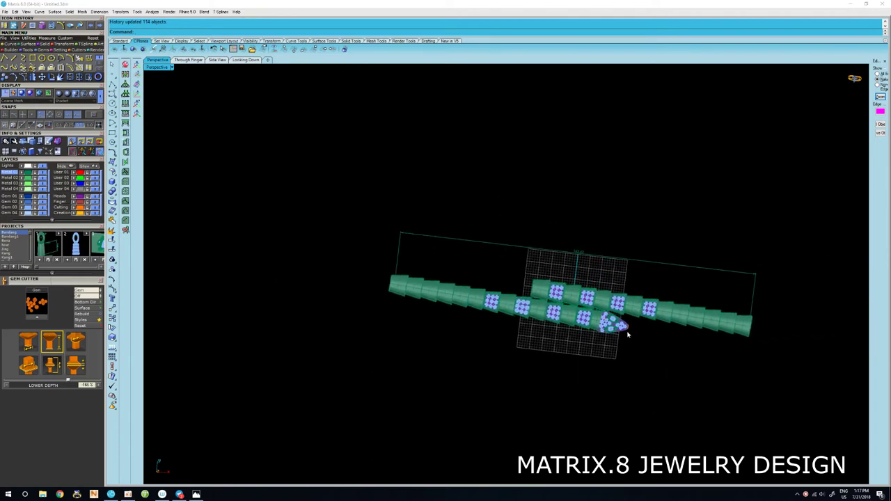
right_click_drag(570, 322, 546, 318, "shift")
left_click_drag(281, 242, 738, 369)
right_click_drag(737, 369, 567, 204)
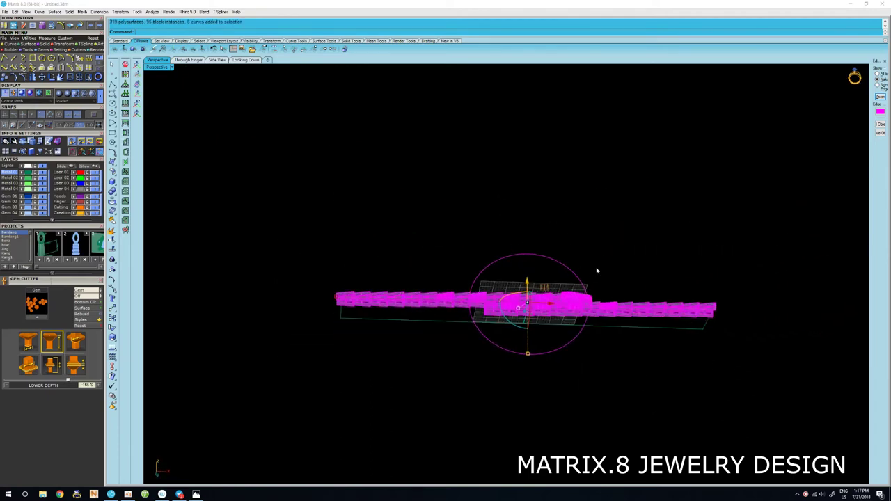
right_click_drag(557, 259, 556, 370)
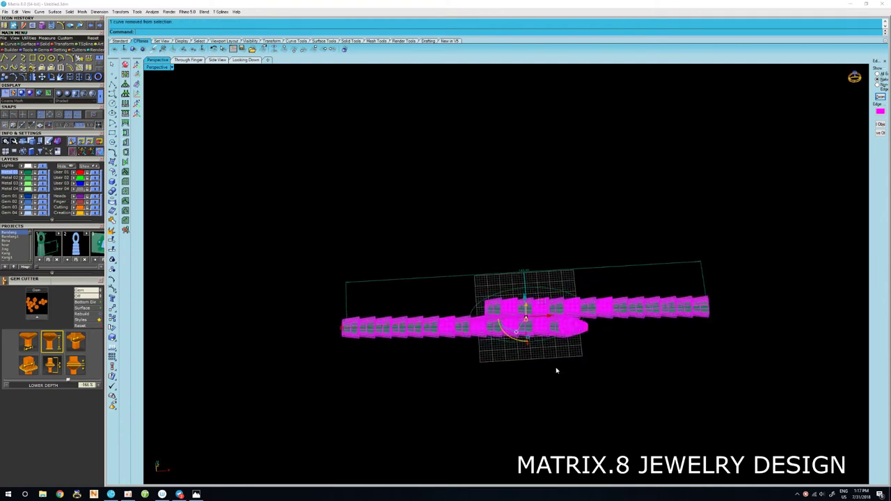
scroll(556, 370, "up", 3)
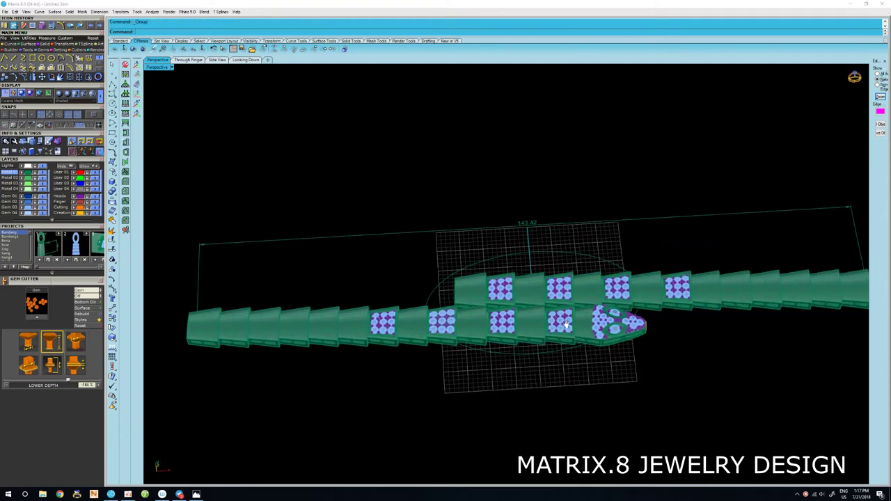
mouse_move(556, 370)
right_mouse_down()
mouse_move(570, 271)
mouse_move(556, 355)
right_mouse_up()
scroll(556, 354, "down", 3)
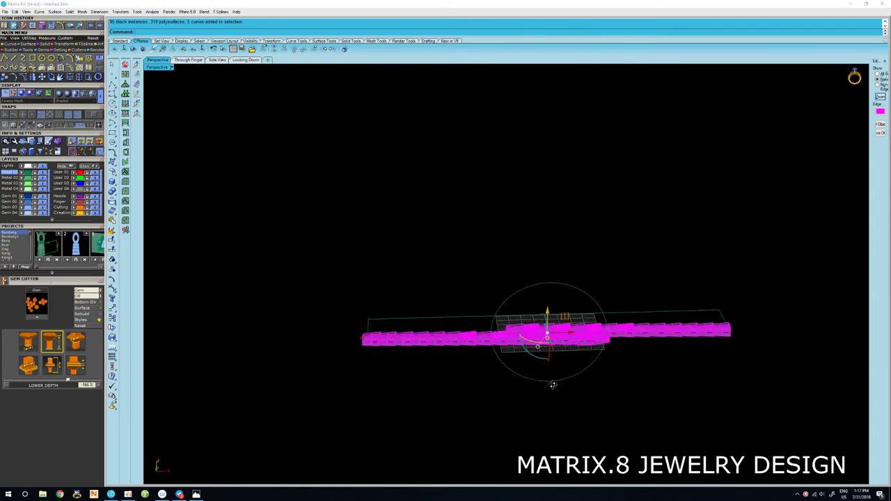
key("Escape")
Select everything in the model again.
scroll(612, 378, "up", 3)
mouse_move(585, 294)
right_mouse_down()
mouse_move(541, 255)
mouse_move(511, 324)
mouse_move(526, 361)
right_mouse_up()
key("ctrl+a")
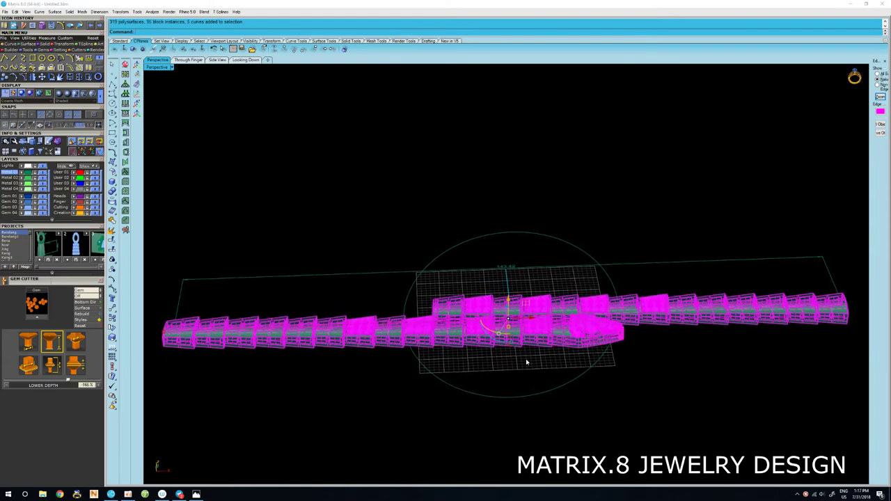
Start Flow along Curve on the band, viewing its top face.
left_click(35, 25)
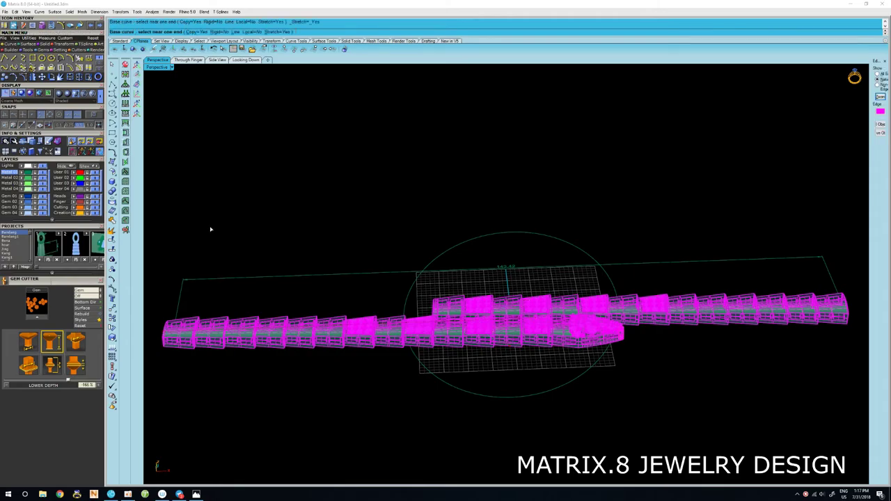
scroll(299, 251, "up", 2)
scroll(299, 248, "up", 2)
scroll(296, 180, "up", 2)
scroll(338, 144, "up", 2)
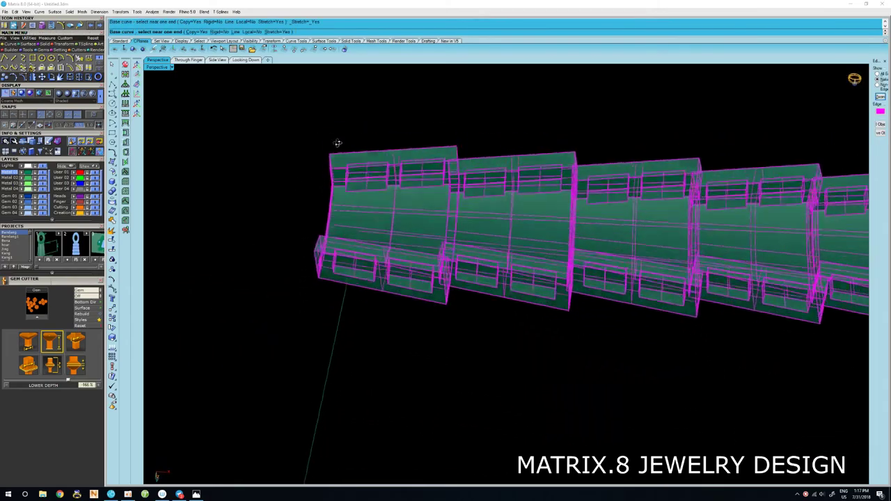
scroll(332, 119, "up", 2)
scroll(328, 265, "up", 2)
mouse_move(328, 264)
right_mouse_down()
mouse_move(370, 390)
mouse_move(441, 441)
mouse_move(676, 174)
right_mouse_up()
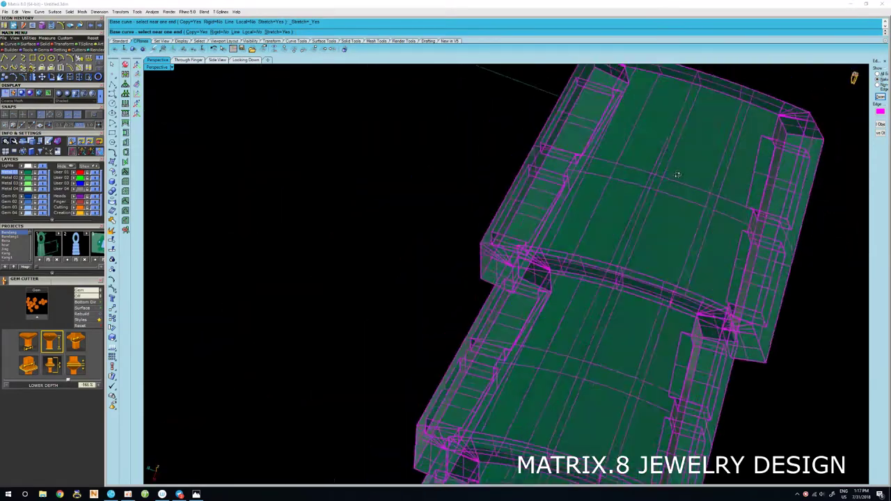
scroll(676, 113, "up", 2)
scroll(669, 294, "up", 2)
Select all objects and ungroup the band into separate pieces.
key("ctrl+a")
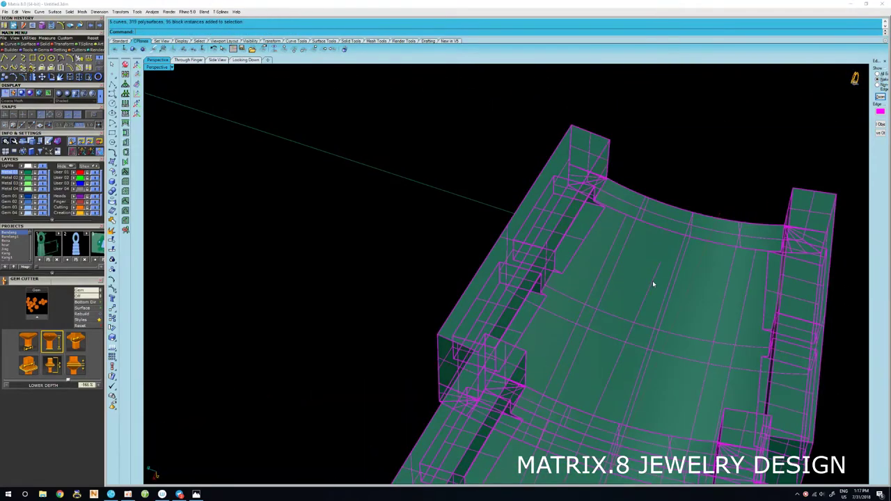
scroll(652, 264, "down", 3)
mouse_move(652, 251)
right_mouse_down()
mouse_move(652, 209)
mouse_move(696, 229)
mouse_move(556, 275)
mouse_move(599, 300)
mouse_move(616, 345)
mouse_move(724, 323)
mouse_move(718, 343)
mouse_move(740, 332)
mouse_move(741, 353)
right_mouse_up()
scroll(650, 208, "up", 1)
key("ctrl+shift+g")
Remove the lower band piece from the selection.
scroll(741, 353, "up", 2)
scroll(405, 318, "up", 2)
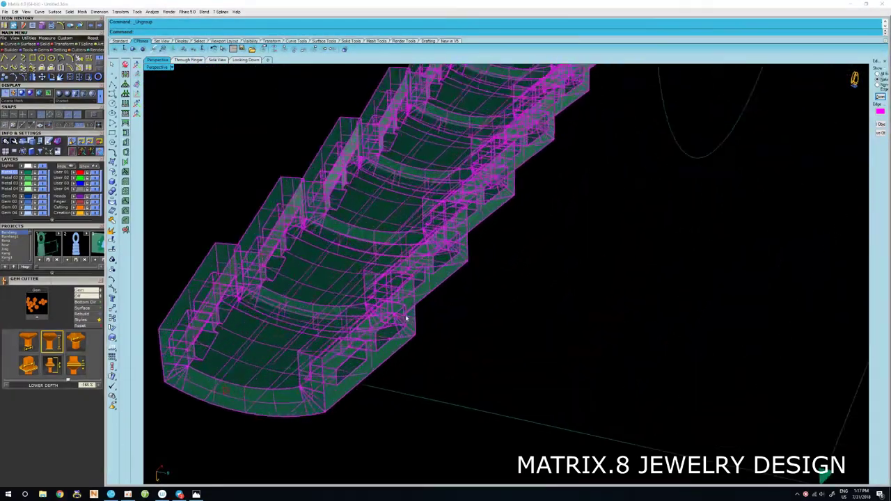
scroll(292, 338, "up", 2)
left_click(259, 364, "ctrl")
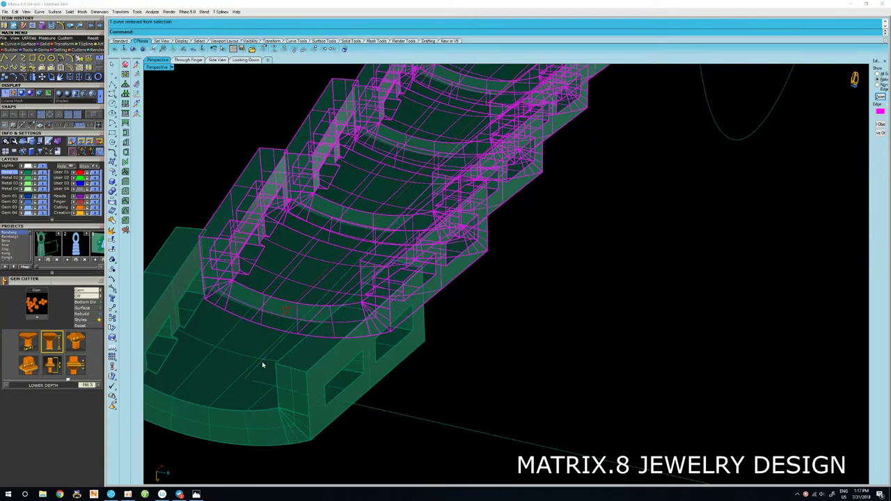
scroll(262, 361, "down", 3)
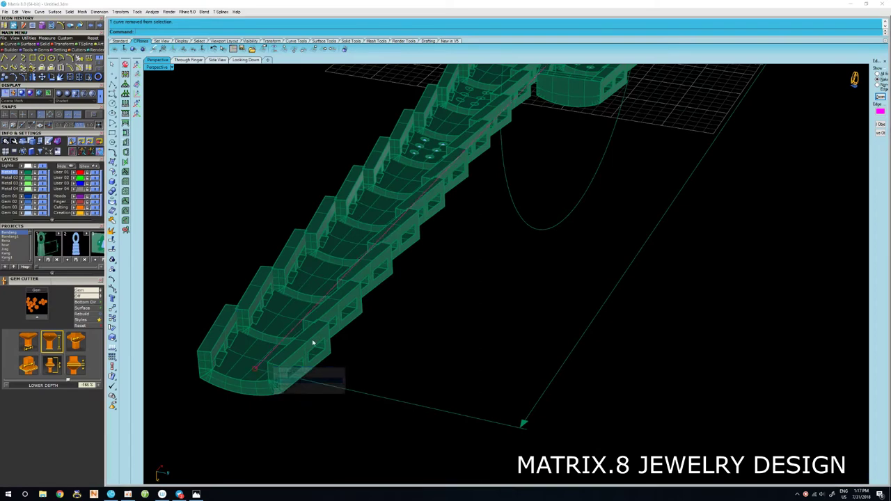
mouse_move(312, 342)
right_mouse_down()
mouse_move(347, 341)
mouse_move(400, 318)
mouse_move(511, 324)
mouse_move(458, 315)
mouse_move(487, 316)
right_mouse_up()
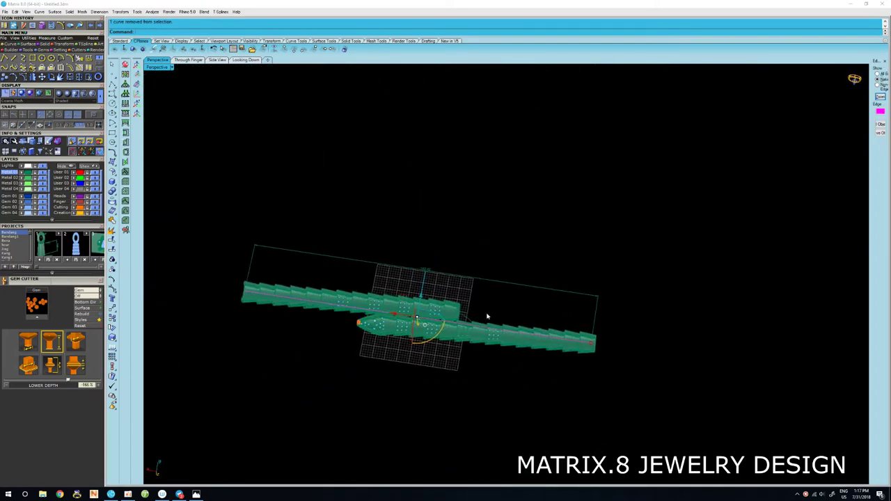
scroll(336, 311, "up", 2)
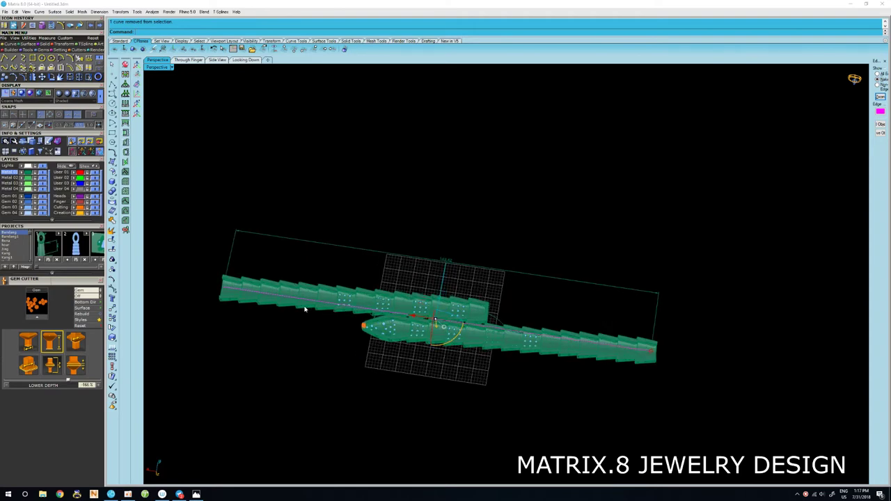
scroll(304, 309, "up", 1)
scroll(292, 298, "up", 1)
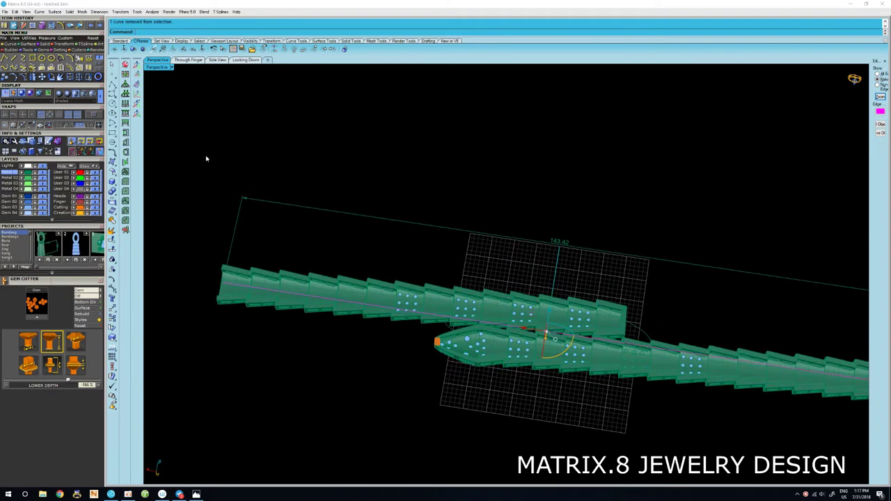
right_click_drag(382, 183, 348, 230)
scroll(332, 257, "up", 2)
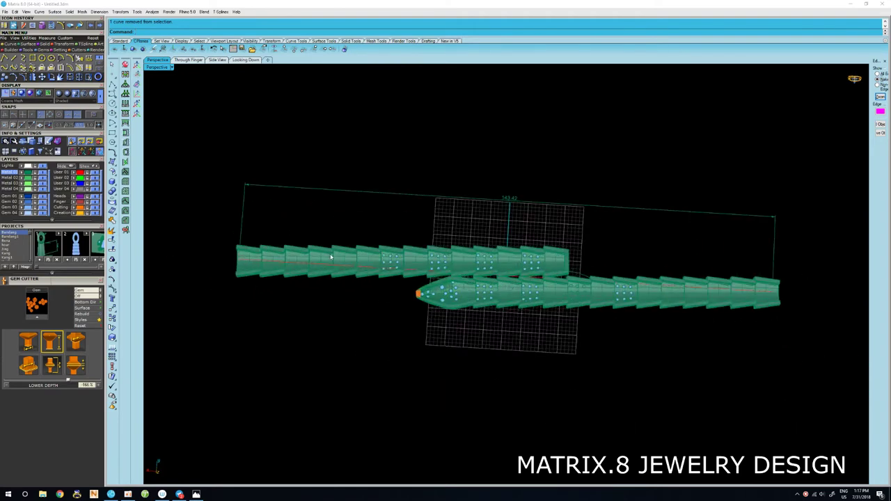
scroll(387, 261, "down", 1)
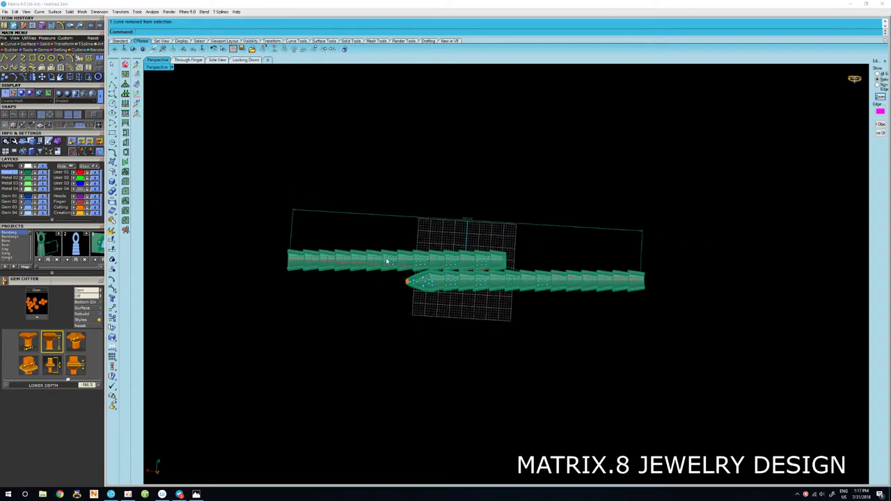
Window-select one half's band pieces and group them as their own separate group.
left_click_drag(537, 294, 706, 334)
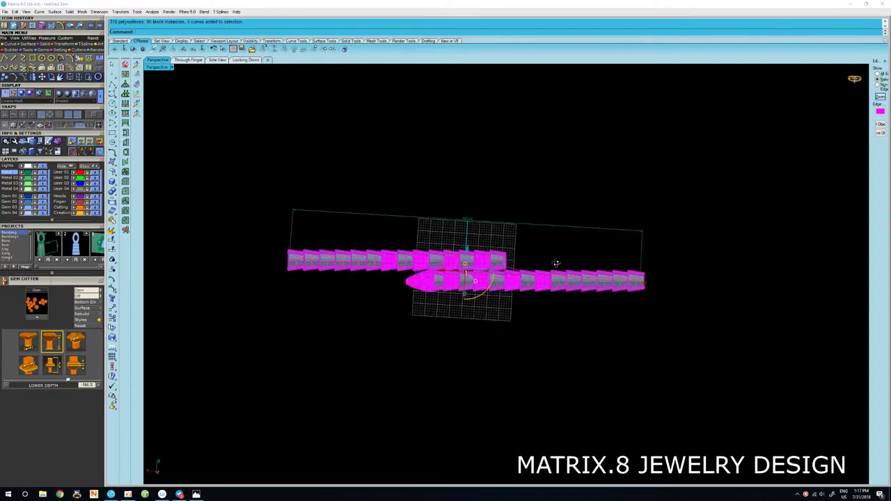
mouse_move(490, 240)
right_mouse_down()
mouse_move(526, 339)
mouse_move(573, 368)
mouse_move(533, 370)
mouse_move(508, 343)
mouse_move(449, 322)
mouse_move(472, 299)
mouse_move(657, 295)
mouse_move(670, 274)
mouse_move(640, 213)
mouse_move(612, 245)
mouse_move(582, 241)
mouse_move(576, 261)
right_mouse_up()
scroll(501, 272, "up", 3)
key("ctrl+g")
scroll(568, 243, "up", 3)
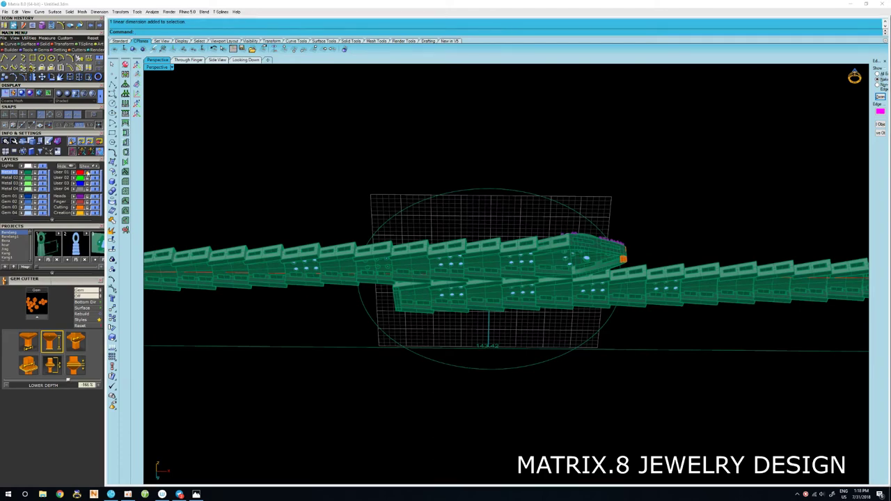
right_click_drag(412, 252, 432, 183)
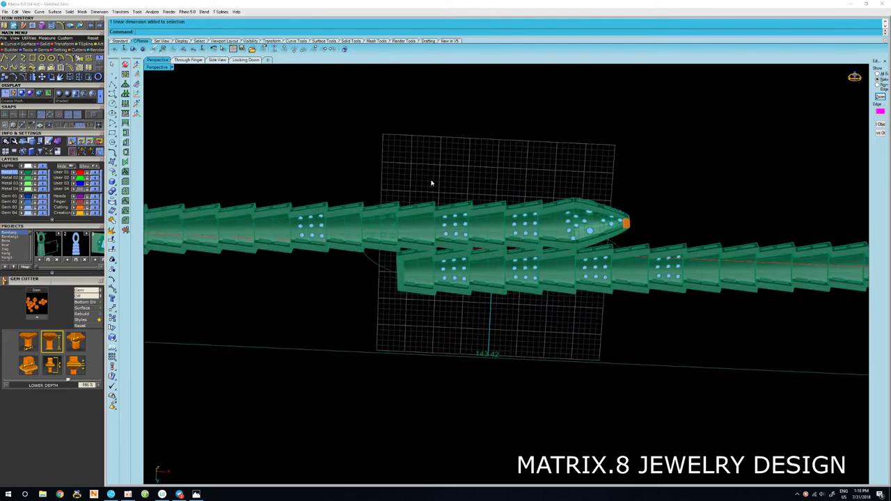
scroll(376, 208, "up", 5)
scroll(374, 206, "up", 1)
mouse_move(374, 206)
right_mouse_down()
mouse_move(382, 361)
mouse_move(411, 365)
right_mouse_up()
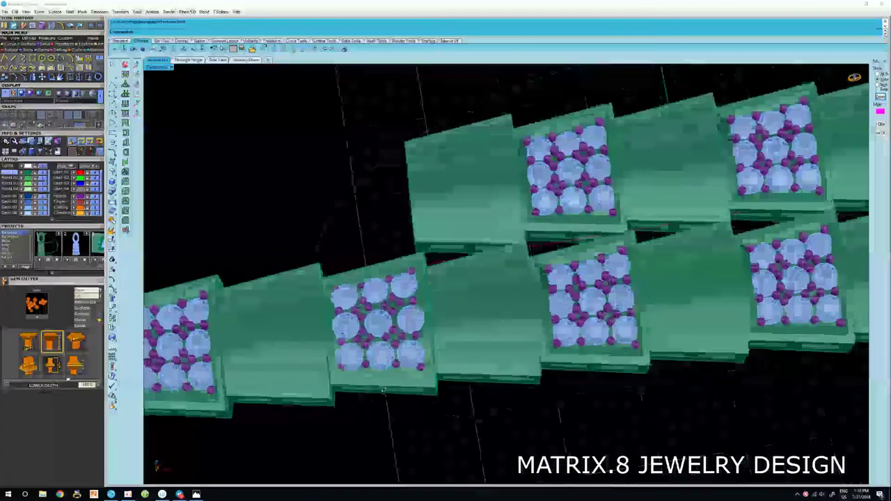
Group all the band objects, then ungroup them back into separate pieces.
scroll(417, 368, "down", 3)
key("ctrl+a")
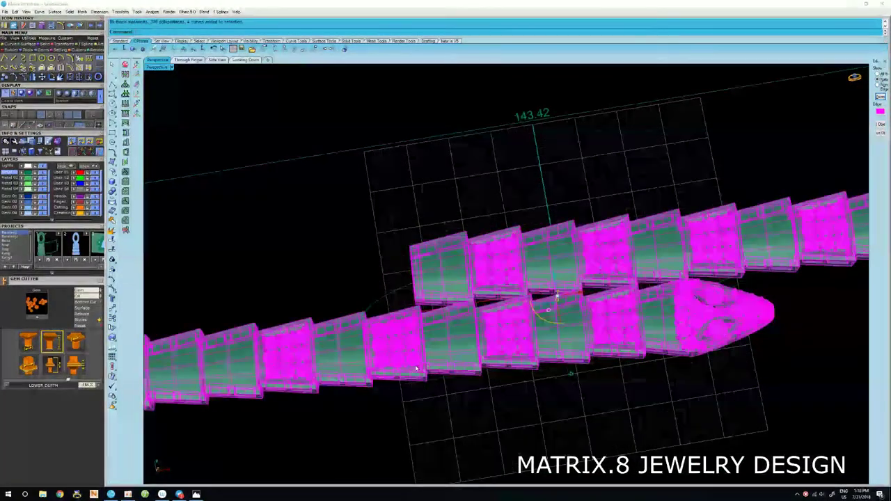
key("ctrl+g")
scroll(402, 380, "up", 2)
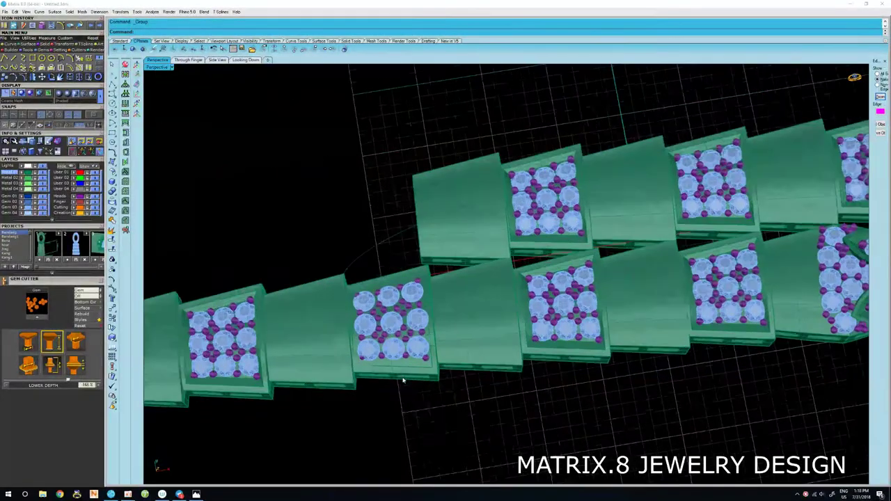
key("ctrl+a")
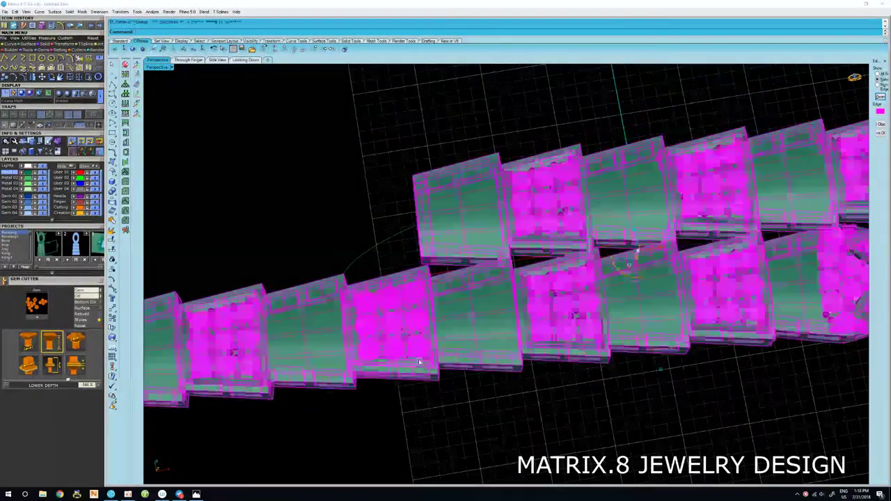
key("ctrl+shift+g")
key("ctrl+a")
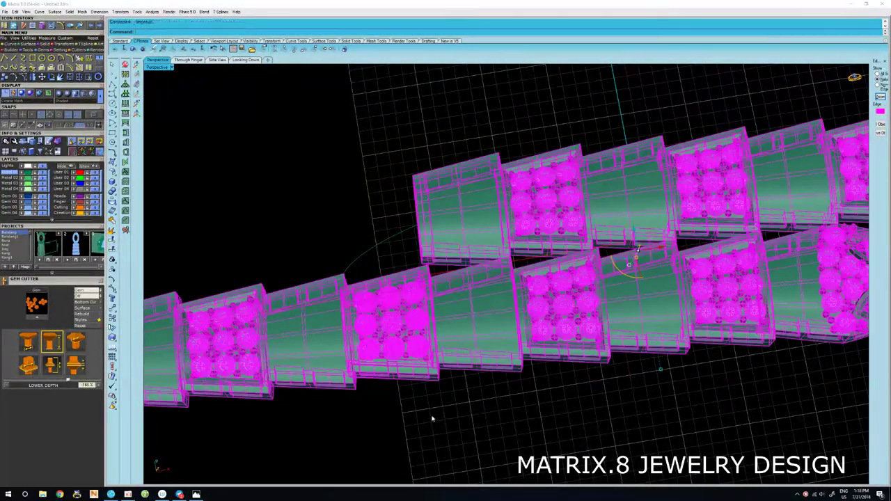
key("ctrl+shift+g")
key("ctrl+a")
key("ctrl+shift+g")
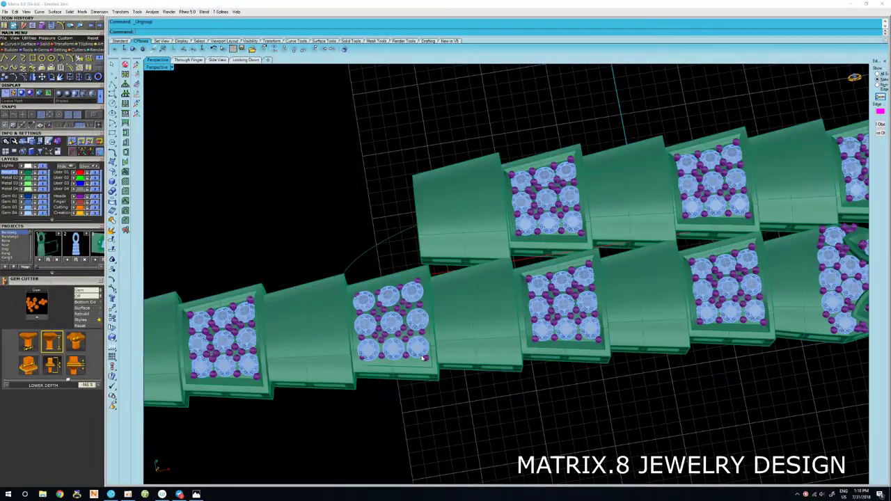
key("ctrl+a")
key("ctrl+shift+g")
Delete the extra gem pad doubled up on one link.
left_click(423, 350)
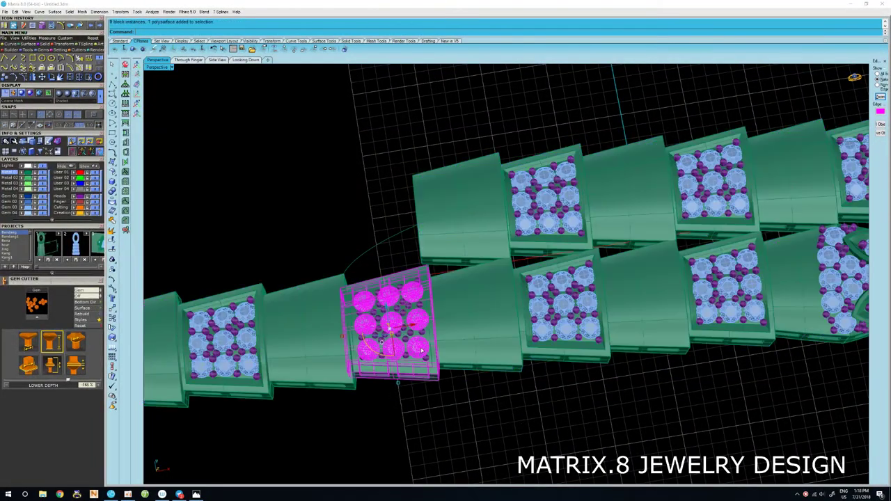
key("Escape")
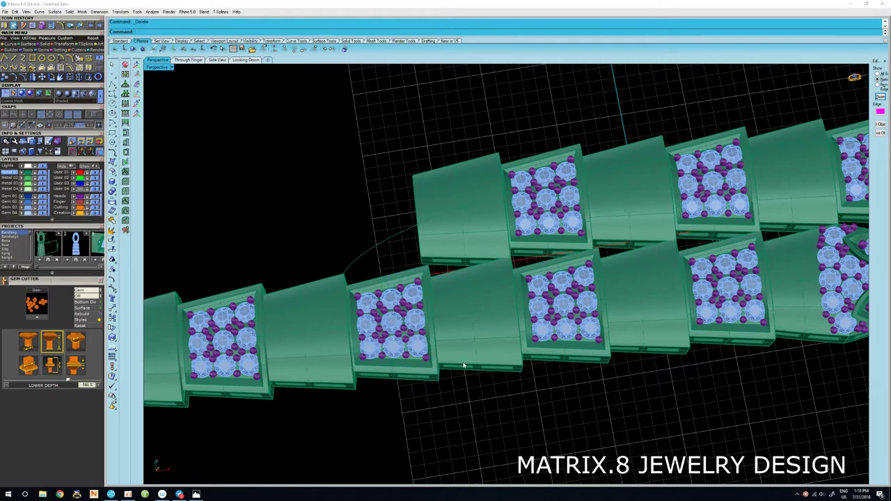
mouse_move(436, 373)
right_mouse_down()
mouse_move(575, 354)
mouse_move(593, 262)
mouse_move(613, 367)
right_mouse_up()
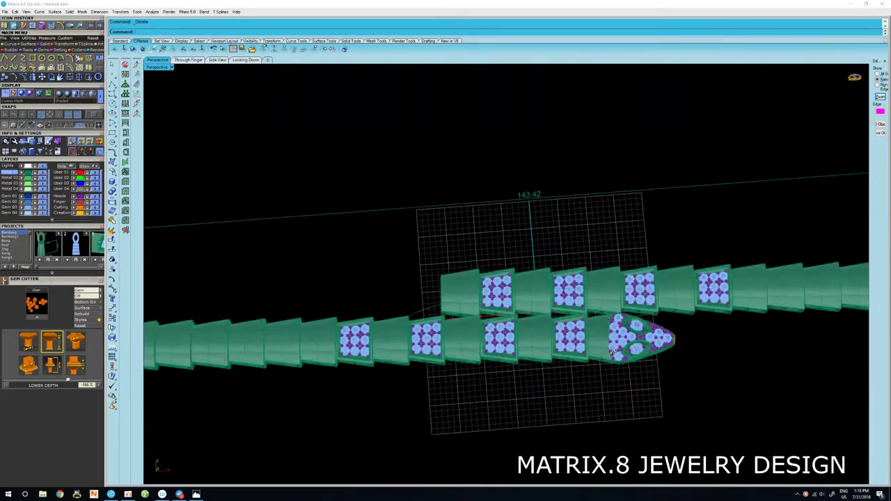
scroll(611, 360, "down", 3)
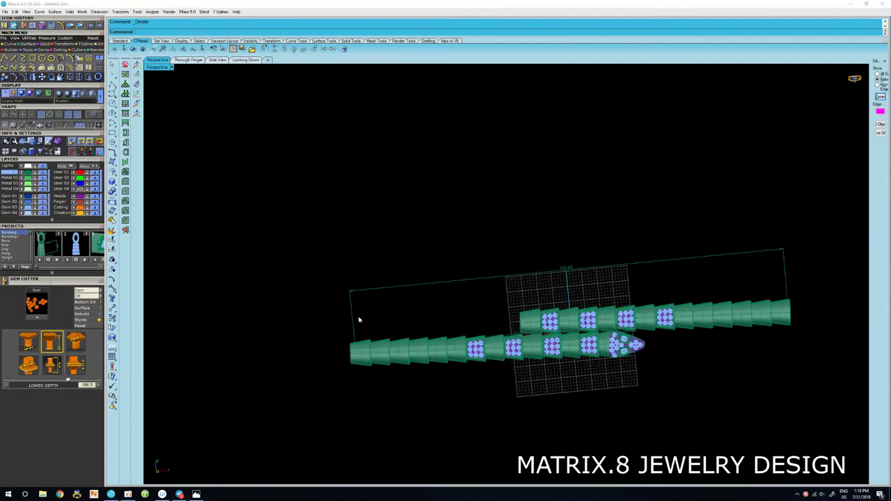
right_click_drag(359, 320, 355, 317)
Window-select all the gem band objects.
left_click_drag(303, 296, 803, 417)
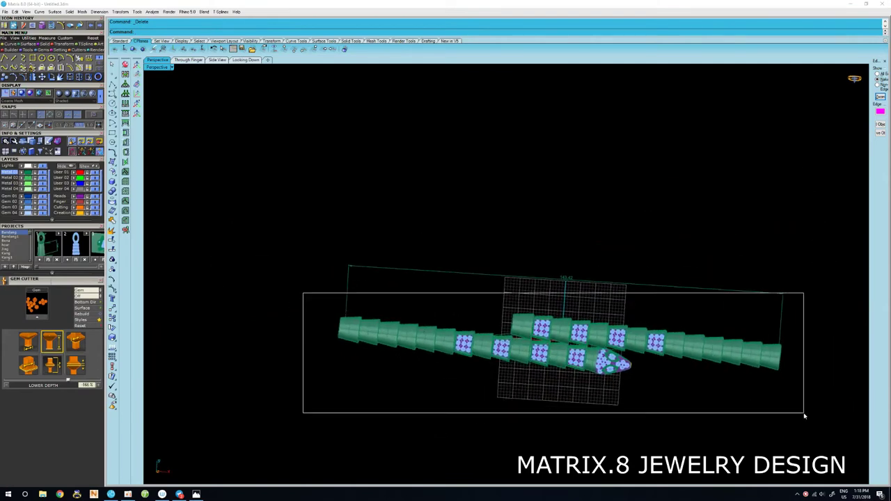
right_click_drag(648, 368, 645, 270)
scroll(504, 274, "up", 3)
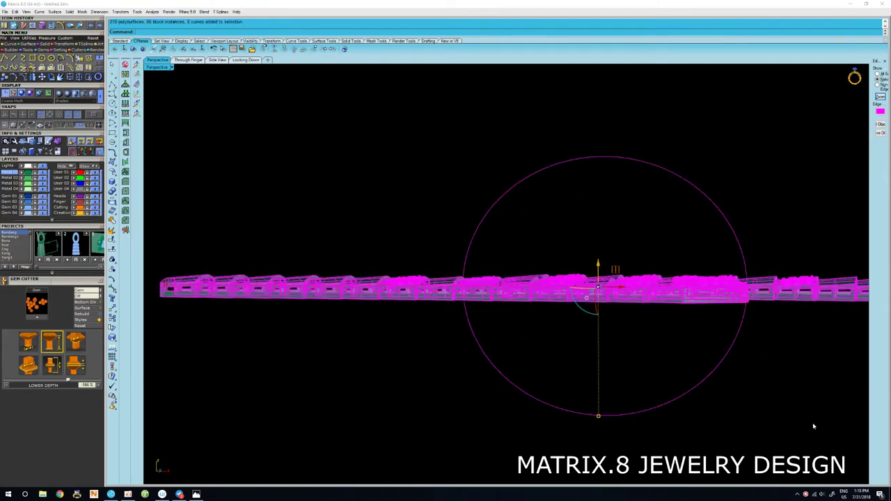
right_click_drag(655, 363, 632, 295)
mouse_move(334, 284)
right_mouse_down()
mouse_move(330, 340)
mouse_move(365, 330)
right_mouse_up()
scroll(294, 348, "up", 2)
scroll(294, 348, "up", 2)
scroll(278, 334, "up", 2)
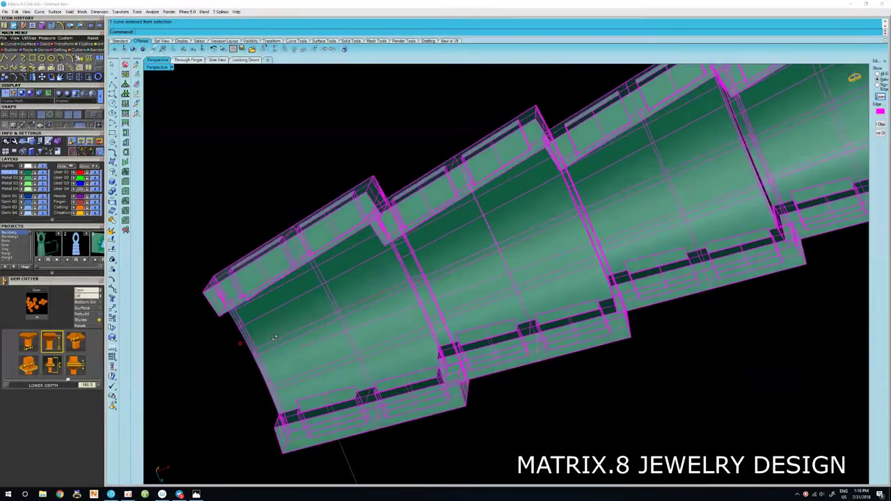
scroll(255, 309, "up", 2)
scroll(265, 318, "down", 2)
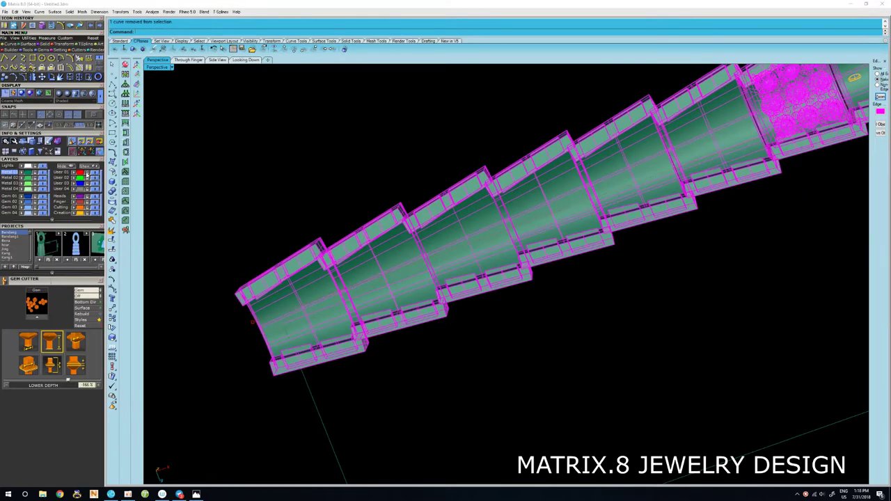
scroll(578, 249, "down", 3)
mouse_move(577, 250)
right_mouse_down()
mouse_move(603, 394)
mouse_move(526, 369)
mouse_move(506, 410)
mouse_move(459, 250)
mouse_move(396, 246)
right_mouse_up()
scroll(526, 370, "up", 1)
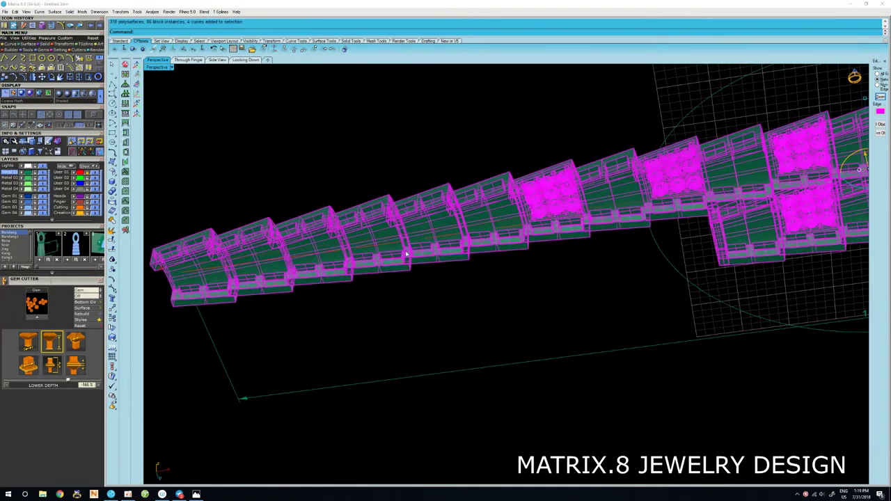
scroll(407, 255, "down", 3)
left_click(497, 262)
mouse_move(535, 252)
right_mouse_down()
mouse_move(540, 283)
mouse_move(469, 322)
mouse_move(704, 298)
mouse_move(711, 341)
right_mouse_up()
scroll(533, 224, "up", 3)
right_click_drag(533, 225, 519, 260)
scroll(516, 263, "up", 2)
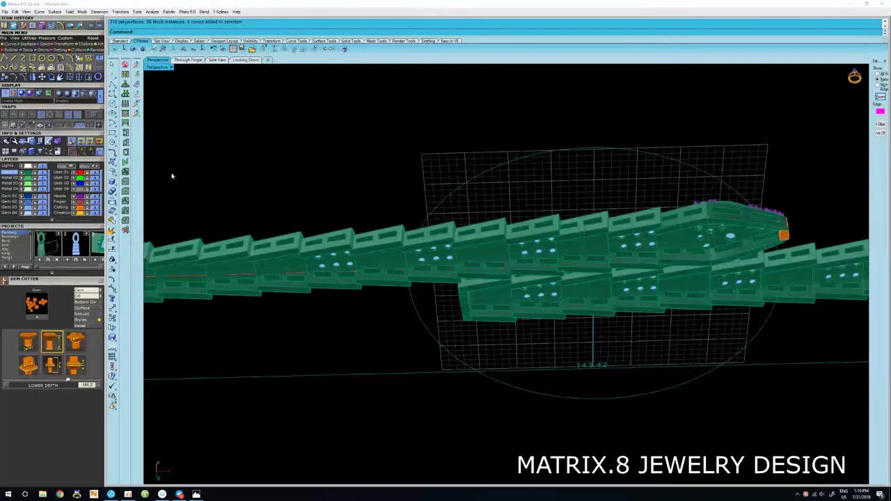
right_click_drag(445, 182, 452, 238)
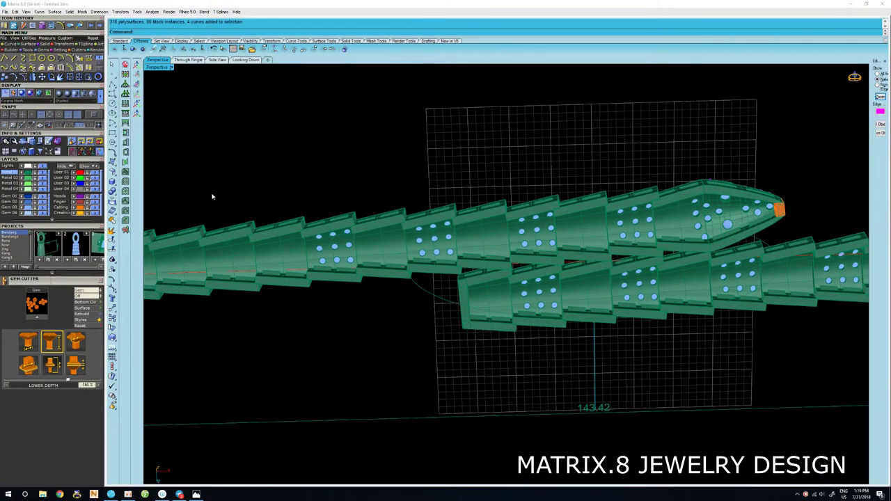
right_click_drag(212, 196, 362, 233, "shift")
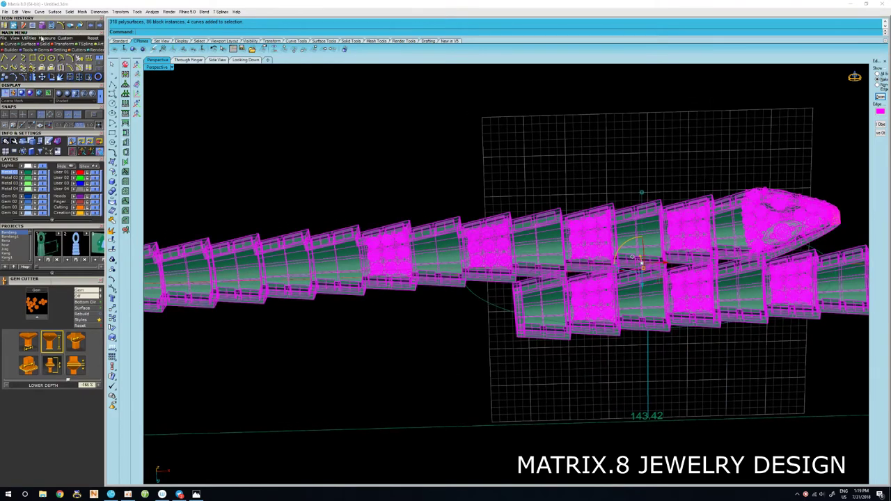
Flow the straight band from its straight base line onto the ring circle, wrapping it into a closed bangle.
right_click(218, 177)
right_click_drag(286, 244, 389, 262, "shift")
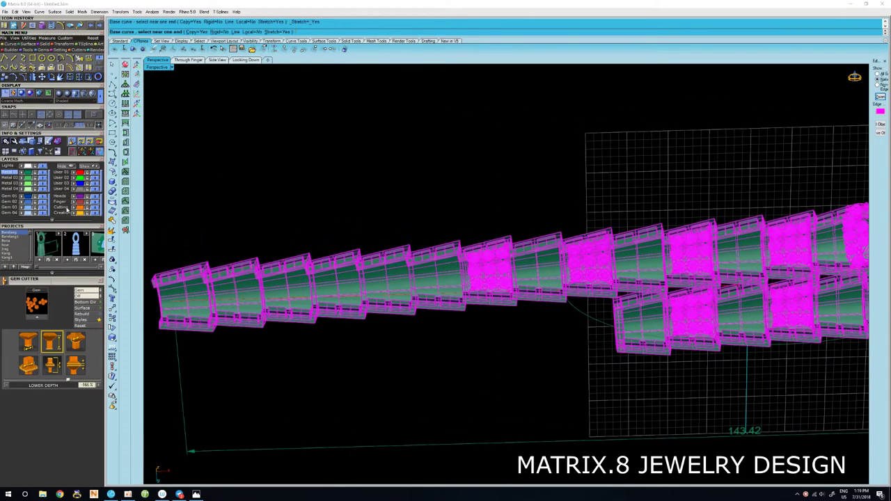
left_click(189, 451)
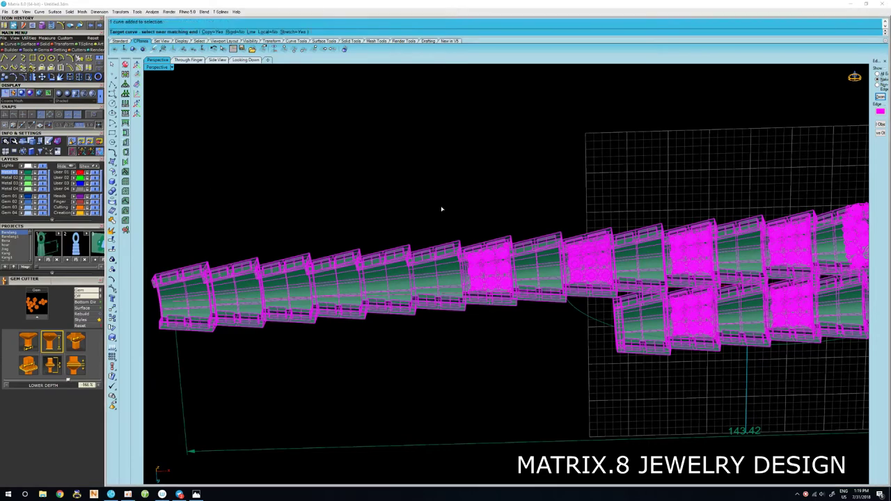
scroll(442, 202, "down", 5)
right_click_drag(442, 201, 497, 341)
scroll(497, 340, "up", 3)
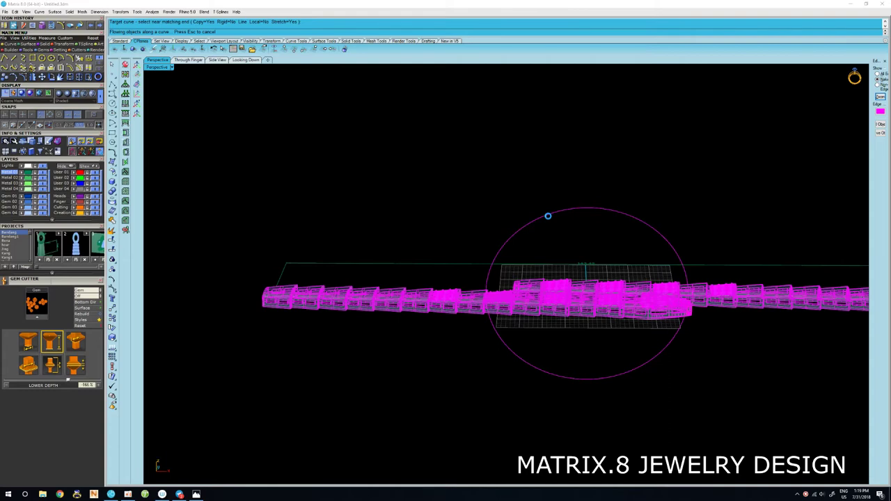
left_click(547, 217)
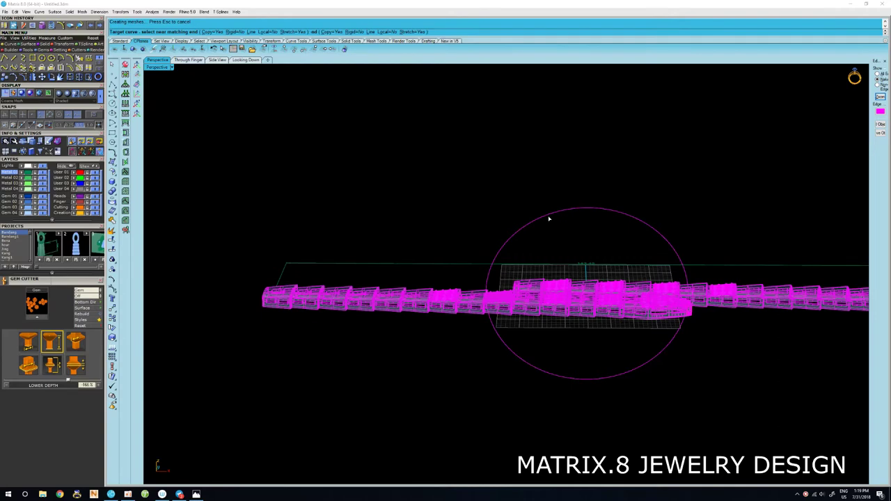
left_click(549, 218)
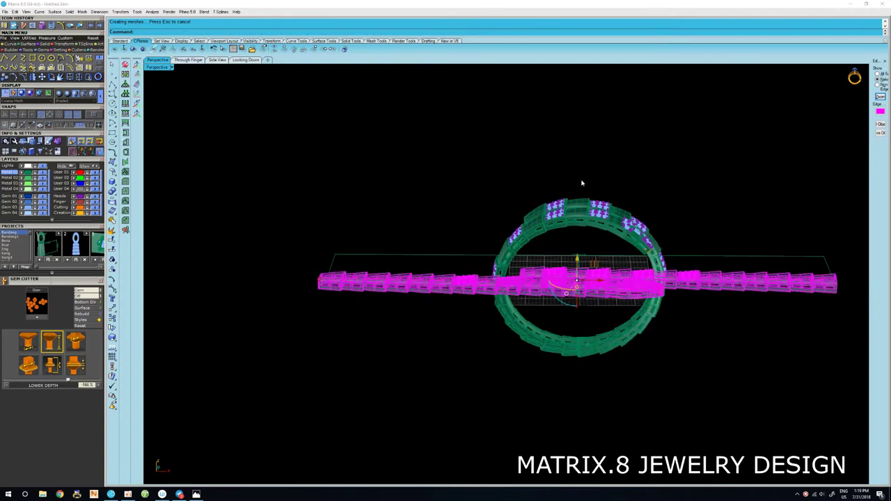
Orbit around the flowed ring to inspect the pavé gems from above and the side.
mouse_move(583, 183)
right_mouse_down()
mouse_move(580, 221)
mouse_move(589, 147)
mouse_move(551, 181)
mouse_move(477, 215)
mouse_move(431, 299)
right_mouse_up()
scroll(419, 332, "up", 2)
scroll(419, 333, "up", 3)
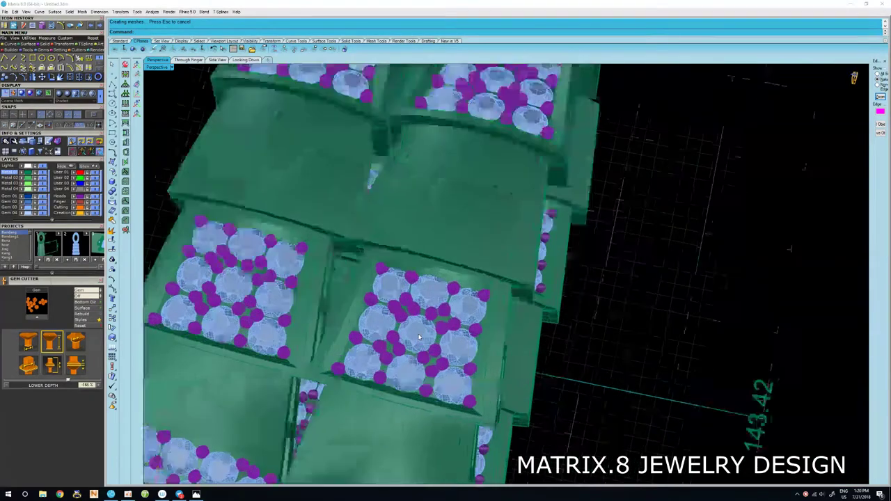
scroll(419, 333, "up", 2)
scroll(492, 286, "down", 2)
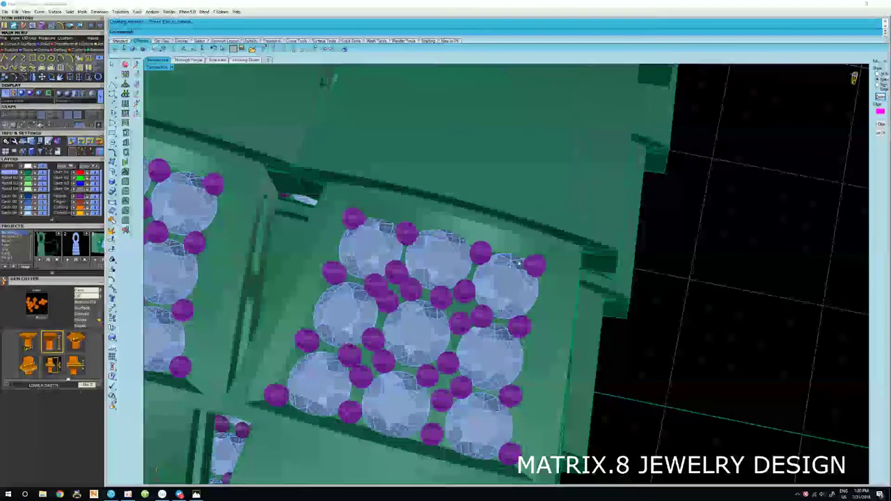
scroll(492, 285, "down", 3)
mouse_move(529, 258)
right_mouse_down()
mouse_move(568, 248)
mouse_move(607, 180)
mouse_move(495, 247)
mouse_move(422, 273)
mouse_move(508, 224)
mouse_move(575, 221)
mouse_move(598, 163)
mouse_move(440, 234)
mouse_move(403, 273)
mouse_move(480, 255)
right_mouse_up()
scroll(577, 225, "down", 3)
scroll(495, 247, "up", 2)
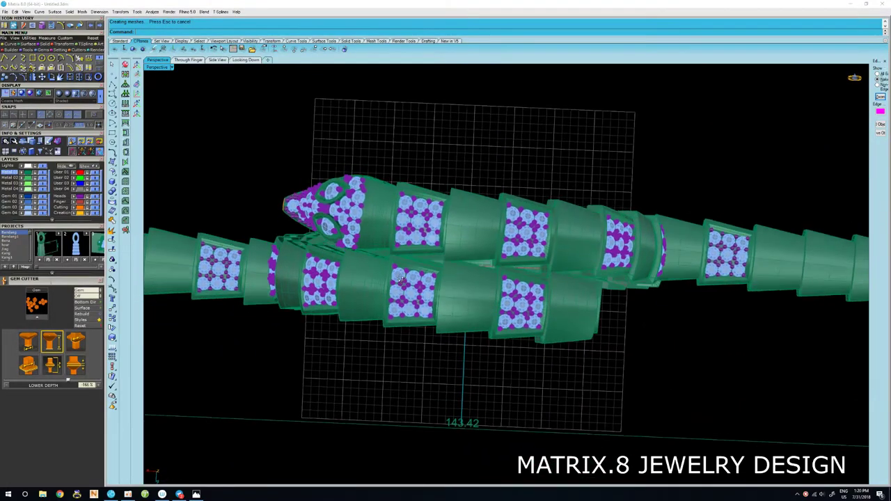
scroll(481, 255, "up", 2)
scroll(480, 255, "up", 2)
Delete the original straight band, leaving only the closed pavé bangle.
key("ctrl+a")
scroll(480, 255, "down", 2)
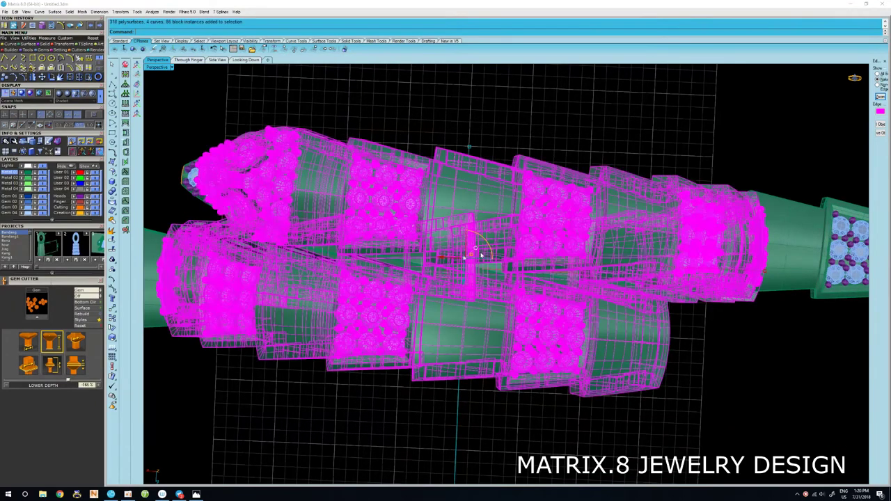
mouse_move(480, 255)
right_mouse_down()
mouse_move(475, 260)
mouse_move(538, 223)
mouse_move(629, 259)
mouse_move(570, 210)
mouse_move(424, 177)
mouse_move(440, 157)
right_mouse_up()
key("Escape")
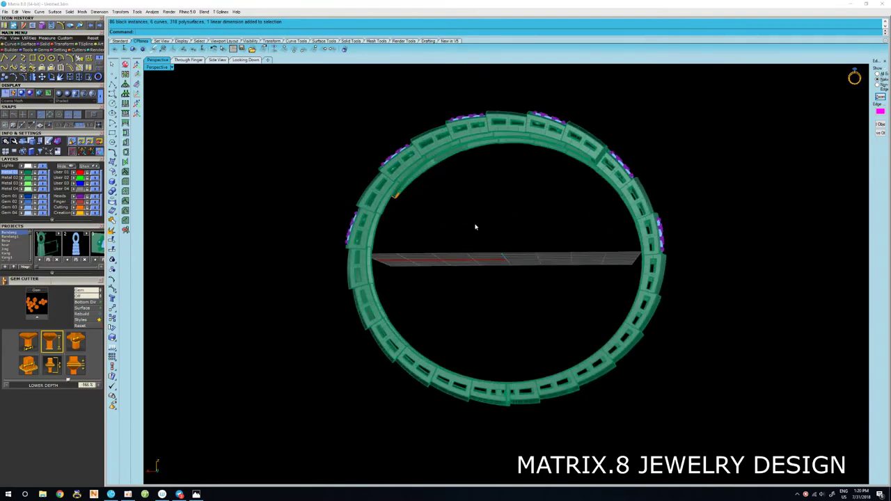
mouse_move(475, 227)
right_mouse_down()
mouse_move(477, 255)
mouse_move(360, 285)
mouse_move(415, 364)
mouse_move(425, 199)
mouse_move(482, 366)
mouse_move(546, 278)
mouse_move(543, 323)
mouse_move(691, 284)
mouse_move(568, 320)
mouse_move(624, 334)
right_mouse_up()
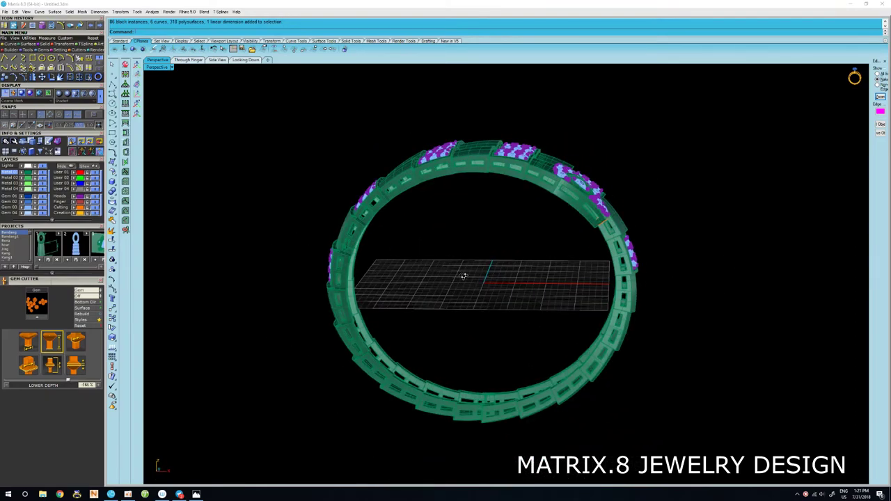
right_click_drag(464, 277, 481, 277)
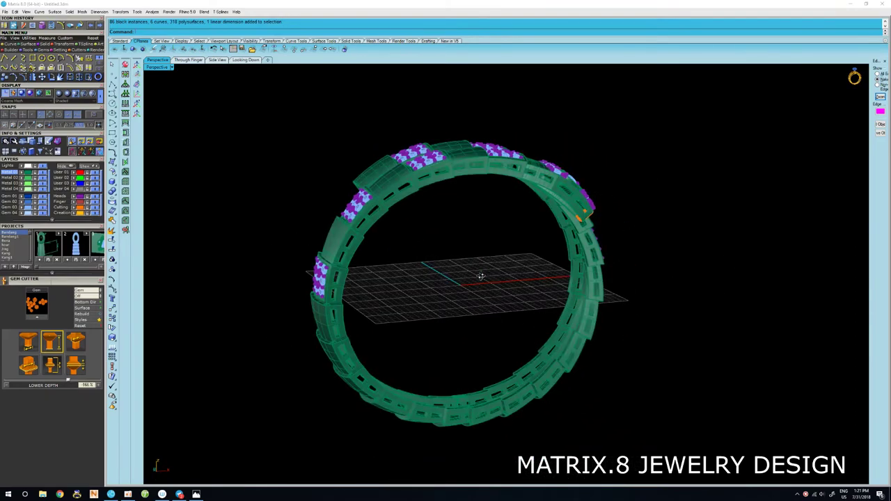
left_click(805, 494)
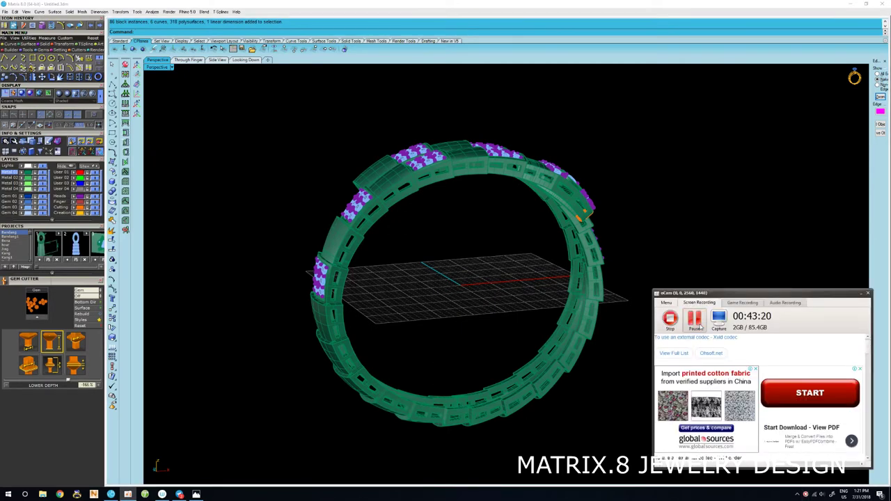
Select the whole pavé ring and save it into the Kang1 project as item 16.
left_click(863, 295)
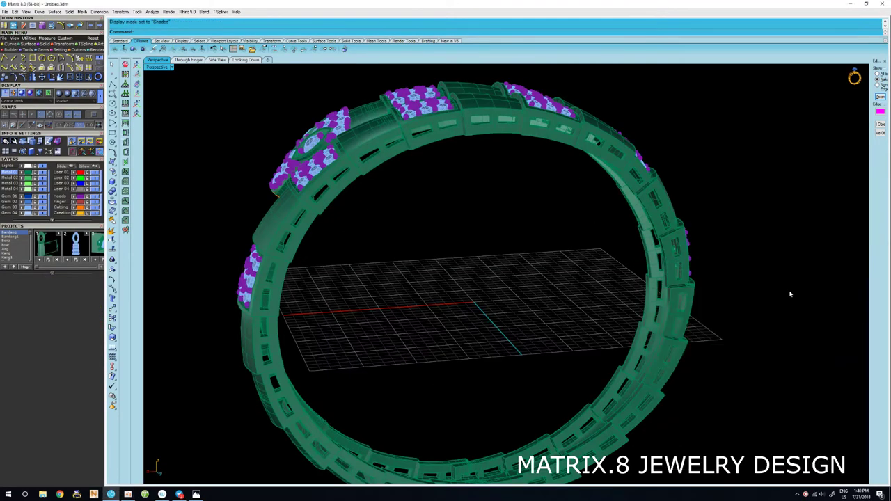
mouse_move(789, 294)
right_mouse_down()
mouse_move(463, 302)
mouse_move(526, 284)
mouse_move(676, 422)
right_mouse_up()
left_click_drag(676, 422, 360, 179)
mouse_move(359, 180)
right_mouse_down()
mouse_move(511, 268)
mouse_move(426, 227)
mouse_move(401, 242)
right_mouse_up()
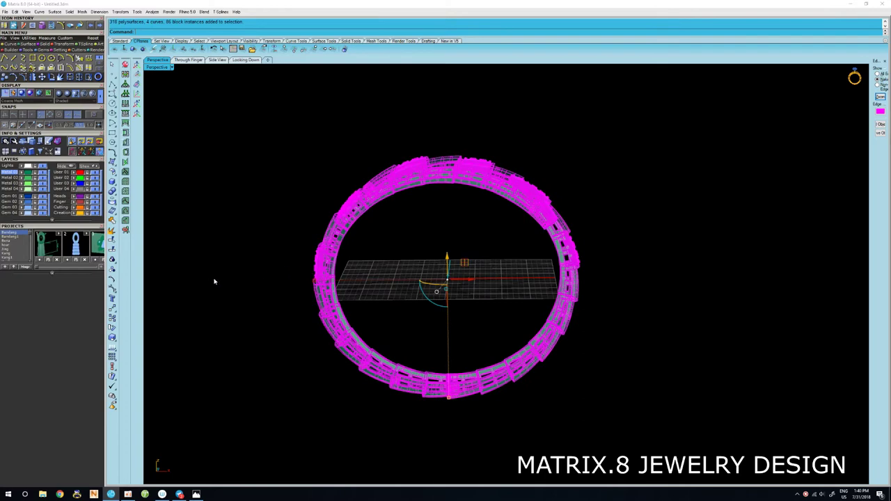
left_click(104, 273)
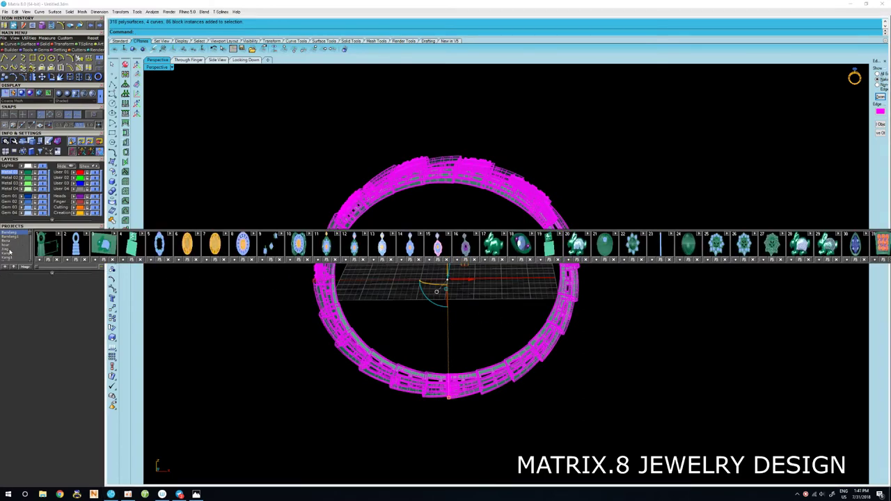
scroll(15, 255, "down", 1)
scroll(15, 255, "down", 2)
scroll(13, 260, "down", 1)
left_click(10, 251)
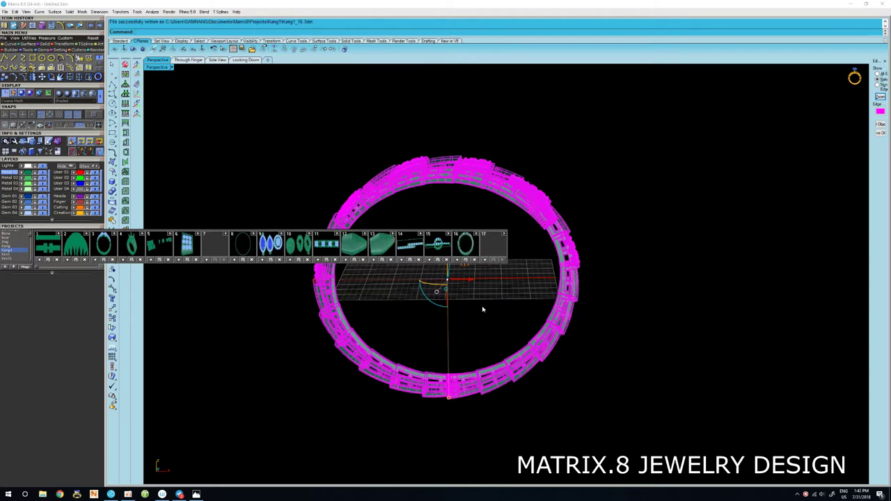
key("Escape")
Reveal all hidden objects, bringing back the straight band.
right_click_drag(497, 308, 532, 315)
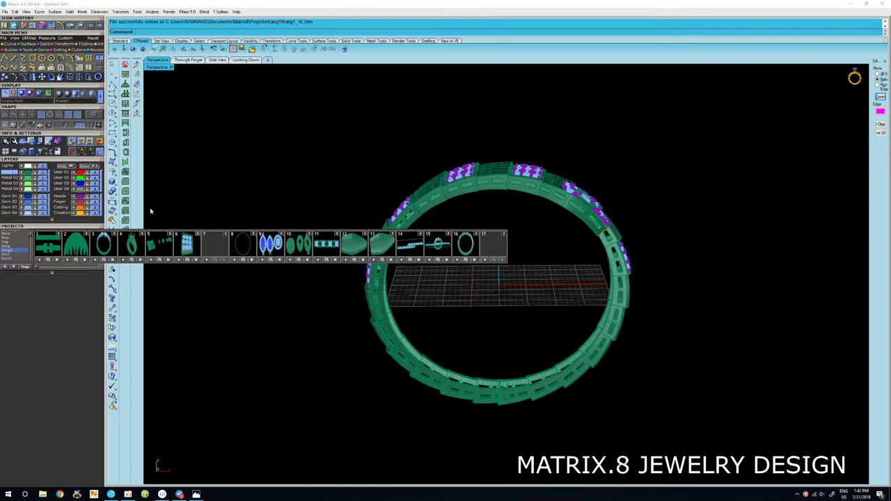
left_click(126, 172)
scroll(556, 376, "down", 2)
scroll(547, 370, "down", 2)
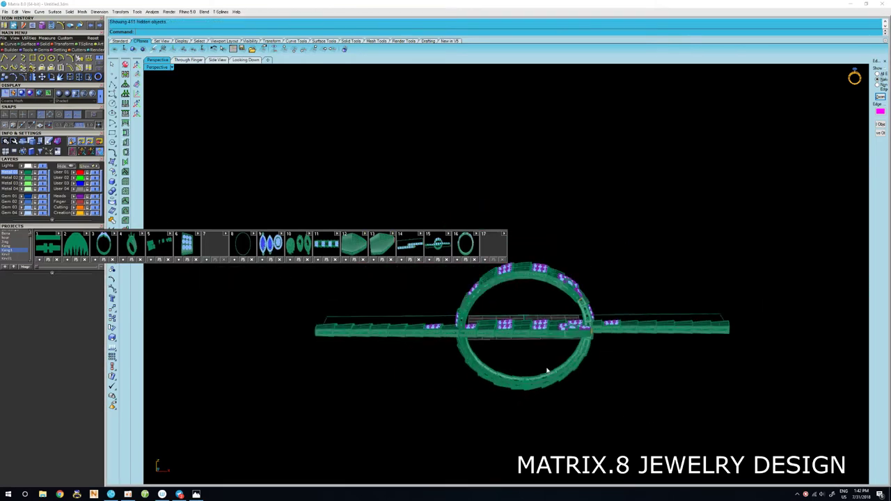
mouse_move(547, 371)
right_mouse_down()
mouse_move(541, 423)
mouse_move(549, 442)
right_mouse_up()
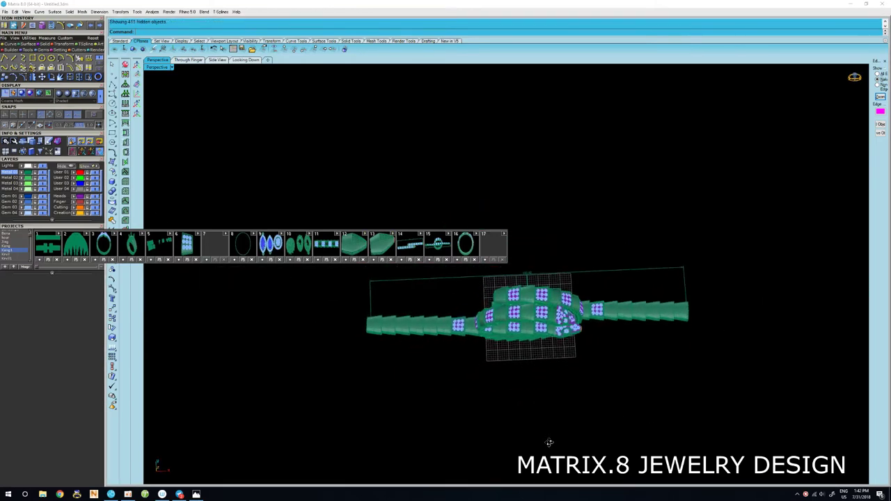
Save the ring and straight band as Kang1 item 17, then delete them from the scene.
left_click_drag(797, 428, 323, 200)
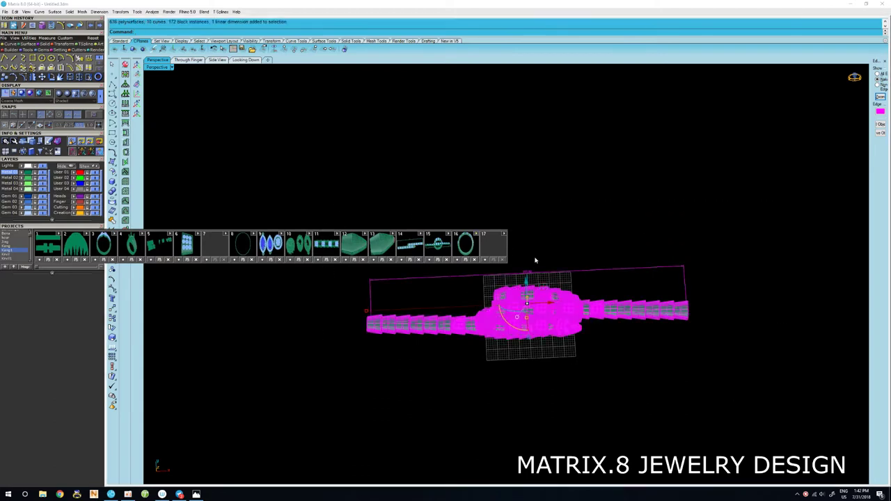
scroll(535, 260, "up", 2)
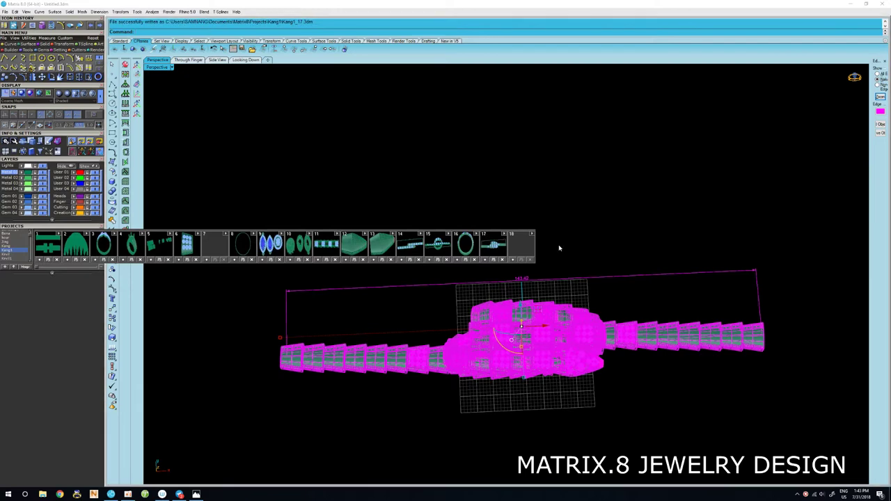
key("Delete")
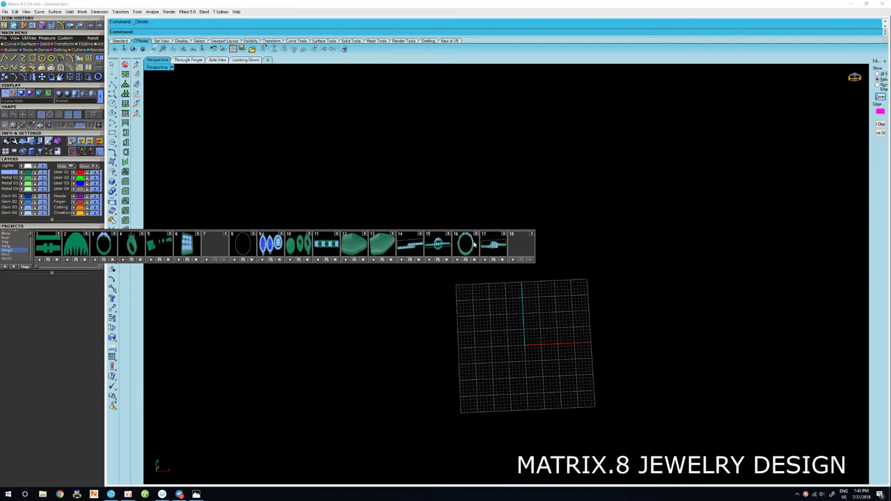
Import the closed ring Kang1_16.3dm from project item 16 and deselect it.
left_click(471, 245)
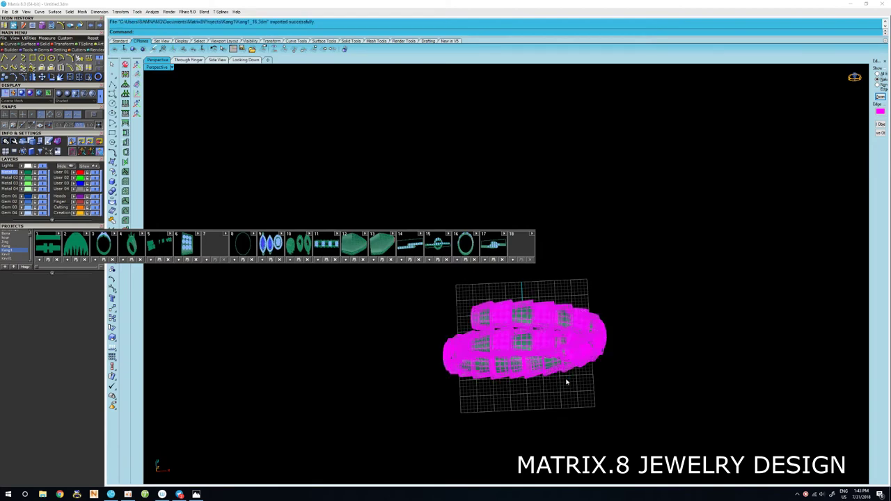
left_click(462, 383)
scroll(489, 354, "up", 3)
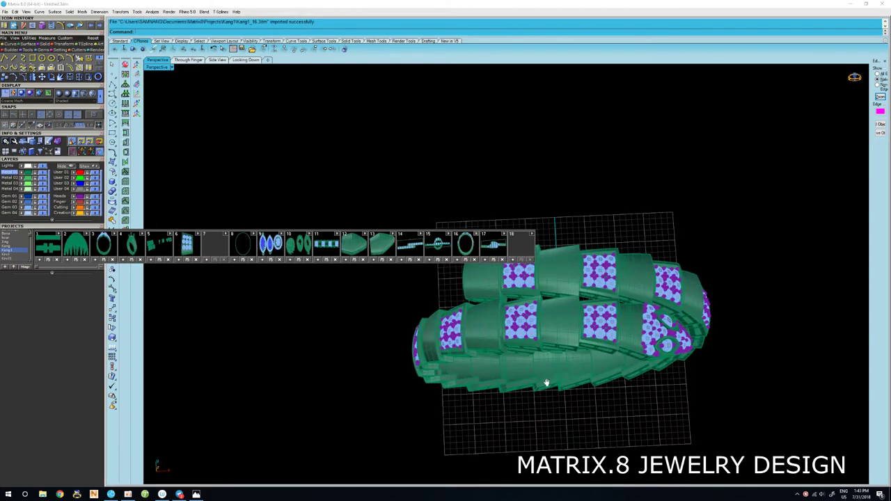
mouse_move(547, 378)
right_mouse_down()
mouse_move(740, 312)
mouse_move(745, 325)
mouse_move(742, 334)
mouse_move(627, 259)
mouse_move(547, 167)
mouse_move(556, 173)
right_mouse_up()
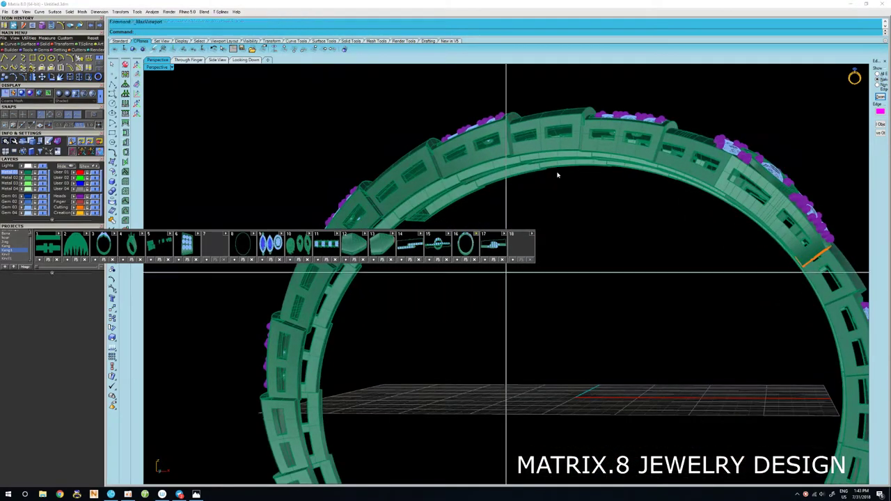
Return to the four-viewport layout with the perspective view showing the ring obliquely.
key("ctrl+m")
scroll(425, 412, "up", 2)
scroll(419, 405, "up", 2)
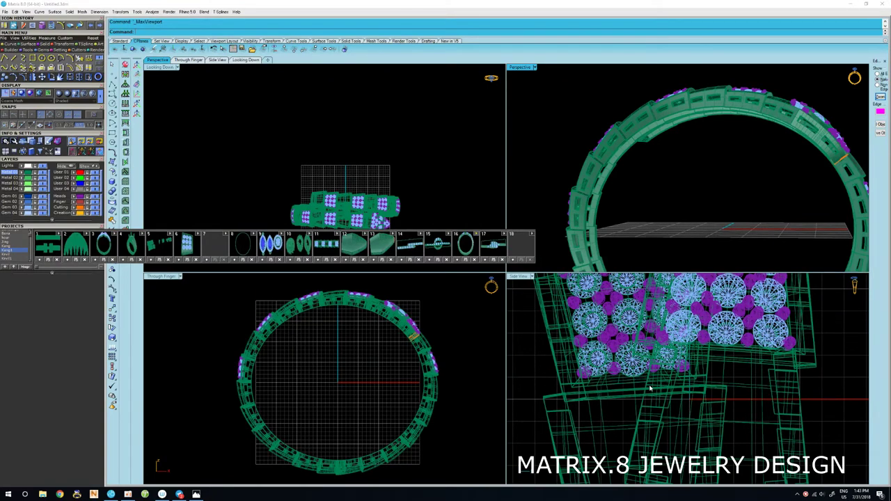
right_click_drag(686, 194, 682, 147)
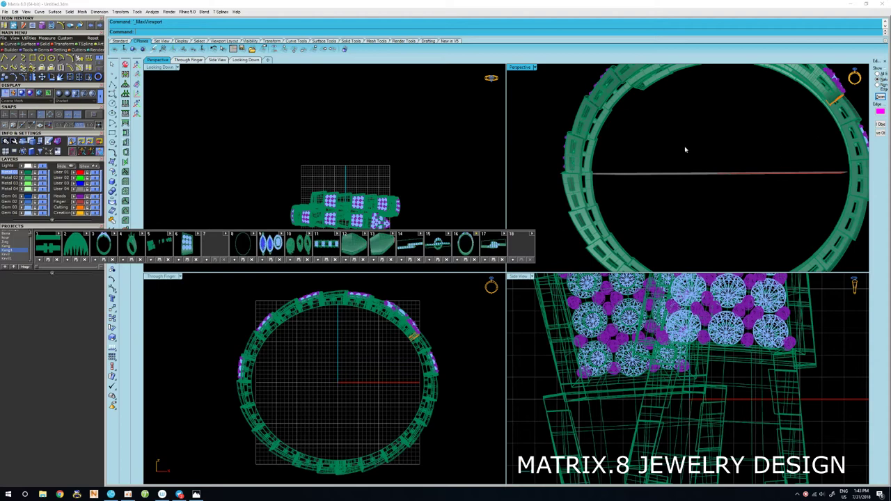
right_click_drag(684, 146, 634, 166)
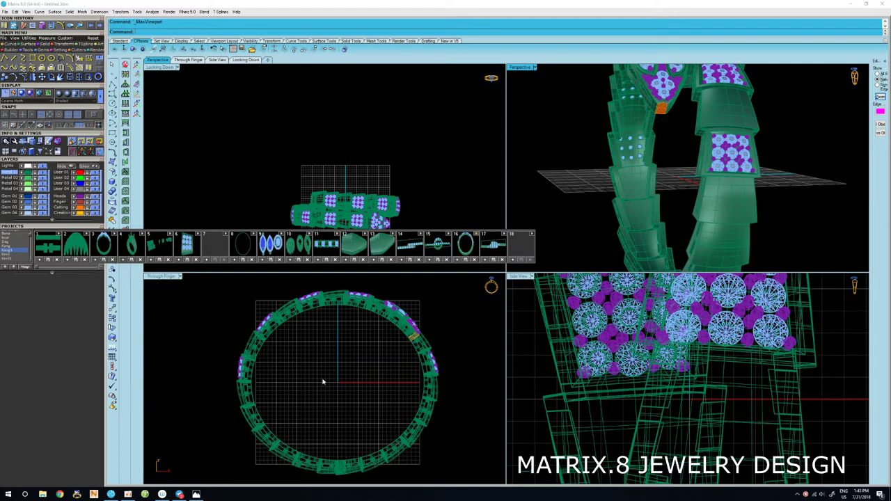
Draw a horizontal BothSides line from the ring's centre across both sides of the bangle.
left_click(323, 382)
scroll(322, 376, "down", 2)
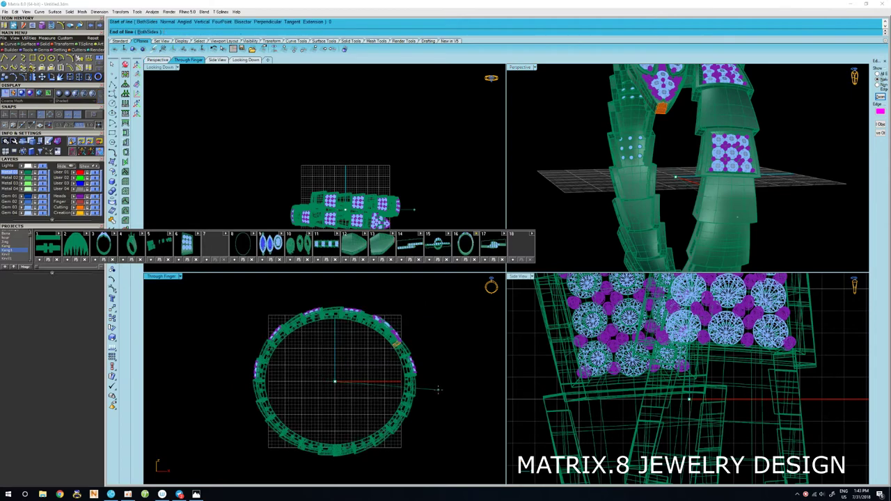
type("b")
key("Return")
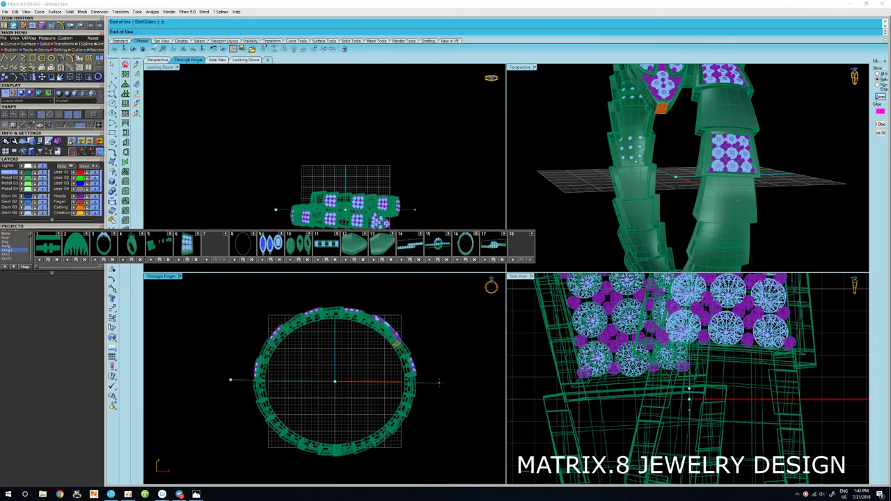
left_click(438, 381)
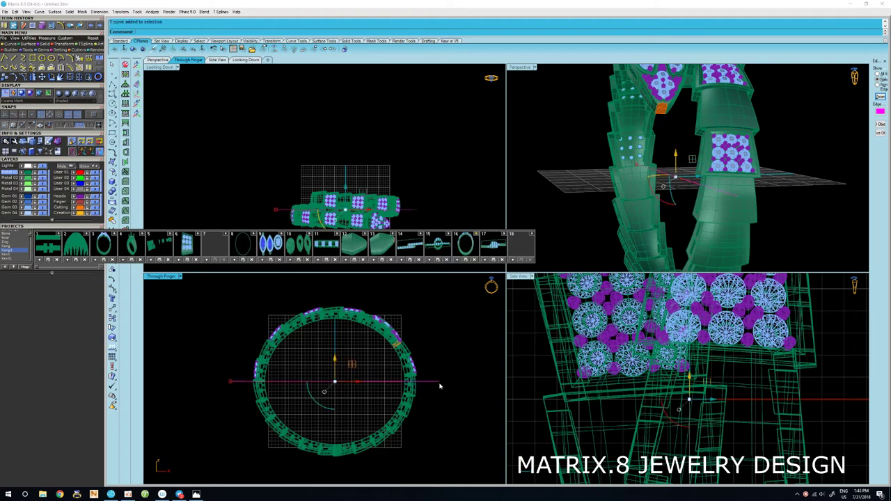
key("Escape")
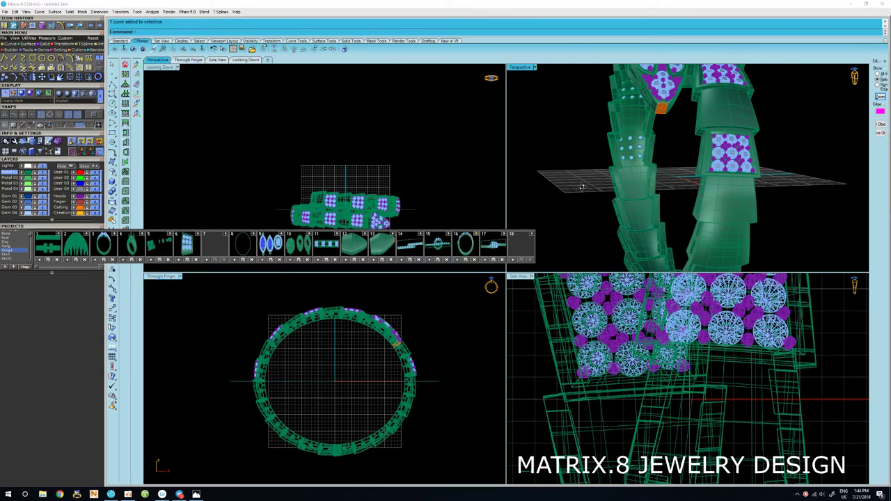
Window-select every part of the ring and group them with Ctrl+G.
mouse_move(546, 203)
right_mouse_down()
mouse_move(658, 220)
mouse_move(682, 165)
right_mouse_up()
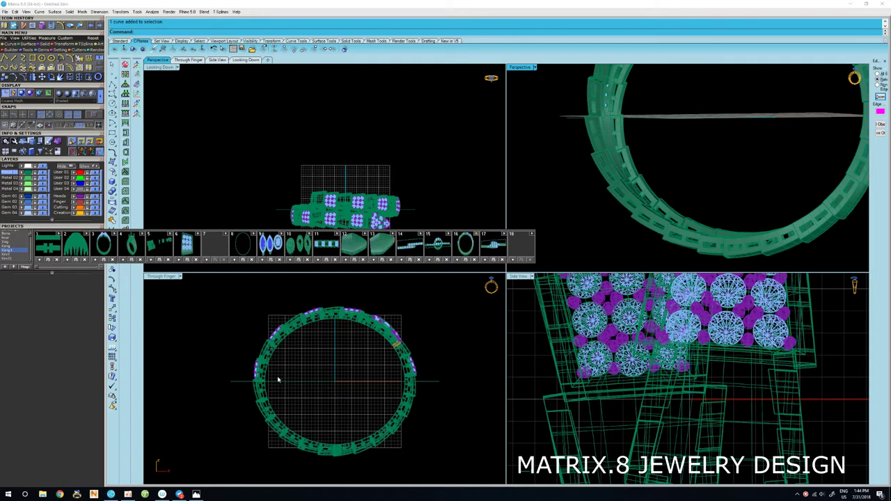
scroll(277, 379, "up", 2)
scroll(277, 379, "up", 1)
scroll(277, 380, "up", 1)
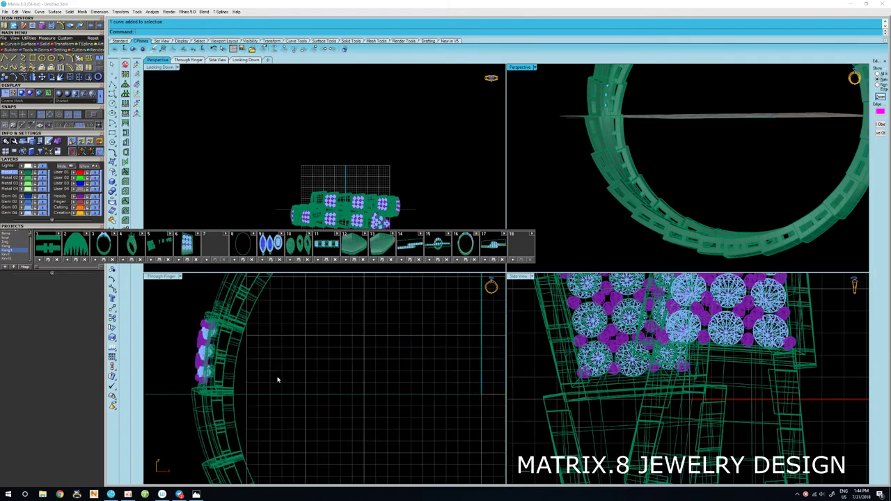
scroll(277, 379, "down", 2)
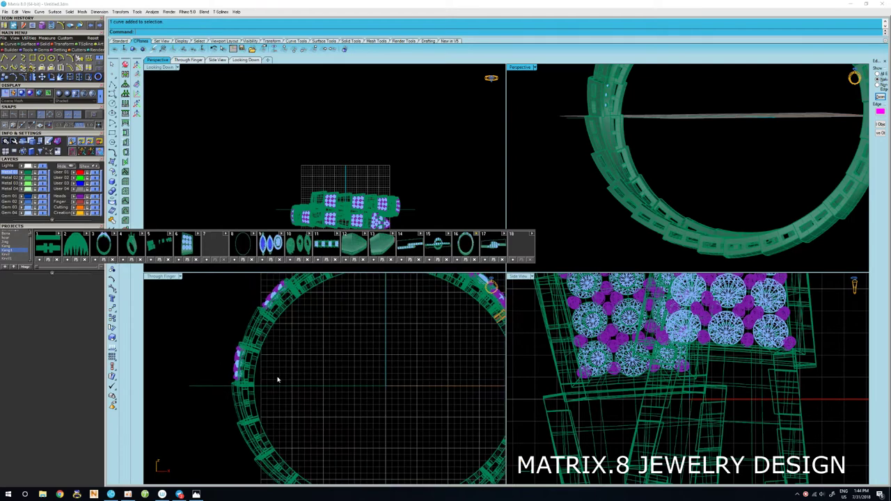
scroll(277, 379, "down", 2)
scroll(395, 163, "down", 1)
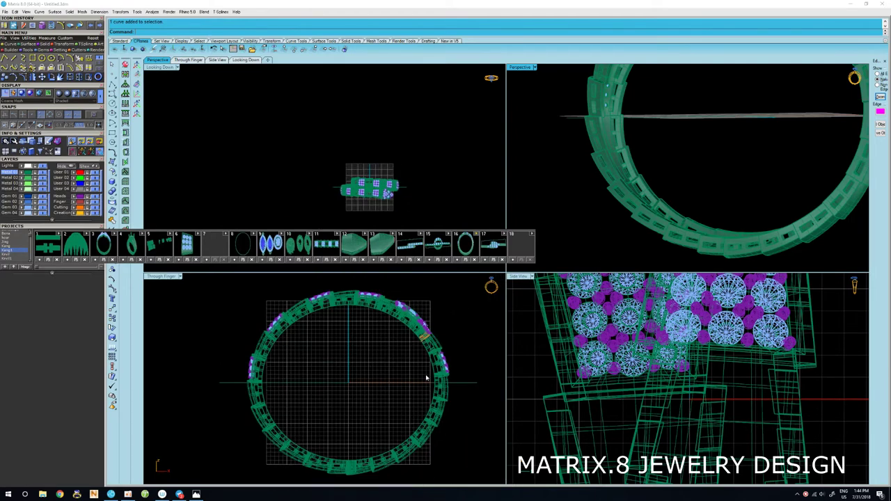
scroll(398, 408, "down", 1)
scroll(397, 408, "down", 1)
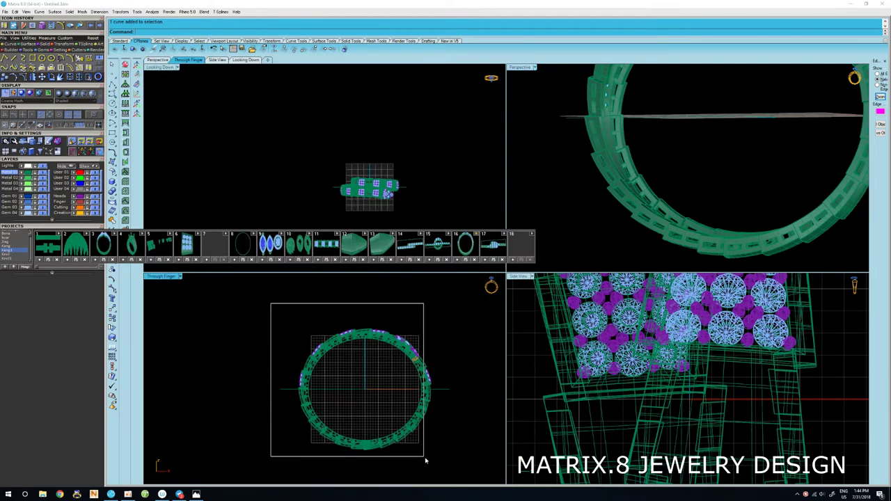
left_click_drag(296, 327, 438, 439)
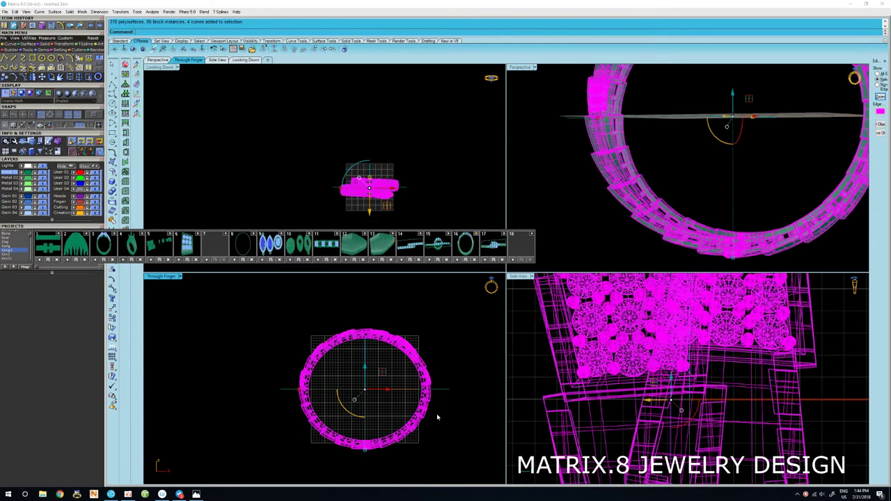
key("ctrl+g")
Select the centre line, delete the selection, and maximize the Through Finger view.
scroll(436, 414, "up", 1)
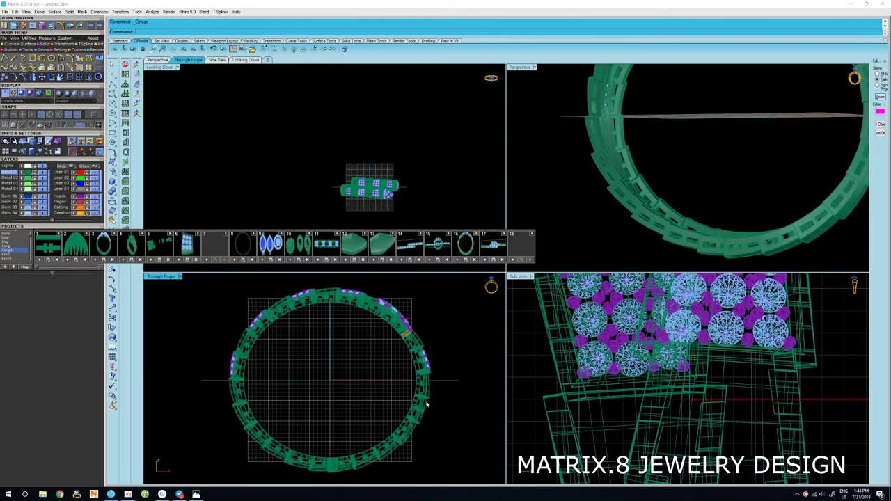
left_click(423, 364)
left_click(323, 384)
scroll(341, 376, "up", 2)
scroll(343, 372, "up", 1)
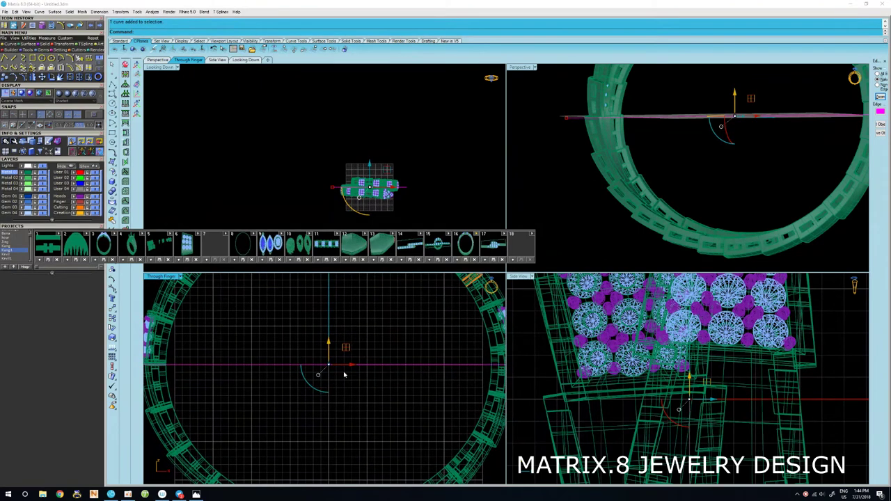
scroll(343, 373, "down", 1)
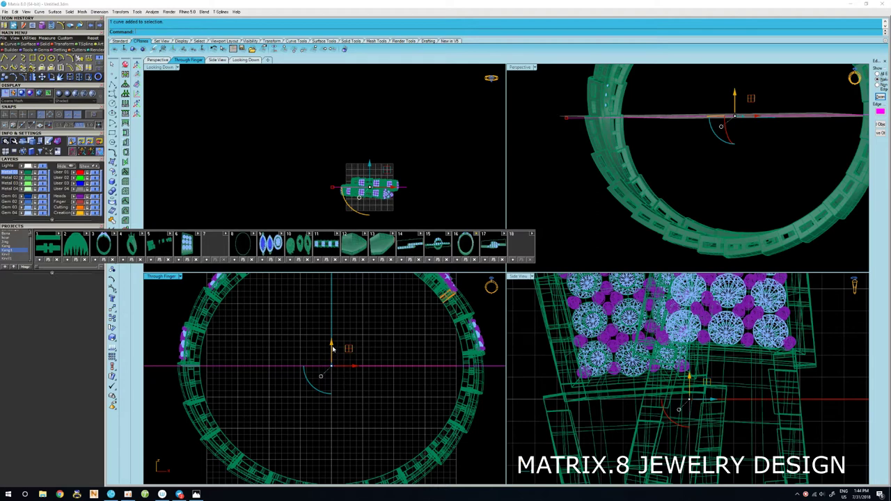
key("Delete")
left_click_drag(333, 349, 428, 369)
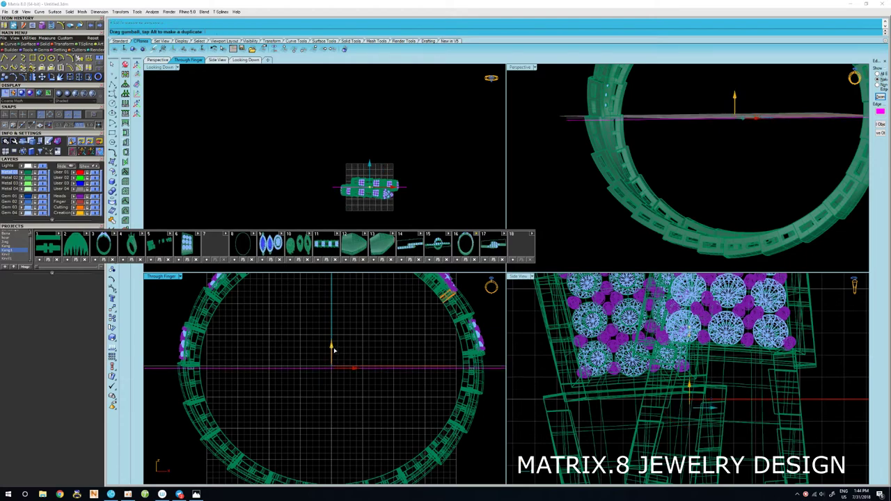
scroll(428, 370, "up", 3)
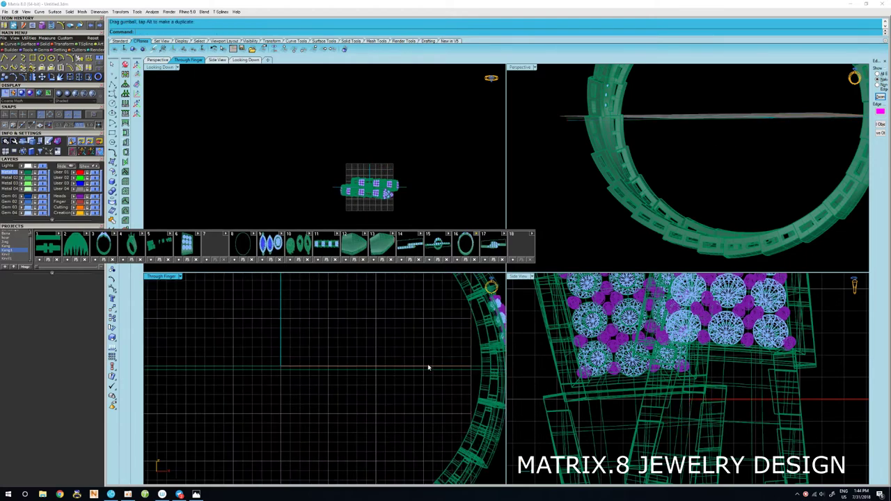
key("ctrl+m")
scroll(426, 365, "down", 5)
Nudge the horizontal line slightly upward with Alt+Up.
scroll(460, 358, "down", 2)
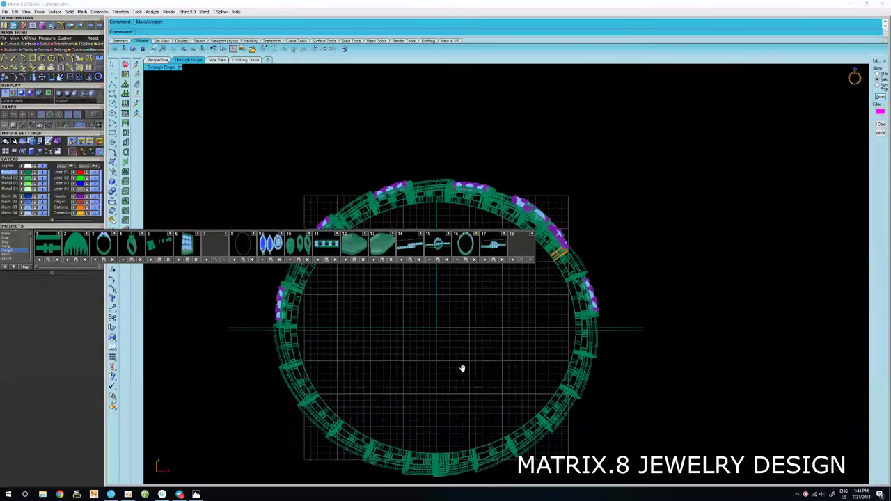
right_click_drag(462, 368, 463, 387)
scroll(434, 357, "up", 2)
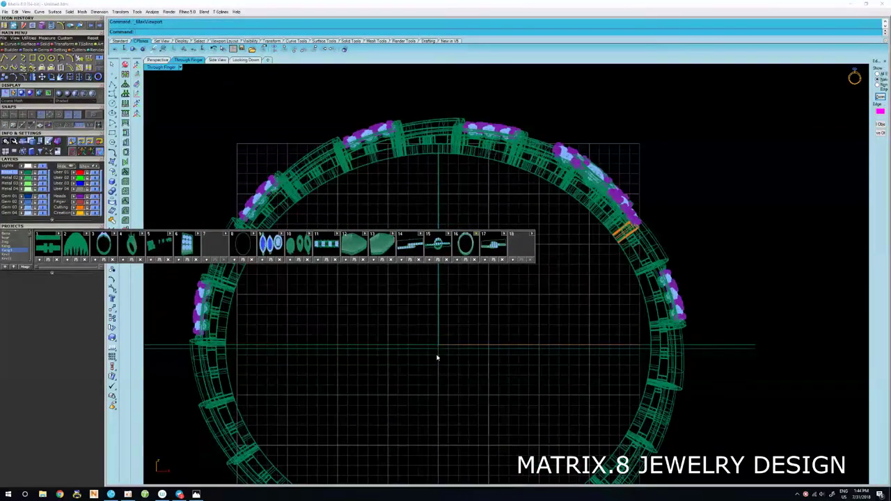
right_click_drag(437, 357, 447, 353)
left_click(471, 352)
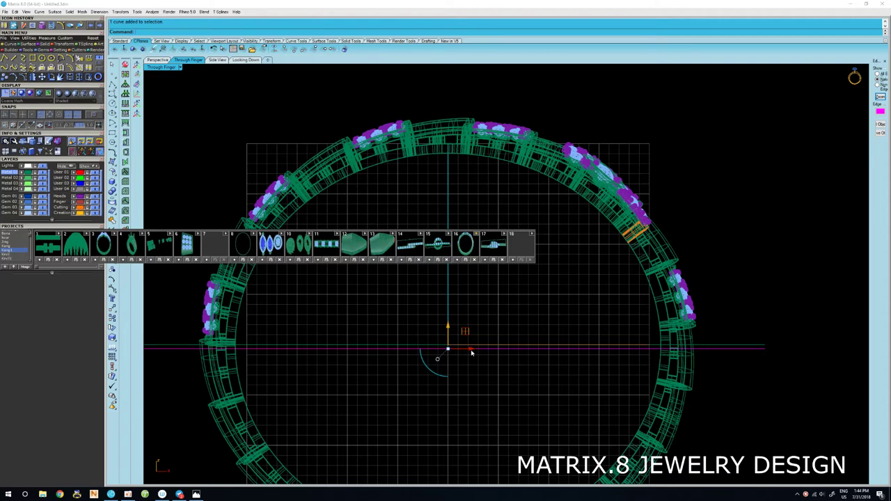
key("alt+Up")
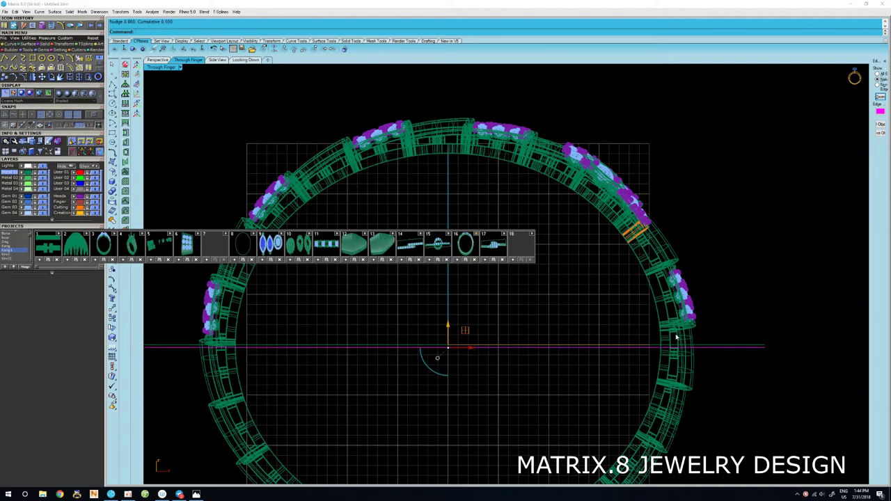
left_click(769, 348)
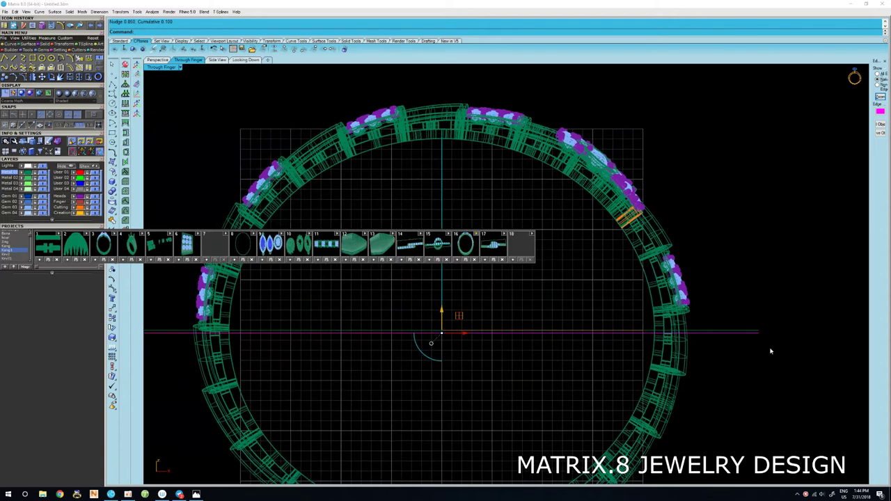
Draw a new horizontal line across the bangle from the left snap point.
scroll(754, 333, "up", 4)
right_click(754, 333)
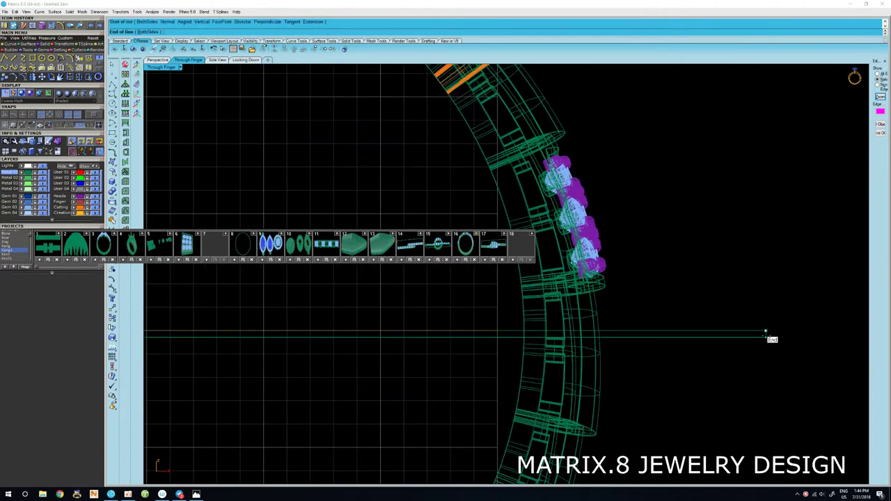
left_click(766, 335)
scroll(755, 334, "down", 5)
scroll(295, 361, "down", 1)
scroll(233, 362, "up", 2)
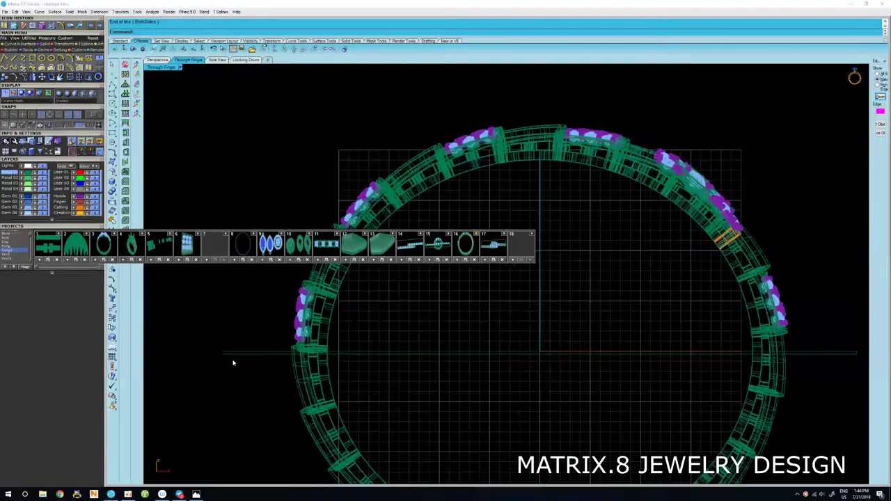
scroll(229, 356, "up", 2)
right_click(220, 348)
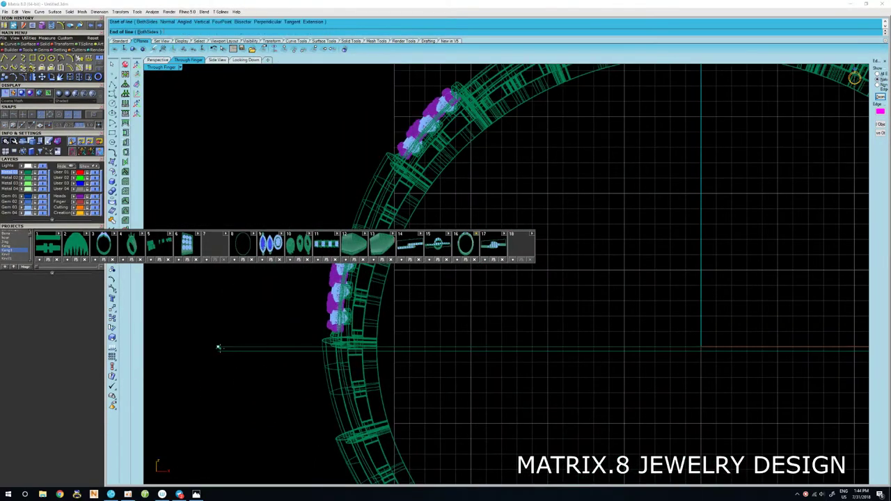
left_click(220, 347)
left_click(217, 341)
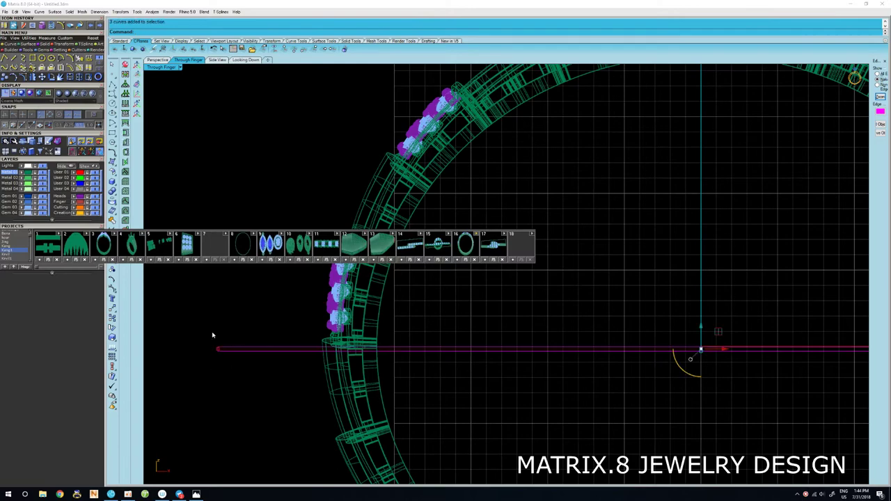
Join the four curves into one closed curve with Ctrl+J.
scroll(232, 341, "down", 2)
scroll(230, 341, "down", 1)
left_click(711, 338)
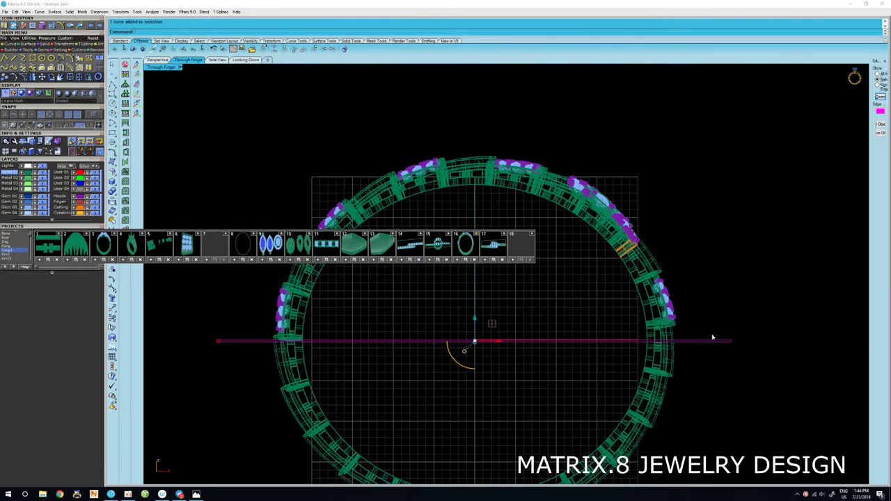
key("ctrl+j")
scroll(479, 342, "up", 3)
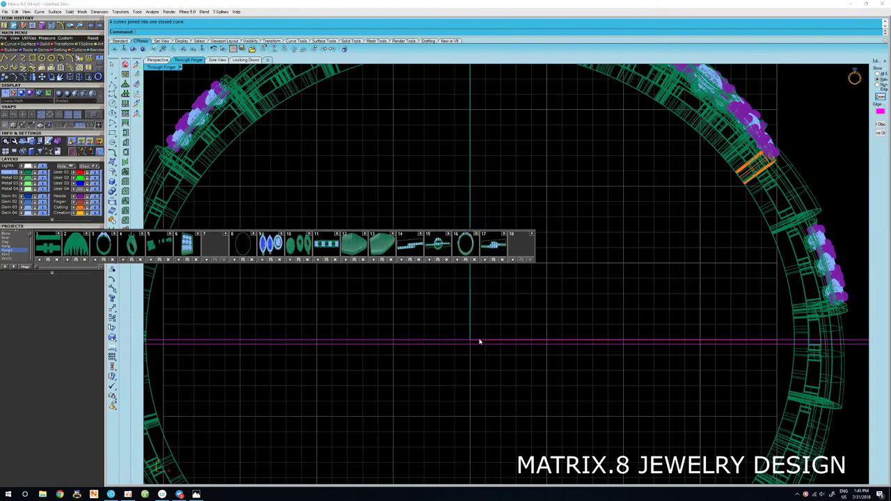
Select the horizontal cutting curve and set the gumball alignment to Object.
key("Escape")
left_click(504, 348)
scroll(475, 354, "down", 3)
scroll(475, 355, "down", 2)
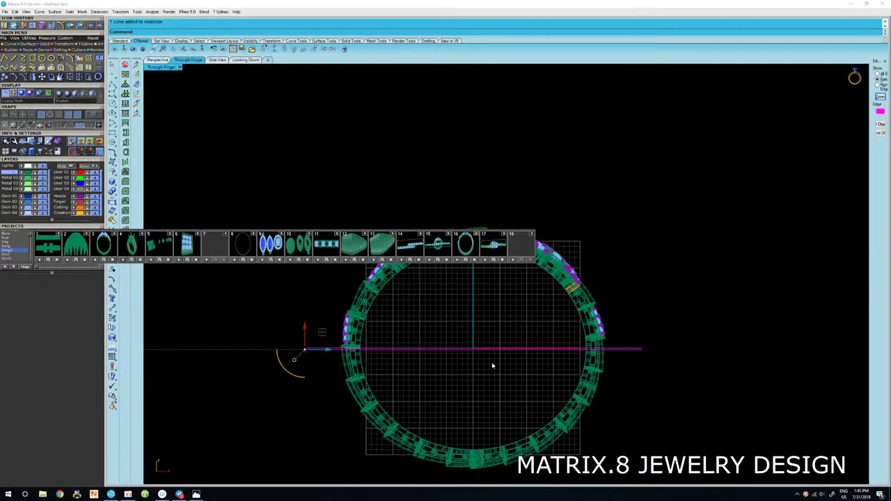
left_click(137, 77)
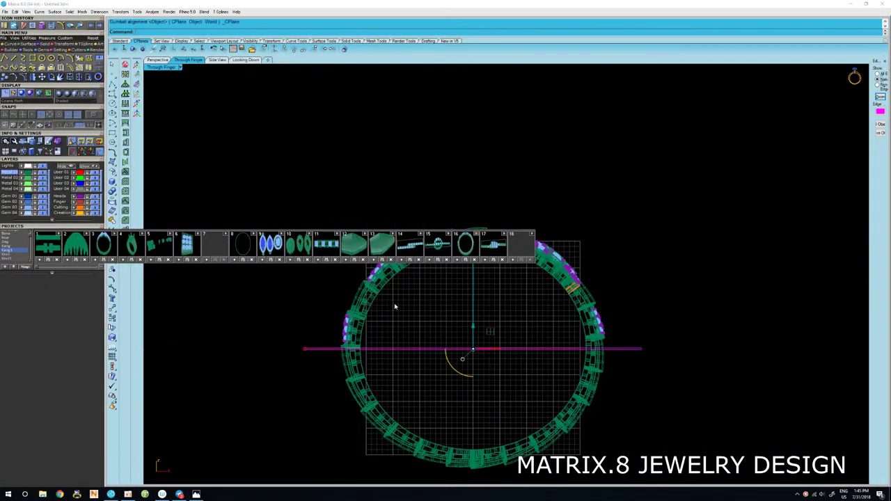
scroll(471, 345, "up", 2)
scroll(472, 345, "up", 2)
scroll(473, 347, "up", 2)
scroll(475, 351, "up", 1)
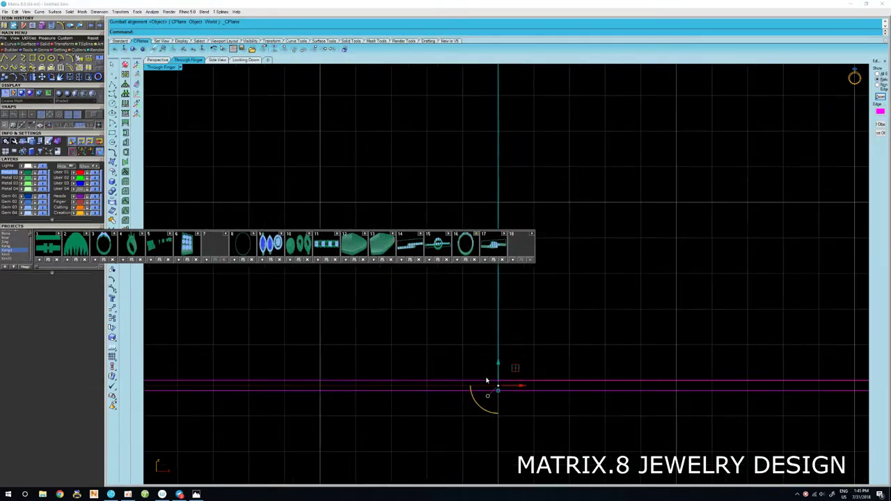
scroll(487, 380, "up", 1)
left_click(507, 403)
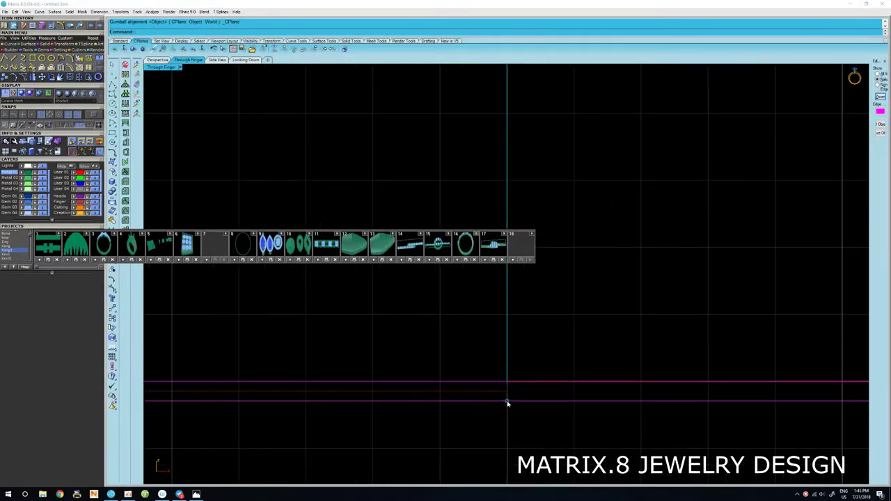
left_click(509, 401)
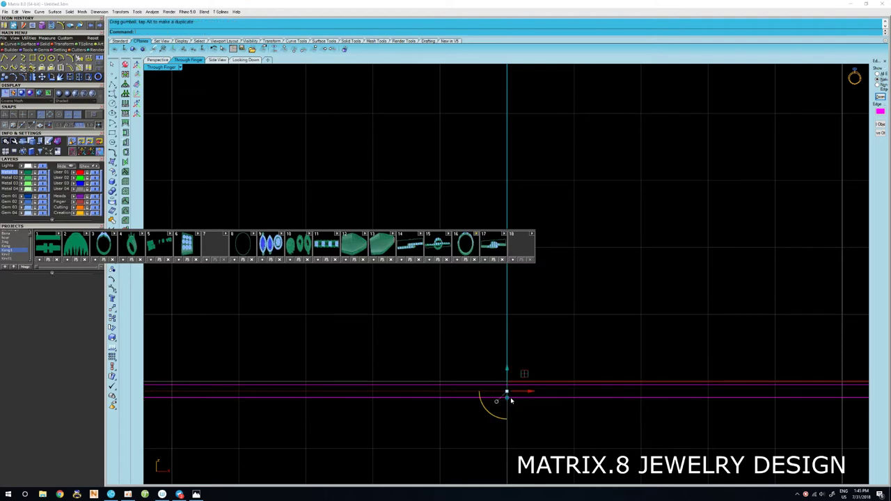
Select all and run Cut Ring (gxCutRingRot) along the curve, confirming the cut.
scroll(510, 399, "down", 1)
scroll(510, 399, "down", 2)
scroll(510, 397, "down", 1)
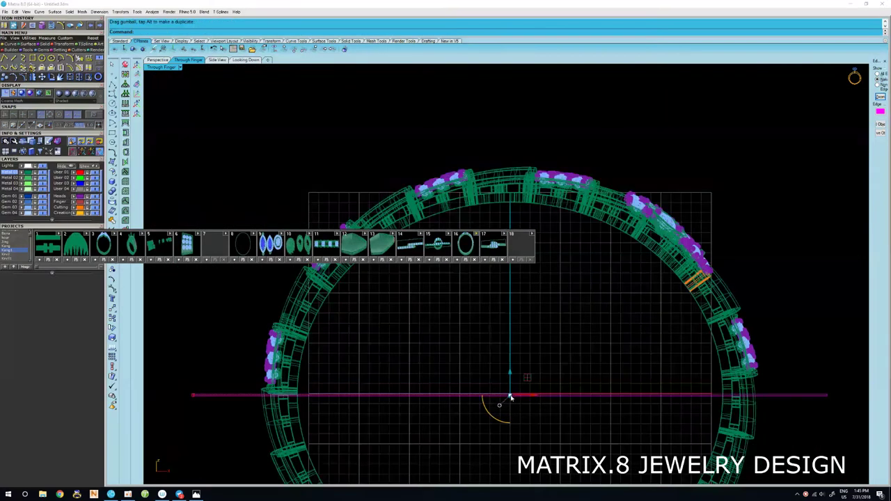
scroll(510, 397, "down", 1)
scroll(510, 398, "down", 1)
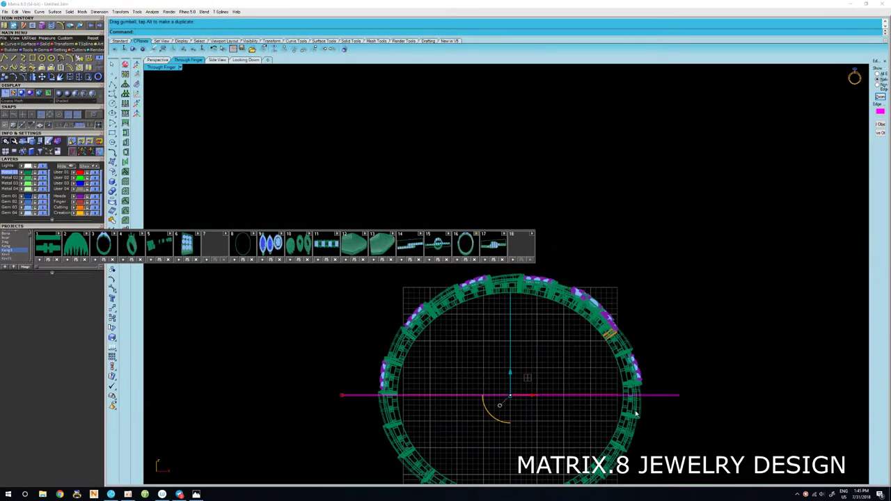
key("ctrl+a")
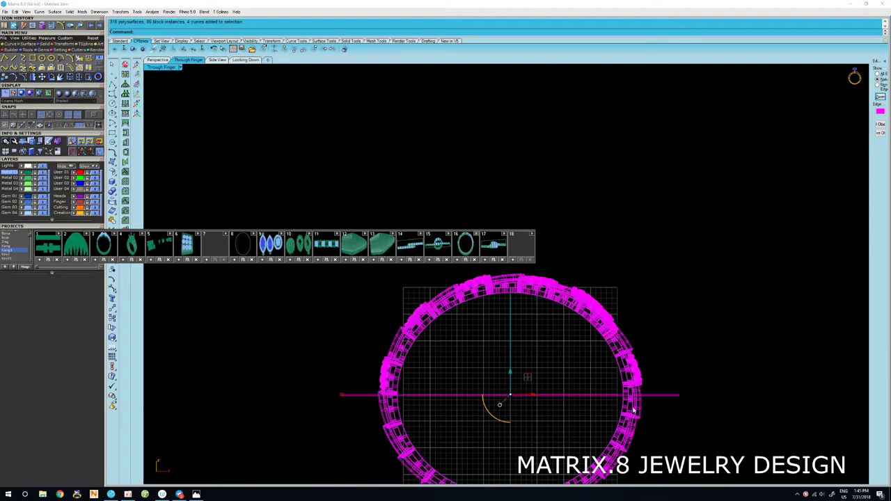
right_click(634, 411)
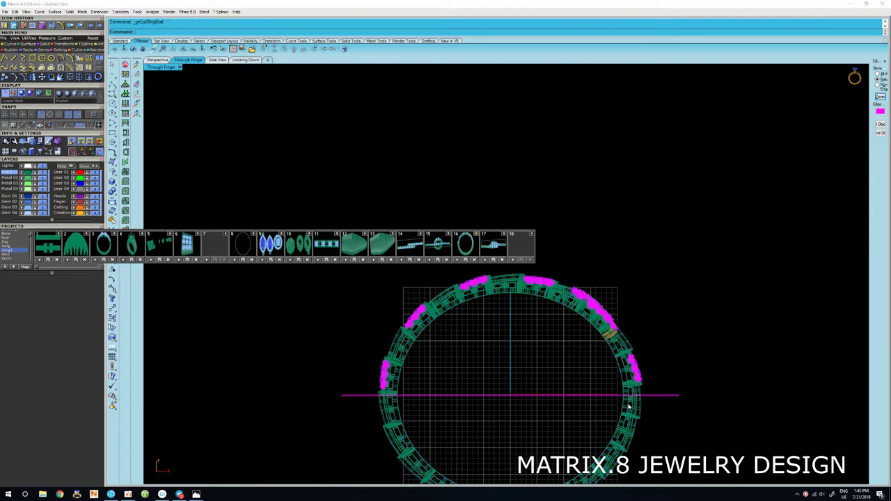
scroll(626, 405, "up", 2)
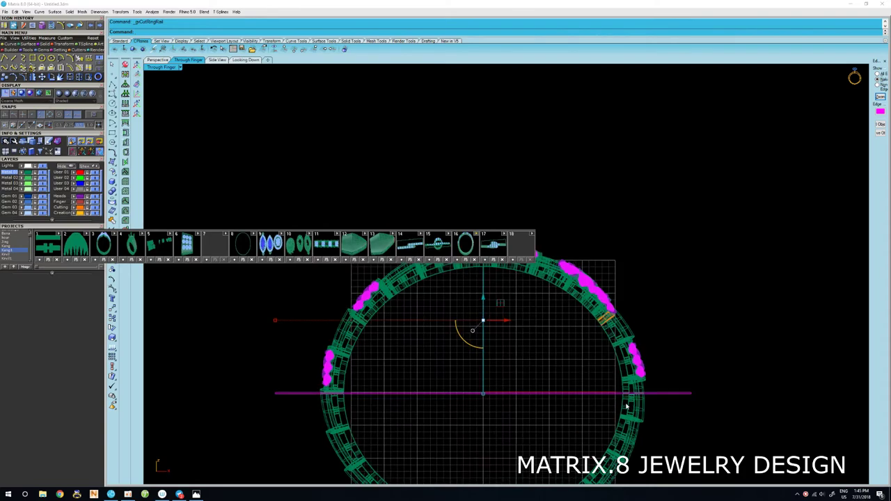
scroll(626, 406, "up", 3)
scroll(625, 406, "down", 4)
right_click(625, 407)
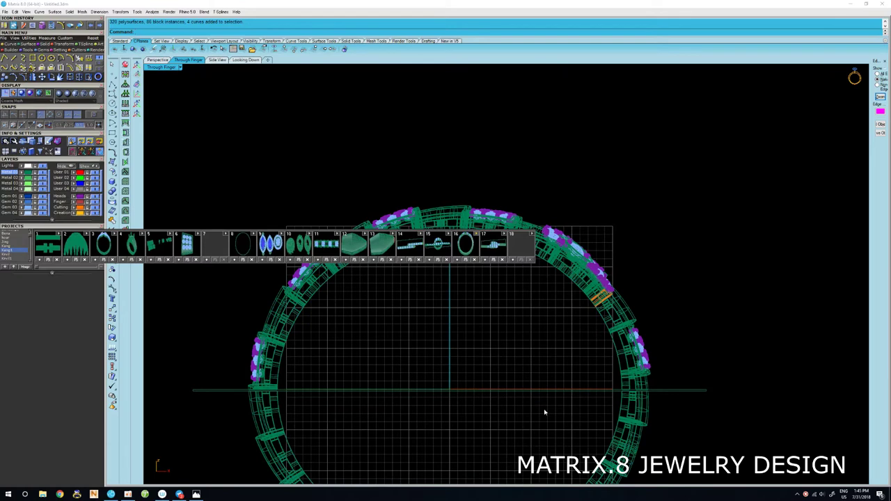
scroll(538, 413, "down", 3)
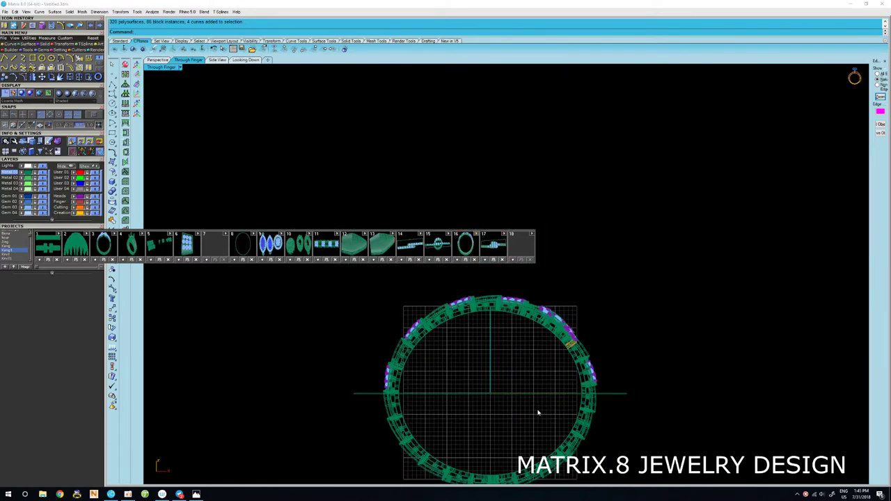
Delete the horizontal curve and ungroup all the bangle's parts.
left_click(519, 389)
key("Delete")
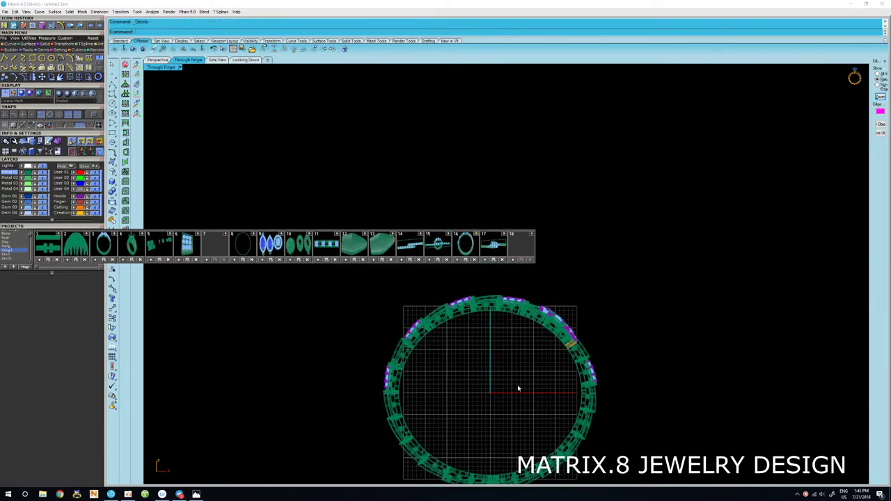
scroll(466, 372, "up", 2)
scroll(462, 371, "up", 2)
key("ctrl+a")
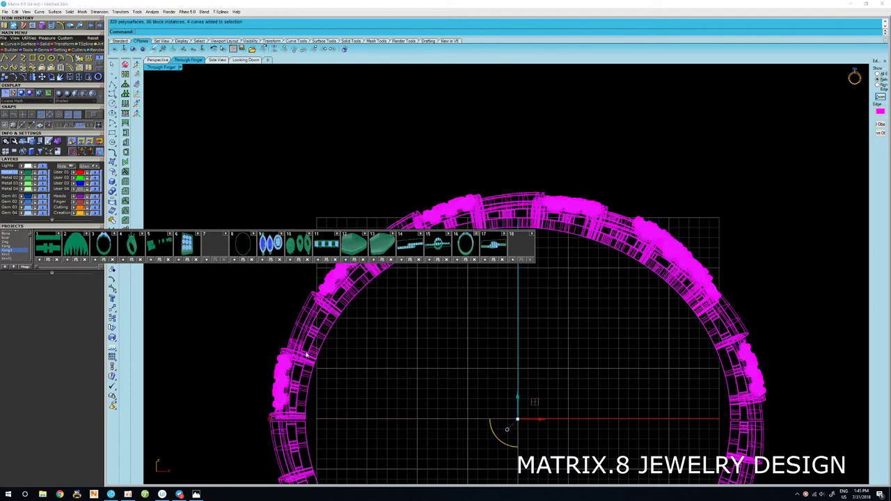
scroll(306, 354, "down", 2)
key("ctrl+shift+g")
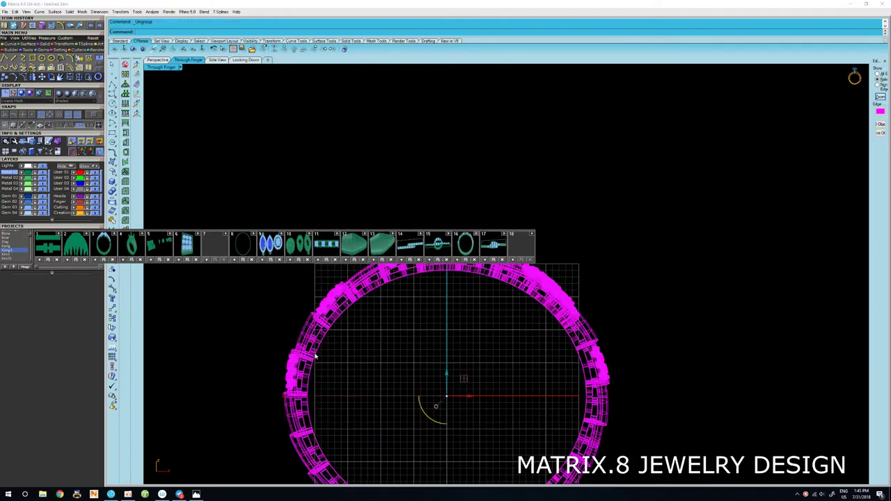
scroll(383, 360, "down", 3)
key("ctrl+a")
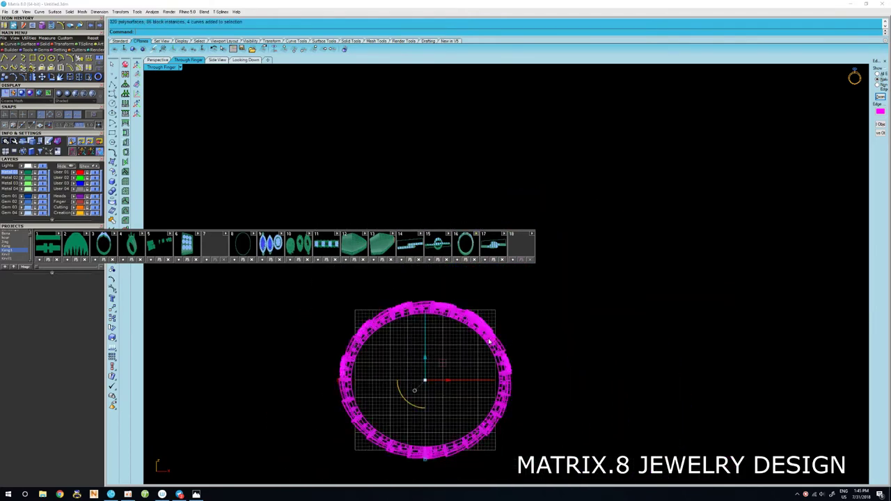
Window-select the bangle's top half and group it into one piece.
left_click(332, 354)
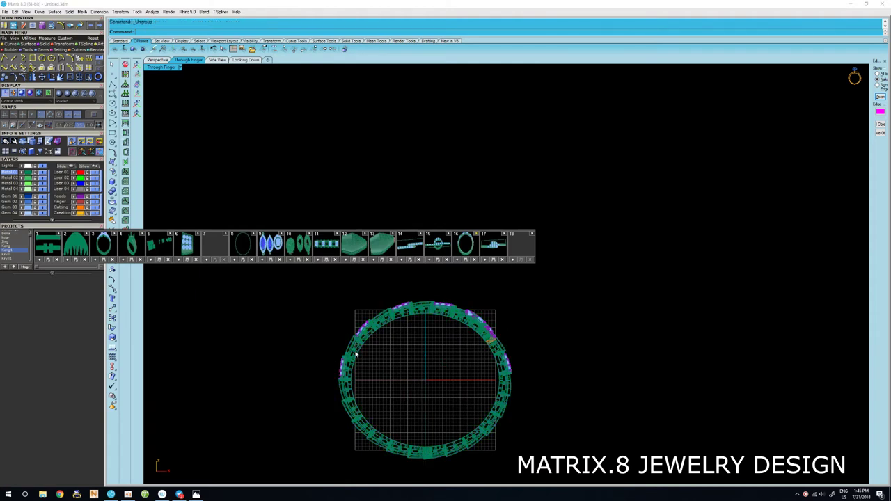
left_click(355, 354)
left_click(405, 368)
left_click_drag(229, 282, 538, 384)
scroll(499, 382, "up", 1)
scroll(499, 382, "up", 3)
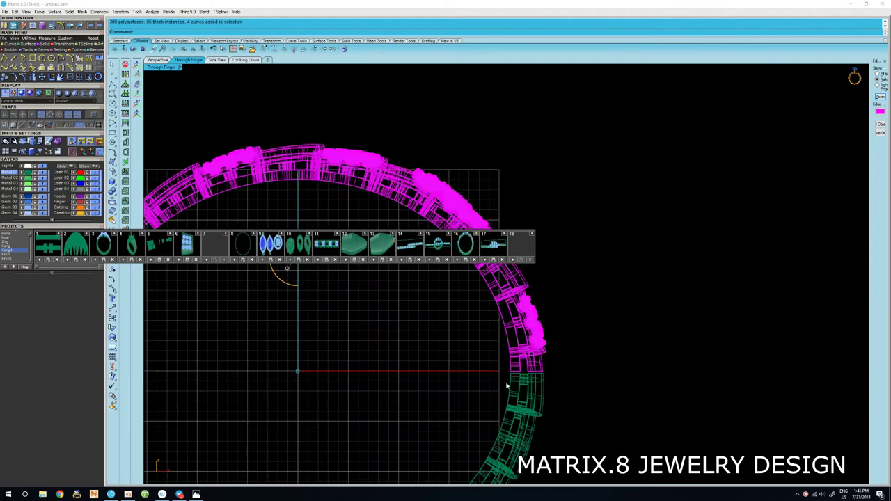
scroll(408, 378, "down", 2)
mouse_move(408, 378)
right_mouse_down()
mouse_move(492, 383)
mouse_move(470, 387)
right_mouse_up()
scroll(476, 386, "up", 1)
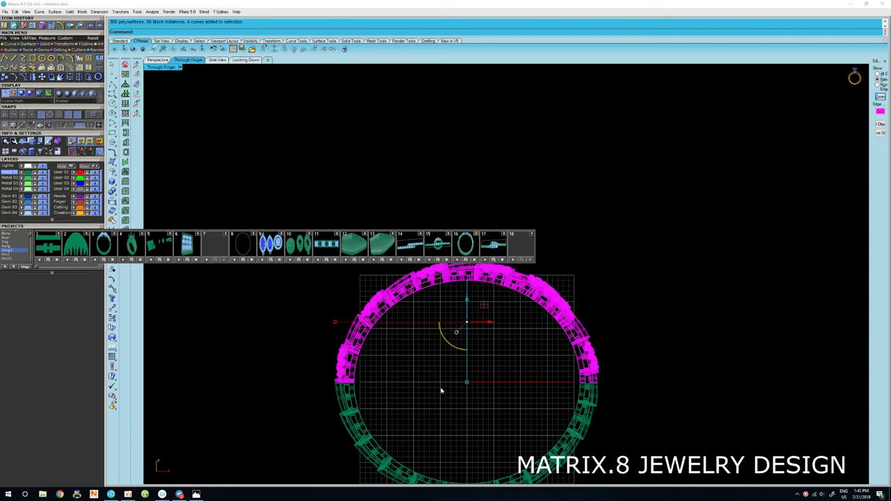
scroll(440, 391, "up", 1)
scroll(440, 390, "up", 1)
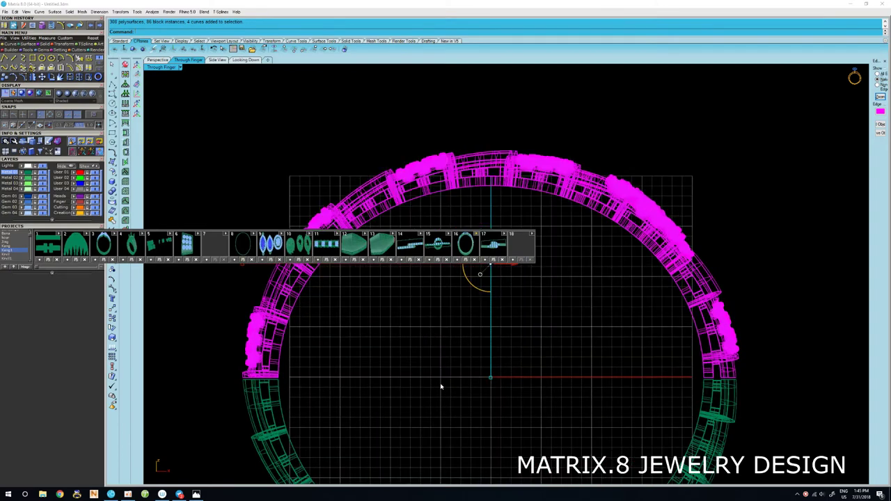
scroll(442, 385, "down", 1)
scroll(444, 384, "down", 1)
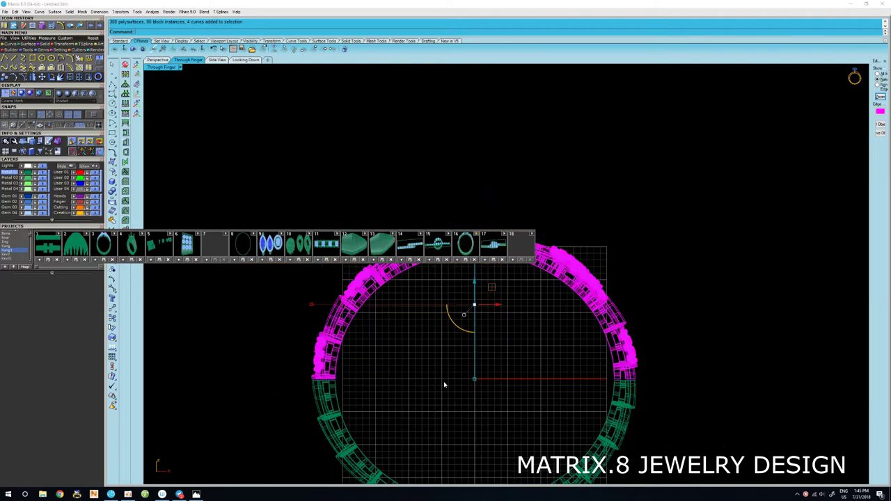
scroll(444, 384, "up", 1)
key("ctrl+g")
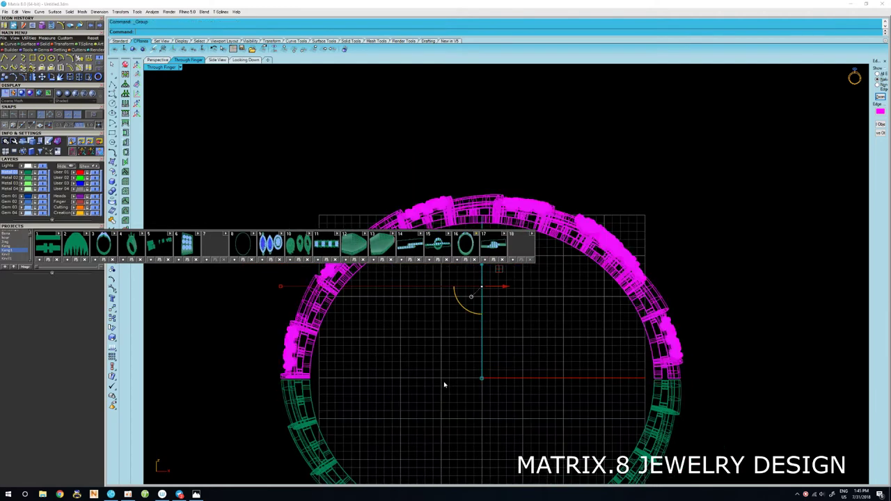
Hide the grouped top half with Ctrl+H.
scroll(445, 382, "down", 1)
right_click_drag(445, 382, 427, 400)
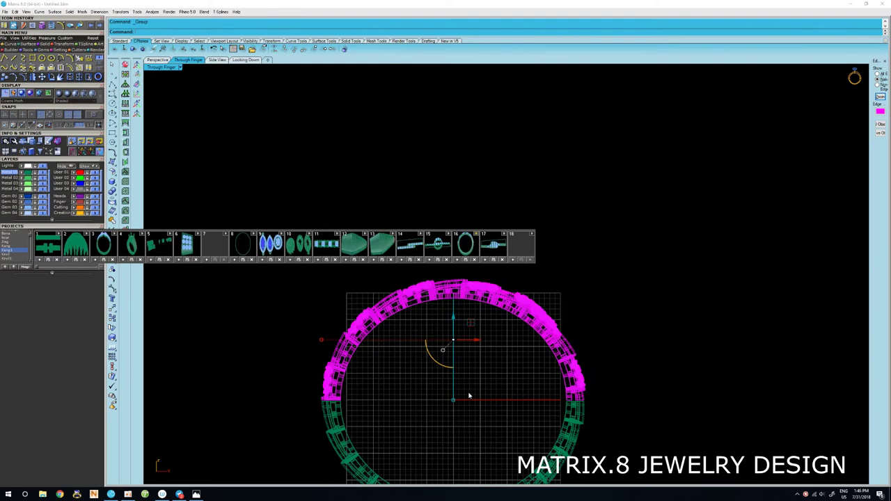
key("ctrl+h")
scroll(466, 389, "down", 1)
Window-select the 12 lower-half links and group them.
right_click_drag(345, 364, 460, 347)
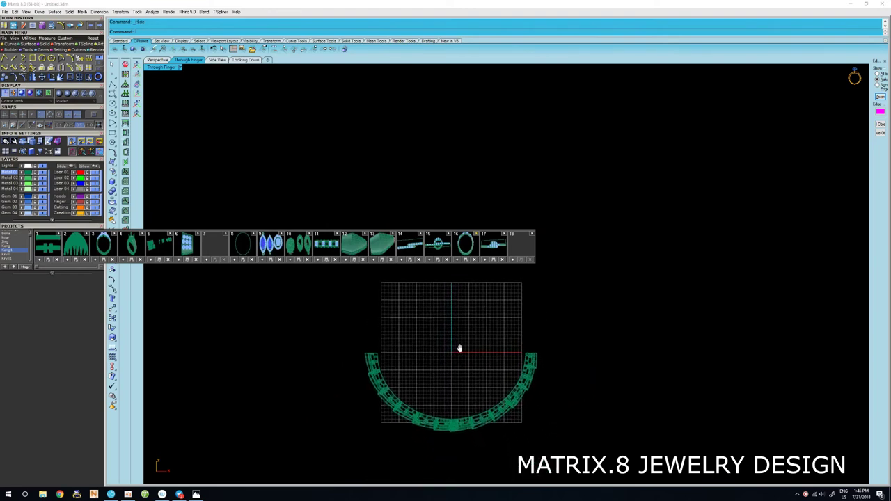
left_click_drag(311, 326, 617, 459)
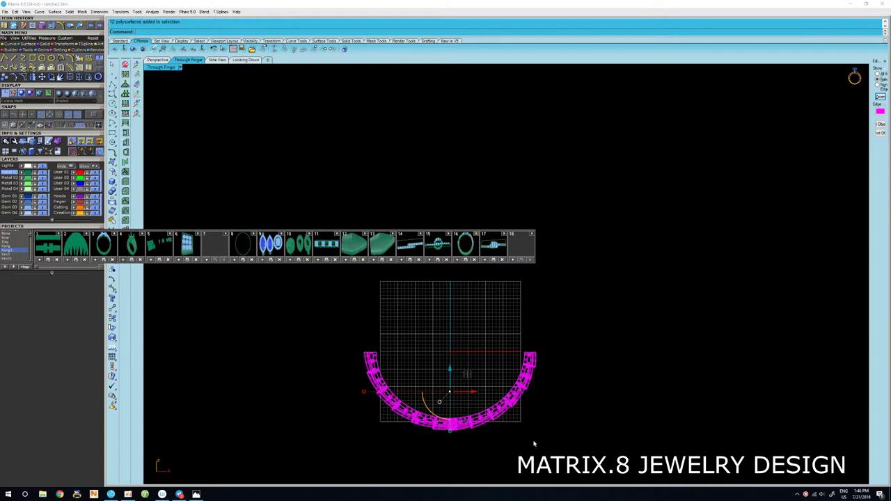
key("ctrl+g")
key("Escape")
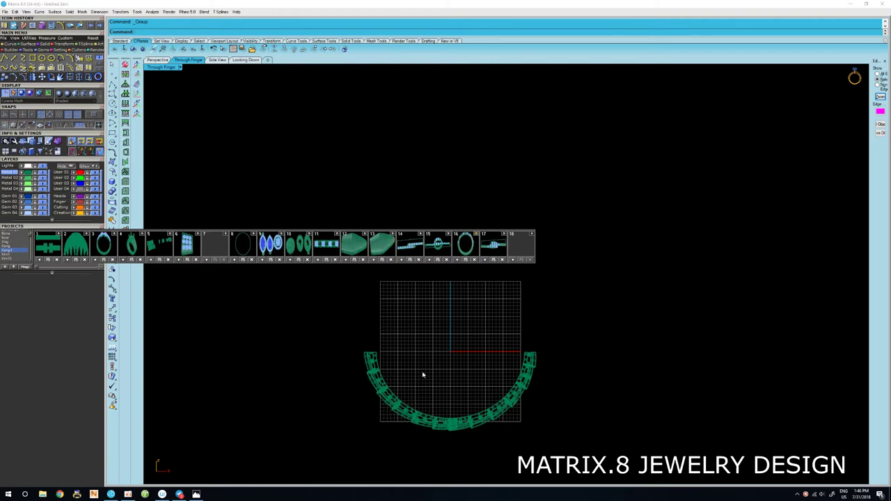
Show the hidden upper half again and zoom toward the left joint.
scroll(408, 352, "up", 2)
right_click_drag(405, 336, 370, 304)
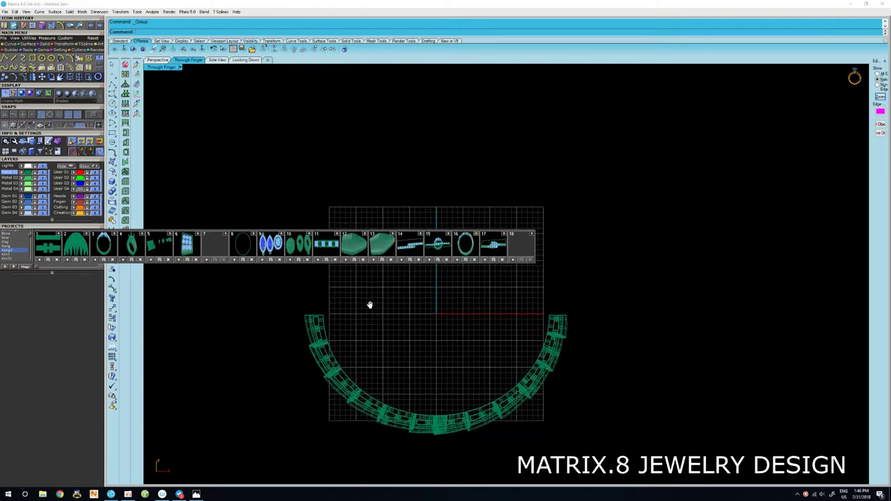
scroll(343, 312, "up", 3)
scroll(334, 334, "up", 2)
left_click(336, 338)
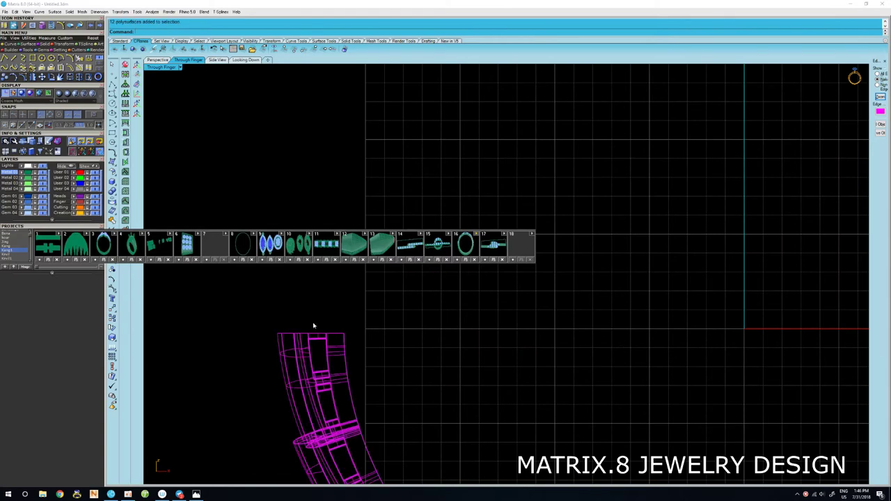
left_click(112, 161)
scroll(404, 365, "down", 3)
scroll(460, 364, "down", 2)
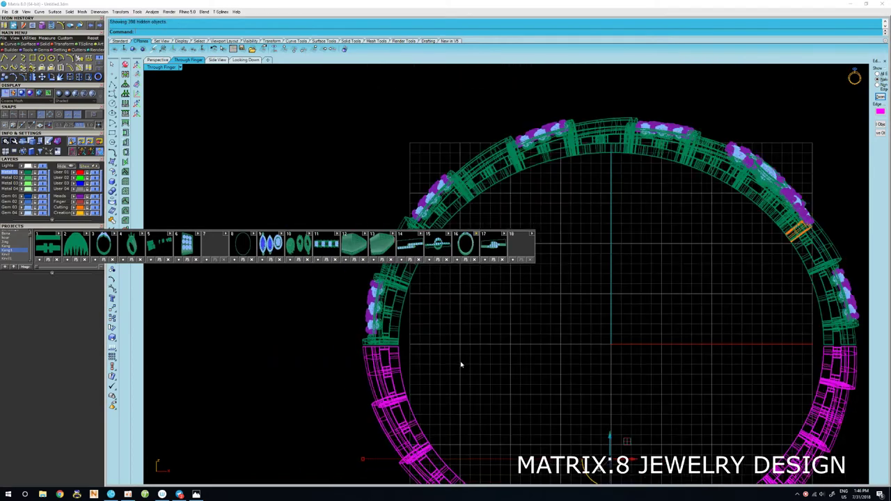
key("Escape")
right_click_drag(696, 343, 675, 333)
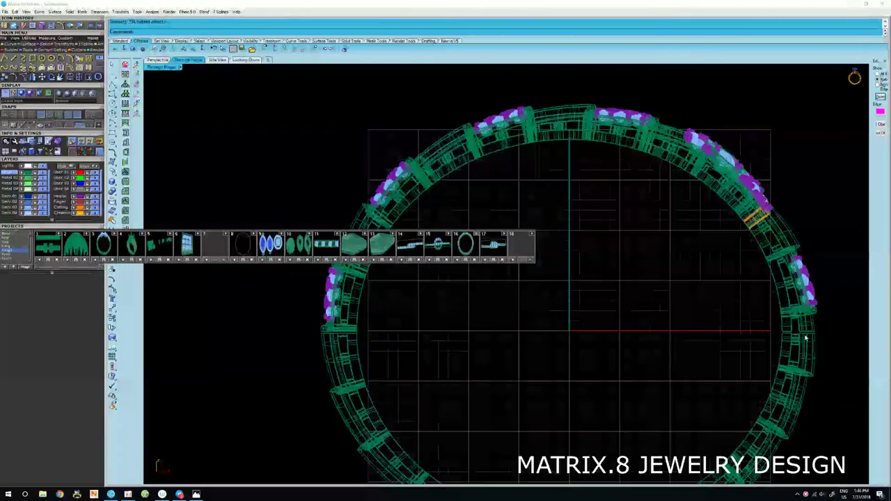
scroll(805, 338, "up", 5)
scroll(805, 339, "down", 2)
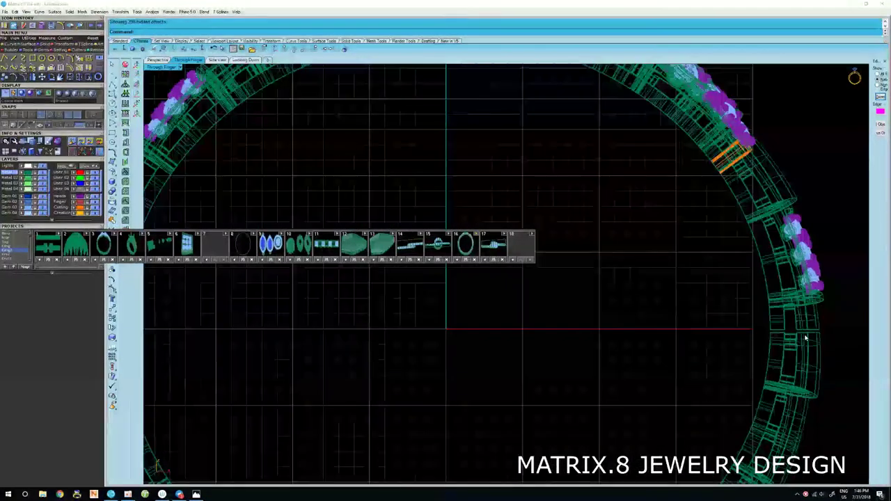
scroll(779, 341, "down", 3)
scroll(724, 345, "down", 2)
scroll(566, 334, "up", 1)
scroll(561, 332, "up", 1)
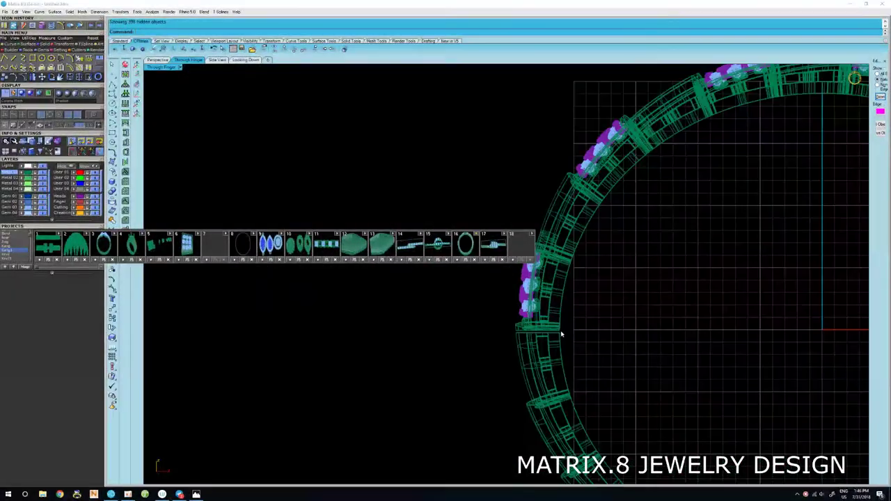
scroll(557, 334, "up", 1)
scroll(511, 343, "up", 1)
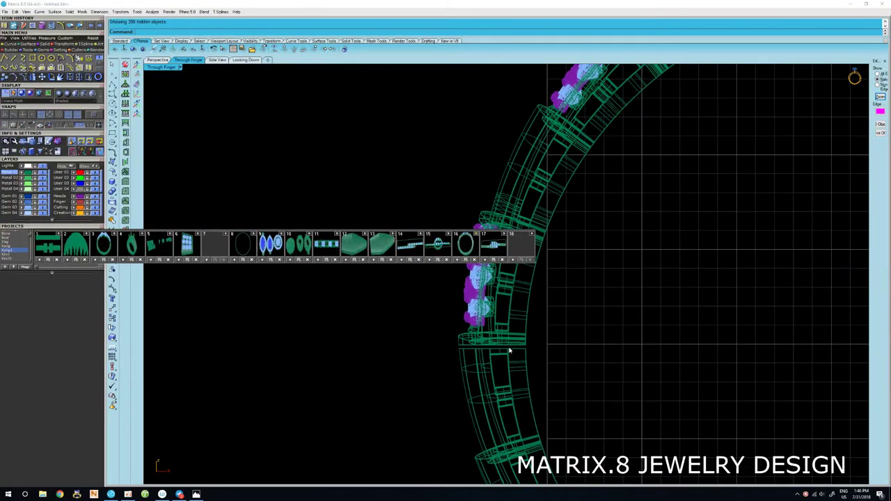
Draw a circle centred on the link end at the left joint and start its diameter dimension.
right_click(509, 350)
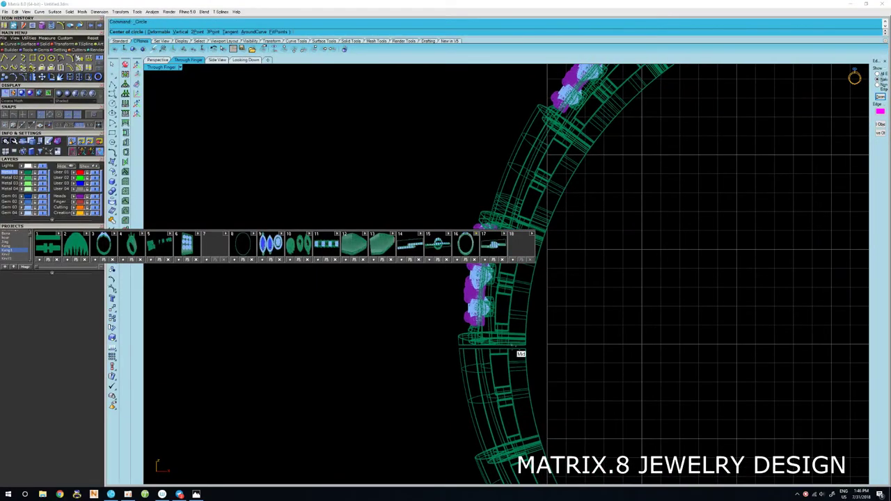
left_click(526, 346)
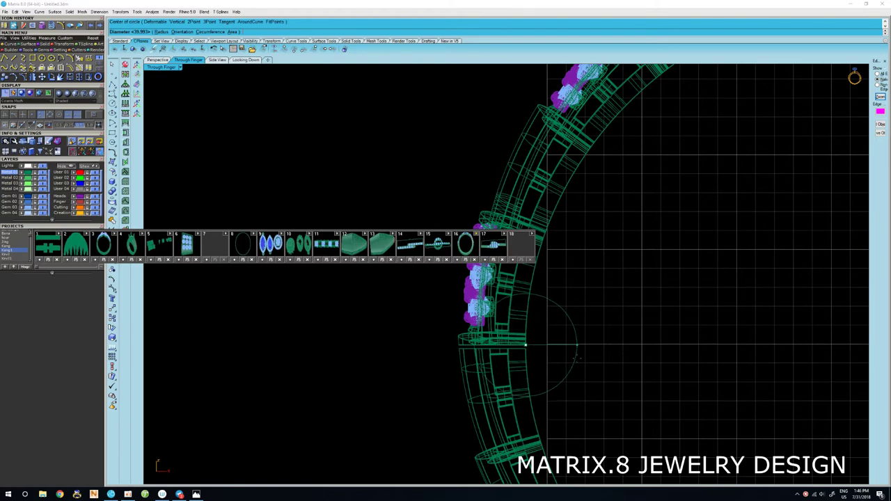
left_click(575, 355)
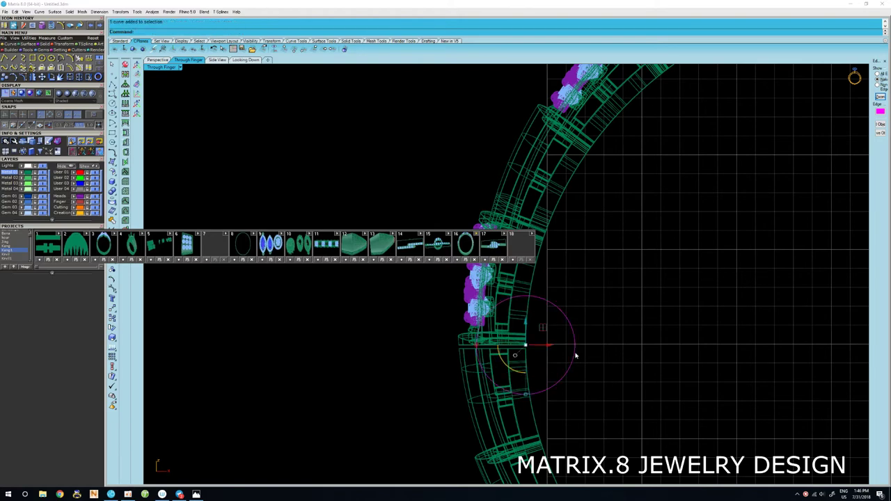
right_click_drag(575, 356, 575, 360)
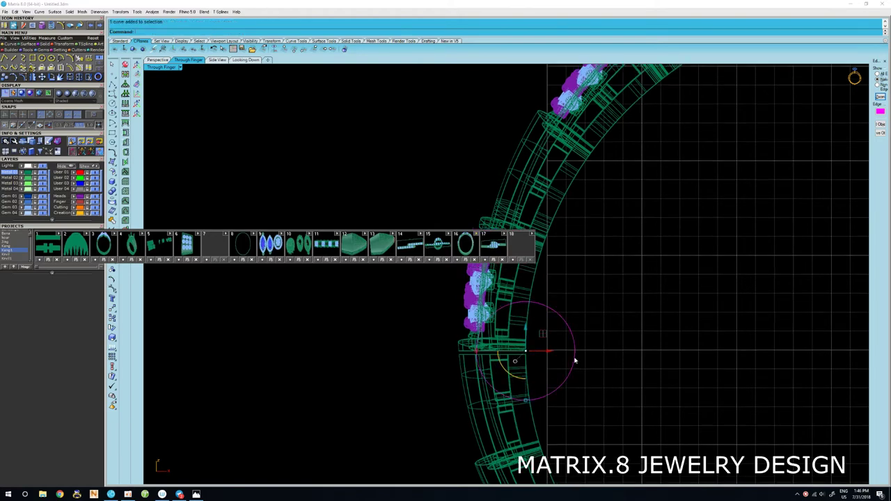
type("Dim")
key("Return")
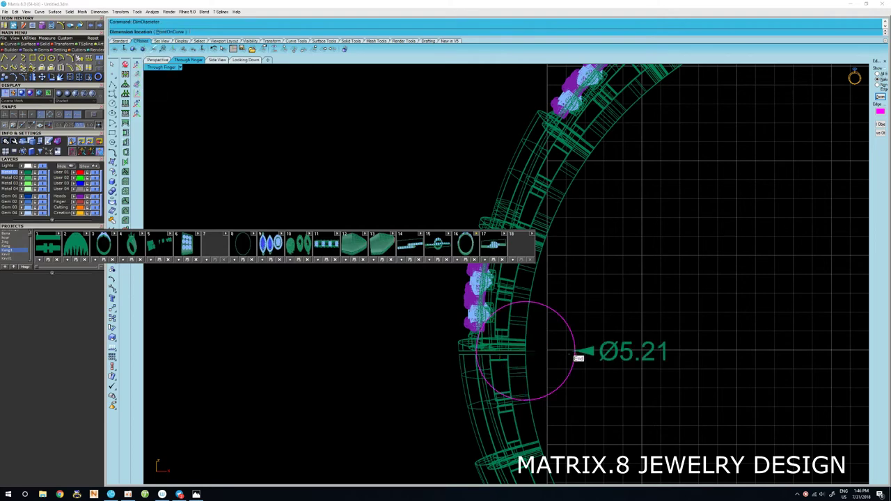
Shrink the hinge circle to Ø2.92 and move it onto the joint.
right_click_drag(577, 354, 503, 373)
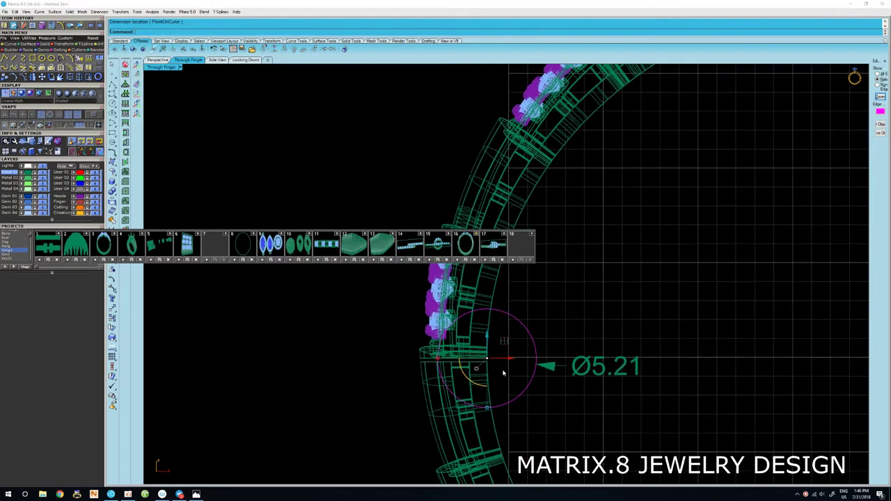
scroll(503, 372, "up", 2)
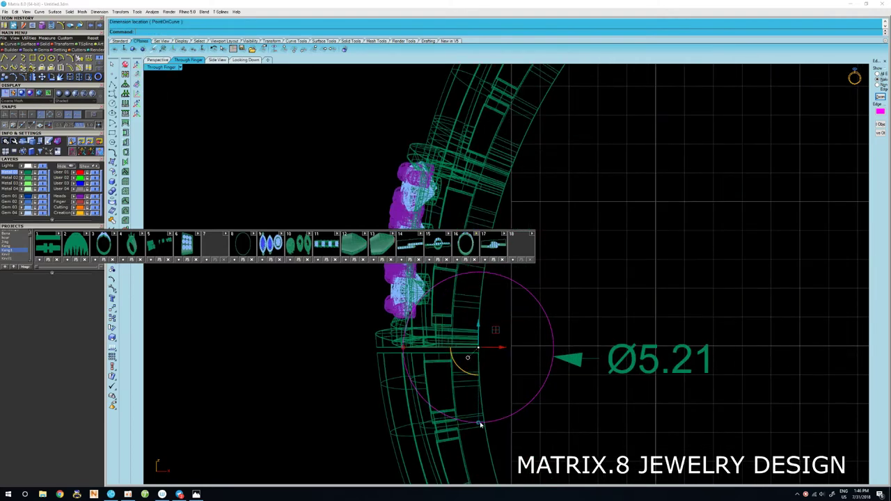
left_click_drag(479, 422, 491, 387)
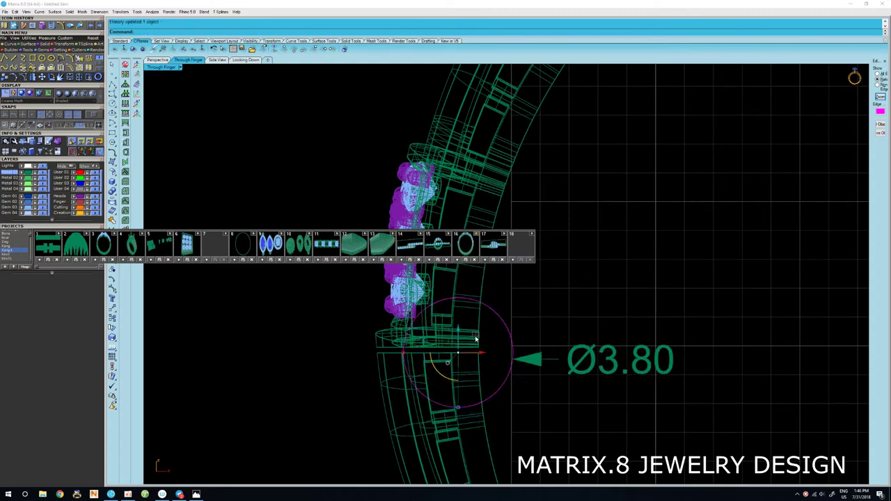
mouse_move(474, 339)
left_mouse_down()
mouse_move(447, 352)
mouse_move(455, 365)
left_mouse_up()
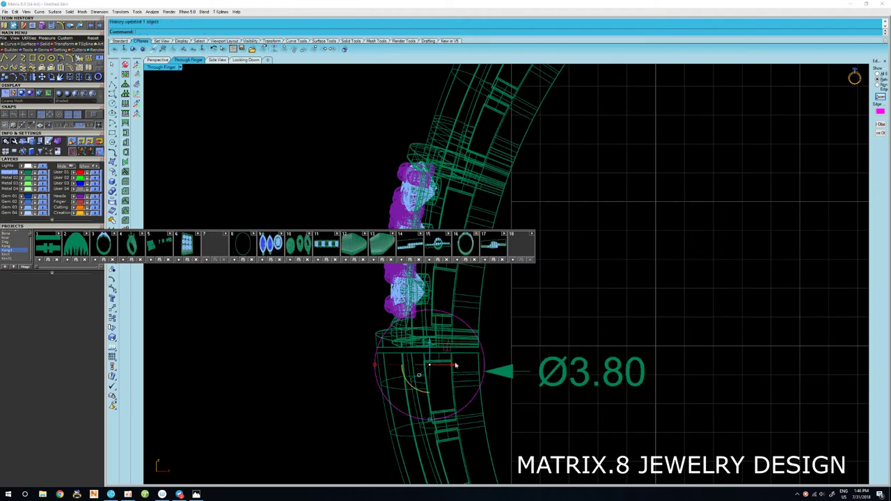
left_click_drag(432, 423, 432, 414)
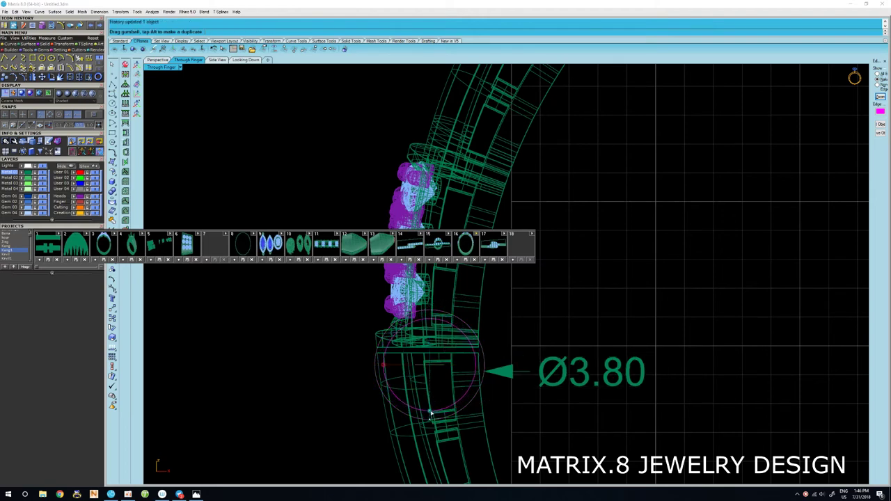
scroll(440, 369, "up", 2)
left_click_drag(438, 367, 447, 370)
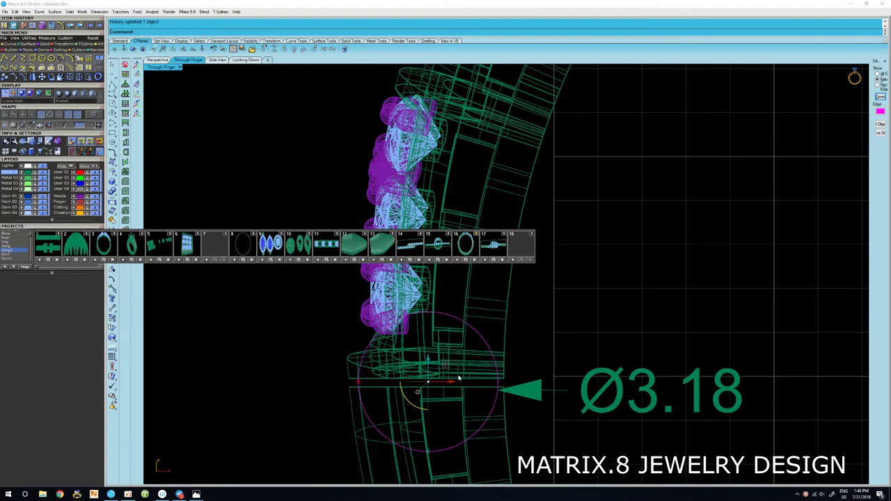
scroll(462, 381, "down", 2)
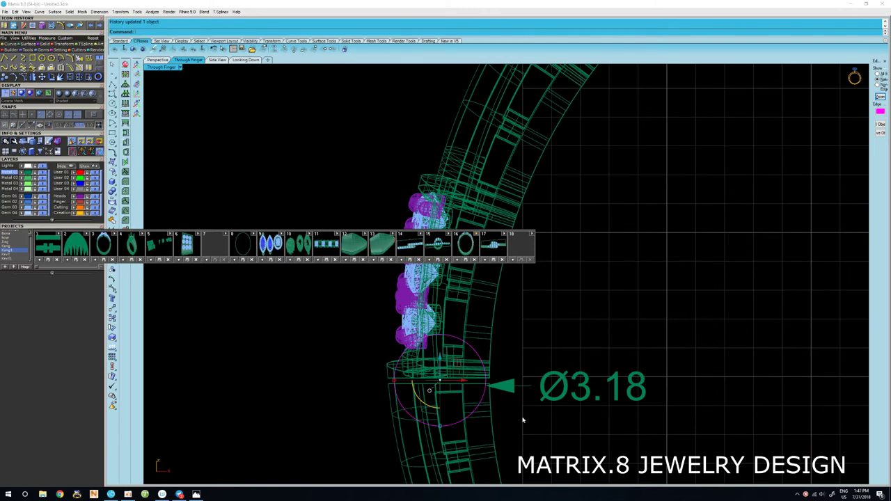
mouse_move(522, 419)
middle_mouse_down()
mouse_move(507, 397)
mouse_move(495, 405)
mouse_move(519, 410)
middle_mouse_up()
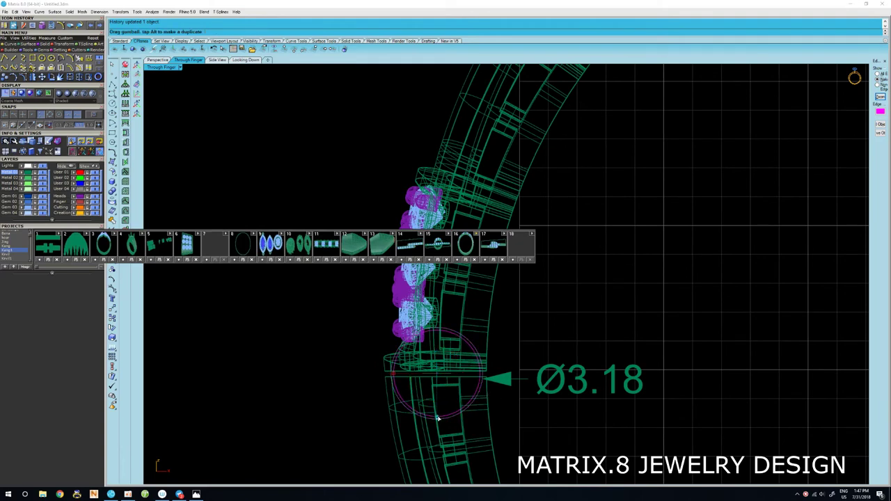
left_click(453, 361)
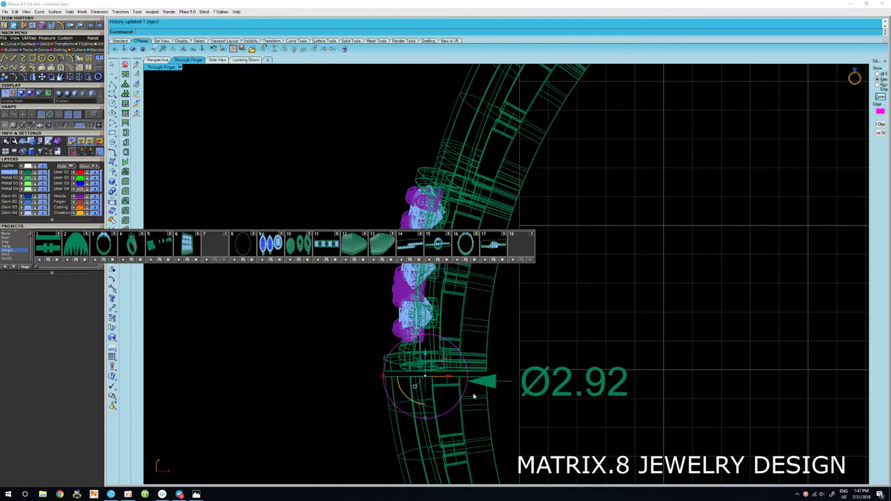
key("Escape")
left_click(465, 393)
Offset the hinge circle 0.5 inward and dimension the new inner circle Ø0.92.
key("Return")
scroll(461, 390, "up", 2)
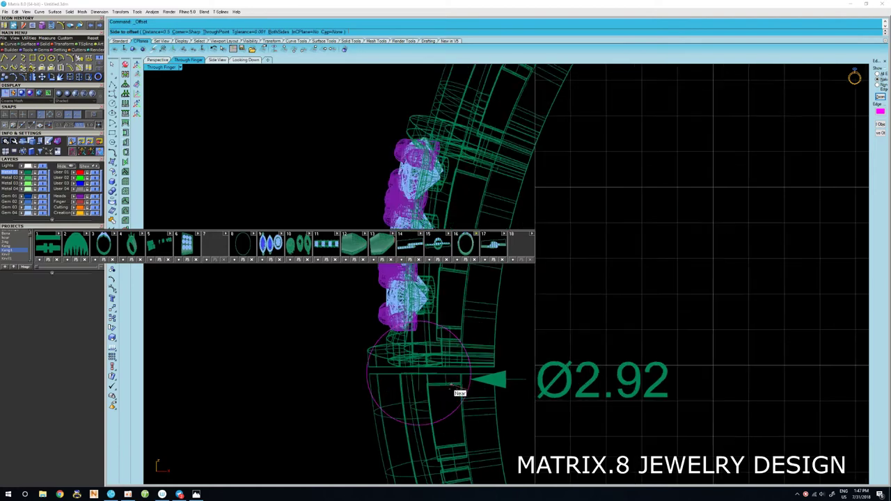
type("0.5")
key("Return")
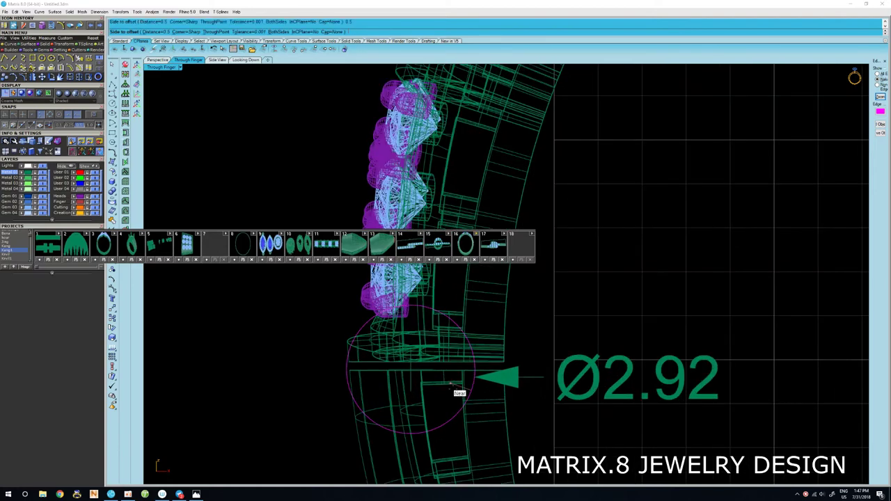
left_click(454, 389)
key("Return")
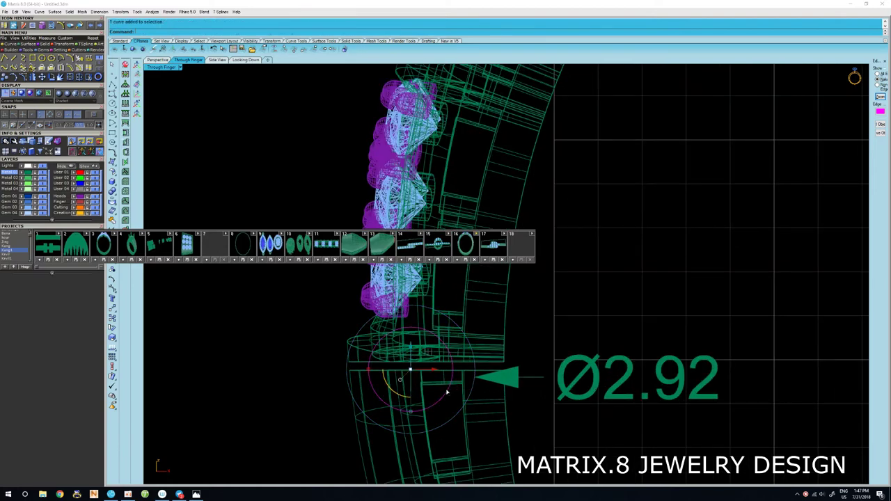
left_click(445, 391)
left_click(427, 383)
key("Return")
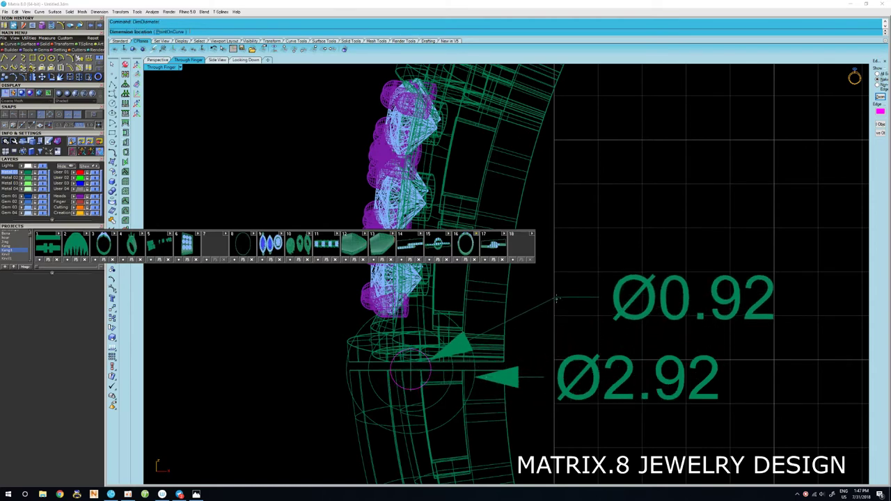
left_click(555, 294)
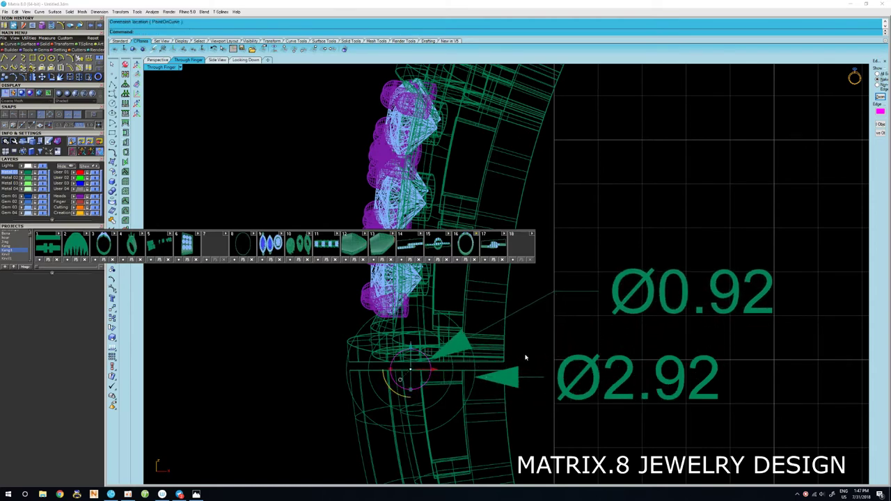
Enlarge the outer hinge circle to Ø3.14.
left_click(460, 415)
left_click_drag(411, 432, 413, 437)
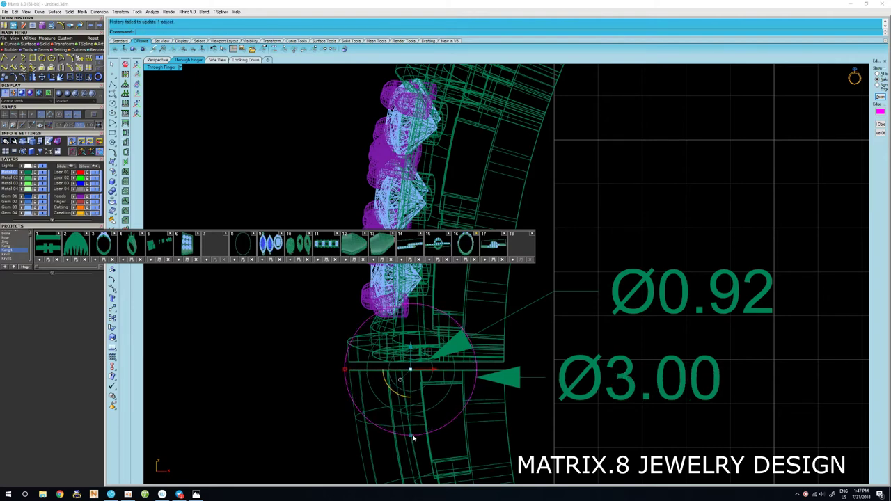
left_click_drag(411, 435, 412, 439)
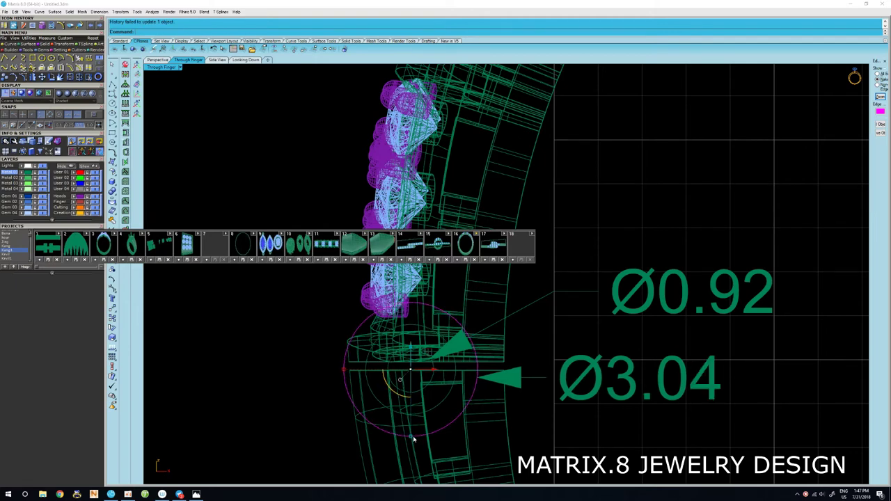
left_click_drag(410, 438, 412, 442)
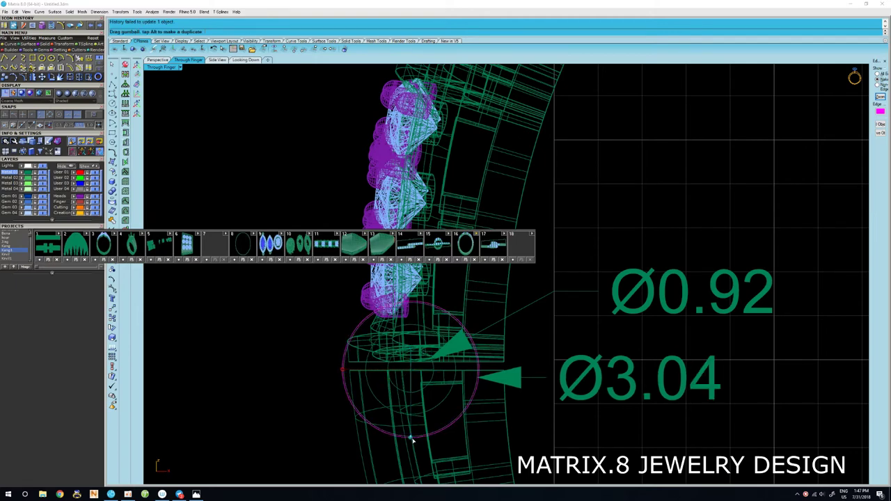
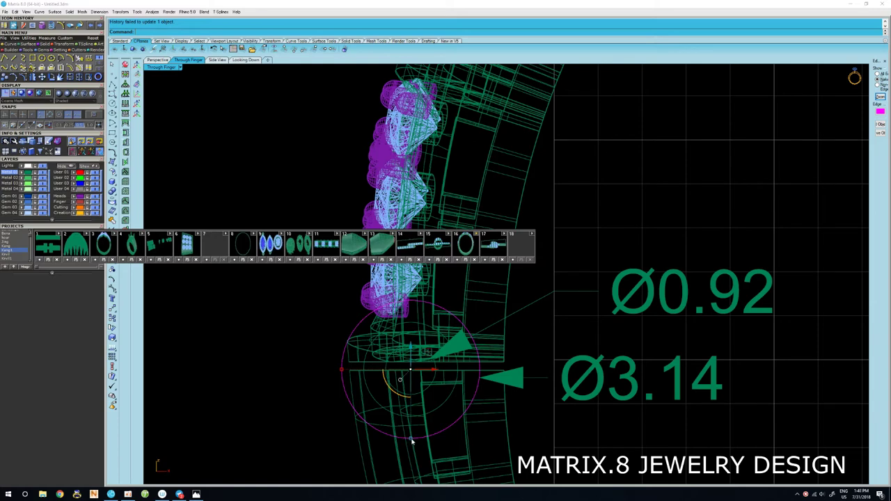
Enlarge the link-joint circle from Ø3.14 to Ø3.30 and shift it slightly right.
left_click_drag(411, 441, 411, 443)
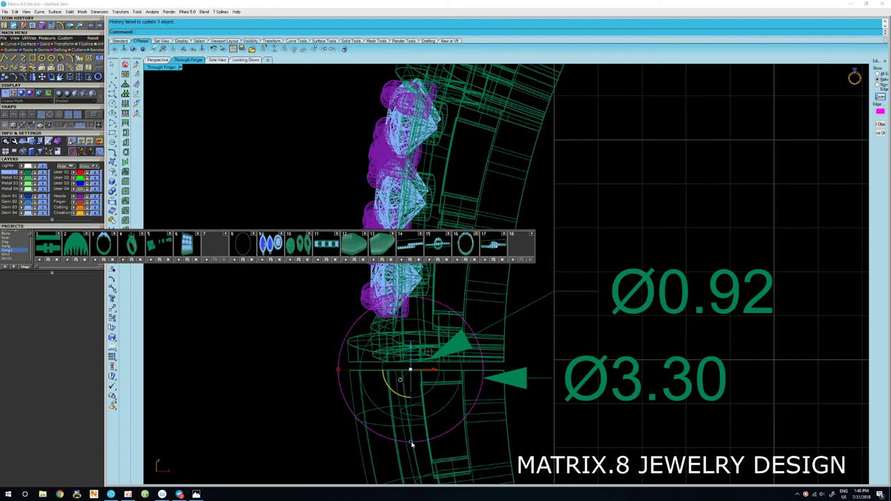
left_click_drag(412, 443, 414, 443)
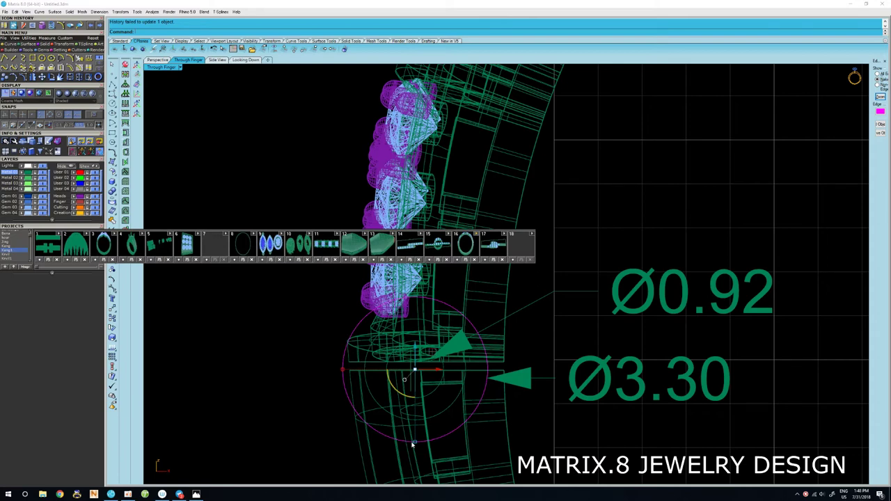
left_click_drag(412, 443, 412, 444)
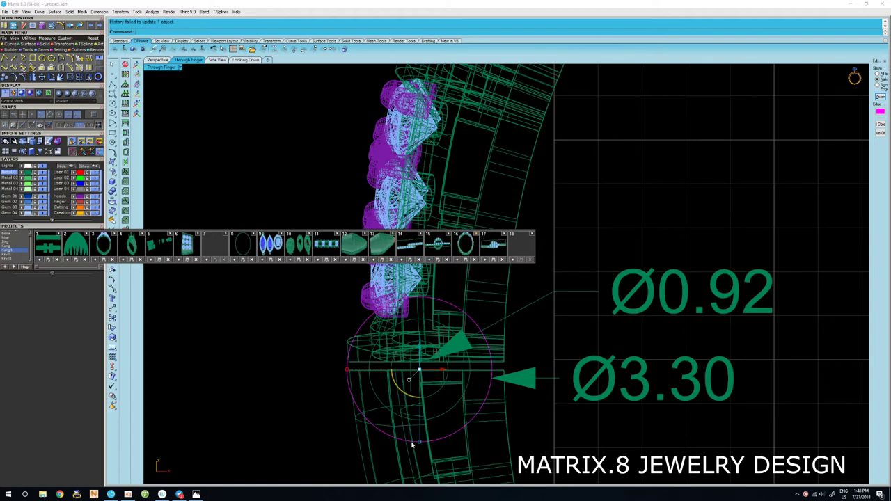
scroll(524, 450, "down", 3)
scroll(532, 435, "down", 1)
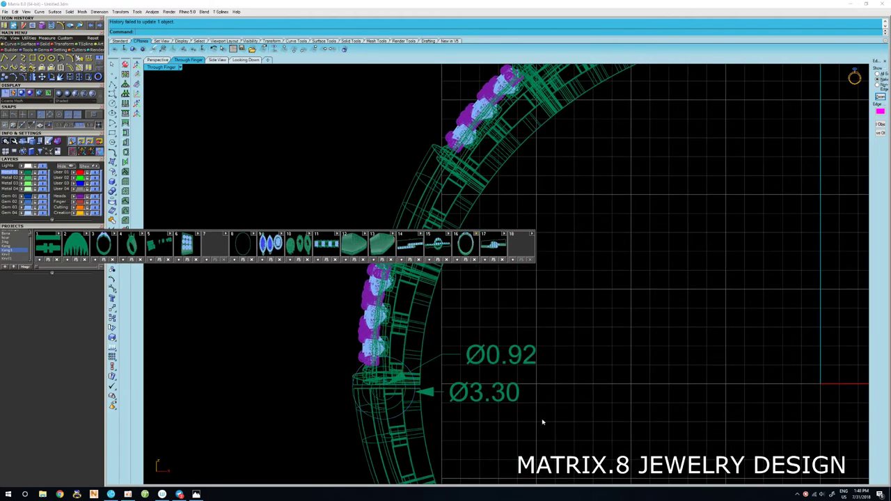
Delete the circle's Ø0.92 and Ø3.30 diameter labels.
left_click(494, 353)
key("Delete")
scroll(412, 395, "up", 3)
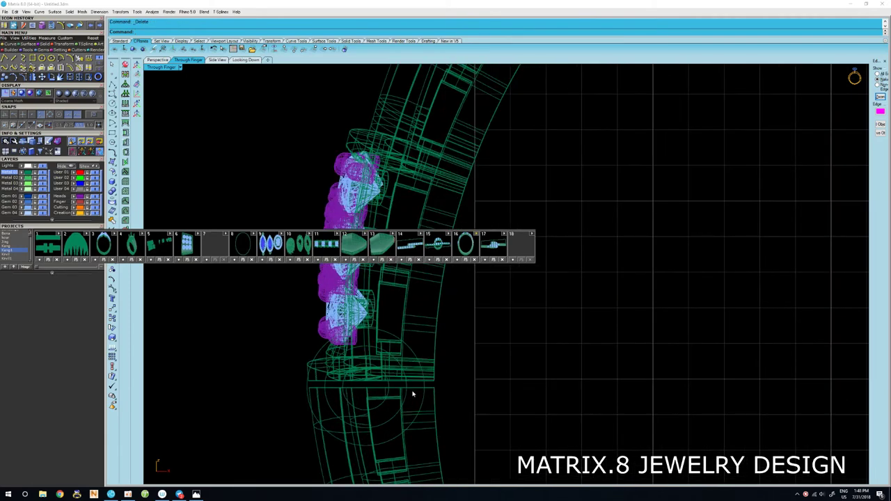
Apply gvCutRingRail to the joint circle, bangle and rail curve, showing four views.
left_click(406, 391)
left_click(409, 383)
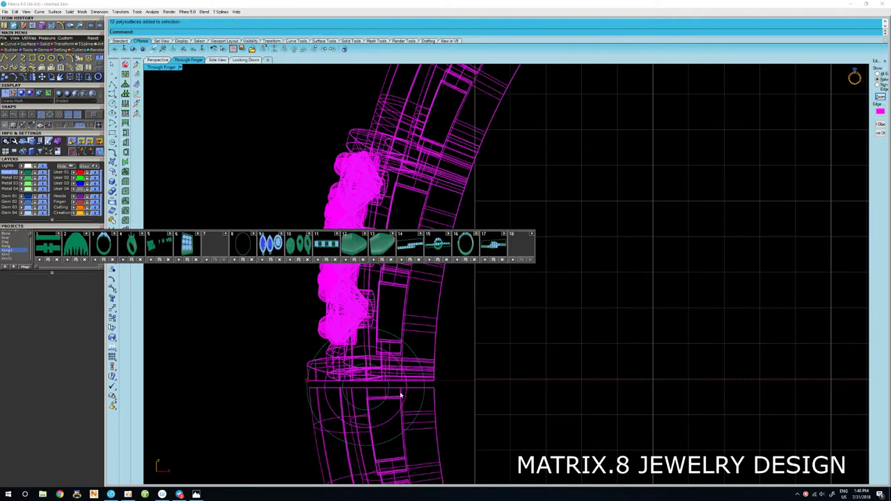
left_click(389, 390, "shift")
key("Return")
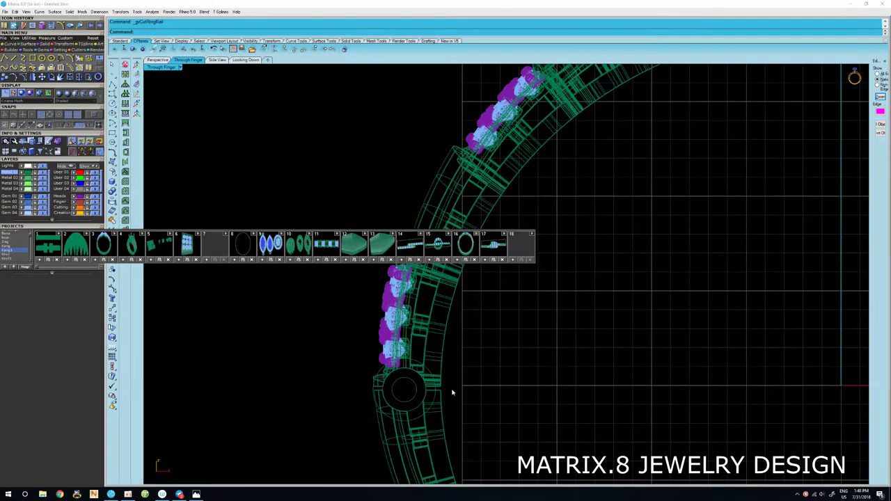
key("ctrl+m")
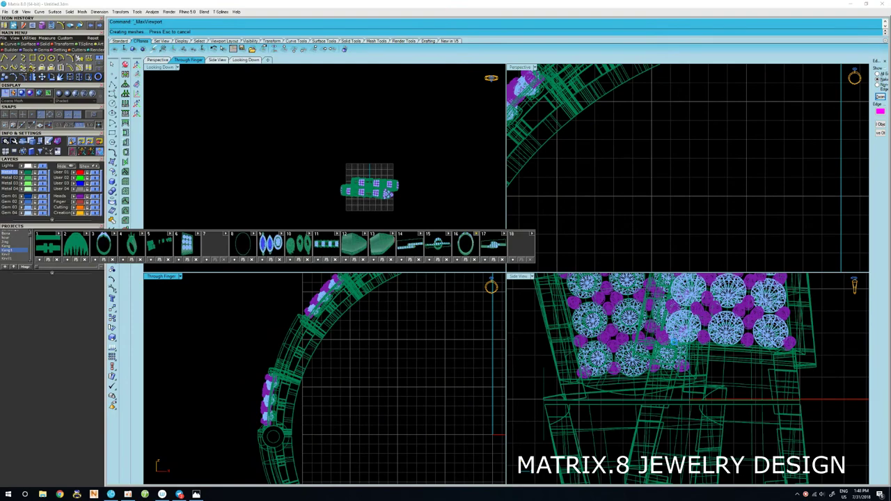
Orbit and zoom the perspective view to inspect the bangle's arc and gem panel.
scroll(689, 390, "down", 3)
scroll(696, 407, "down", 3)
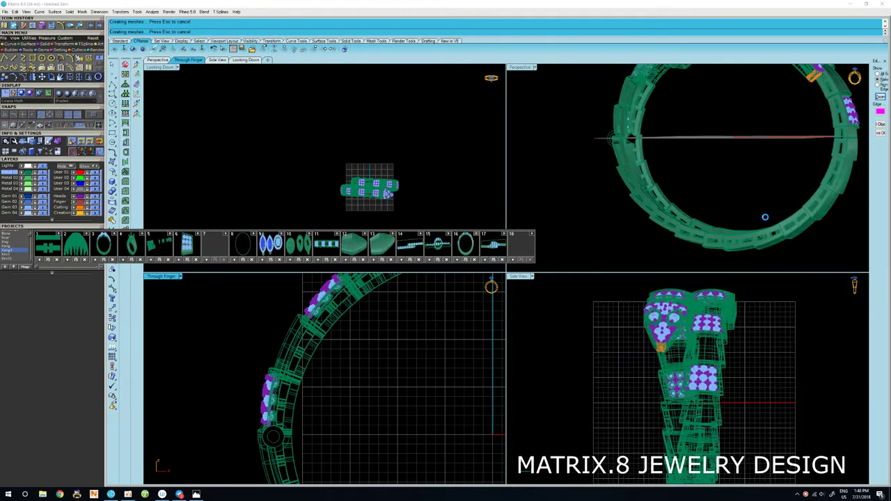
right_click_drag(651, 121, 636, 143)
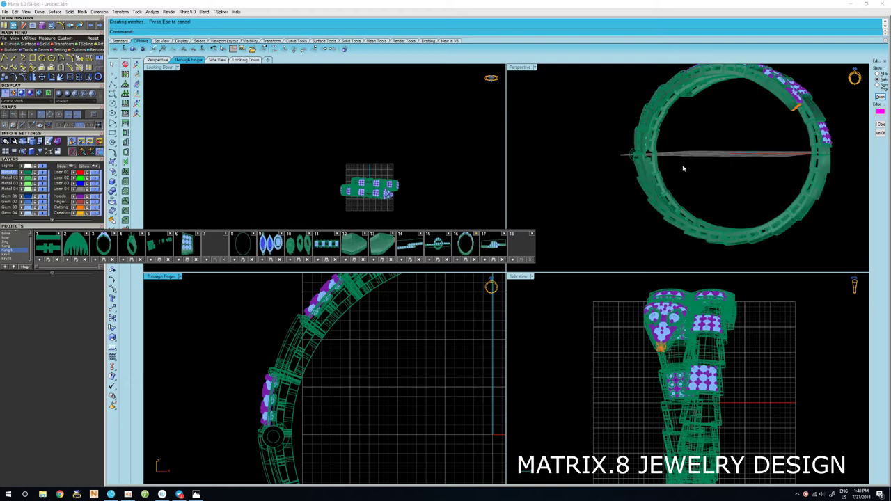
right_click_drag(630, 172, 754, 182)
scroll(753, 182, "up", 3)
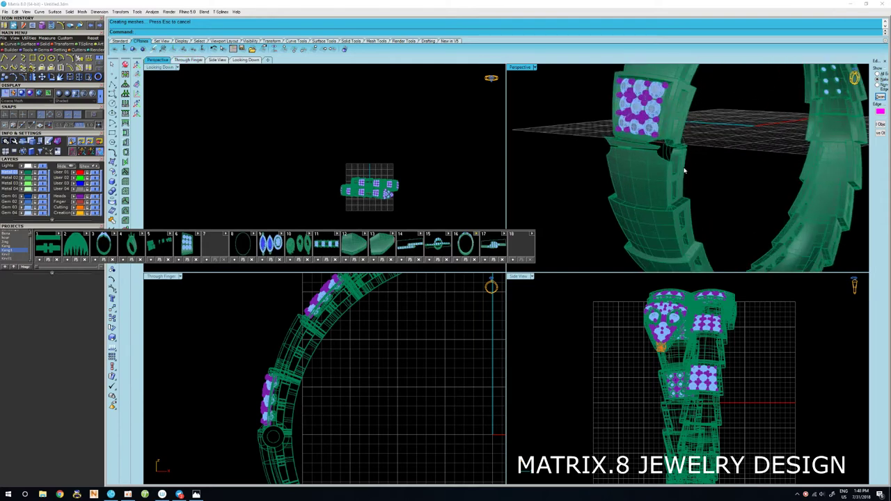
scroll(745, 173, "up", 2)
scroll(735, 163, "up", 1)
scroll(726, 153, "up", 2)
scroll(726, 153, "down", 2)
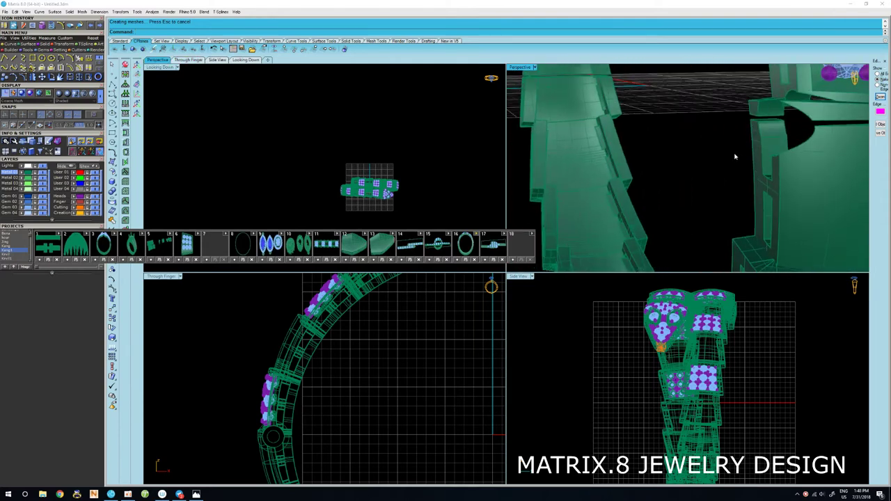
right_click_drag(736, 156, 693, 169)
scroll(693, 169, "down", 4)
mouse_move(763, 166)
right_mouse_down()
mouse_move(605, 168)
mouse_move(760, 165)
right_mouse_up()
scroll(724, 166, "up", 3)
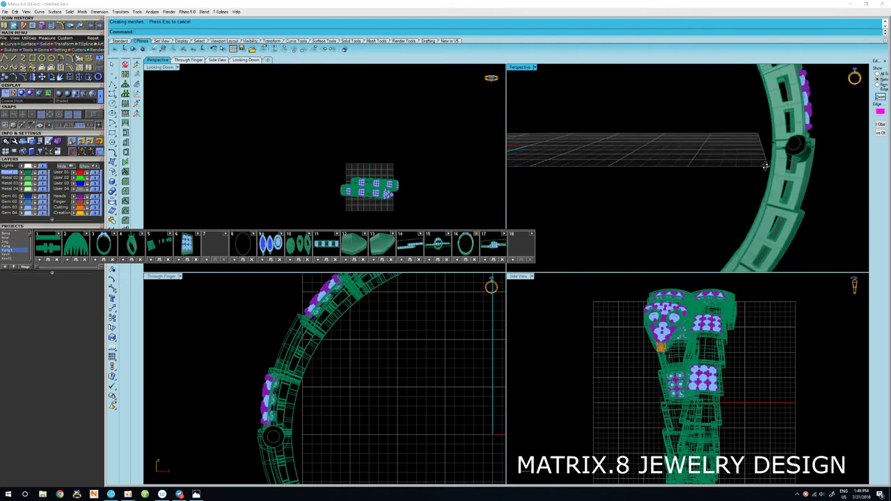
mouse_move(760, 165)
right_mouse_down()
mouse_move(652, 168)
mouse_move(672, 167)
right_mouse_up()
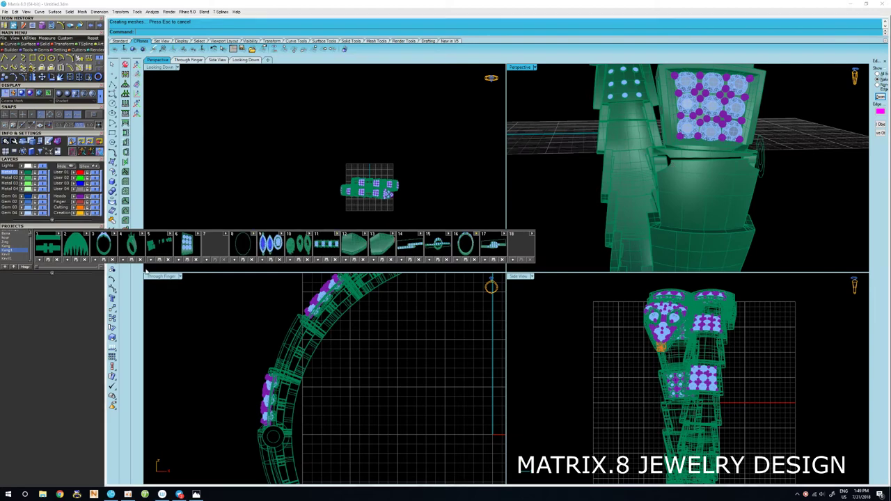
Maximize the Perspective viewport and undo the ring-rail cut.
double_click(518, 70)
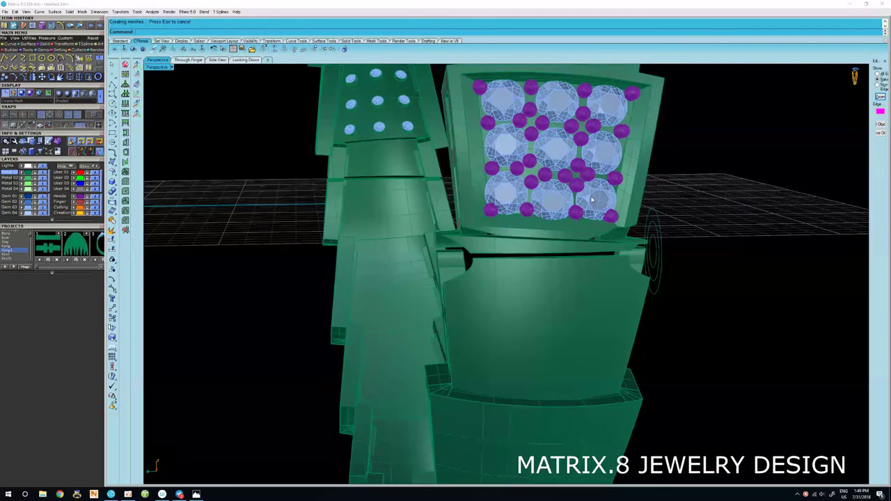
mouse_move(591, 200)
right_mouse_down()
mouse_move(485, 190)
mouse_move(408, 205)
right_mouse_up()
key("ctrl+z")
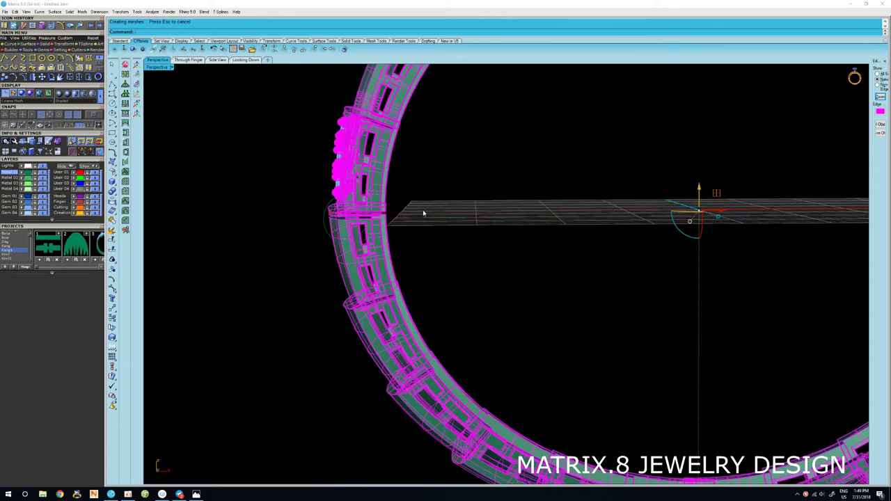
Project the three joint curves onto the construction plane, deleting the originals.
left_click_drag(283, 183, 386, 254)
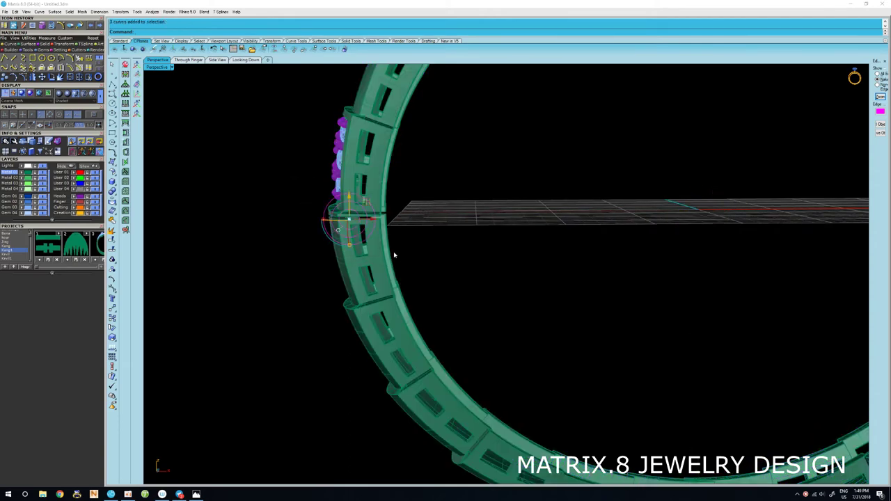
scroll(367, 223, "up", 2)
key("ctrl+m")
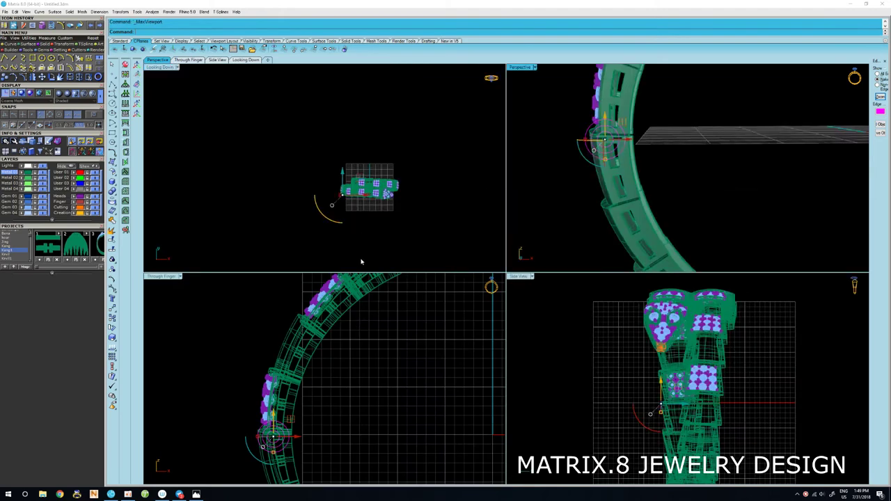
right_click_drag(297, 376, 283, 373)
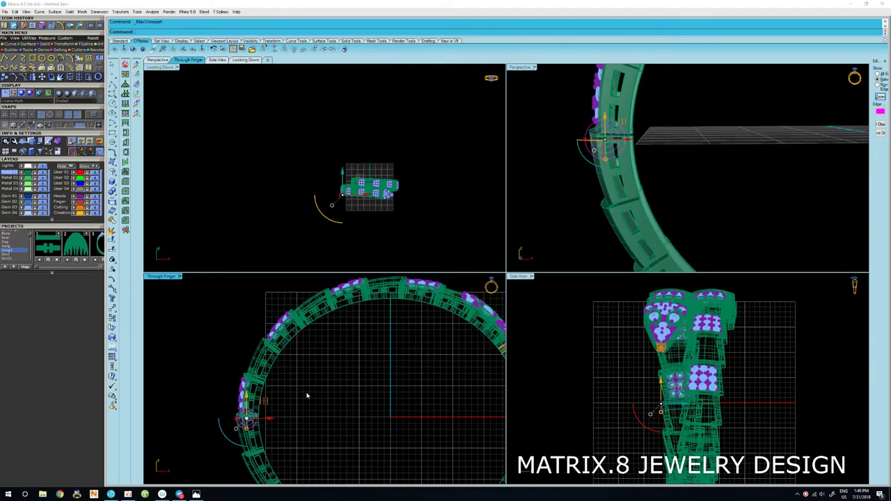
key("ctrl+shift+p")
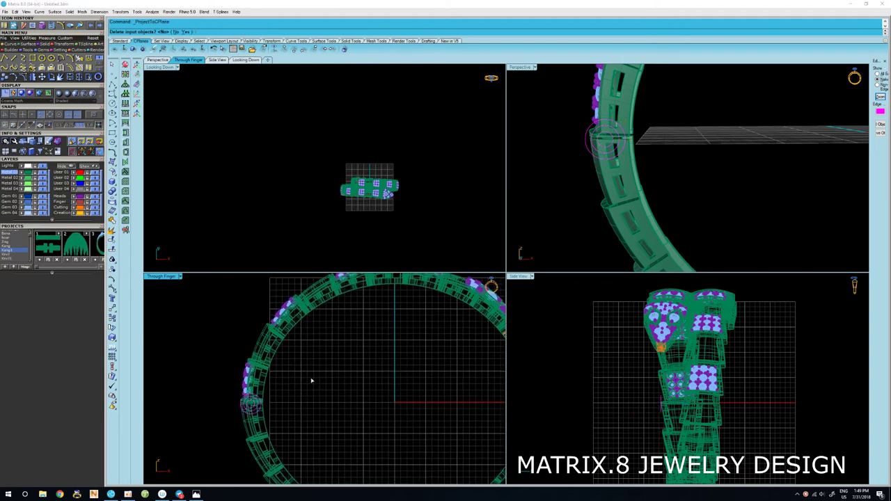
left_click(186, 32)
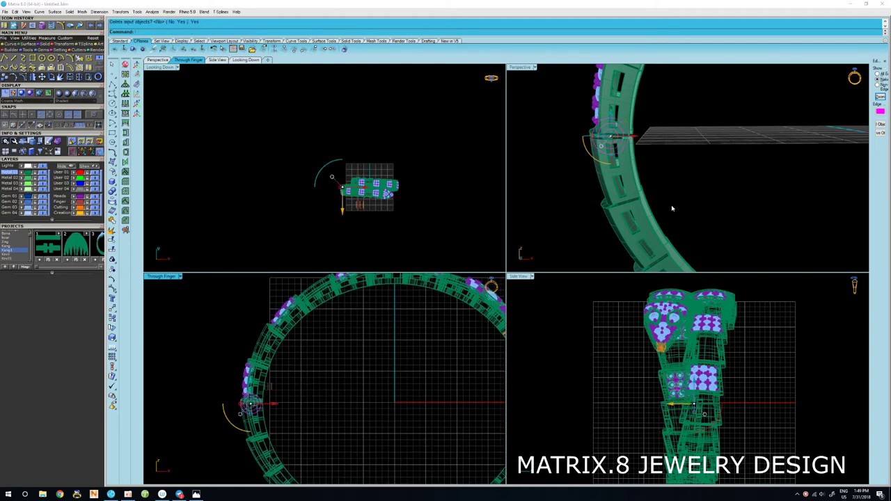
Apply pCutRingRail to the joint circle, gem head and lower shank.
scroll(671, 208, "down", 3)
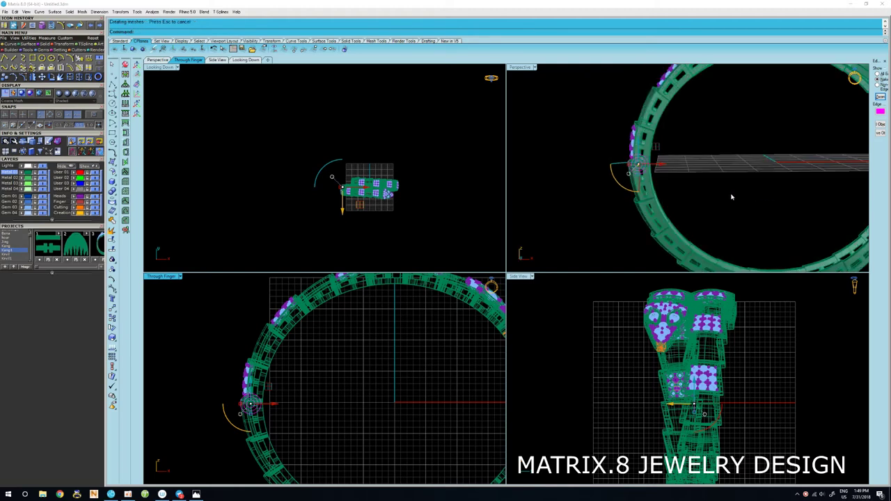
scroll(634, 167, "up", 3)
scroll(635, 167, "up", 3)
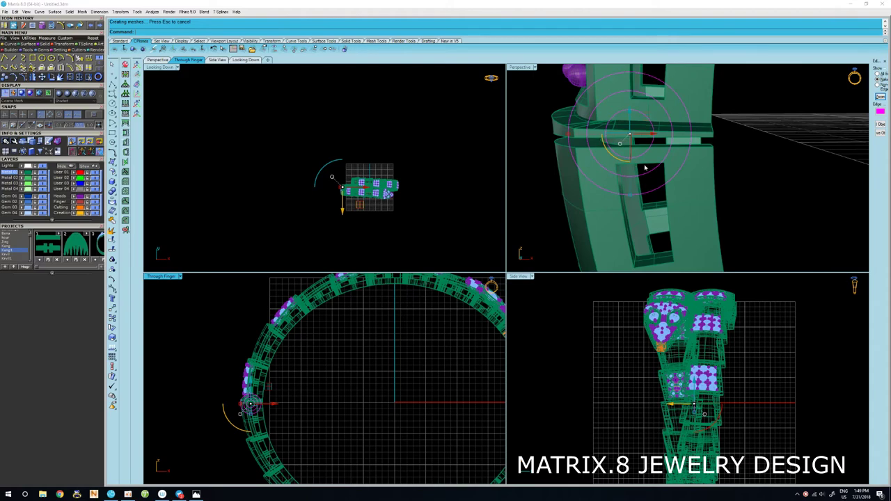
mouse_move(645, 167)
right_mouse_down()
mouse_move(810, 168)
mouse_move(626, 208)
right_mouse_up()
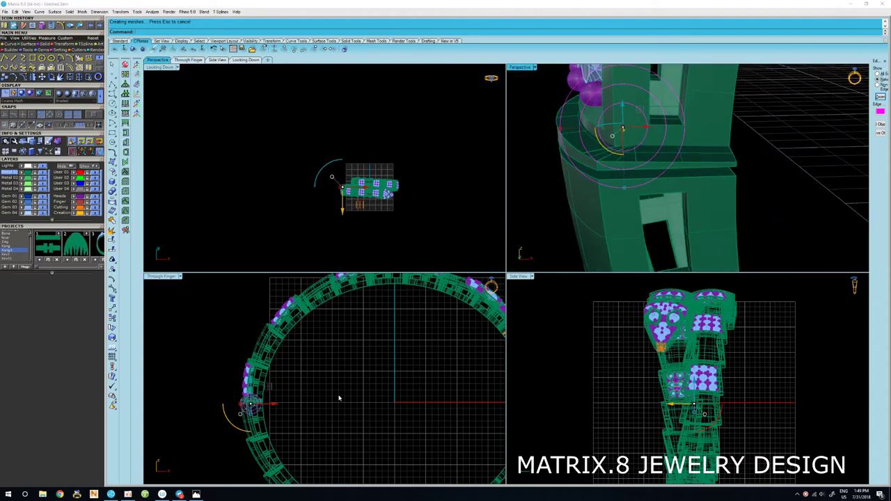
scroll(244, 406, "up", 3)
scroll(224, 408, "up", 3)
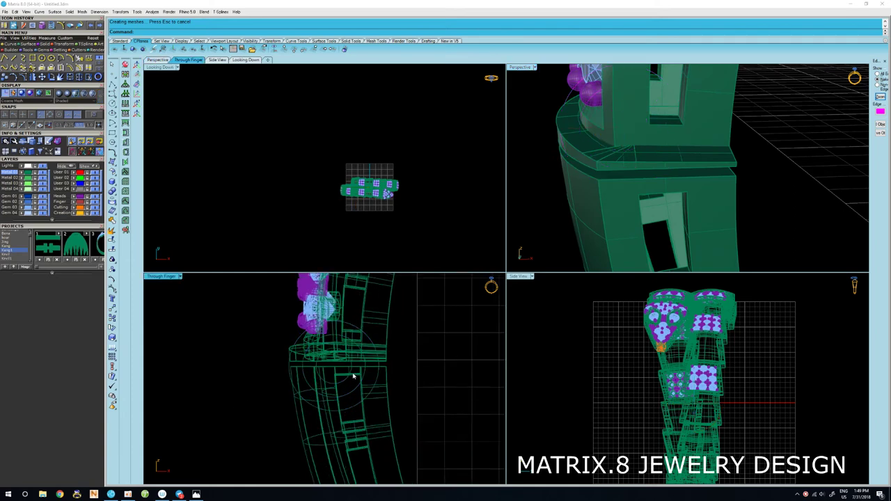
left_click(353, 376)
scroll(355, 376, "up", 1)
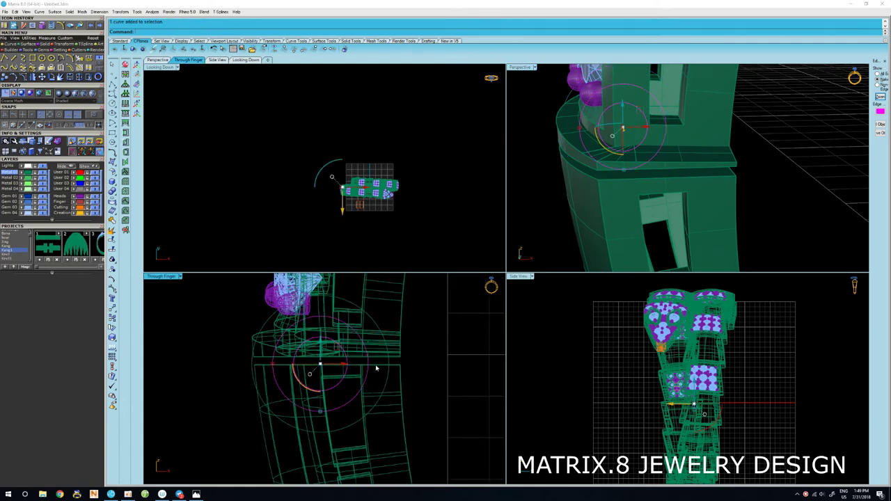
left_click(397, 360)
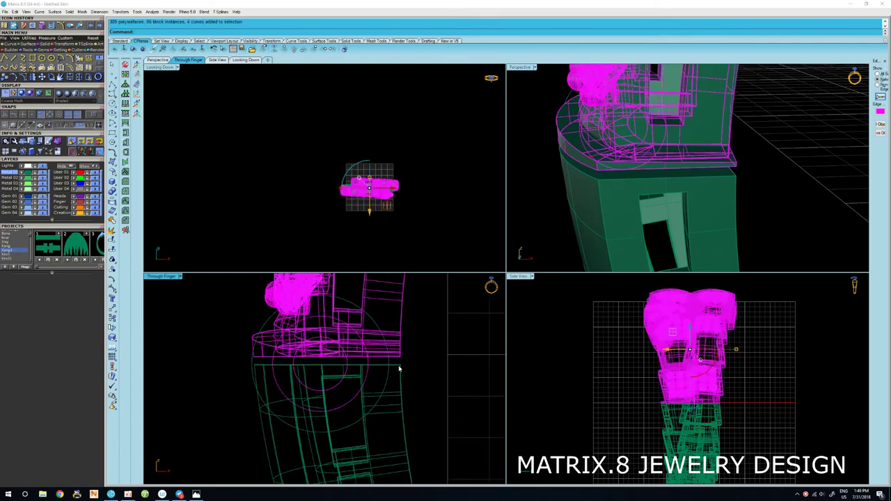
left_click(399, 368, "shift")
right_click_drag(399, 368, 383, 366)
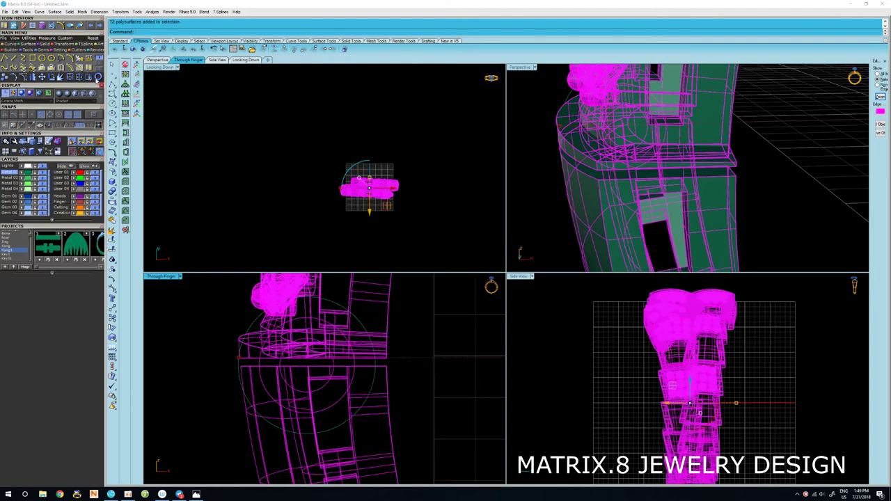
left_click(71, 51)
left_click(73, 59)
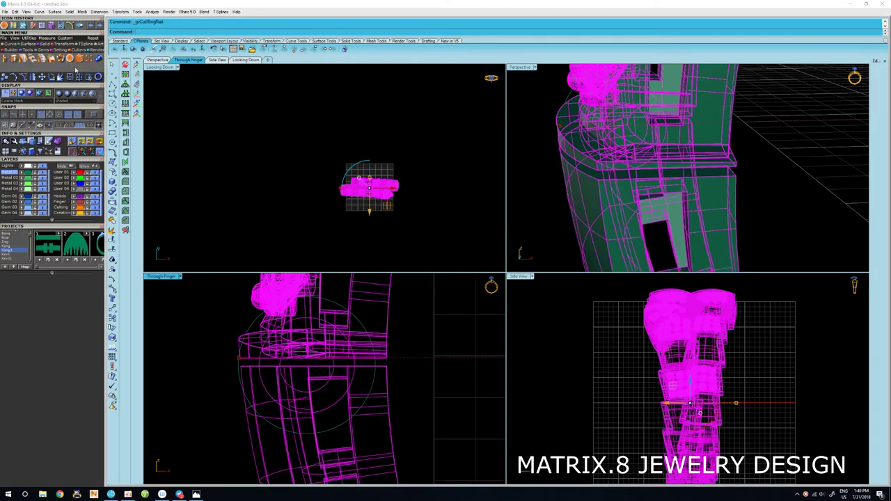
left_click(317, 381)
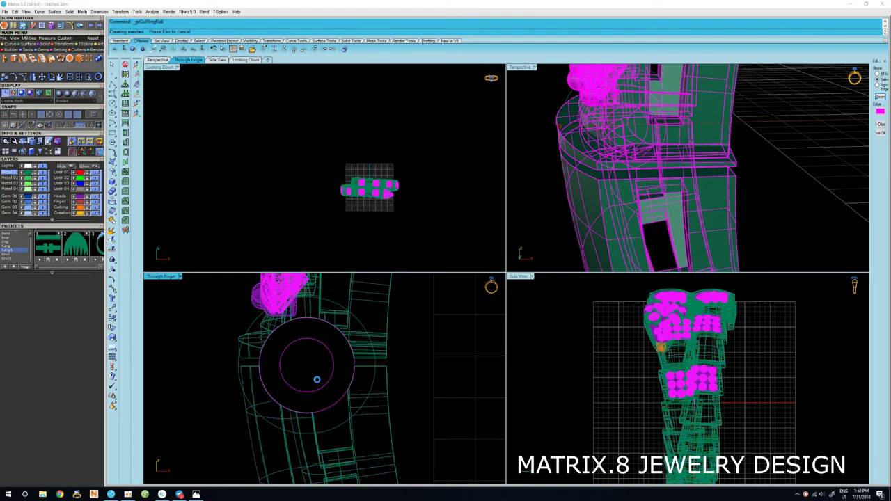
Extrude the hinge circle into a solid barrel cylinder at the link joint.
mouse_move(556, 228)
right_mouse_down()
mouse_move(702, 179)
mouse_move(587, 184)
right_mouse_up()
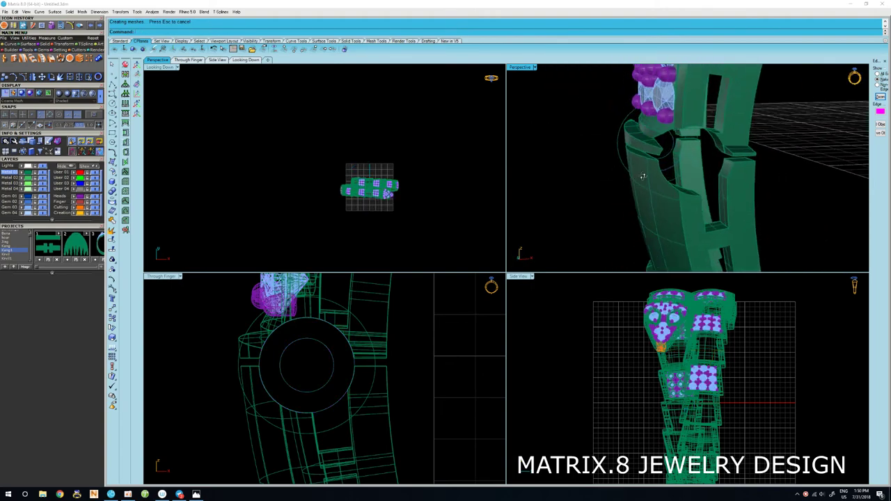
mouse_move(587, 183)
right_mouse_down()
mouse_move(527, 175)
mouse_move(710, 167)
right_mouse_up()
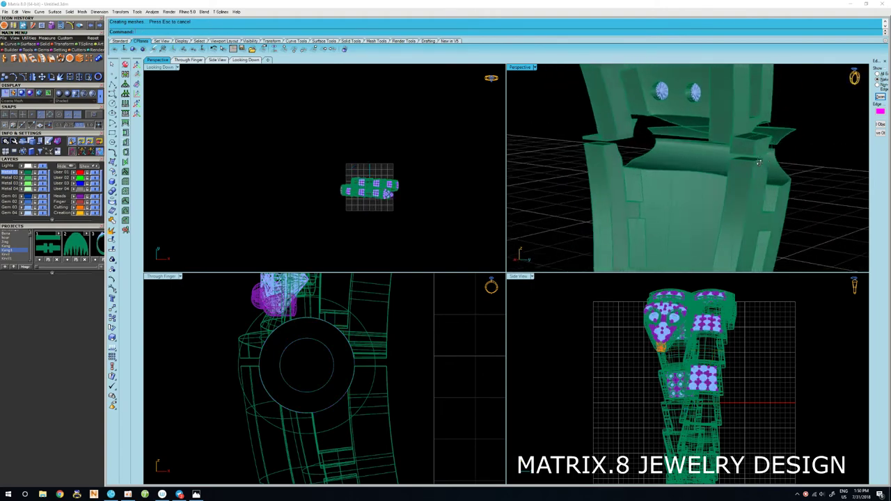
left_click(736, 163)
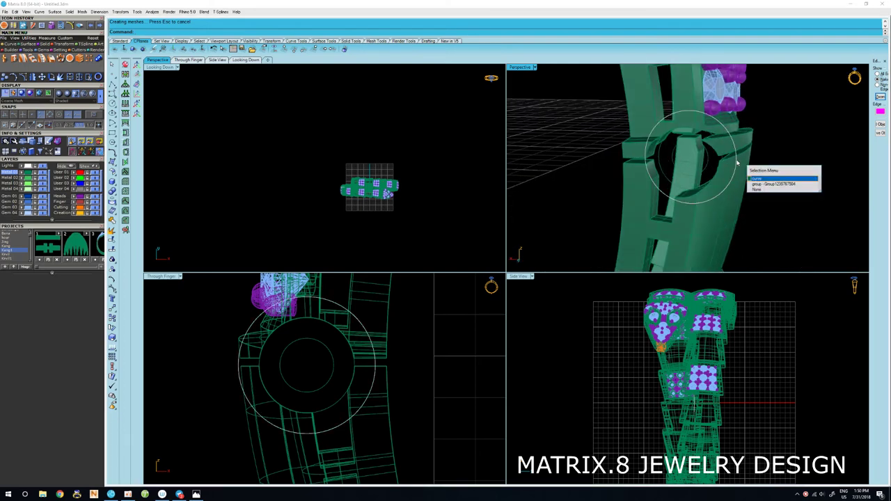
left_click(772, 181)
mouse_move(773, 181)
right_mouse_down()
mouse_move(700, 159)
mouse_move(670, 184)
mouse_move(597, 179)
right_mouse_up()
scroll(700, 159, "down", 5)
key("Return")
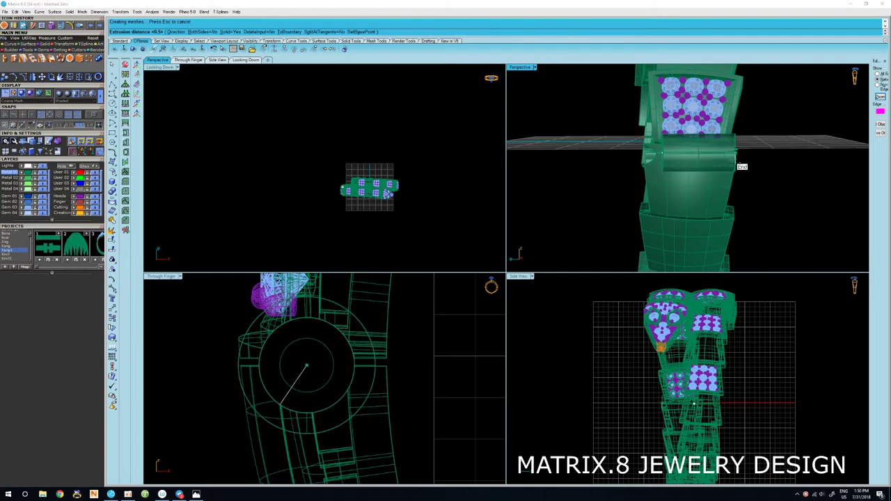
scroll(737, 165, "up", 2)
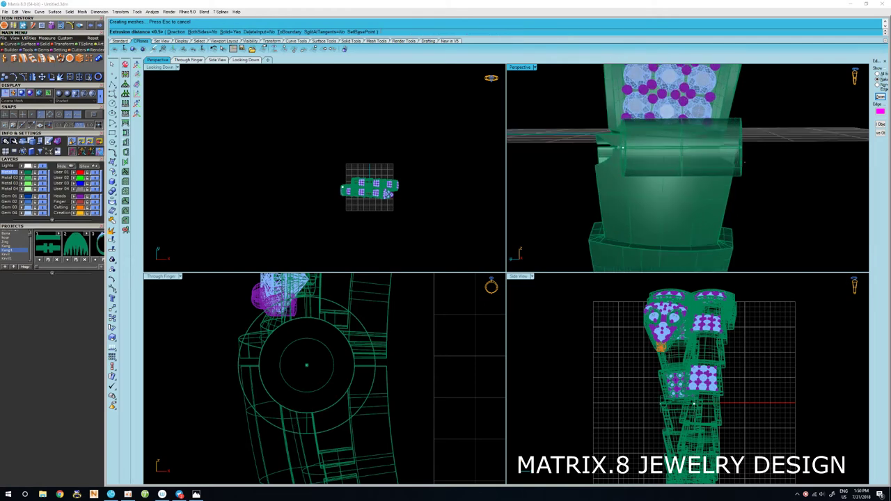
left_click(736, 160)
Move the barrel cylinder left and stretch it right so it spans the link.
mouse_move(755, 179)
right_mouse_down()
mouse_move(754, 160)
mouse_move(677, 158)
right_mouse_up()
left_click(698, 161)
scroll(697, 161, "up", 3)
scroll(675, 154, "down", 2)
left_click_drag(672, 152, 645, 154)
right_click_drag(763, 196, 752, 179)
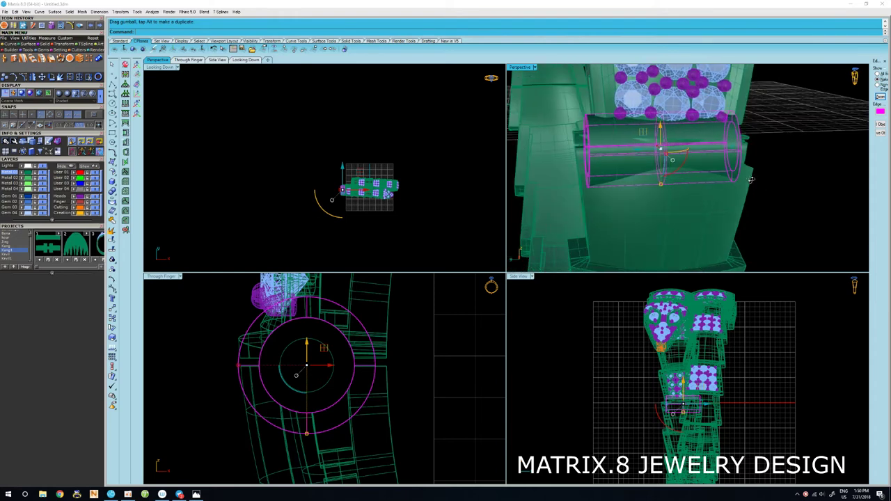
left_click_drag(733, 150, 752, 152)
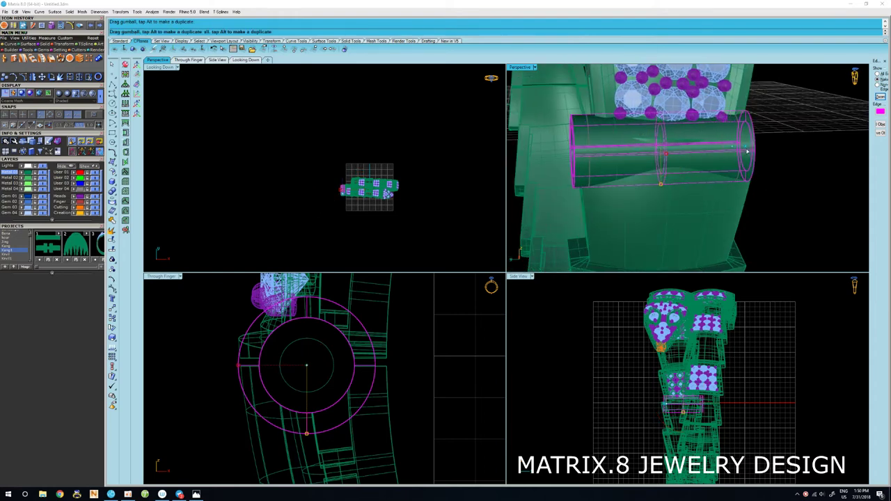
left_click(777, 178)
mouse_move(778, 178)
right_mouse_down()
mouse_move(691, 164)
mouse_move(686, 176)
right_mouse_up()
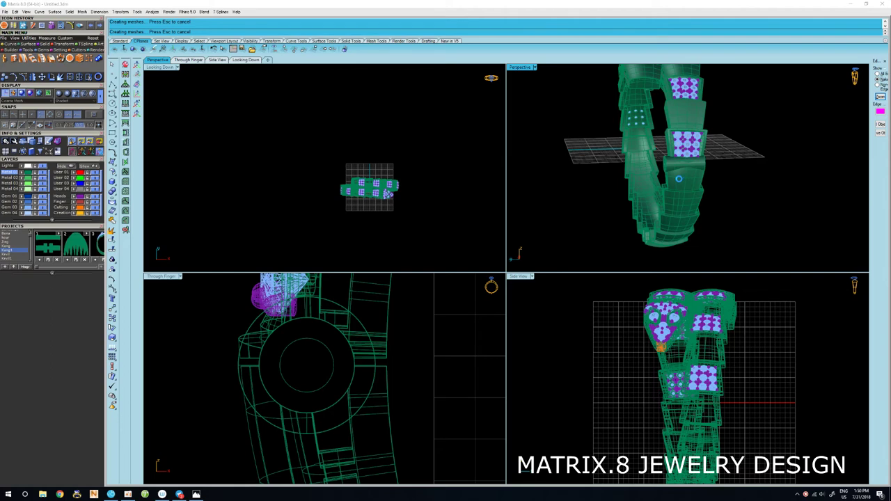
Maximize the Perspective view, zoom in, and select the hinge tube beneath the gem panel.
key("Down")
key("Down")
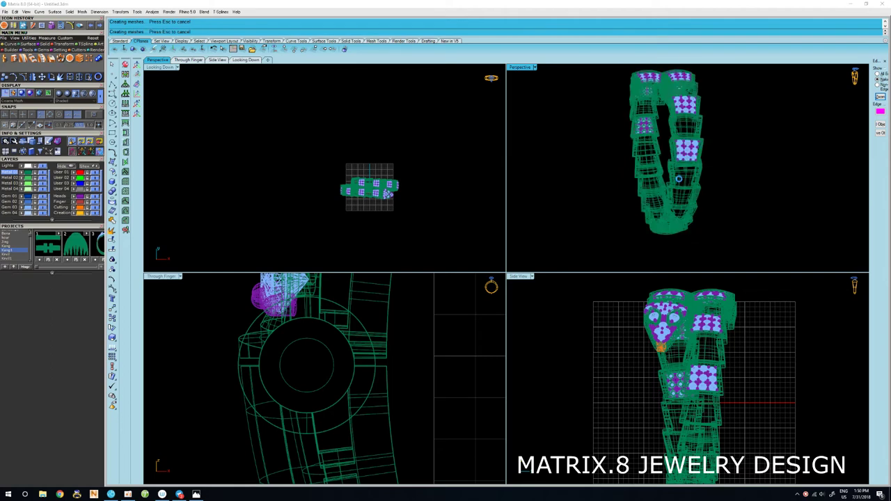
mouse_move(680, 182)
right_mouse_down()
mouse_move(730, 181)
mouse_move(608, 183)
right_mouse_up()
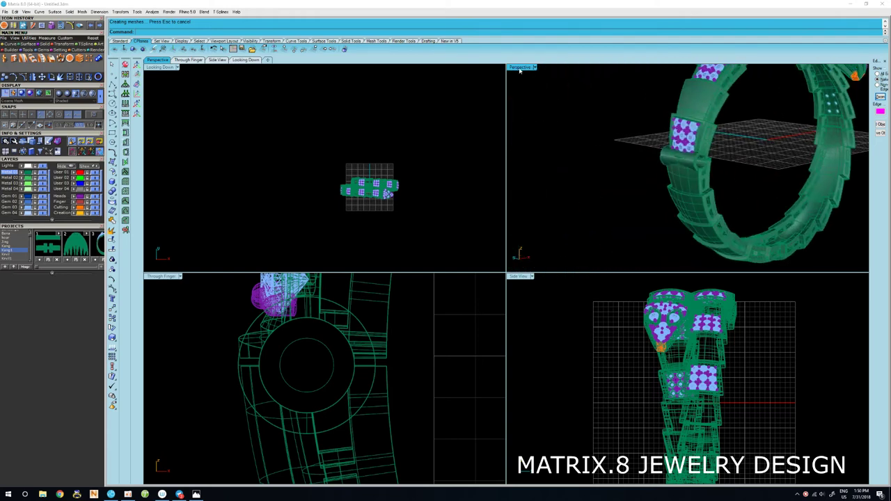
double_click(520, 67)
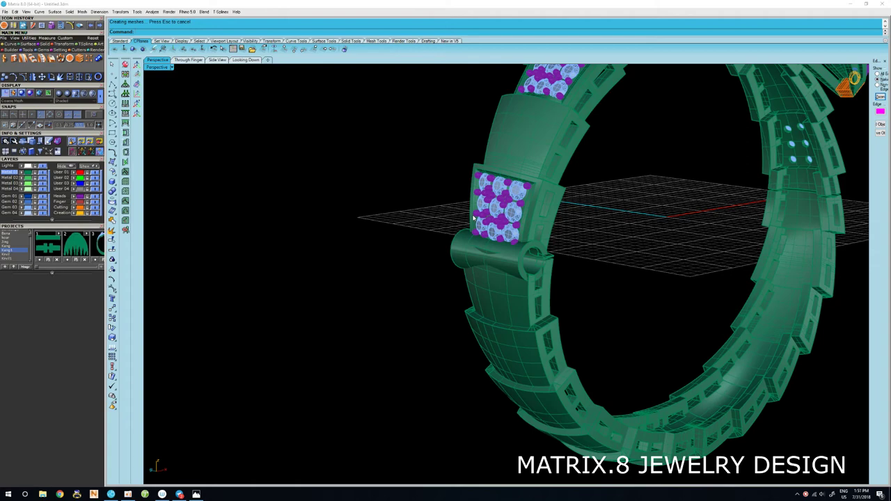
right_click_drag(480, 214, 619, 247)
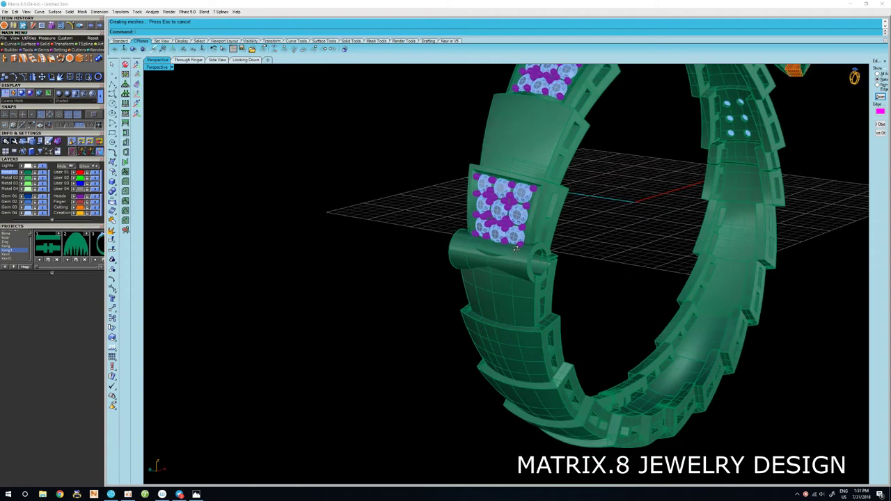
scroll(619, 246, "up", 5)
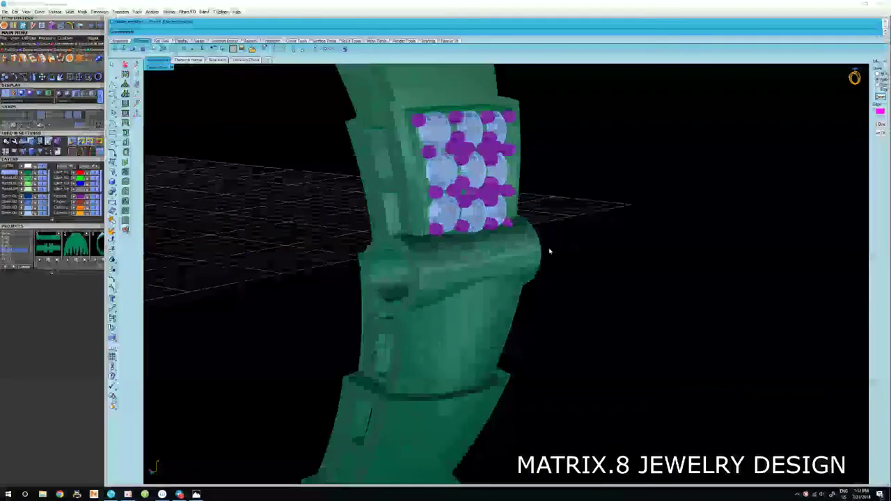
right_click_drag(547, 253, 501, 265)
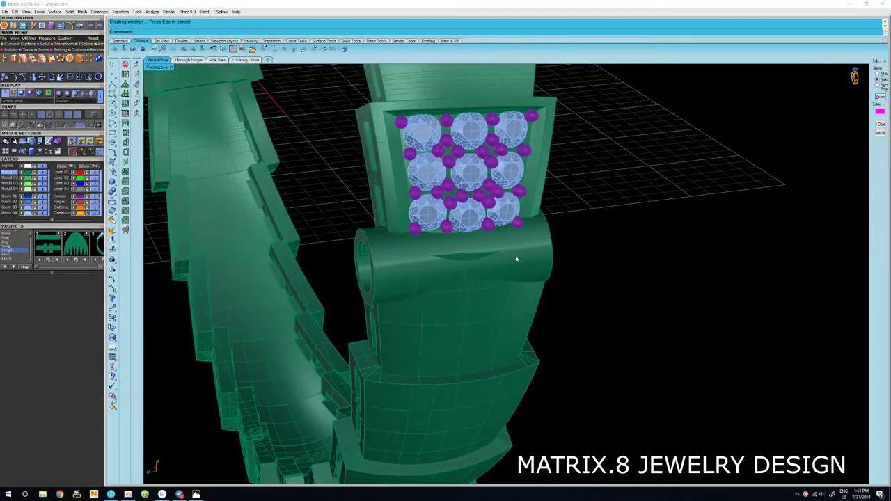
left_click(513, 257)
scroll(439, 256, "up", 2)
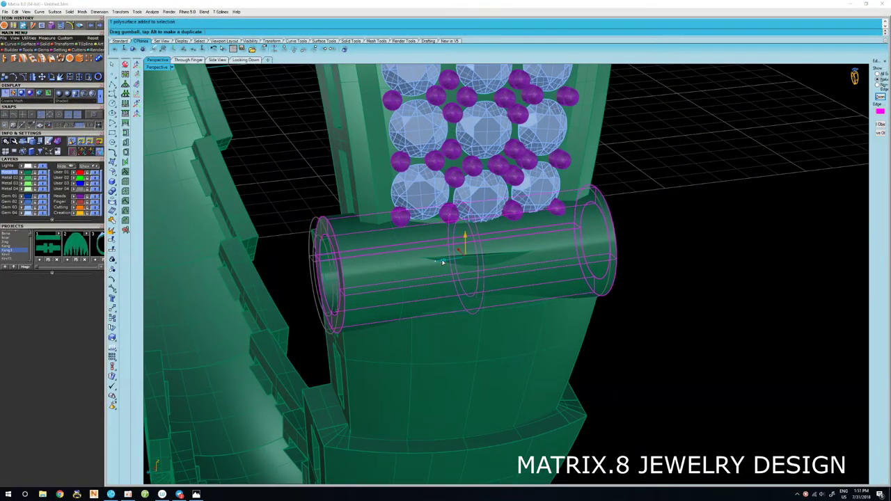
Select the inner circle curve inside the hinge barrel.
left_click(627, 299)
mouse_move(626, 299)
right_mouse_down()
mouse_move(588, 279)
mouse_move(487, 262)
mouse_move(685, 272)
mouse_move(800, 265)
mouse_move(598, 266)
mouse_move(597, 259)
mouse_move(687, 258)
right_mouse_up()
scroll(495, 265, "up", 3)
right_click_drag(495, 265, 548, 265)
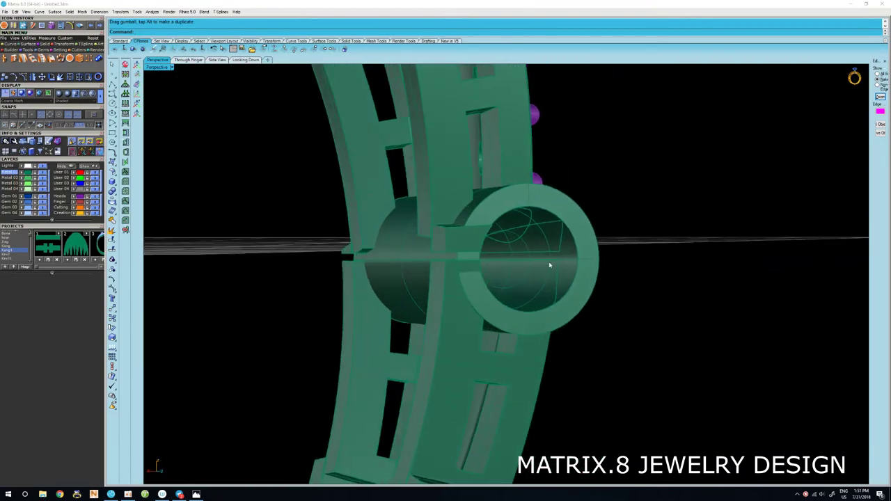
left_click(549, 266)
key("Return")
left_click(531, 256)
key("Escape")
Extrude the inner circle into a pin cylinder running through the barrel.
right_click_drag(487, 259, 468, 281)
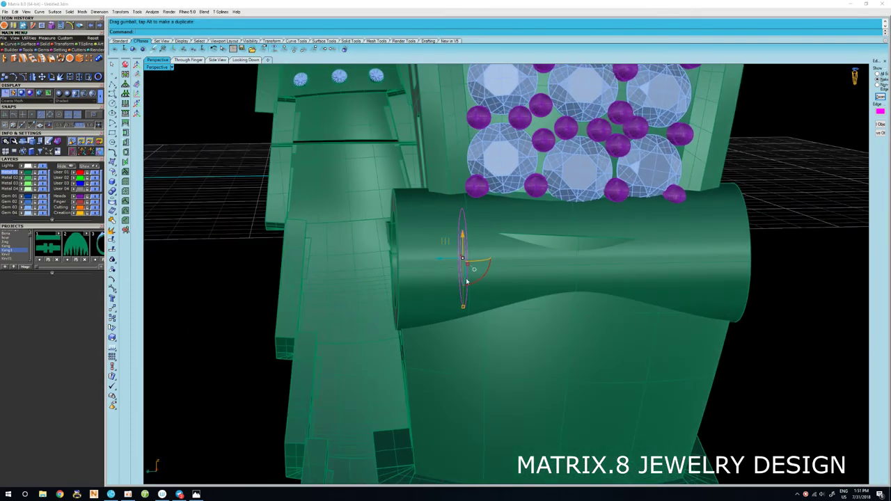
left_click_drag(466, 281, 572, 277, "ctrl")
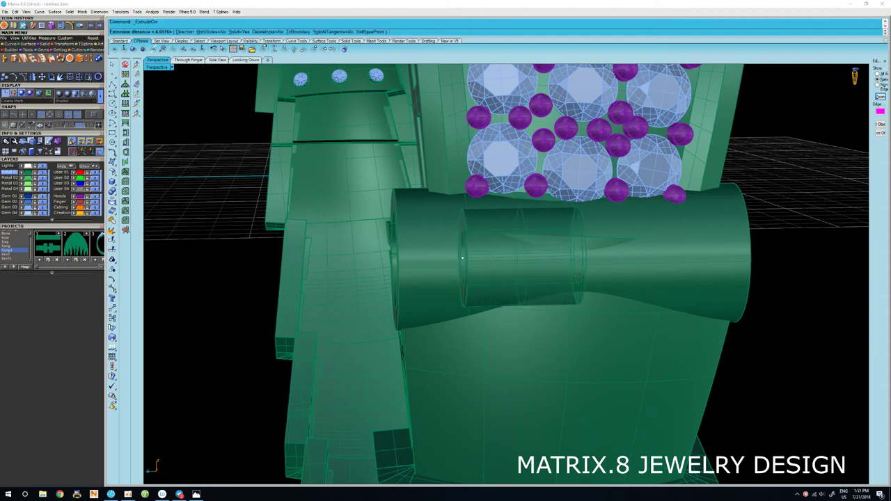
left_click(577, 277)
mouse_move(436, 269)
right_mouse_down()
mouse_move(511, 260)
mouse_move(294, 265)
mouse_move(413, 288)
mouse_move(449, 285)
mouse_move(344, 286)
mouse_move(376, 277)
right_mouse_up()
scroll(511, 259, "down", 5)
Draw a flat rectangle cutter across the barrel in the through-finger view.
key("ctrl+m")
key("Right")
key("Right")
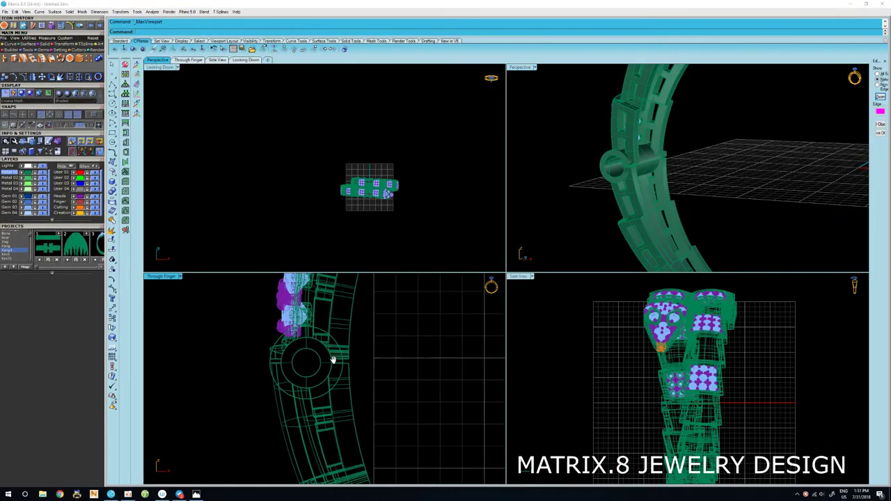
key("Right")
type("rectangle")
key("Return")
key("Right")
key("Right")
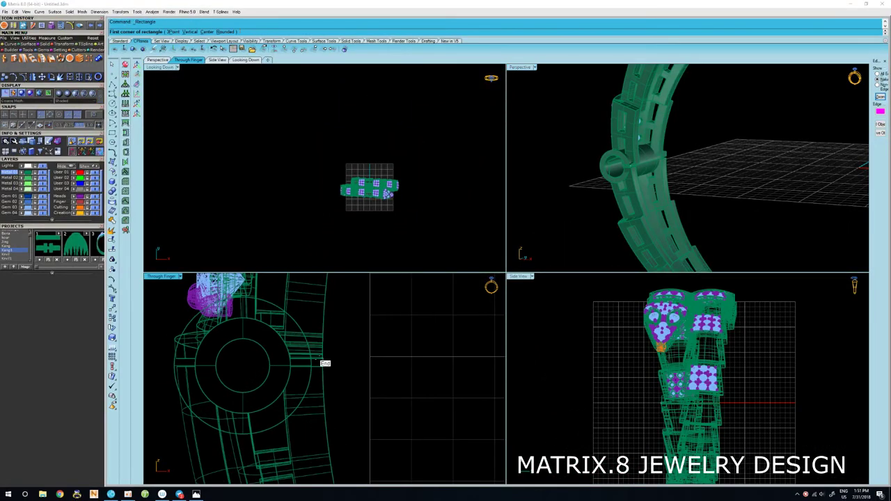
left_click(322, 361)
key("Right")
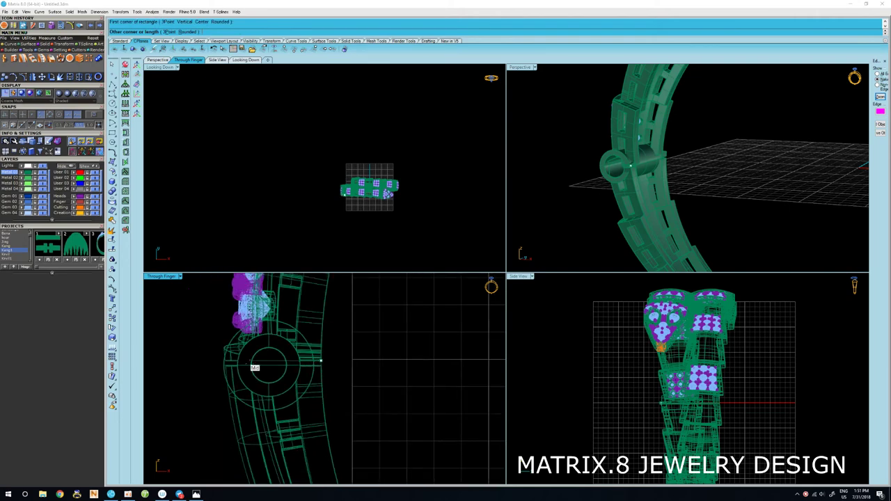
key("Right")
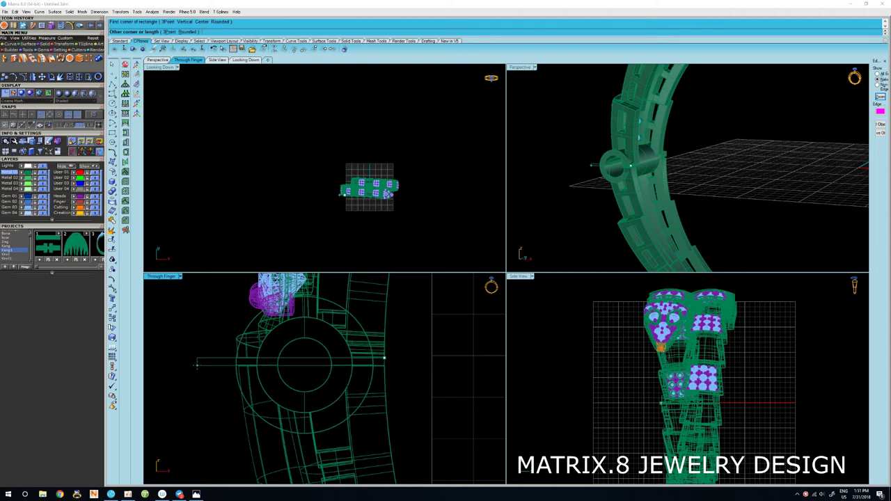
left_click(197, 366)
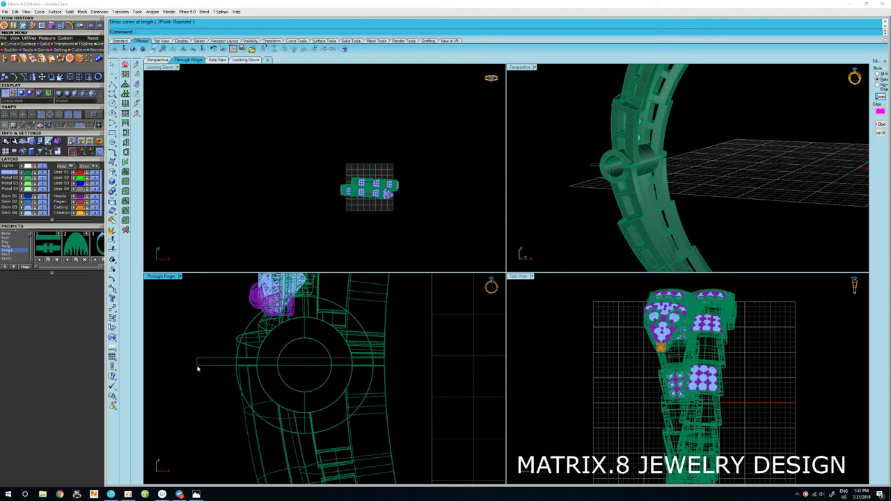
Split the hinge barrel tube with the rectangle curve and inspect the cut.
scroll(622, 185, "up", 3)
left_click(617, 188)
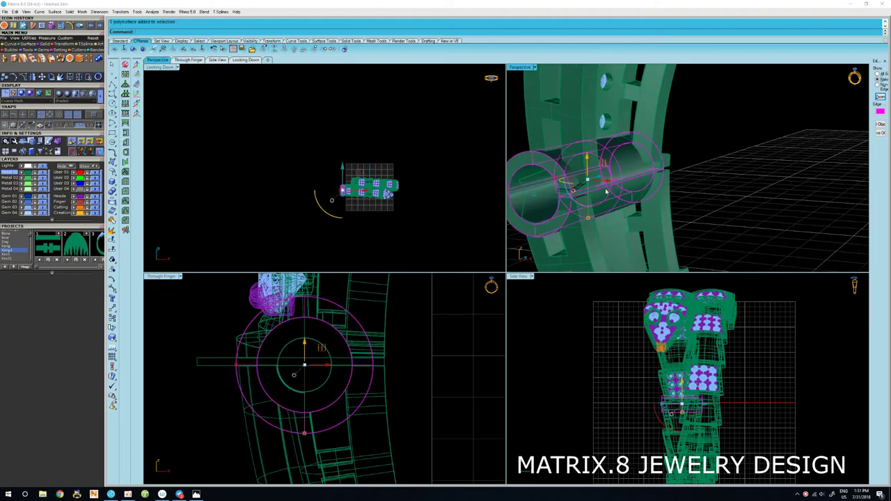
right_click_drag(617, 188, 575, 211)
left_click(581, 207)
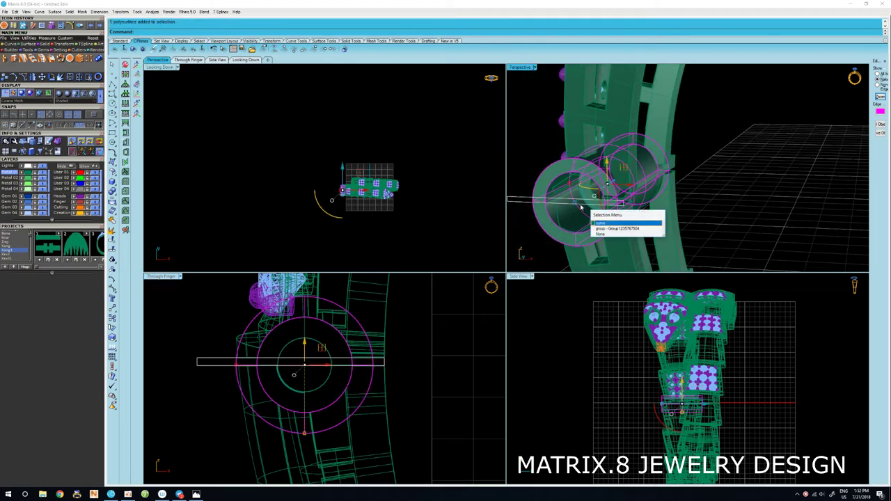
left_click(612, 223)
right_click_drag(394, 338, 364, 330)
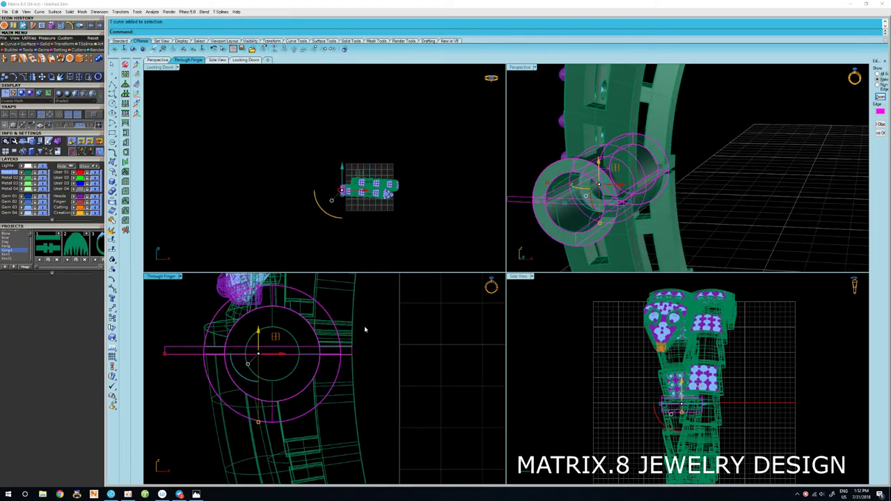
key("Return")
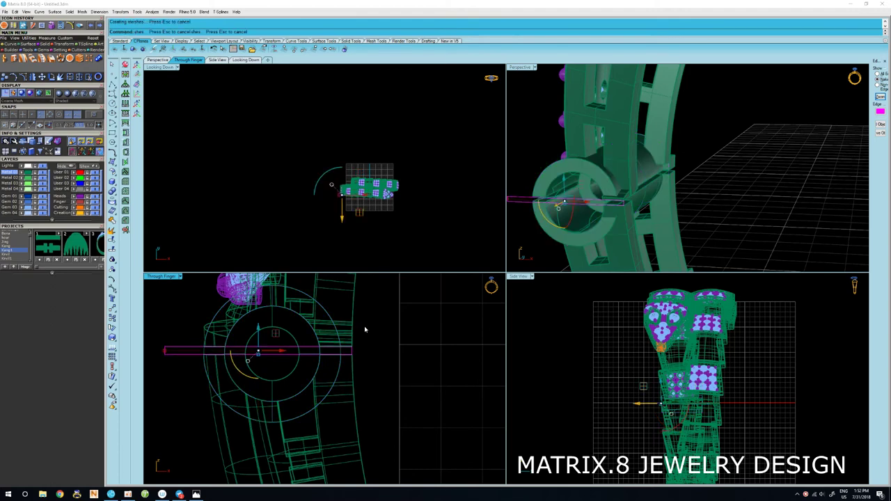
mouse_move(802, 159)
right_mouse_down()
mouse_move(638, 195)
mouse_move(764, 197)
right_mouse_up()
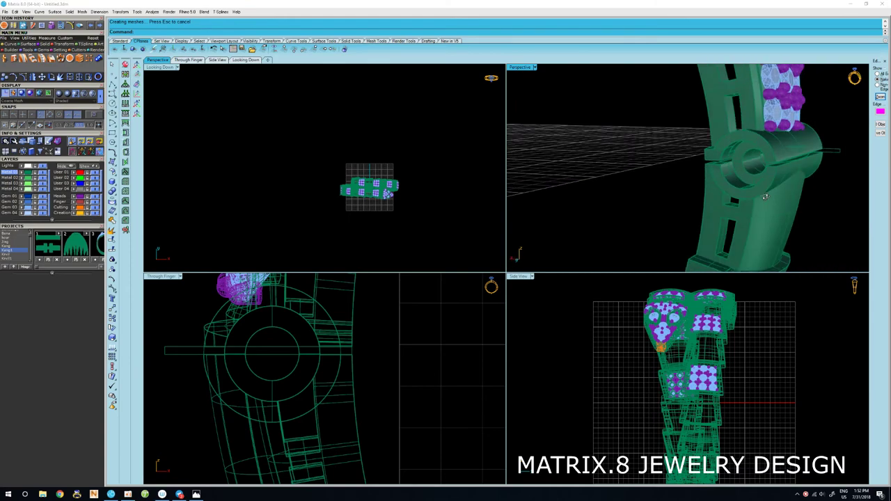
right_click_drag(813, 151, 652, 109)
key("ctrl+m")
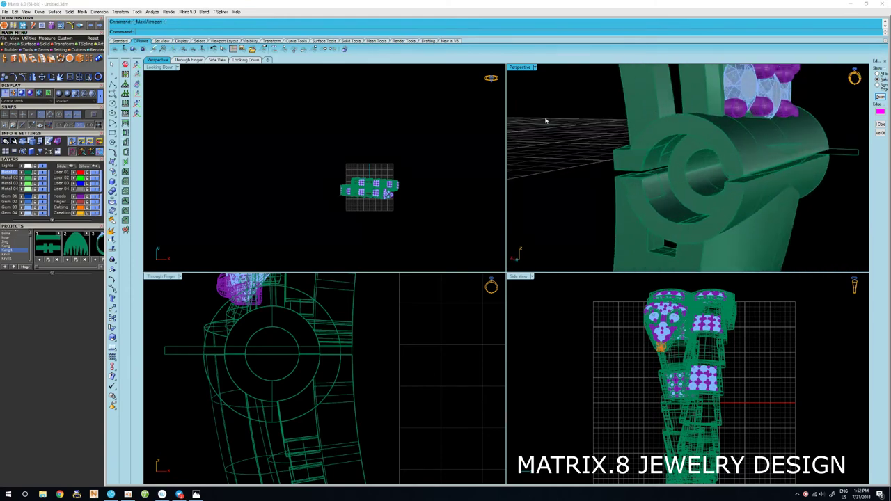
mouse_move(564, 241)
right_mouse_down()
mouse_move(656, 255)
mouse_move(628, 255)
mouse_move(632, 244)
right_mouse_up()
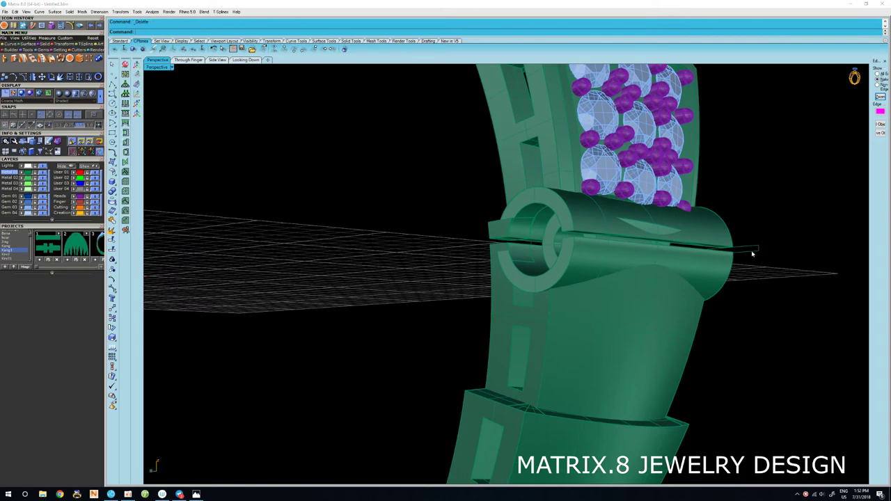
Slide one half of the split tube along the barrel.
scroll(752, 231, "up", 10)
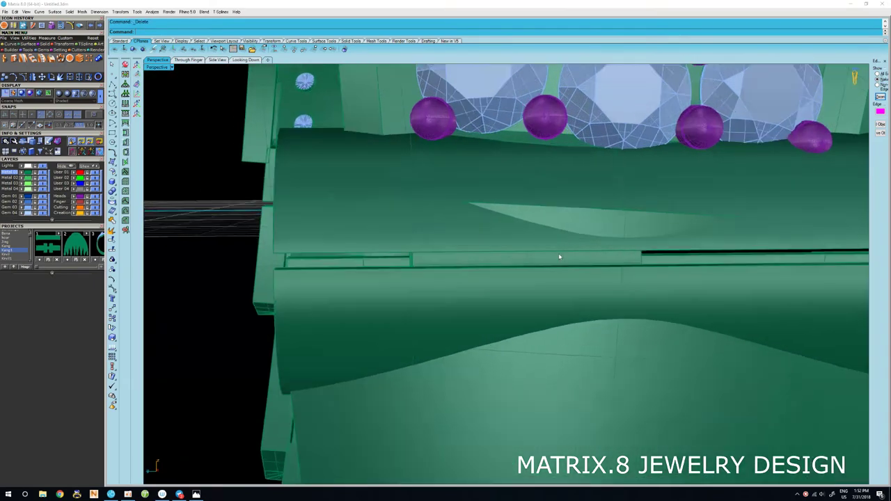
left_click(559, 256)
scroll(560, 258, "down", 4)
scroll(561, 257, "down", 3)
scroll(564, 258, "down", 3)
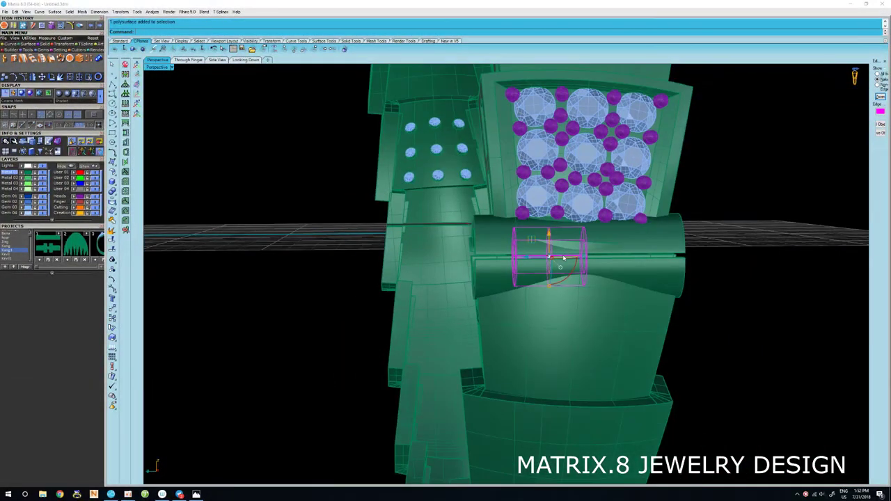
right_click_drag(564, 257, 557, 256)
left_click_drag(517, 260, 544, 263)
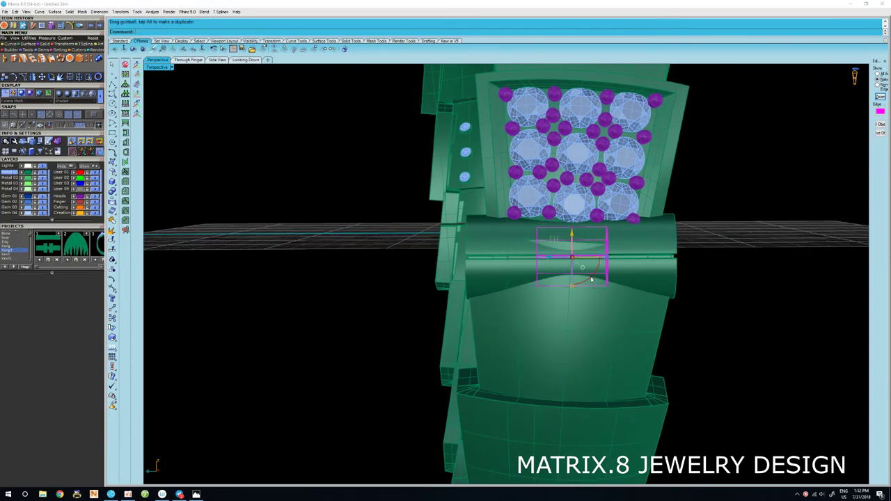
left_click(730, 304)
Slide another barrel section right along the hinge axis.
right_click_drag(730, 304, 627, 253)
scroll(624, 252, "up", 5)
scroll(640, 245, "up", 3)
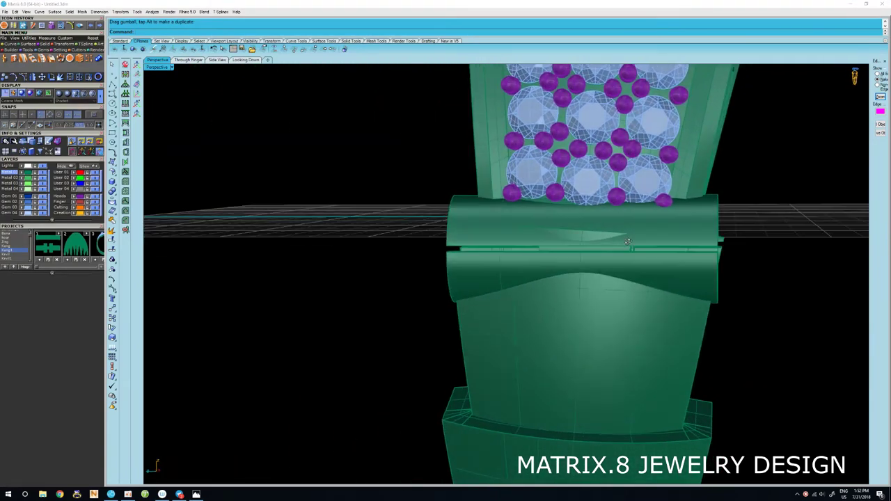
scroll(627, 253, "up", 3)
left_click(626, 251)
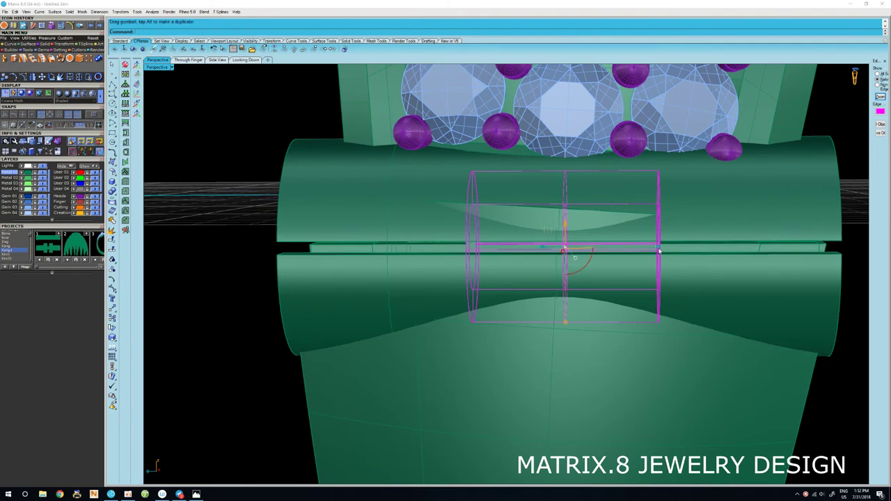
scroll(626, 265, "down", 3)
scroll(626, 265, "down", 2)
scroll(626, 265, "up", 3)
scroll(608, 265, "up", 1)
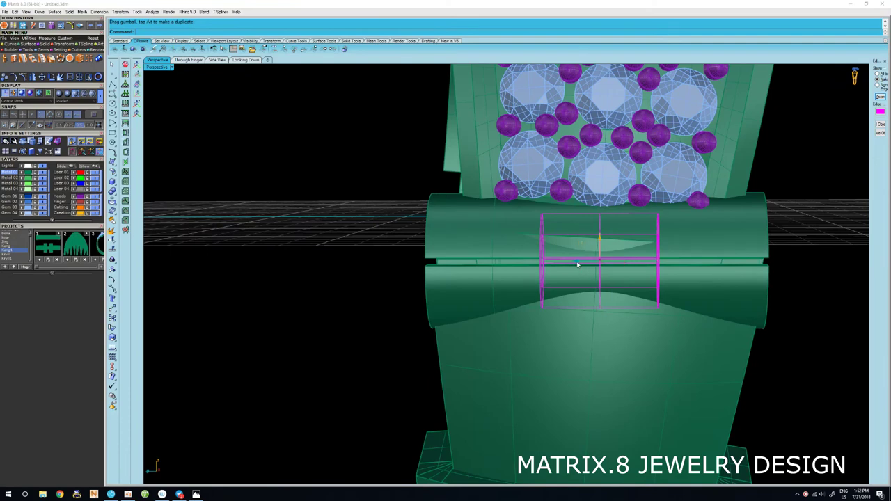
left_click_drag(577, 263, 706, 263)
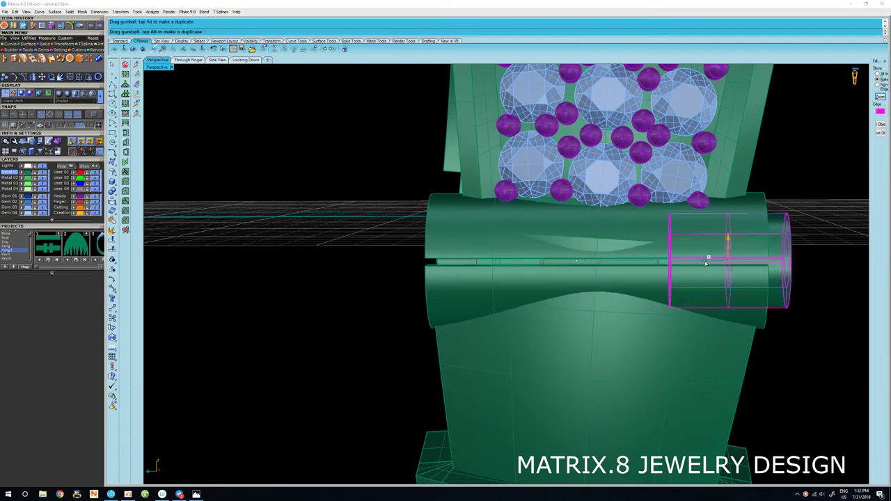
left_click_drag(706, 263, 699, 263)
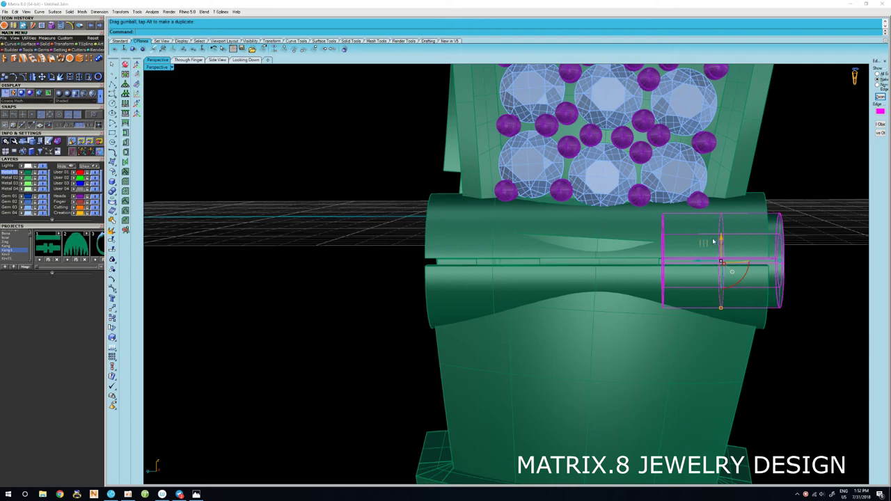
Move a knuckle cylinder left along the hinge, then select the lower barrel cylinder.
right_click_drag(712, 241, 633, 244)
left_click_drag(630, 248, 386, 237)
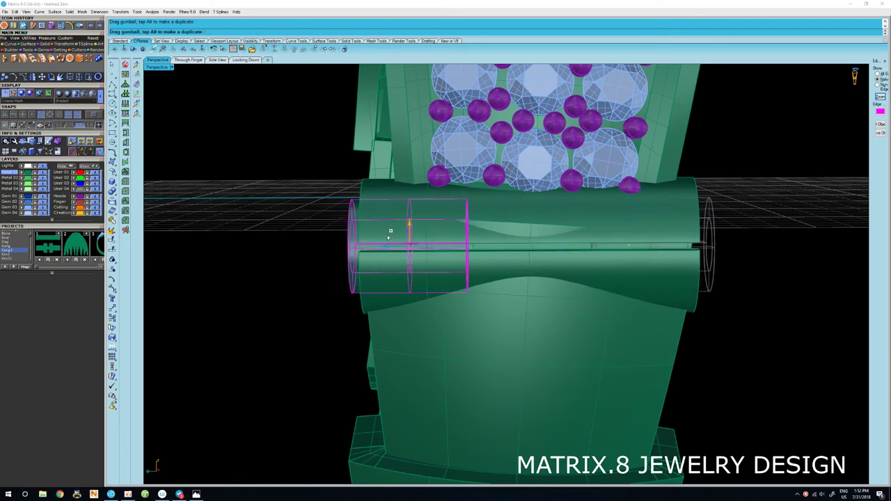
left_click(738, 353)
right_click_drag(738, 354, 632, 270)
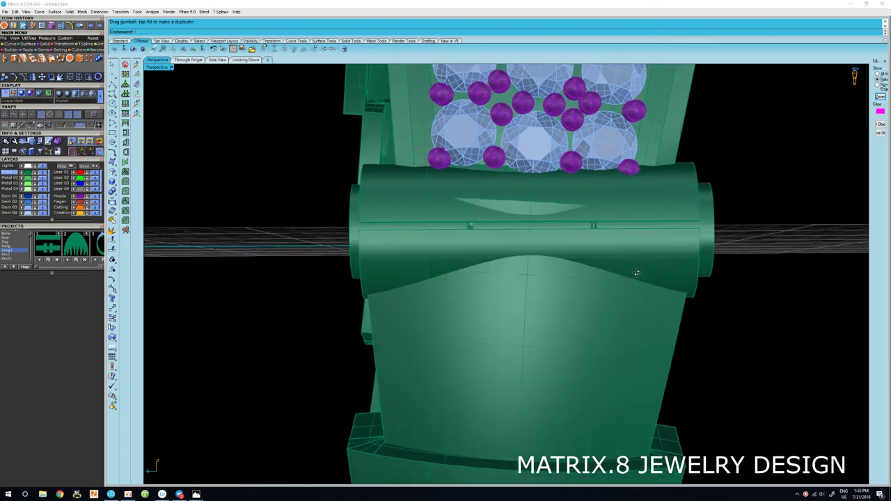
left_click(632, 270)
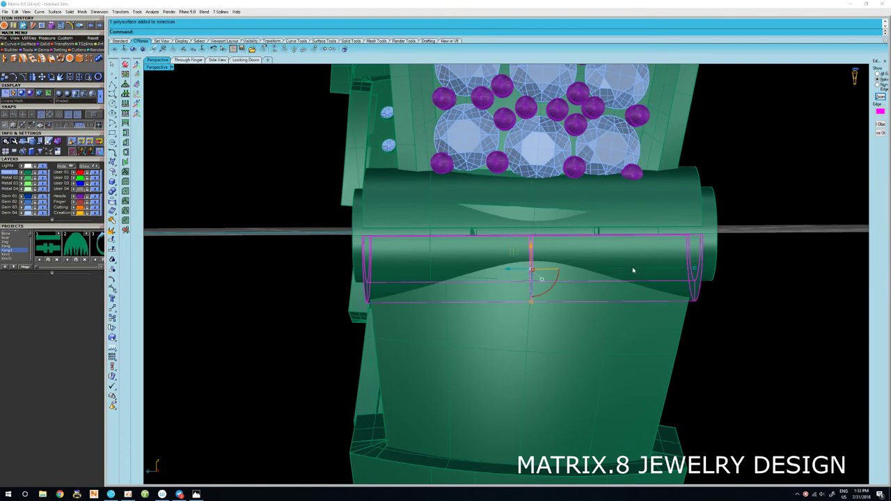
Hide one knuckle cylinder, then try shifting the right barrel cylinder and undo the move.
key("ctrl+h")
right_click_drag(582, 247, 607, 228)
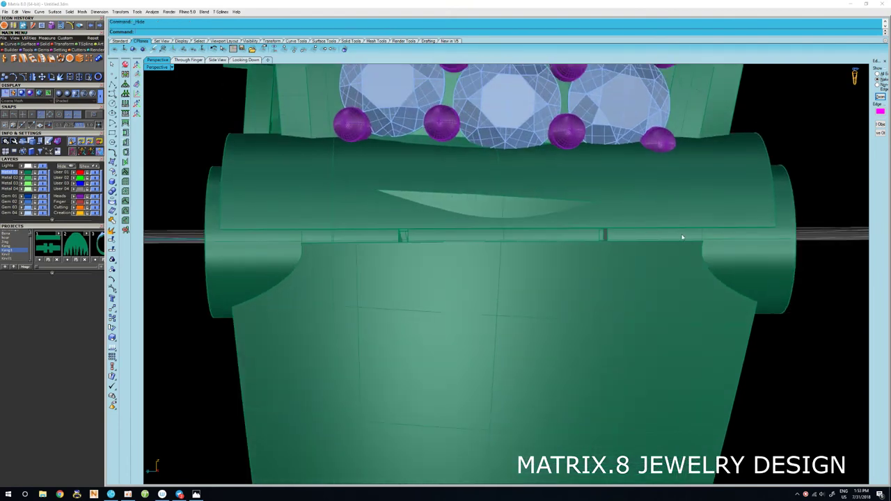
right_click_drag(682, 237, 725, 260)
scroll(705, 243, "down", 3)
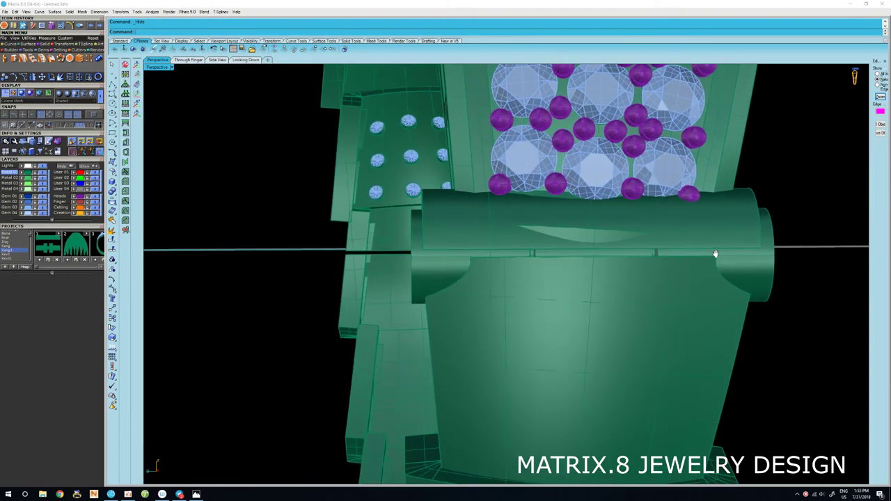
left_click(729, 261)
scroll(735, 263, "up", 2)
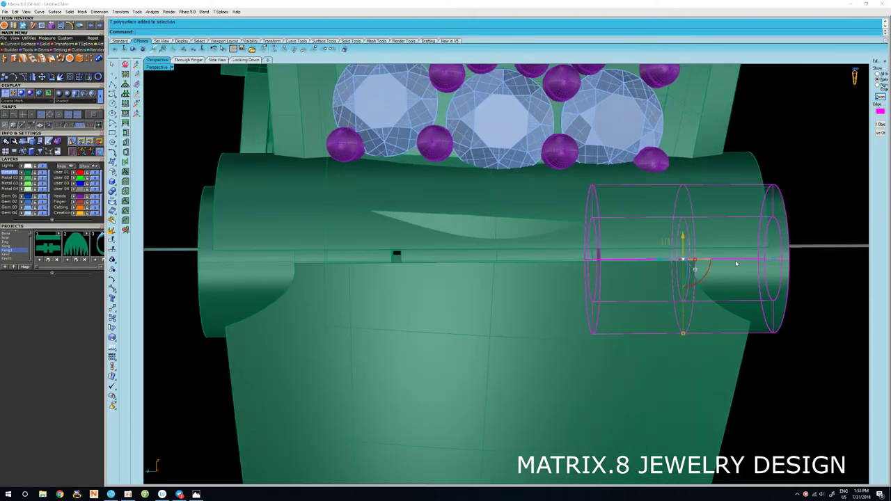
mouse_move(661, 261)
left_mouse_down()
mouse_move(702, 264)
mouse_move(733, 291)
left_mouse_up()
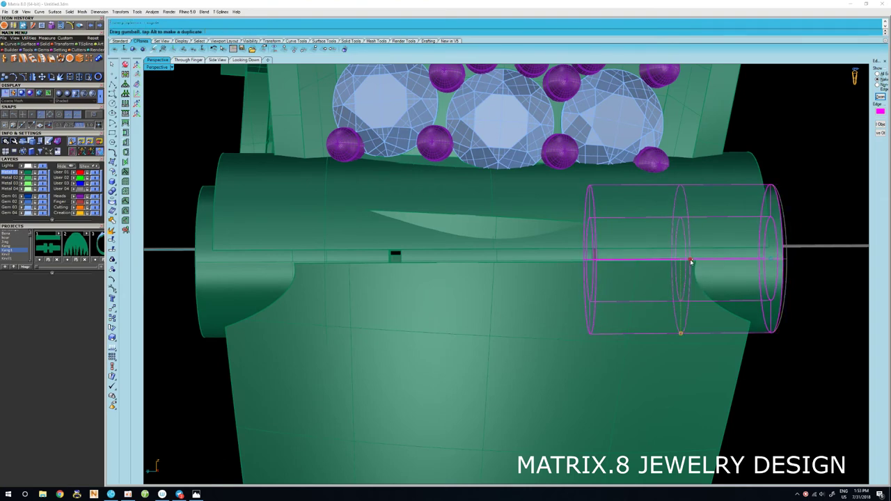
key("ctrl+z")
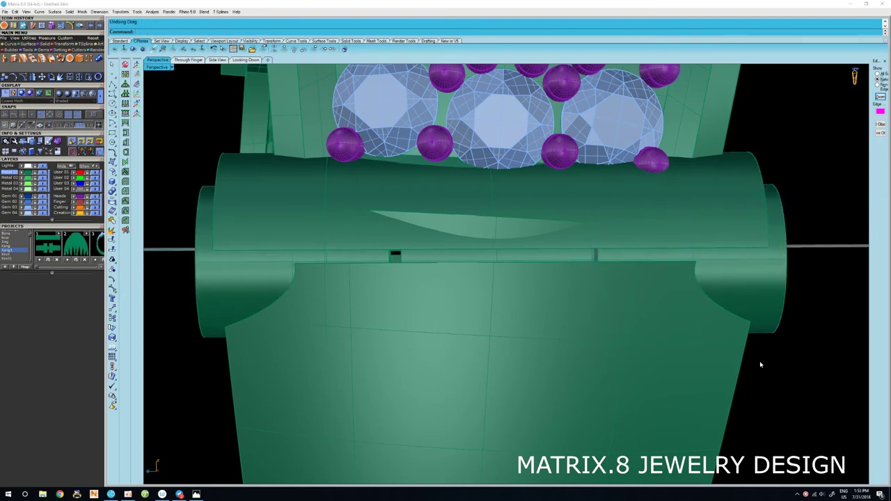
Slide the left barrel cylinder right along the hinge pin.
left_click(293, 266)
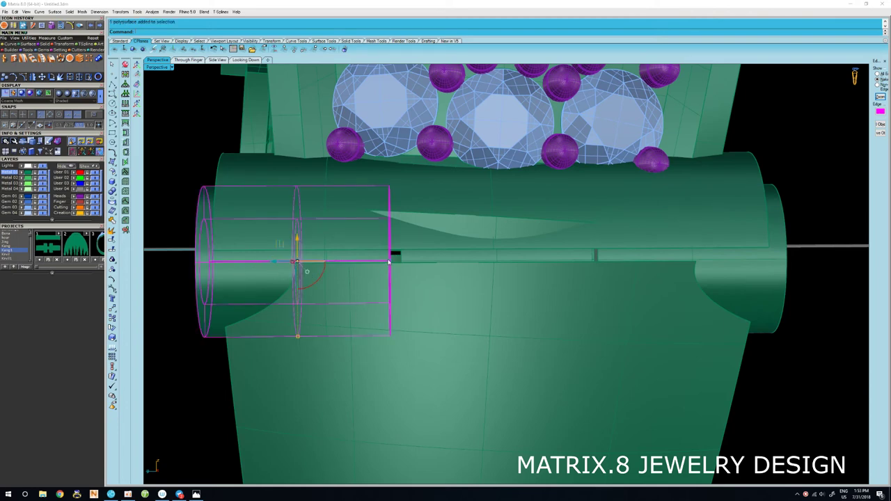
left_click_drag(385, 265, 381, 263)
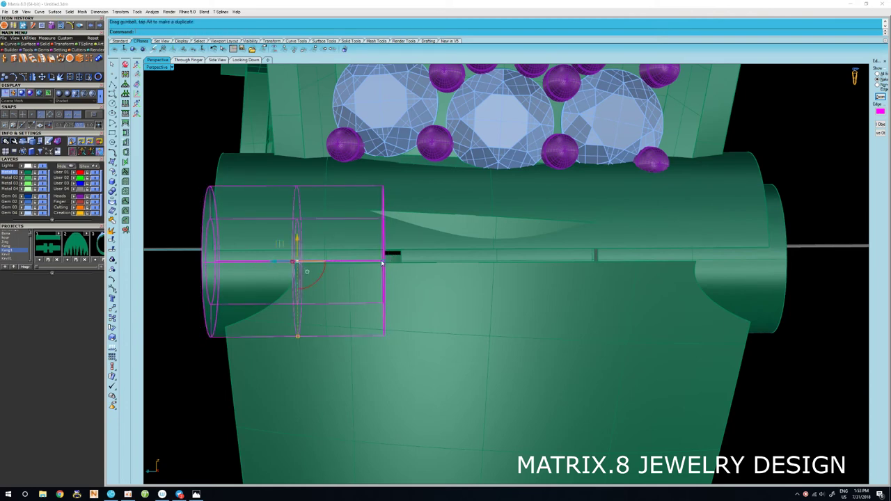
left_click_drag(276, 263, 285, 265)
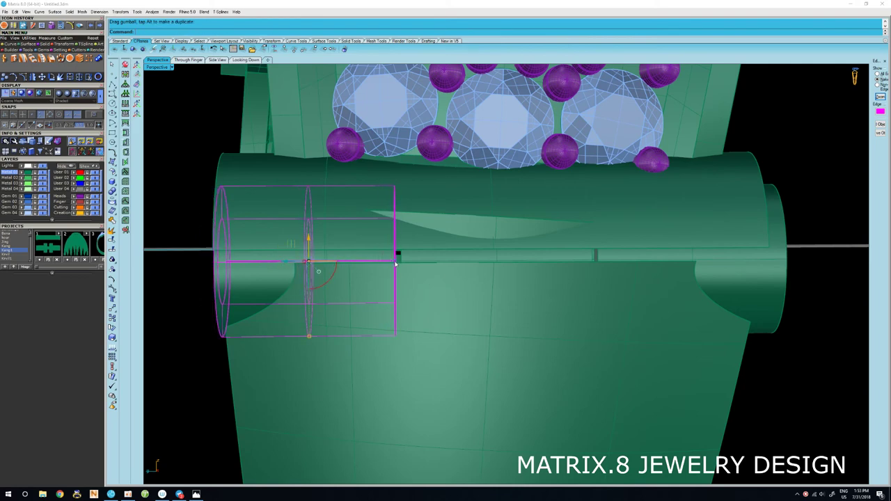
right_click_drag(395, 263, 613, 318)
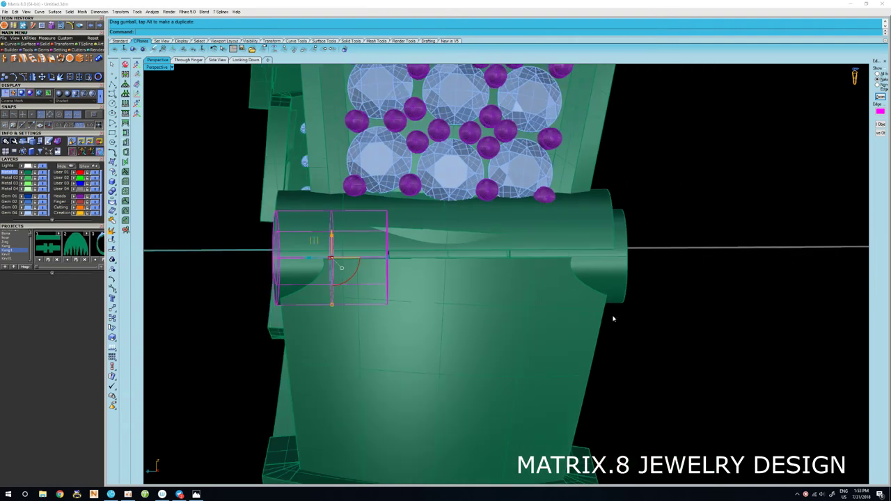
left_click(636, 312)
scroll(527, 254, "up", 3)
scroll(558, 268, "down", 3)
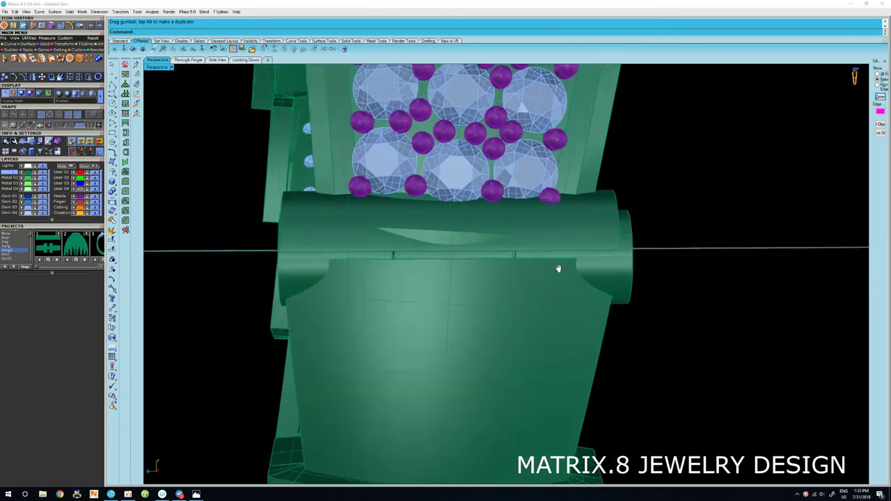
scroll(658, 300, "up", 2)
scroll(658, 300, "up", 2)
Slide a hinge knuckle cylinder left along the pin and shorten it from both ends.
left_click(660, 300)
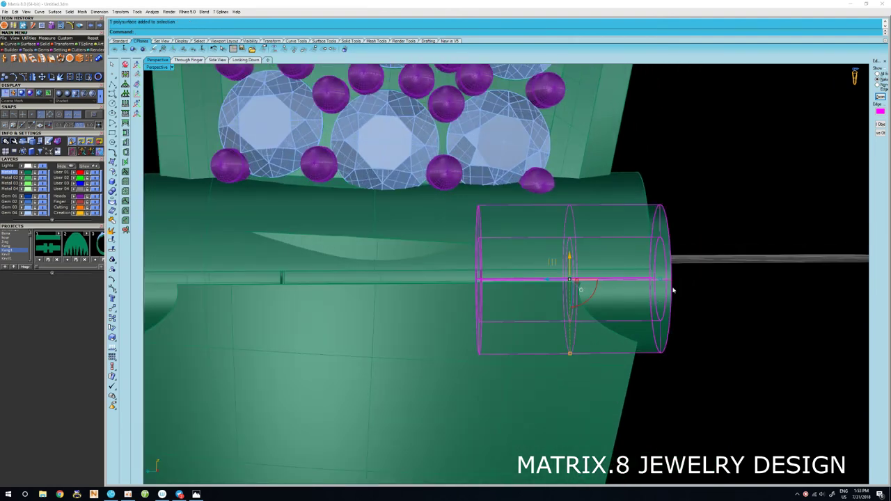
left_click_drag(665, 284, 661, 282)
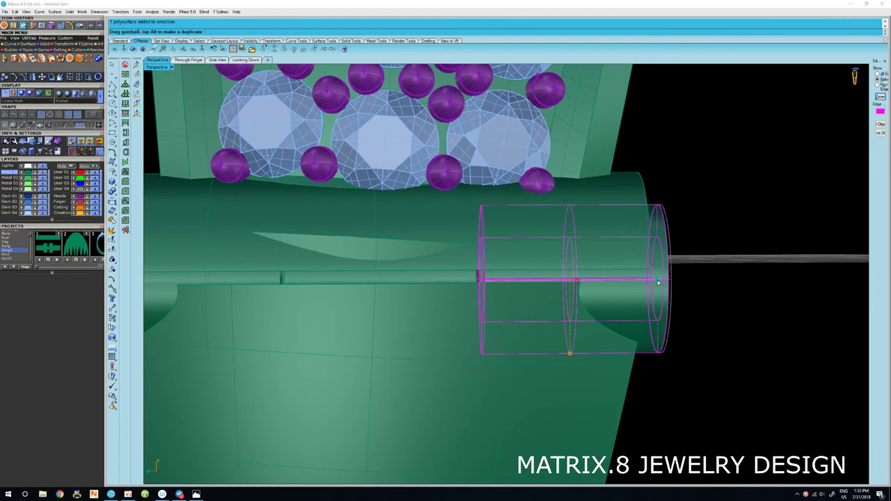
left_click(684, 278)
right_click_drag(684, 278, 609, 264)
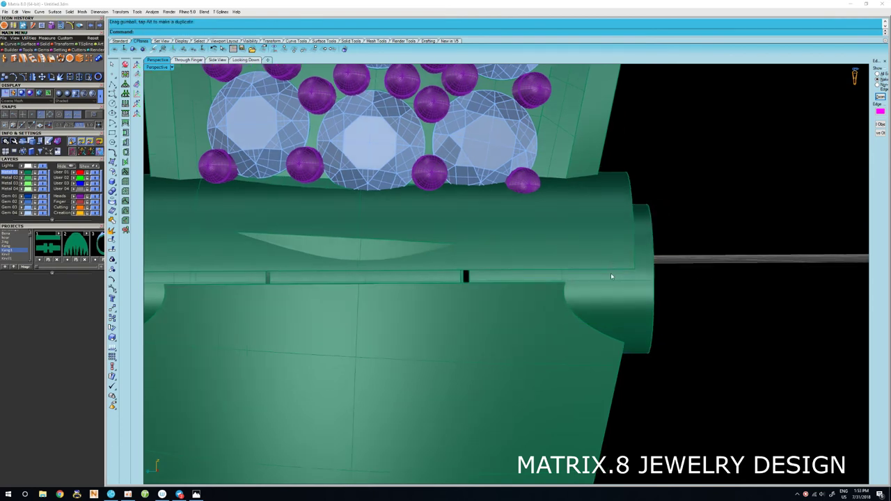
left_click(611, 276)
scroll(593, 288, "up", 2)
left_click_drag(495, 276, 498, 276)
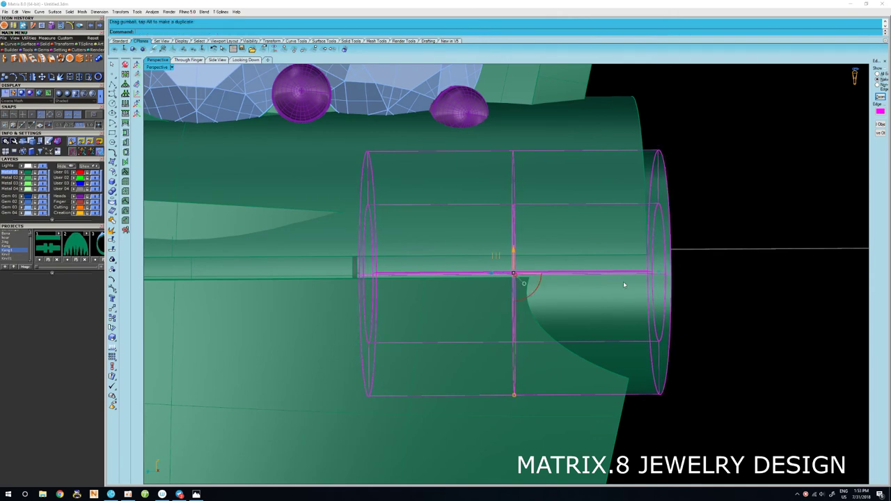
left_click_drag(660, 277, 486, 277)
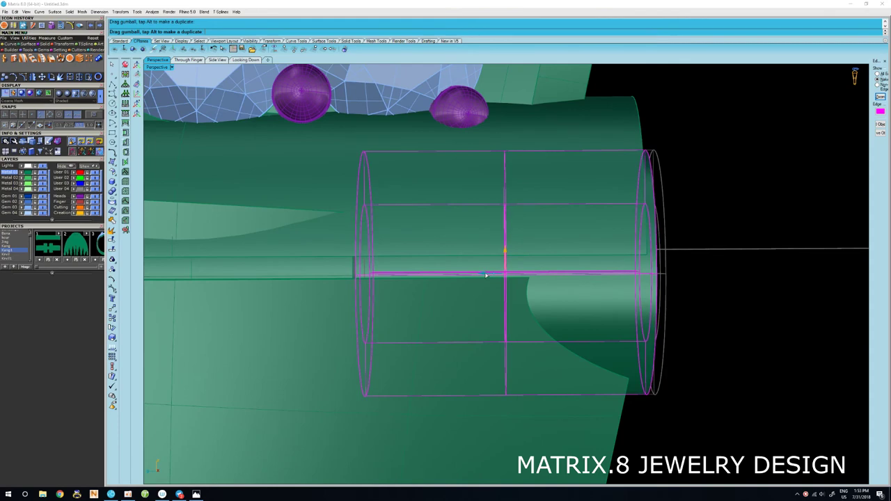
left_click(712, 282)
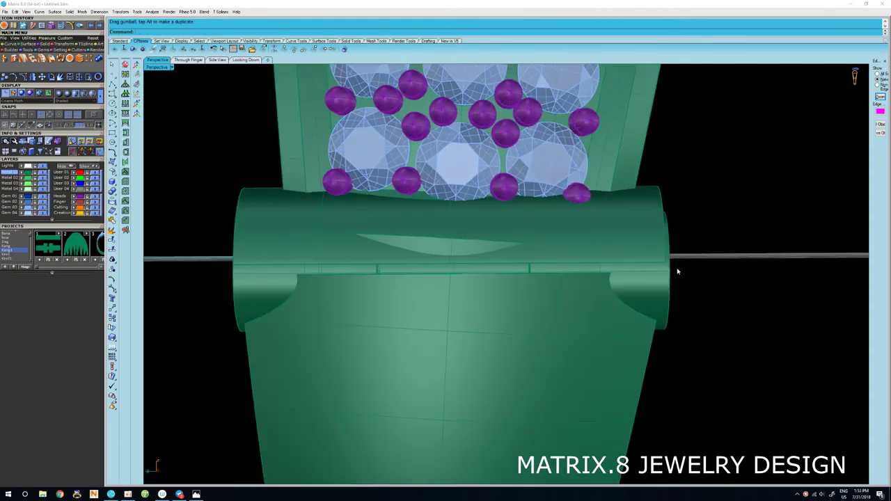
Slide another hinge cylinder further left along the pin.
right_click_drag(641, 280, 640, 278)
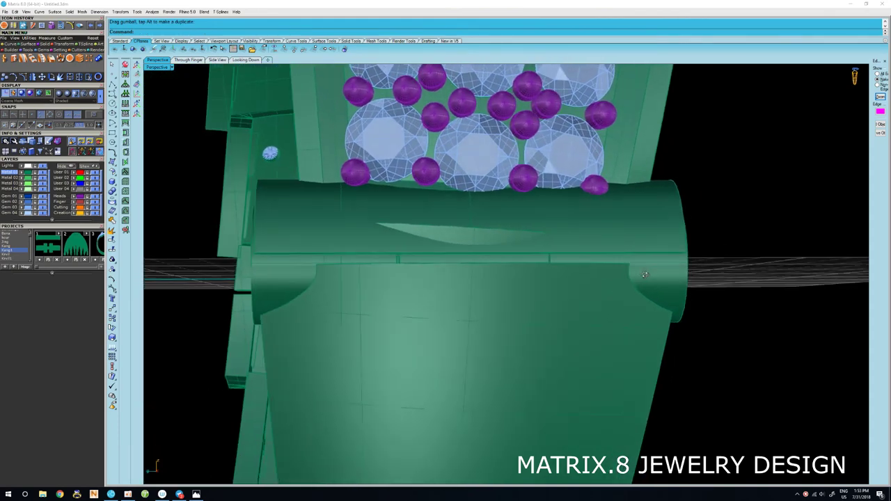
scroll(641, 277, "up", 2)
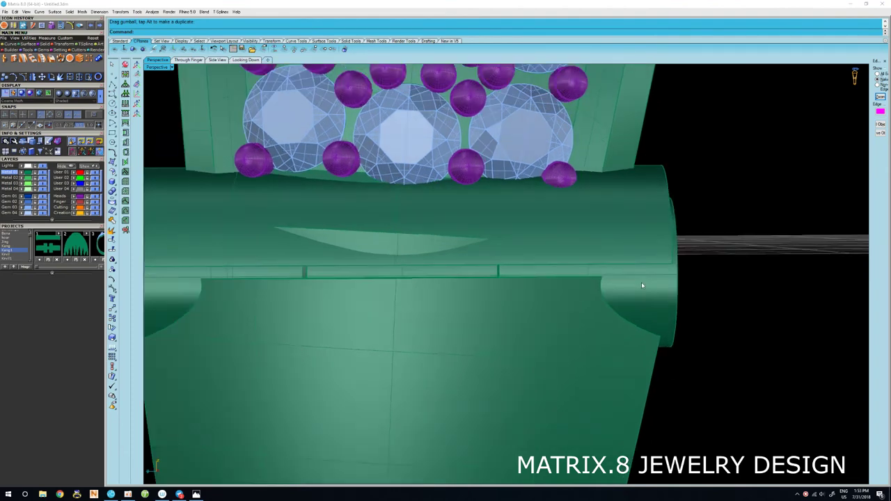
left_click(641, 282)
scroll(640, 284, "up", 3)
scroll(642, 288, "up", 1)
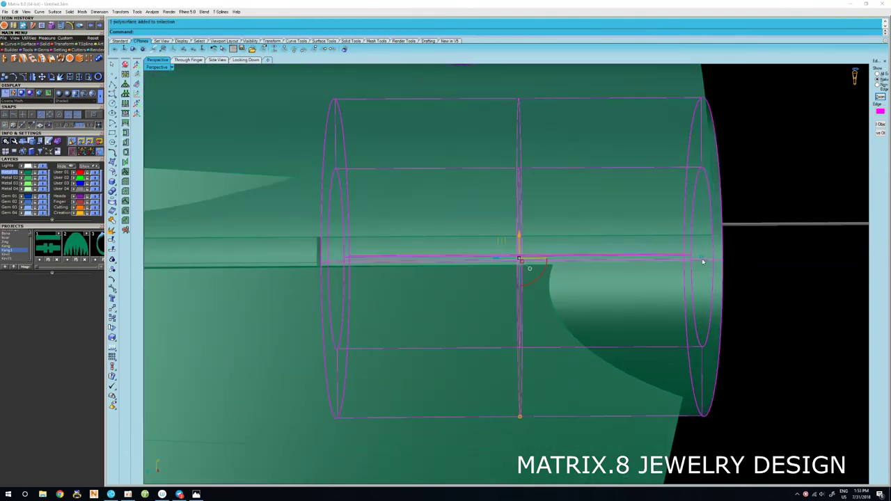
left_click_drag(701, 260, 593, 261)
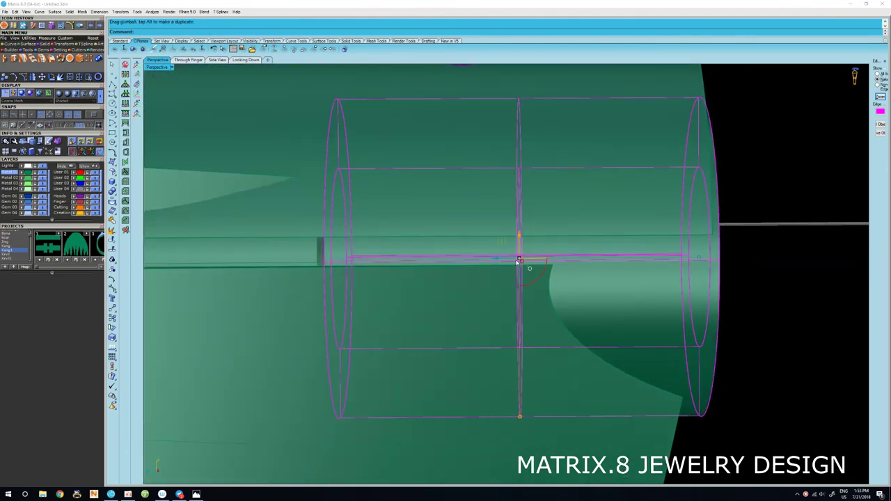
left_click_drag(498, 260, 496, 259)
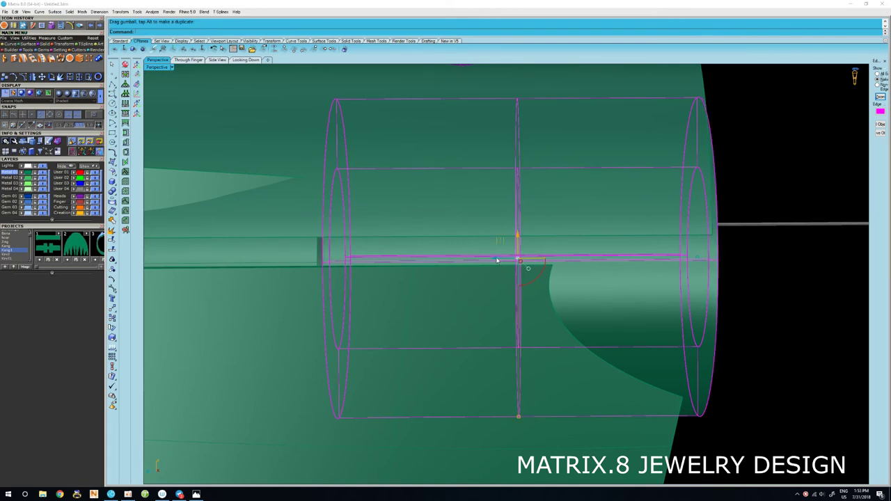
left_click(713, 325)
scroll(712, 325, "down", 2)
Select the short middle knuckle cylinder and orbit so the bangle stands upright.
mouse_move(609, 270)
right_mouse_down()
mouse_move(612, 259)
mouse_move(626, 265)
mouse_move(446, 292)
mouse_move(598, 278)
mouse_move(590, 265)
mouse_move(417, 271)
mouse_move(516, 286)
right_mouse_up()
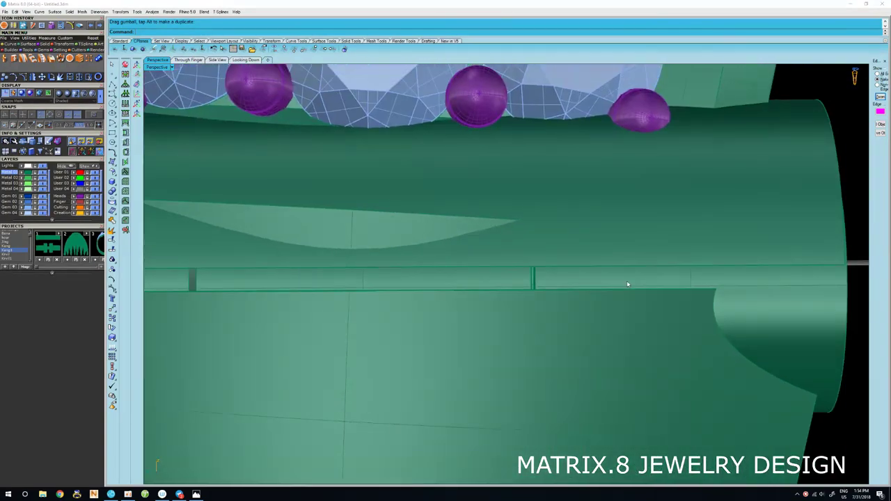
left_click(626, 279)
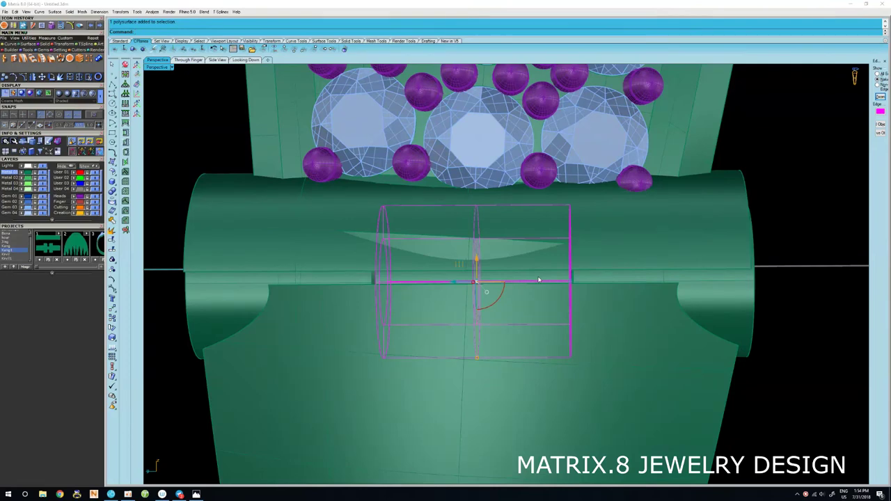
scroll(538, 280, "up", 2)
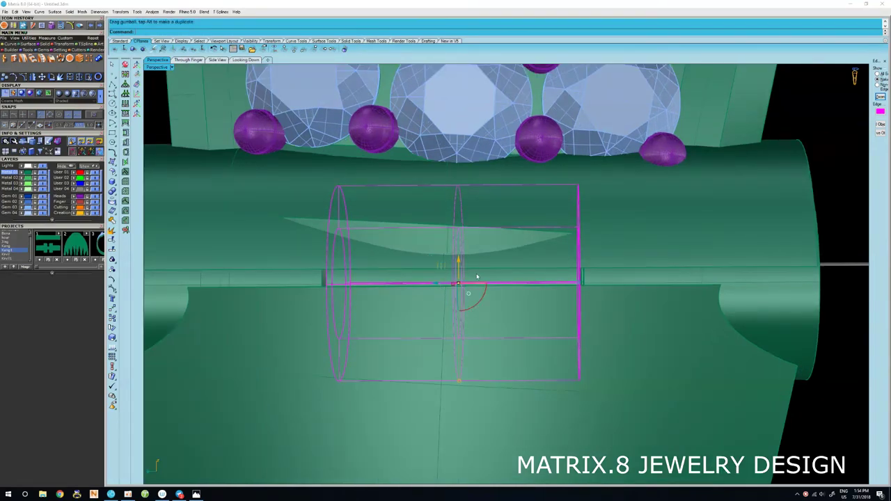
scroll(477, 277, "down", 5)
right_click_drag(642, 320, 487, 299)
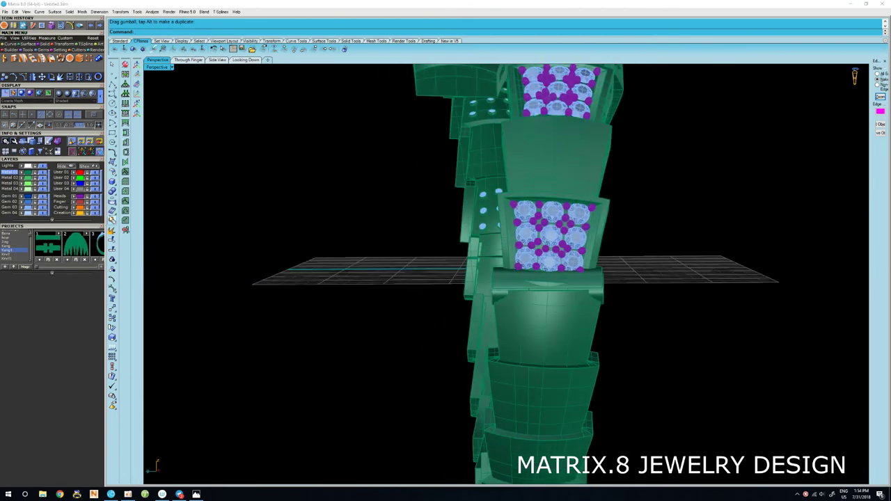
From a side view of the hinge, add the lower link's parts to the knuckle cylinder selection.
scroll(547, 311, "up", 5)
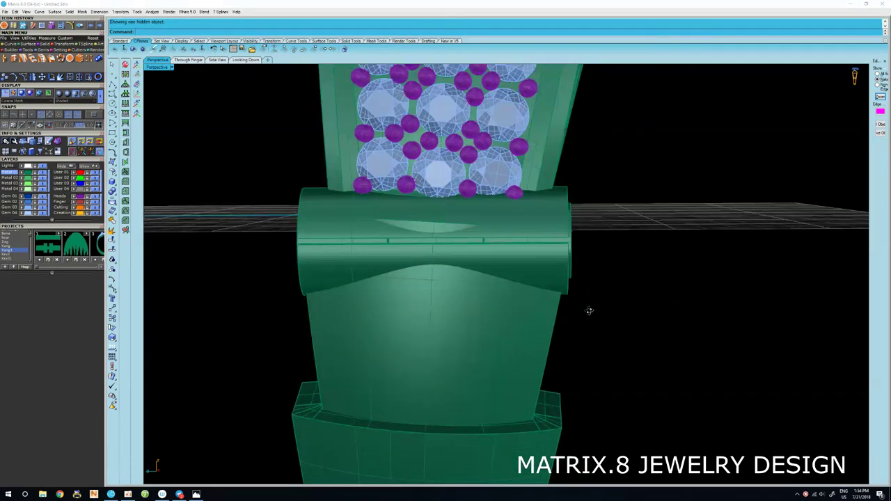
mouse_move(589, 308)
right_mouse_down()
mouse_move(510, 305)
mouse_move(555, 312)
mouse_move(544, 331)
mouse_move(455, 319)
mouse_move(541, 309)
right_mouse_up()
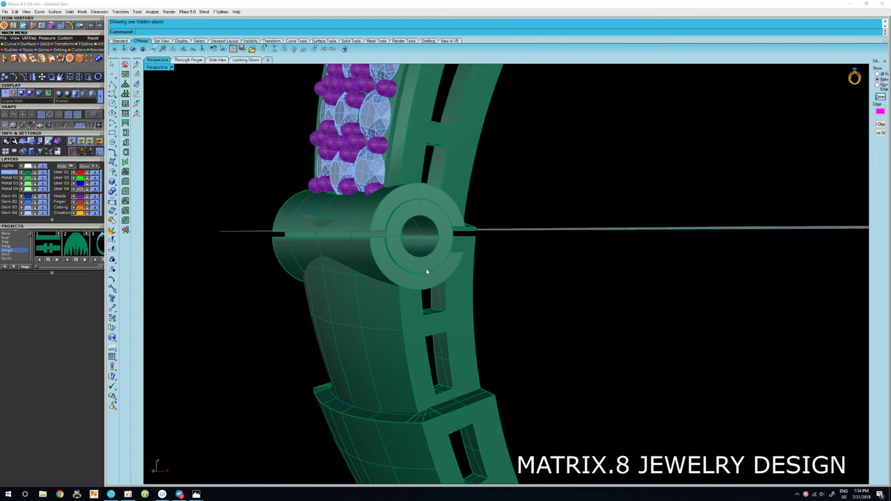
right_click_drag(350, 285, 327, 270)
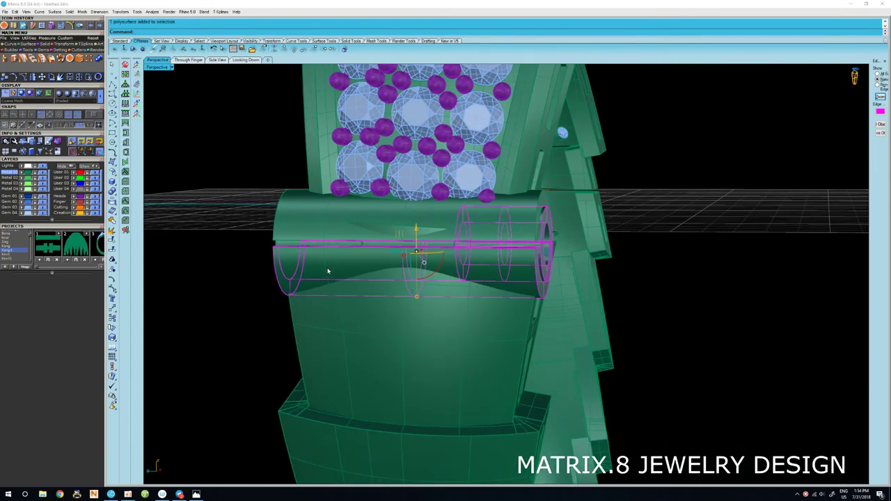
left_click(373, 307, "shift")
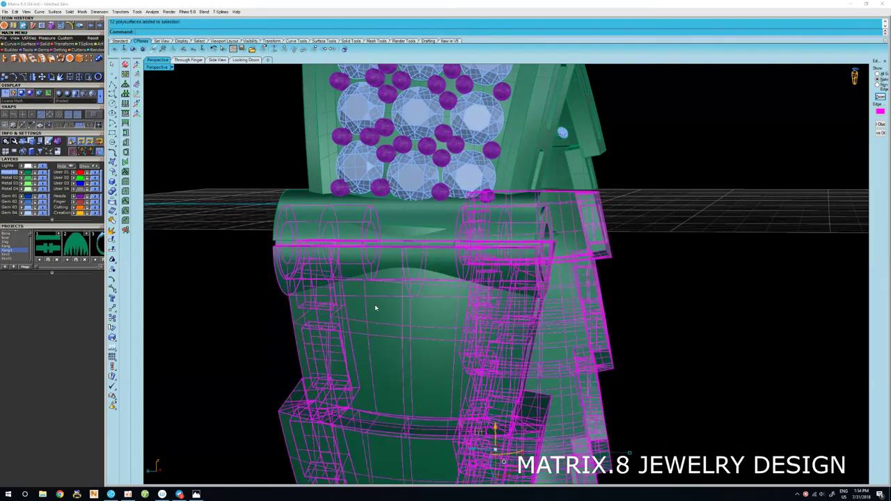
scroll(392, 308, "down", 5)
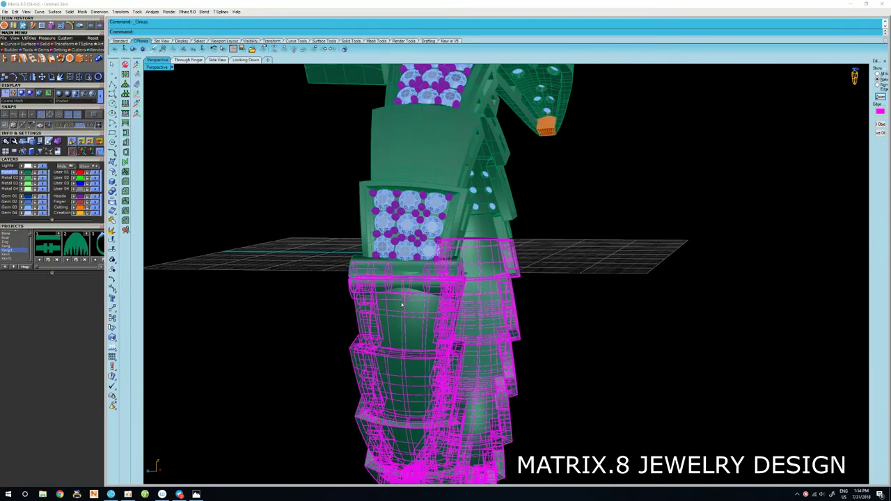
Hide the selected hinge and lower-link parts and orbit above the bangle.
key("ctrl+h")
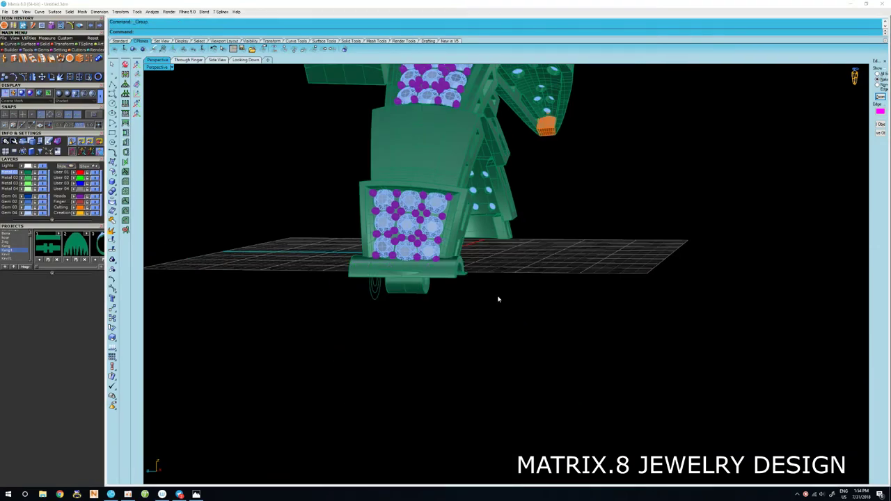
mouse_move(498, 299)
right_mouse_down()
mouse_move(481, 202)
mouse_move(493, 169)
right_mouse_up()
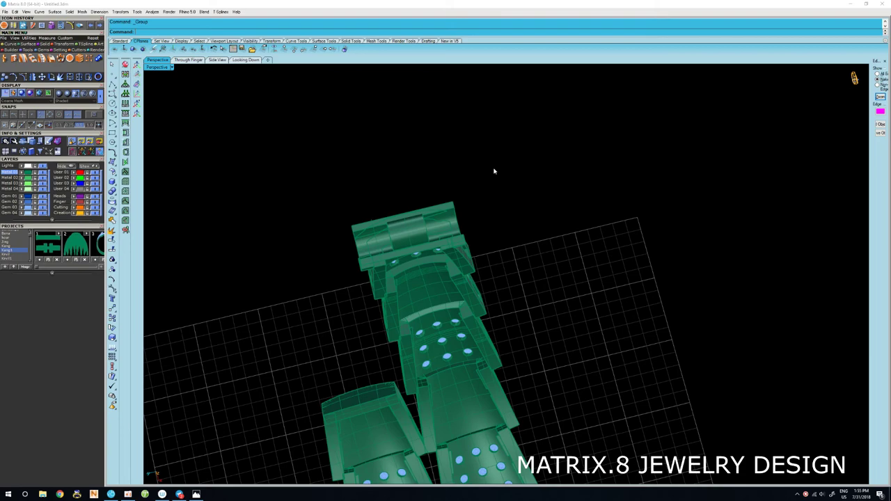
mouse_move(493, 170)
right_mouse_down()
mouse_move(496, 340)
mouse_move(482, 355)
mouse_move(487, 279)
mouse_move(640, 326)
mouse_move(660, 300)
mouse_move(543, 338)
mouse_move(532, 378)
mouse_move(598, 369)
mouse_move(661, 390)
mouse_move(706, 384)
right_mouse_up()
Delete the stray leftover circle and orbit to inspect the bangle from above.
key("Delete")
scroll(538, 334, "down", 3)
scroll(559, 355, "up", 2)
mouse_move(559, 355)
right_mouse_down()
mouse_move(564, 299)
mouse_move(592, 290)
mouse_move(649, 229)
mouse_move(650, 156)
mouse_move(514, 285)
mouse_move(422, 320)
mouse_move(382, 354)
mouse_move(451, 217)
mouse_move(447, 308)
mouse_move(515, 262)
mouse_move(611, 248)
right_mouse_up()
scroll(643, 170, "up", 3)
scroll(514, 285, "down", 3)
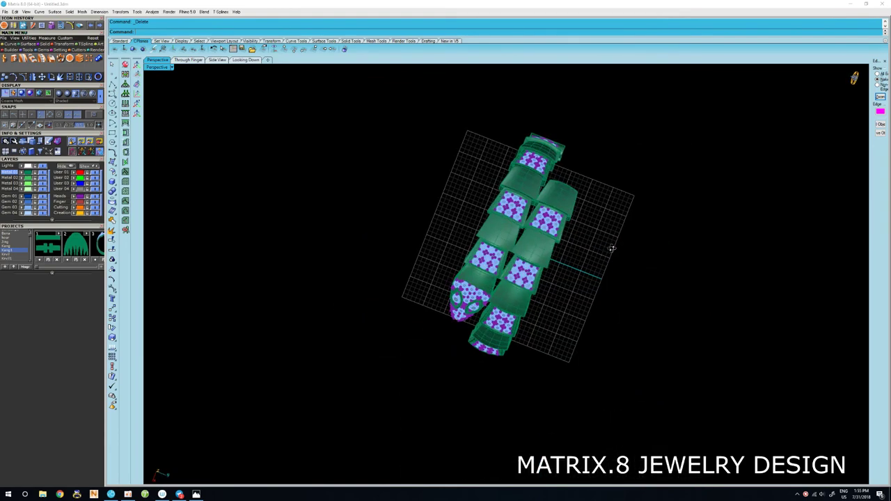
From a front view of the arch, select a single link segment and return to four views.
mouse_move(586, 313)
right_mouse_down()
mouse_move(624, 206)
mouse_move(635, 204)
mouse_move(529, 193)
right_mouse_up()
scroll(527, 190, "up", 2)
key("ctrl+a")
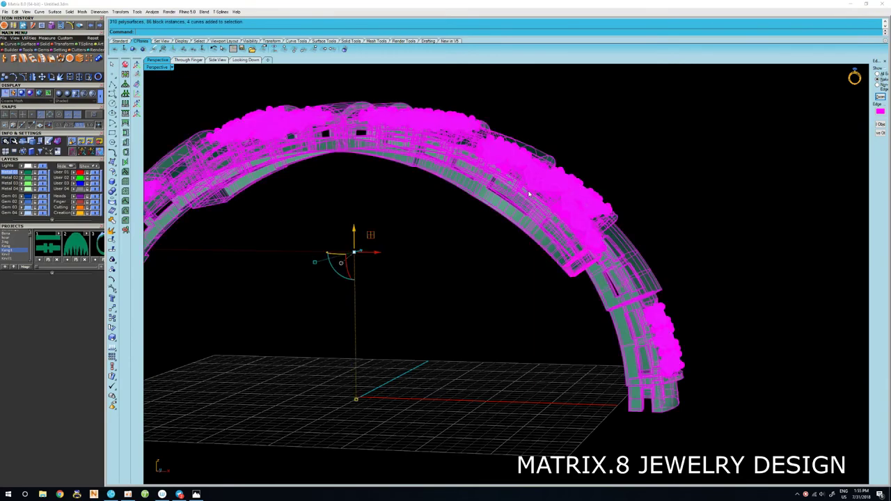
scroll(531, 207, "down", 2)
scroll(531, 208, "up", 1)
scroll(527, 209, "up", 2)
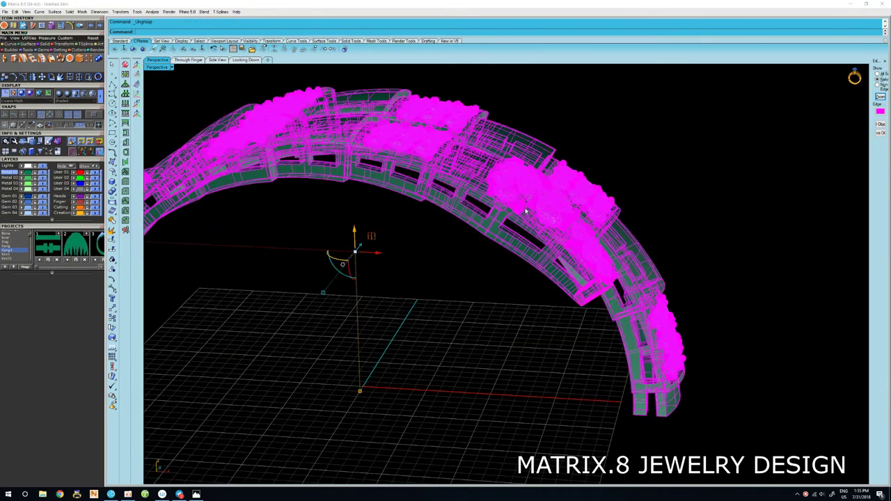
left_click(526, 210)
right_click_drag(522, 238, 529, 228)
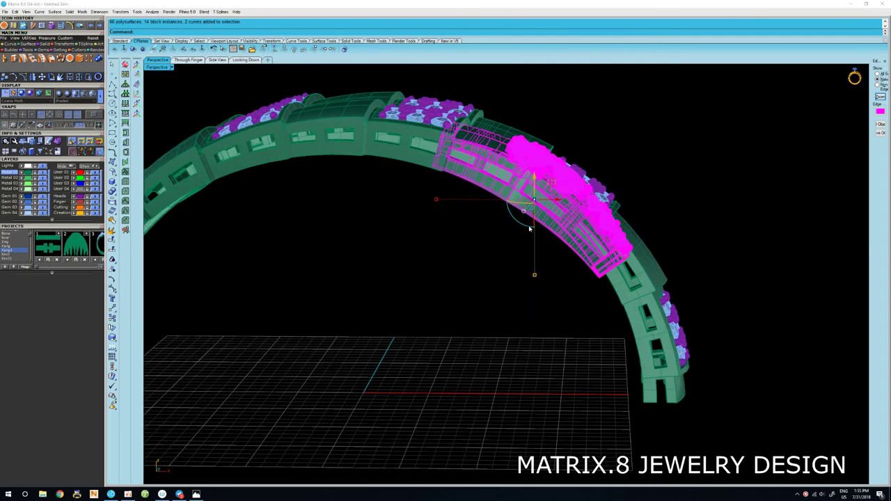
key("ctrl+m")
Frame the whole ring arch in the Through Finger view and orbit Perspective closer.
scroll(316, 348, "down", 3)
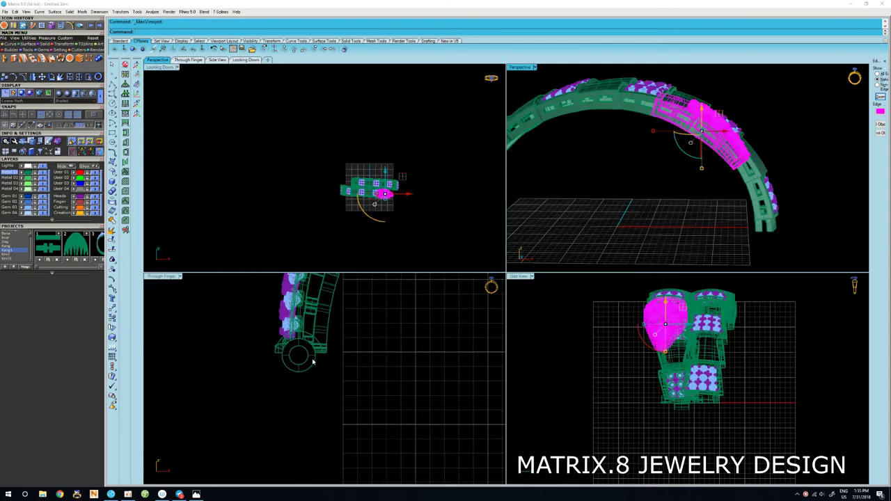
right_click_drag(295, 357, 417, 334)
scroll(416, 334, "up", 1)
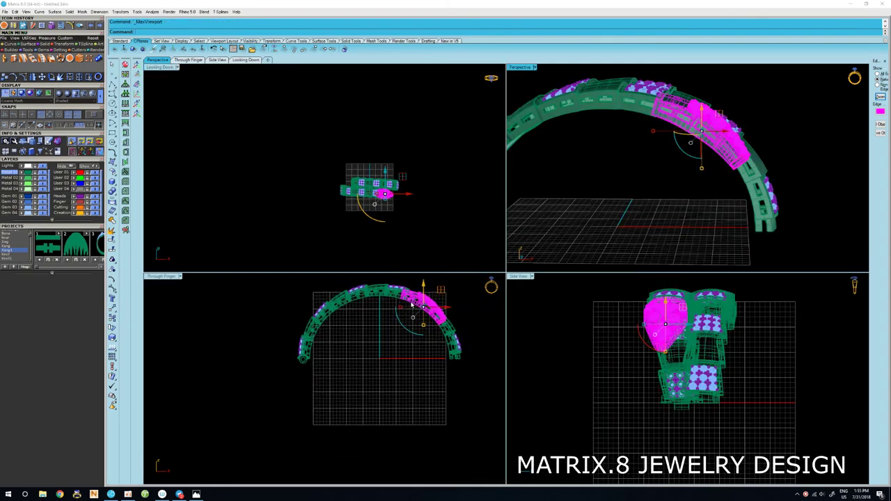
scroll(396, 337, "up", 1)
scroll(375, 341, "up", 2)
scroll(372, 339, "up", 2)
right_click_drag(372, 340, 334, 315)
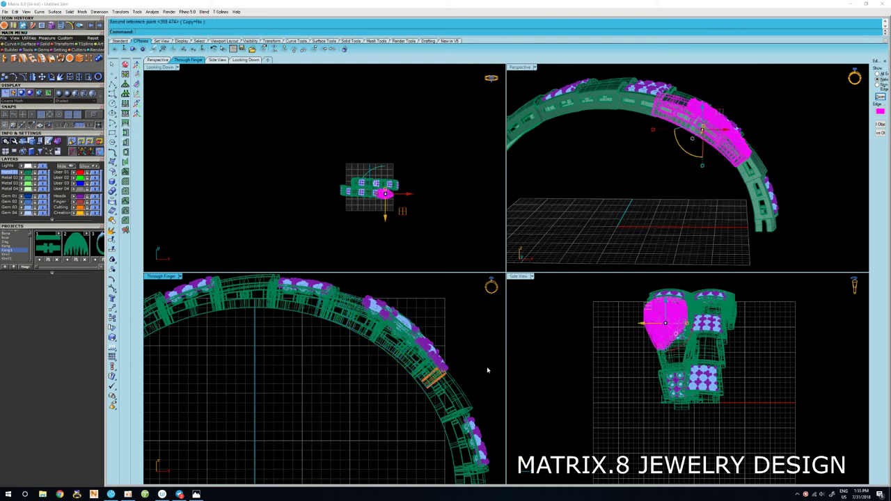
scroll(706, 181, "up", 5)
mouse_move(706, 182)
right_mouse_down()
mouse_move(562, 191)
mouse_move(674, 184)
mouse_move(743, 141)
mouse_move(627, 189)
mouse_move(719, 230)
mouse_move(722, 247)
mouse_move(496, 307)
right_mouse_up()
Select the snake-head parts in the Through Finger view, then orbit Perspective to check the head.
left_click(396, 344)
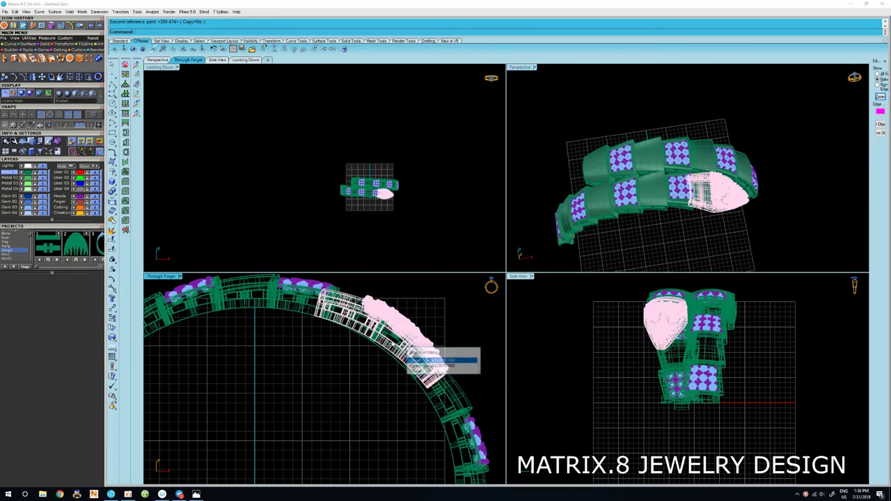
left_click(424, 360)
right_click_drag(377, 338, 363, 354)
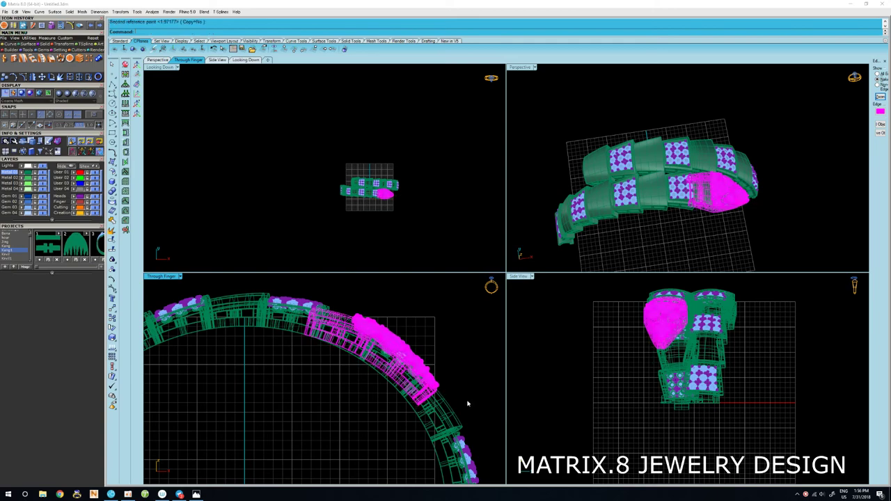
left_click(468, 404)
scroll(661, 181, "up", 4)
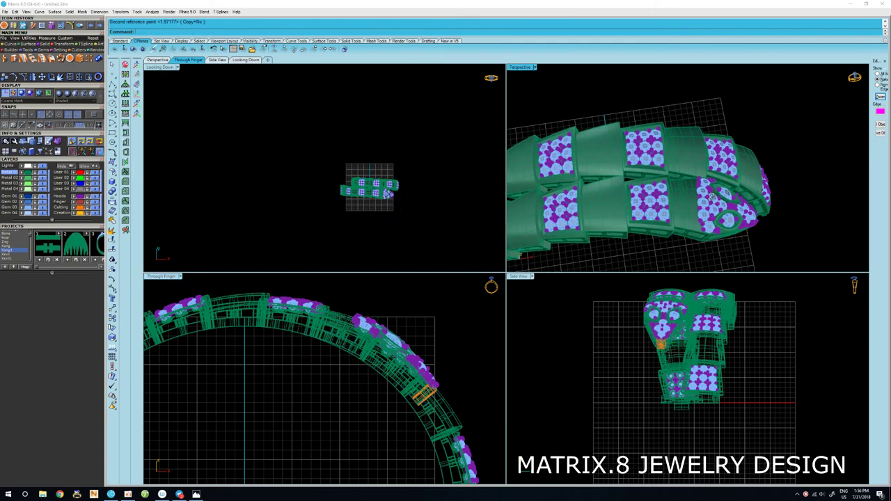
mouse_move(626, 174)
right_mouse_down()
mouse_move(664, 154)
mouse_move(597, 139)
mouse_move(693, 227)
mouse_move(693, 239)
mouse_move(717, 185)
mouse_move(778, 138)
right_mouse_up()
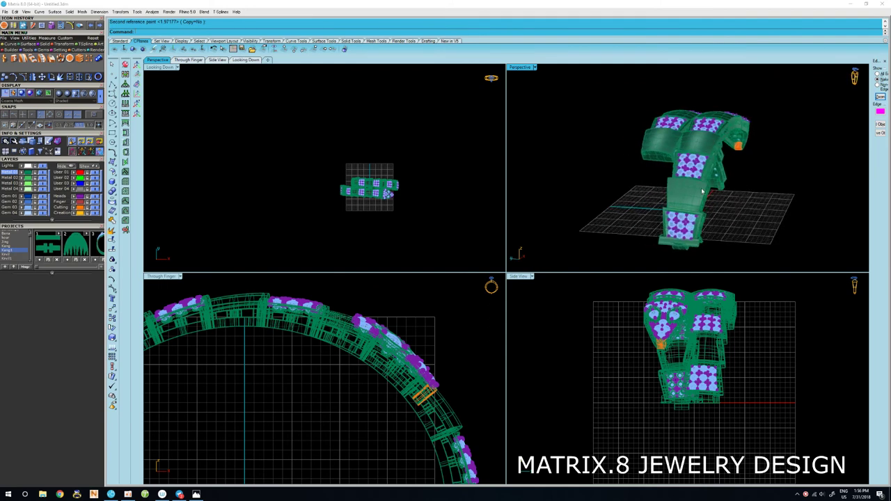
mouse_move(702, 191)
right_mouse_down()
mouse_move(695, 184)
mouse_move(764, 201)
mouse_move(664, 216)
mouse_move(661, 151)
right_mouse_up()
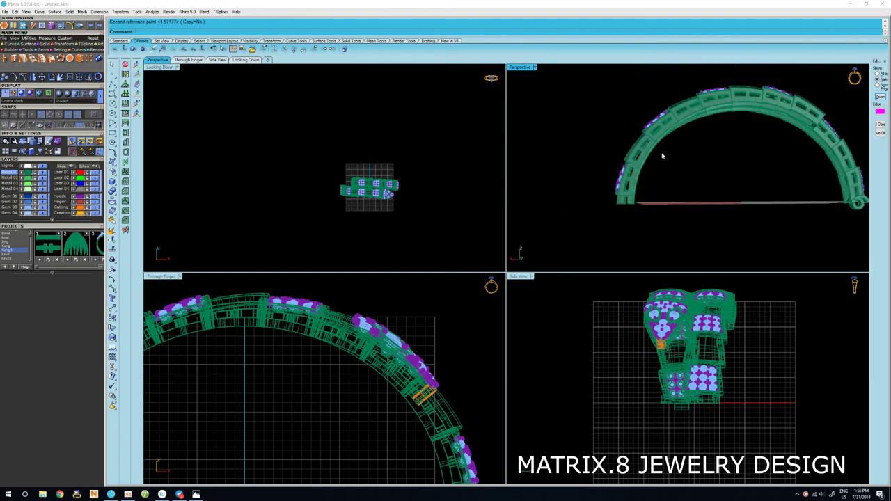
Maximize the Perspective view, window-select every ring part and group them.
double_click(519, 68)
scroll(472, 214, "down", 2)
scroll(474, 210, "down", 2)
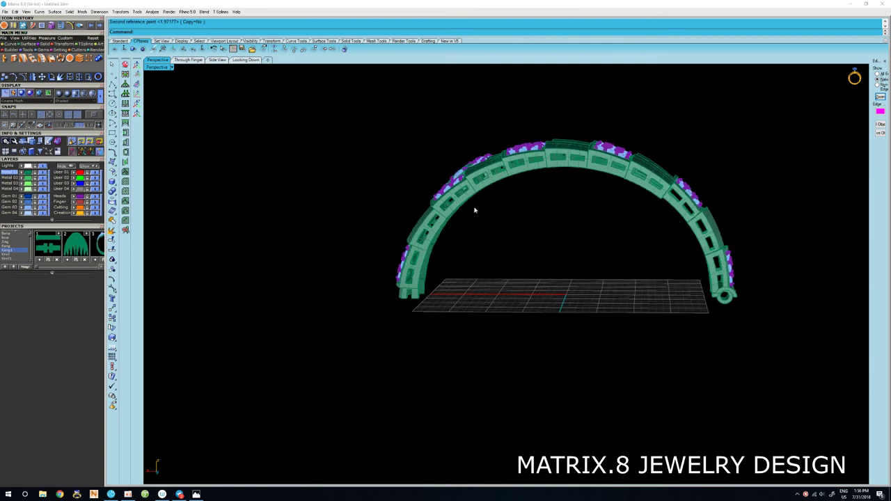
left_click_drag(785, 414, 784, 414)
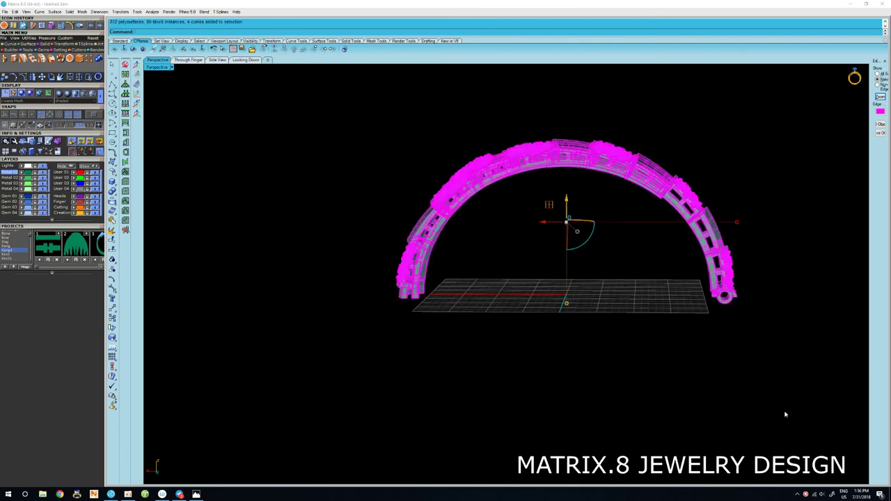
key("ctrl+g")
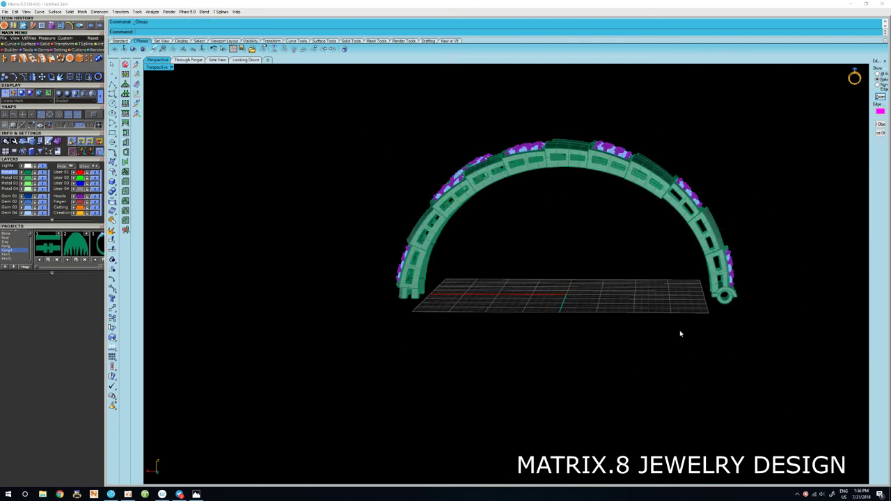
Select the gem-set upper half and hide it, leaving the plain lower band visible.
scroll(456, 169, "up", 3)
mouse_move(456, 170)
right_mouse_down()
mouse_move(619, 199)
mouse_move(502, 248)
mouse_move(483, 266)
mouse_move(474, 192)
mouse_move(452, 304)
mouse_move(448, 278)
mouse_move(457, 283)
mouse_move(369, 299)
mouse_move(424, 248)
right_mouse_up()
key("ctrl+a")
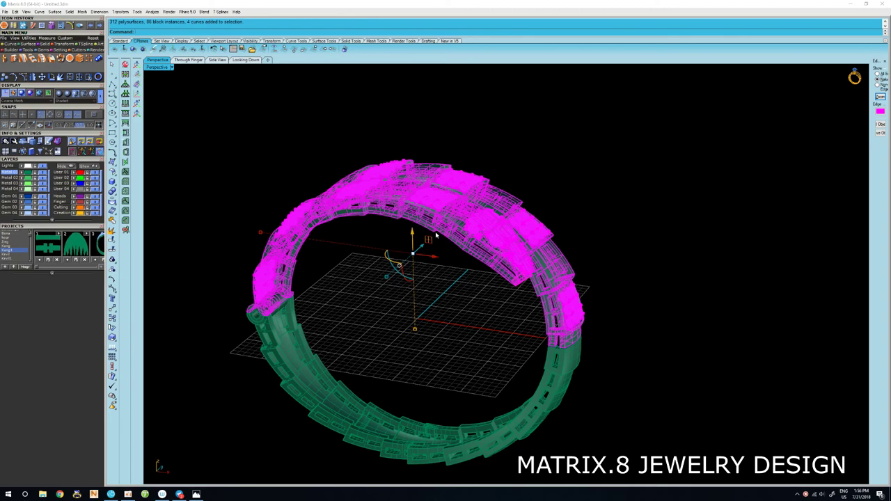
key("ctrl+h")
mouse_move(437, 235)
right_mouse_down()
mouse_move(414, 308)
mouse_move(429, 303)
mouse_move(441, 260)
mouse_move(453, 258)
mouse_move(467, 278)
mouse_move(489, 272)
mouse_move(509, 313)
mouse_move(503, 121)
mouse_move(517, 204)
mouse_move(535, 176)
right_mouse_up()
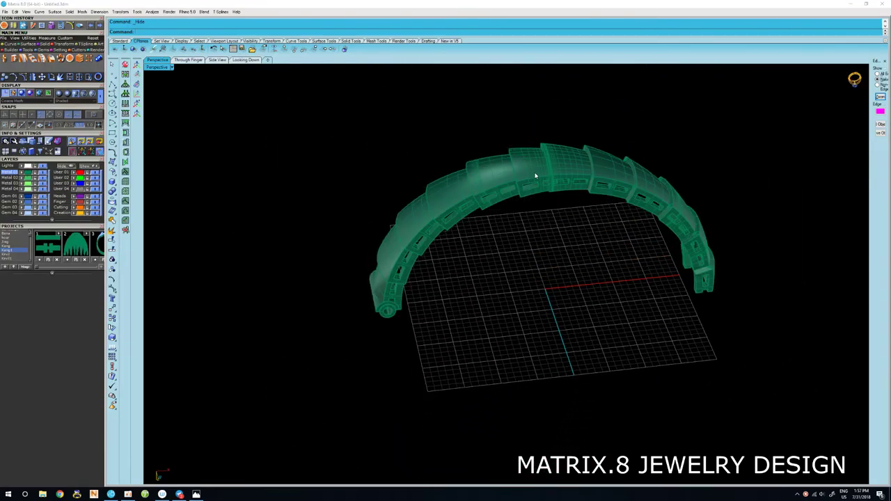
mouse_move(465, 187)
right_mouse_down()
mouse_move(592, 252)
mouse_move(582, 265)
mouse_move(577, 330)
mouse_move(639, 196)
mouse_move(629, 153)
mouse_move(606, 145)
mouse_move(597, 167)
mouse_move(588, 309)
mouse_move(606, 356)
right_mouse_up()
scroll(513, 246, "up", 2)
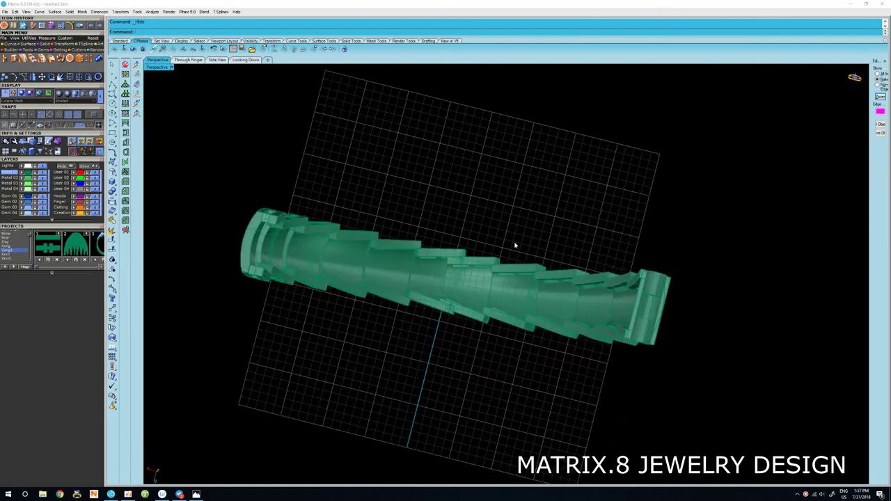
scroll(504, 241, "up", 4)
scroll(505, 240, "down", 4)
right_click_drag(513, 299, 525, 245)
scroll(525, 245, "up", 3)
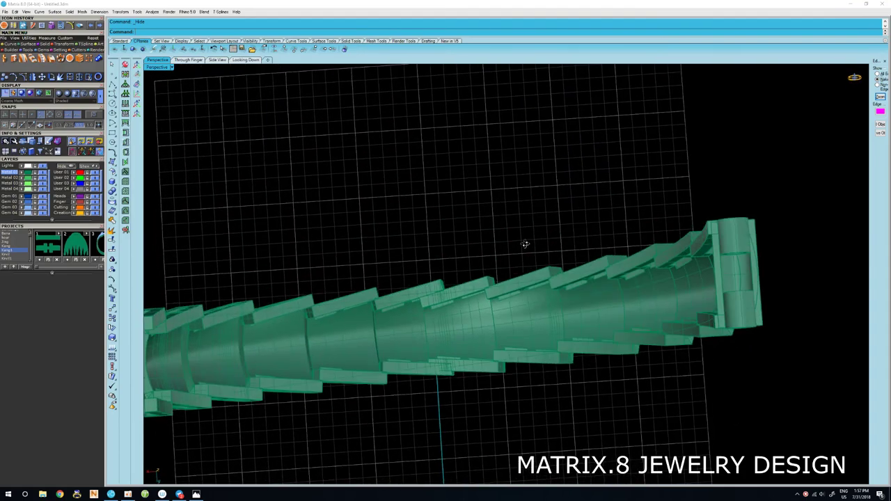
scroll(468, 308, "up", 2)
scroll(428, 323, "up", 2)
scroll(431, 318, "up", 2)
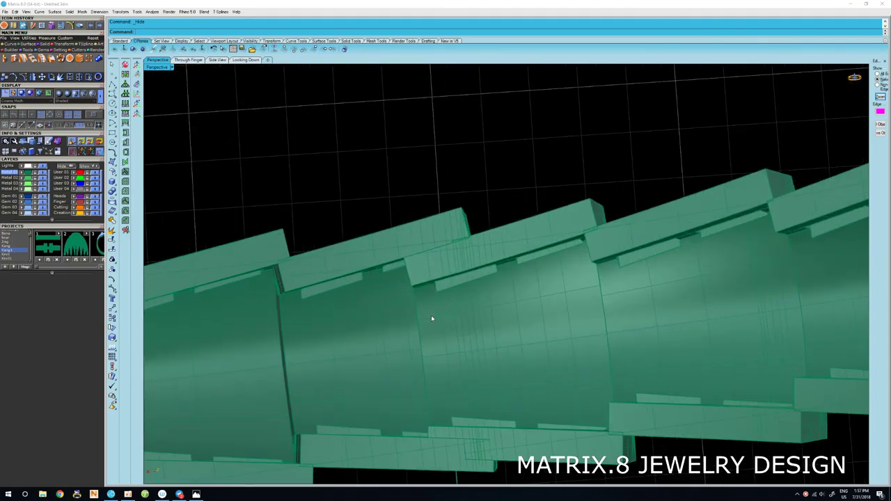
scroll(447, 284, "up", 2)
scroll(447, 285, "down", 3)
scroll(469, 345, "down", 3)
mouse_move(469, 346)
right_mouse_down()
mouse_move(489, 266)
mouse_move(498, 405)
mouse_move(487, 431)
mouse_move(476, 314)
right_mouse_up()
scroll(487, 342, "up", 3)
mouse_move(466, 271)
right_mouse_down()
mouse_move(540, 255)
mouse_move(537, 364)
mouse_move(523, 237)
mouse_move(522, 250)
mouse_move(555, 117)
mouse_move(436, 225)
mouse_move(475, 119)
mouse_move(506, 249)
mouse_move(525, 172)
mouse_move(466, 224)
mouse_move(487, 267)
mouse_move(494, 185)
mouse_move(470, 344)
mouse_move(480, 375)
mouse_move(473, 166)
mouse_move(459, 188)
mouse_move(273, 187)
mouse_move(545, 168)
mouse_move(535, 210)
mouse_move(460, 120)
mouse_move(327, 201)
mouse_move(322, 230)
mouse_move(352, 129)
mouse_move(555, 202)
mouse_move(555, 400)
mouse_move(542, 334)
mouse_move(513, 264)
mouse_move(519, 147)
mouse_move(525, 173)
mouse_move(560, 134)
mouse_move(579, 139)
mouse_move(531, 336)
mouse_move(529, 313)
mouse_move(554, 318)
mouse_move(577, 344)
right_mouse_up()
scroll(562, 200, "down", 3)
scroll(525, 174, "up", 3)
scroll(531, 336, "down", 5)
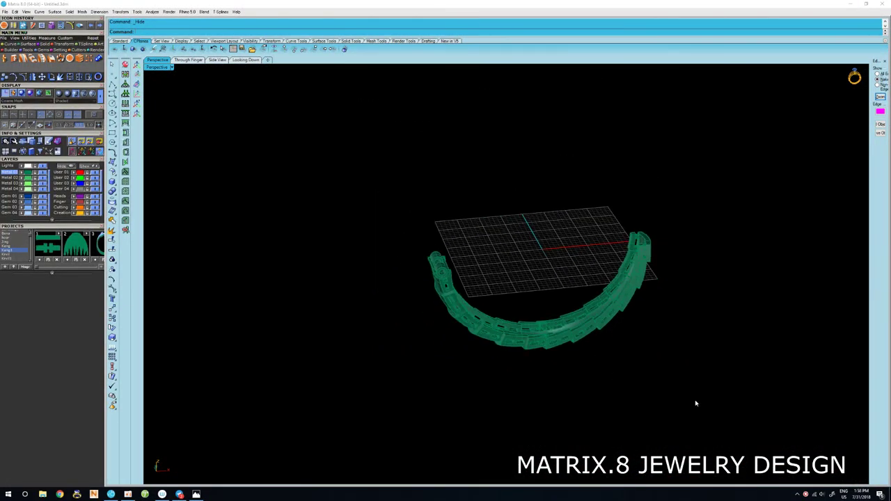
Group the lower band parts and unhide all the hidden ring parts.
scroll(535, 291, "up", 3)
key("ctrl+g")
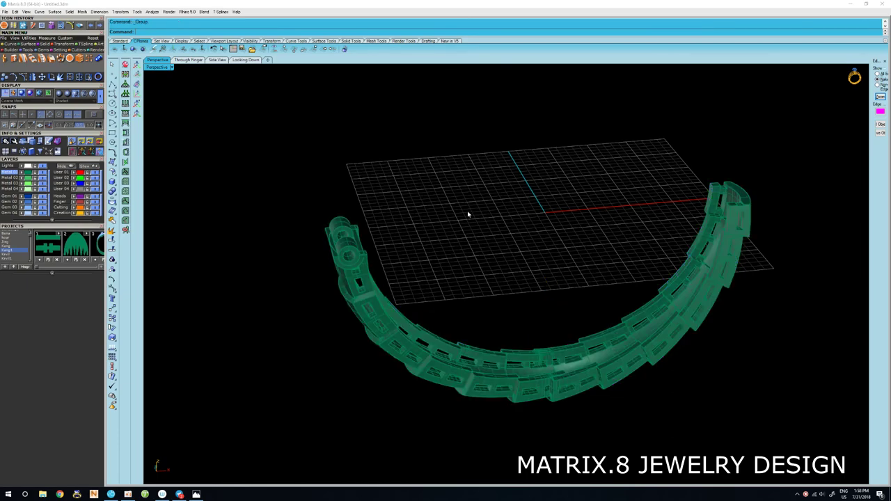
right_click_drag(467, 213, 421, 263)
left_click(83, 167)
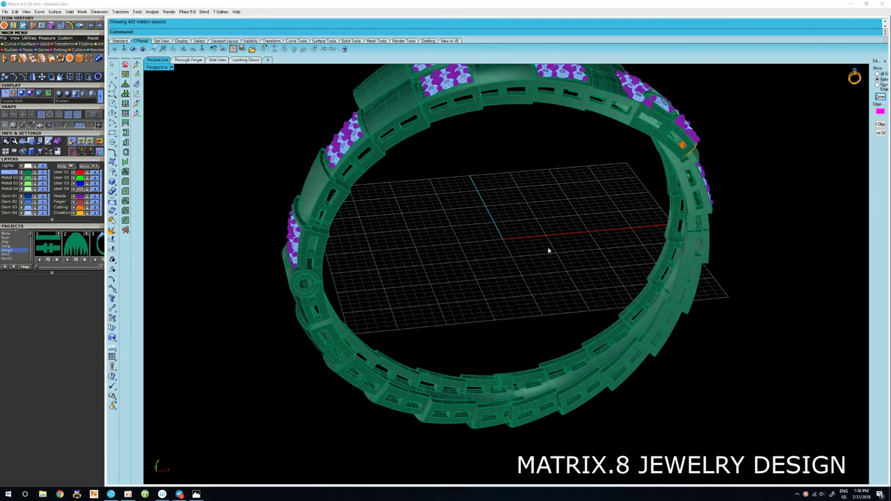
right_click_drag(549, 248, 397, 244)
mouse_move(475, 247)
right_mouse_down()
mouse_move(408, 239)
mouse_move(427, 269)
mouse_move(506, 156)
right_mouse_up()
mouse_move(447, 157)
right_mouse_down()
mouse_move(422, 172)
mouse_move(637, 379)
right_mouse_up()
Window-select the whole ring, view its properties, then close them and clear the selection.
left_click_drag(636, 378, 221, 63)
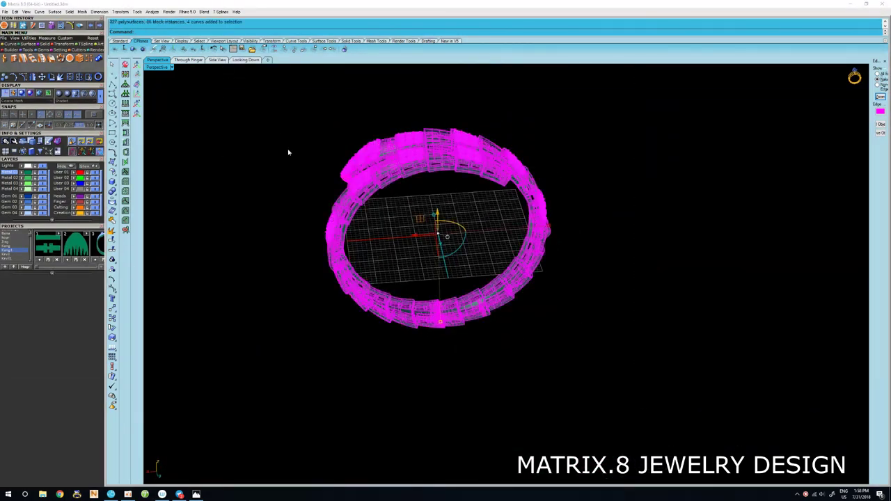
key("F3")
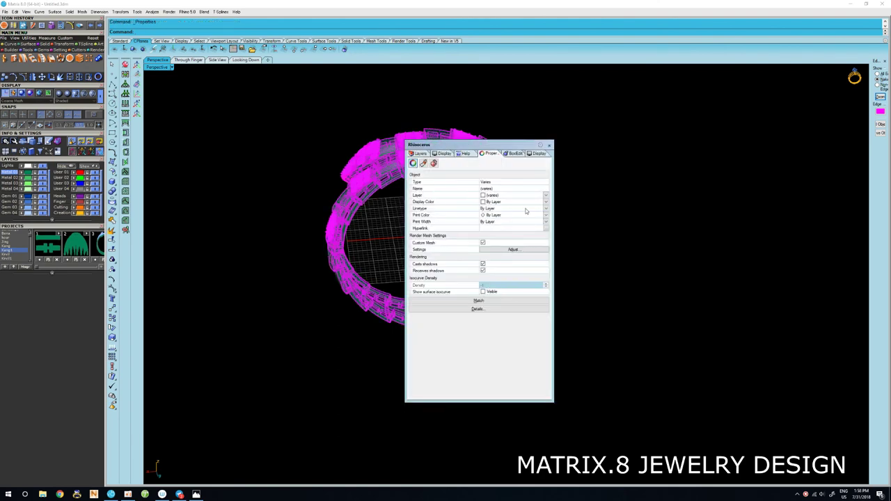
left_click(549, 147)
key("Escape")
Orbit around the finished snake bangle to inspect it from several angles.
mouse_move(449, 170)
right_mouse_down()
mouse_move(476, 199)
mouse_move(345, 199)
mouse_move(346, 139)
right_mouse_up()
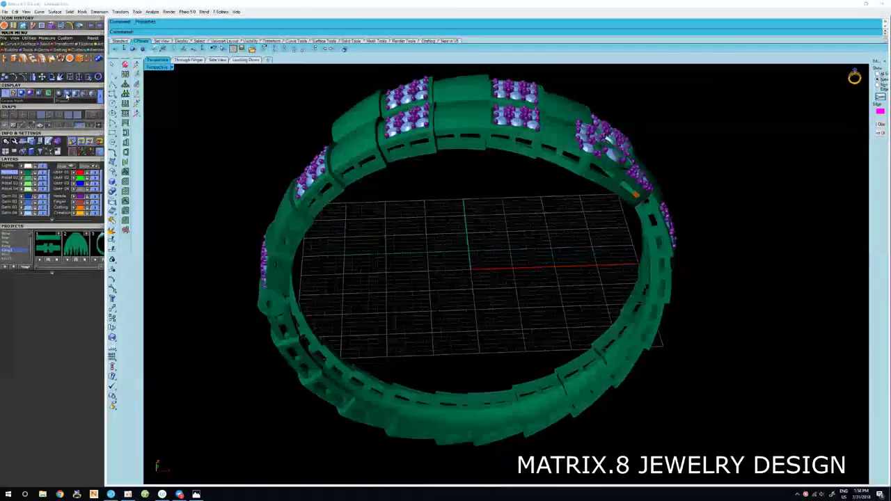
mouse_move(424, 197)
right_mouse_down()
mouse_move(600, 270)
mouse_move(586, 176)
mouse_move(353, 240)
mouse_move(667, 273)
mouse_move(598, 224)
mouse_move(515, 216)
right_mouse_up()
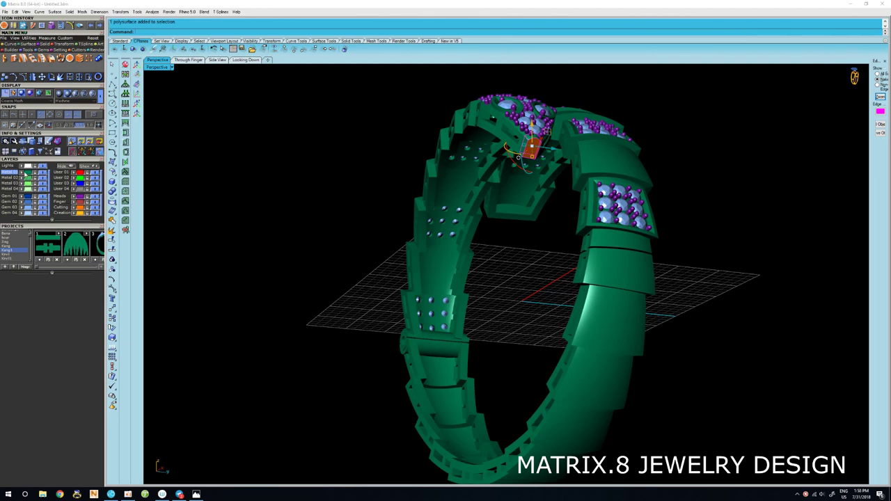
mouse_move(490, 214)
right_mouse_down()
mouse_move(553, 212)
mouse_move(574, 174)
right_mouse_up()
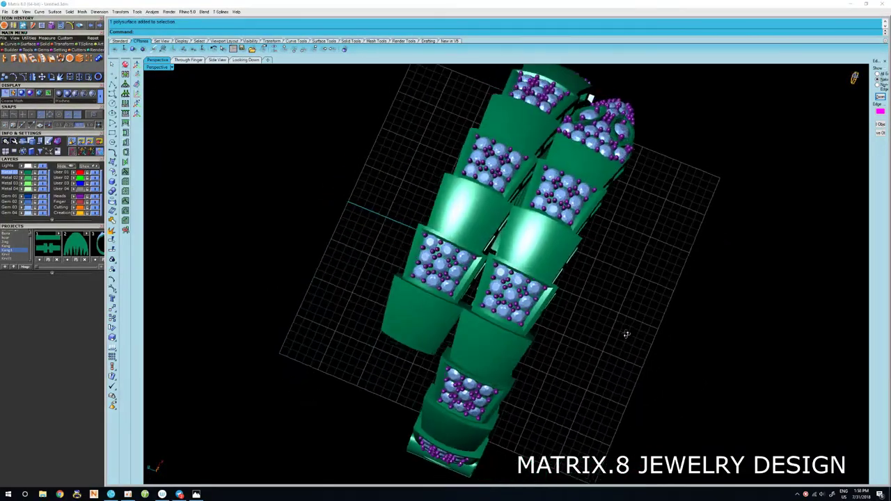
right_click_drag(612, 341, 536, 321)
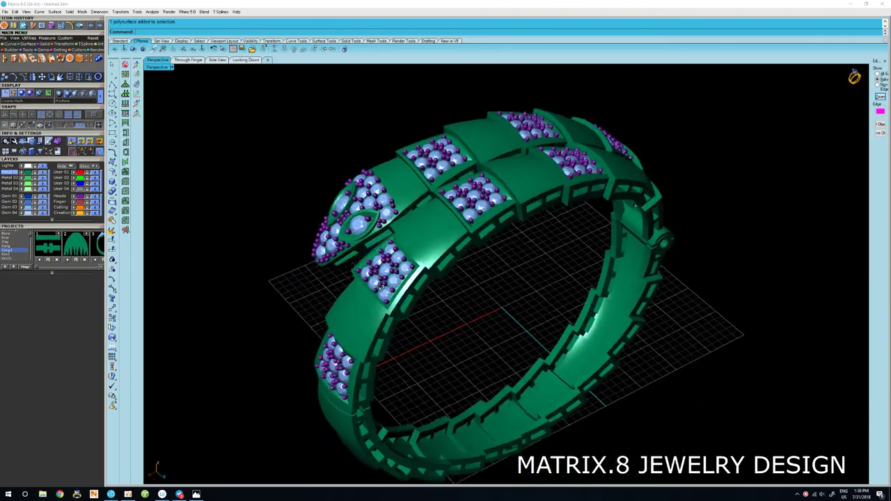
right_click_drag(342, 257, 320, 207)
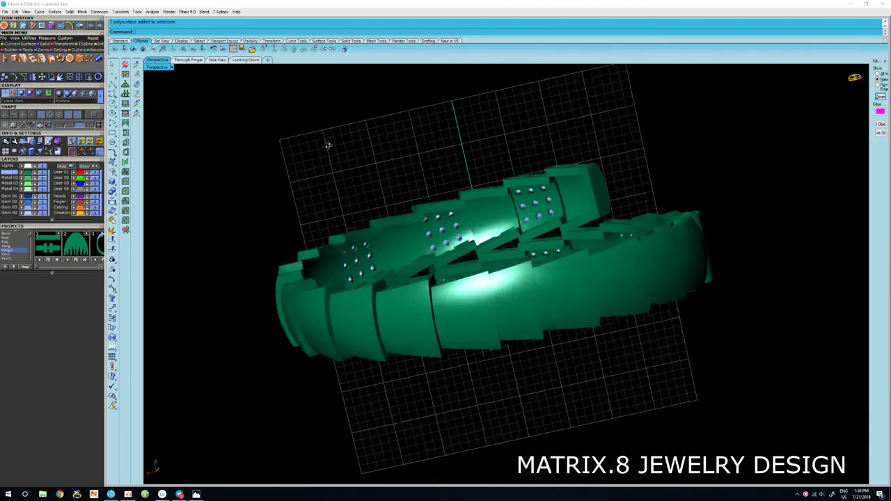